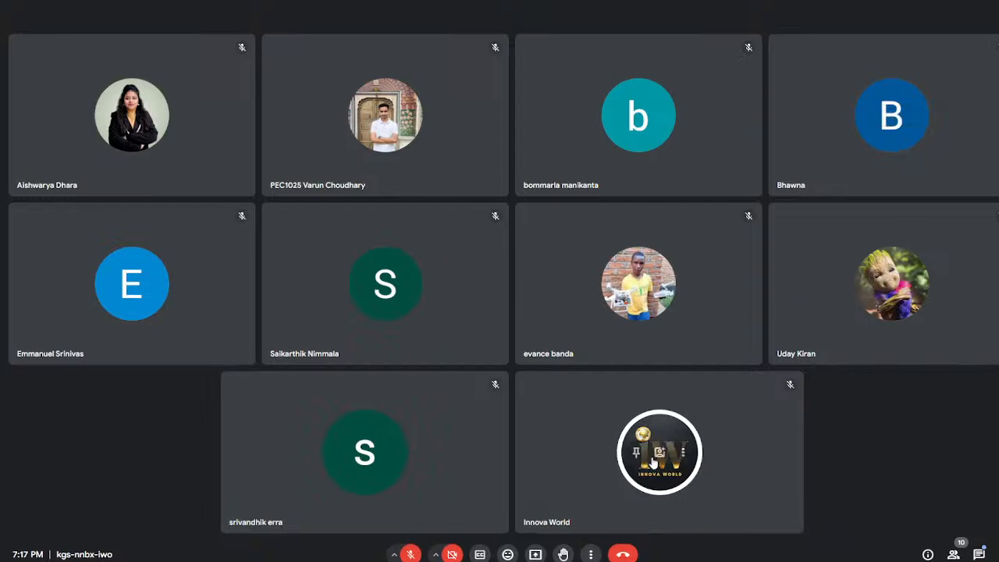
Check the call's chat messages and participant list, and close the side view
{"action": "left_click", "coordinate": [979, 554]}
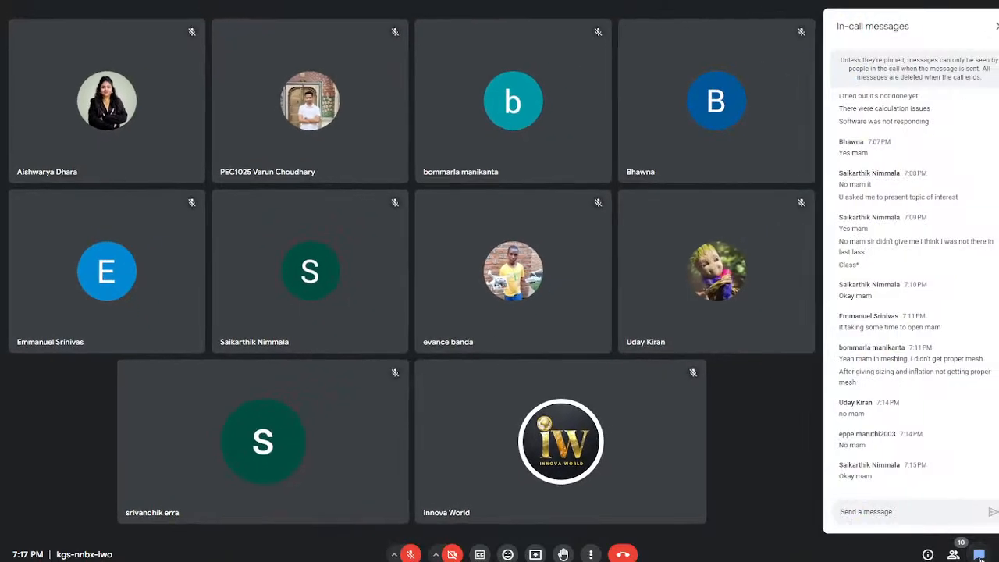
{"action": "left_click", "coordinate": [953, 554]}
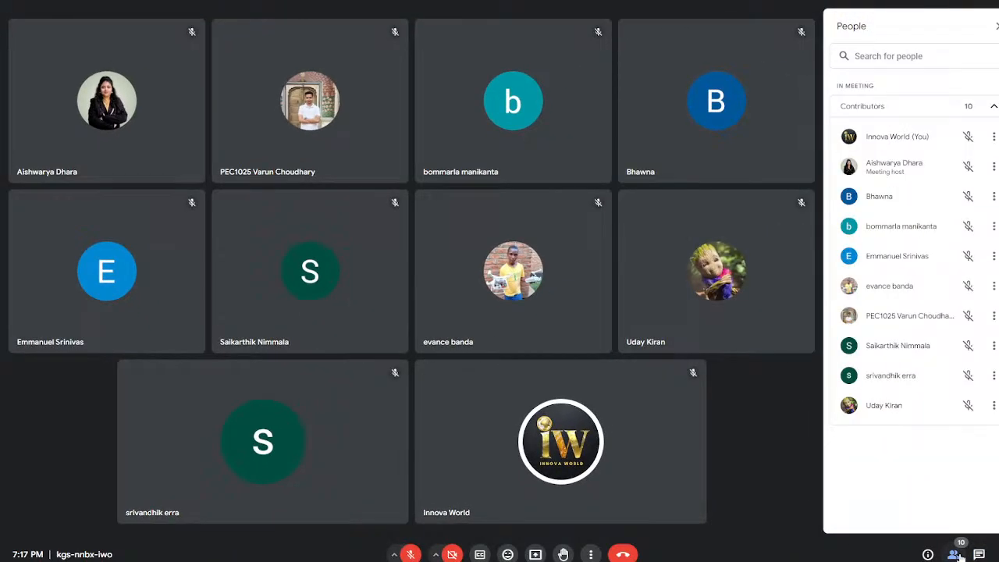
{"action": "left_click", "coordinate": [979, 554]}
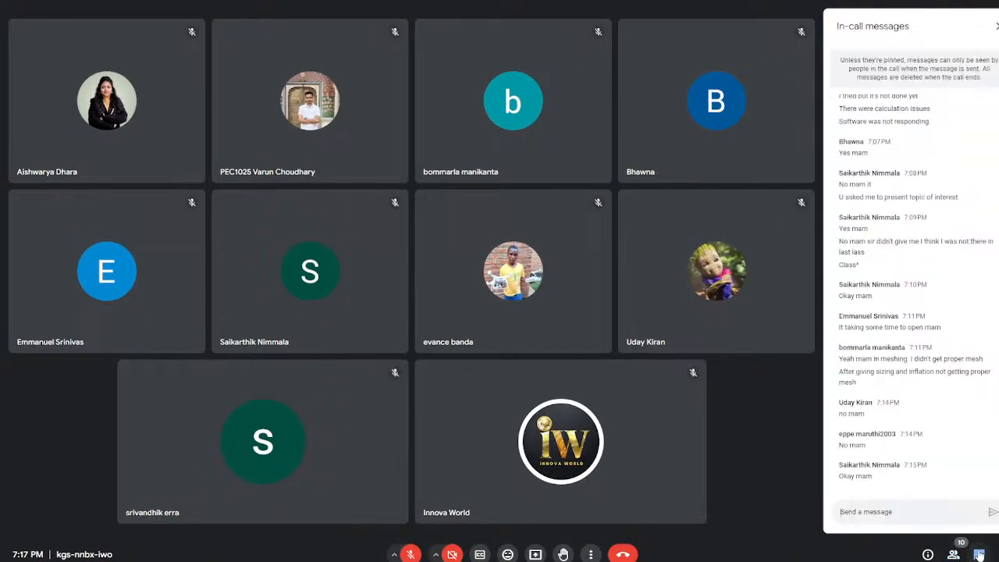
{"action": "left_click", "coordinate": [979, 554]}
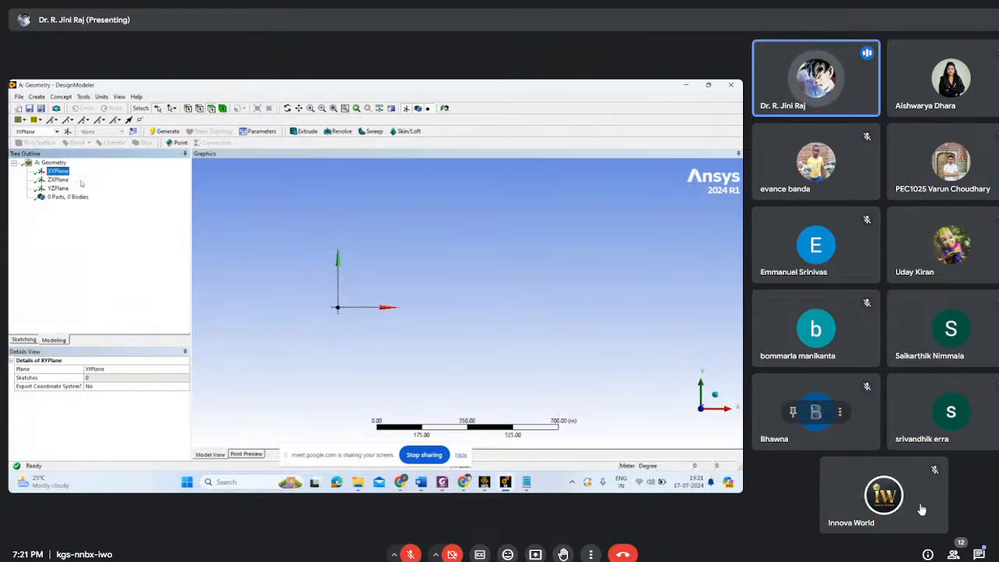
Change the meeting layout to Spotlight
{"action": "left_click", "coordinate": [590, 554]}
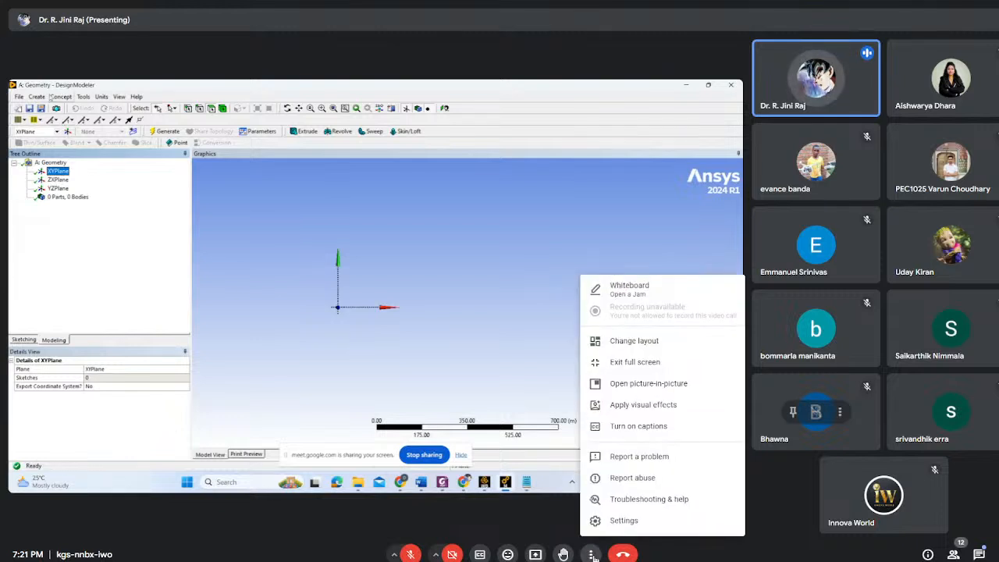
{"action": "left_click", "coordinate": [652, 344]}
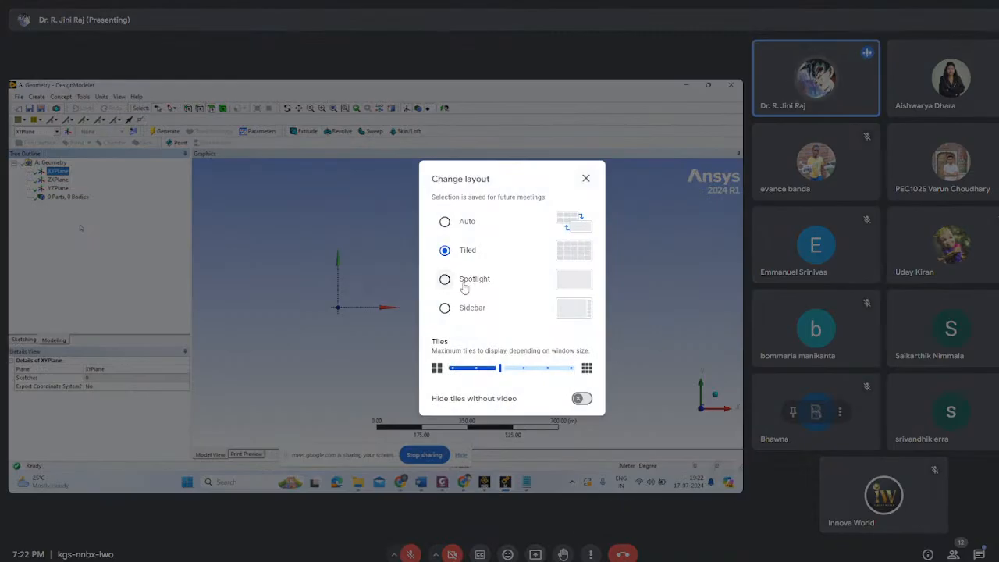
{"action": "left_click", "coordinate": [464, 283]}
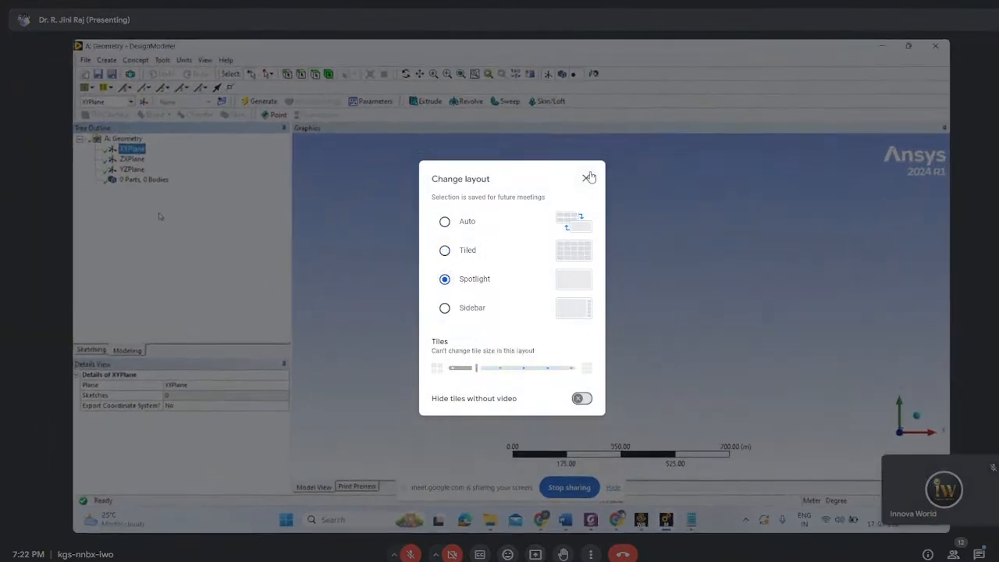
{"action": "left_click", "coordinate": [587, 179]}
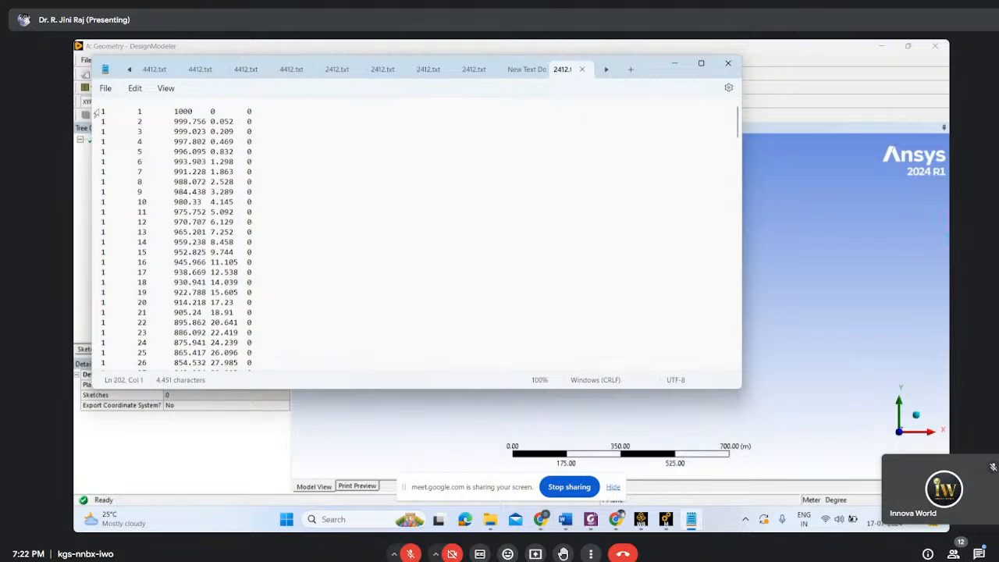
Look through the airfoil point coordinates in the 2412 text file and close the file window
{"action": "scroll", "coordinate": [148, 140], "scroll_direction": "down", "scroll_amount": 5}
{"action": "scroll", "coordinate": [170, 184], "scroll_direction": "up", "scroll_amount": 5}
{"action": "left_click", "coordinate": [721, 65]}
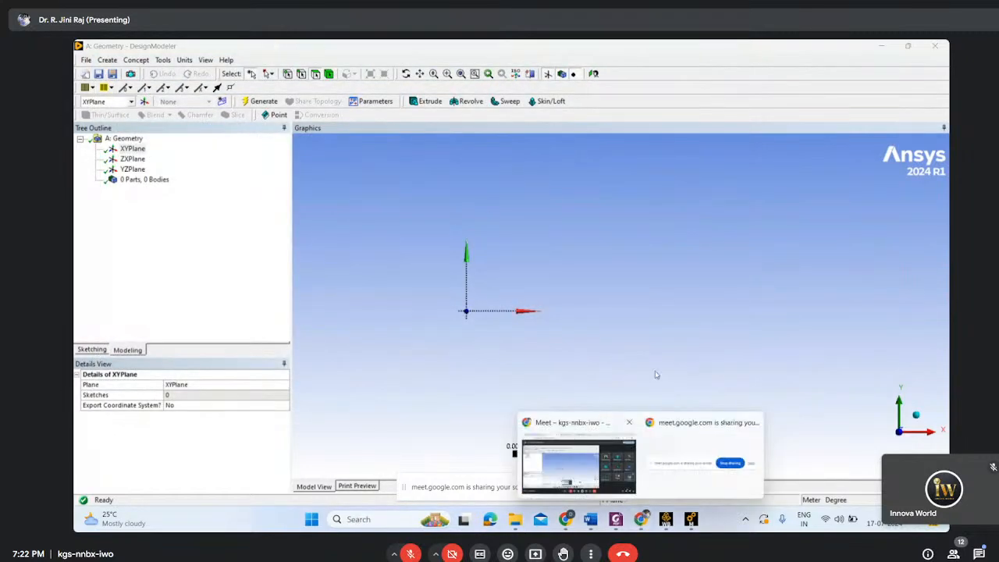
Switch to Chrome and, from the Airfoil plotter page, search the web for "0012 airfoil"
{"action": "left_click", "coordinate": [578, 456]}
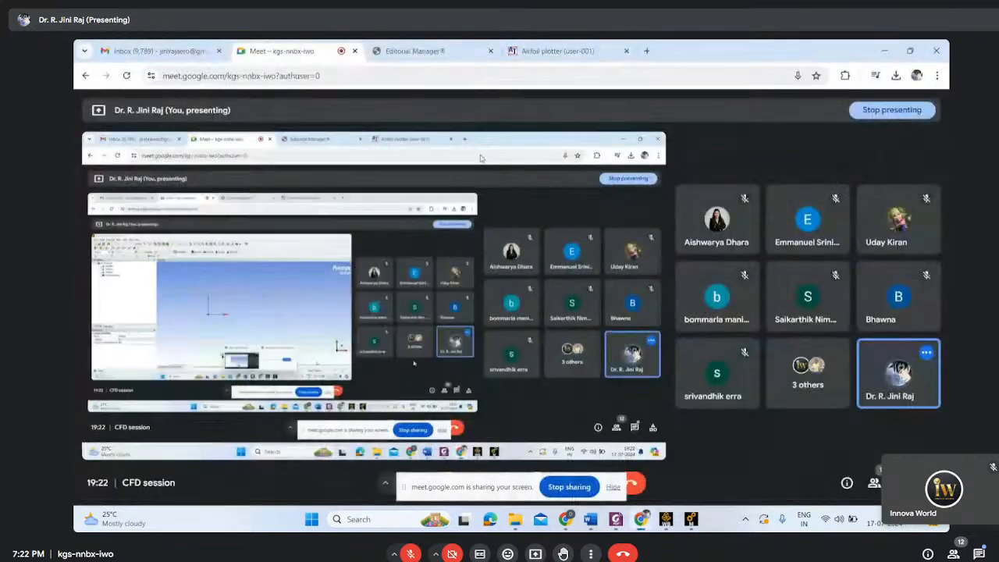
{"action": "left_click", "coordinate": [557, 51]}
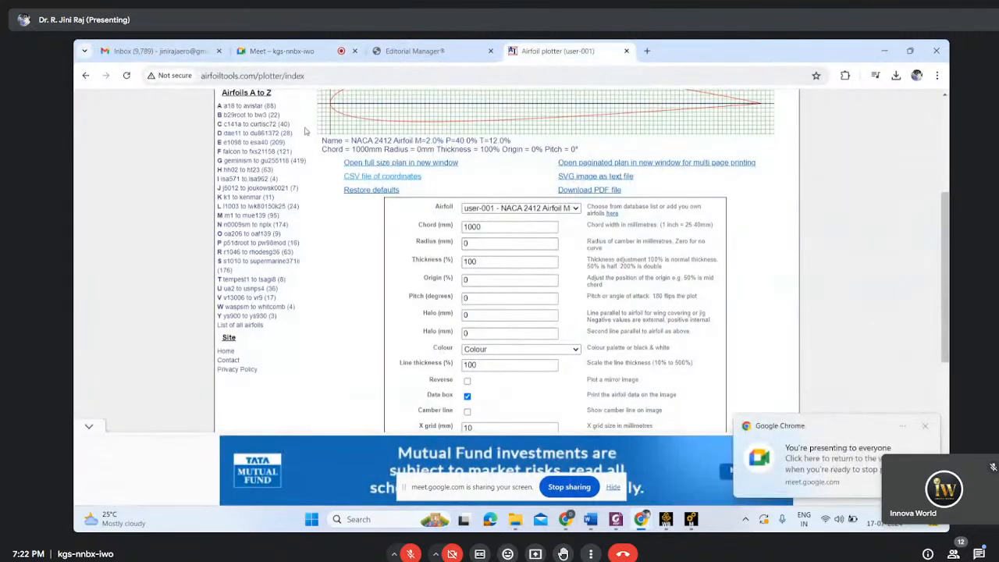
{"action": "scroll", "coordinate": [511, 243], "scroll_direction": "up", "scroll_amount": 3}
{"action": "left_click", "coordinate": [423, 72]}
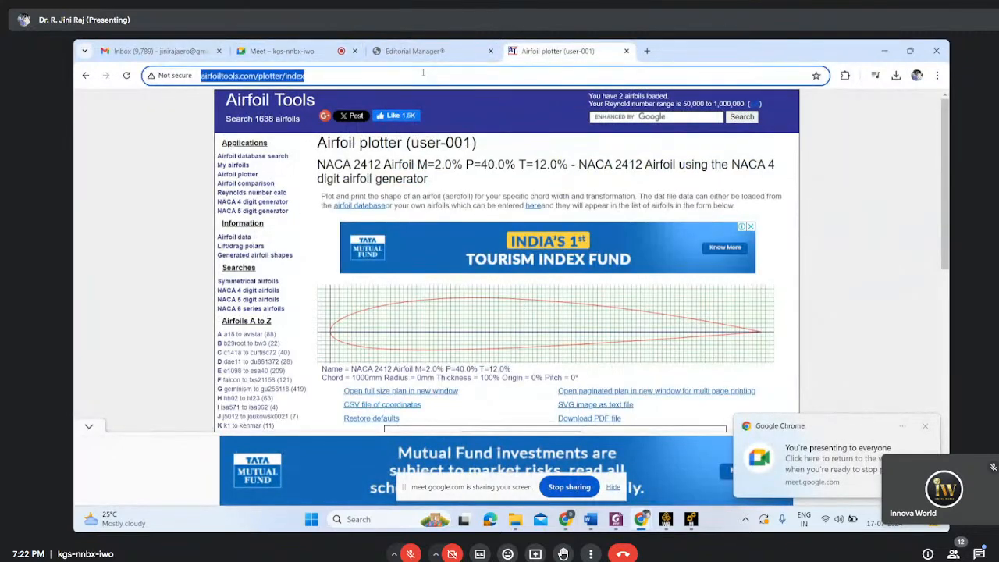
{"action": "type", "text": "00"}
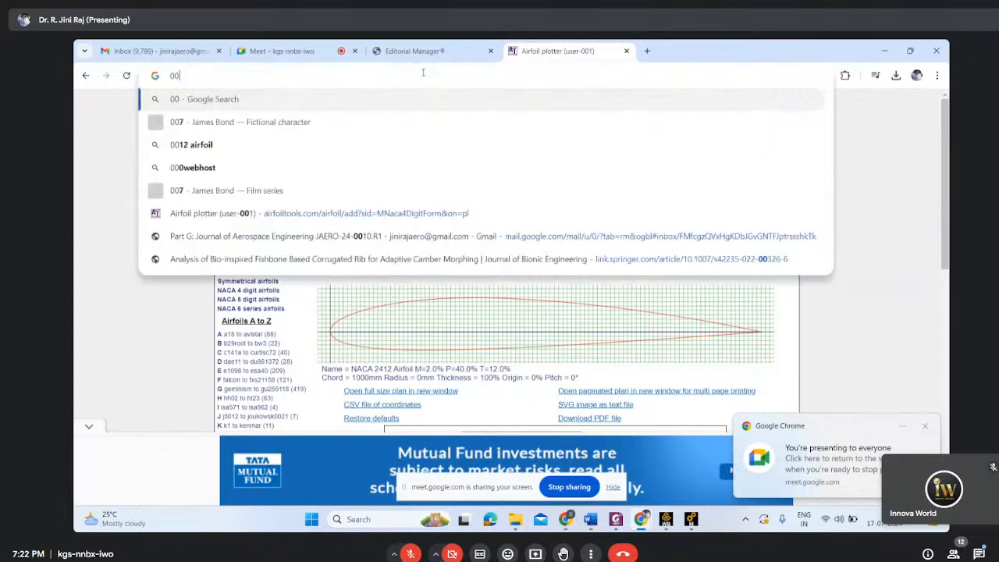
{"action": "type", "text": "12 airfoil"}
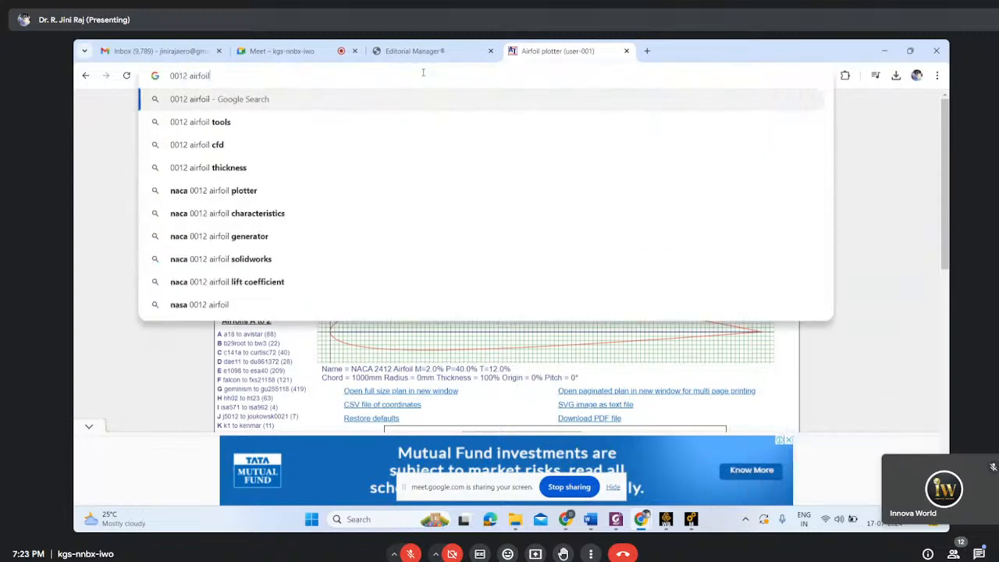
{"action": "key", "text": "Return"}
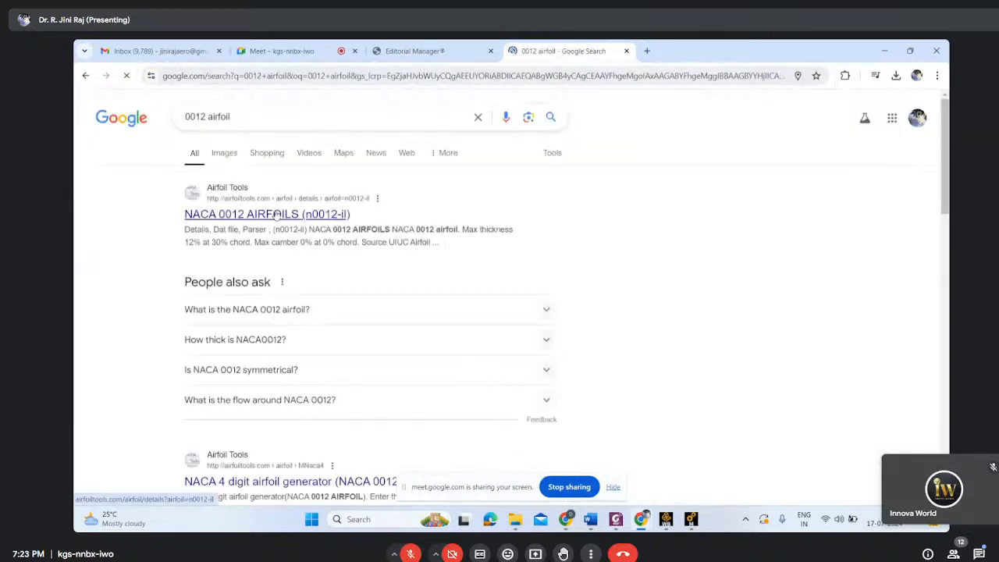
Open the NACA 0012 AIRFOILS (n0012-il) result on Airfoil Tools and look over its details page
{"action": "left_click", "coordinate": [275, 216]}
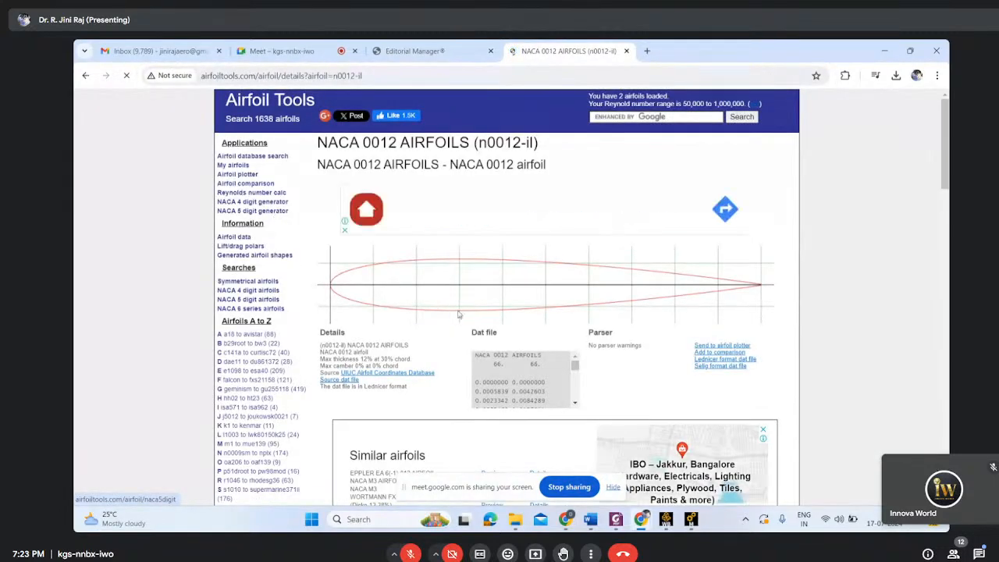
{"action": "scroll", "coordinate": [459, 314], "scroll_direction": "down", "scroll_amount": 4}
{"action": "scroll", "coordinate": [466, 304], "scroll_direction": "up", "scroll_amount": 4}
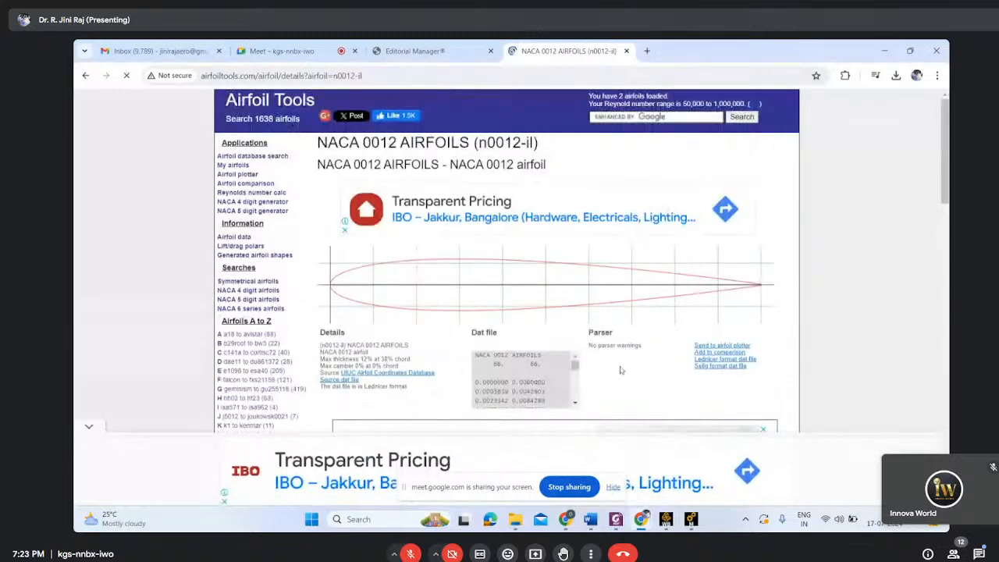
Plot an airfoil in the NACA 4 digit generator with max camber 0, max camber position 0 and a closed trailing edge
{"action": "left_click", "coordinate": [249, 203]}
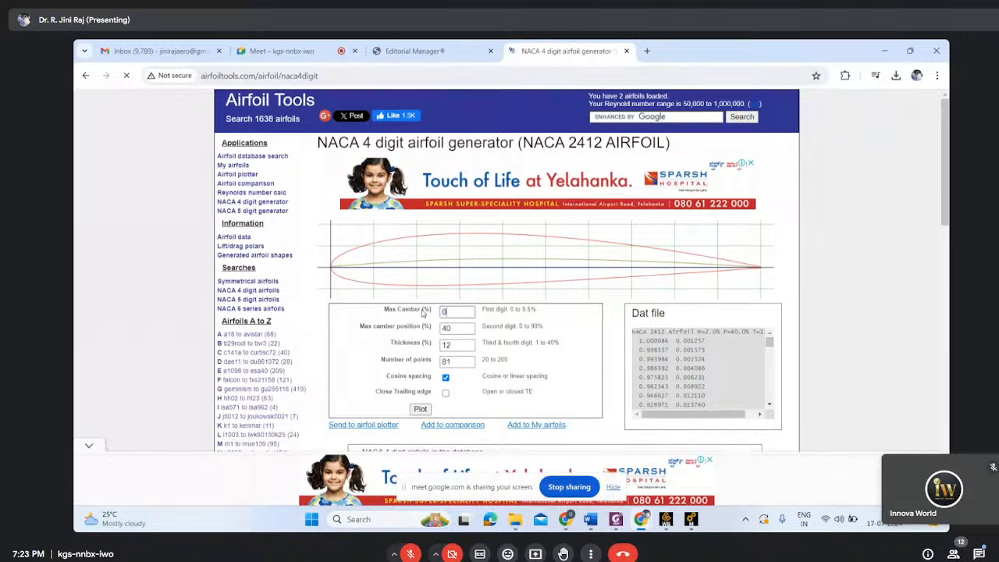
{"action": "key", "text": "Tab"}
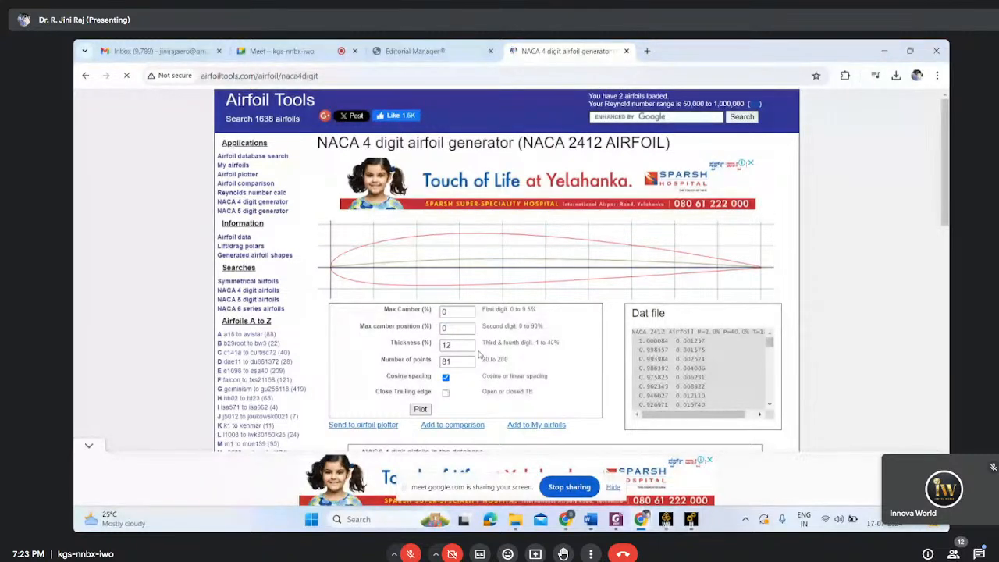
{"action": "left_click", "coordinate": [446, 394]}
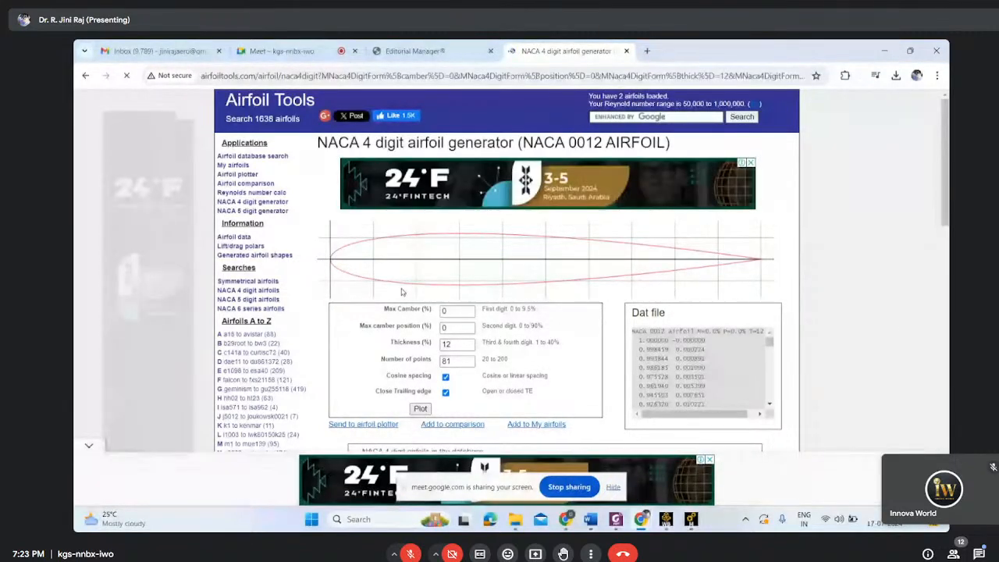
Send the generated NACA 0012 airfoil to the airfoil plotter and plot it with a chord of 1000 mm
{"action": "left_click", "coordinate": [363, 425]}
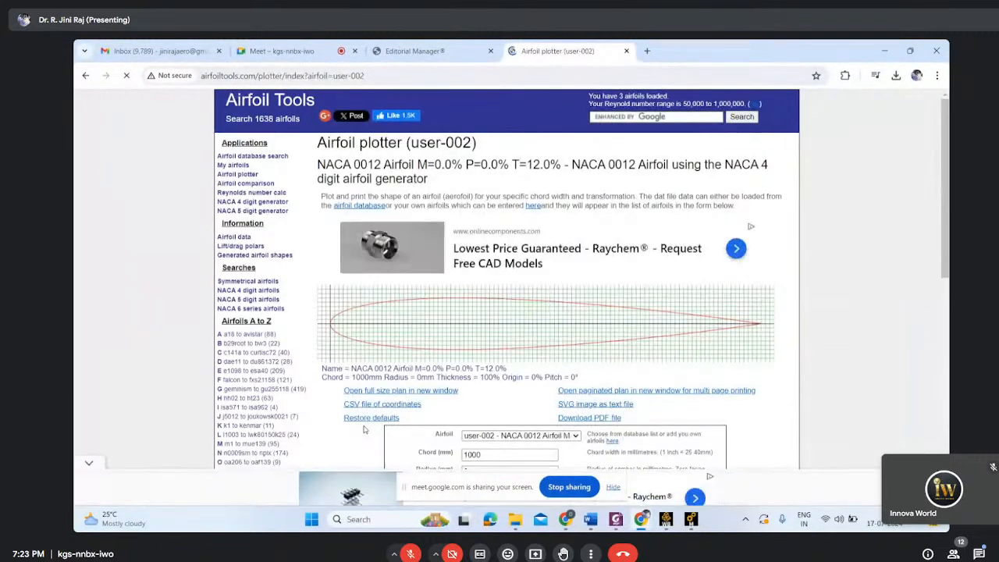
{"action": "scroll", "coordinate": [445, 341], "scroll_direction": "down", "scroll_amount": 3}
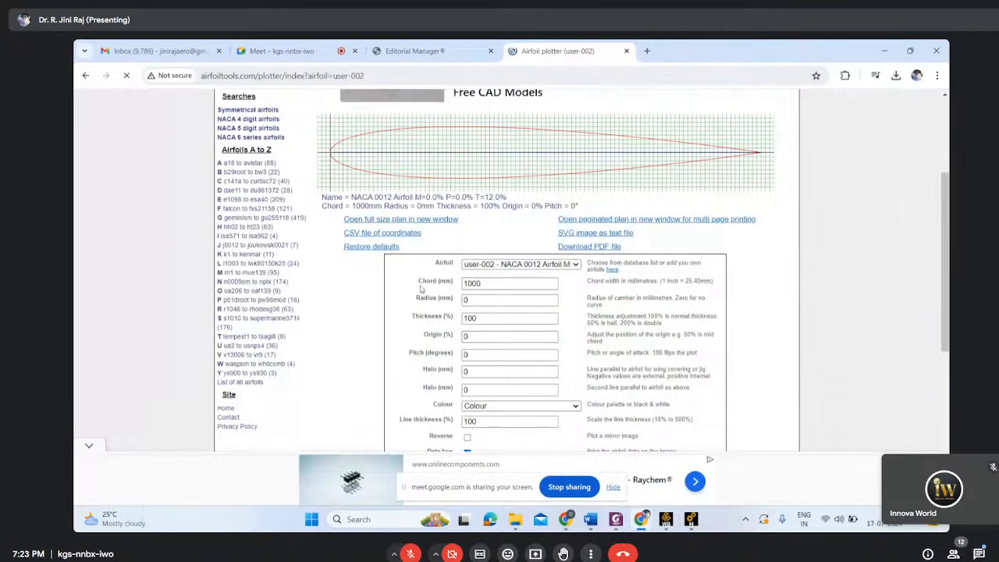
{"action": "scroll", "coordinate": [478, 378], "scroll_direction": "down", "scroll_amount": 3}
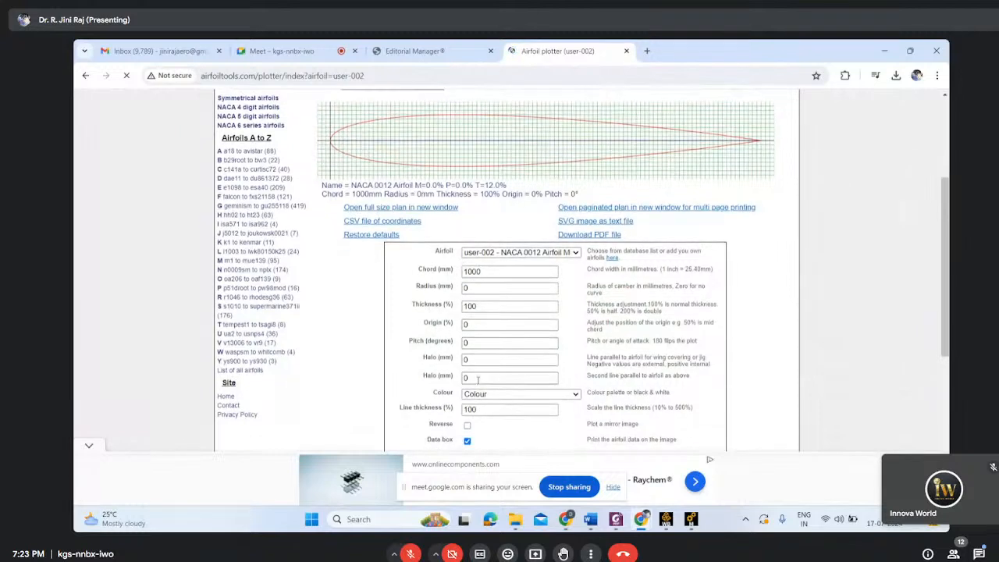
{"action": "scroll", "coordinate": [477, 377], "scroll_direction": "up", "scroll_amount": 4}
{"action": "left_click", "coordinate": [485, 340]}
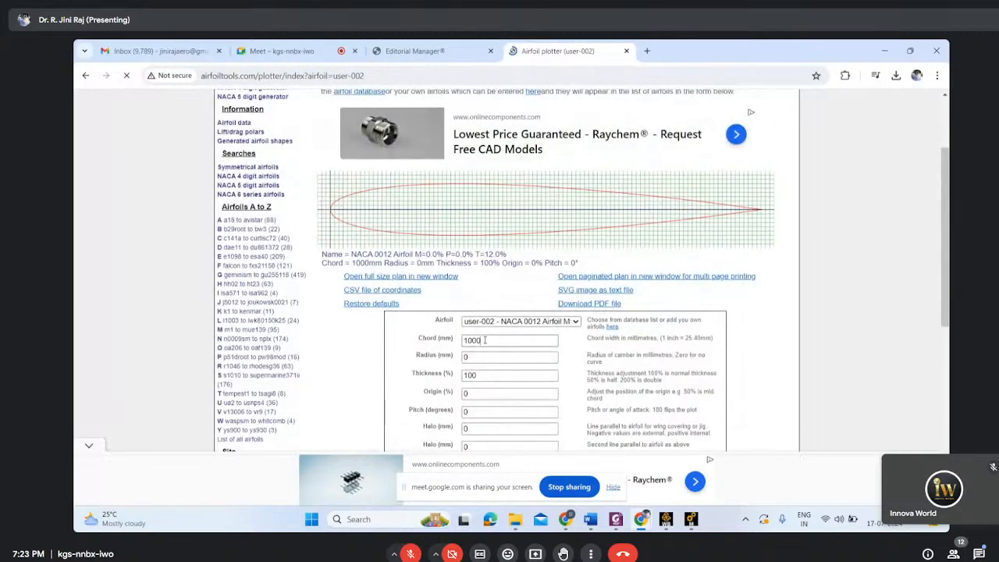
{"action": "left_click_drag", "start_coordinate": [486, 340], "coordinate": [463, 341]}
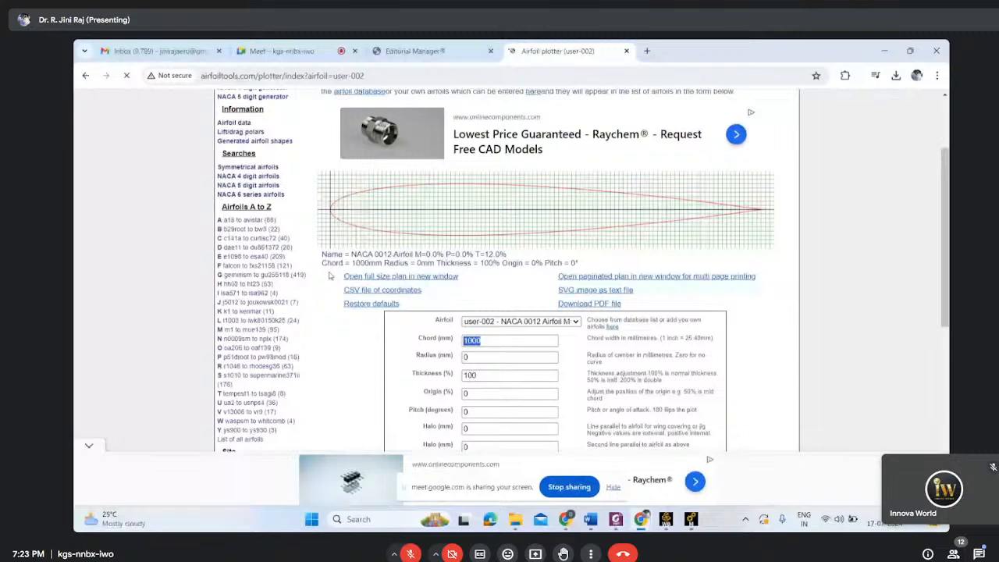
{"action": "scroll", "coordinate": [330, 276], "scroll_direction": "down", "scroll_amount": 1}
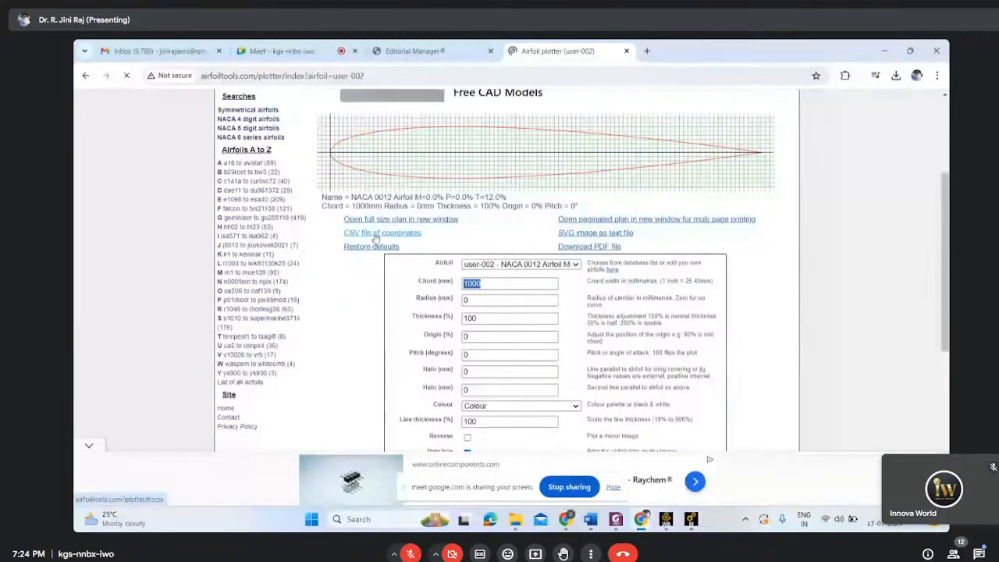
{"action": "scroll", "coordinate": [421, 297], "scroll_direction": "down", "scroll_amount": 6}
{"action": "scroll", "coordinate": [466, 344], "scroll_direction": "up", "scroll_amount": 5}
{"action": "scroll", "coordinate": [466, 343], "scroll_direction": "down", "scroll_amount": 4}
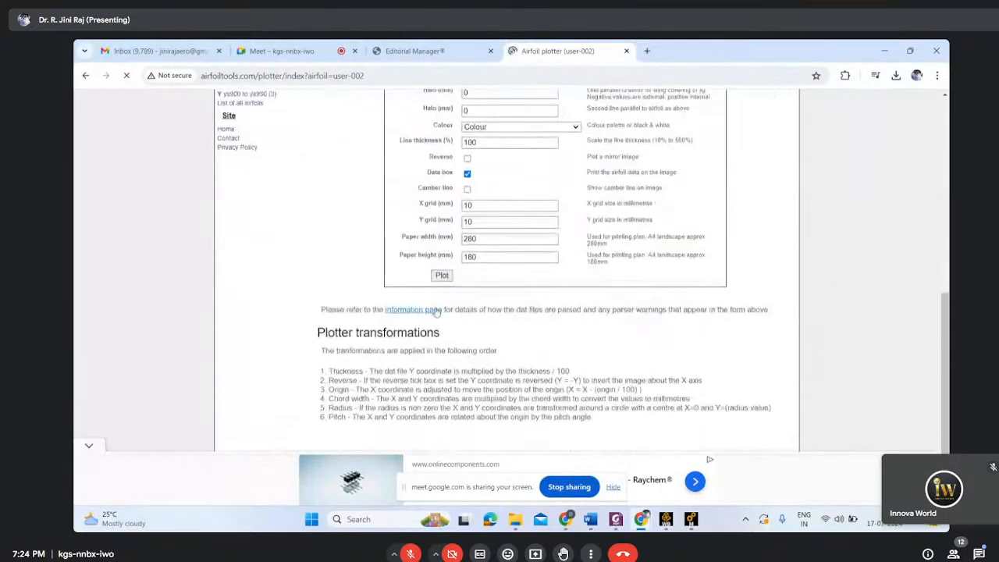
{"action": "left_click", "coordinate": [441, 277]}
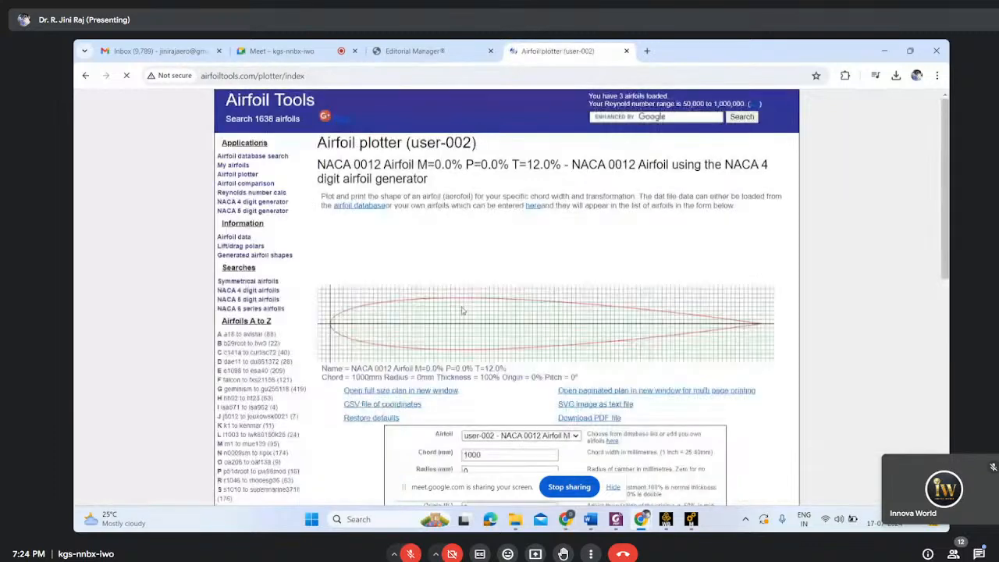
Download the CSV file of the airfoil coordinates, open it in Excel and dismiss the Office activation dialog
{"action": "scroll", "coordinate": [390, 238], "scroll_direction": "down", "scroll_amount": 3}
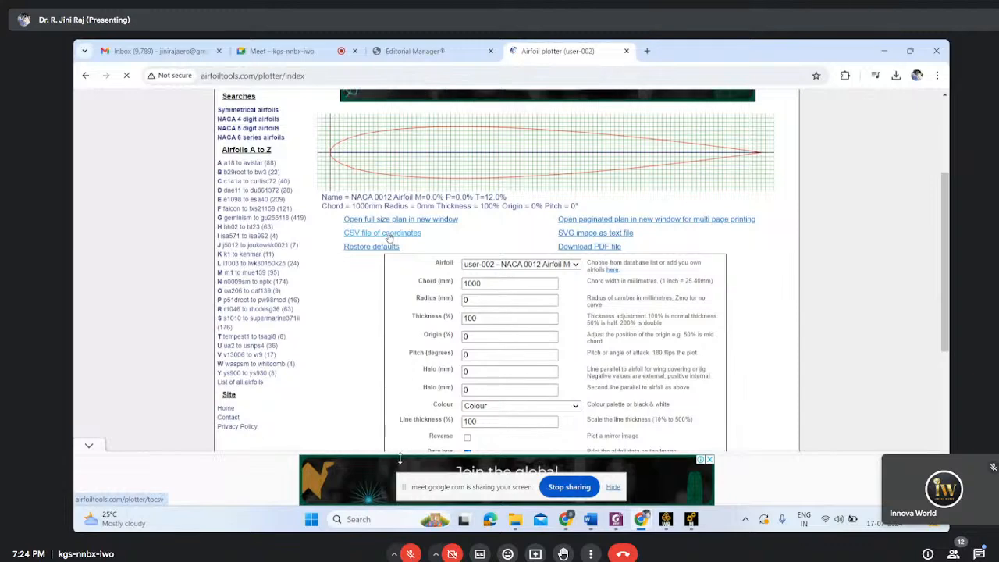
{"action": "left_click", "coordinate": [388, 235]}
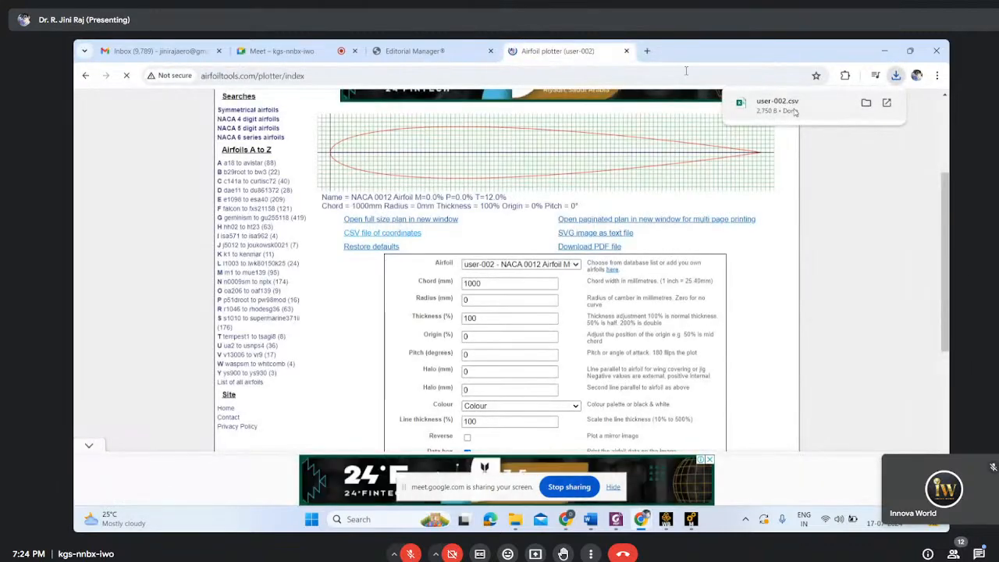
{"action": "left_click", "coordinate": [828, 114]}
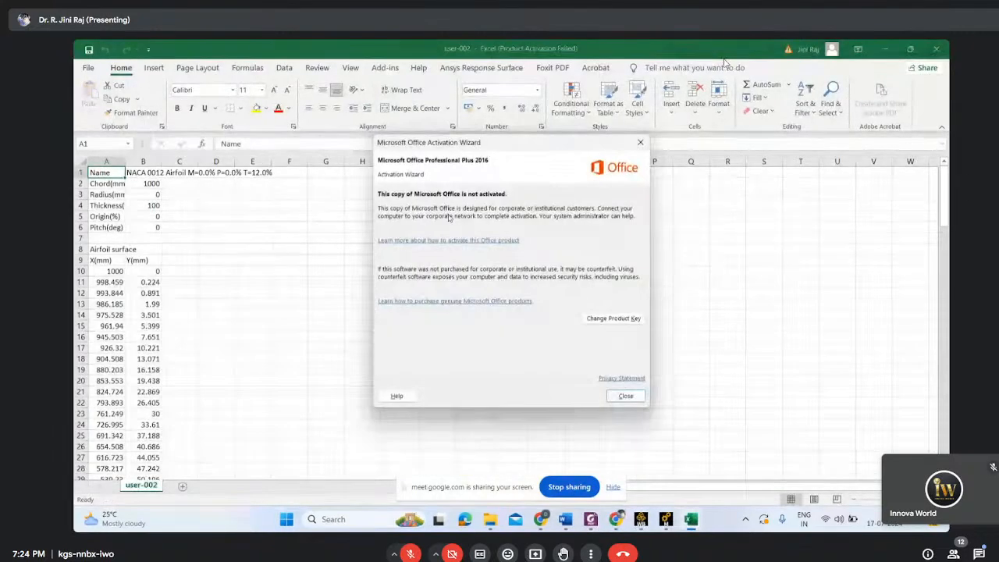
{"action": "left_click", "coordinate": [626, 396]}
Copy the airfoil surface X and Y coordinates in cells A10:B90
{"action": "scroll", "coordinate": [115, 283], "scroll_direction": "down", "scroll_amount": 1}
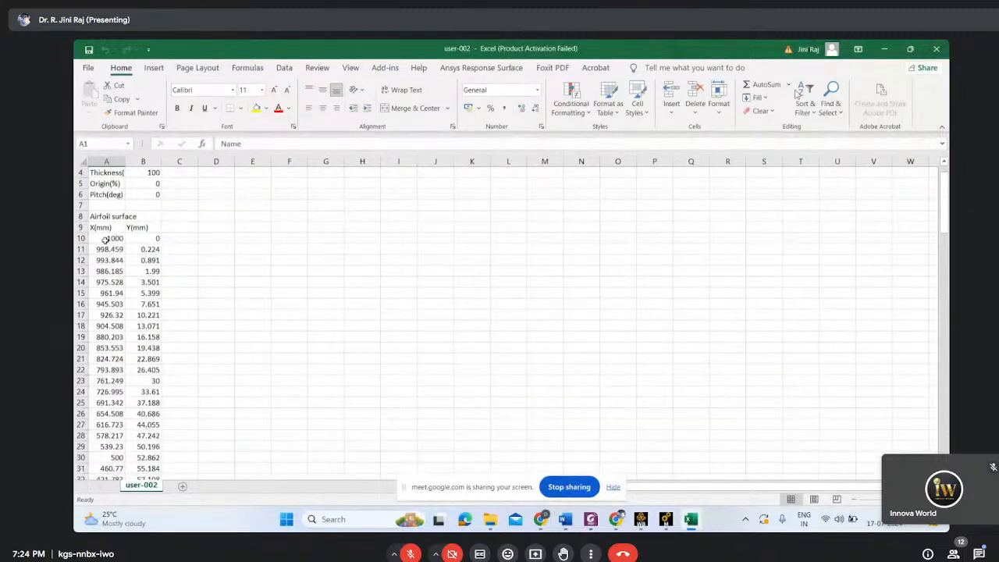
{"action": "left_click_drag", "start_coordinate": [103, 237], "coordinate": [135, 461]}
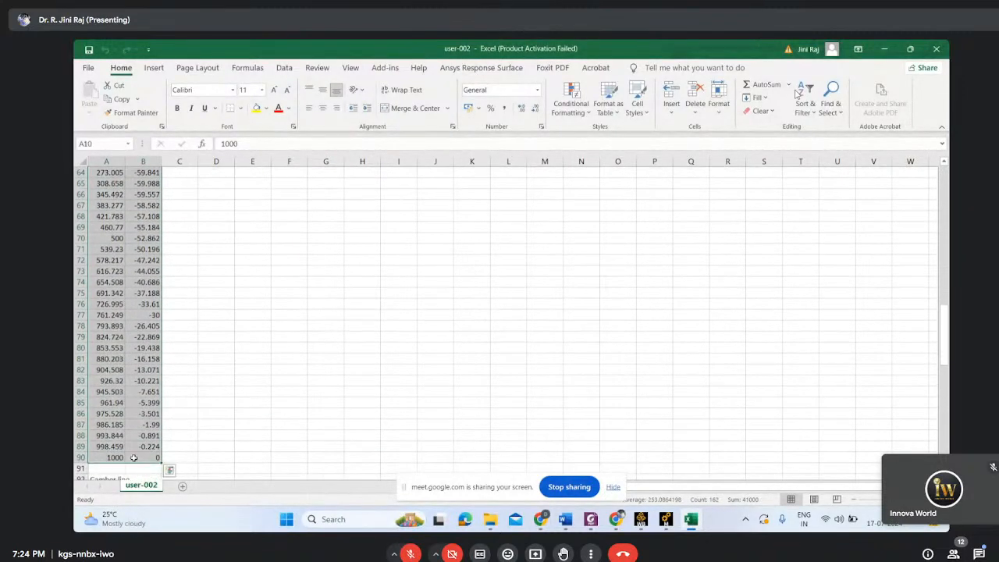
{"action": "right_click", "coordinate": [134, 460]}
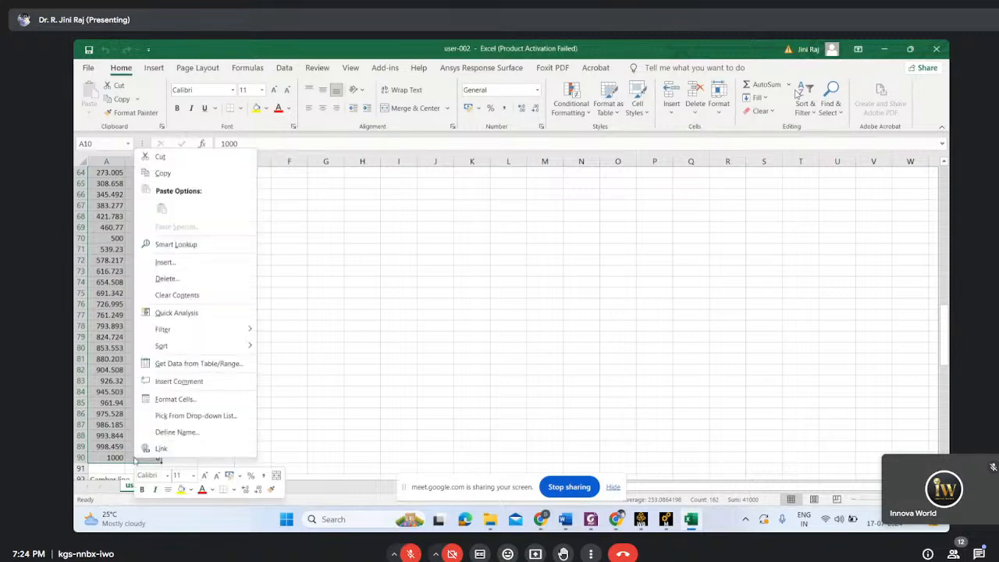
{"action": "left_click", "coordinate": [162, 173]}
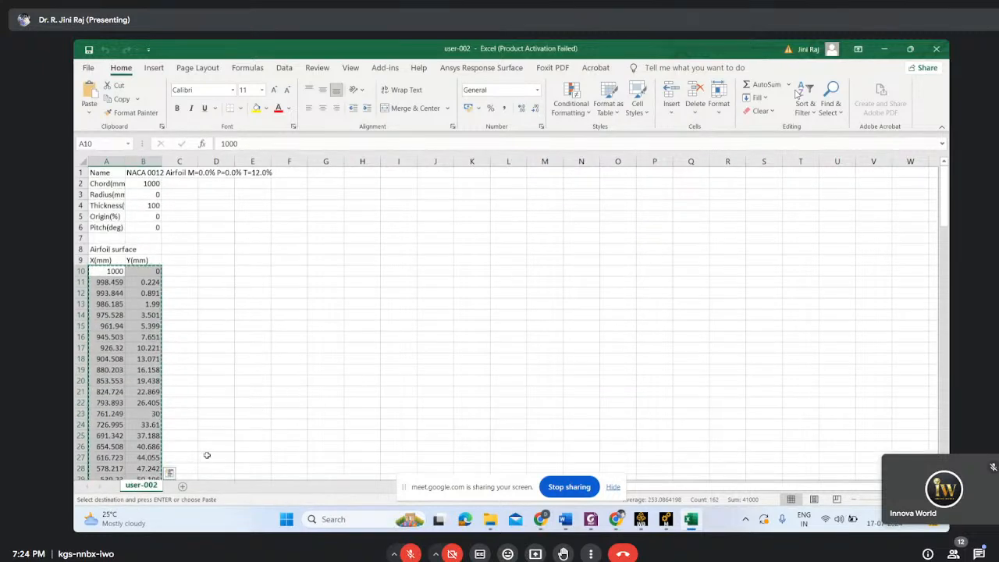
Add a new worksheet and paste the copied airfoil coordinates as values starting at cell C2
{"action": "left_click", "coordinate": [182, 485]}
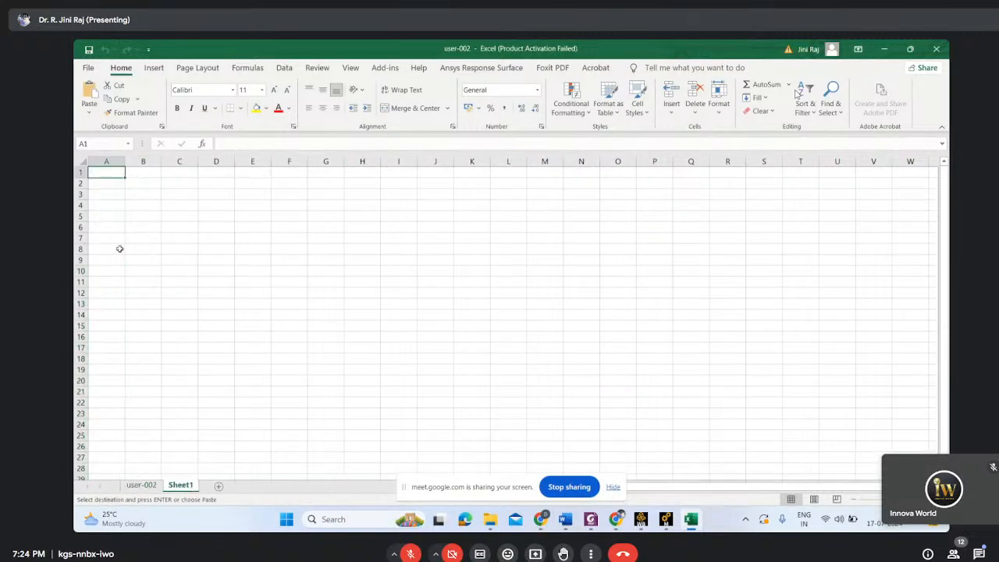
{"action": "left_click", "coordinate": [187, 182]}
{"action": "right_click", "coordinate": [188, 182]}
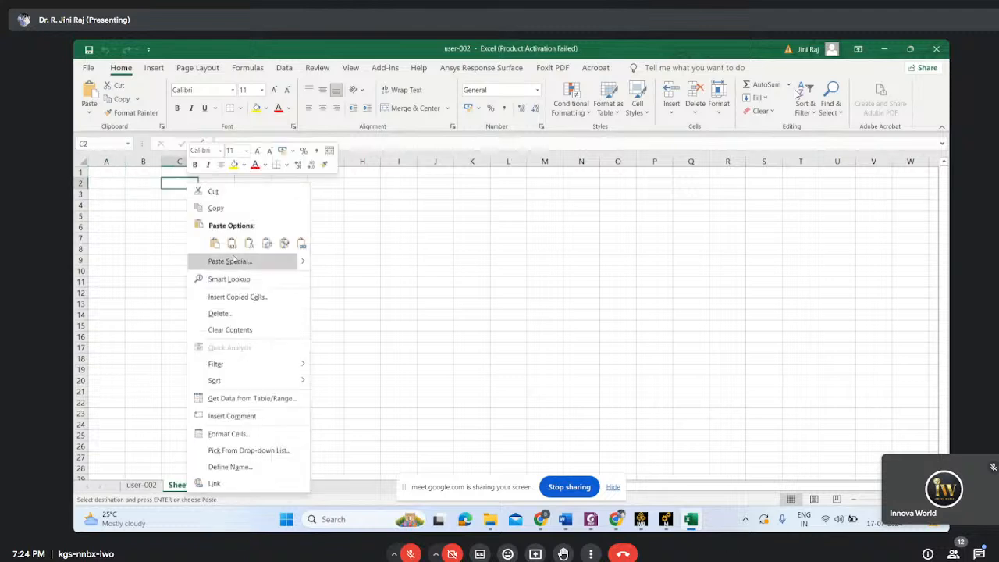
{"action": "left_click", "coordinate": [231, 243]}
Enter 0 in E2 and fill it down to E82 alongside the pasted coordinates
{"action": "left_click", "coordinate": [252, 184]}
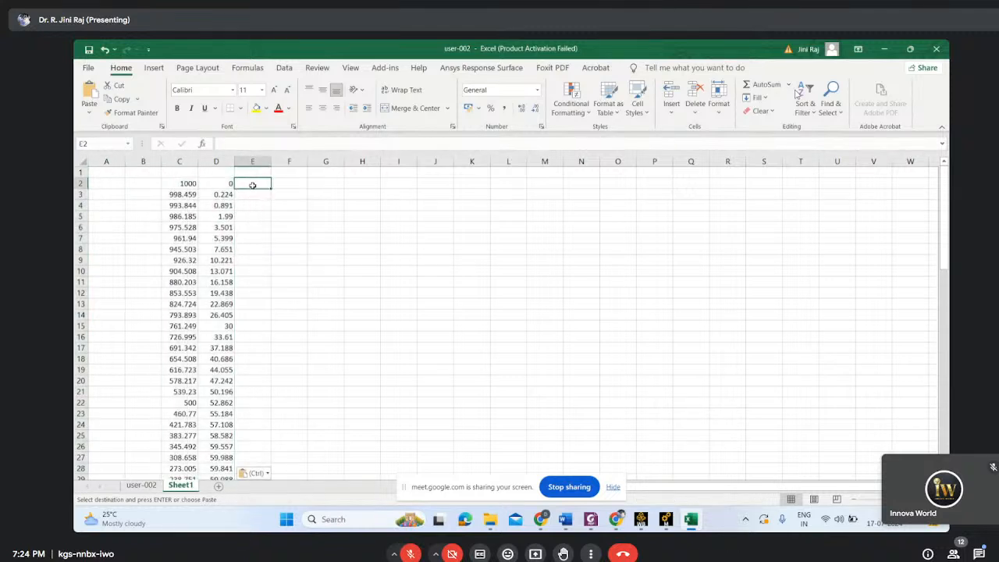
{"action": "type", "text": "0"}
{"action": "left_click", "coordinate": [364, 237]}
{"action": "left_click", "coordinate": [266, 185]}
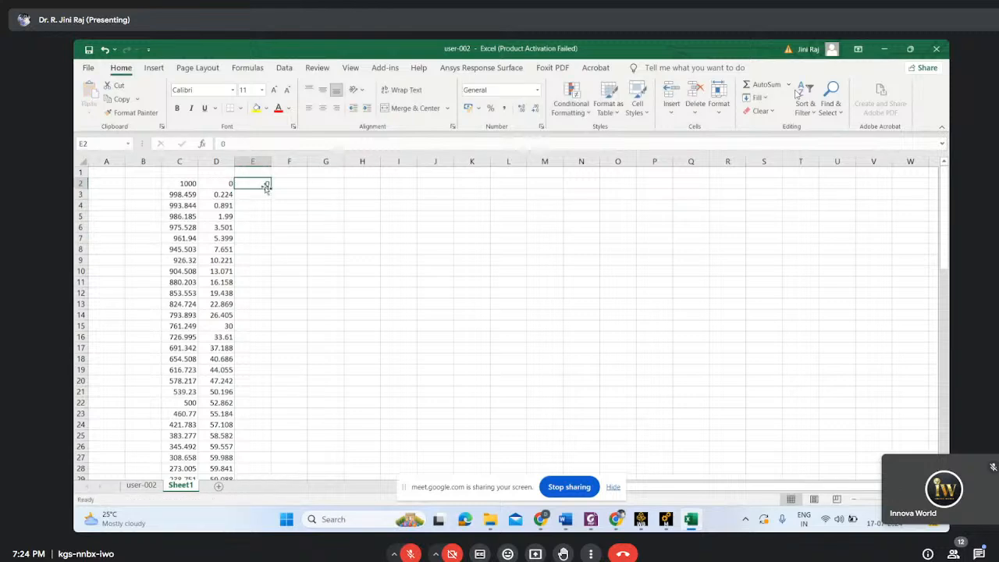
{"action": "left_click_drag", "start_coordinate": [273, 189], "coordinate": [261, 463]}
{"action": "scroll", "coordinate": [453, 339], "scroll_direction": "up", "scroll_amount": 18}
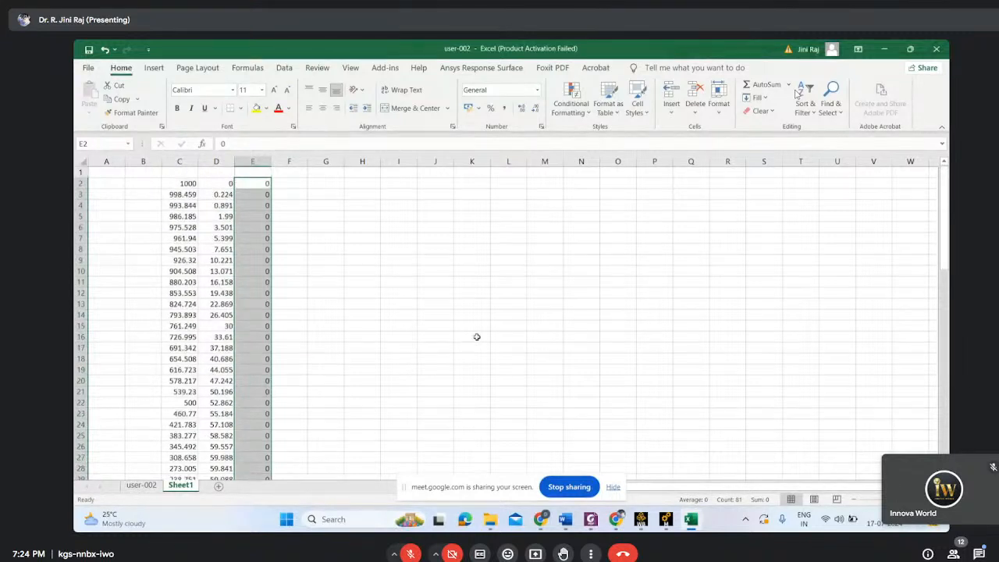
Enter the headers #group, #point and X_coord in cells A1 to C1
{"action": "left_click", "coordinate": [109, 172]}
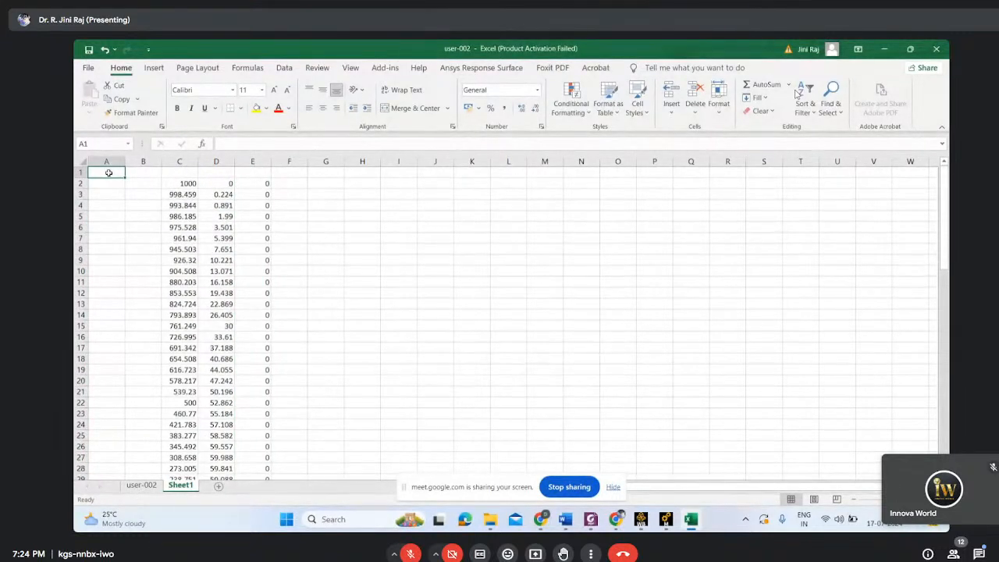
{"action": "type", "text": "#group"}
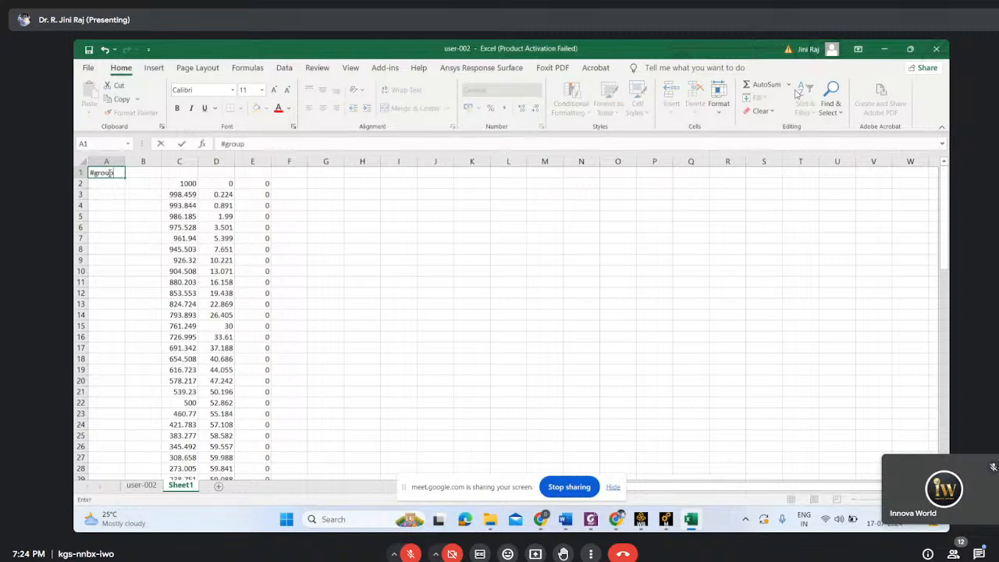
{"action": "left_click", "coordinate": [139, 175]}
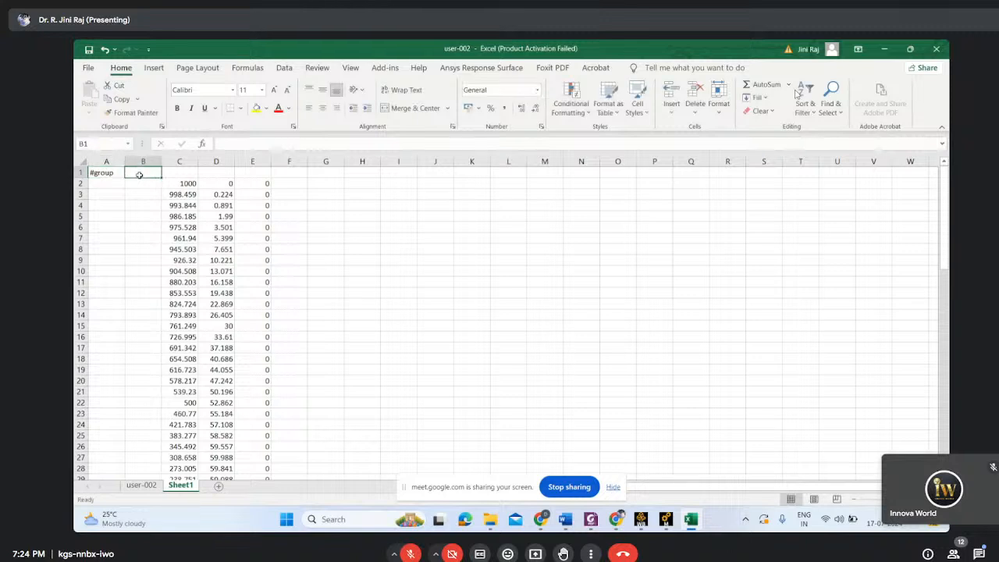
{"action": "type", "text": "$"}
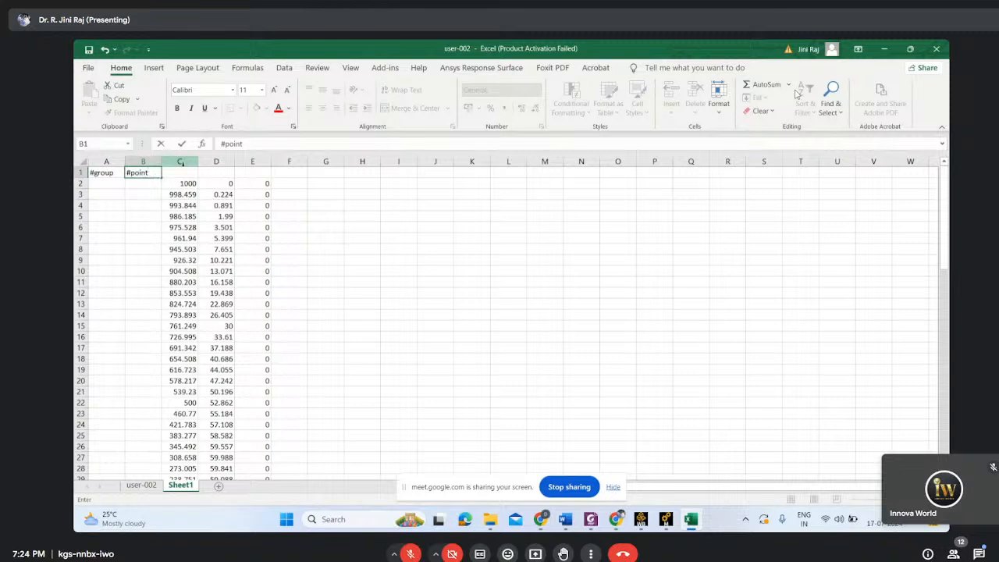
{"action": "left_click", "coordinate": [180, 172]}
{"action": "type", "text": "X"}
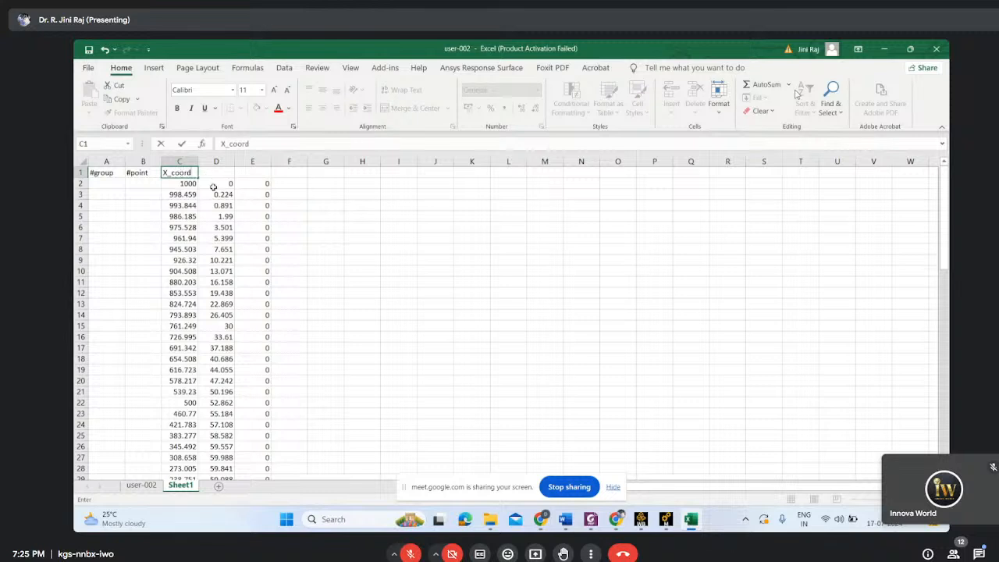
{"action": "type", "text": "_coord"}
{"action": "left_click", "coordinate": [361, 201]}
Copy the X_coord header into D1 and E1 and change the copies to Y_coord and Z_coord
{"action": "left_click", "coordinate": [192, 171]}
{"action": "key", "text": "ctrl+c"}
{"action": "left_click", "coordinate": [219, 170]}
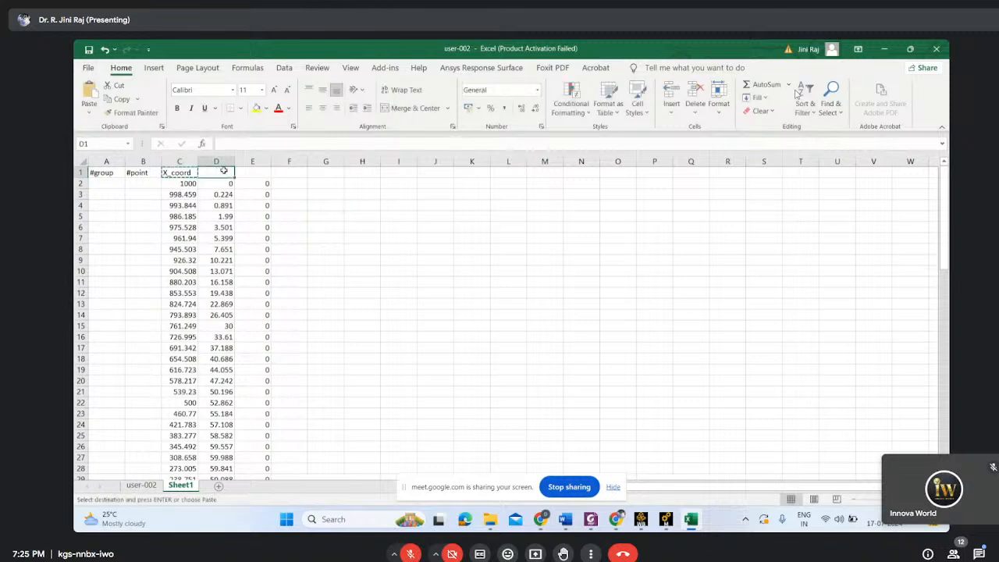
{"action": "left_click_drag", "start_coordinate": [218, 170], "coordinate": [262, 172]}
{"action": "key", "text": "ctrl+v"}
{"action": "left_click", "coordinate": [205, 173]}
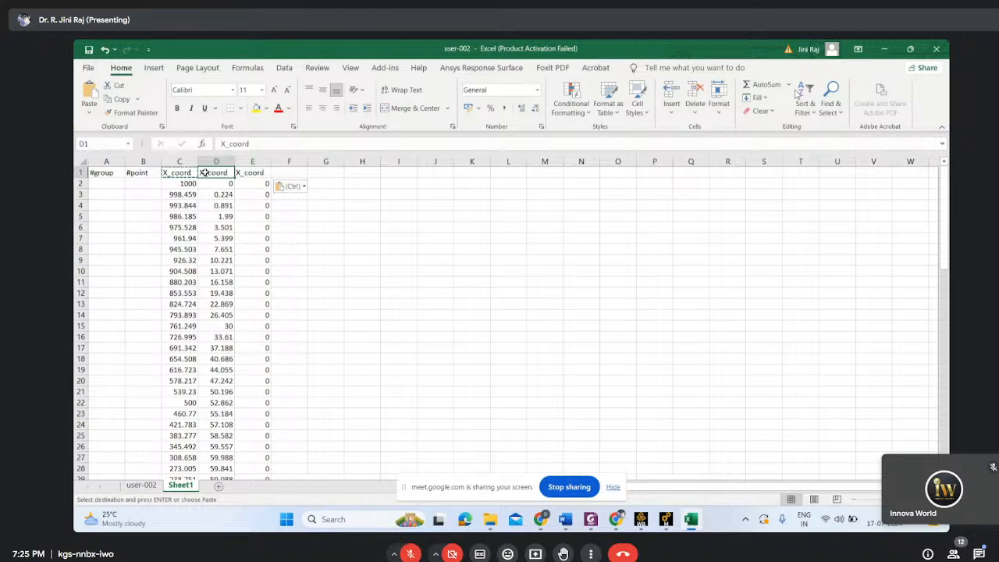
{"action": "double_click", "coordinate": [205, 172]}
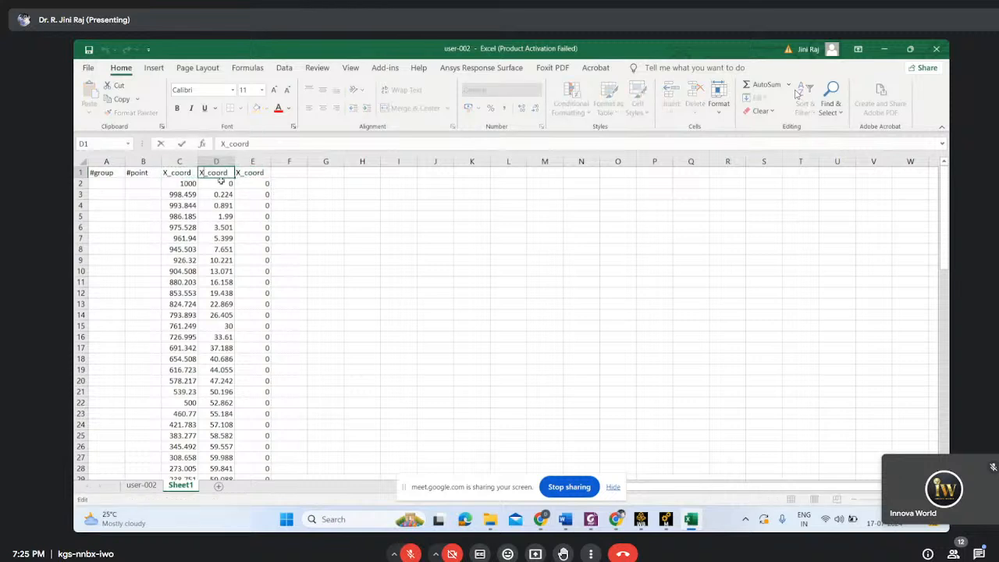
{"action": "key", "text": "BackSpace"}
{"action": "type", "text": "Y"}
{"action": "double_click", "coordinate": [237, 173]}
{"action": "key", "text": "BackSpace"}
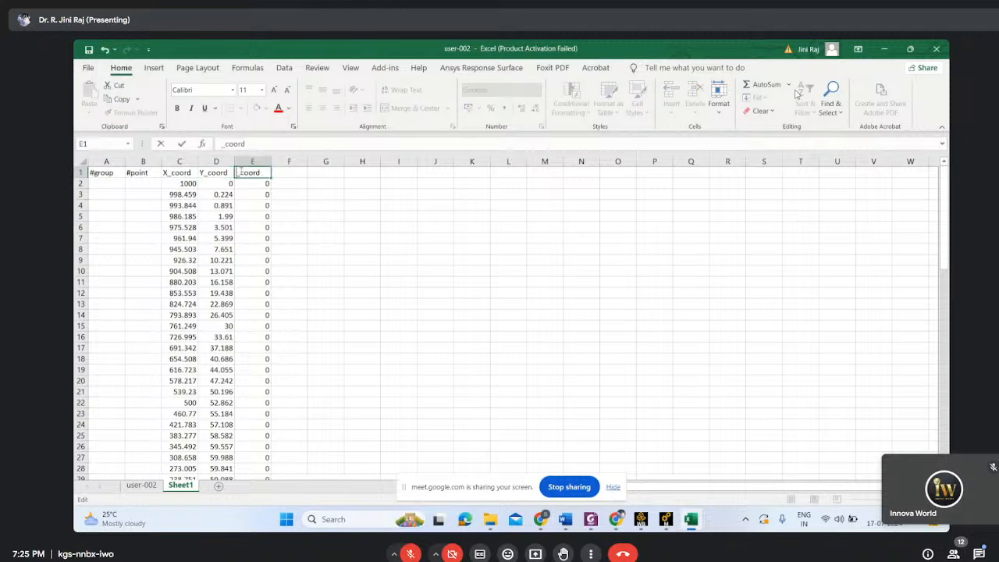
{"action": "type", "text": "Z"}
{"action": "left_click", "coordinate": [449, 236]}
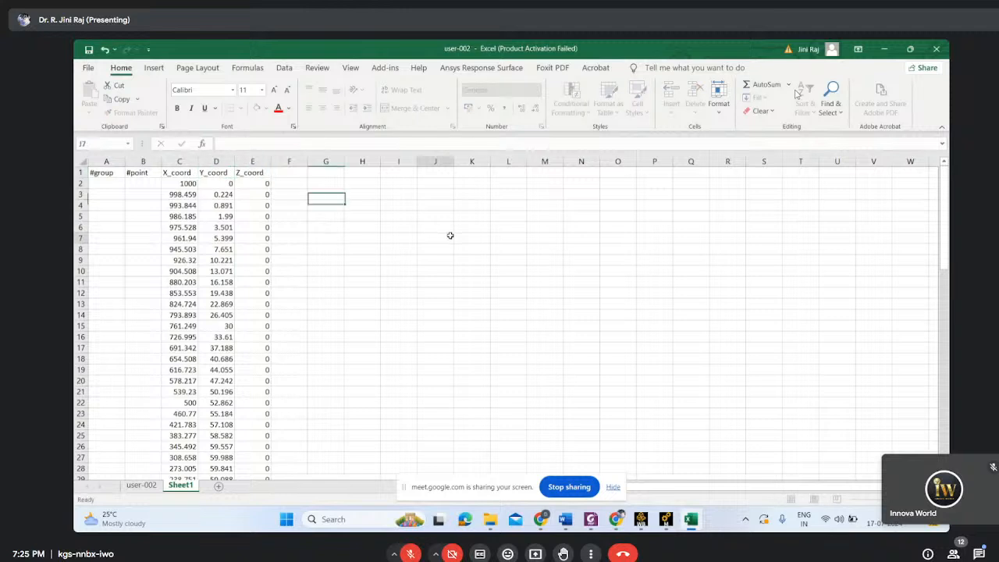
Enter 1 in A2 and fill it down the #group column to row 82
{"action": "left_click", "coordinate": [104, 186]}
{"action": "left_click", "coordinate": [362, 270]}
{"action": "left_click", "coordinate": [109, 184]}
{"action": "type", "text": "1"}
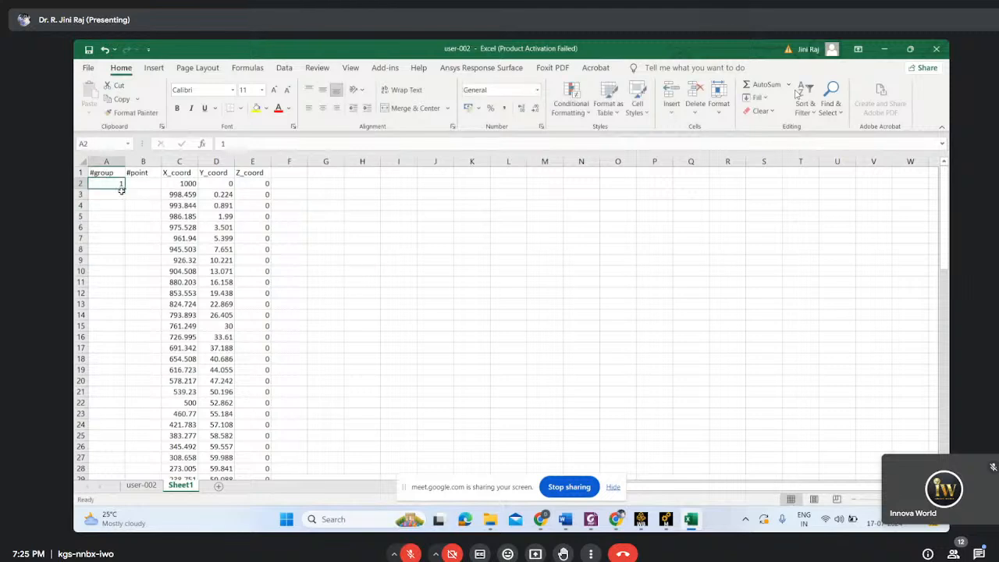
{"action": "left_click_drag", "start_coordinate": [125, 186], "coordinate": [139, 464]}
{"action": "scroll", "coordinate": [546, 361], "scroll_direction": "up", "scroll_amount": 18}
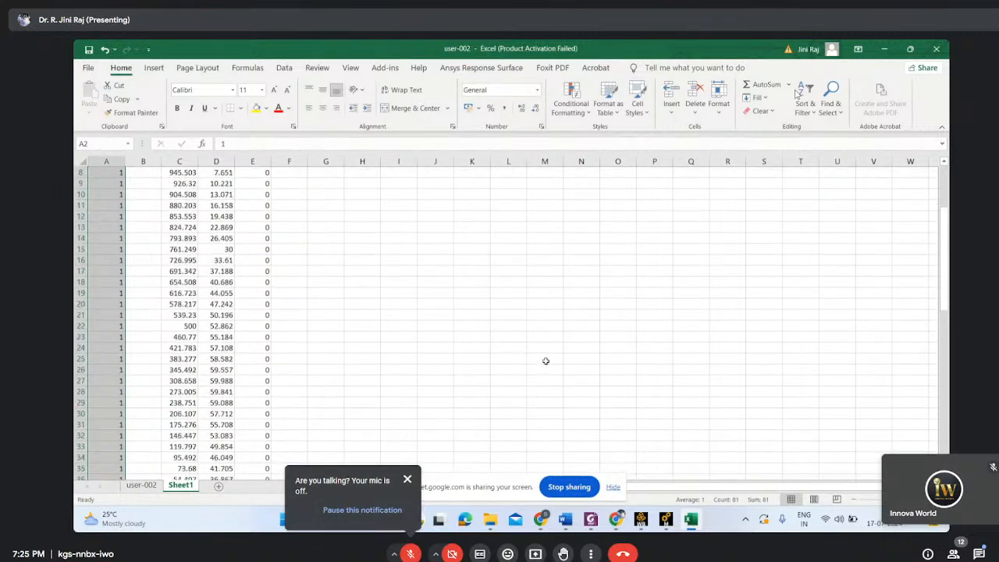
Number the #point column from 1 to 81 by entering 1 and 2 in B2:B3 and extending the series to row 82
{"action": "left_click", "coordinate": [138, 185]}
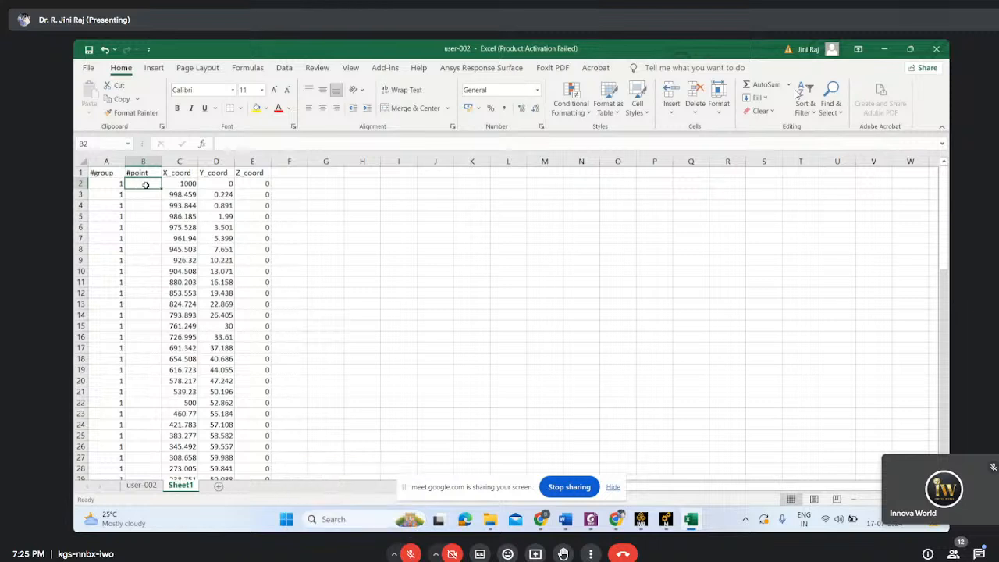
{"action": "type", "text": "1"}
{"action": "key", "text": "Return"}
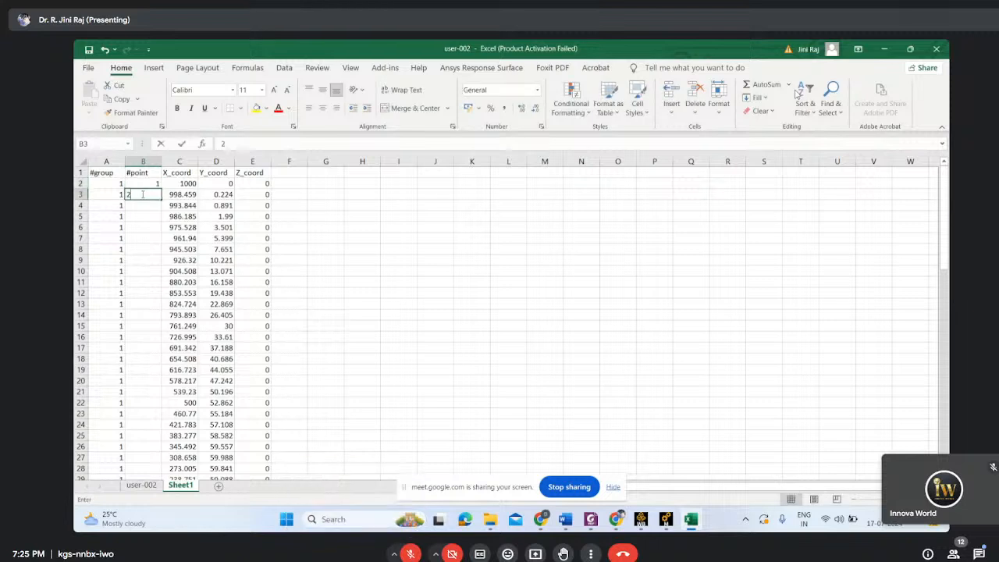
{"action": "type", "text": "2"}
{"action": "left_click", "coordinate": [434, 226]}
{"action": "left_click_drag", "start_coordinate": [128, 184], "coordinate": [164, 459]}
{"action": "scroll", "coordinate": [526, 363], "scroll_direction": "up", "scroll_amount": 18}
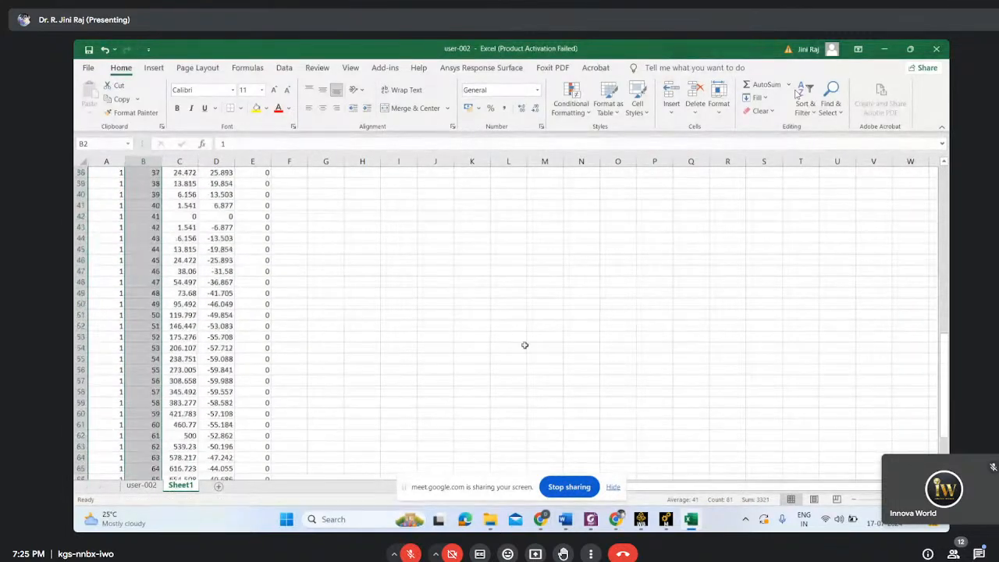
Copy the point data in A2:E82 without the headers and create a new text document on the desktop
{"action": "left_click_drag", "start_coordinate": [92, 182], "coordinate": [266, 469]}
{"action": "key", "text": "ctrl+c"}
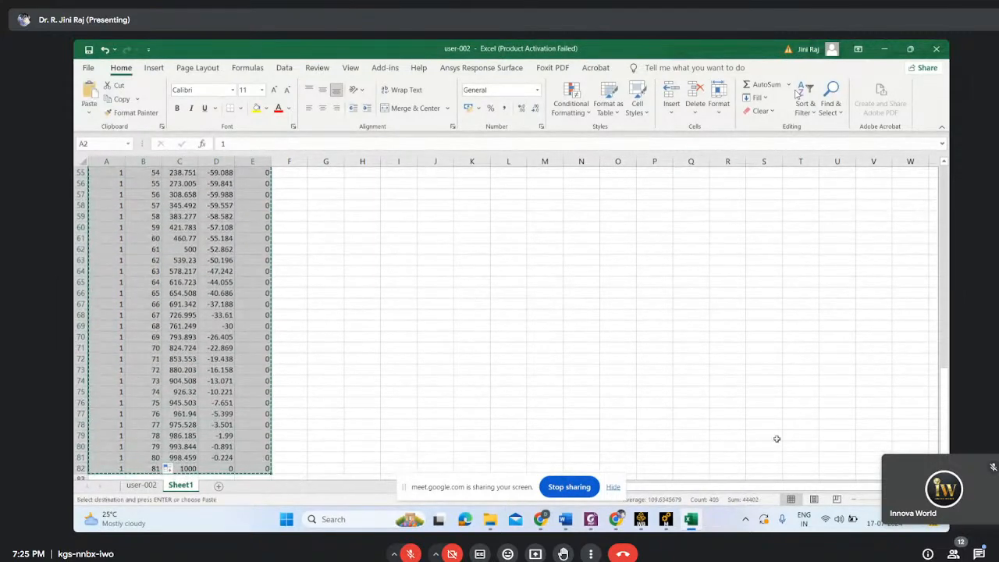
{"action": "left_click", "coordinate": [896, 49]}
{"action": "left_click", "coordinate": [882, 47]}
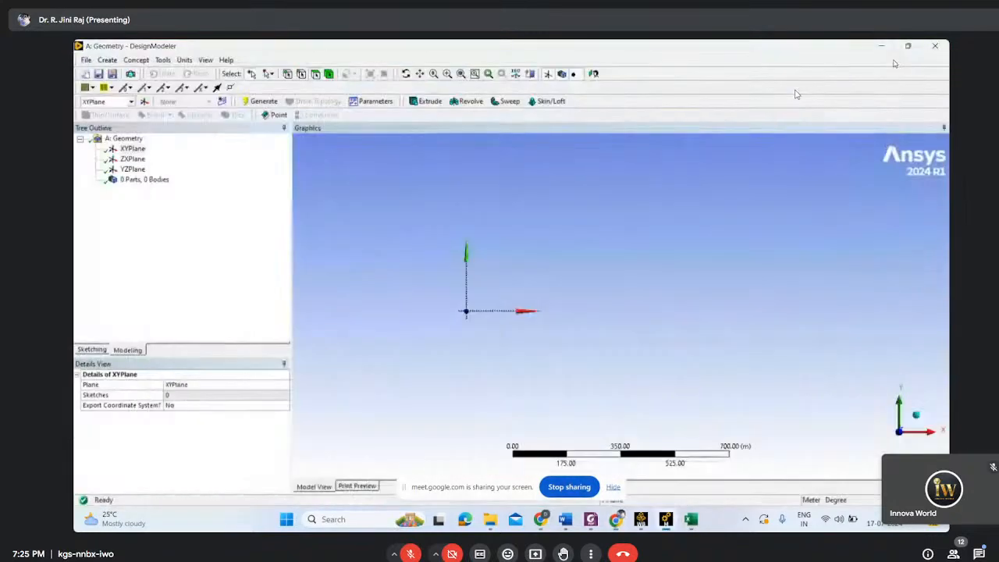
{"action": "left_click", "coordinate": [879, 49]}
{"action": "left_click", "coordinate": [879, 47]}
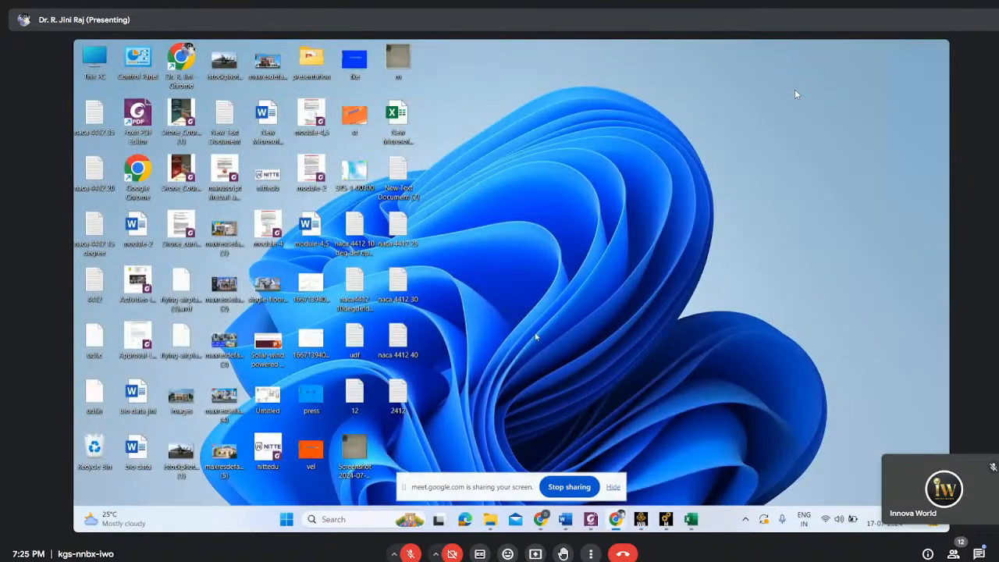
{"action": "right_click", "coordinate": [478, 341]}
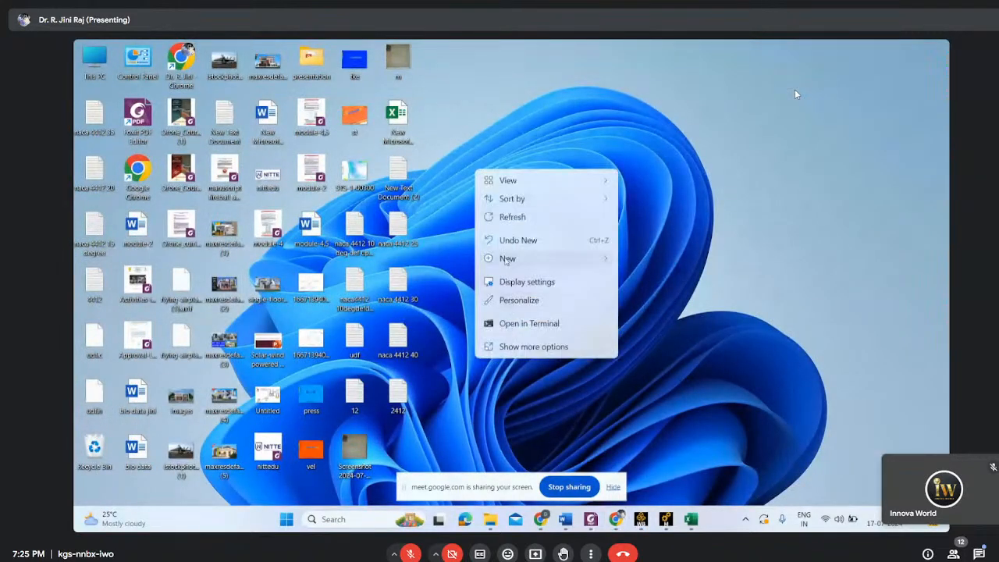
{"action": "mouse_move", "coordinate": [506, 260]}
{"action": "left_click", "coordinate": [677, 328]}
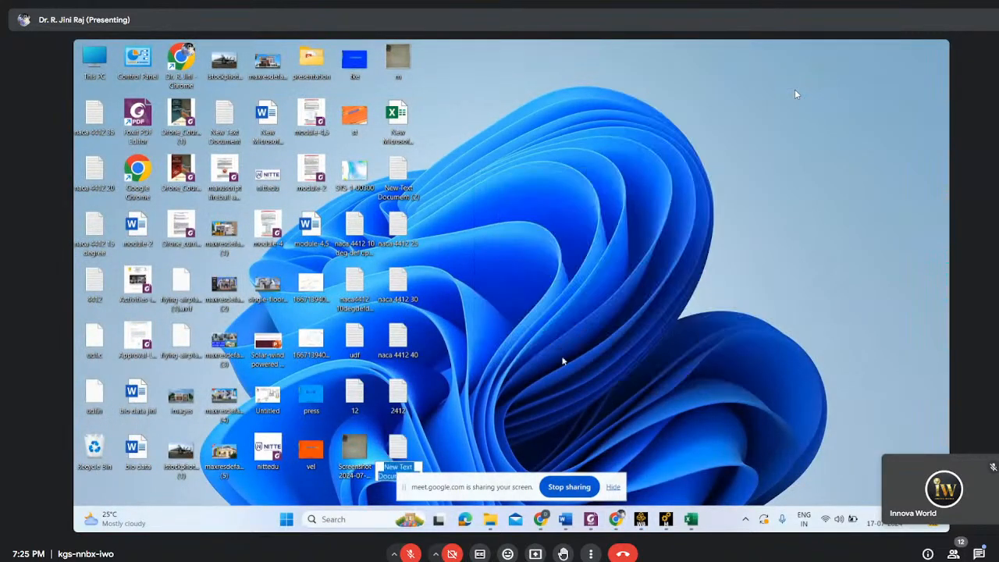
{"action": "key", "text": "Return"}
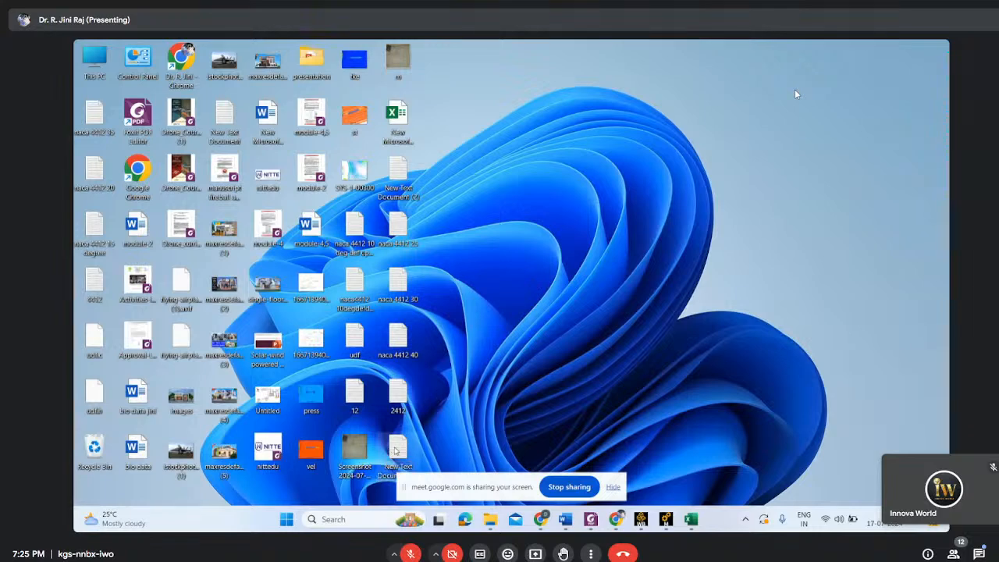
Paste the copied point data into the new text document and save it on the desktop as 0012
{"action": "double_click", "coordinate": [396, 451]}
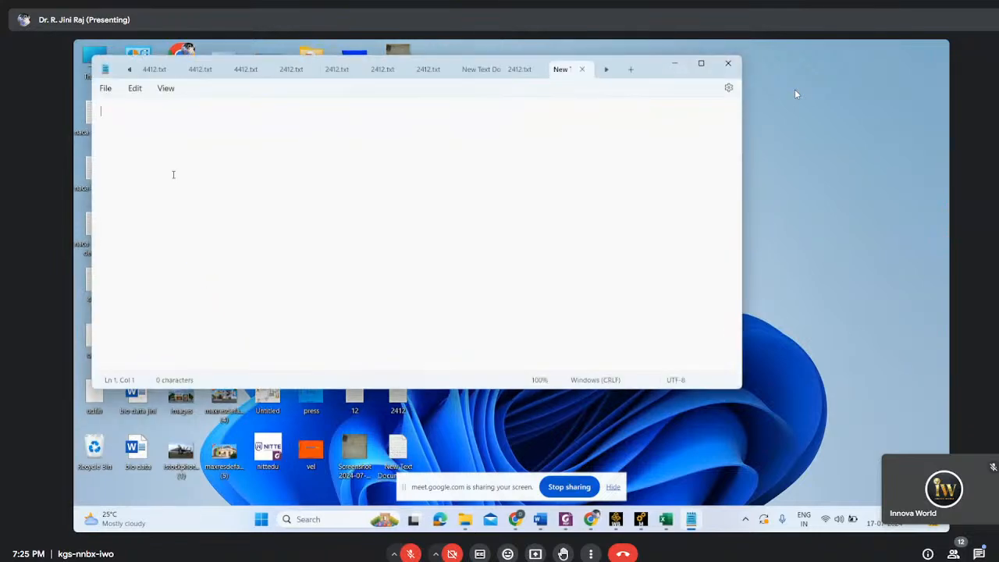
{"action": "key", "text": "ctrl+v"}
{"action": "left_click", "coordinate": [105, 89]}
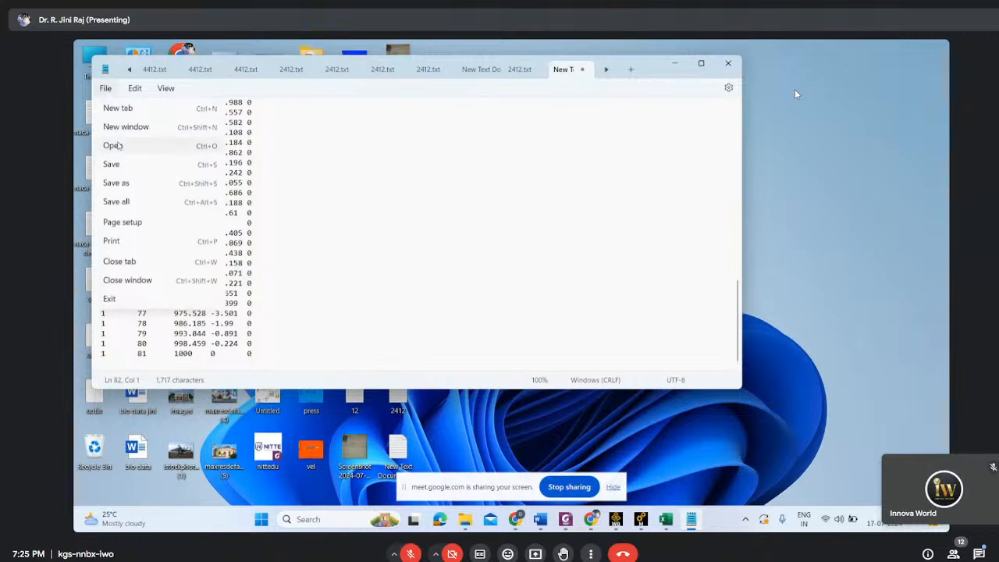
{"action": "left_click", "coordinate": [122, 166]}
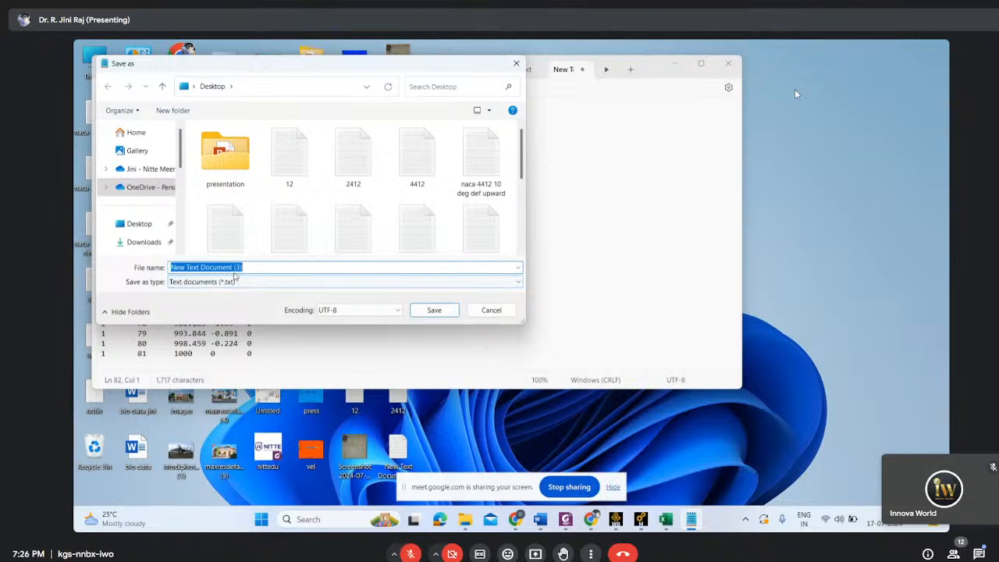
{"action": "type", "text": "0012"}
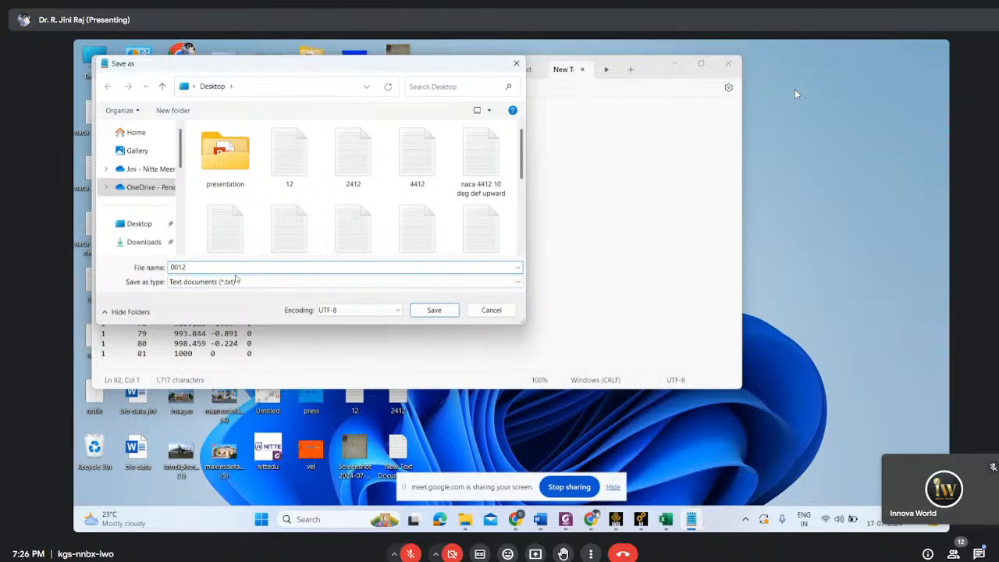
{"action": "left_click", "coordinate": [428, 311]}
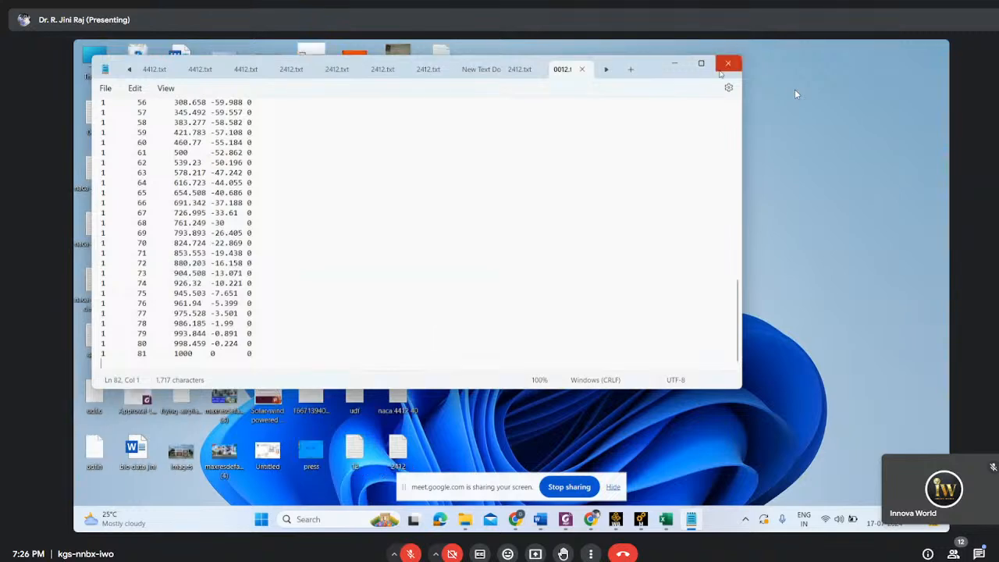
{"action": "left_click", "coordinate": [727, 65]}
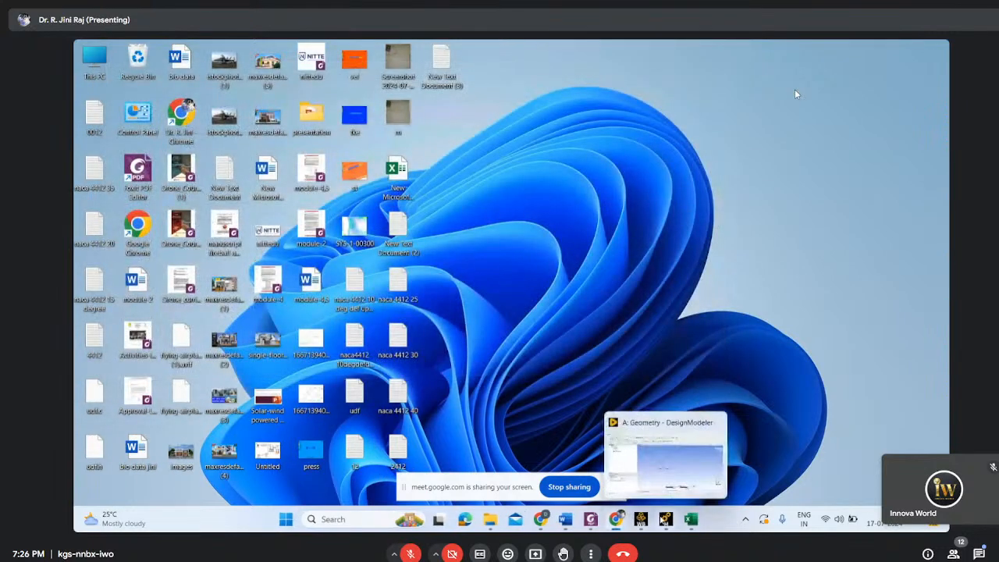
Switch to DesignModeler and try to create a 3D curve from the desktop coordinates file 0012
{"action": "left_click", "coordinate": [666, 520]}
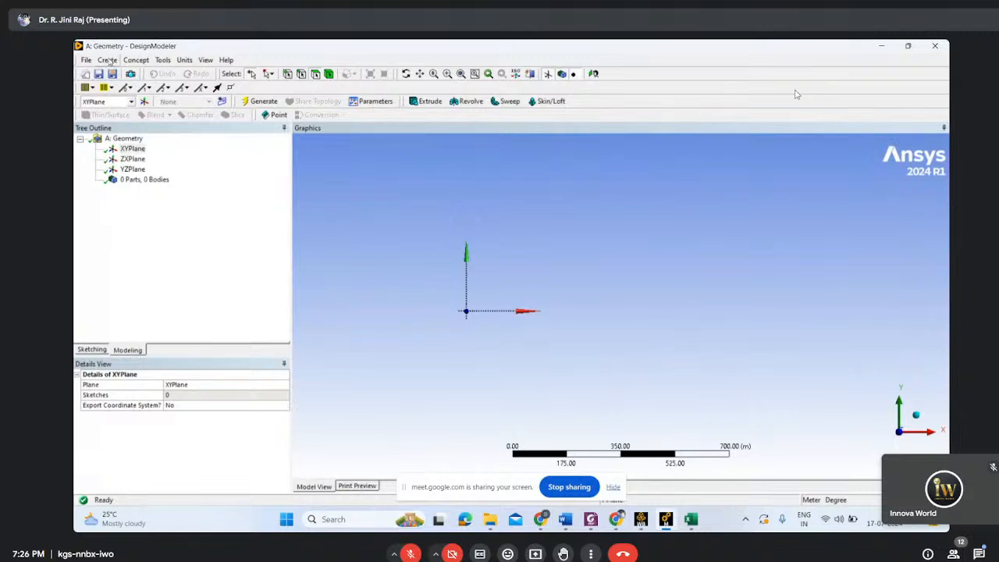
{"action": "left_click", "coordinate": [107, 60]}
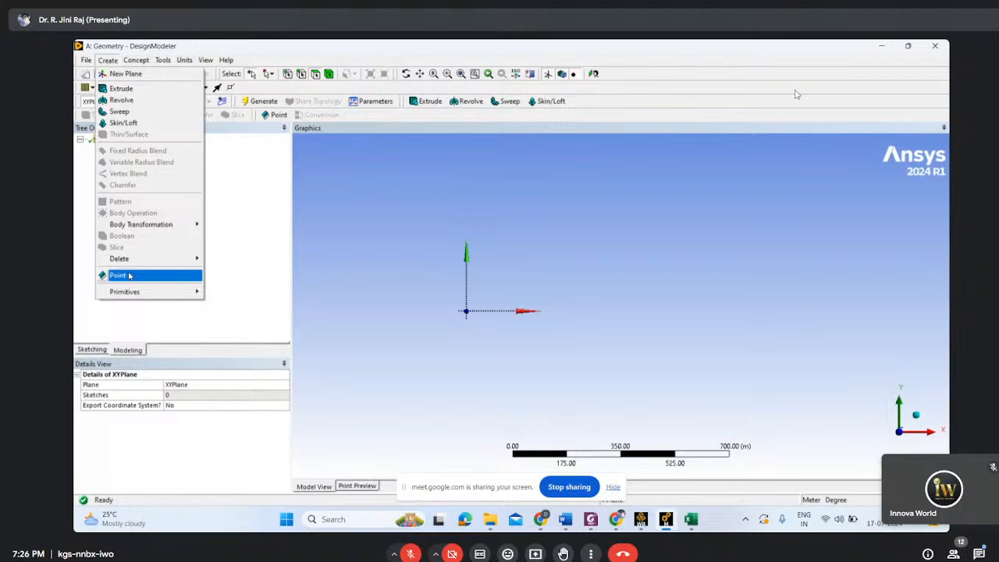
{"action": "left_click", "coordinate": [107, 60]}
{"action": "left_click", "coordinate": [136, 60]}
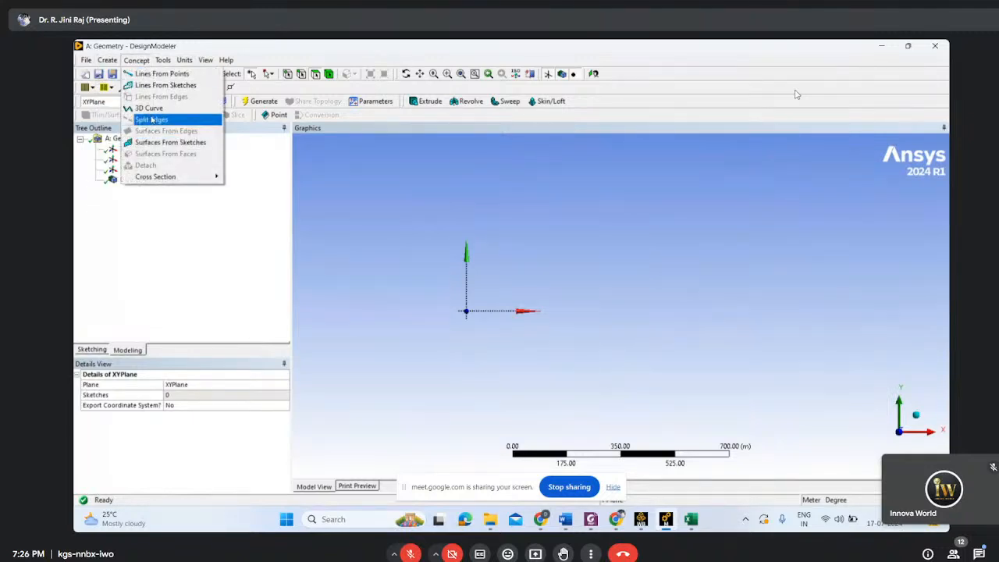
{"action": "left_click", "coordinate": [148, 107]}
{"action": "left_click", "coordinate": [143, 179]}
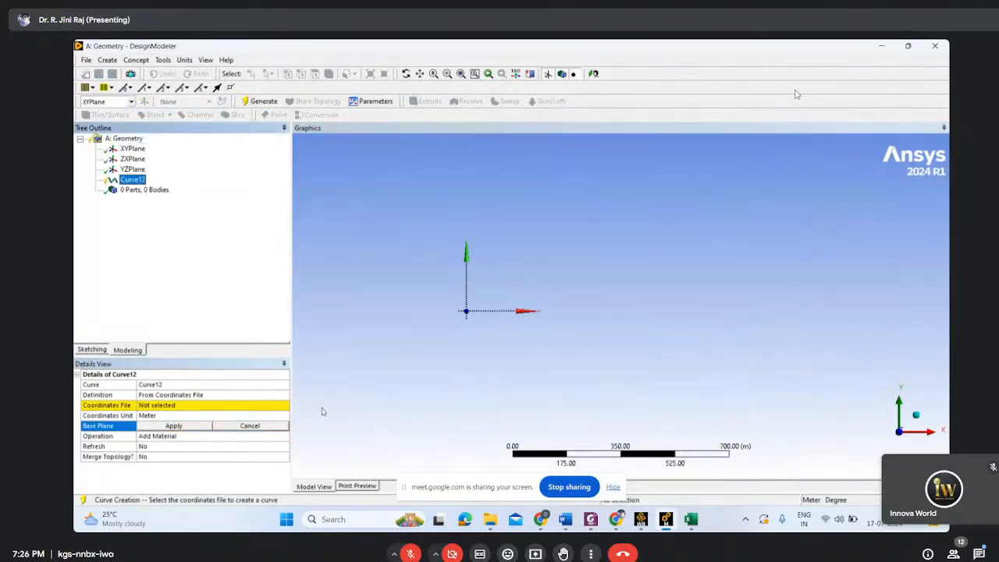
{"action": "left_click", "coordinate": [286, 406]}
{"action": "left_click", "coordinate": [285, 406]}
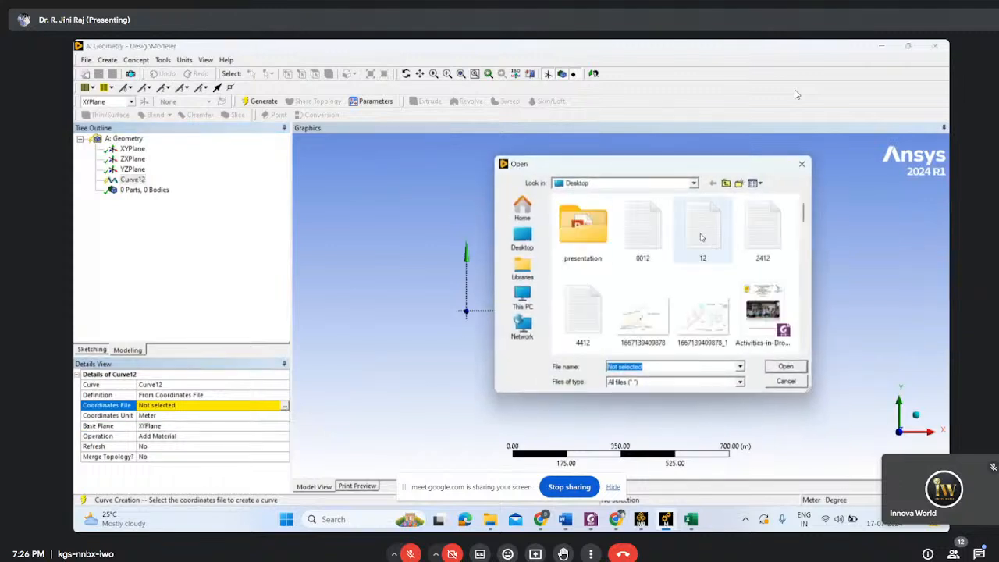
{"action": "left_click", "coordinate": [624, 251]}
{"action": "left_click", "coordinate": [794, 370]}
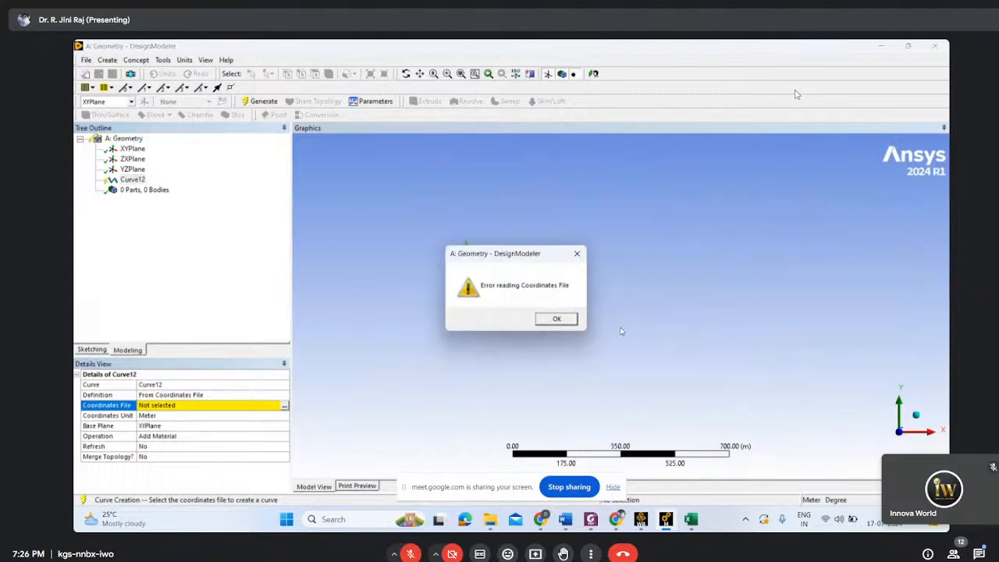
{"action": "left_click", "coordinate": [554, 319]}
Delete the new 3D curve feature from the model tree
{"action": "right_click", "coordinate": [130, 179]}
{"action": "left_click", "coordinate": [149, 189]}
{"action": "left_click", "coordinate": [492, 320]}
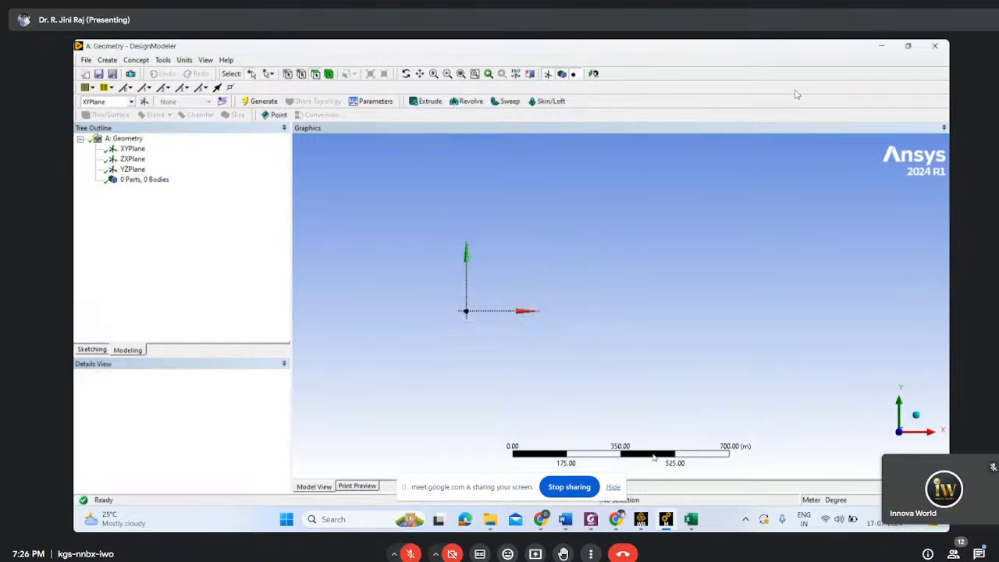
Open the point text file 0012 on the desktop, set the X coordinate of point 81 to 0, save and close it
{"action": "left_click", "coordinate": [882, 45]}
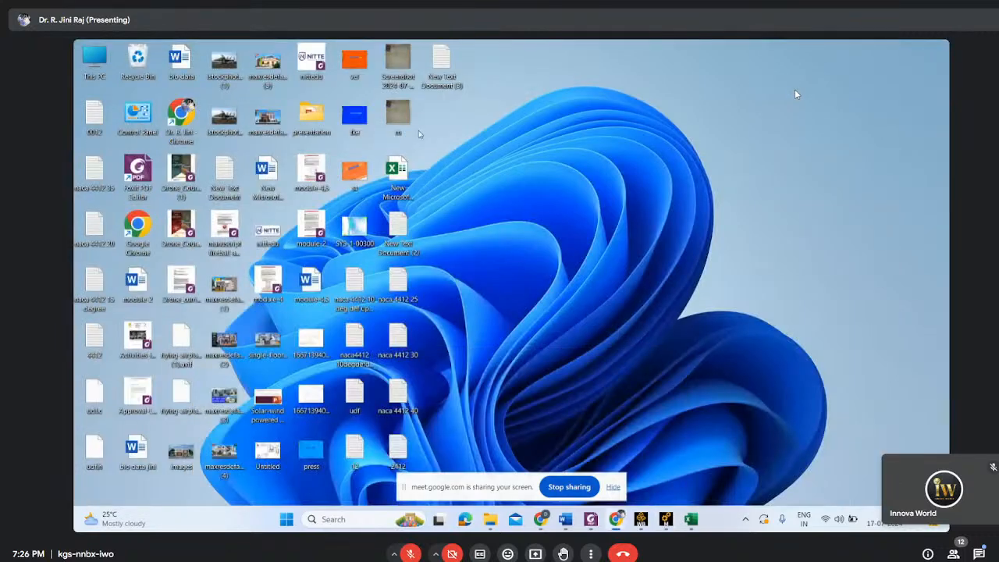
{"action": "double_click", "coordinate": [398, 233]}
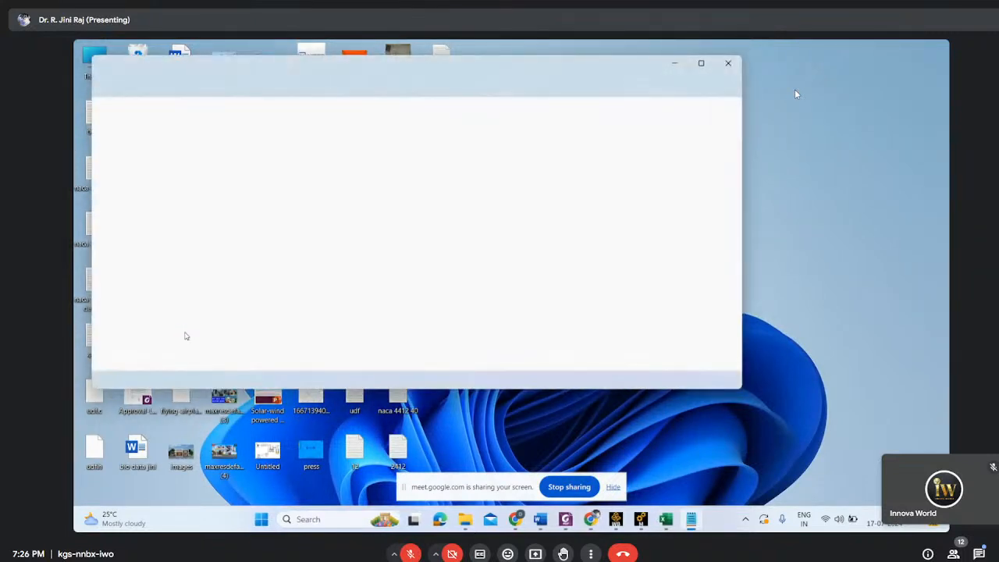
{"action": "left_click_drag", "start_coordinate": [192, 355], "coordinate": [179, 356]}
{"action": "type", "text": "0"}
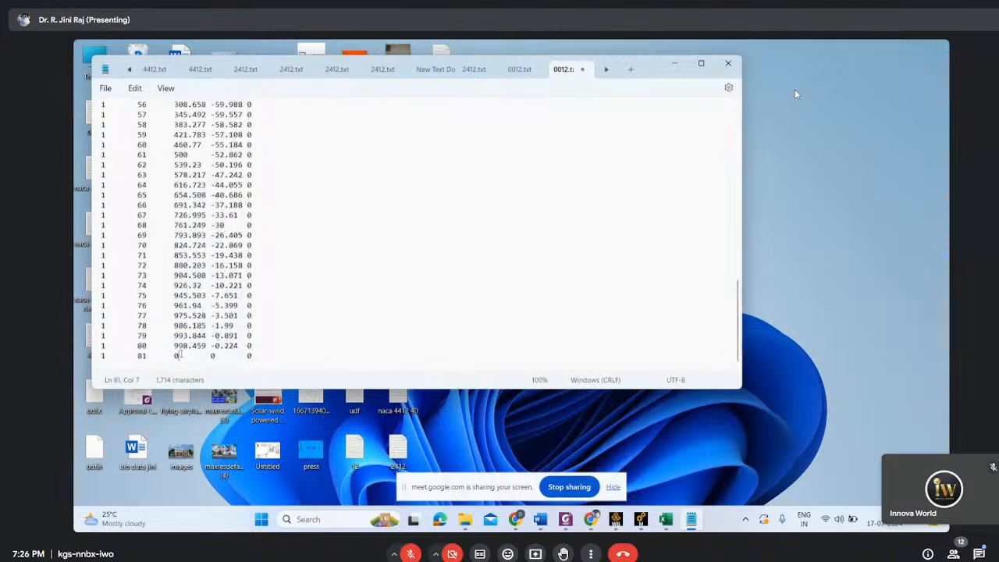
{"action": "left_click", "coordinate": [108, 89]}
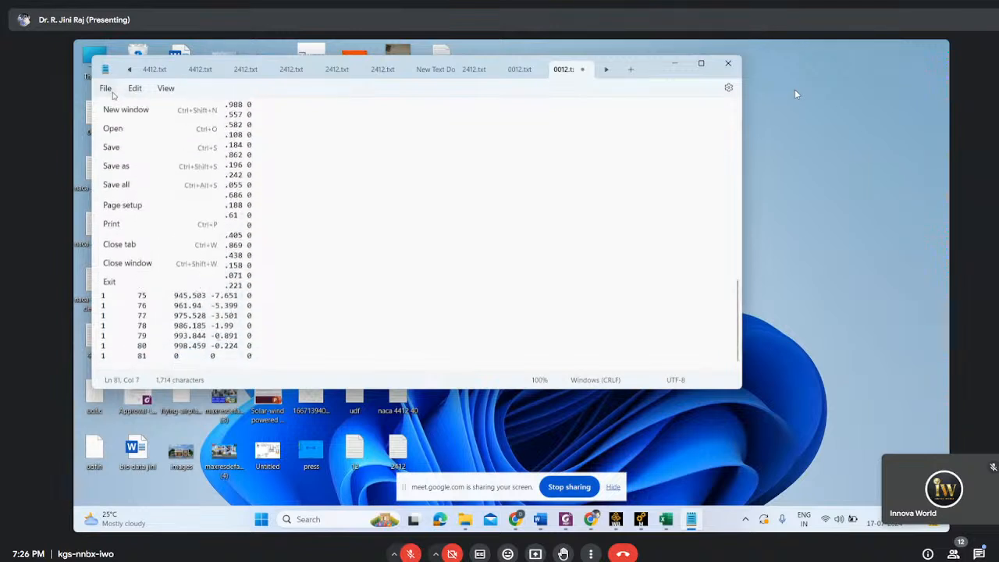
{"action": "left_click", "coordinate": [116, 166]}
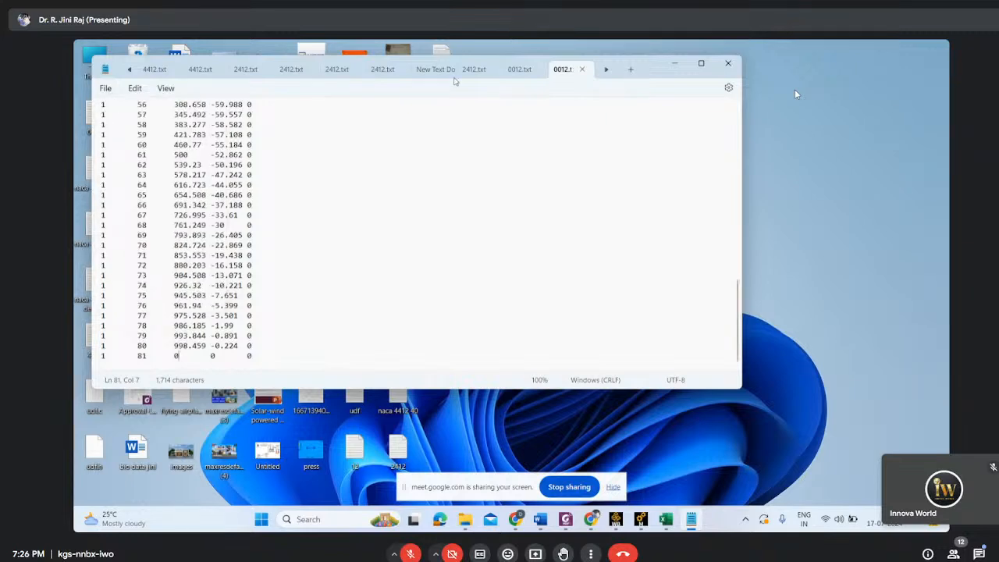
{"action": "left_click", "coordinate": [728, 63]}
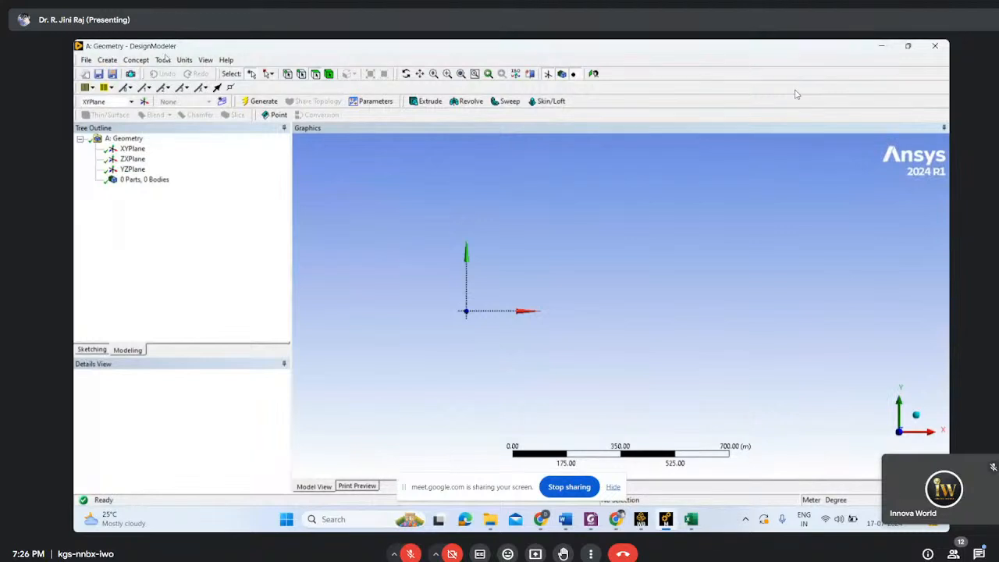
Try again to build a 3D curve from the edited coordinates file 0012
{"action": "left_click", "coordinate": [136, 59]}
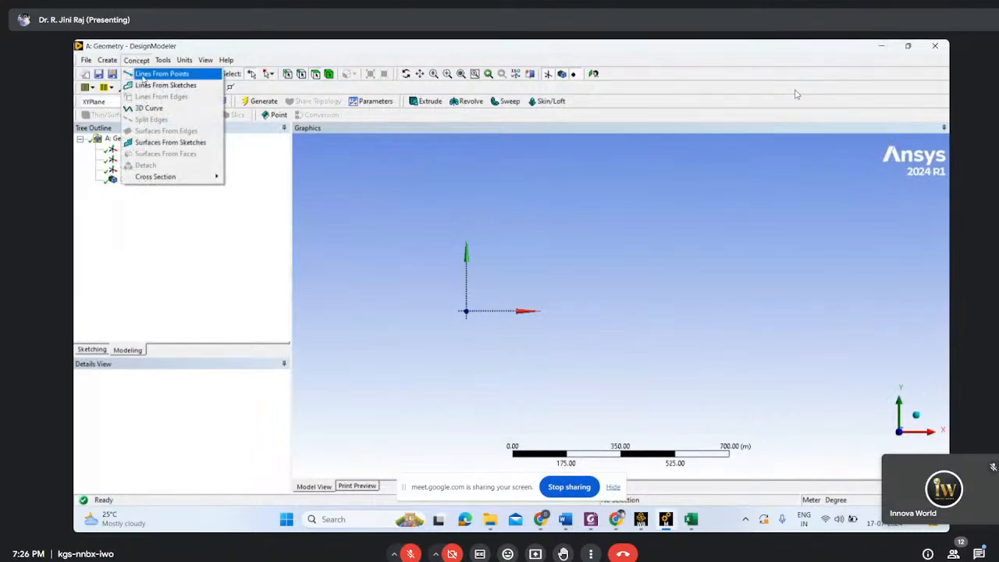
{"action": "left_click", "coordinate": [157, 105]}
{"action": "left_click", "coordinate": [280, 407]}
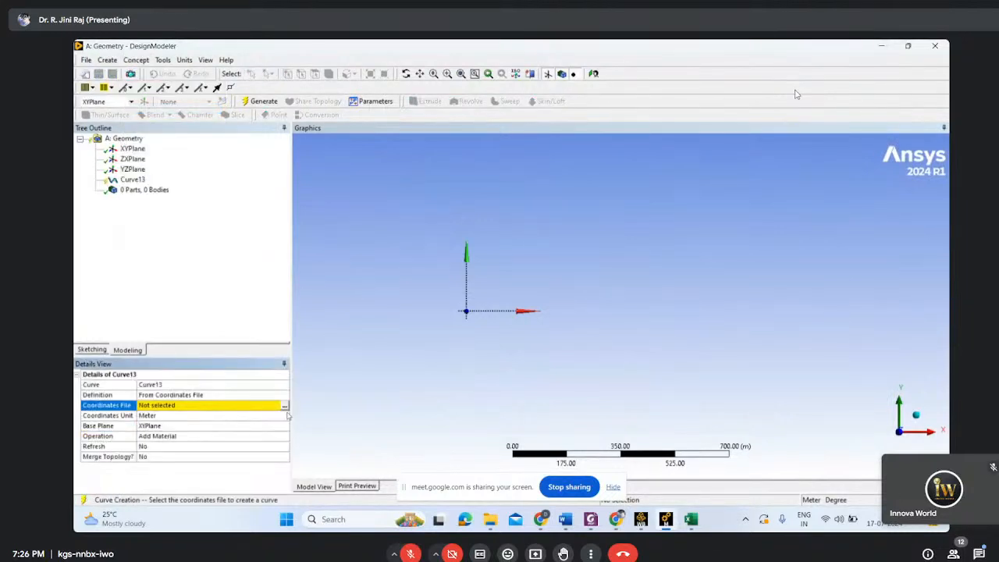
{"action": "left_click", "coordinate": [284, 405]}
{"action": "left_click", "coordinate": [648, 225]}
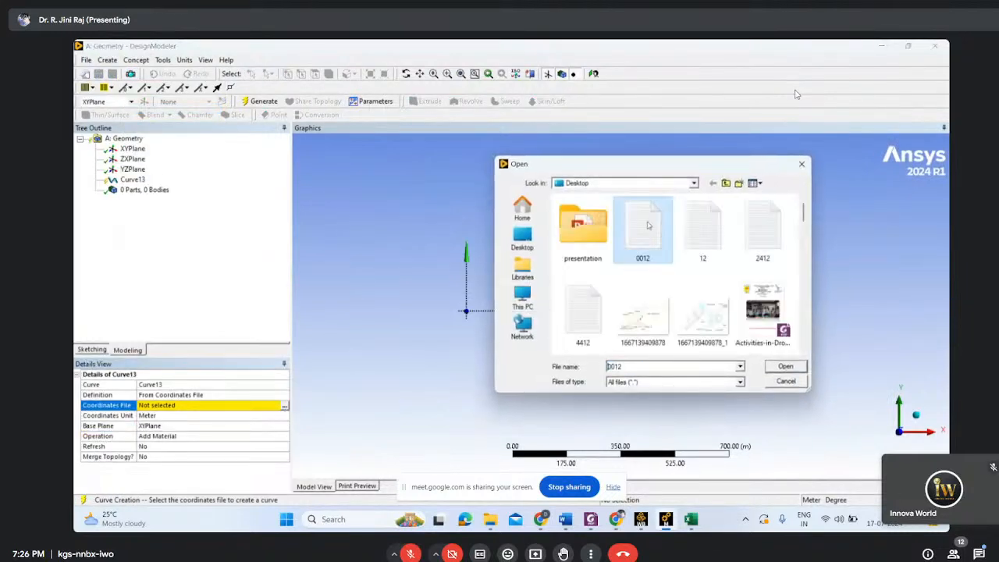
{"action": "left_click", "coordinate": [785, 367]}
{"action": "left_click", "coordinate": [557, 319]}
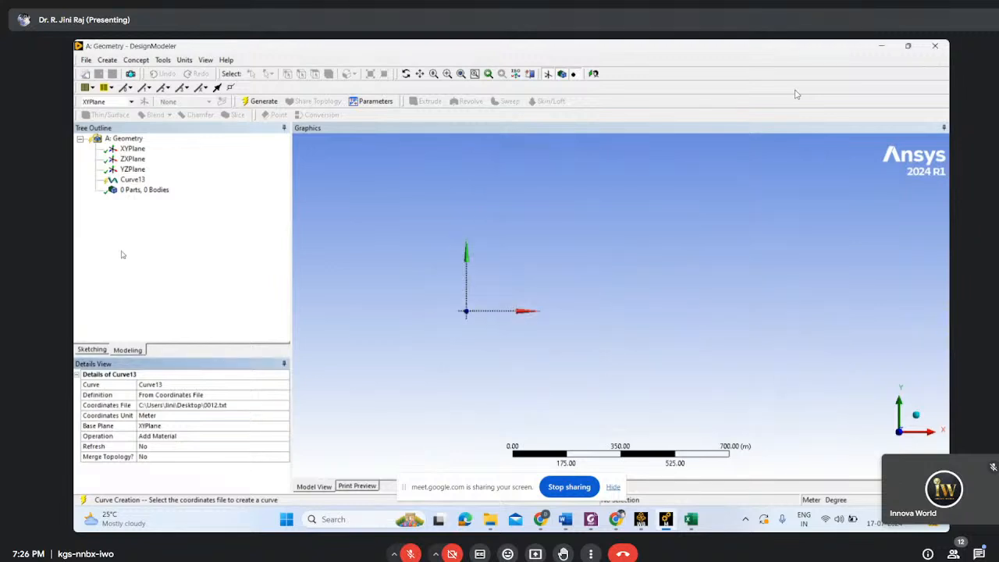
Remove the ungenerated 3D curve from the geometry
{"action": "left_click", "coordinate": [132, 180]}
{"action": "right_click", "coordinate": [132, 179]}
{"action": "left_click", "coordinate": [155, 184]}
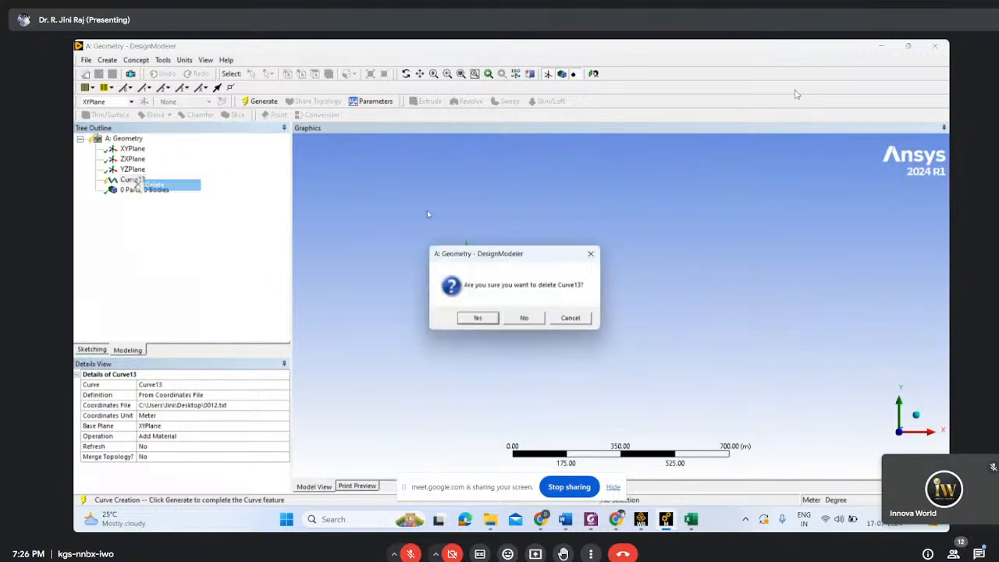
{"action": "left_click", "coordinate": [477, 317]}
Create a Point feature that reads the desktop coordinates file 0012 and generate its construction points
{"action": "left_click", "coordinate": [108, 60]}
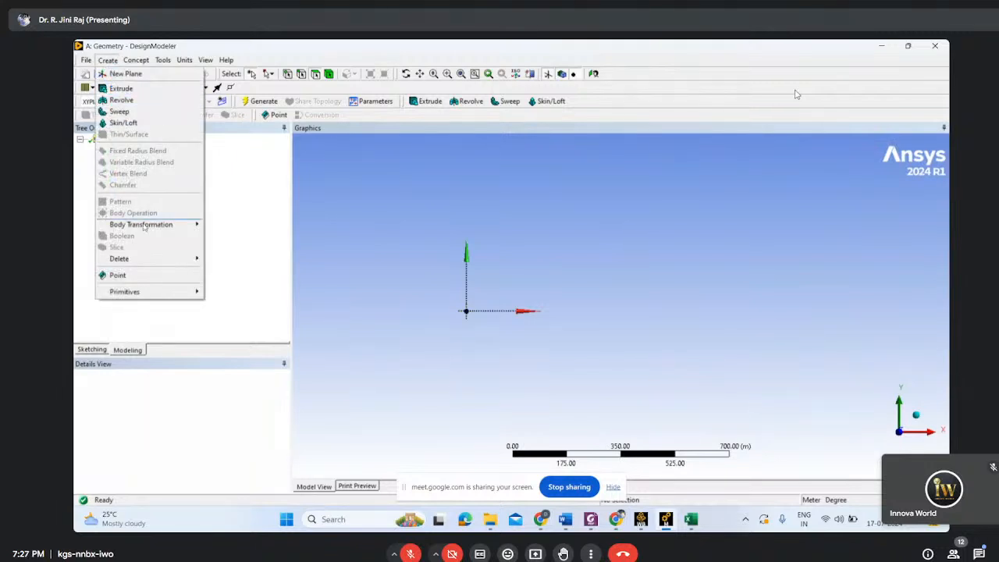
{"action": "left_click", "coordinate": [119, 275]}
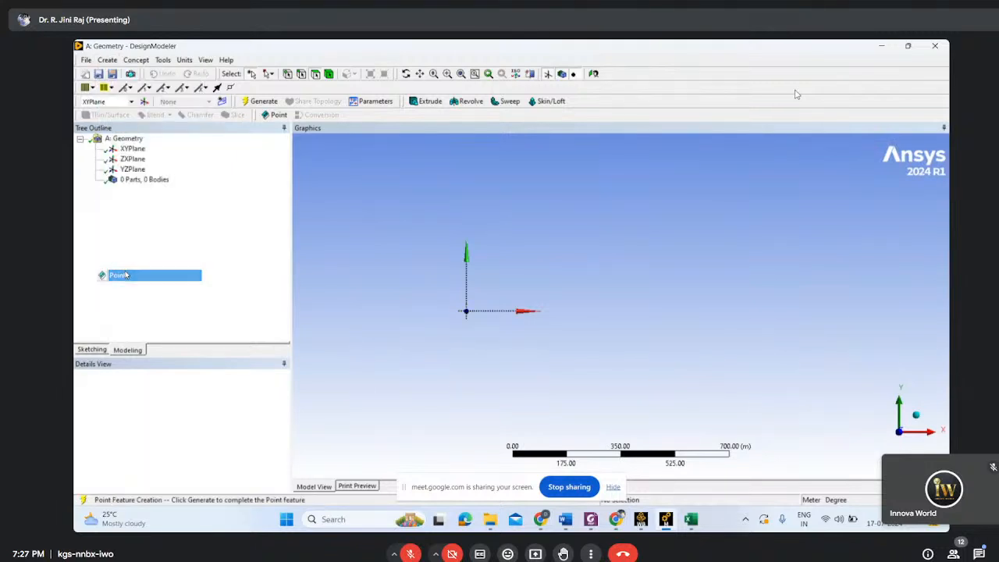
{"action": "left_click", "coordinate": [282, 418]}
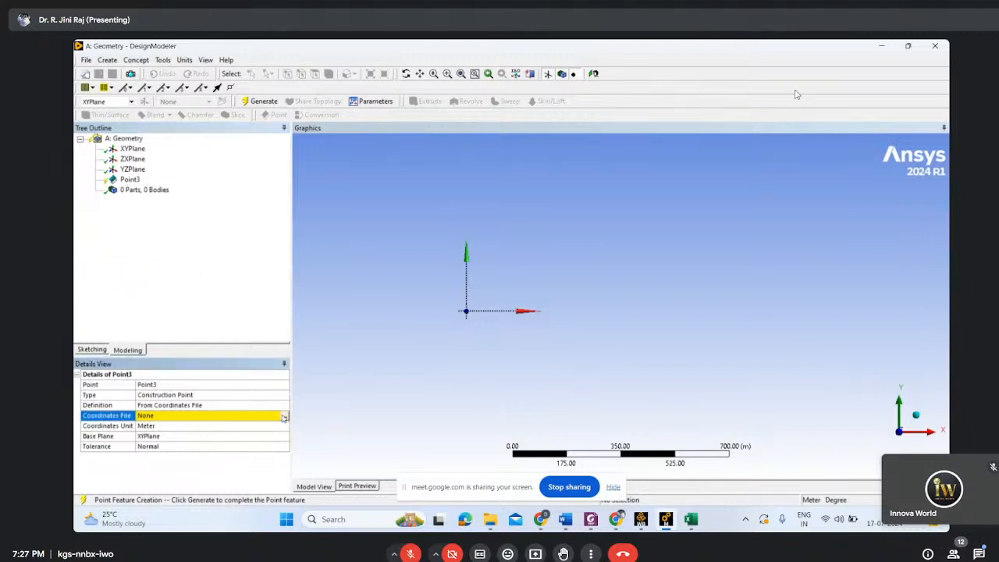
{"action": "left_click", "coordinate": [285, 419]}
{"action": "left_click", "coordinate": [642, 231]}
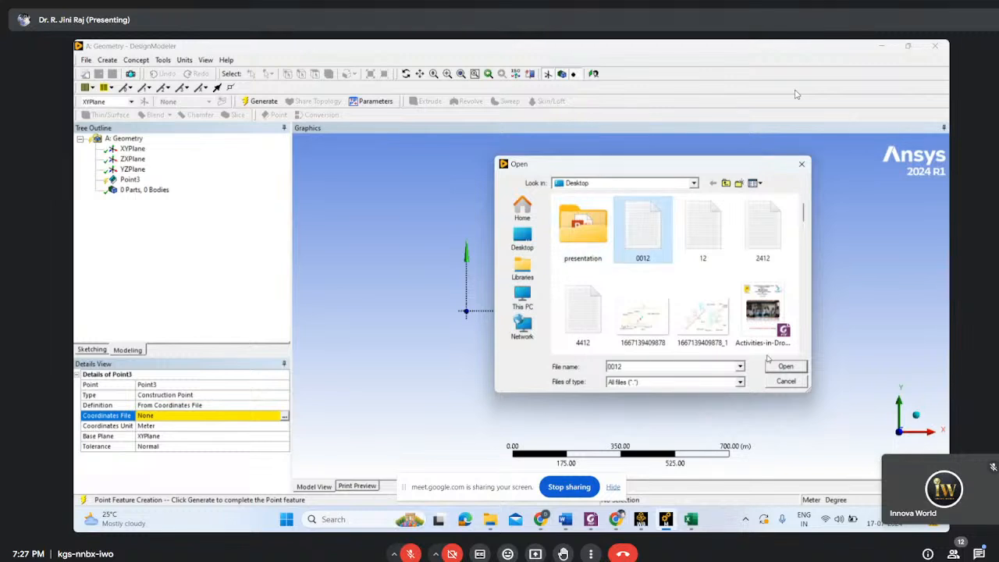
{"action": "left_click", "coordinate": [780, 368]}
{"action": "left_click", "coordinate": [244, 106]}
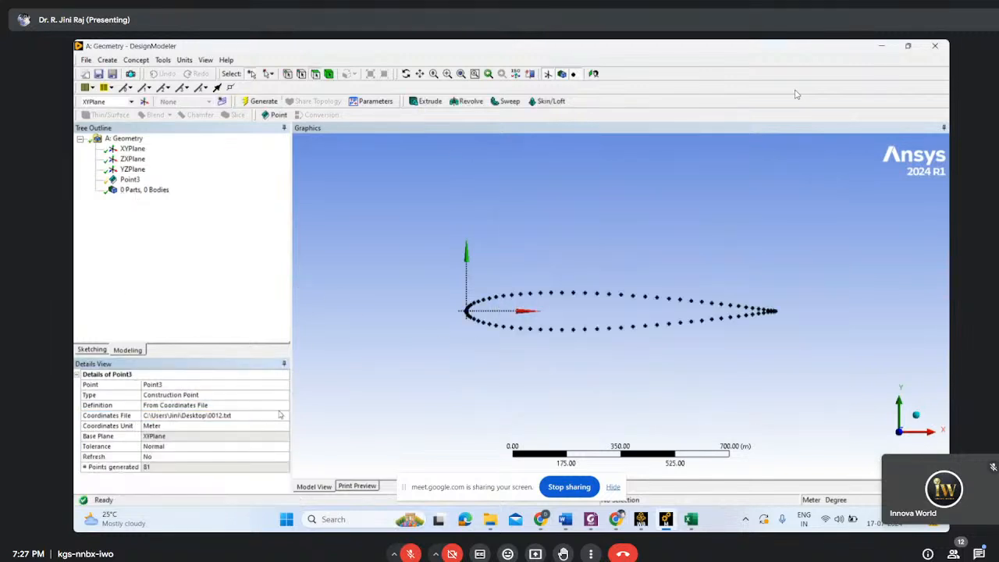
{"action": "left_click", "coordinate": [285, 419]}
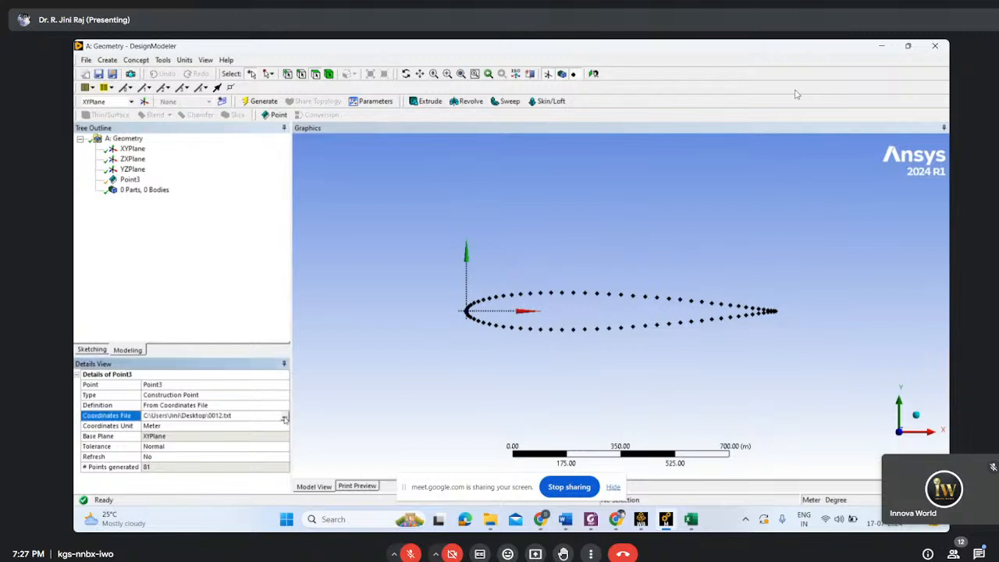
{"action": "left_click", "coordinate": [285, 419]}
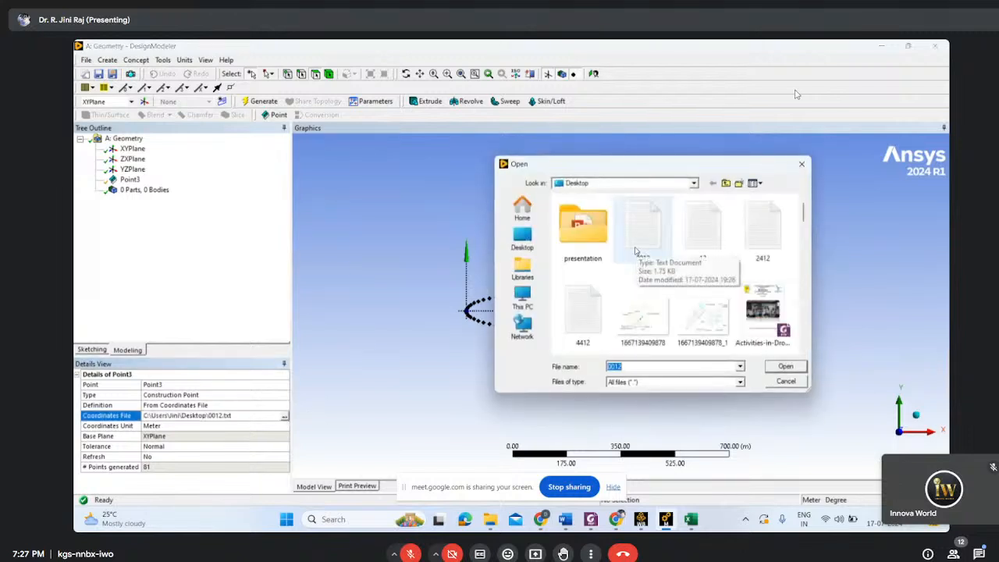
{"action": "left_click", "coordinate": [779, 380]}
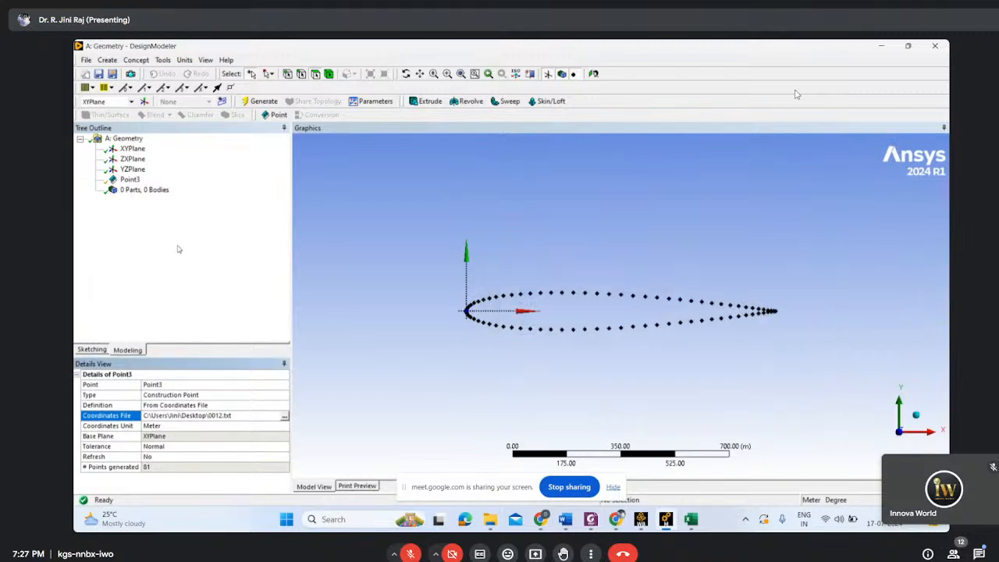
{"action": "left_click", "coordinate": [216, 263]}
{"action": "scroll", "coordinate": [538, 306], "scroll_direction": "up", "scroll_amount": 2}
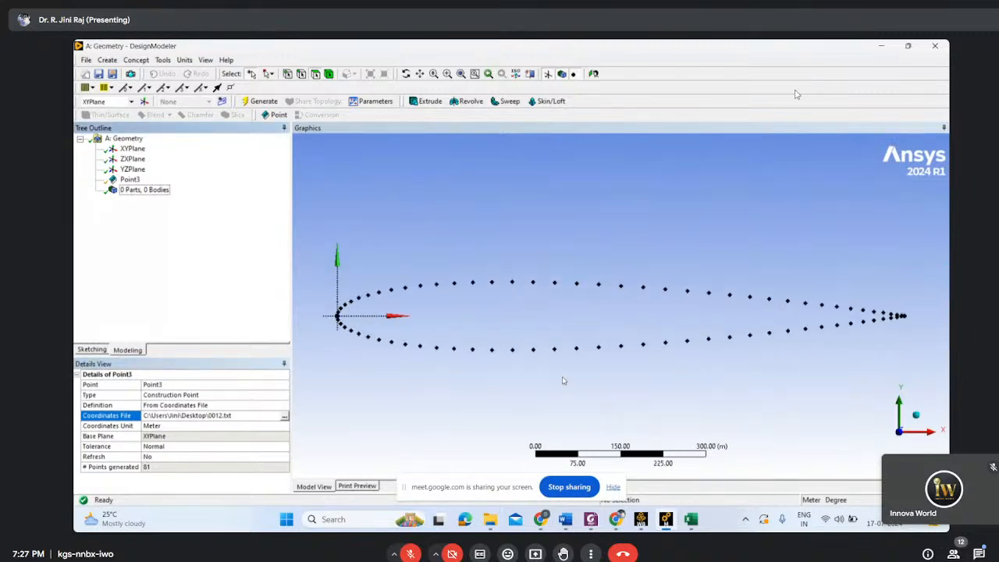
{"action": "scroll", "coordinate": [747, 338], "scroll_direction": "up", "scroll_amount": 1}
{"action": "scroll", "coordinate": [516, 274], "scroll_direction": "down", "scroll_amount": 3}
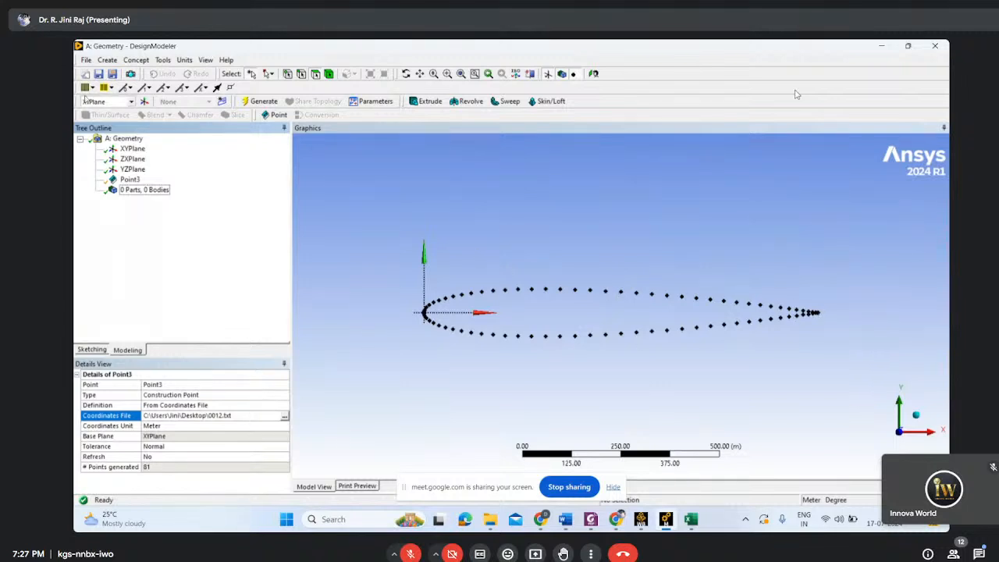
Start a Lines From Points feature and set its point picking to Point Chain at the airfoil's trailing edge
{"action": "left_click", "coordinate": [136, 61]}
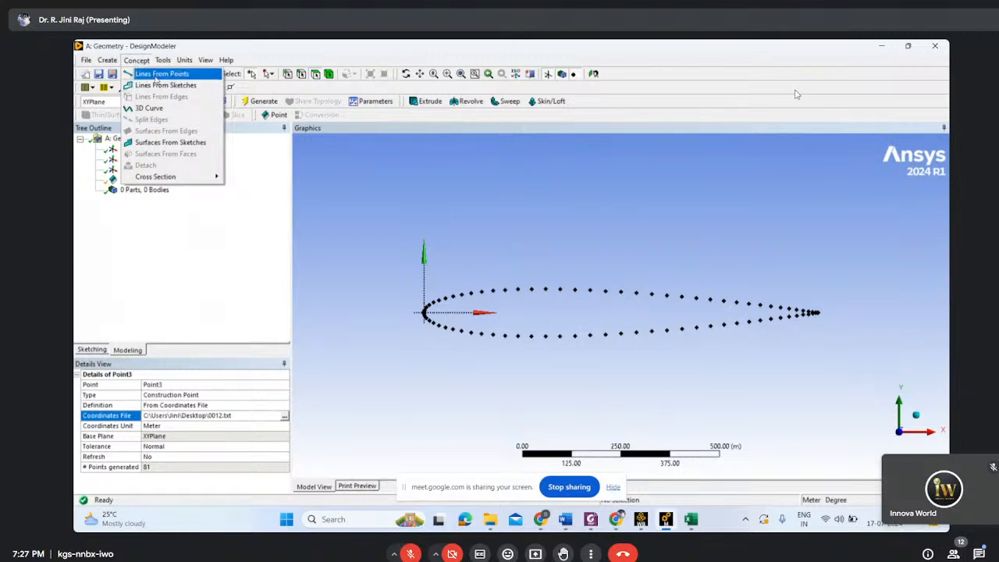
{"action": "left_click", "coordinate": [160, 74]}
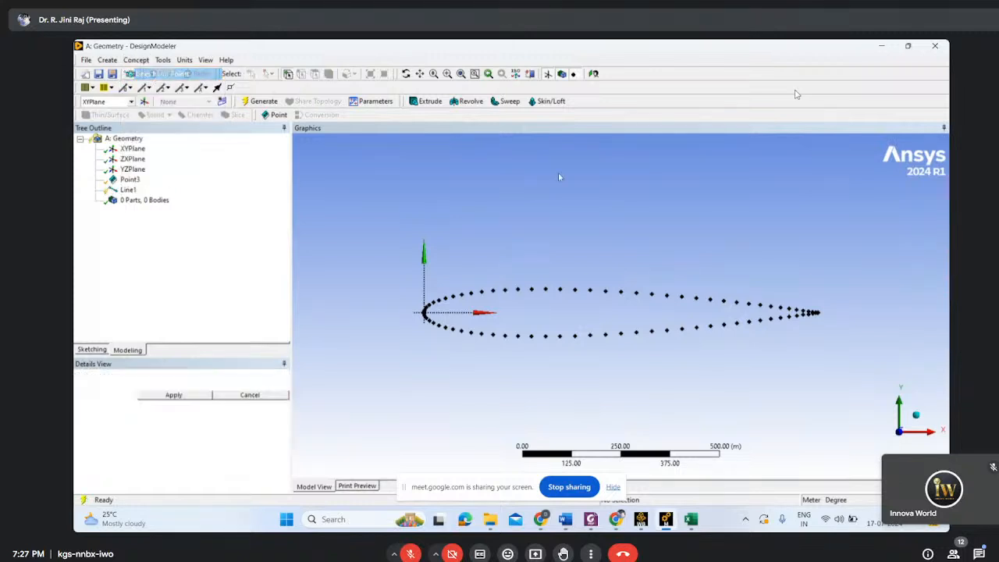
{"action": "left_click", "coordinate": [448, 75]}
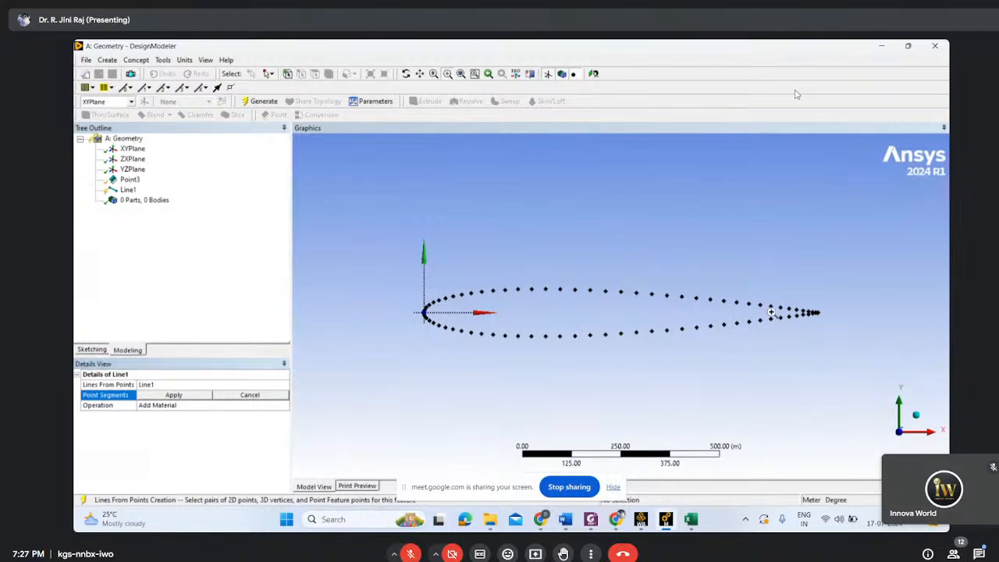
{"action": "left_click_drag", "start_coordinate": [765, 288], "coordinate": [869, 361]}
{"action": "left_click_drag", "start_coordinate": [532, 194], "coordinate": [731, 334]}
{"action": "left_click_drag", "start_coordinate": [473, 215], "coordinate": [701, 347]}
{"action": "left_click", "coordinate": [451, 76]}
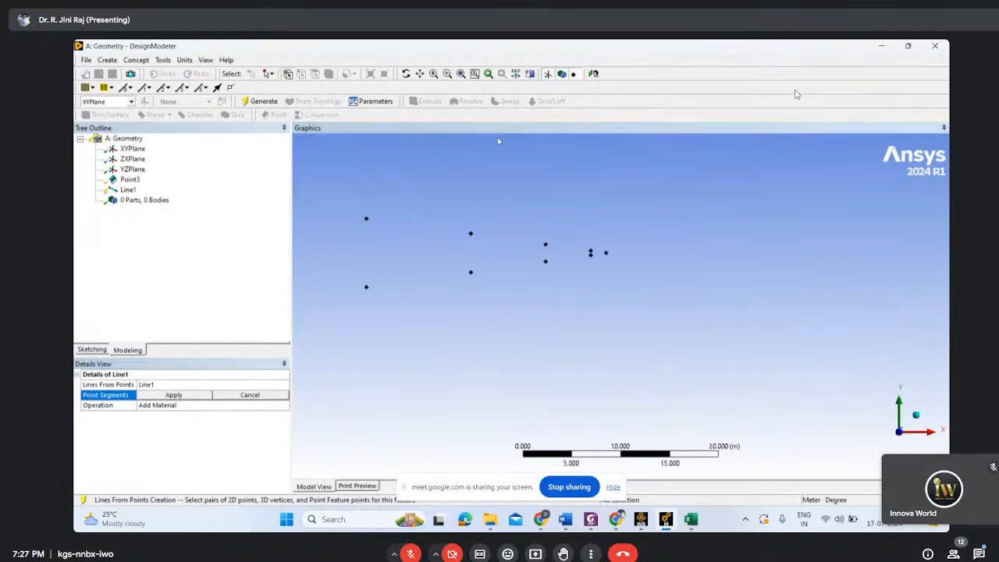
{"action": "right_click", "coordinate": [609, 259]}
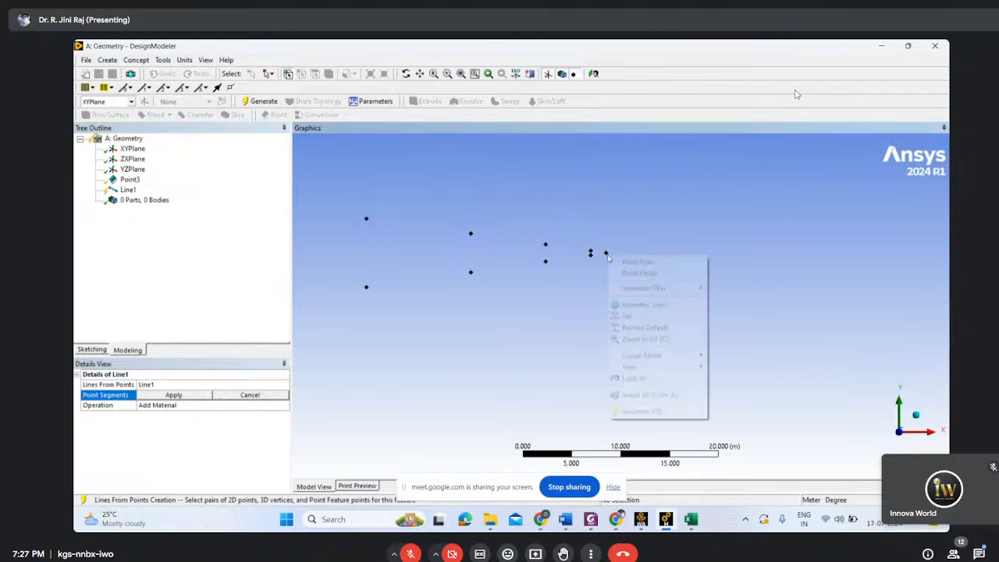
{"action": "left_click", "coordinate": [644, 275]}
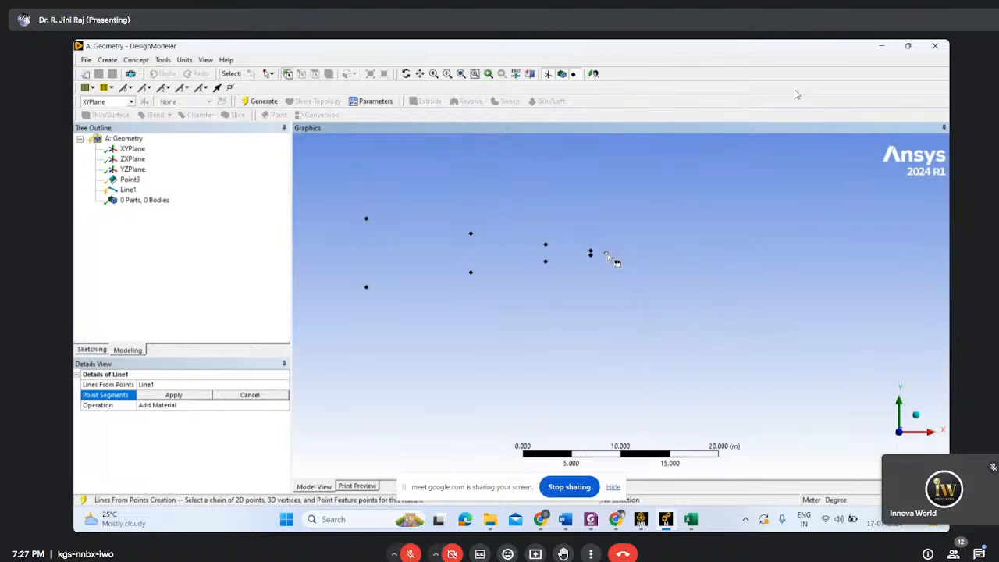
Chain the upper-surface points in order from the trailing edge tip over the rear third of the airfoil
{"action": "left_click", "coordinate": [591, 250]}
{"action": "left_click", "coordinate": [546, 244]}
{"action": "scroll", "coordinate": [385, 250], "scroll_direction": "down", "scroll_amount": 2}
{"action": "scroll", "coordinate": [378, 258], "scroll_direction": "down", "scroll_amount": 2}
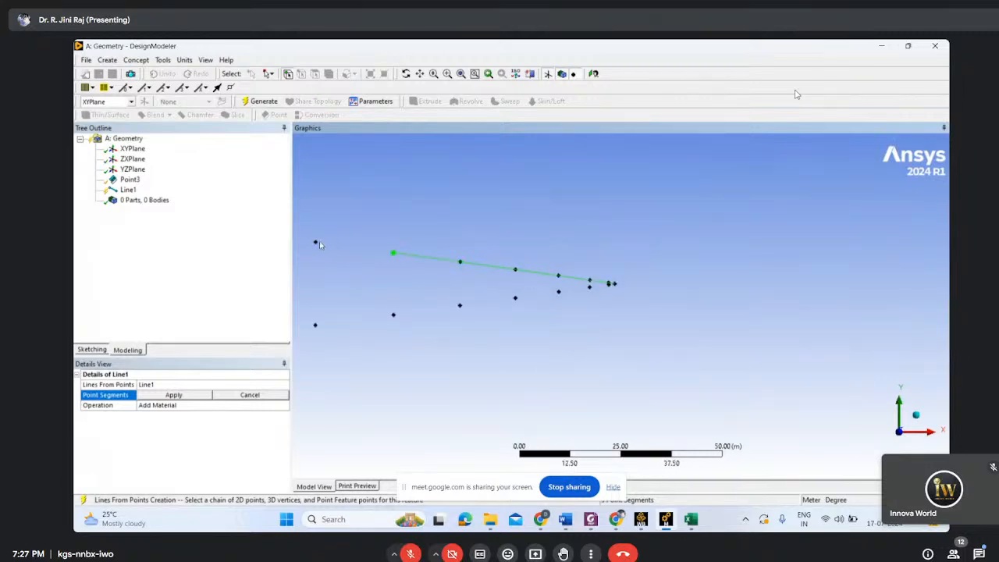
{"action": "scroll", "coordinate": [368, 279], "scroll_direction": "down", "scroll_amount": 2}
{"action": "scroll", "coordinate": [359, 262], "scroll_direction": "down", "scroll_amount": 2}
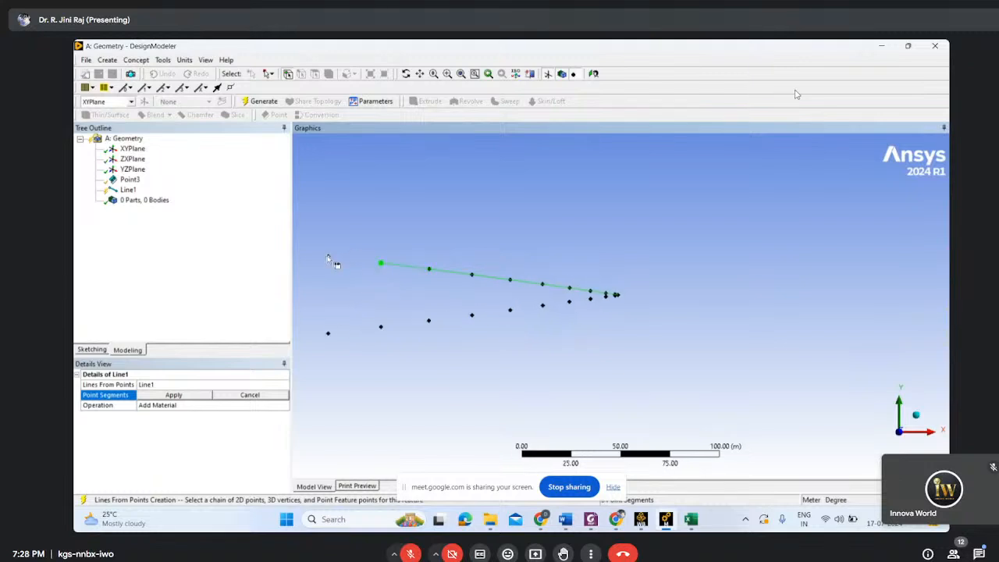
{"action": "scroll", "coordinate": [332, 264], "scroll_direction": "down", "scroll_amount": 2}
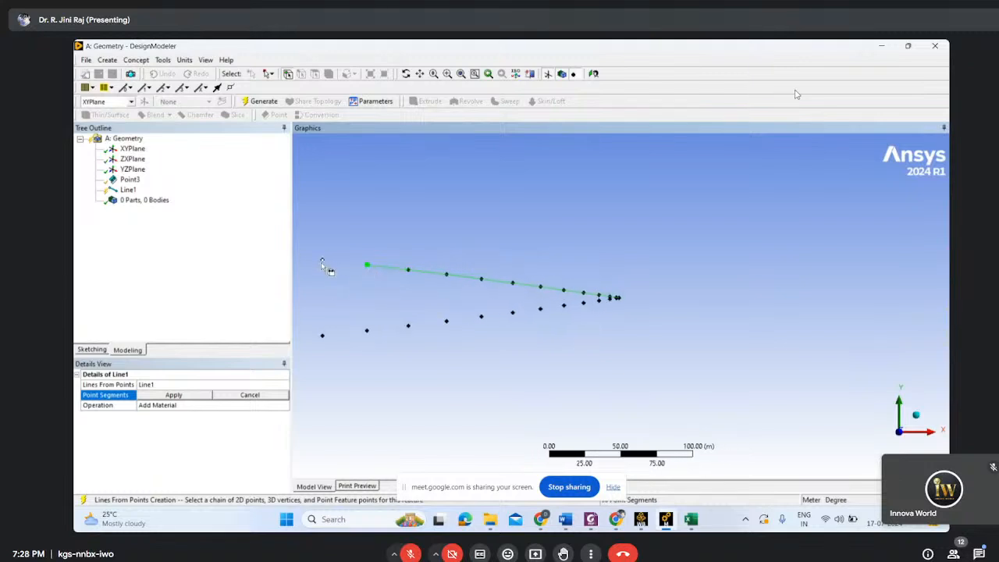
{"action": "scroll", "coordinate": [332, 269], "scroll_direction": "down", "scroll_amount": 2}
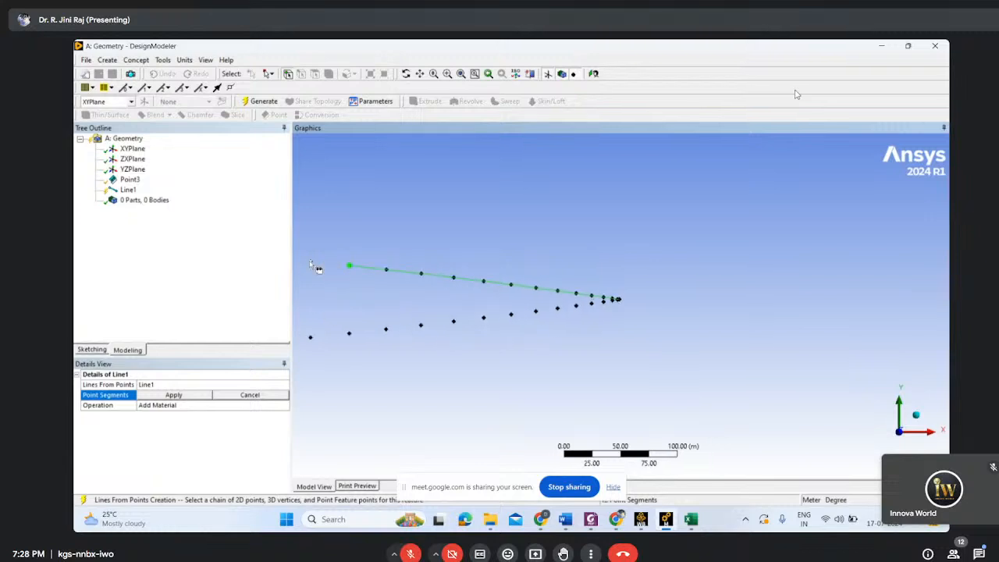
{"action": "scroll", "coordinate": [319, 298], "scroll_direction": "down", "scroll_amount": 2}
{"action": "left_click", "coordinate": [367, 271], "text": "ctrl"}
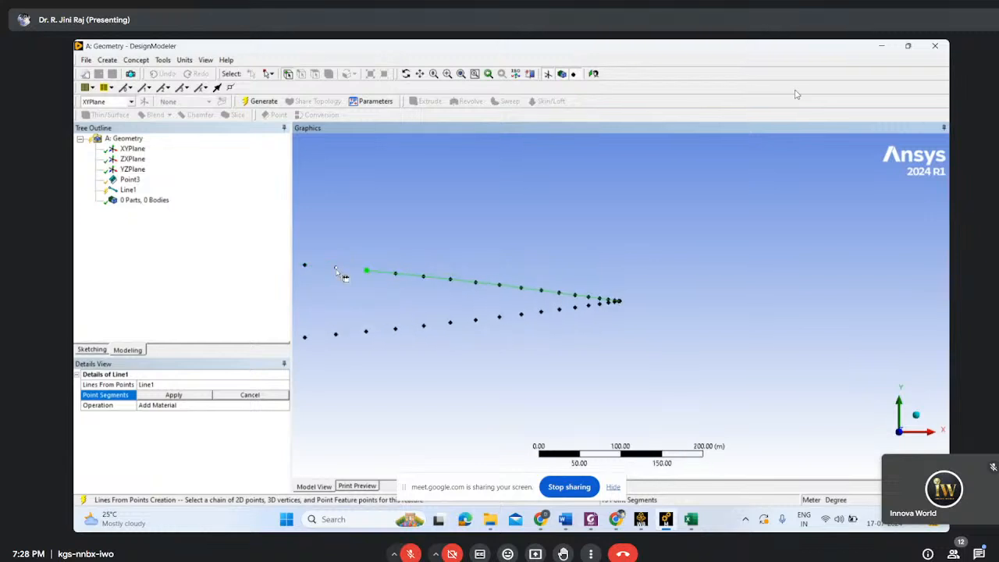
Extend the point chain forward along the middle of the upper surface to the airfoil's thickest region
{"action": "scroll", "coordinate": [312, 287], "scroll_direction": "down", "scroll_amount": 1}
{"action": "left_click", "coordinate": [368, 275], "text": "ctrl"}
{"action": "left_click", "coordinate": [345, 273], "text": "ctrl"}
{"action": "left_click", "coordinate": [322, 271], "text": "ctrl"}
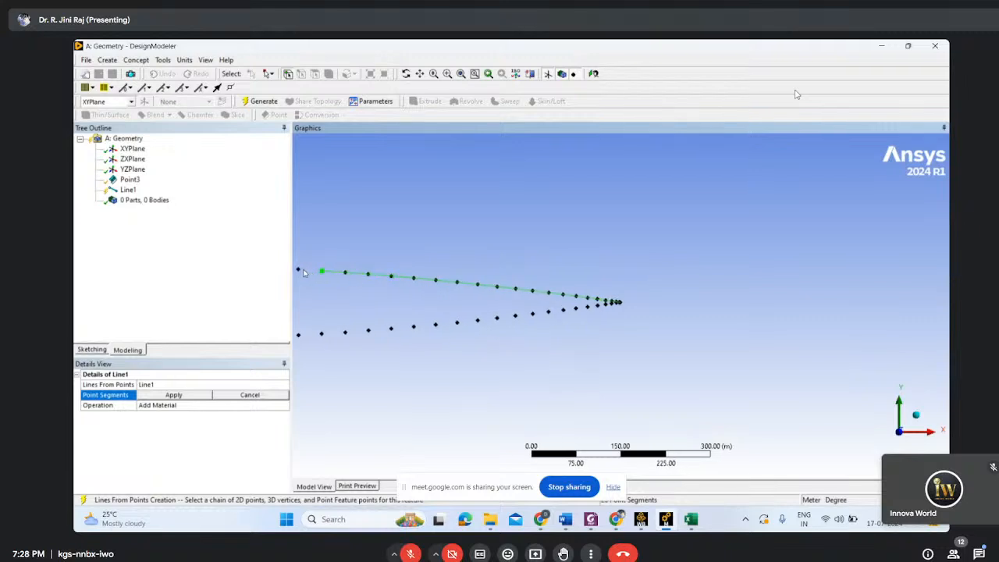
{"action": "left_click", "coordinate": [299, 272], "text": "ctrl"}
{"action": "scroll", "coordinate": [348, 303], "scroll_direction": "down", "scroll_amount": 1}
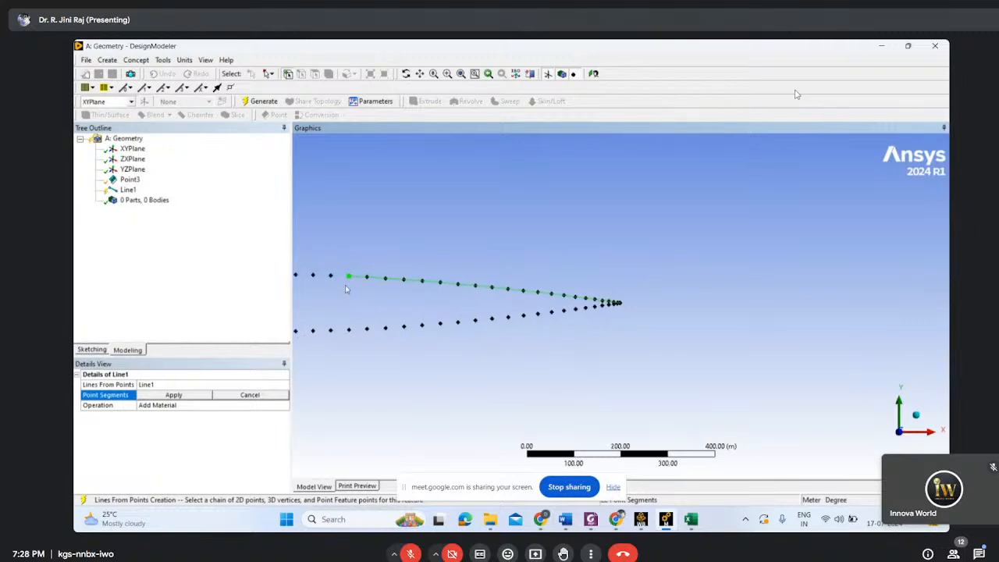
{"action": "scroll", "coordinate": [357, 280], "scroll_direction": "down", "scroll_amount": 1}
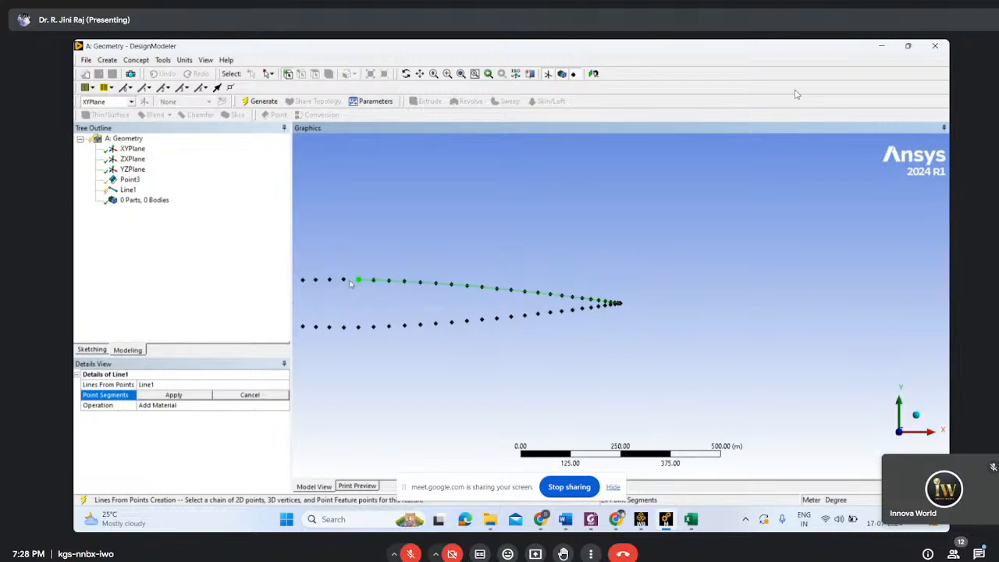
Add the next upper-surface points past the thickest region to the chain, stopping just short of the nose
{"action": "left_click", "coordinate": [344, 280], "text": "ctrl"}
{"action": "left_click", "coordinate": [329, 280], "text": "ctrl"}
{"action": "left_click", "coordinate": [315, 280], "text": "ctrl"}
{"action": "scroll", "coordinate": [316, 288], "scroll_direction": "down", "scroll_amount": 1}
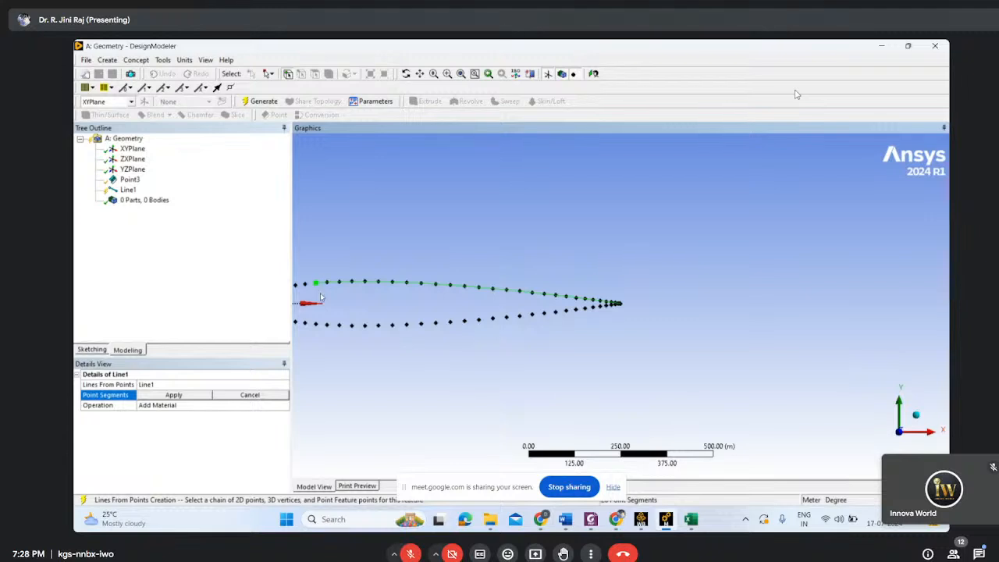
{"action": "left_click", "coordinate": [305, 284], "text": "ctrl"}
{"action": "scroll", "coordinate": [296, 289], "scroll_direction": "down", "scroll_amount": 1}
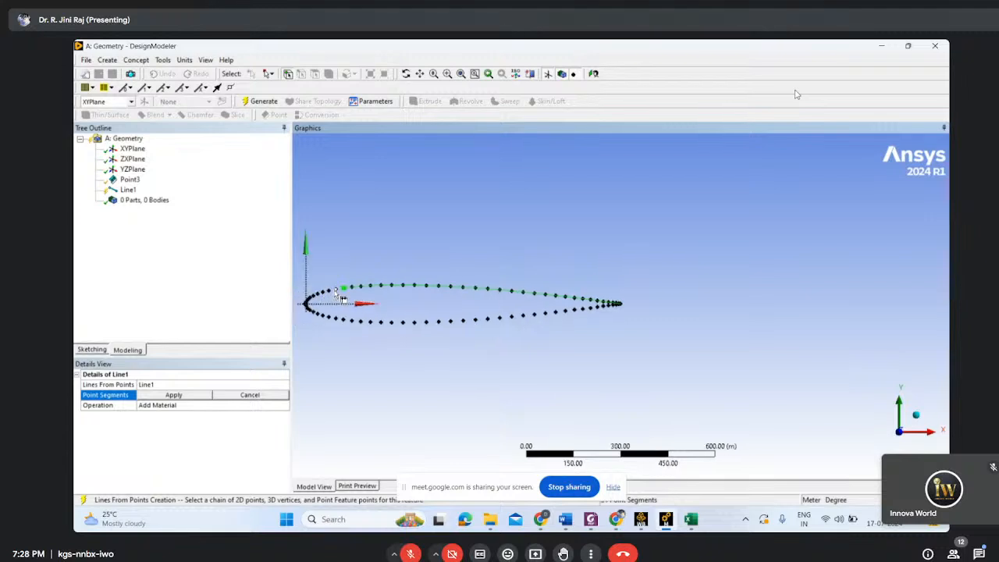
Chain the remaining upper nose points in order down to the leading edge point at the origin
{"action": "left_click", "coordinate": [447, 73]}
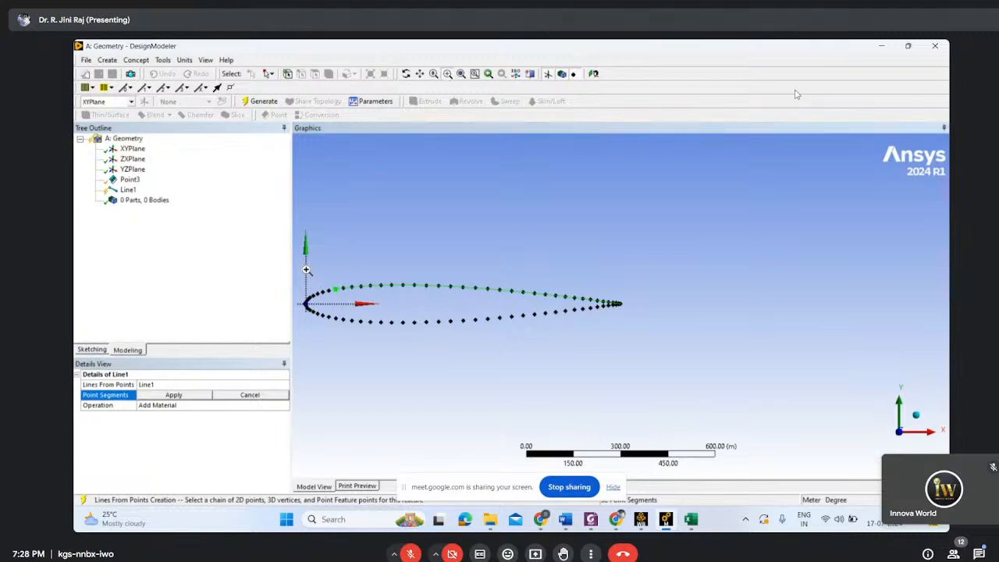
{"action": "left_click_drag", "start_coordinate": [305, 269], "coordinate": [369, 365]}
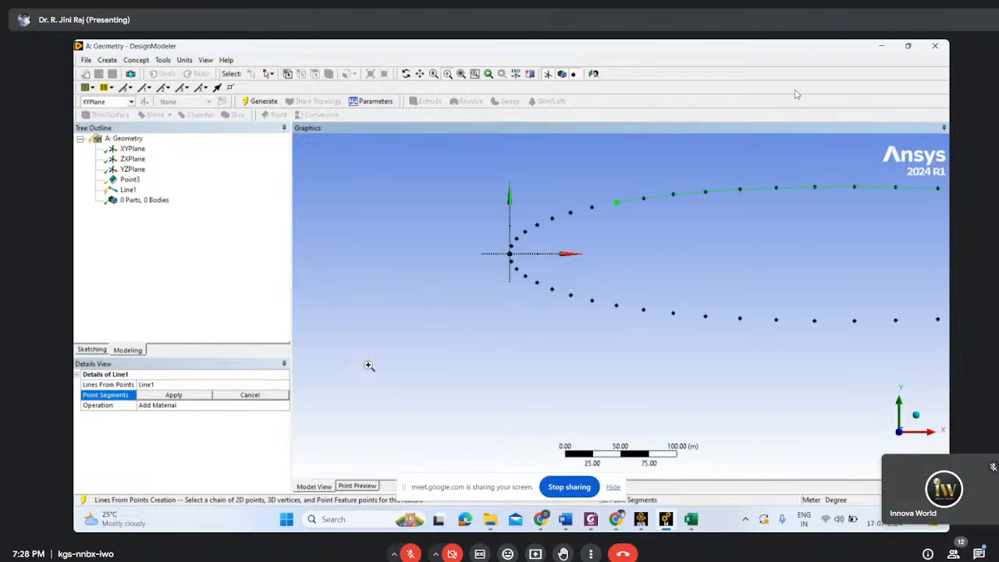
{"action": "left_click", "coordinate": [591, 209]}
{"action": "left_click", "coordinate": [553, 219]}
{"action": "left_click", "coordinate": [538, 227]}
{"action": "left_click", "coordinate": [526, 232]}
{"action": "left_click", "coordinate": [516, 238]}
{"action": "left_click", "coordinate": [511, 246]}
{"action": "left_click", "coordinate": [510, 254]}
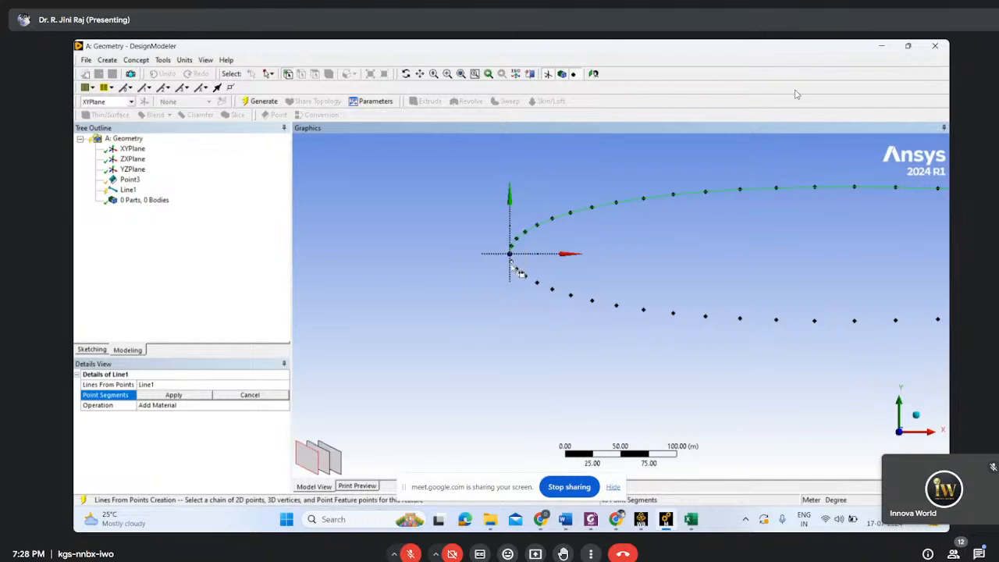
Continue the chain from the leading edge around the lower nose and back to the thickest part of the lower surface
{"action": "left_click", "coordinate": [511, 263]}
{"action": "left_click", "coordinate": [516, 270]}
{"action": "left_click", "coordinate": [525, 278]}
{"action": "left_click", "coordinate": [536, 283]}
{"action": "left_click", "coordinate": [552, 289]}
{"action": "left_click", "coordinate": [592, 301]}
{"action": "left_click", "coordinate": [616, 306]}
{"action": "left_click", "coordinate": [644, 311]}
{"action": "left_click", "coordinate": [673, 314]}
{"action": "left_click", "coordinate": [705, 316]}
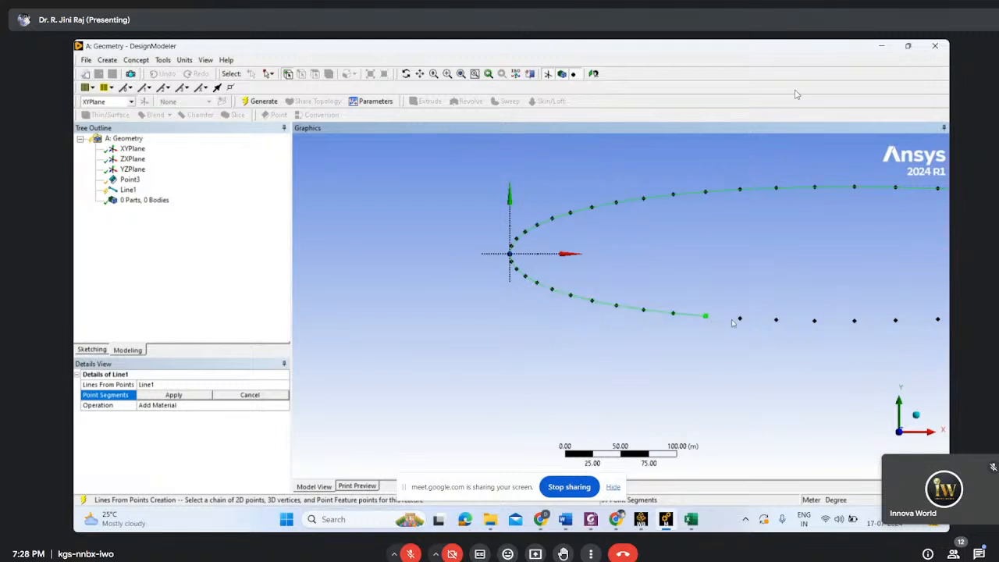
{"action": "left_click", "coordinate": [740, 320]}
{"action": "left_click", "coordinate": [776, 321]}
{"action": "left_click", "coordinate": [814, 320]}
Extend the point chain rearward along the lower surface to just past mid-chord
{"action": "scroll", "coordinate": [859, 328], "scroll_direction": "down", "scroll_amount": 1}
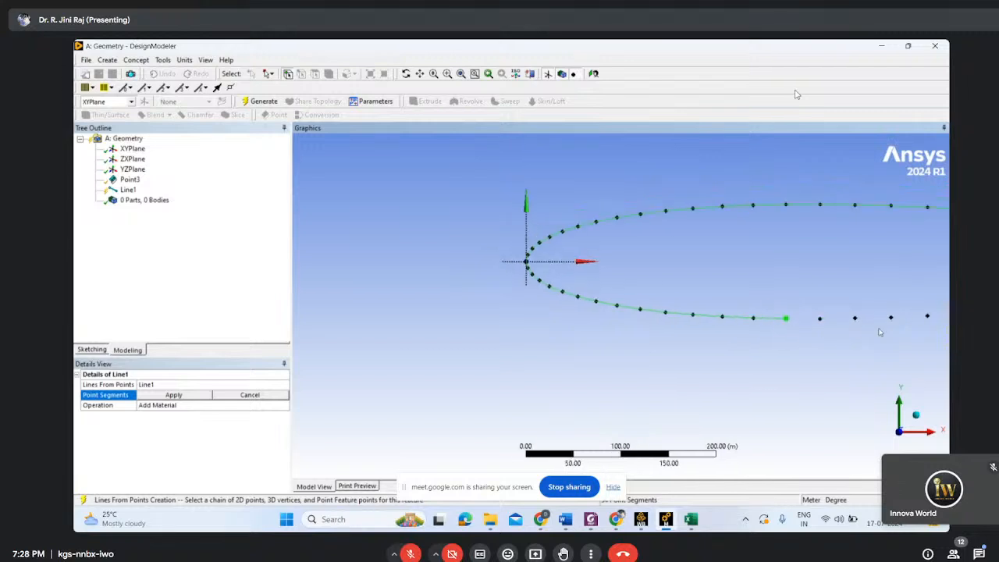
{"action": "left_click", "coordinate": [821, 319]}
{"action": "left_click", "coordinate": [855, 319]}
{"action": "scroll", "coordinate": [867, 329], "scroll_direction": "down", "scroll_amount": 1}
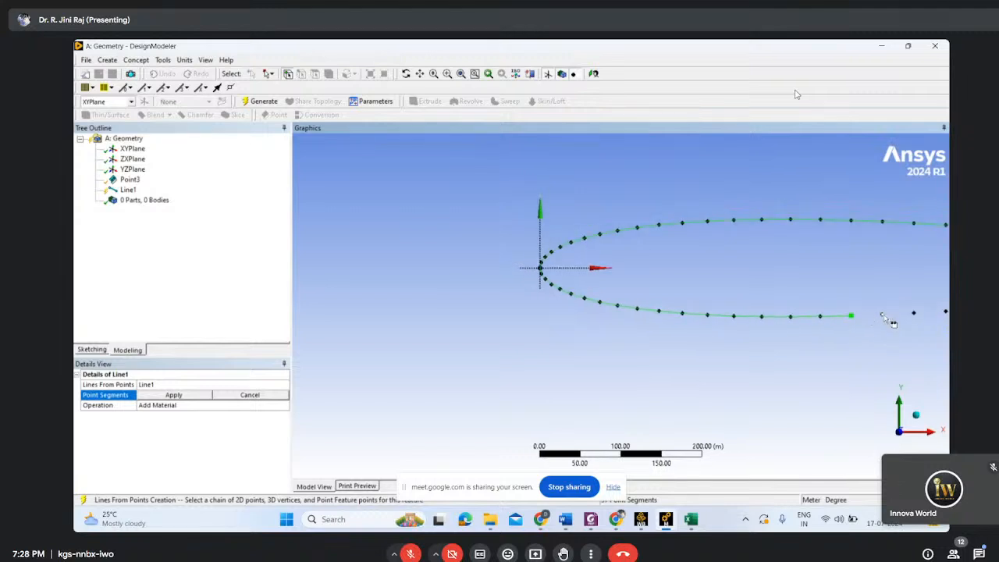
{"action": "scroll", "coordinate": [890, 320], "scroll_direction": "down", "scroll_amount": 1}
{"action": "left_click", "coordinate": [853, 312]}
{"action": "left_click", "coordinate": [876, 310]}
{"action": "left_click", "coordinate": [902, 308]}
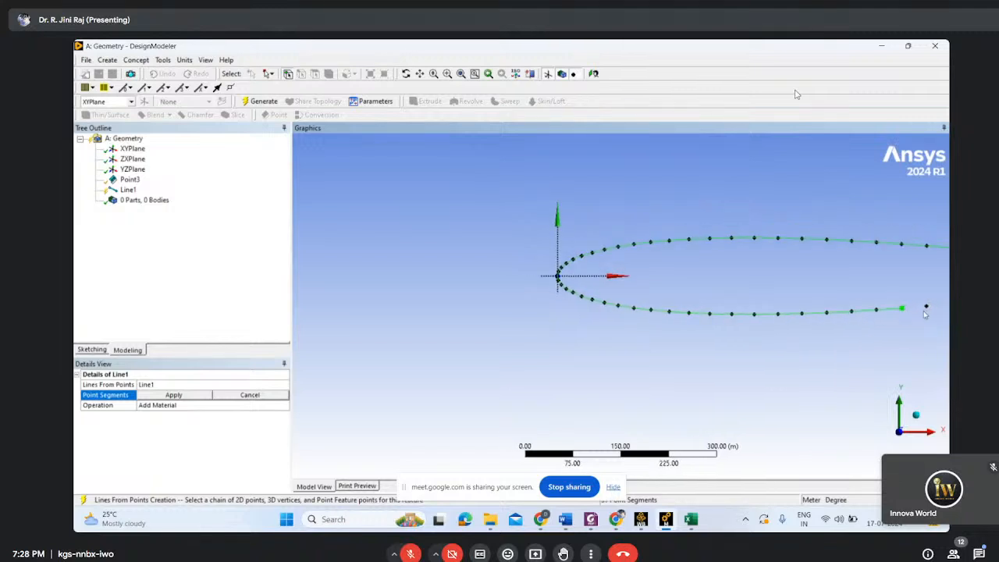
Add the consecutive lower-surface points over the rear half to the chain, up to near the trailing edge
{"action": "scroll", "coordinate": [869, 331], "scroll_direction": "down", "scroll_amount": 1}
{"action": "left_click", "coordinate": [860, 303]}
{"action": "left_click", "coordinate": [879, 303]}
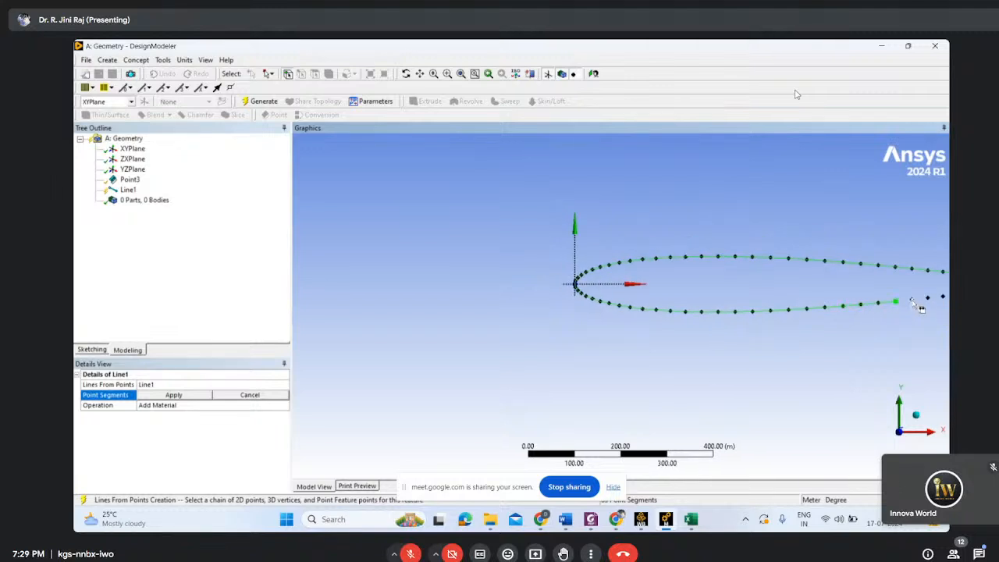
{"action": "scroll", "coordinate": [909, 321], "scroll_direction": "down", "scroll_amount": 1}
{"action": "left_click", "coordinate": [897, 299]}
{"action": "left_click", "coordinate": [908, 297]}
{"action": "left_click", "coordinate": [919, 295]}
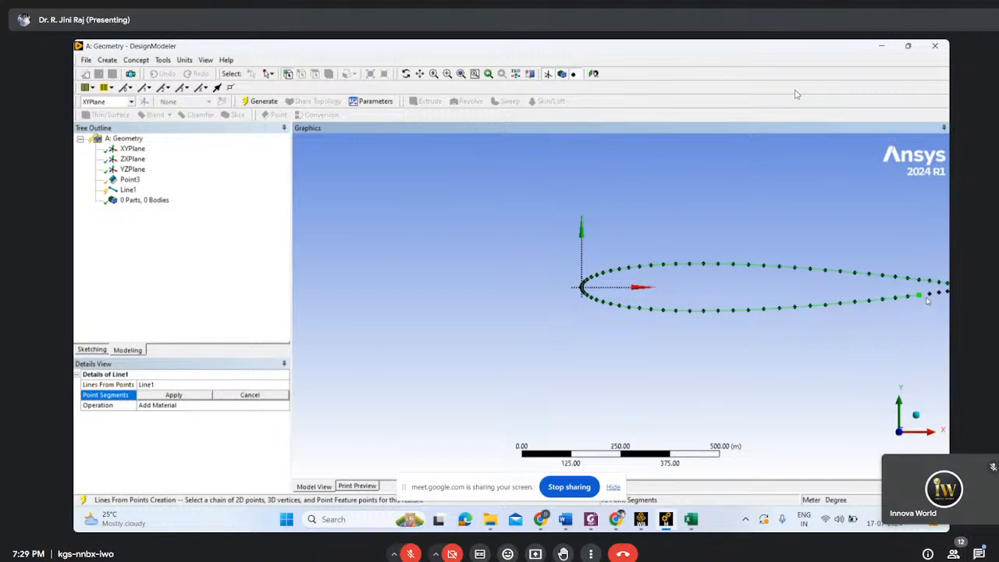
{"action": "left_click", "coordinate": [930, 294]}
{"action": "scroll", "coordinate": [935, 309], "scroll_direction": "down", "scroll_amount": 1}
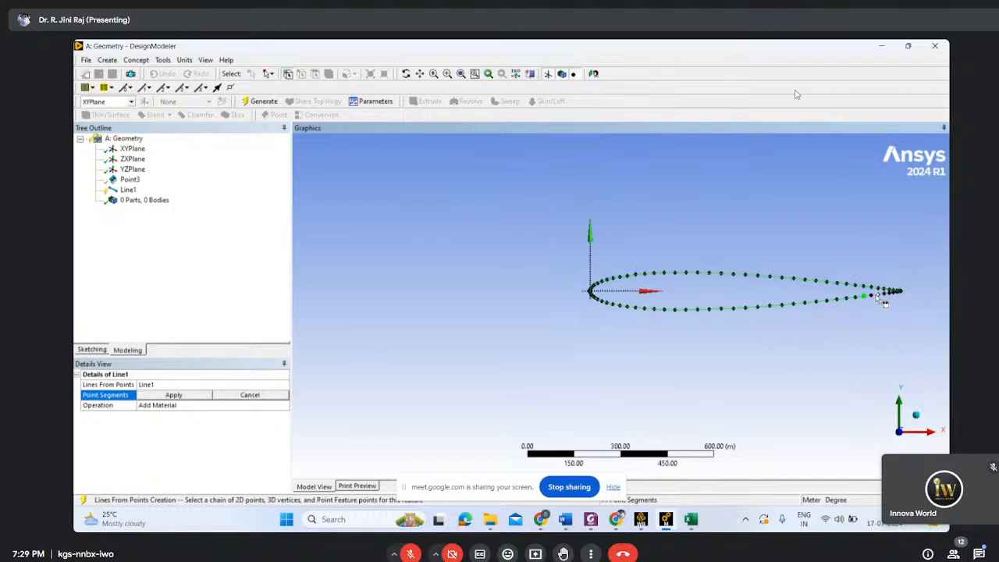
Chain the closely spaced lower points near the trailing edge, leaving only the last ones at the tip
{"action": "left_click", "coordinate": [448, 73]}
{"action": "left_click_drag", "start_coordinate": [727, 229], "coordinate": [948, 379]}
{"action": "left_click_drag", "start_coordinate": [599, 229], "coordinate": [830, 378]}
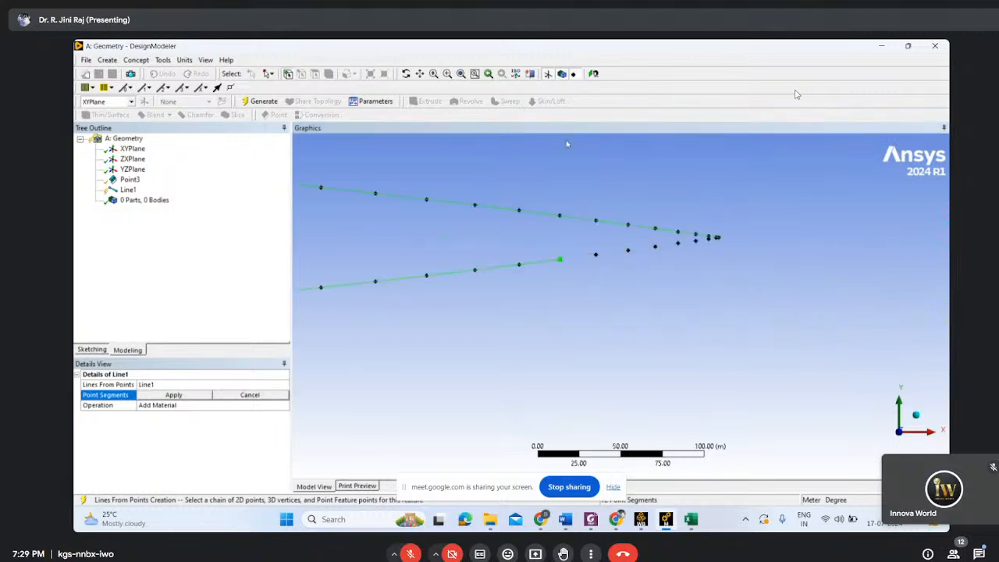
{"action": "left_click", "coordinate": [595, 254]}
{"action": "left_click", "coordinate": [627, 251]}
{"action": "left_click", "coordinate": [655, 248]}
{"action": "left_click", "coordinate": [696, 240]}
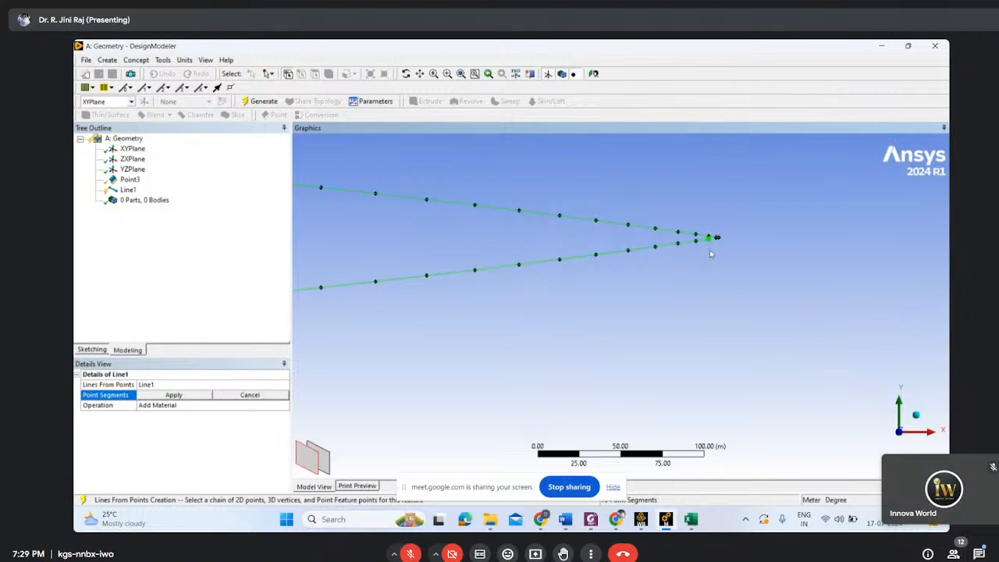
Close the chain at the trailing edge tip, apply the point segments and try to generate the line feature
{"action": "scroll", "coordinate": [720, 252], "scroll_direction": "up", "scroll_amount": 3}
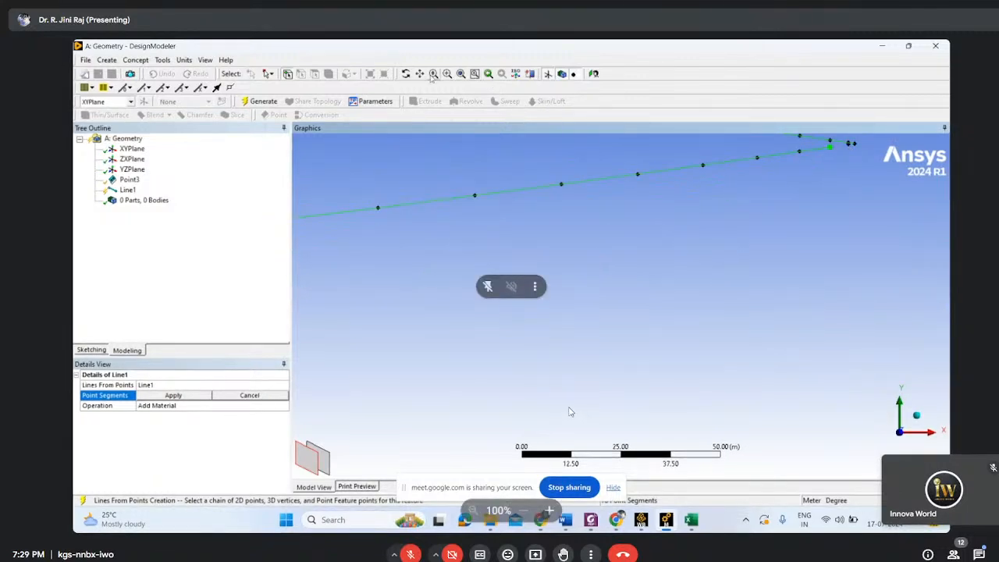
{"action": "left_click", "coordinate": [447, 73]}
{"action": "left_click_drag", "start_coordinate": [844, 142], "coordinate": [871, 172]}
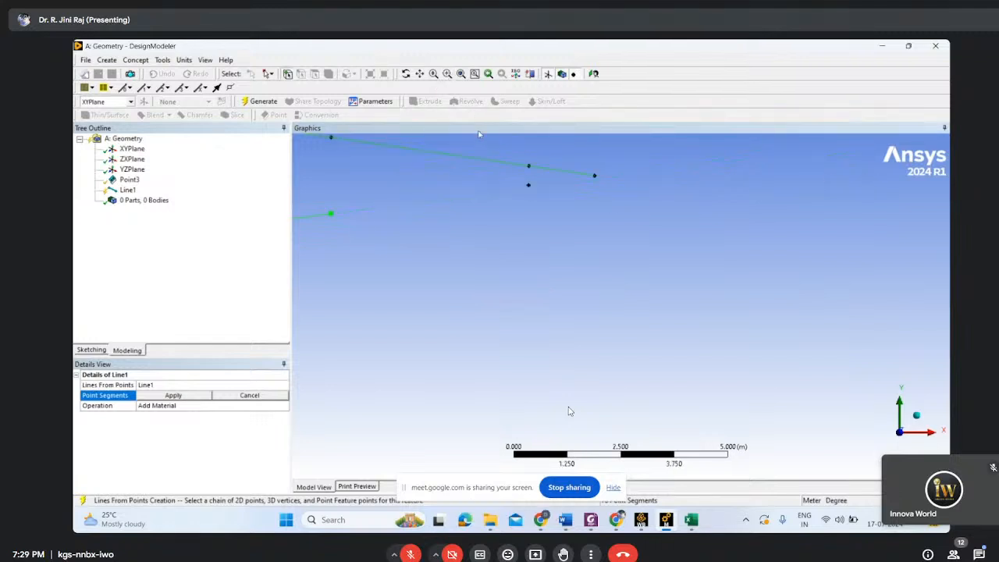
{"action": "left_click", "coordinate": [529, 185], "text": "ctrl"}
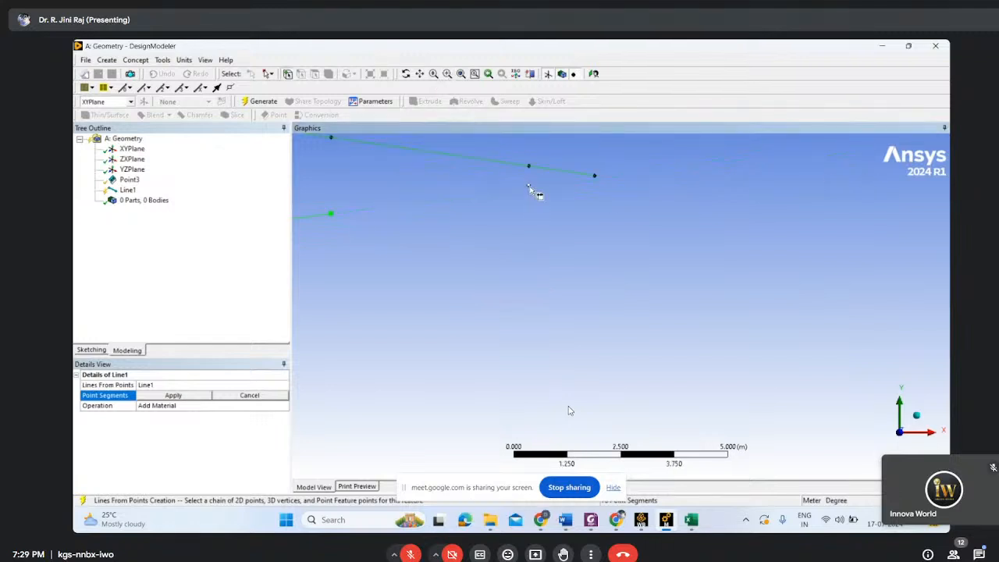
{"action": "left_click", "coordinate": [595, 175], "text": "ctrl"}
{"action": "left_click", "coordinate": [174, 396]}
{"action": "scroll", "coordinate": [425, 192], "scroll_direction": "down", "scroll_amount": 2}
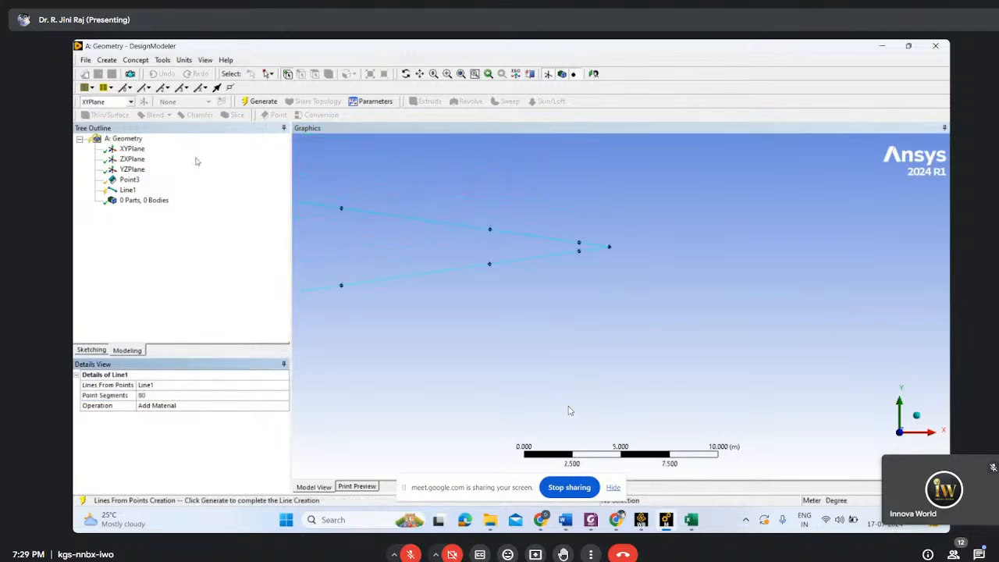
{"action": "left_click", "coordinate": [254, 102]}
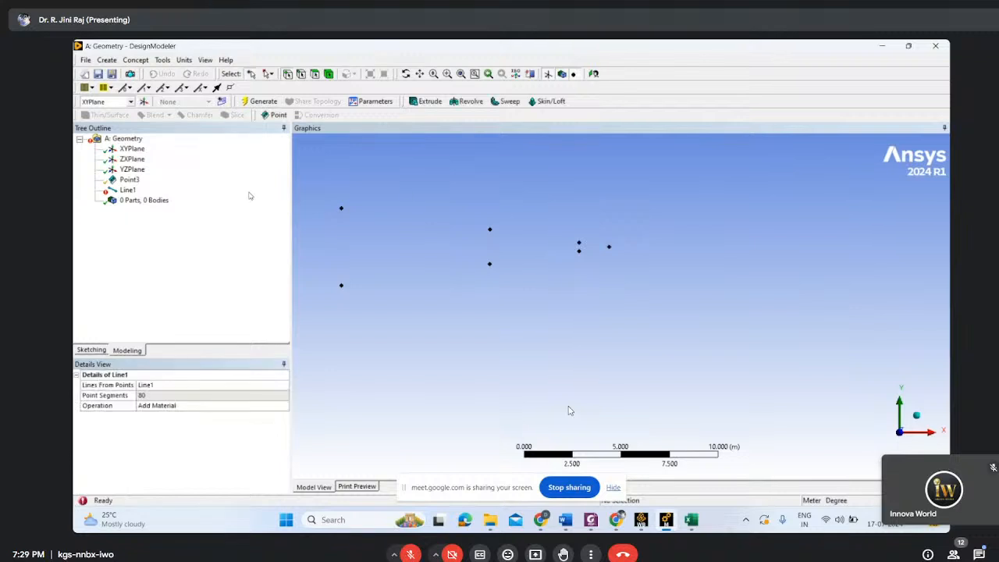
{"action": "scroll", "coordinate": [422, 320], "scroll_direction": "up", "scroll_amount": 1}
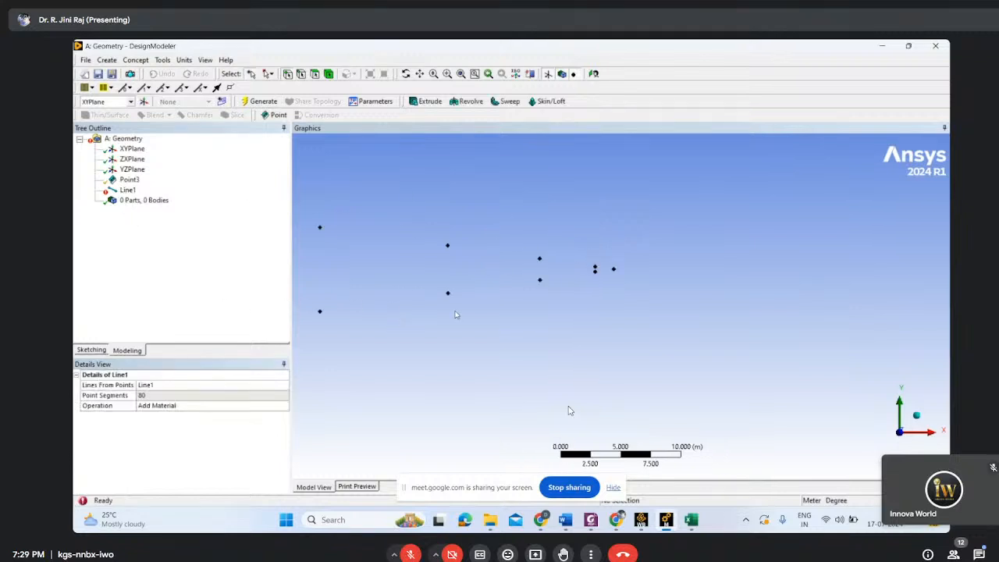
{"action": "scroll", "coordinate": [619, 276], "scroll_direction": "up", "scroll_amount": 3}
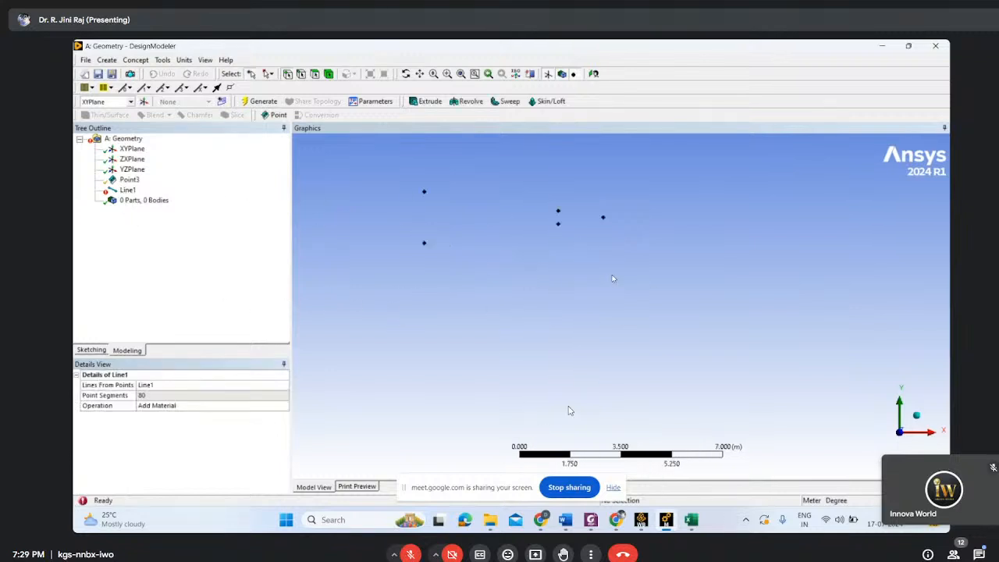
Edit the line feature's point selections and remove the last segment, on the lower surface at the trailing edge tip
{"action": "left_click", "coordinate": [558, 225]}
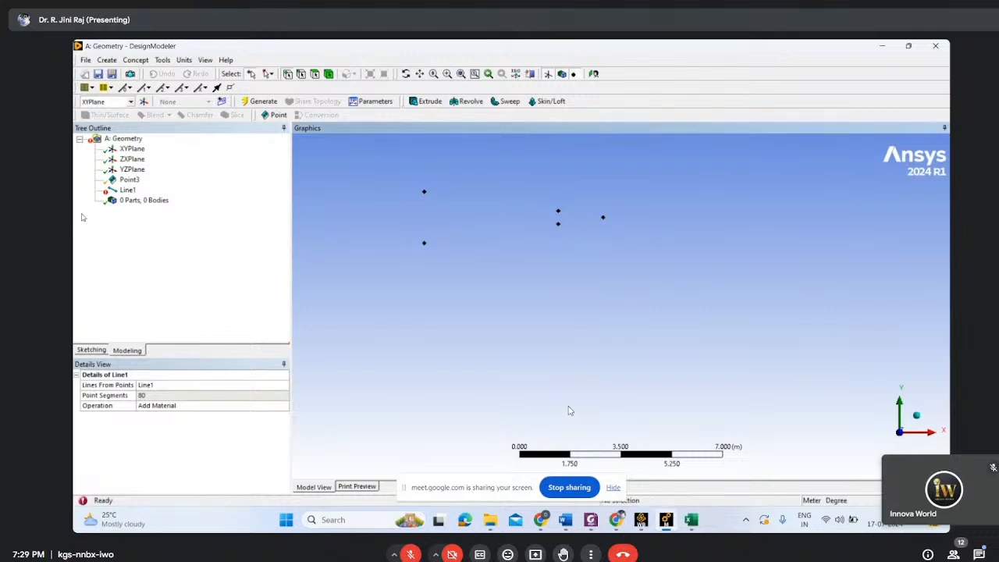
{"action": "right_click", "coordinate": [126, 191]}
{"action": "left_click", "coordinate": [158, 198]}
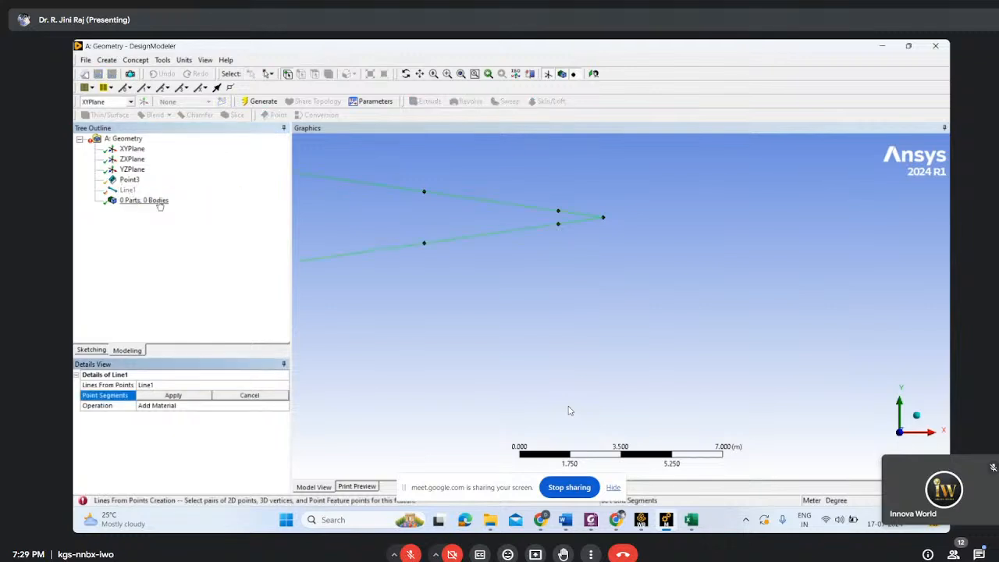
{"action": "scroll", "coordinate": [571, 258], "scroll_direction": "up", "scroll_amount": 2}
{"action": "scroll", "coordinate": [580, 230], "scroll_direction": "down", "scroll_amount": 2}
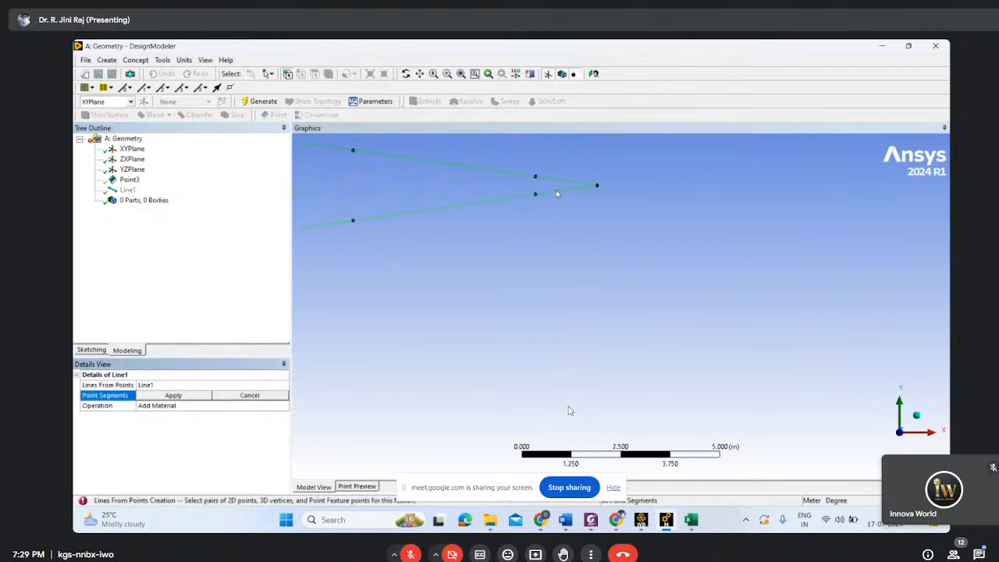
{"action": "right_click", "coordinate": [546, 198]}
{"action": "left_click", "coordinate": [514, 246]}
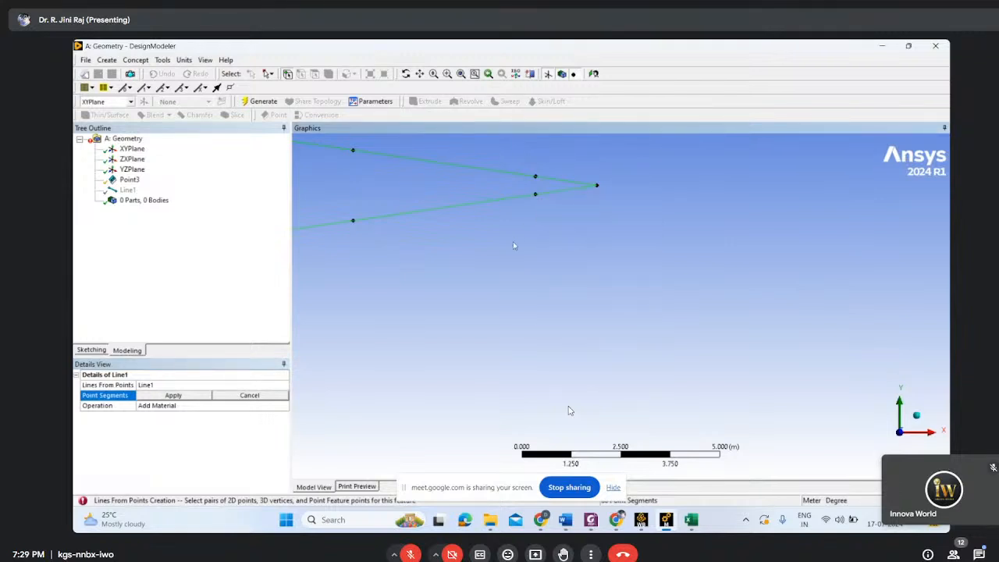
{"action": "right_click", "coordinate": [547, 191]}
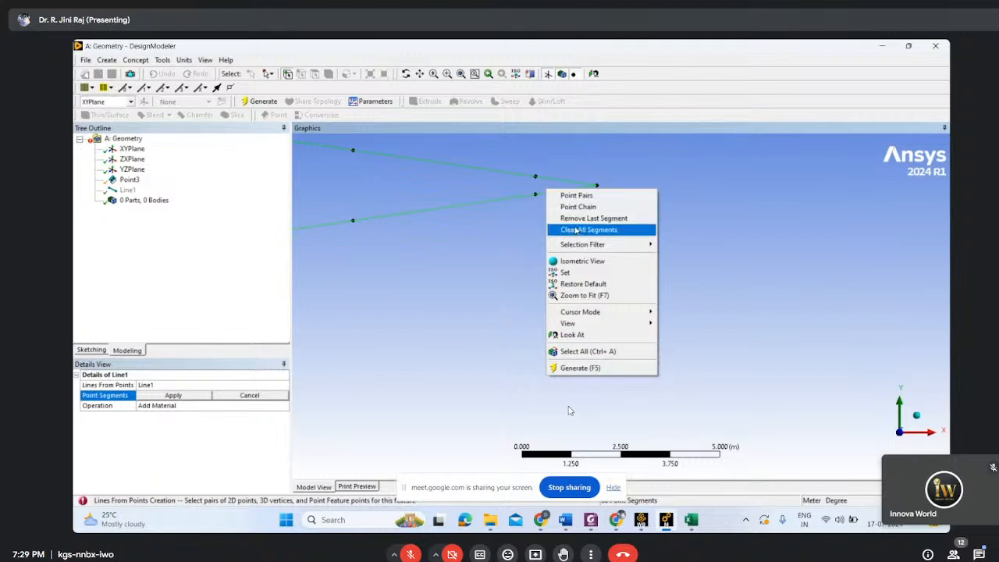
{"action": "left_click", "coordinate": [576, 218]}
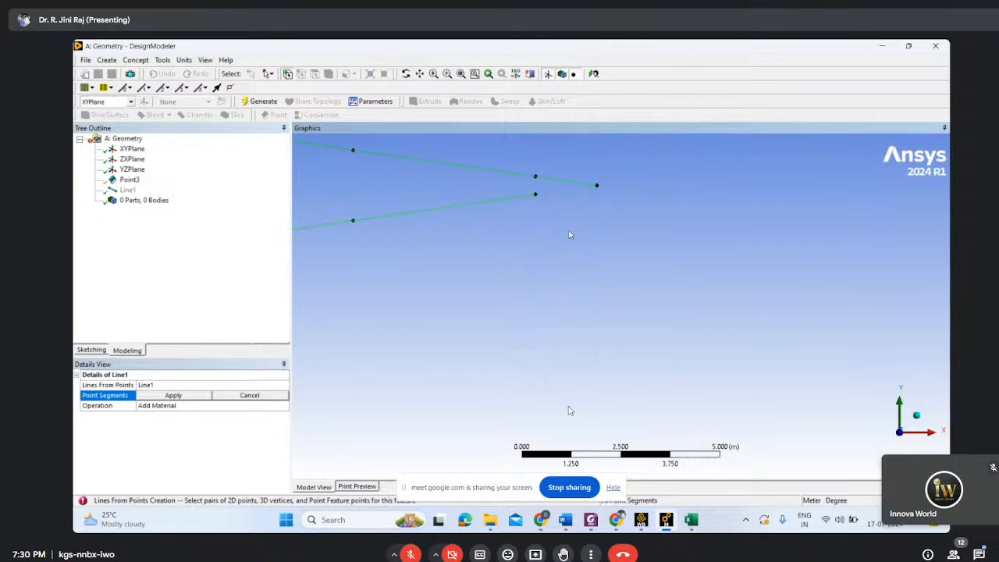
Apply the reduced set of point segments and try to generate the open-ended line feature
{"action": "left_click", "coordinate": [171, 386]}
{"action": "left_click", "coordinate": [155, 396]}
{"action": "left_click", "coordinate": [156, 397]}
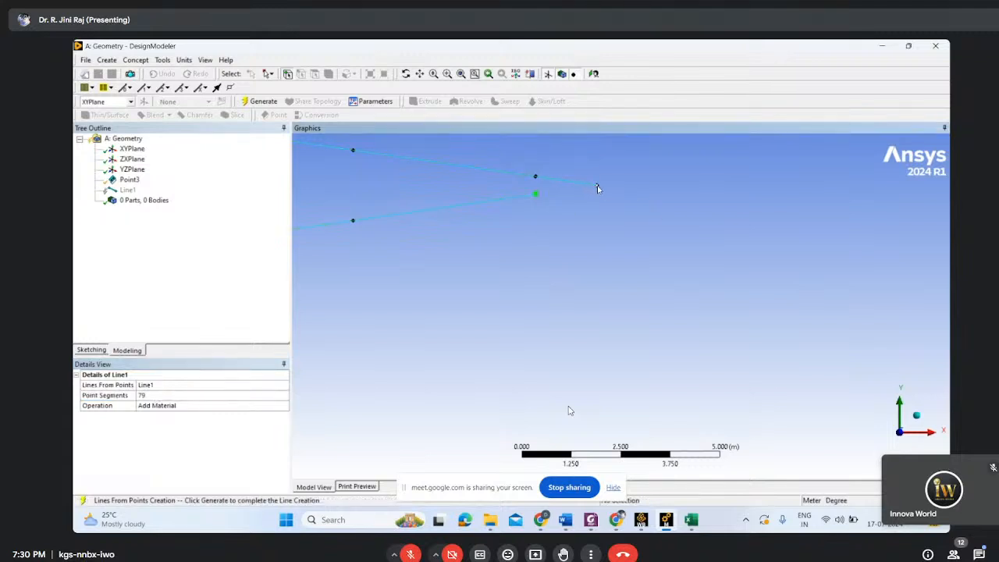
{"action": "left_click", "coordinate": [141, 60]}
{"action": "left_click", "coordinate": [162, 250]}
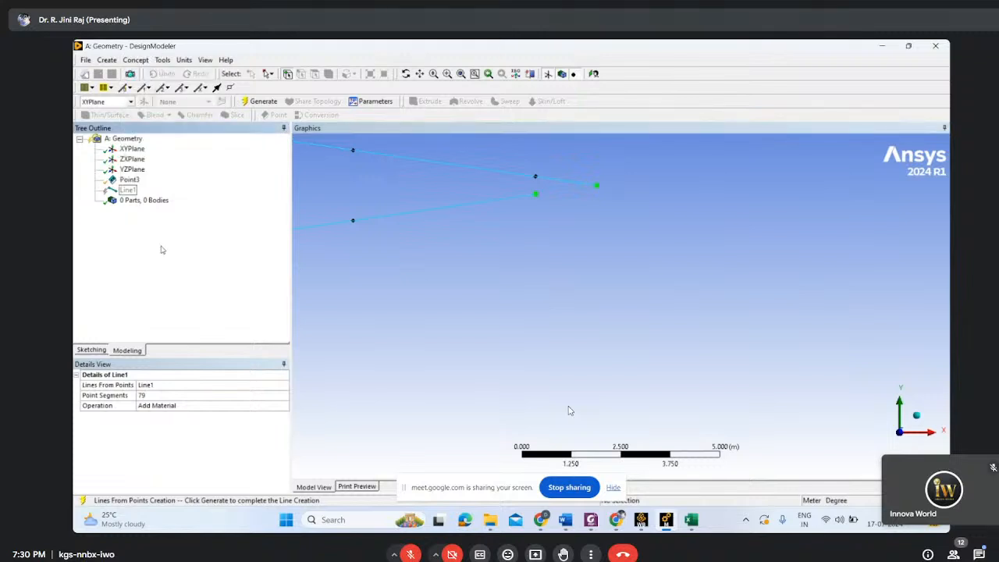
{"action": "left_click", "coordinate": [261, 103]}
{"action": "left_click", "coordinate": [124, 199]}
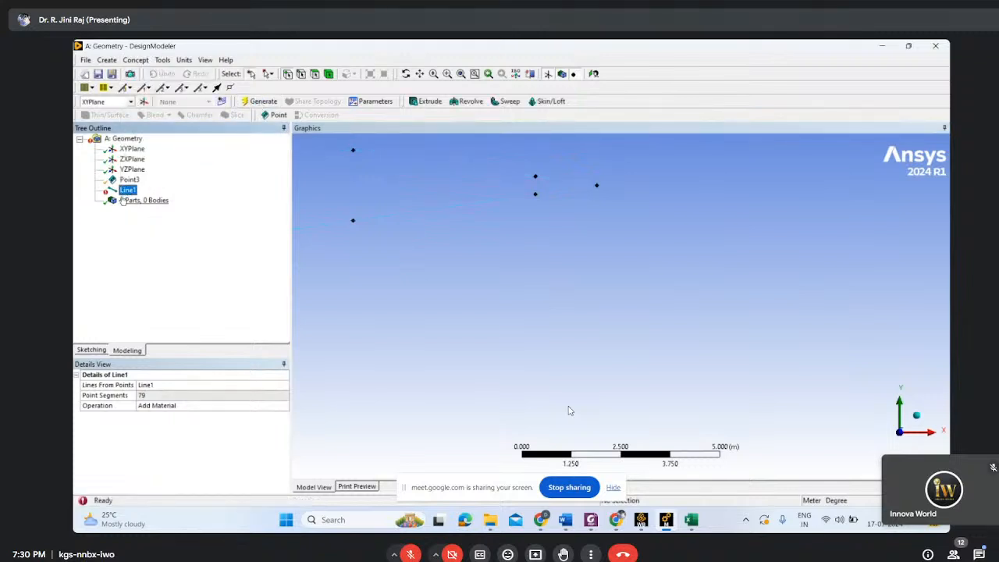
Delete the failed line feature Line1 from the model
{"action": "left_click", "coordinate": [127, 191]}
{"action": "right_click", "coordinate": [126, 191]}
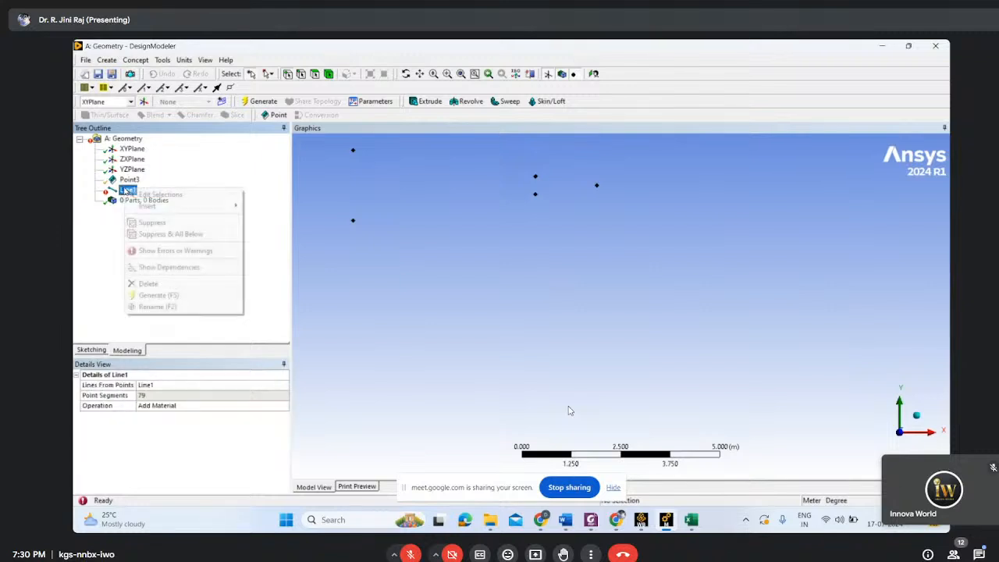
{"action": "left_click", "coordinate": [141, 284]}
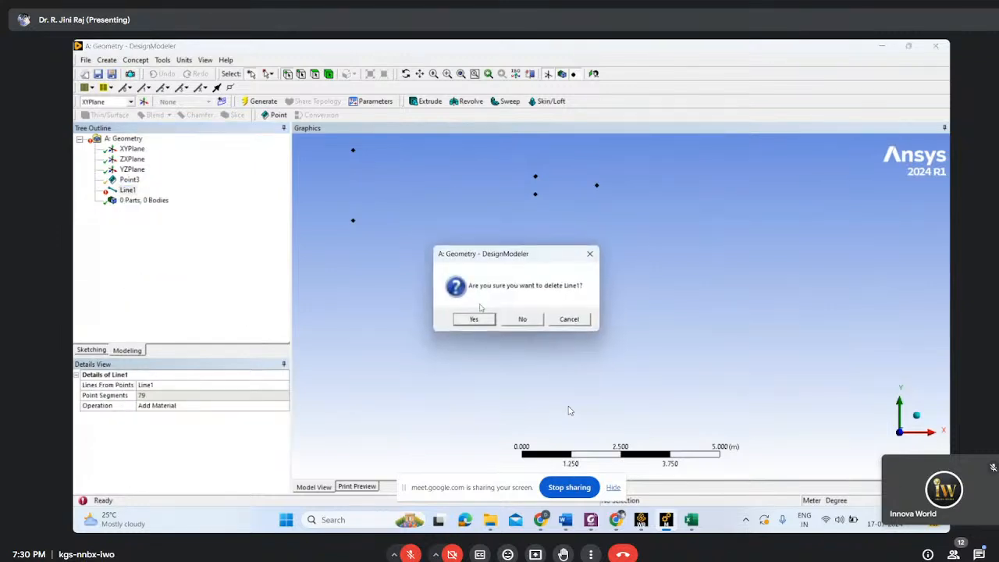
{"action": "left_click", "coordinate": [475, 319]}
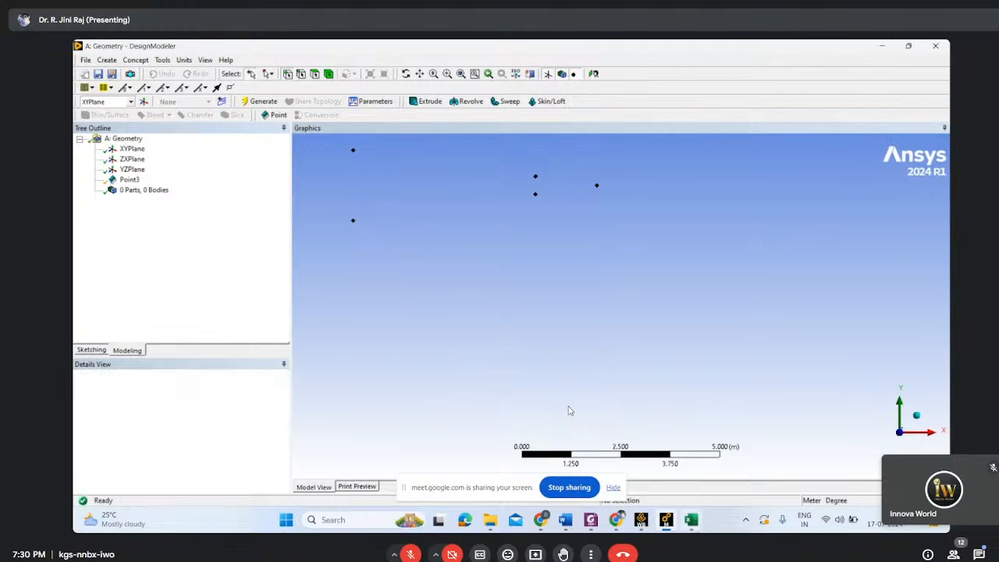
Switch to the desktop, open the 0012 text file and examine its coordinates down to the last row
{"action": "left_click", "coordinate": [882, 45]}
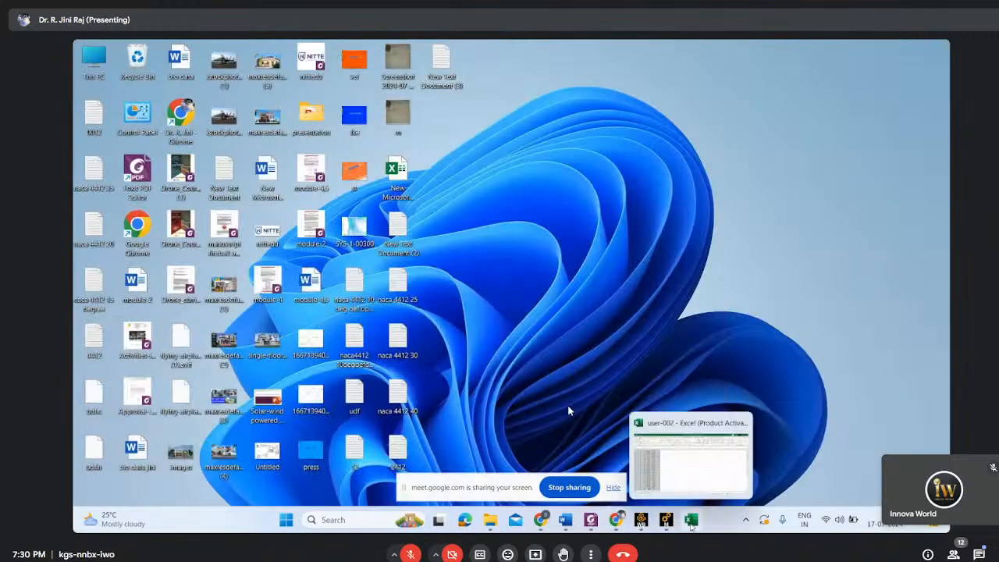
{"action": "right_click", "coordinate": [94, 121]}
{"action": "left_click", "coordinate": [127, 158]}
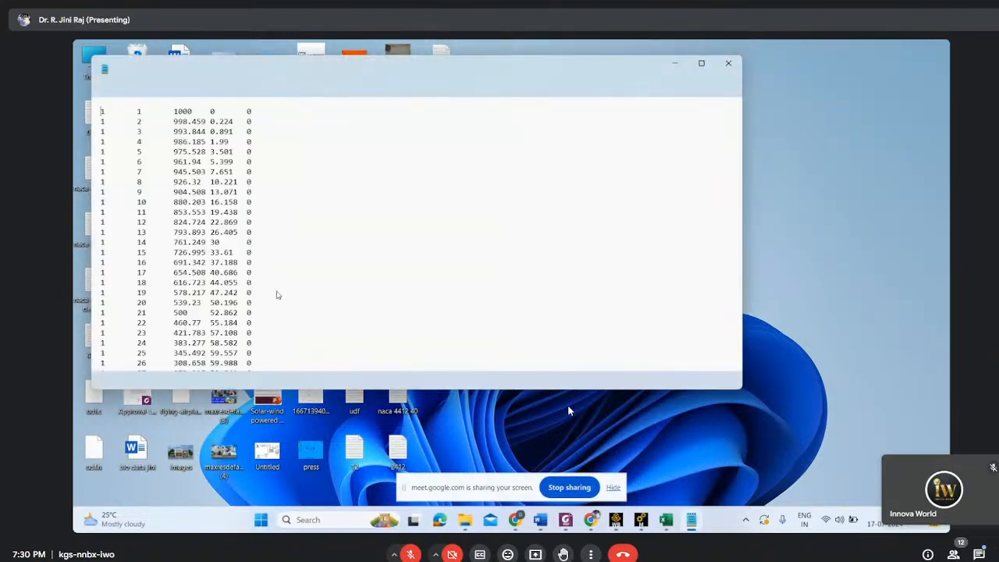
{"action": "scroll", "coordinate": [246, 324], "scroll_direction": "down", "scroll_amount": 18}
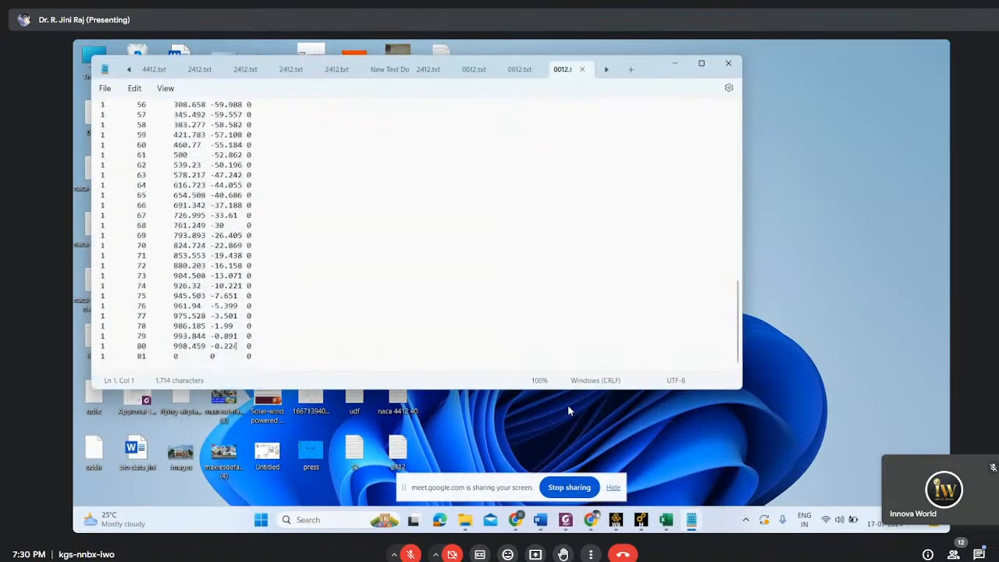
{"action": "left_click", "coordinate": [728, 63]}
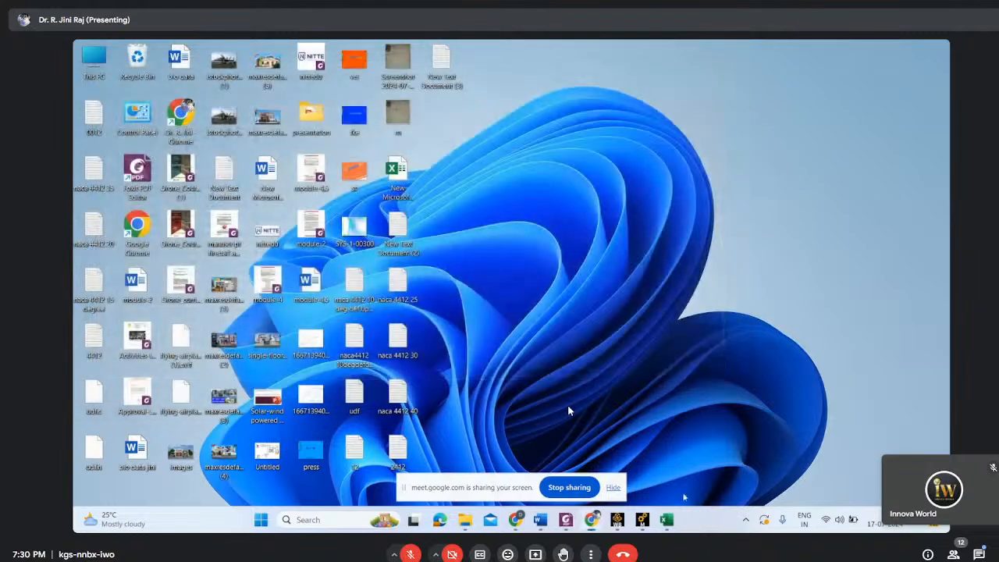
Return to DesignModeler and delete the imported point feature Point3
{"action": "mouse_move", "coordinate": [691, 525]}
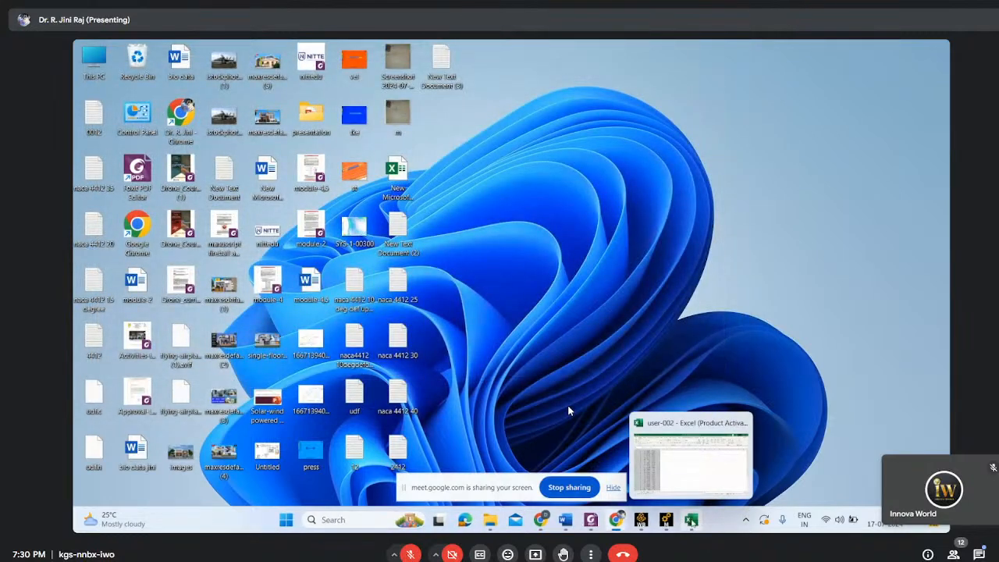
{"action": "left_click", "coordinate": [667, 523]}
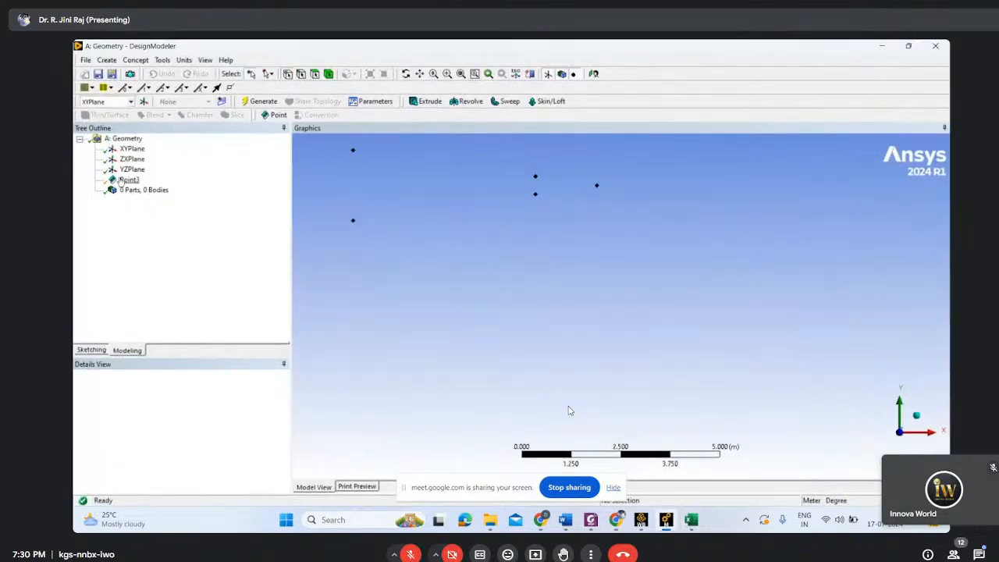
{"action": "right_click", "coordinate": [124, 180]}
{"action": "left_click", "coordinate": [156, 275]}
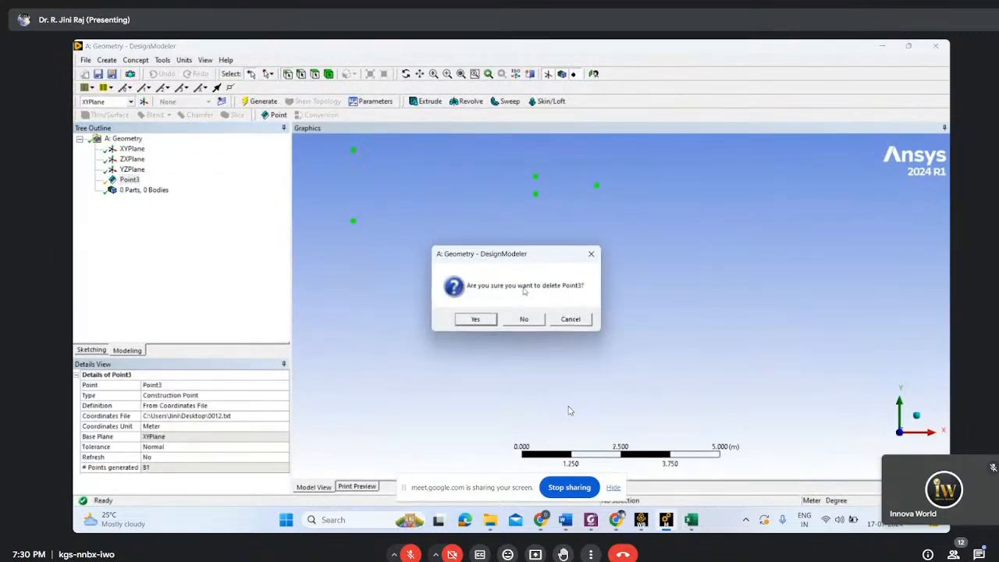
{"action": "left_click", "coordinate": [476, 319]}
Check the last coordinate row in Excel and paste the copied coordinate rows into the 0012 text file in Notepad
{"action": "left_click", "coordinate": [882, 45]}
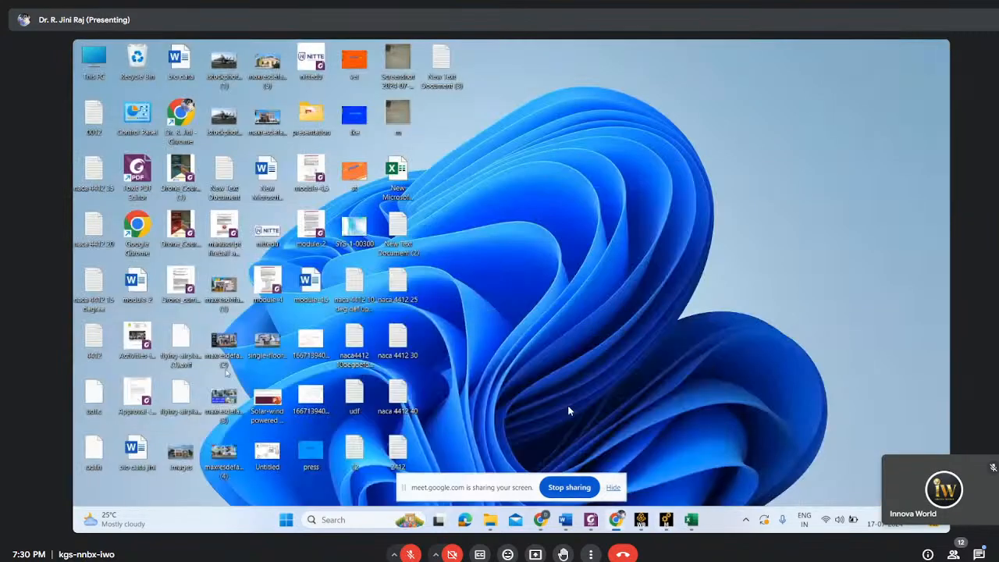
{"action": "left_click", "coordinate": [691, 519]}
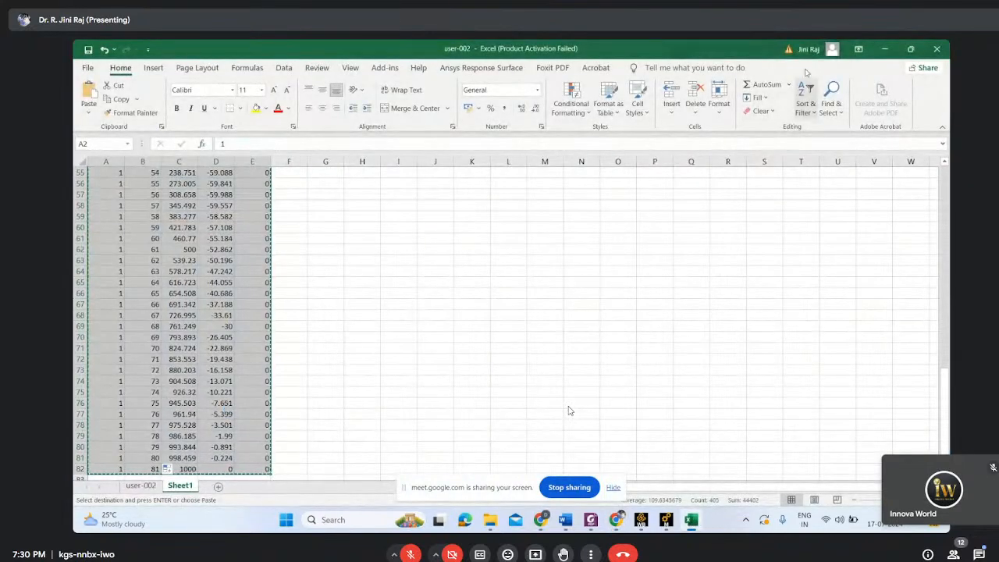
{"action": "left_click", "coordinate": [885, 49]}
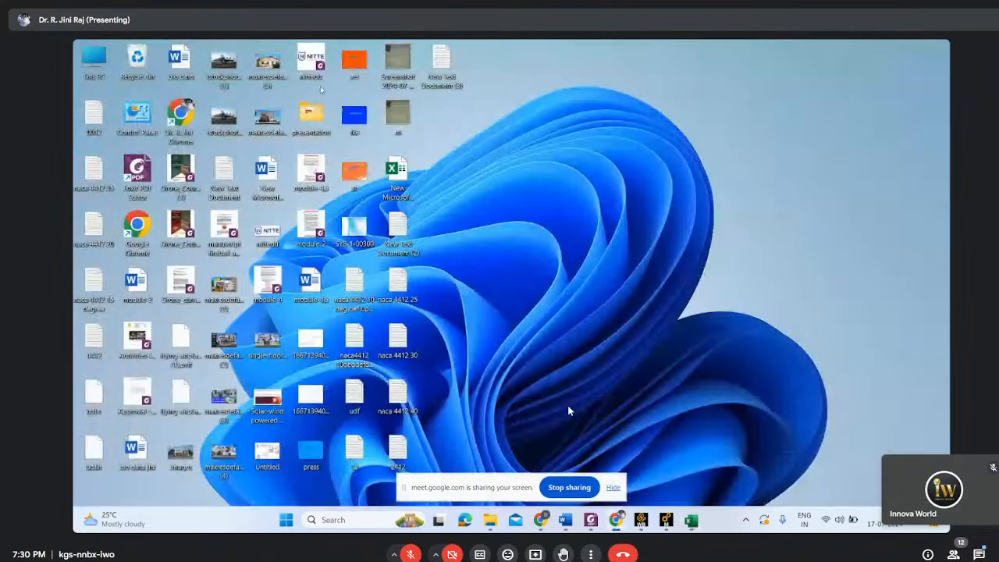
{"action": "double_click", "coordinate": [87, 106]}
{"action": "scroll", "coordinate": [186, 262], "scroll_direction": "down", "scroll_amount": 14}
{"action": "key", "text": "ctrl+v"}
{"action": "scroll", "coordinate": [576, 322], "scroll_direction": "down", "scroll_amount": 15}
{"action": "scroll", "coordinate": [438, 332], "scroll_direction": "down", "scroll_amount": 3}
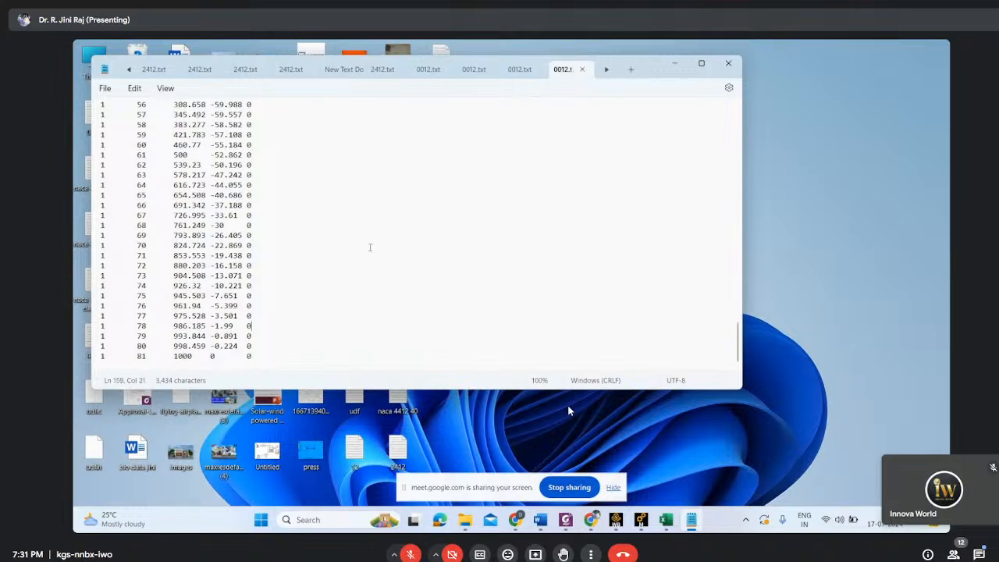
{"action": "left_click", "coordinate": [728, 64]}
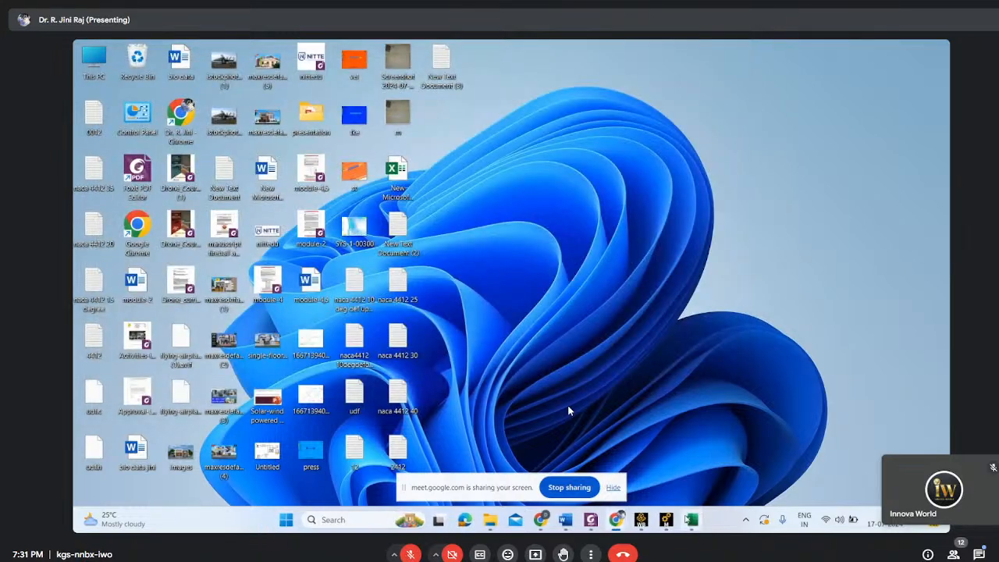
Switch to DesignModeler and try to generate a new point feature from the 0012 coordinates file
{"action": "left_click", "coordinate": [667, 519]}
{"action": "left_click", "coordinate": [106, 60]}
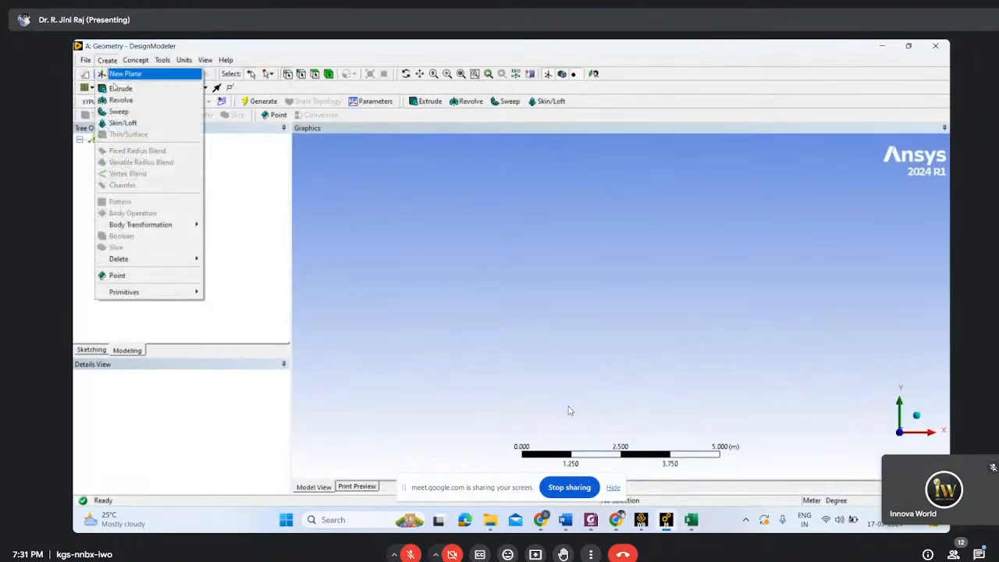
{"action": "left_click", "coordinate": [117, 275]}
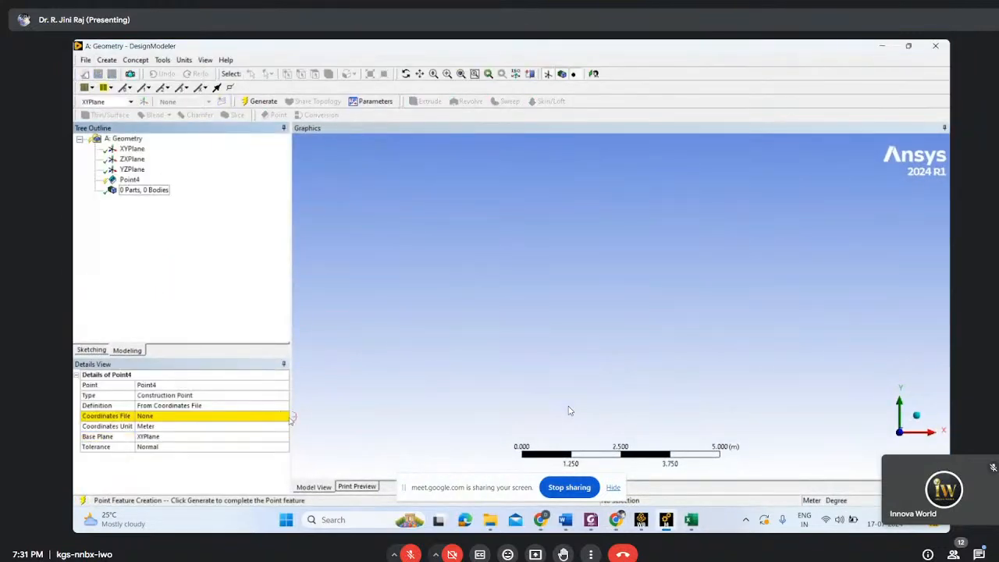
{"action": "left_click", "coordinate": [286, 417]}
{"action": "left_click", "coordinate": [285, 417]}
{"action": "left_click", "coordinate": [658, 240]}
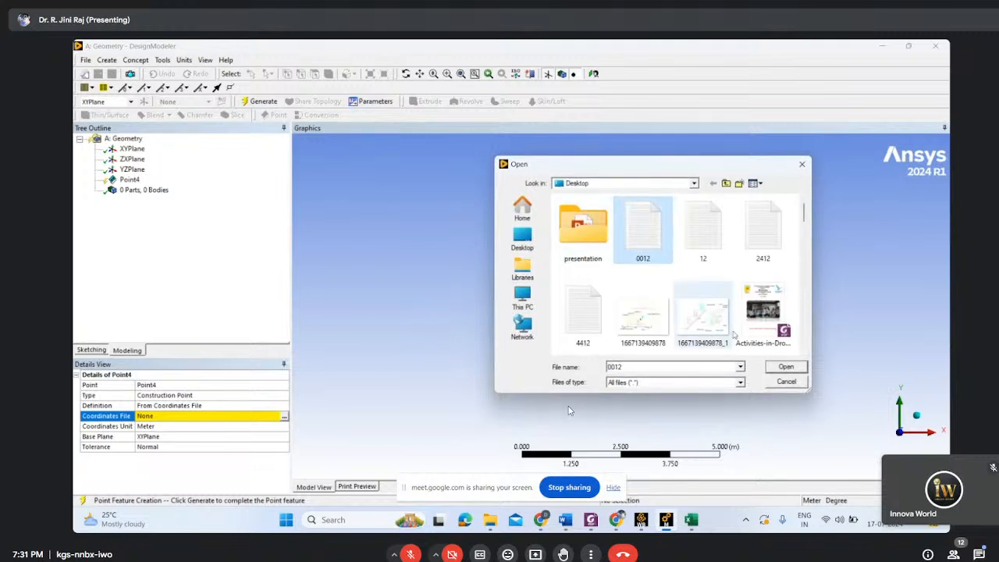
{"action": "left_click", "coordinate": [786, 366]}
{"action": "left_click", "coordinate": [251, 102]}
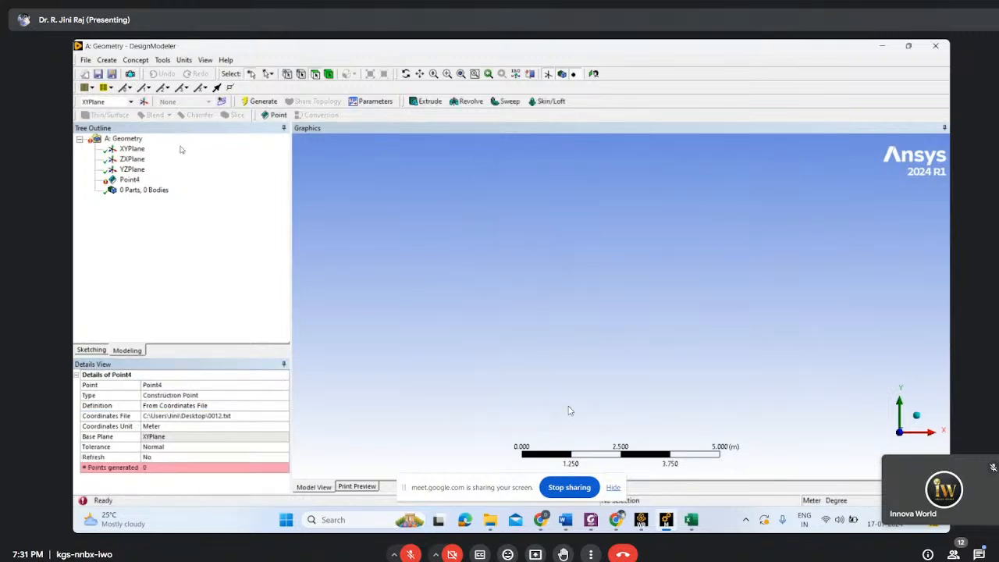
Show the errors and warnings of the newly created point feature
{"action": "left_click", "coordinate": [130, 179]}
{"action": "right_click", "coordinate": [130, 180]}
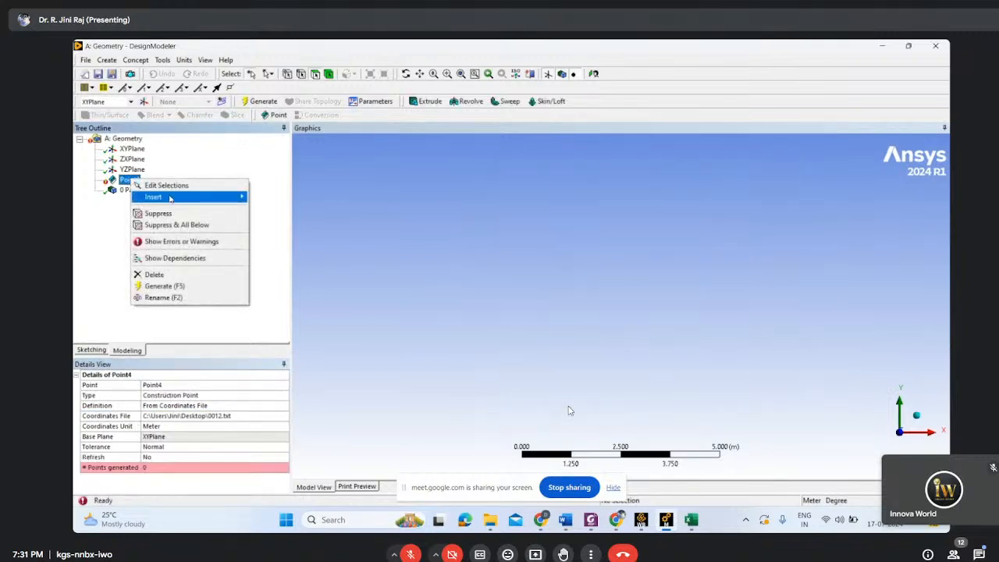
{"action": "left_click", "coordinate": [165, 248]}
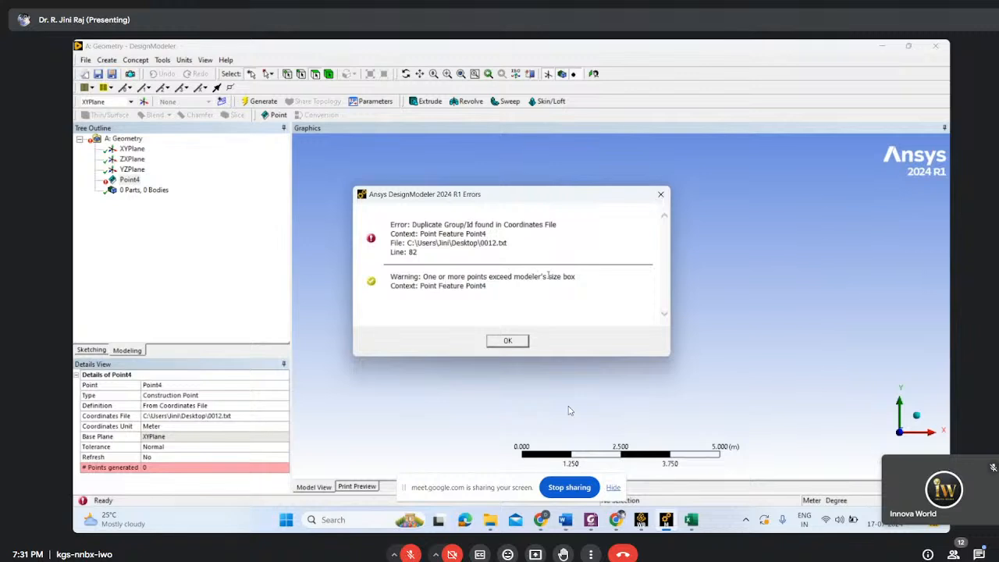
{"action": "left_click", "coordinate": [660, 196]}
Delete the failed point feature Point4 from the model
{"action": "left_click", "coordinate": [128, 179]}
{"action": "right_click", "coordinate": [129, 180]}
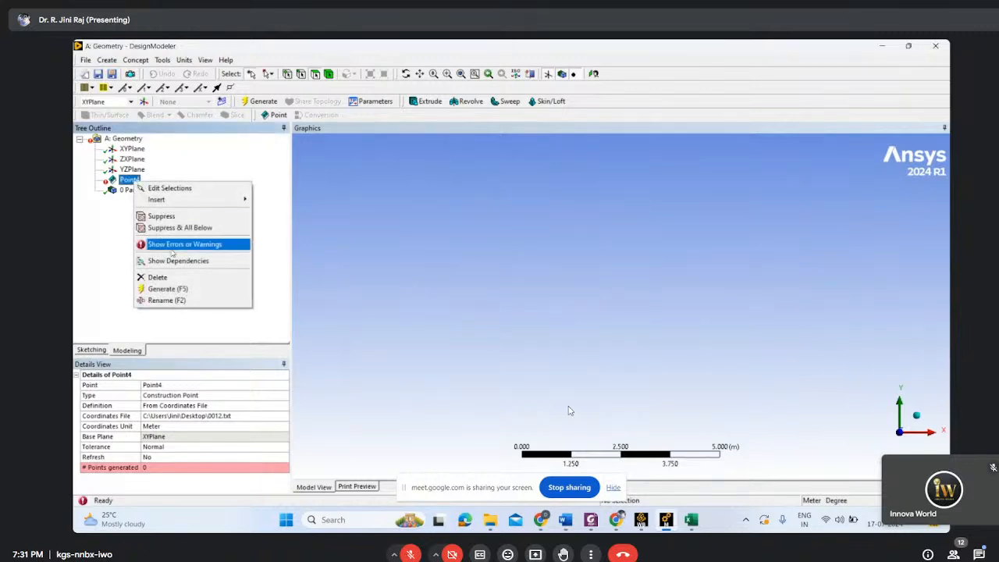
{"action": "left_click", "coordinate": [160, 278]}
{"action": "left_click", "coordinate": [473, 317]}
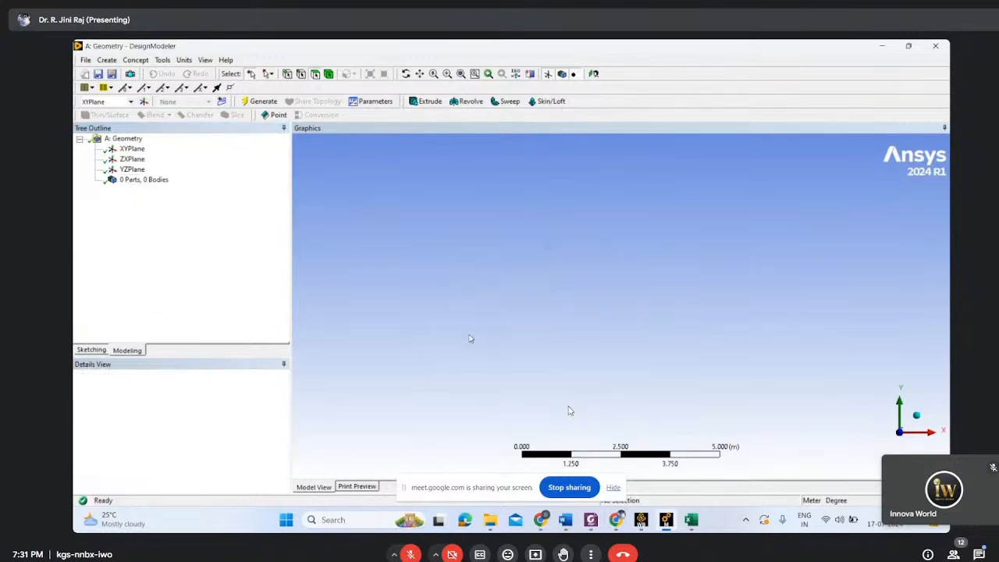
Switch to Excel, review the copied coordinate rows on Sheet1 from end to start, and go back to the text file
{"action": "left_click", "coordinate": [690, 519]}
{"action": "scroll", "coordinate": [200, 358], "scroll_direction": "down", "scroll_amount": 5}
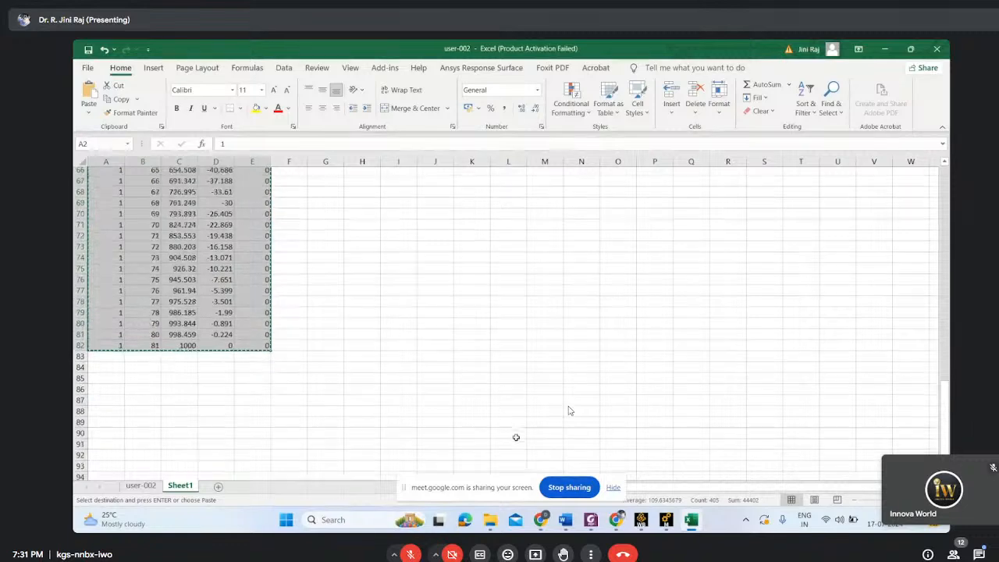
{"action": "scroll", "coordinate": [722, 415], "scroll_direction": "up", "scroll_amount": 11}
{"action": "scroll", "coordinate": [722, 415], "scroll_direction": "up", "scroll_amount": 11}
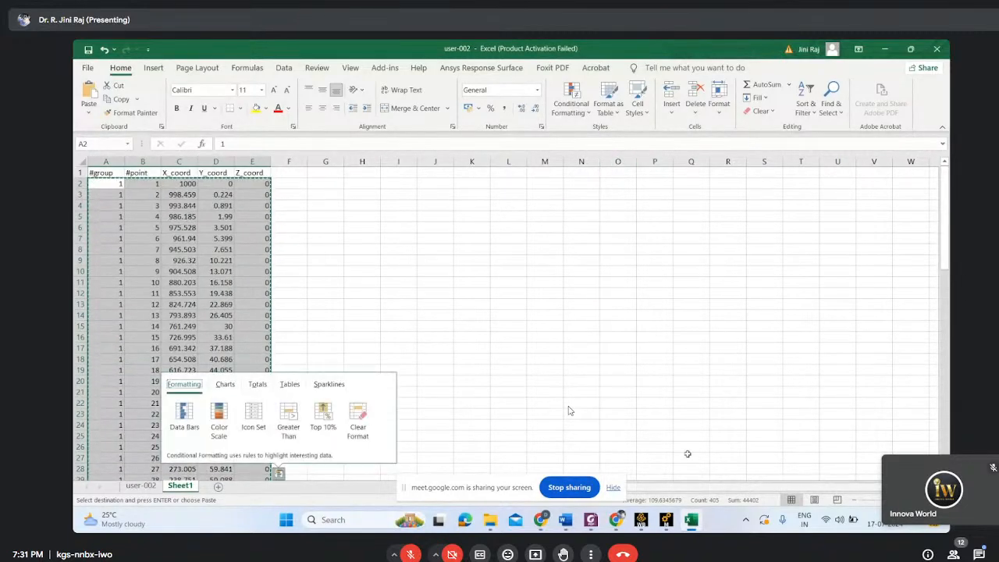
{"action": "left_click", "coordinate": [877, 48]}
{"action": "left_click", "coordinate": [878, 47]}
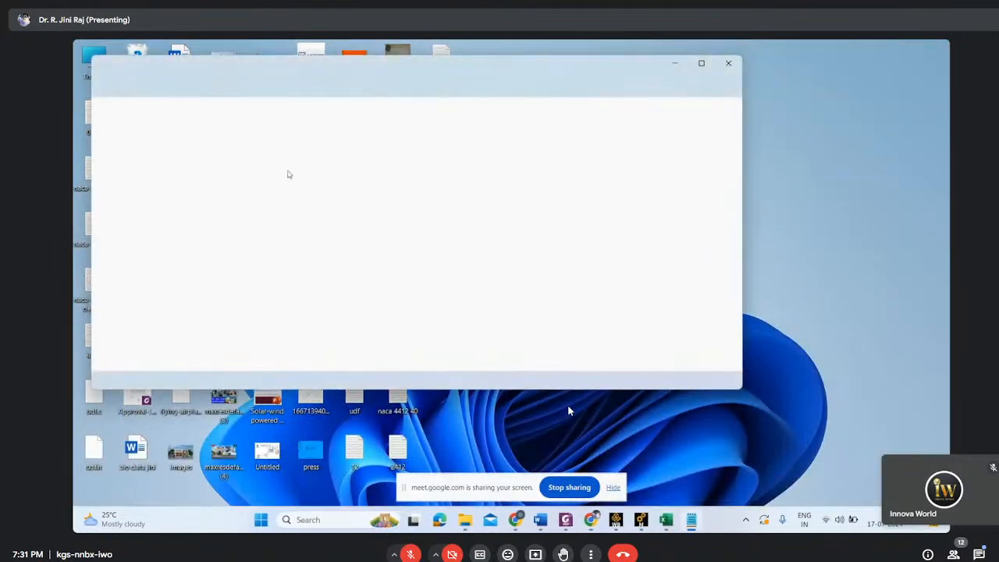
Replace the whole content of the 0012 text file with the copied five-column coordinate rows
{"action": "key", "text": "ctrl+a"}
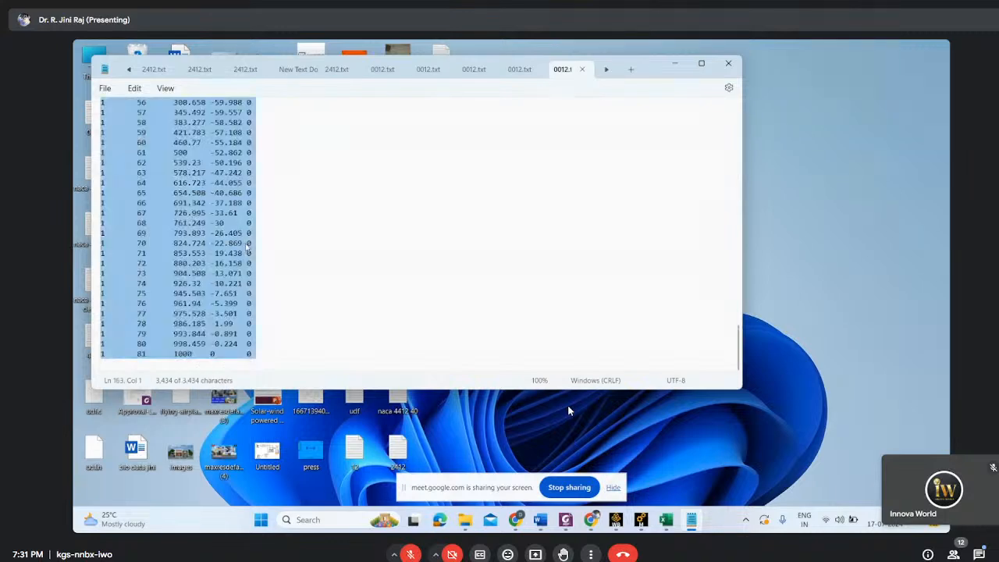
{"action": "key", "text": "ctrl+v"}
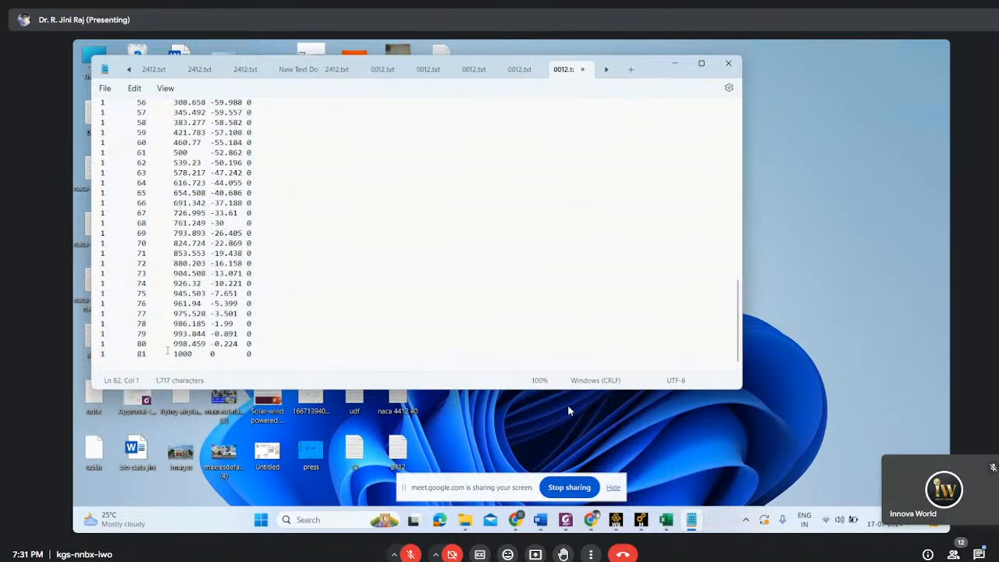
{"action": "scroll", "coordinate": [180, 312], "scroll_direction": "up", "scroll_amount": 18}
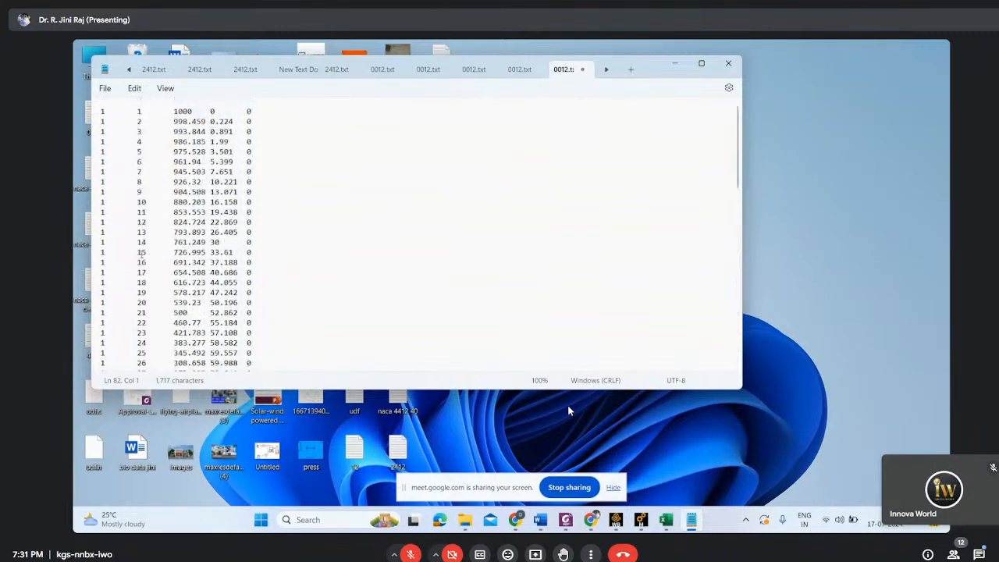
Replace the 0012 file's content with only the X, Y and Z values from Excel Sheet1 cells C2:E82, and save and close the file
{"action": "left_click", "coordinate": [666, 520]}
{"action": "left_click", "coordinate": [362, 238]}
{"action": "left_click_drag", "start_coordinate": [175, 185], "coordinate": [254, 460]}
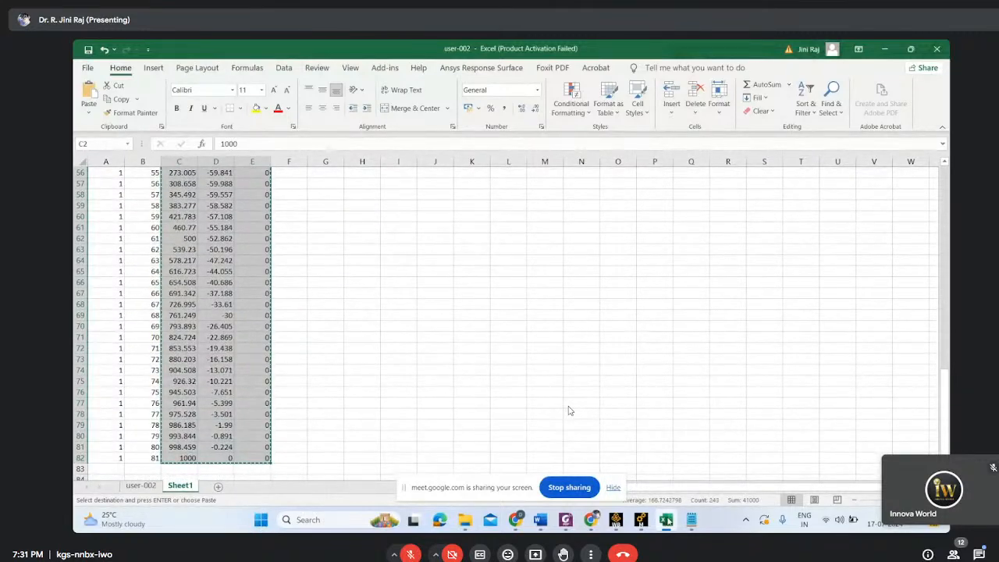
{"action": "key", "text": "alt+Tab"}
{"action": "key", "text": "ctrl+a"}
{"action": "key", "text": "ctrl+v"}
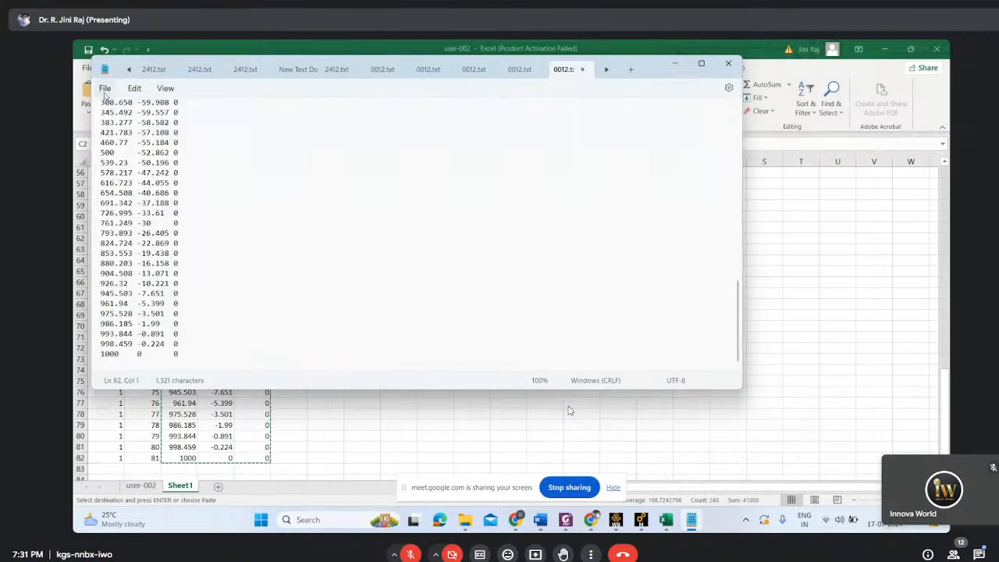
{"action": "left_click", "coordinate": [104, 88]}
{"action": "left_click", "coordinate": [117, 164]}
{"action": "left_click", "coordinate": [728, 63]}
Switch to DesignModeler and try to generate a construction point feature from the rewritten 0012 coordinates file
{"action": "left_click", "coordinate": [666, 519]}
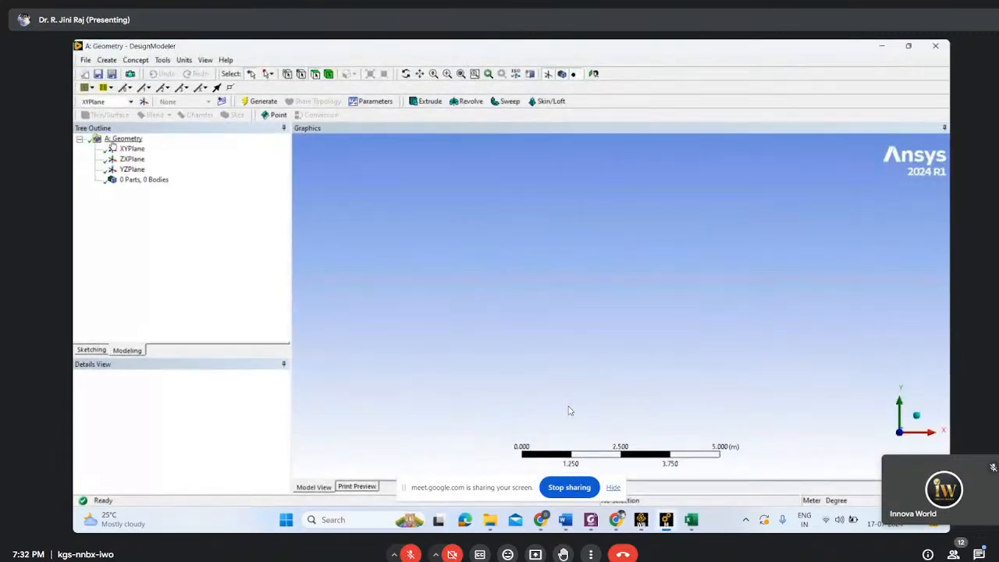
{"action": "left_click", "coordinate": [106, 60]}
{"action": "left_click", "coordinate": [125, 275]}
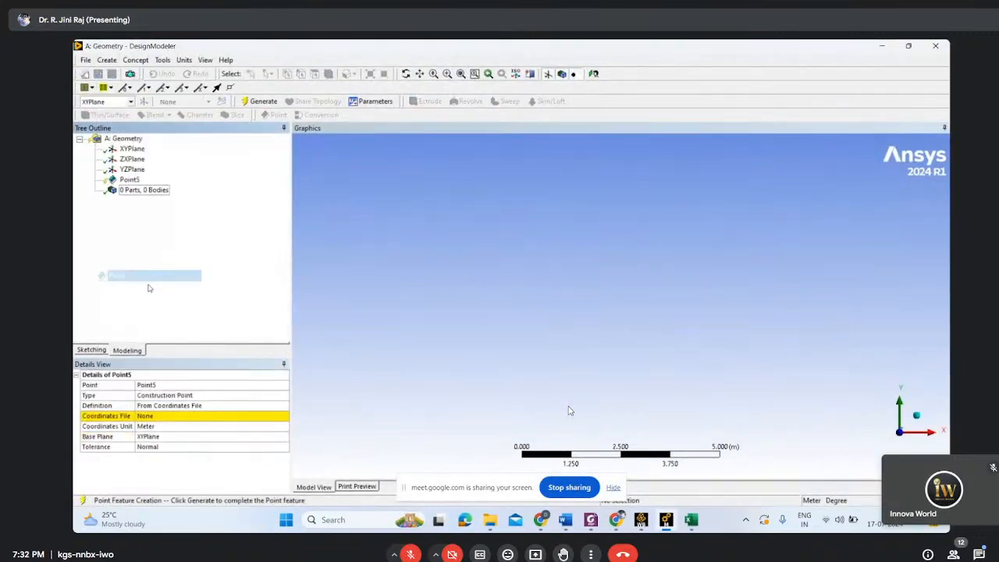
{"action": "left_click", "coordinate": [283, 419]}
{"action": "left_click", "coordinate": [284, 420]}
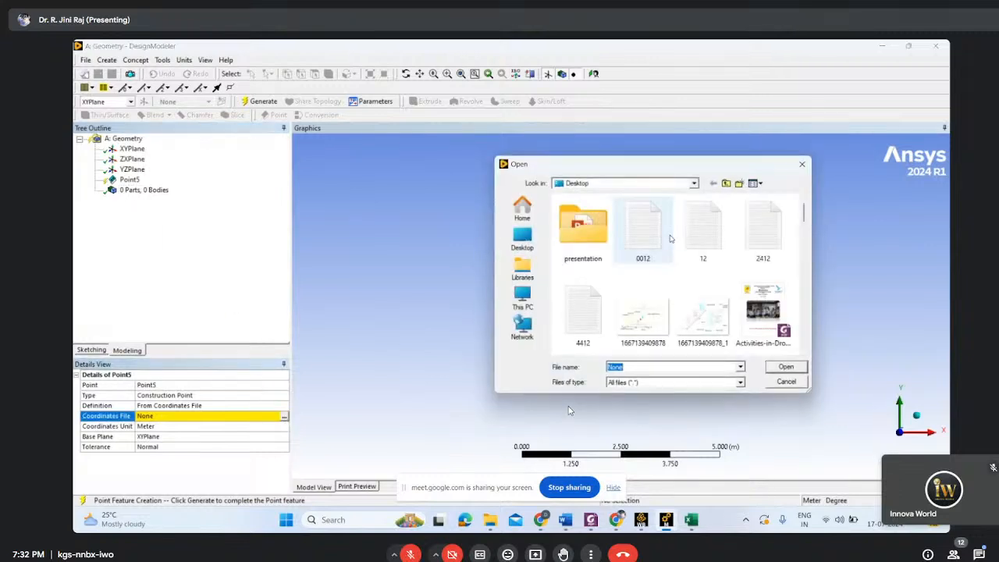
{"action": "left_click", "coordinate": [660, 237]}
{"action": "left_click", "coordinate": [787, 367]}
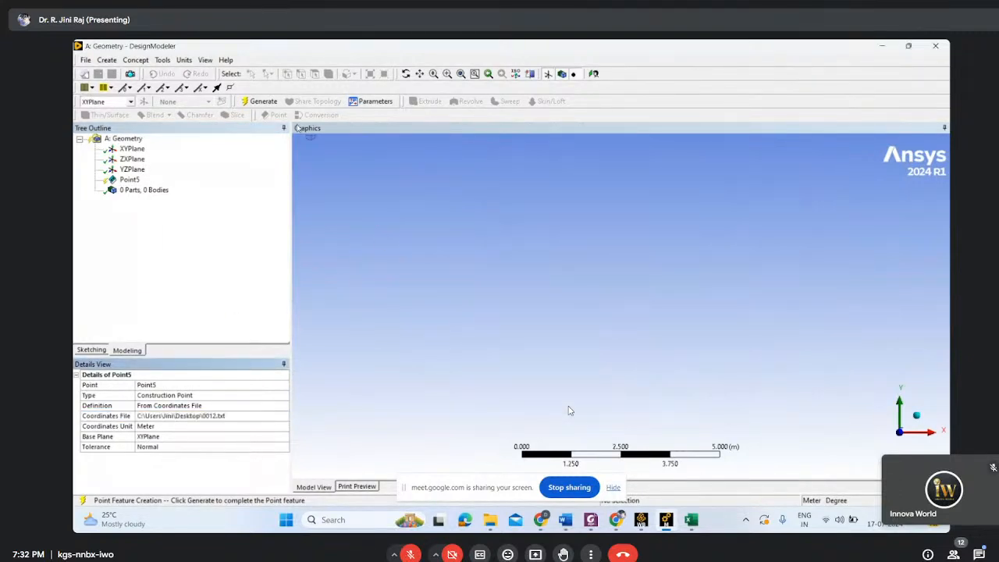
{"action": "left_click", "coordinate": [261, 102]}
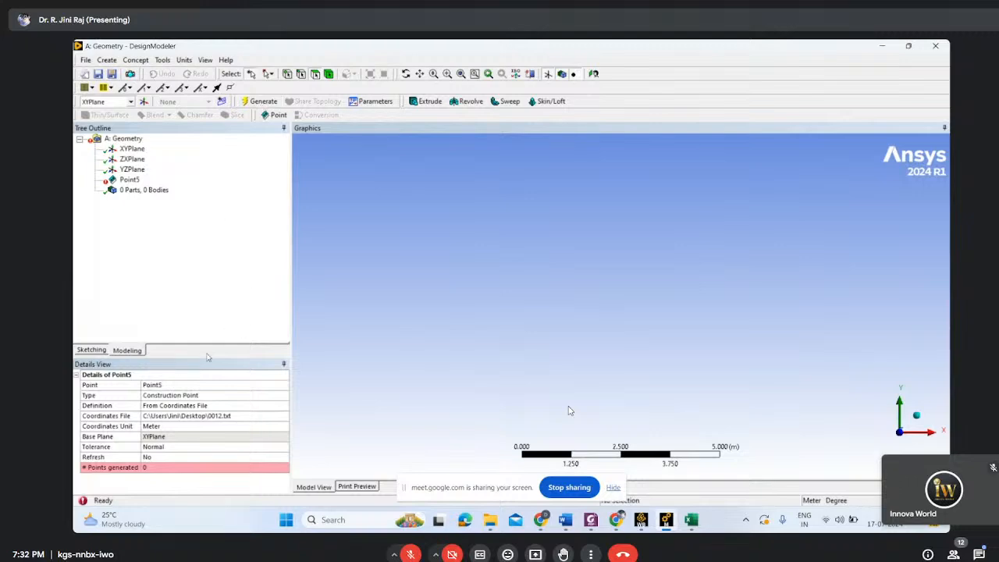
Check the Sheet1 rows in Excel, and examine the coordinate layout of the desktop text file 4412 for comparison
{"action": "left_click", "coordinate": [693, 521]}
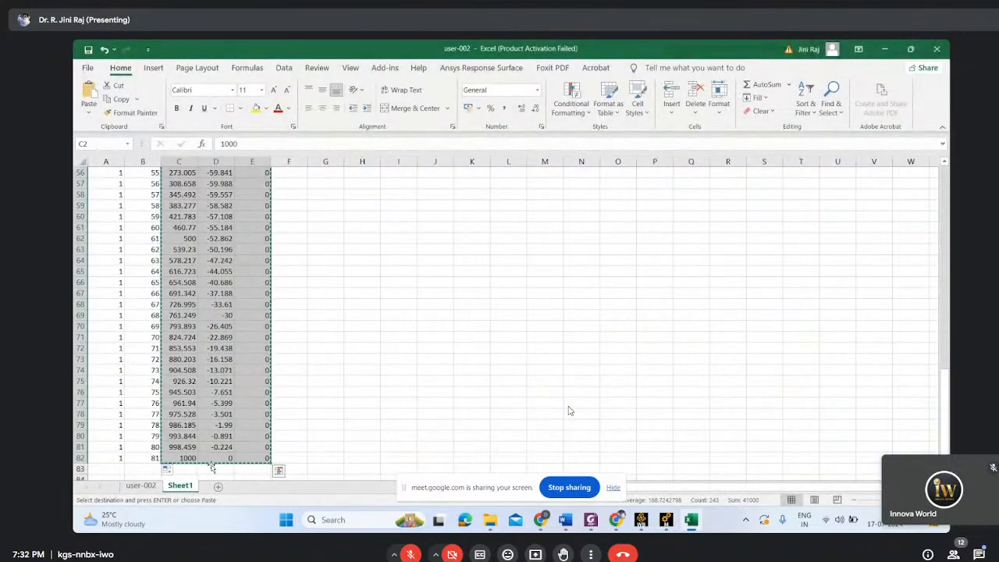
{"action": "scroll", "coordinate": [287, 441], "scroll_direction": "up", "scroll_amount": 18}
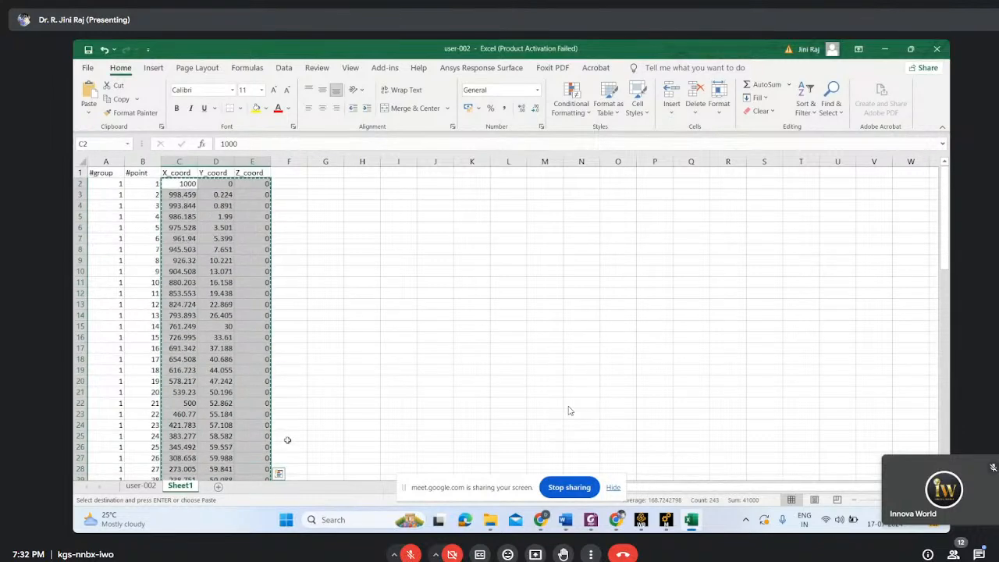
{"action": "left_click", "coordinate": [883, 49]}
{"action": "left_click", "coordinate": [883, 50]}
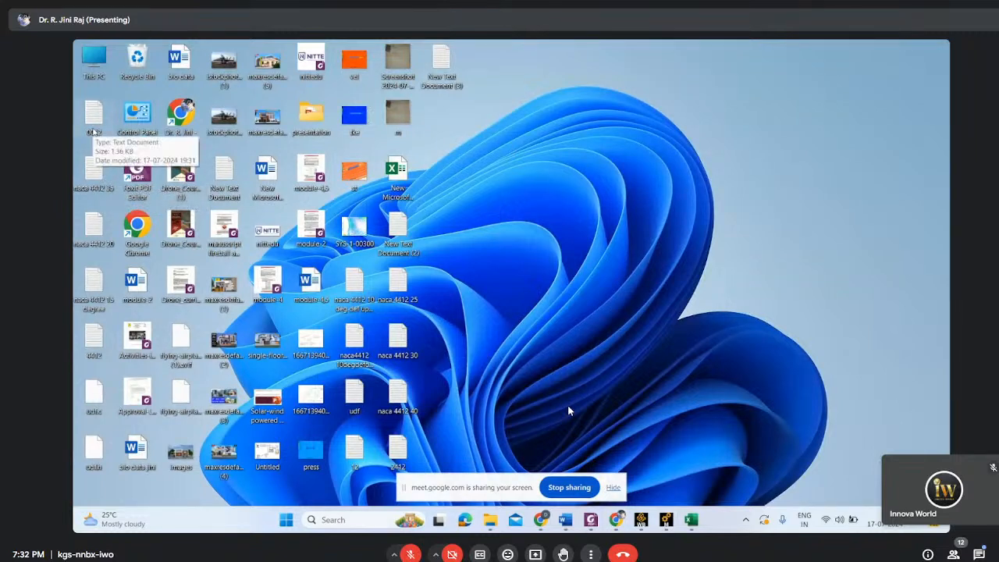
{"action": "double_click", "coordinate": [87, 349]}
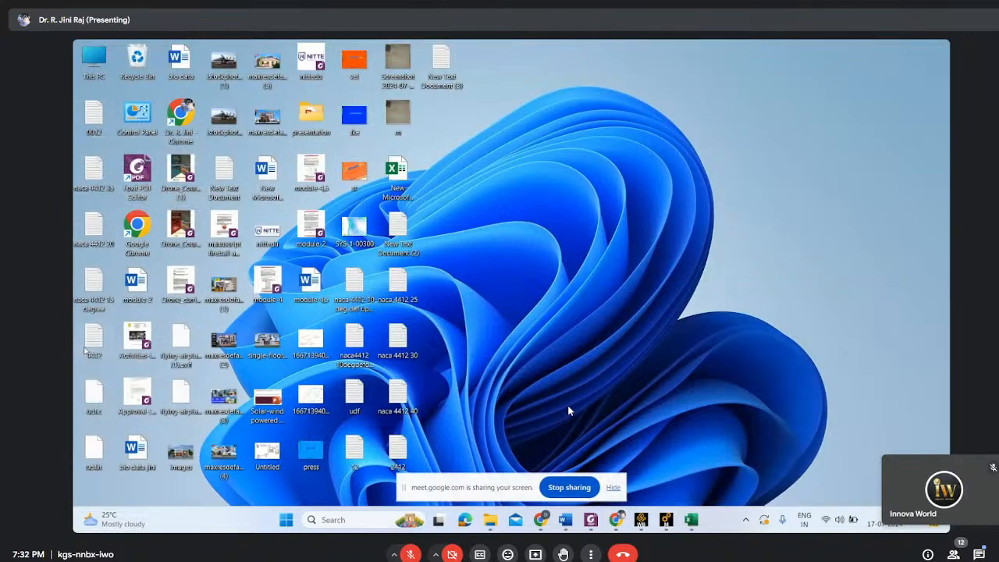
{"action": "scroll", "coordinate": [631, 206], "scroll_direction": "down", "scroll_amount": 10}
{"action": "left_click_drag", "start_coordinate": [739, 232], "coordinate": [728, 114]}
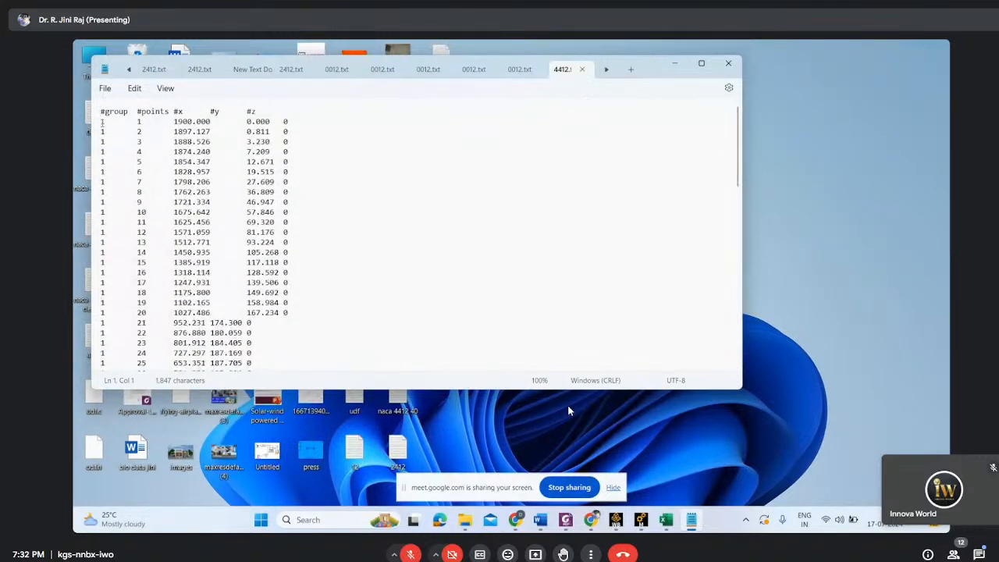
{"action": "left_click_drag", "start_coordinate": [101, 125], "coordinate": [275, 467]}
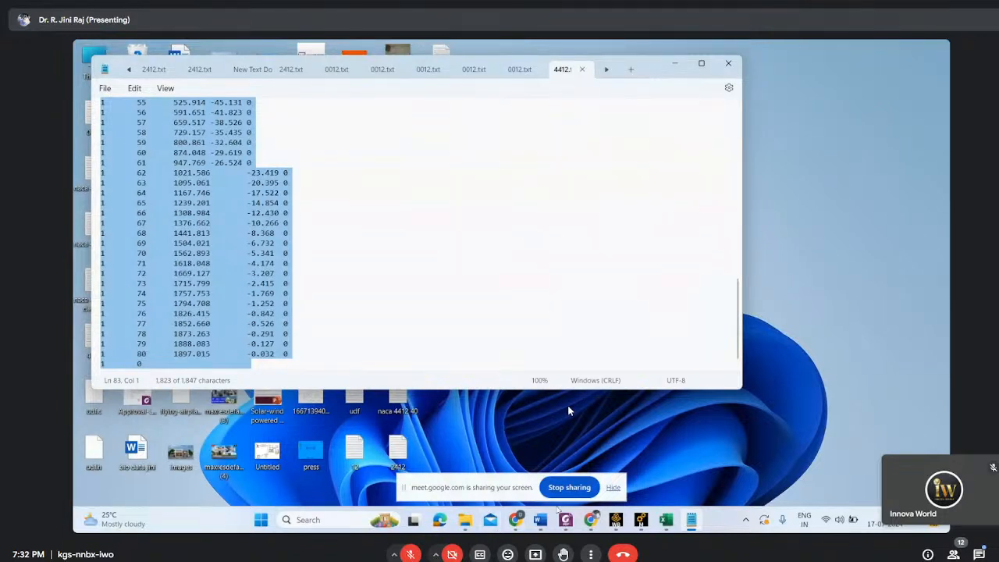
{"action": "left_click", "coordinate": [538, 230]}
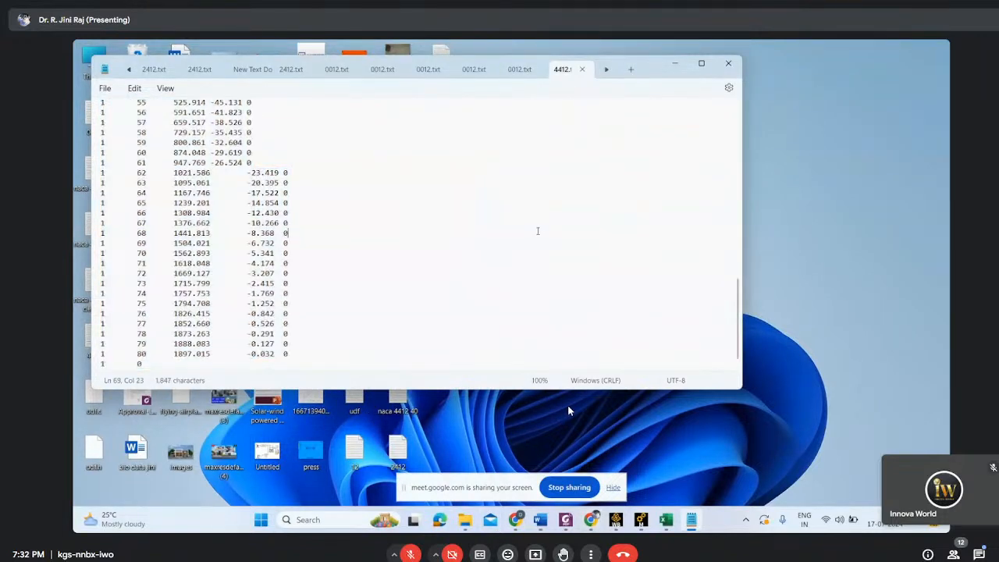
{"action": "left_click", "coordinate": [728, 63]}
Switch back to DesignModeler and delete the failed point feature Point5
{"action": "left_click", "coordinate": [641, 520]}
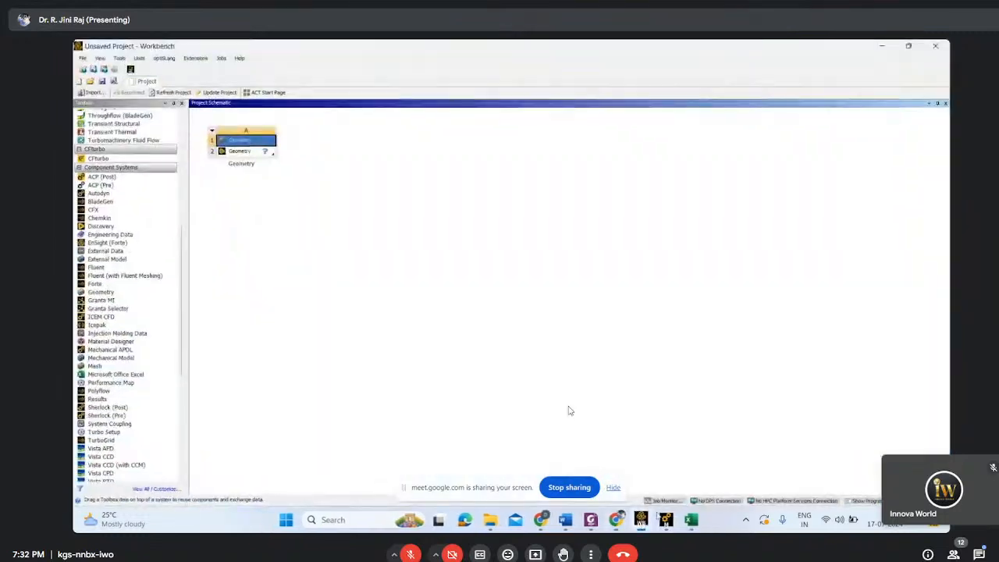
{"action": "left_click", "coordinate": [639, 484]}
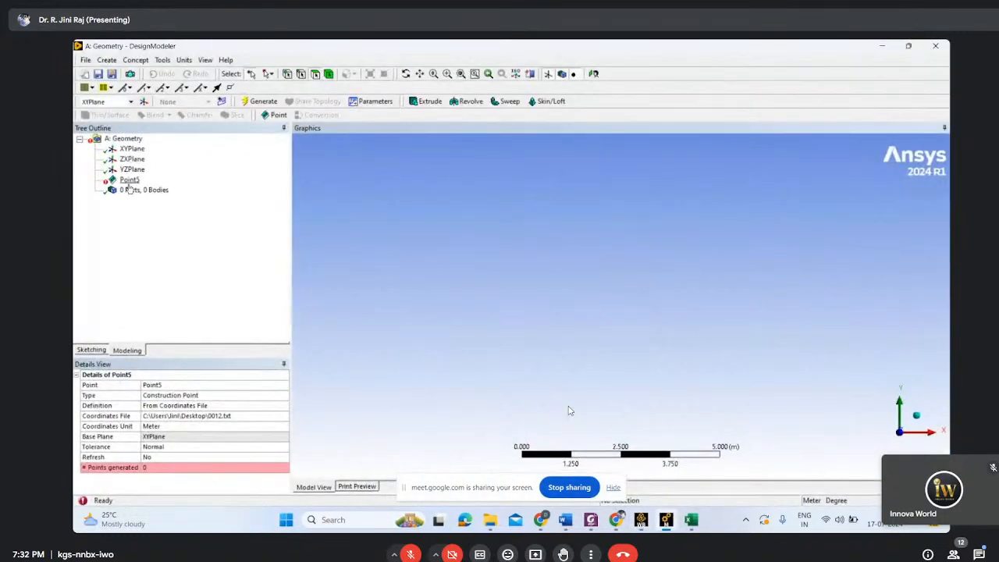
{"action": "left_click", "coordinate": [129, 183]}
{"action": "right_click", "coordinate": [129, 181]}
{"action": "left_click", "coordinate": [160, 283]}
{"action": "left_click", "coordinate": [474, 326]}
Try to generate a new construction point feature from the 4412 coordinates file
{"action": "left_click", "coordinate": [107, 60]}
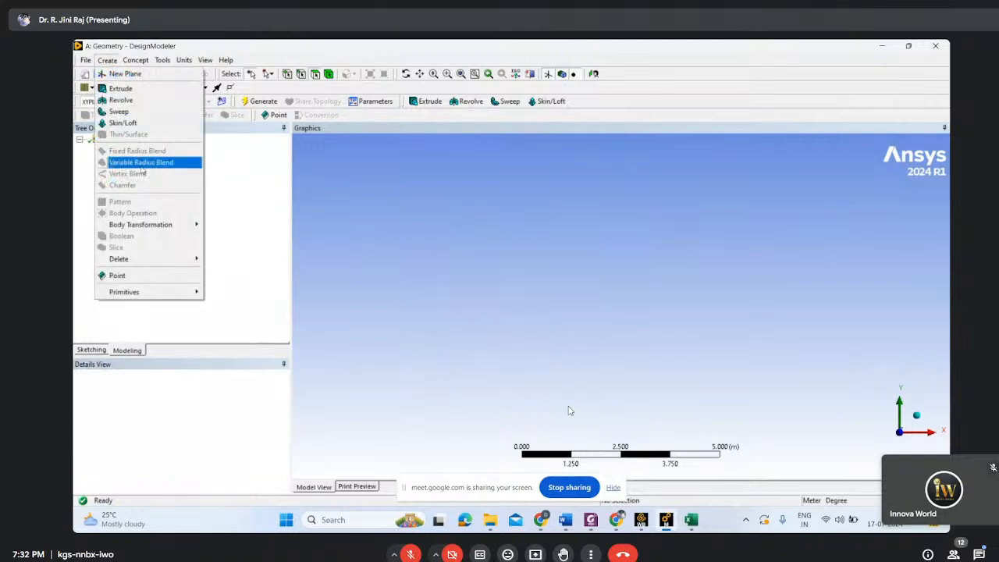
{"action": "left_click", "coordinate": [117, 276]}
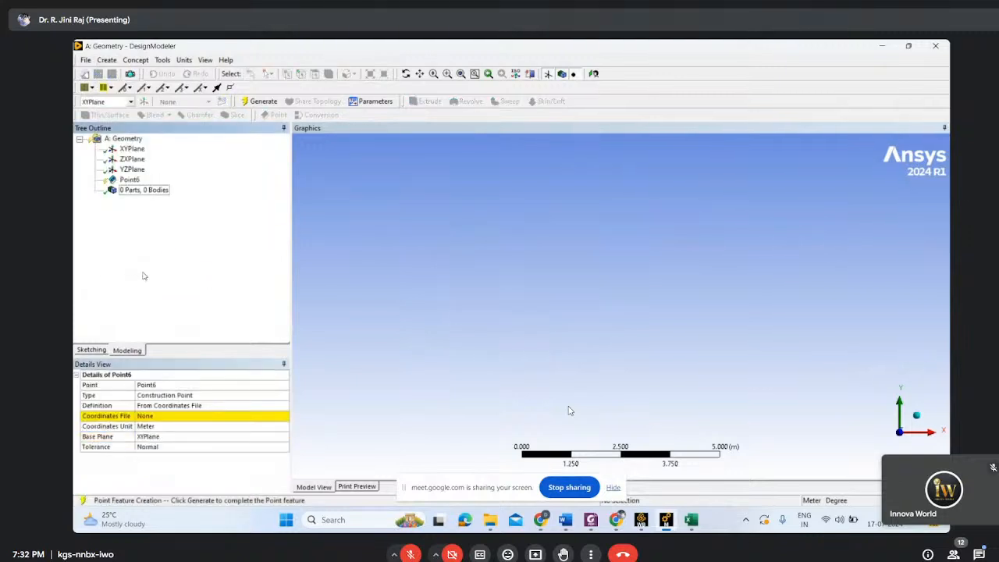
{"action": "left_click", "coordinate": [280, 416]}
{"action": "left_click", "coordinate": [284, 416]}
{"action": "left_click", "coordinate": [596, 321]}
{"action": "left_click", "coordinate": [787, 368]}
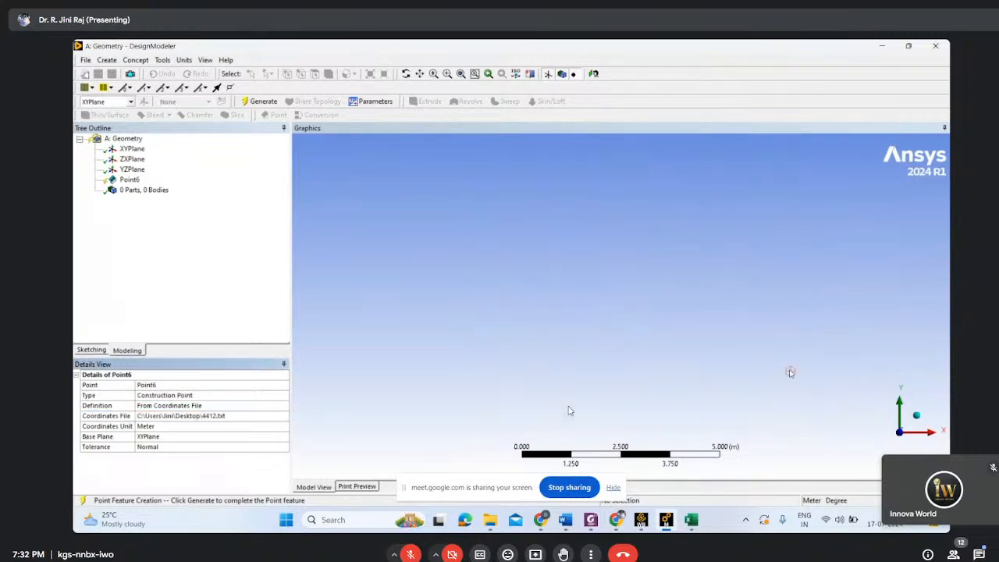
{"action": "left_click", "coordinate": [258, 101]}
Delete the point feature Point6 and leave DesignModeler for Workbench
{"action": "left_click", "coordinate": [130, 180]}
{"action": "right_click", "coordinate": [129, 179]}
{"action": "left_click", "coordinate": [148, 275]}
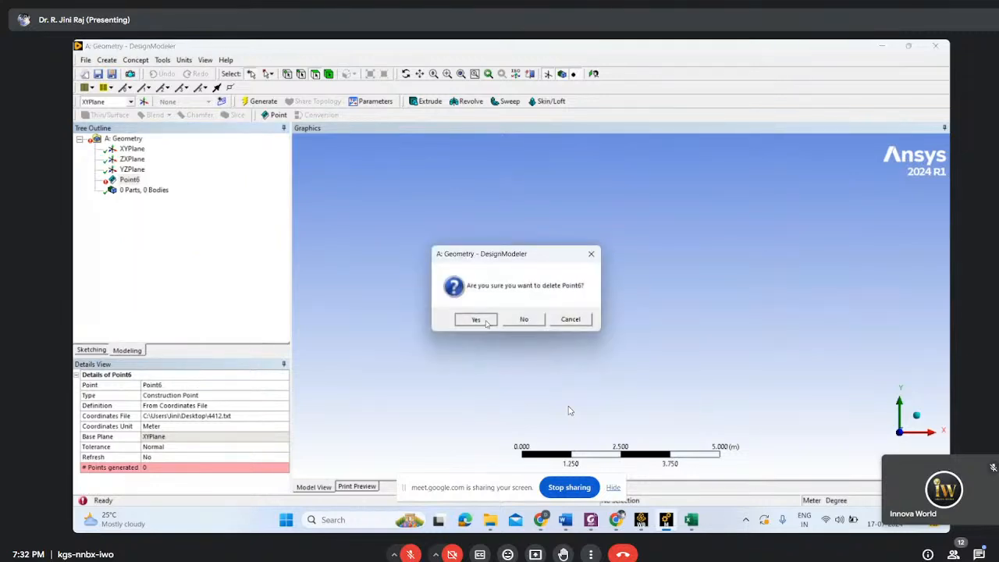
{"action": "left_click", "coordinate": [484, 322]}
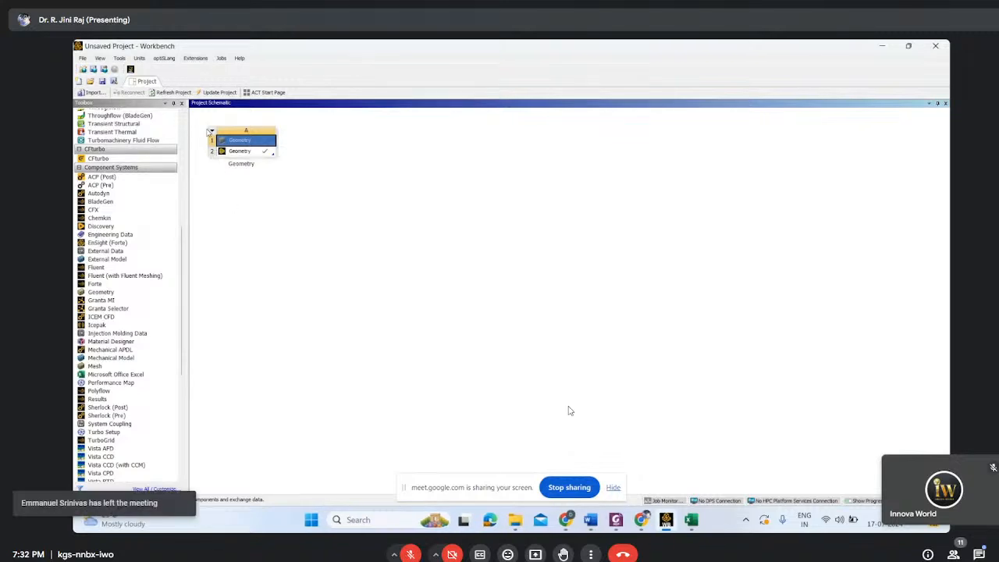
Delete the existing Geometry system from the Workbench project schematic
{"action": "left_click", "coordinate": [211, 131]}
{"action": "left_click", "coordinate": [235, 196]}
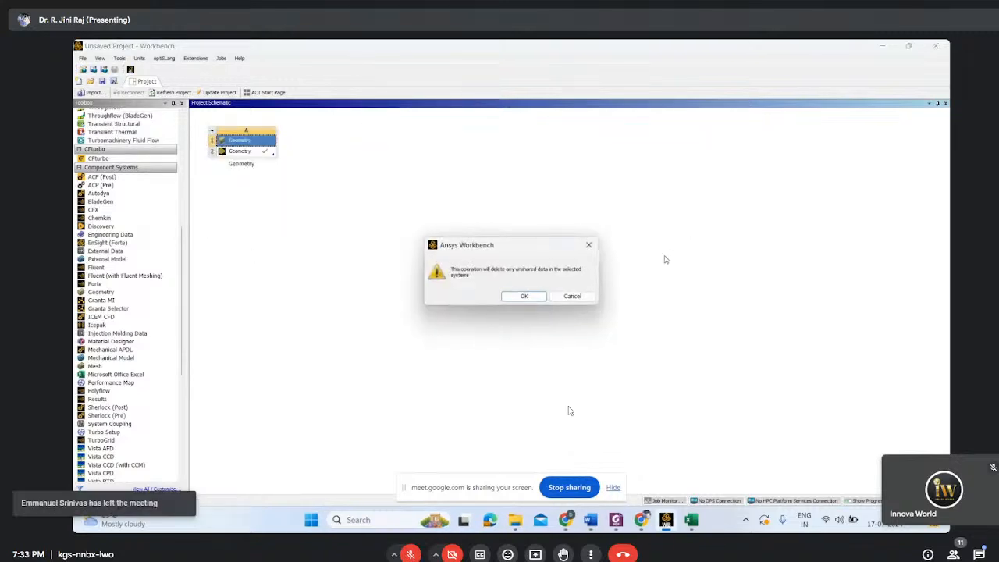
{"action": "left_click", "coordinate": [526, 296]}
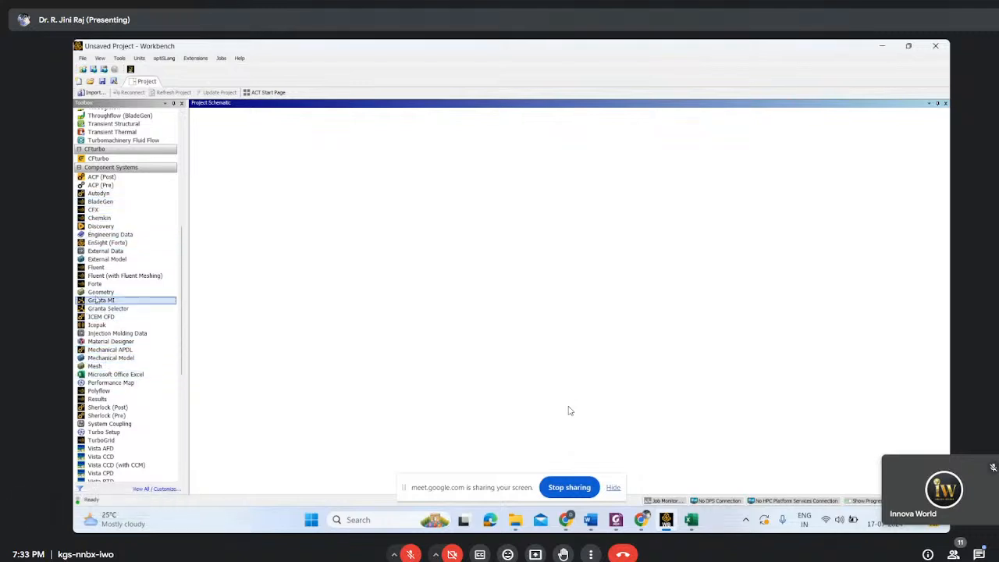
Add a new Geometry component system to the project schematic and open it in DesignModeler
{"action": "left_click_drag", "start_coordinate": [100, 292], "coordinate": [232, 152]}
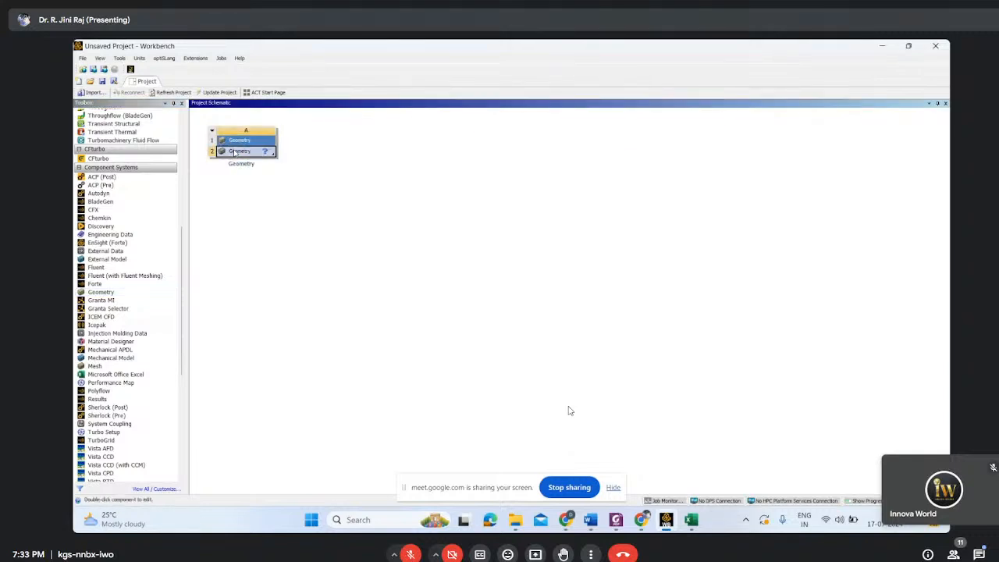
{"action": "right_click", "coordinate": [232, 151]}
{"action": "left_click", "coordinate": [283, 175]}
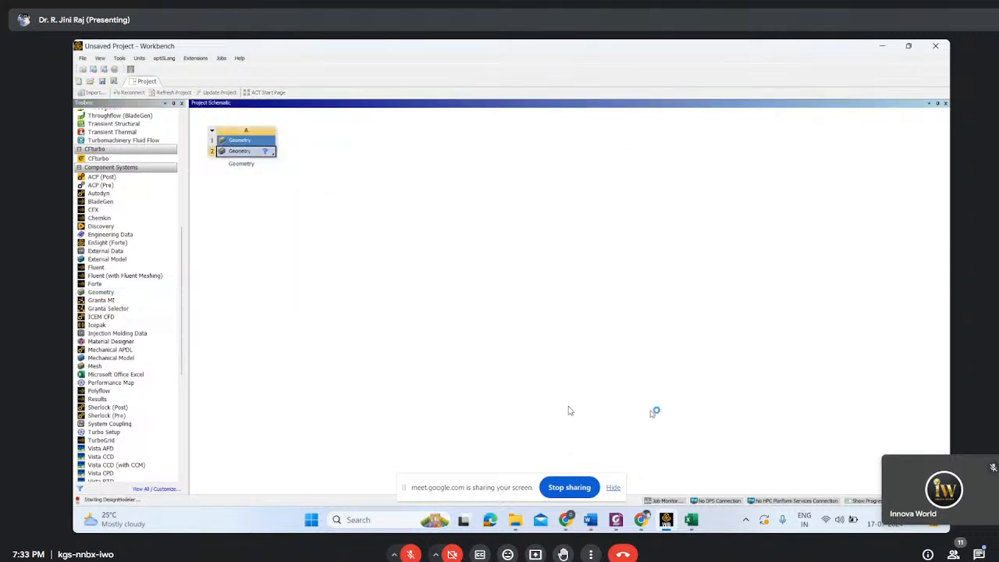
{"action": "mouse_move", "coordinate": [611, 517]}
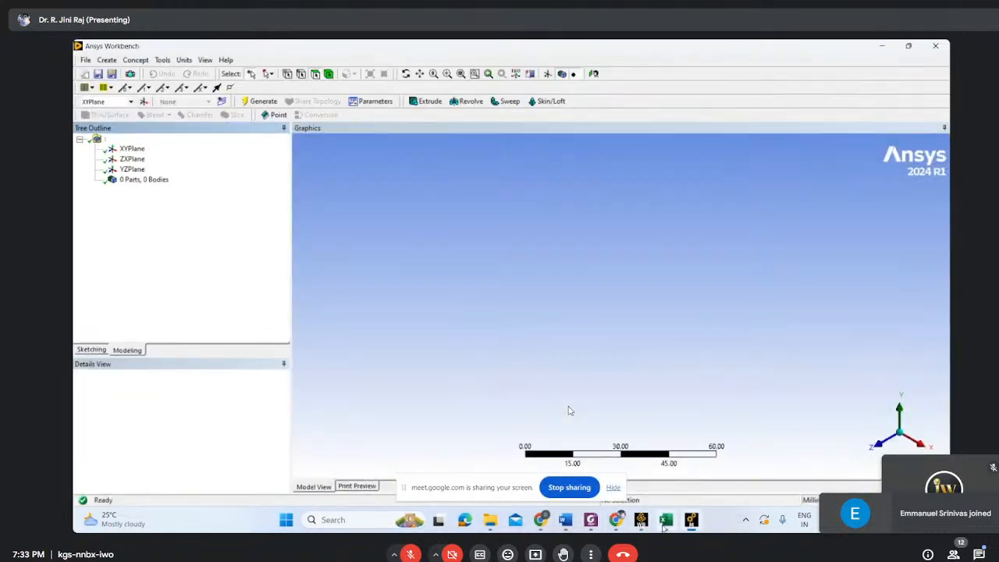
Switch to Excel and set the X coordinate of point 81, cell C82 on Sheet1, to 0
{"action": "left_click", "coordinate": [667, 527]}
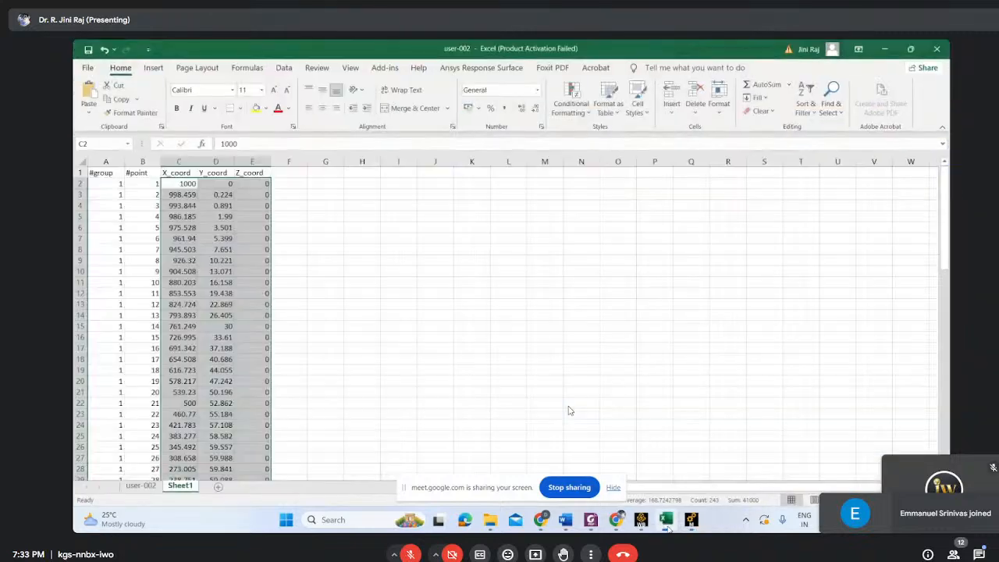
{"action": "scroll", "coordinate": [390, 435], "scroll_direction": "down", "scroll_amount": 13}
{"action": "scroll", "coordinate": [406, 448], "scroll_direction": "down", "scroll_amount": 7}
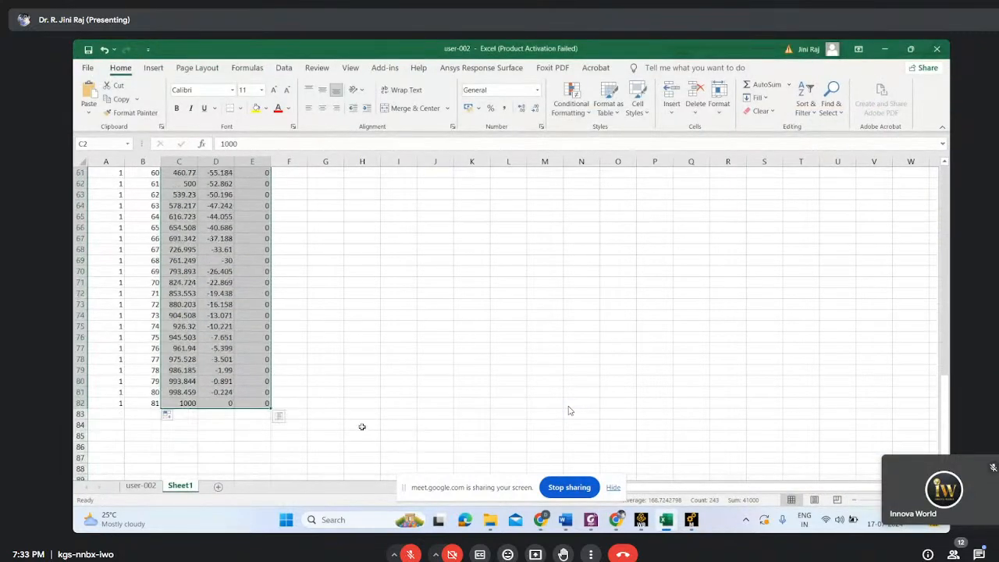
{"action": "left_click_drag", "start_coordinate": [945, 328], "coordinate": [946, 169]}
{"action": "left_click", "coordinate": [434, 276]}
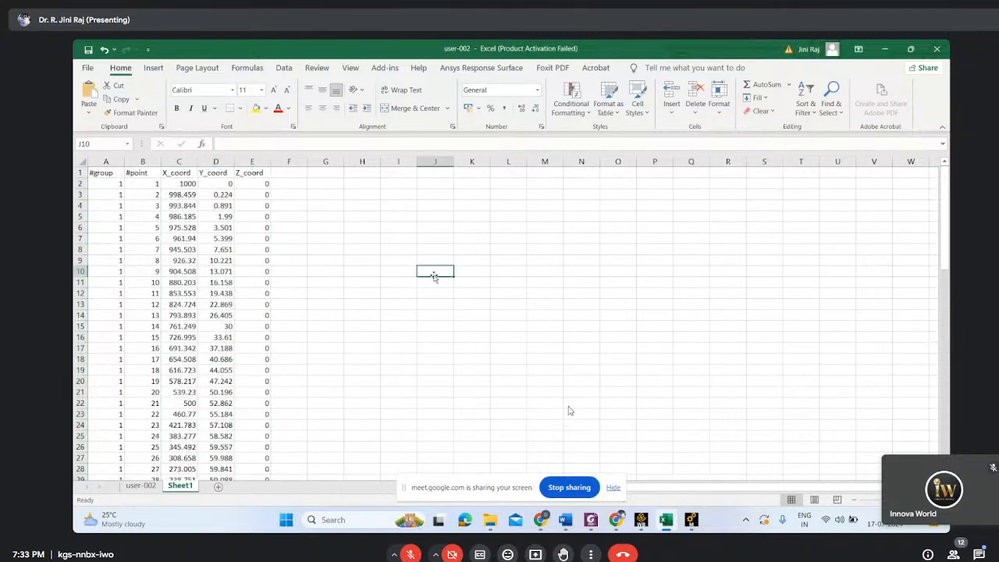
{"action": "left_click", "coordinate": [186, 185]}
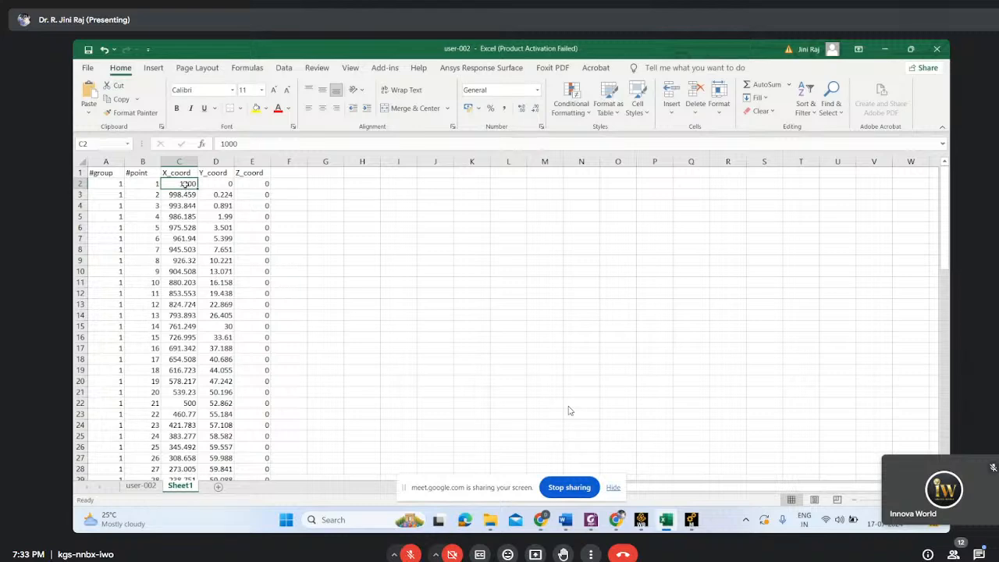
{"action": "scroll", "coordinate": [226, 214], "scroll_direction": "down", "scroll_amount": 20}
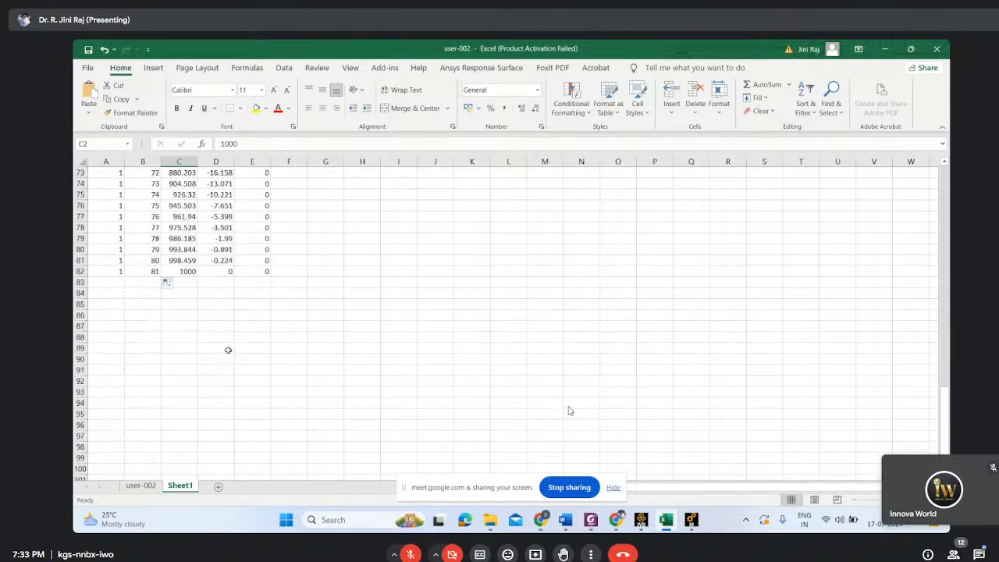
{"action": "left_click", "coordinate": [191, 271]}
{"action": "left_click", "coordinate": [396, 315]}
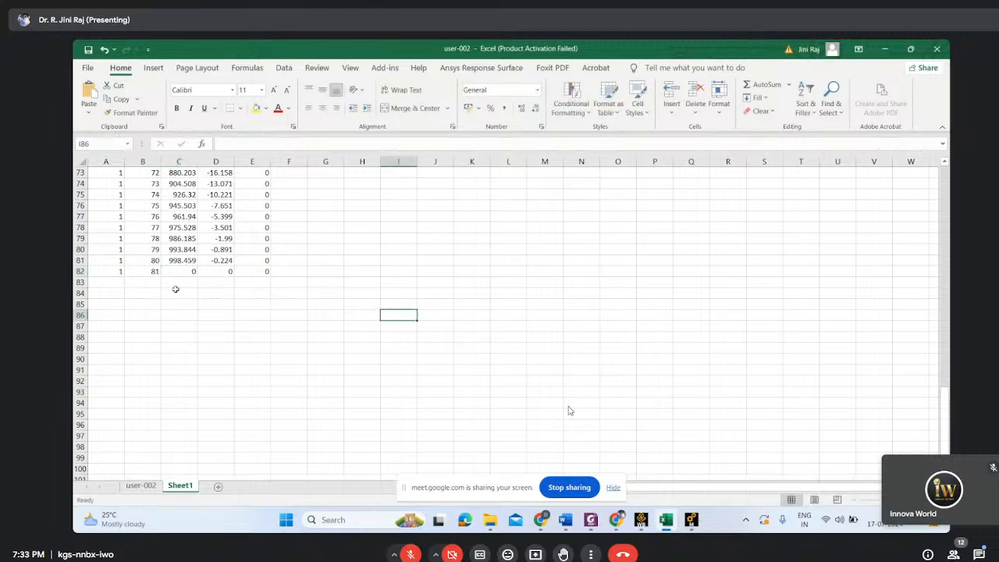
Copy the complete coordinate range A2:E82 on Sheet1, from point 1 through point 81
{"action": "scroll", "coordinate": [380, 337], "scroll_direction": "up", "scroll_amount": 20}
{"action": "scroll", "coordinate": [380, 336], "scroll_direction": "up", "scroll_amount": 2}
{"action": "mouse_move", "coordinate": [101, 185]}
{"action": "left_mouse_down"}
{"action": "mouse_move", "coordinate": [149, 195]}
{"action": "mouse_move", "coordinate": [268, 476]}
{"action": "mouse_move", "coordinate": [249, 456]}
{"action": "left_mouse_up"}
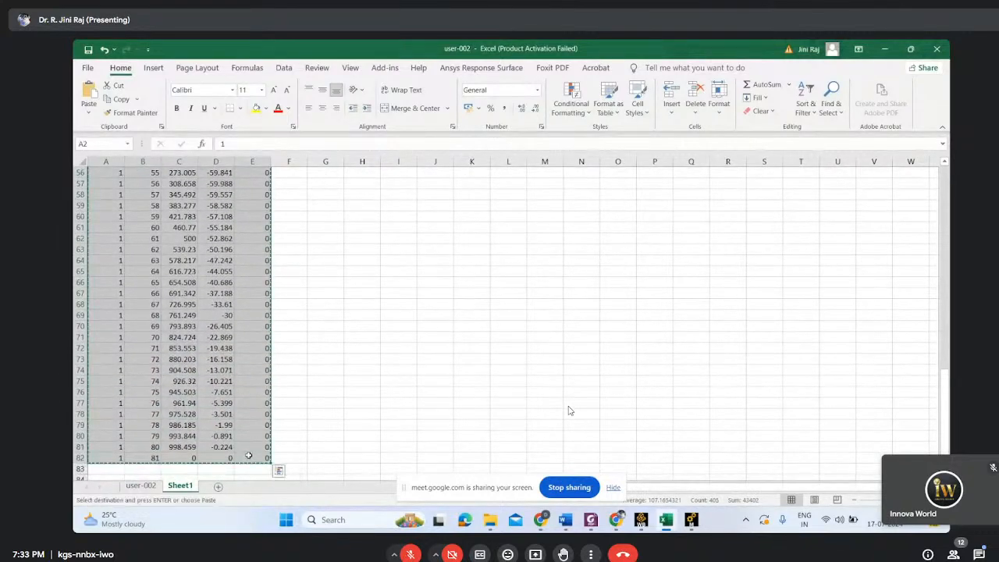
Paste the copied coordinates into the desktop text file New Text Document (3), save it and close it
{"action": "left_click", "coordinate": [885, 49]}
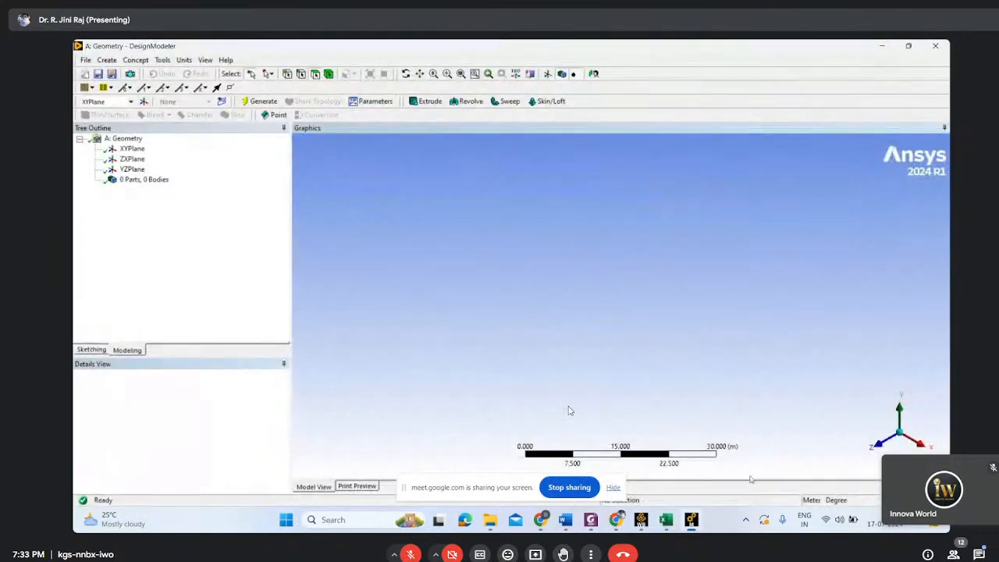
{"action": "left_click", "coordinate": [881, 47]}
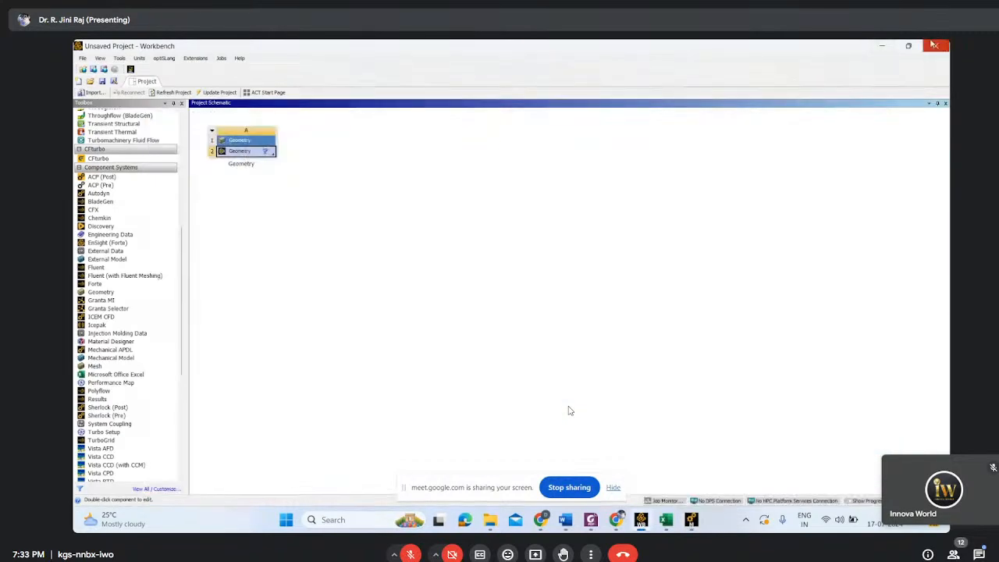
{"action": "left_click", "coordinate": [882, 45]}
{"action": "double_click", "coordinate": [442, 69]}
{"action": "key", "text": "ctrl+v"}
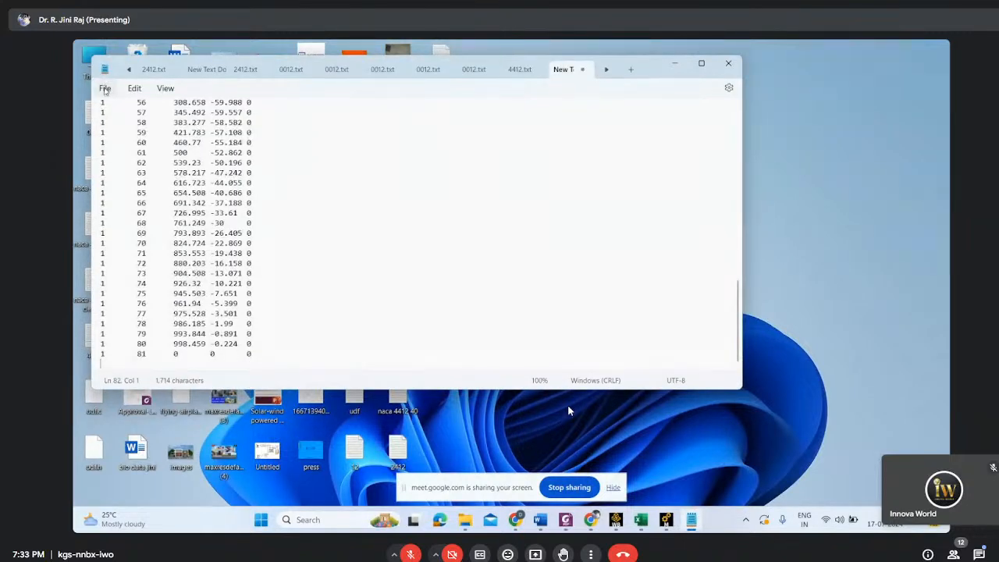
{"action": "left_click", "coordinate": [105, 88]}
{"action": "left_click", "coordinate": [112, 163]}
{"action": "scroll", "coordinate": [349, 289], "scroll_direction": "up", "scroll_amount": 18}
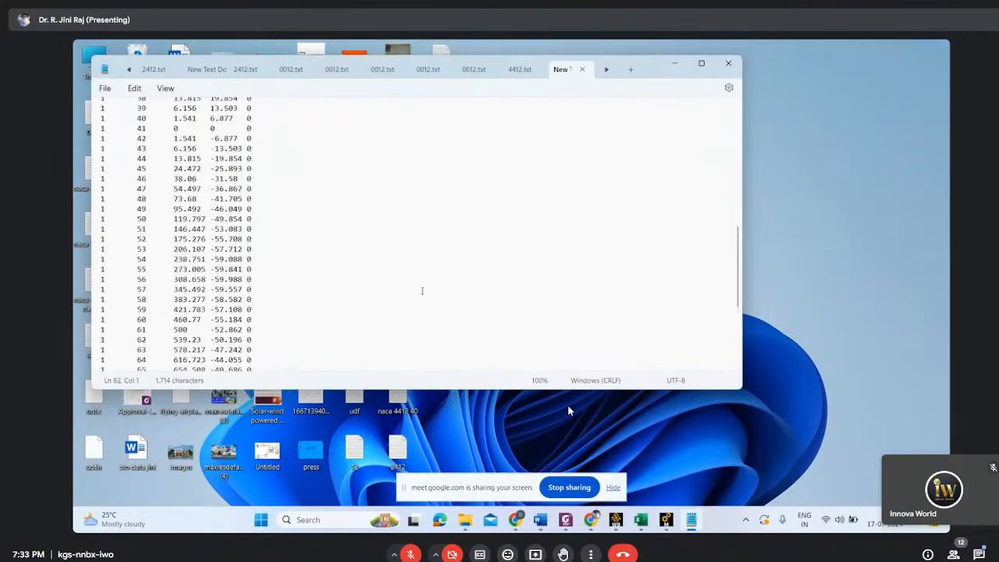
{"action": "left_click", "coordinate": [729, 63]}
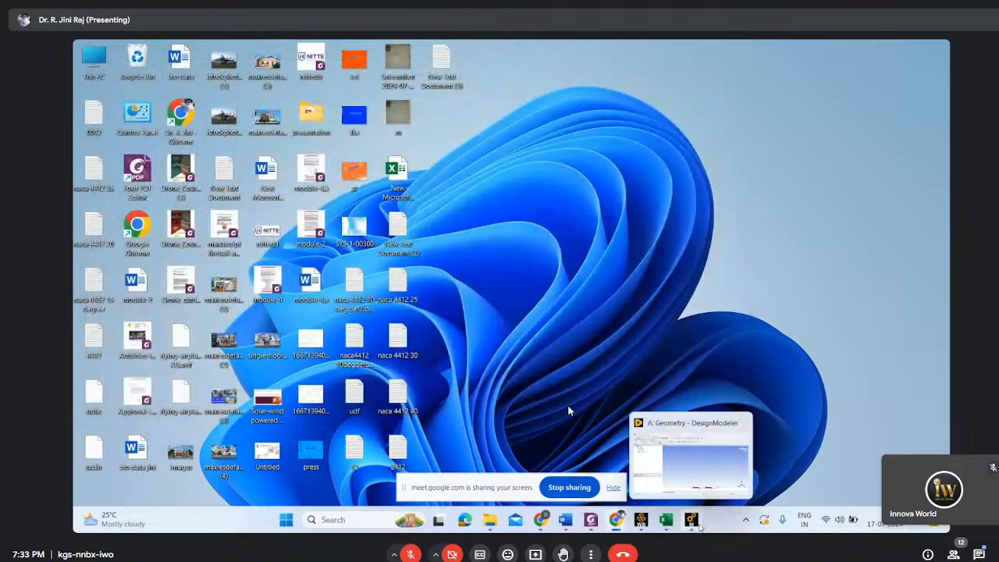
Switch to DesignModeler and try to set up a 3D curve feature using the desktop coordinates file 0012
{"action": "left_click", "coordinate": [692, 520]}
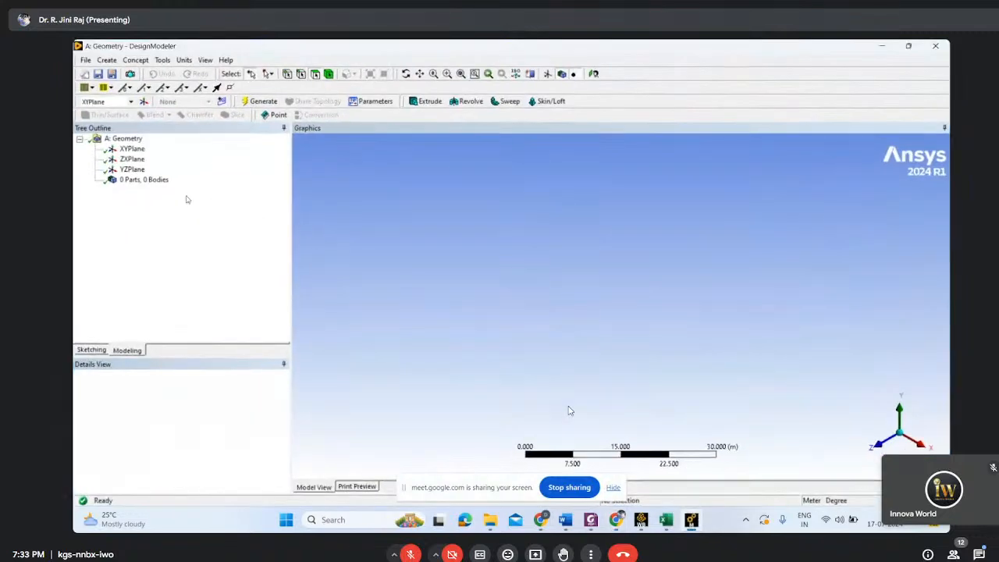
{"action": "left_click", "coordinate": [137, 60]}
{"action": "left_click", "coordinate": [149, 108]}
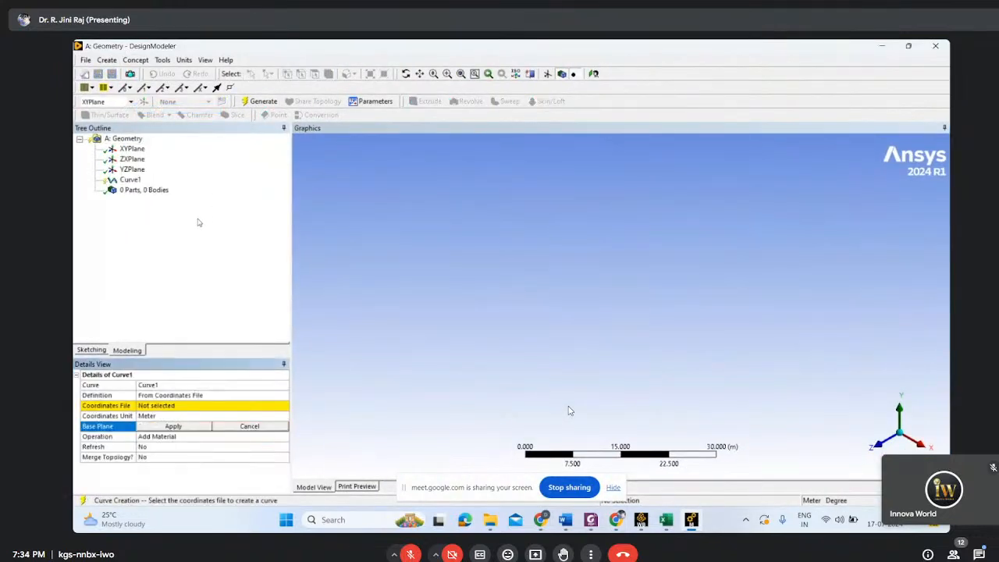
{"action": "left_click", "coordinate": [272, 406]}
{"action": "left_click", "coordinate": [283, 408]}
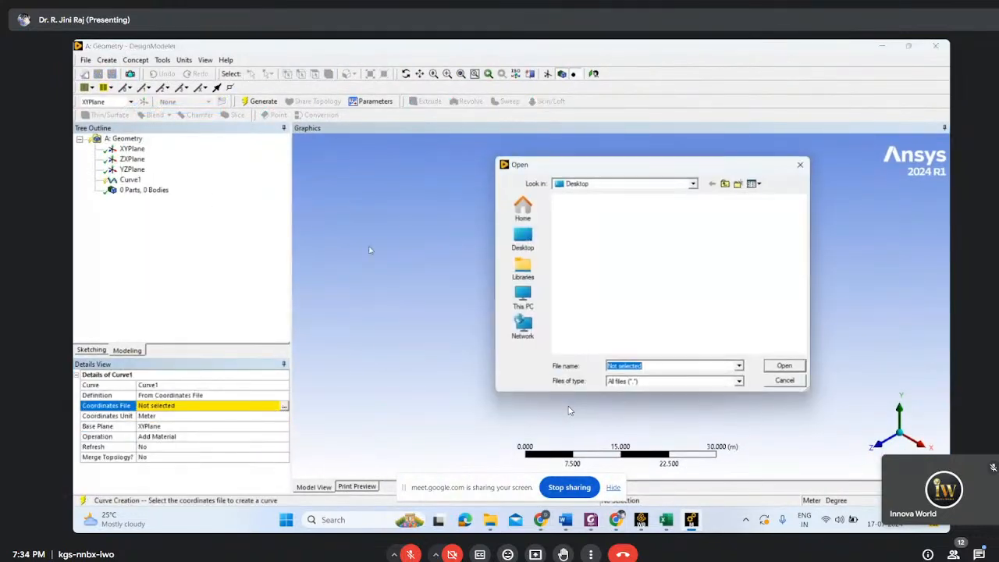
{"action": "left_click", "coordinate": [642, 231]}
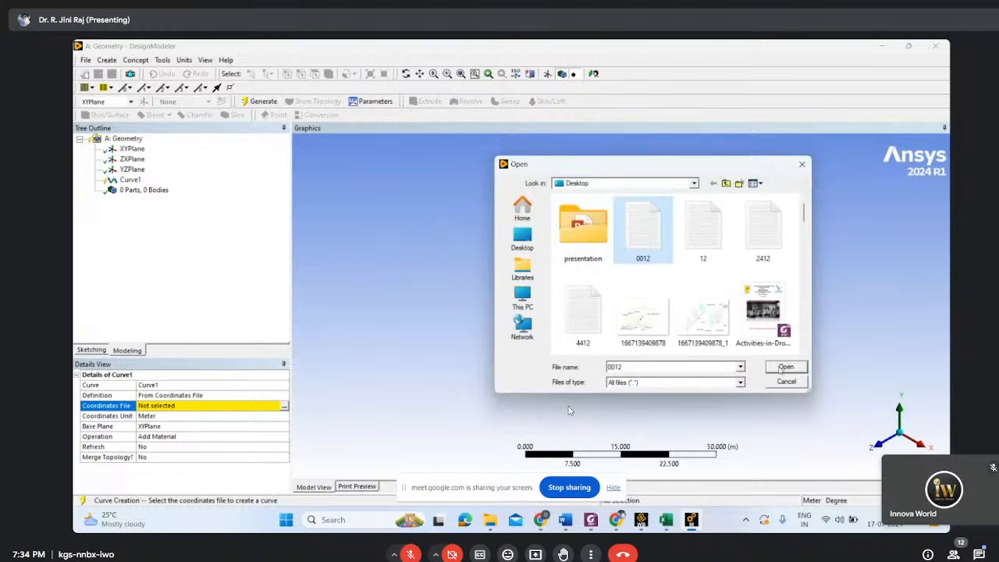
{"action": "left_click", "coordinate": [782, 368]}
{"action": "left_click", "coordinate": [557, 320]}
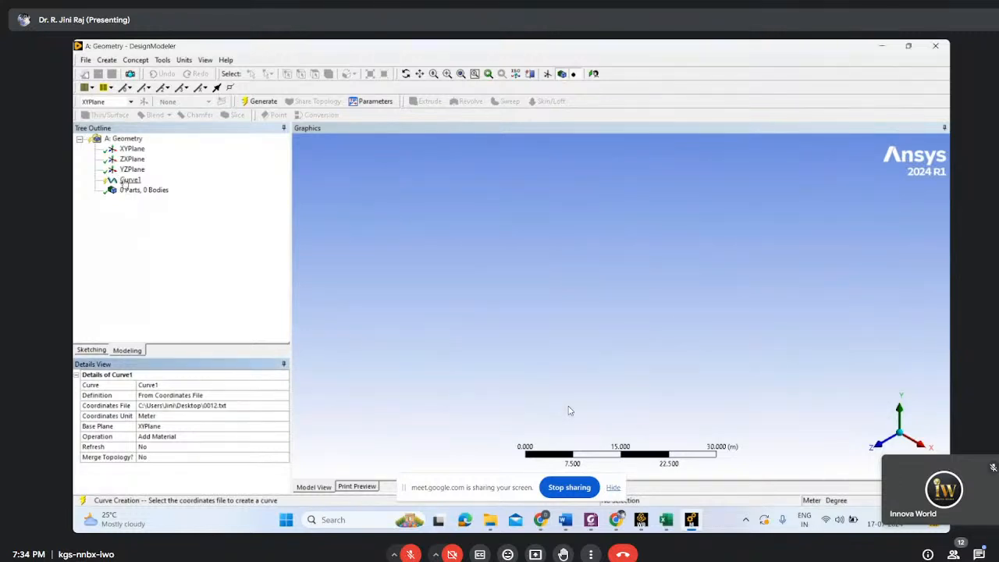
Delete the curve feature Curve1 from the model tree
{"action": "right_click", "coordinate": [130, 180]}
{"action": "left_click", "coordinate": [149, 187]}
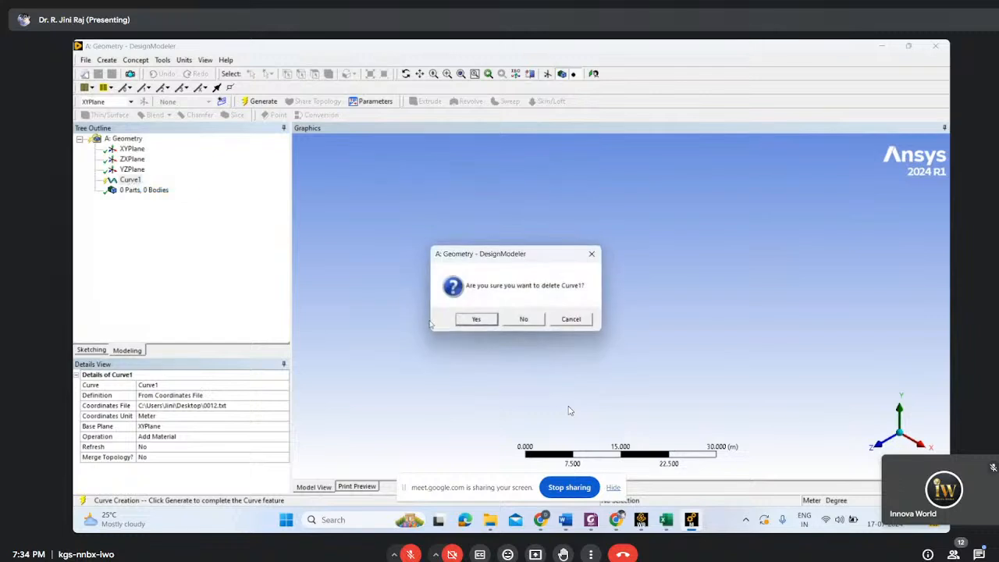
{"action": "left_click", "coordinate": [476, 321]}
Try to generate a construction point feature from the desktop coordinates file 0012
{"action": "left_click", "coordinate": [107, 60]}
{"action": "left_click", "coordinate": [119, 276]}
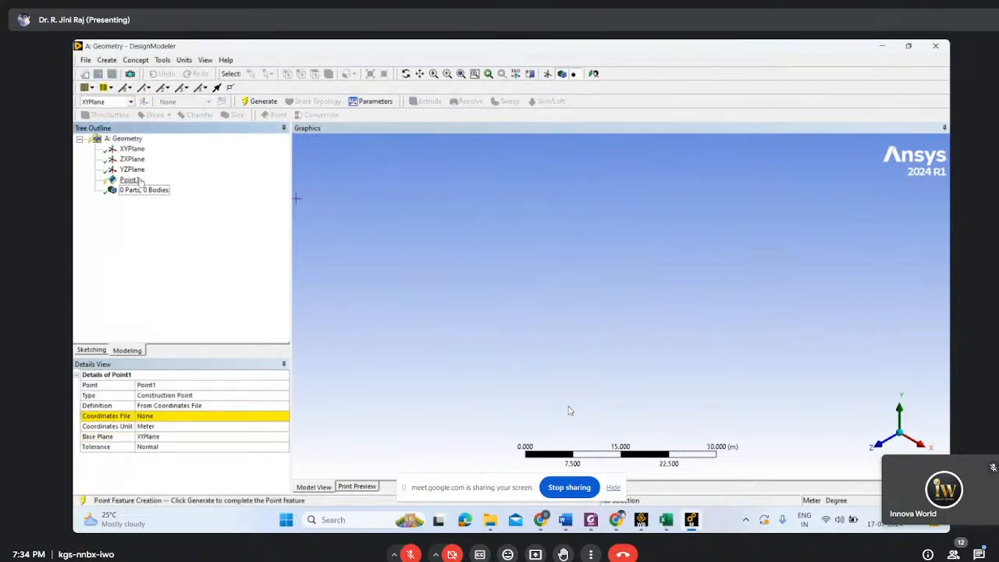
{"action": "left_click", "coordinate": [285, 416]}
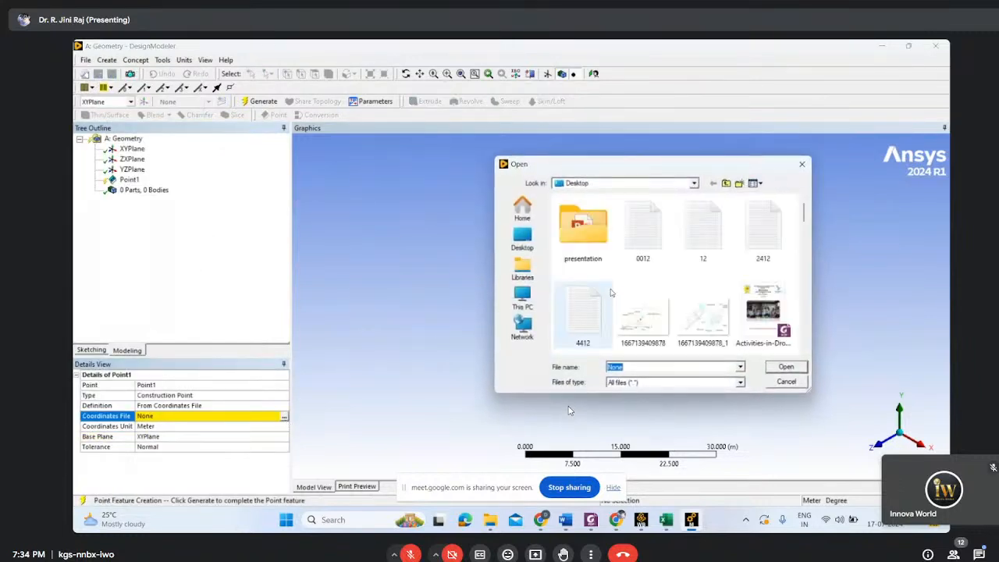
{"action": "left_click", "coordinate": [783, 372]}
{"action": "left_click", "coordinate": [260, 102]}
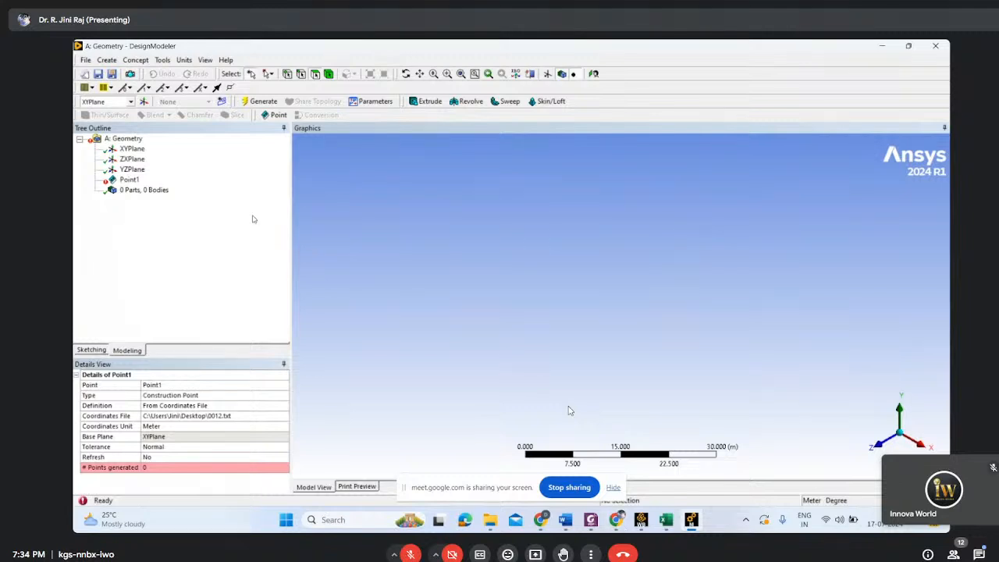
Delete the point feature Point1 from the model tree
{"action": "right_click", "coordinate": [130, 186]}
{"action": "left_click", "coordinate": [156, 277]}
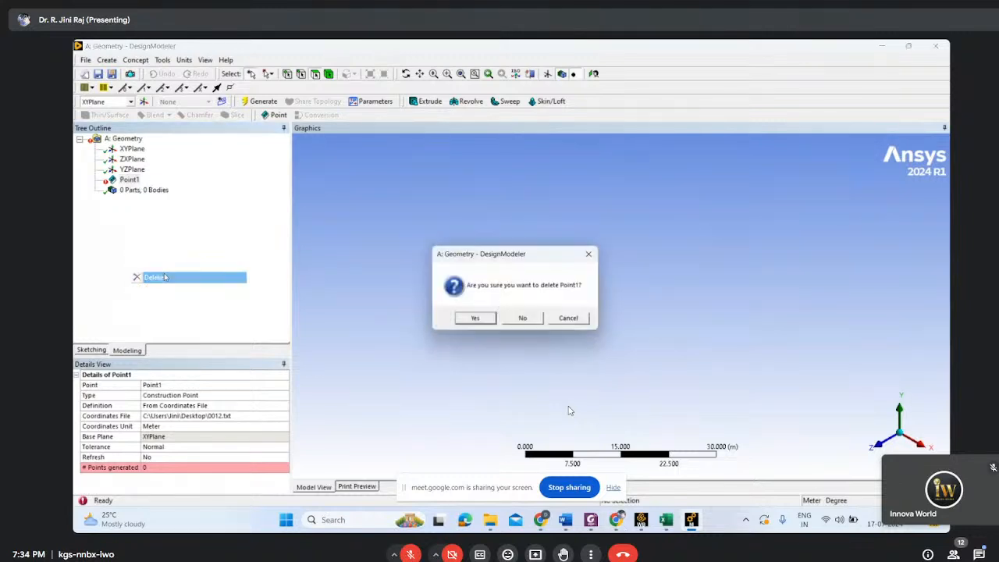
{"action": "left_click", "coordinate": [475, 321]}
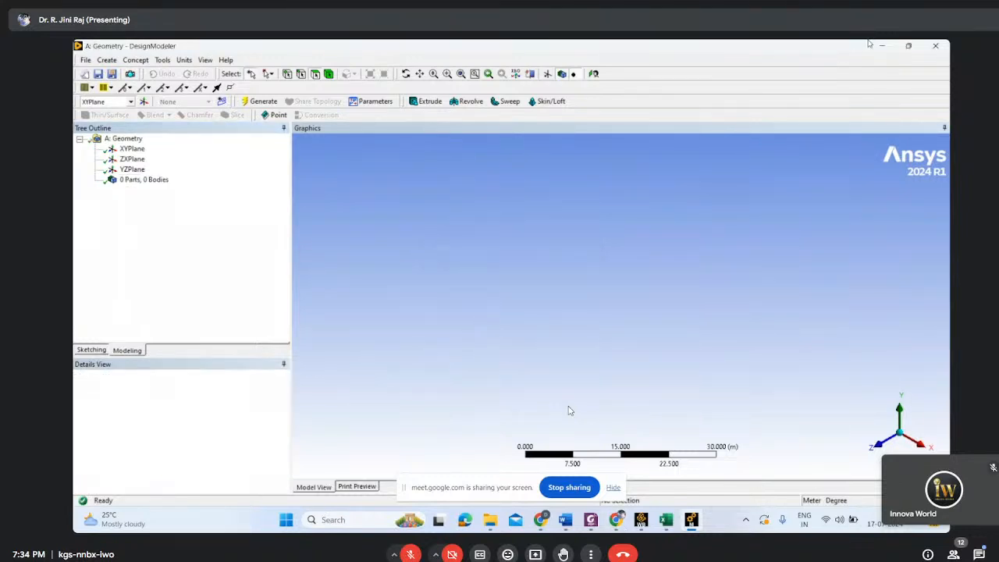
Switch to the desktop, check the coordinate format in the text file naca 4412 20, and close it
{"action": "left_click", "coordinate": [881, 45]}
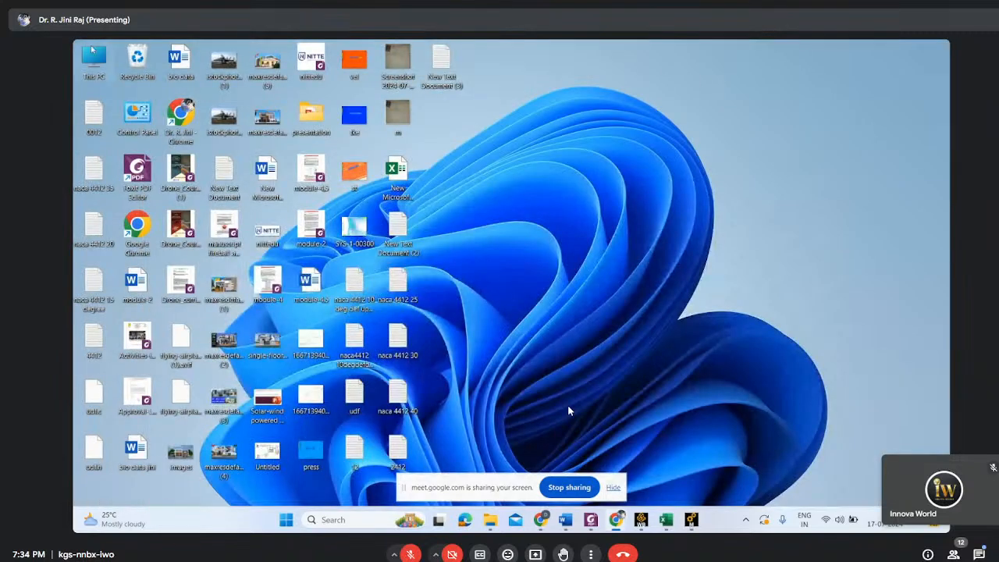
{"action": "double_click", "coordinate": [94, 227]}
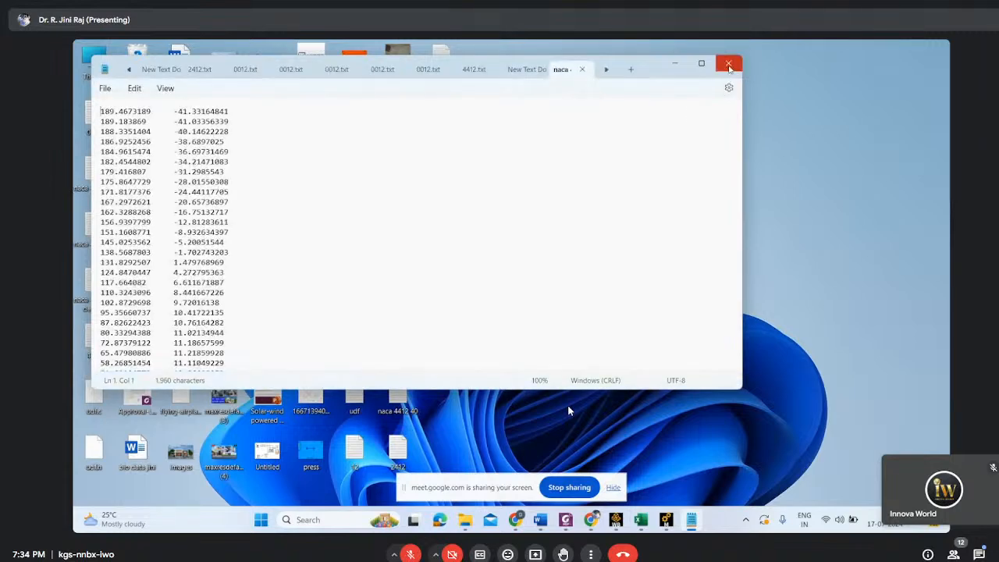
{"action": "left_click", "coordinate": [730, 68]}
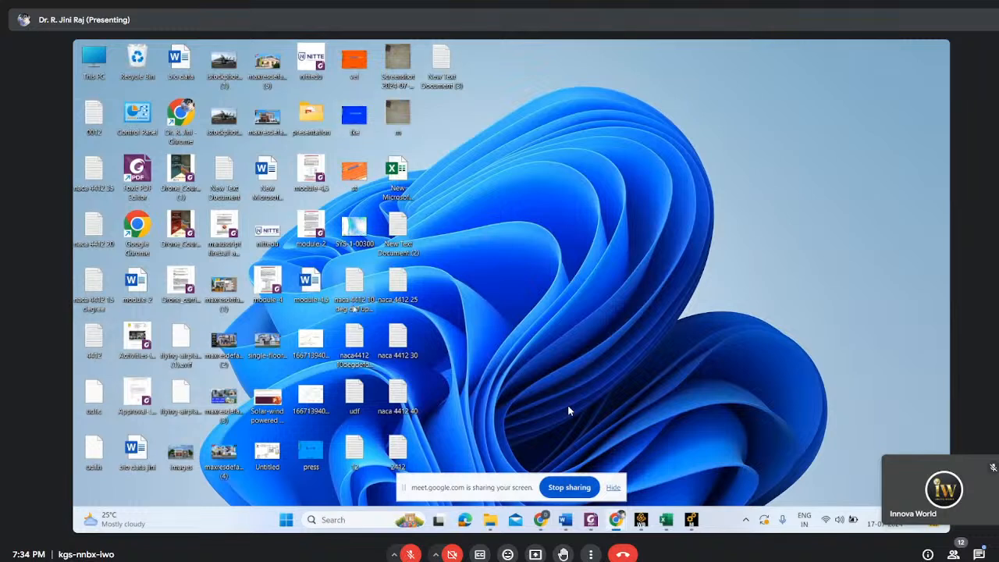
Open the text file 12, review its coordinate list from point 1 through point 81, and close it
{"action": "double_click", "coordinate": [355, 451]}
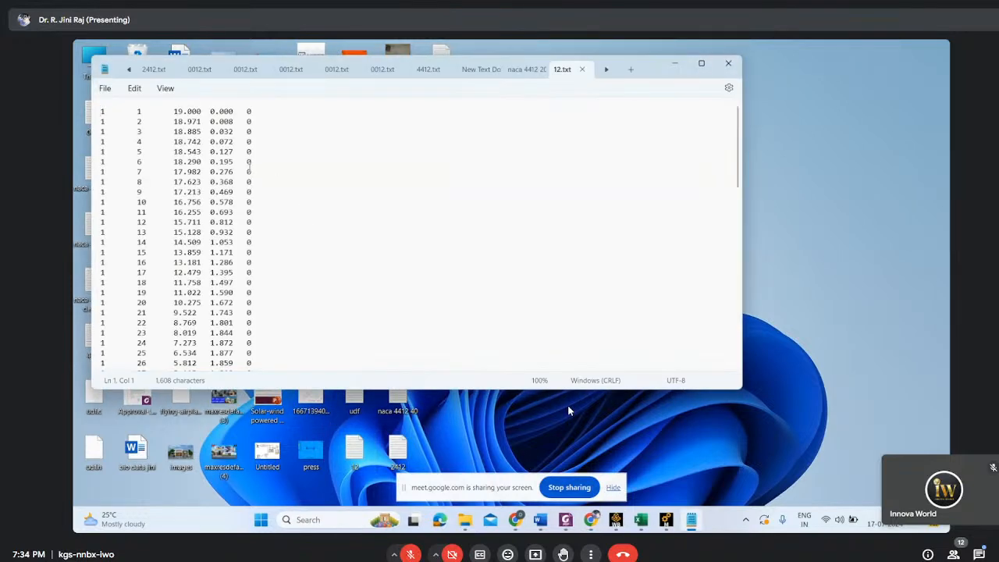
{"action": "scroll", "coordinate": [269, 248], "scroll_direction": "down", "scroll_amount": 15}
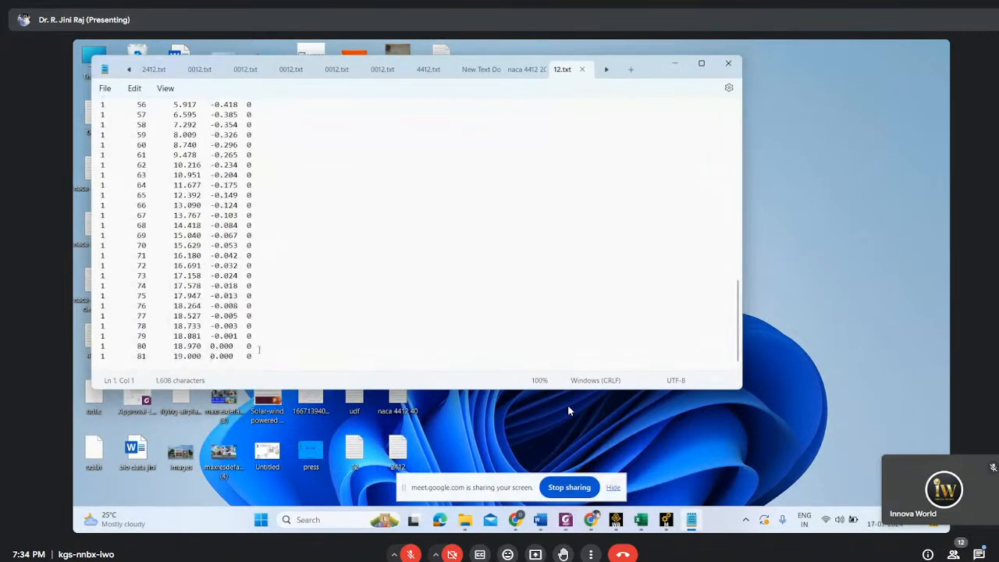
{"action": "left_click_drag", "start_coordinate": [262, 356], "coordinate": [76, 46]}
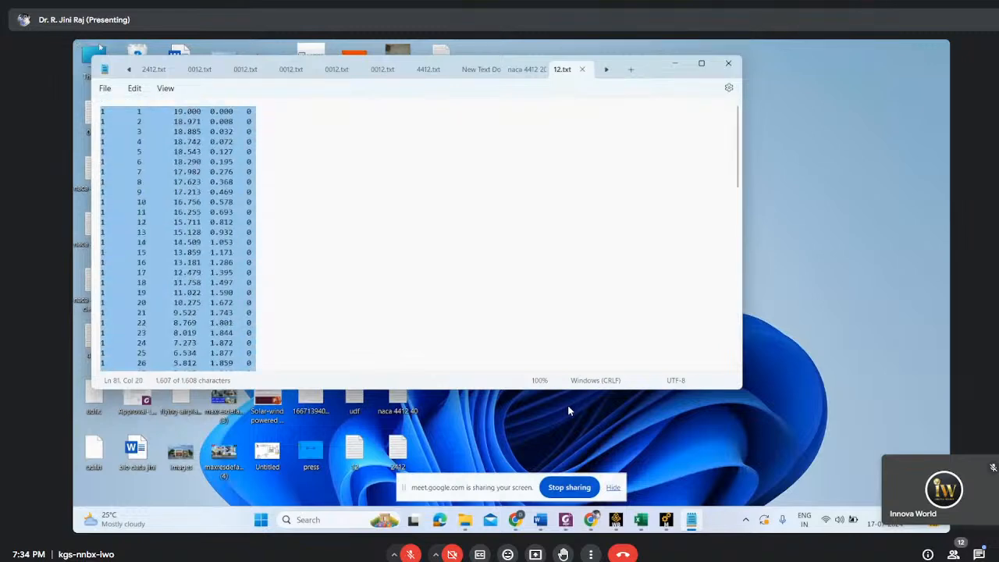
{"action": "left_click", "coordinate": [728, 62]}
Switch to DesignModeler and generate a construction point feature from the desktop coordinates file 12
{"action": "left_click", "coordinate": [665, 520]}
{"action": "left_click", "coordinate": [690, 520]}
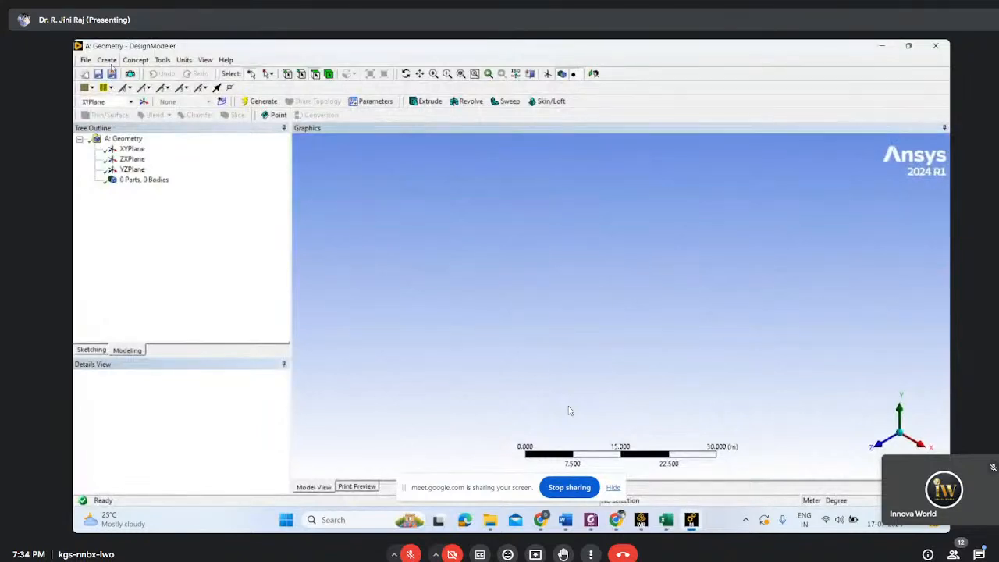
{"action": "left_click", "coordinate": [109, 62]}
{"action": "left_click", "coordinate": [124, 275]}
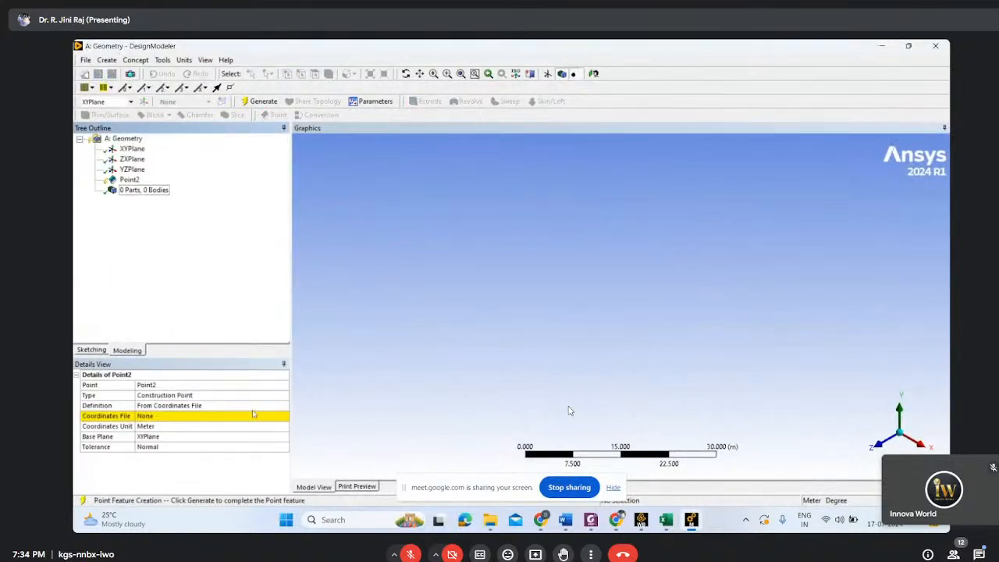
{"action": "left_click", "coordinate": [284, 417]}
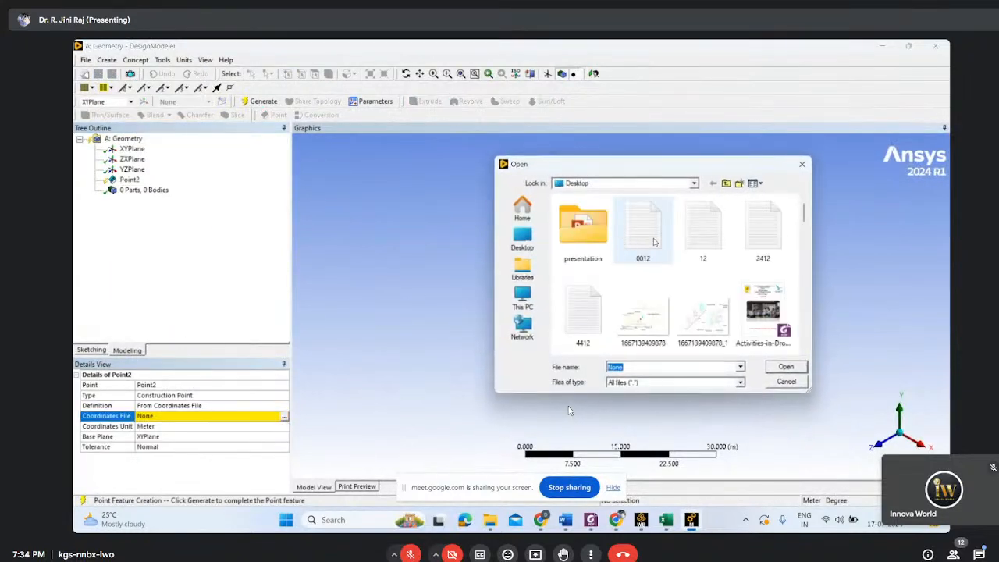
{"action": "left_click", "coordinate": [703, 232]}
{"action": "left_click", "coordinate": [786, 369]}
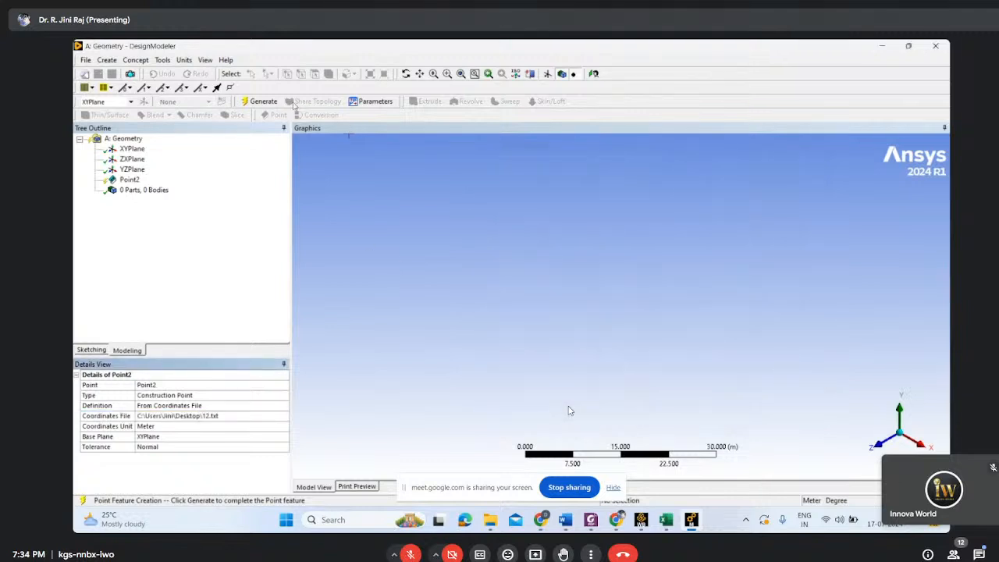
{"action": "left_click", "coordinate": [262, 101]}
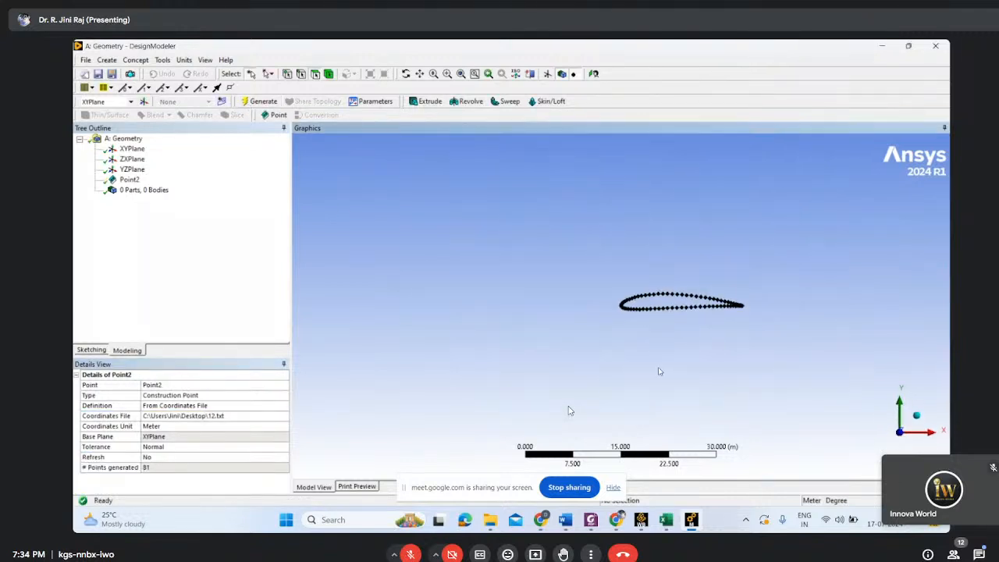
Create and generate a new plane based on XYPlane
{"action": "right_click", "coordinate": [132, 180]}
{"action": "left_click", "coordinate": [144, 102]}
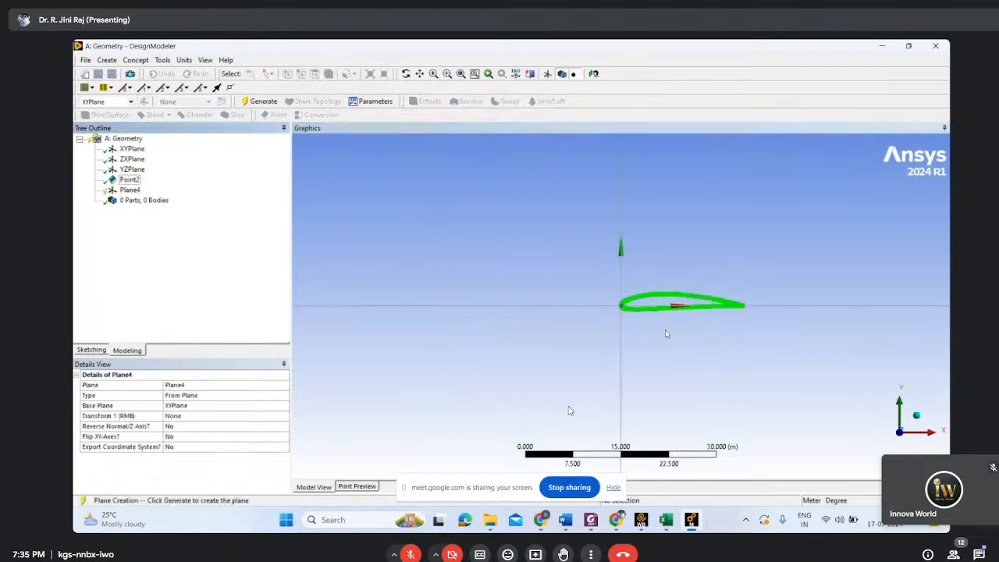
{"action": "left_click", "coordinate": [261, 101]}
{"action": "scroll", "coordinate": [593, 328], "scroll_direction": "up", "scroll_amount": 3}
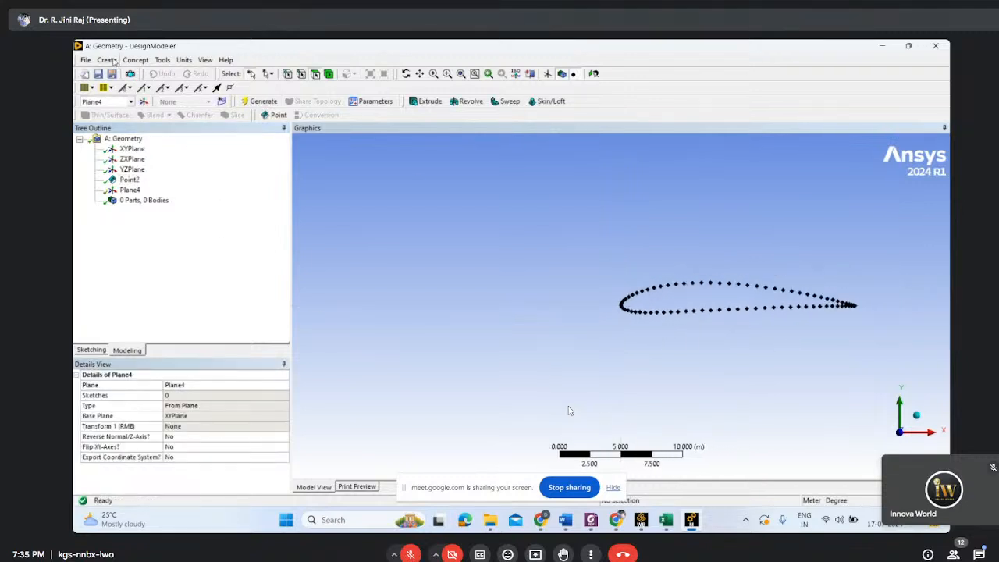
Start a Lines From Points feature at the airfoil's trailing edge, selecting the points as a chain instead of pairs
{"action": "left_click", "coordinate": [110, 60]}
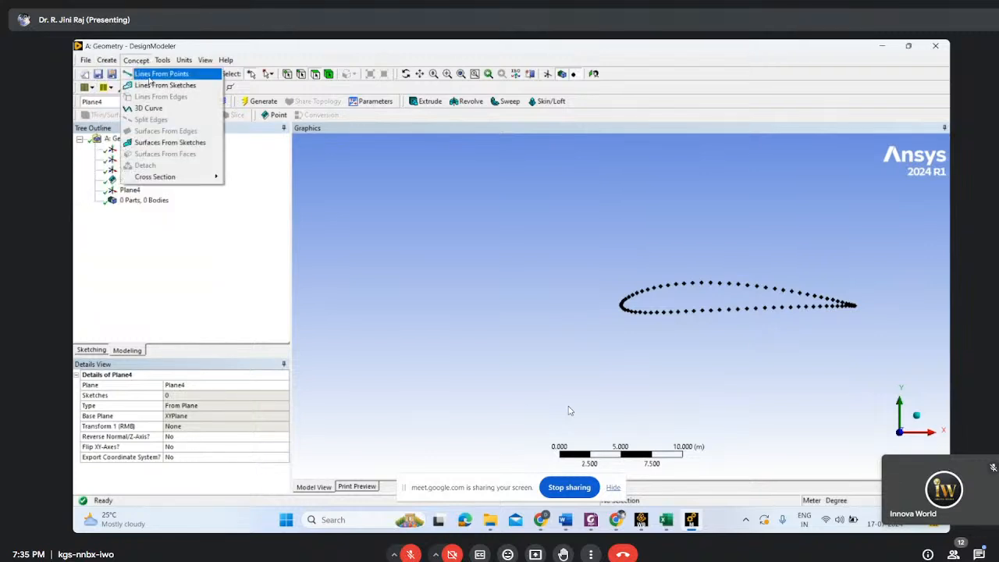
{"action": "left_click", "coordinate": [152, 74]}
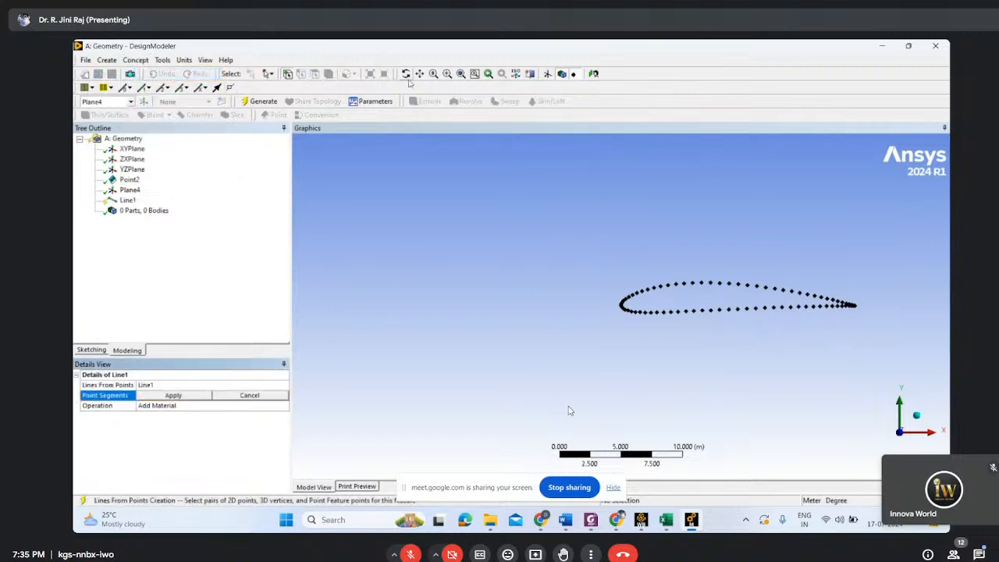
{"action": "left_click", "coordinate": [449, 73]}
{"action": "left_click_drag", "start_coordinate": [579, 247], "coordinate": [923, 367]}
{"action": "left_click_drag", "start_coordinate": [640, 230], "coordinate": [883, 456]}
{"action": "left_click_drag", "start_coordinate": [447, 176], "coordinate": [656, 395]}
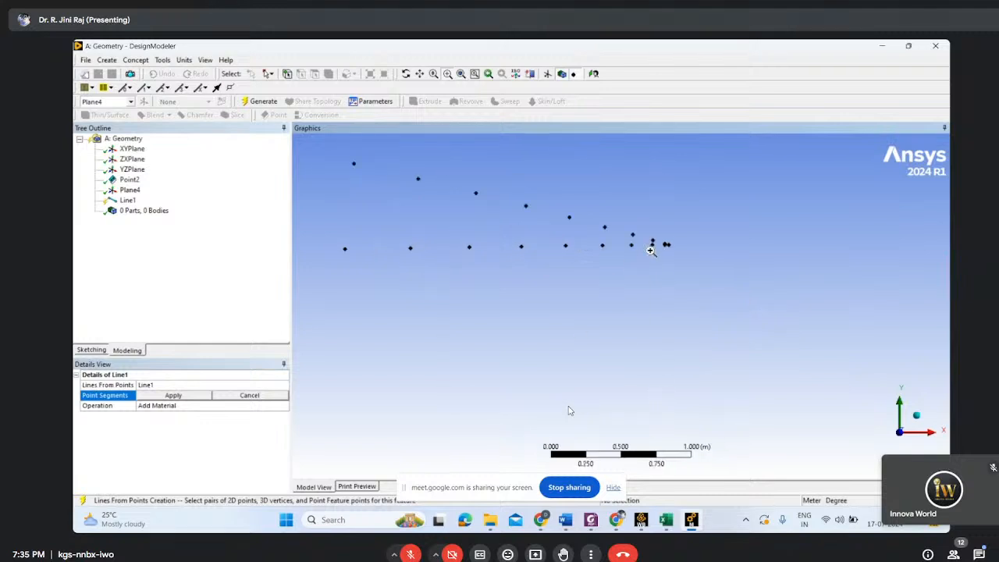
{"action": "left_click_drag", "start_coordinate": [632, 213], "coordinate": [729, 327]}
{"action": "left_click_drag", "start_coordinate": [409, 174], "coordinate": [562, 255]}
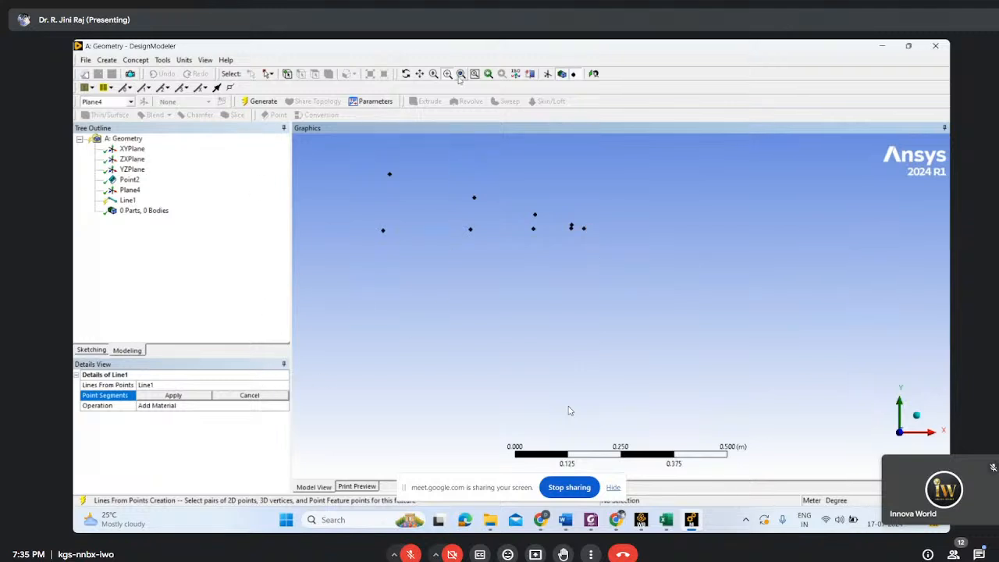
{"action": "left_click", "coordinate": [448, 75]}
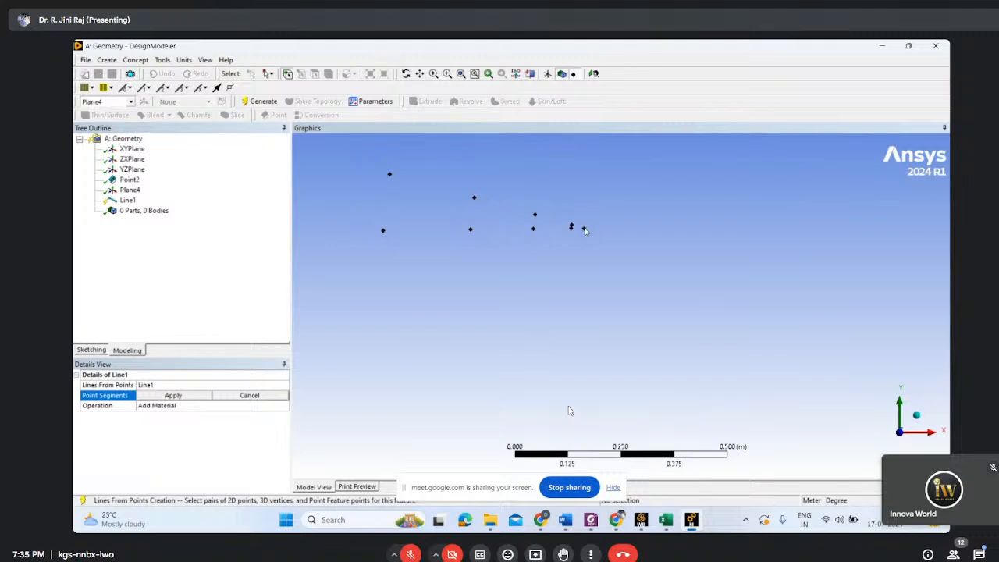
{"action": "right_click", "coordinate": [585, 231]}
{"action": "left_click", "coordinate": [605, 246]}
Chain the upper-surface points in order, starting at the trailing-edge tip and working forward along the rear of the airfoil
{"action": "left_click", "coordinate": [582, 229]}
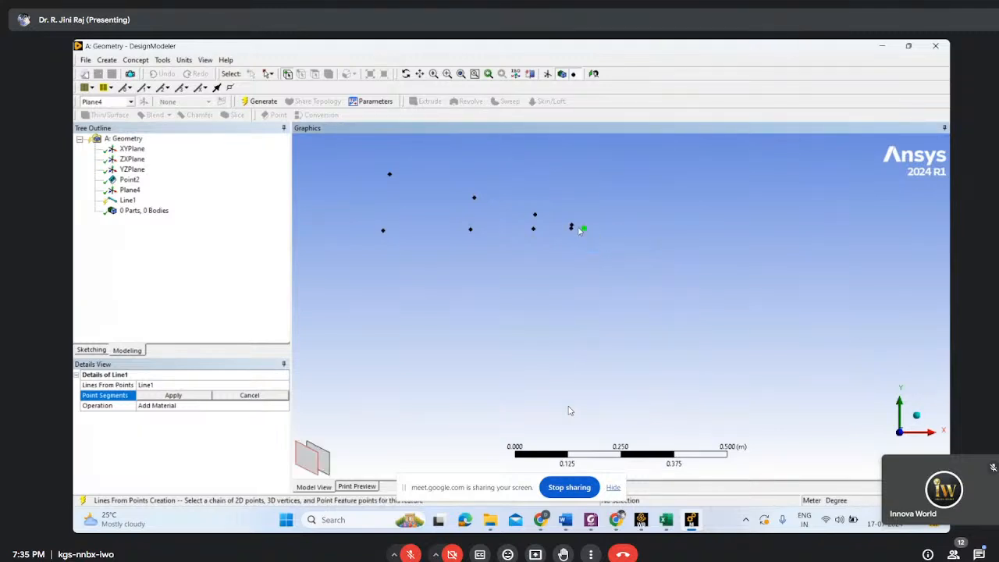
{"action": "left_click", "coordinate": [573, 226]}
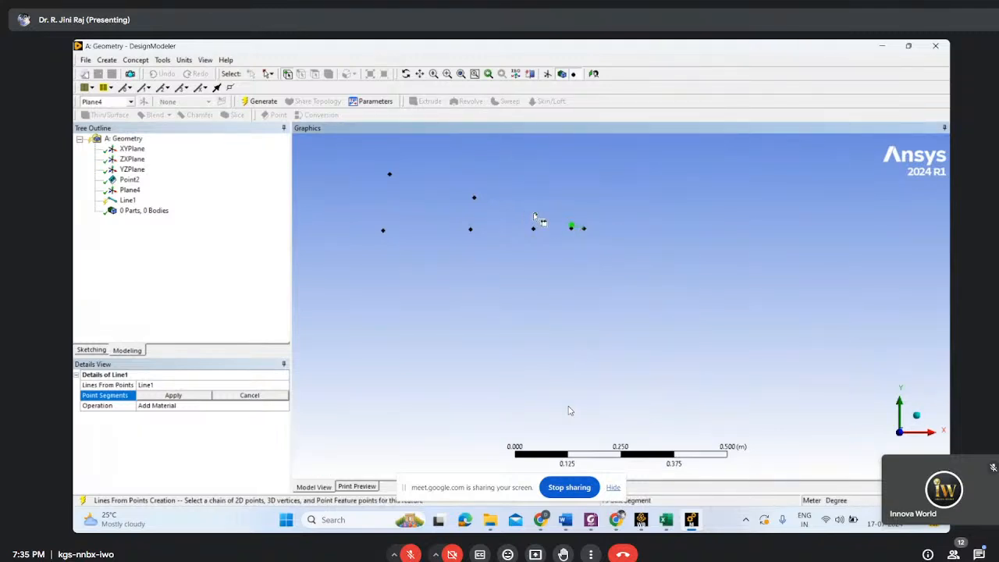
{"action": "left_click", "coordinate": [474, 198]}
{"action": "scroll", "coordinate": [401, 215], "scroll_direction": "down", "scroll_amount": 2}
{"action": "scroll", "coordinate": [400, 206], "scroll_direction": "down", "scroll_amount": 1}
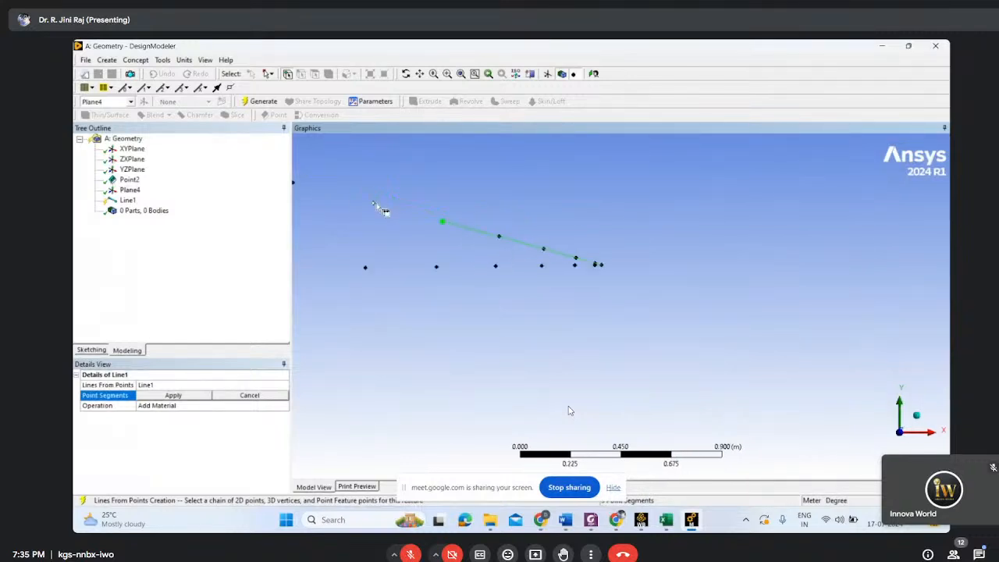
{"action": "scroll", "coordinate": [366, 210], "scroll_direction": "down", "scroll_amount": 1}
{"action": "scroll", "coordinate": [373, 218], "scroll_direction": "down", "scroll_amount": 1}
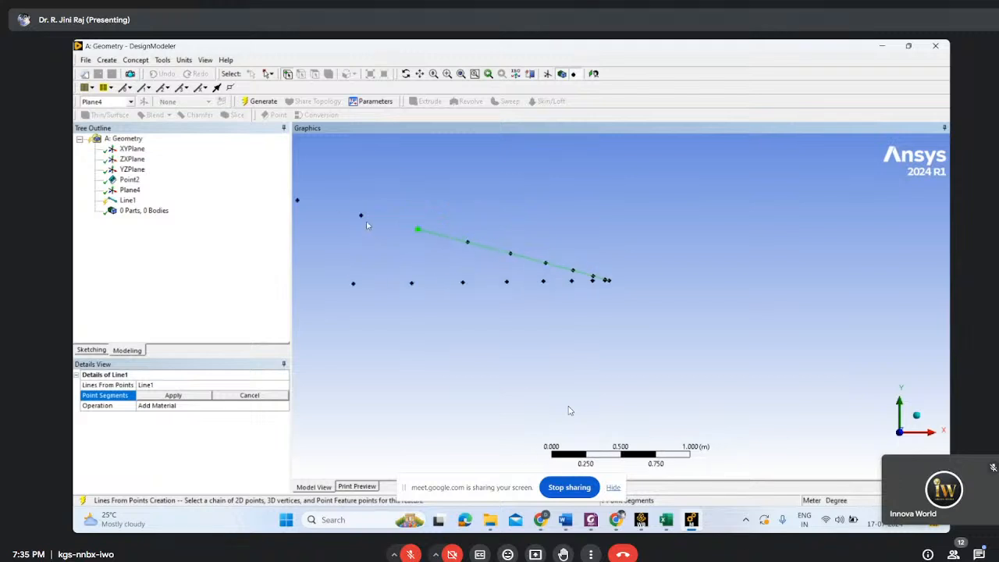
{"action": "scroll", "coordinate": [361, 230], "scroll_direction": "down", "scroll_amount": 1}
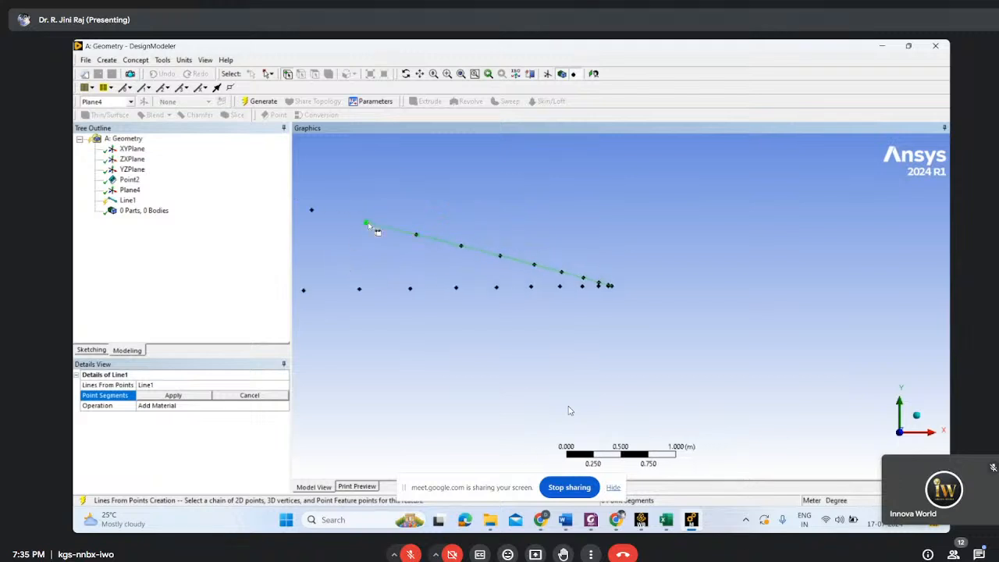
{"action": "scroll", "coordinate": [377, 231], "scroll_direction": "down", "scroll_amount": 1}
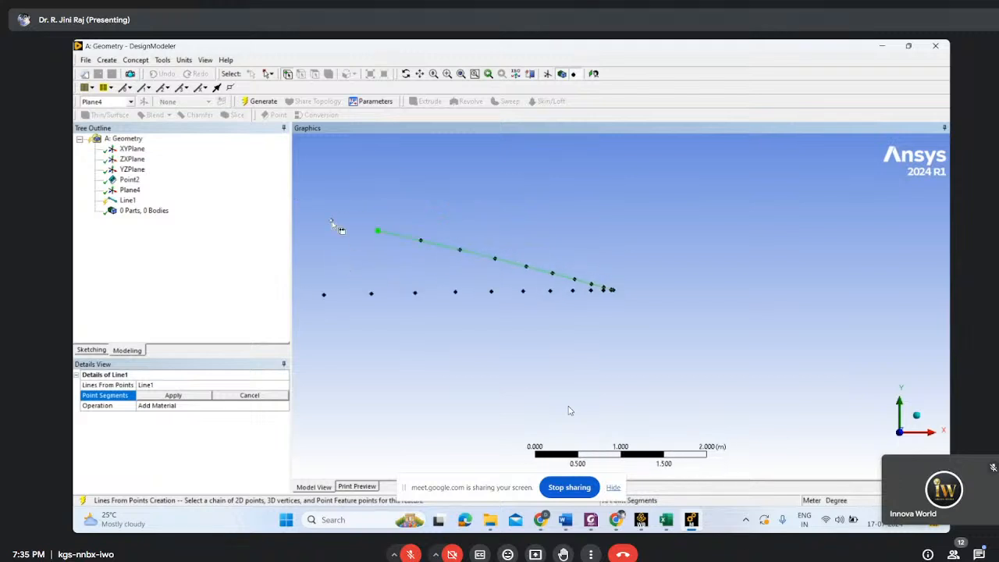
{"action": "scroll", "coordinate": [355, 262], "scroll_direction": "down", "scroll_amount": 1}
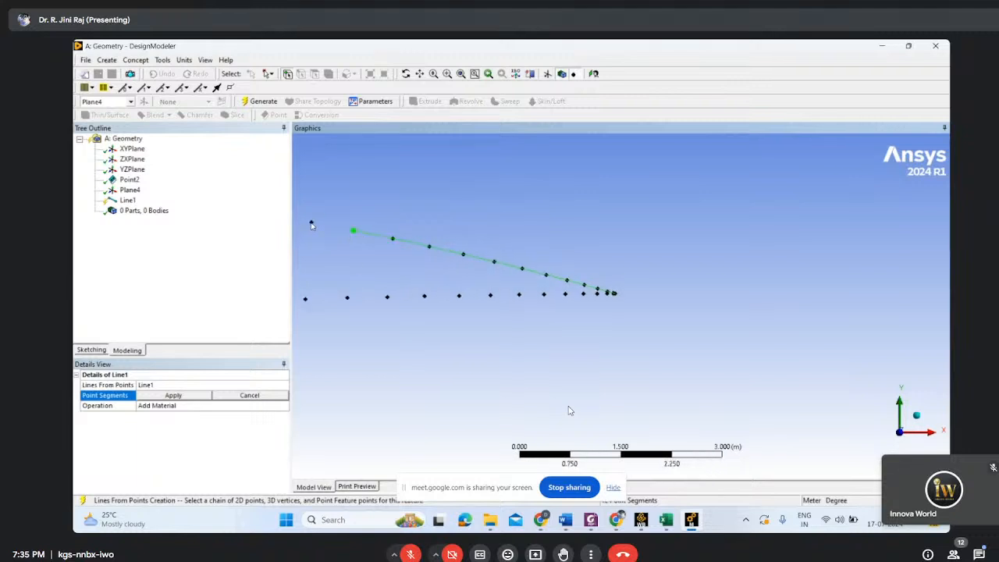
{"action": "scroll", "coordinate": [313, 228], "scroll_direction": "down", "scroll_amount": 1}
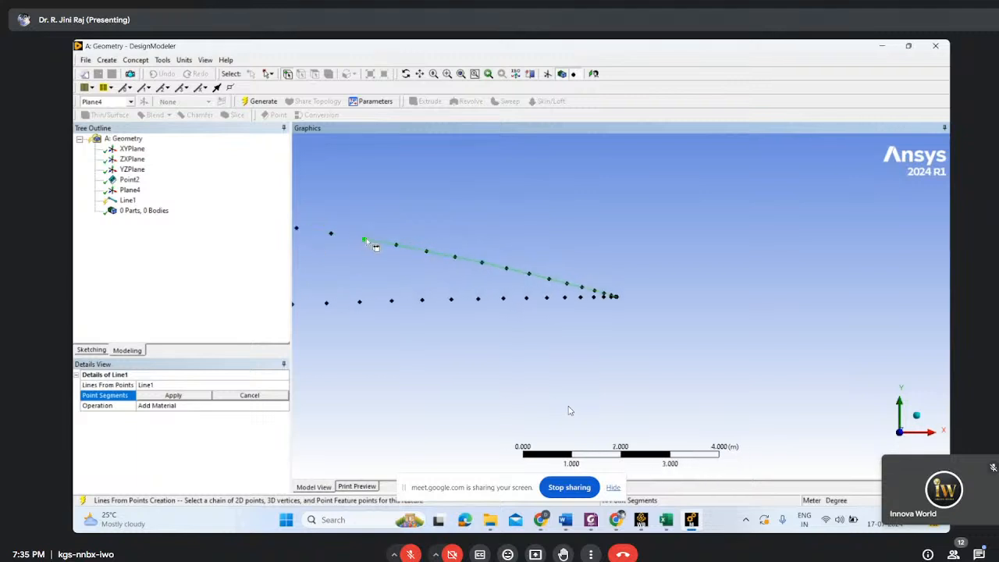
{"action": "scroll", "coordinate": [335, 237], "scroll_direction": "down", "scroll_amount": 1}
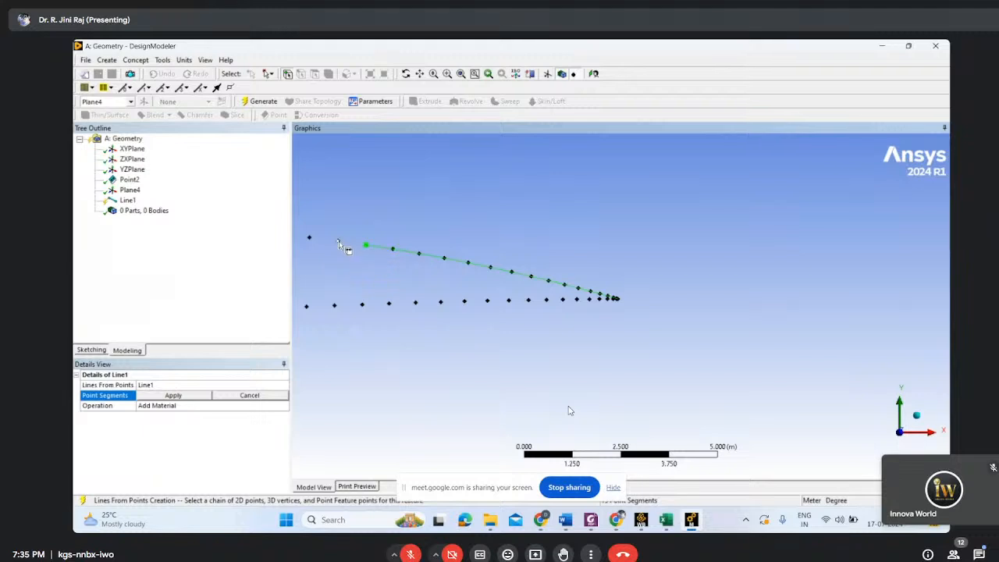
Extend the upper-surface chain point by point over the airfoil's crest toward the nose
{"action": "left_click", "coordinate": [337, 242]}
{"action": "scroll", "coordinate": [344, 250], "scroll_direction": "down", "scroll_amount": 2}
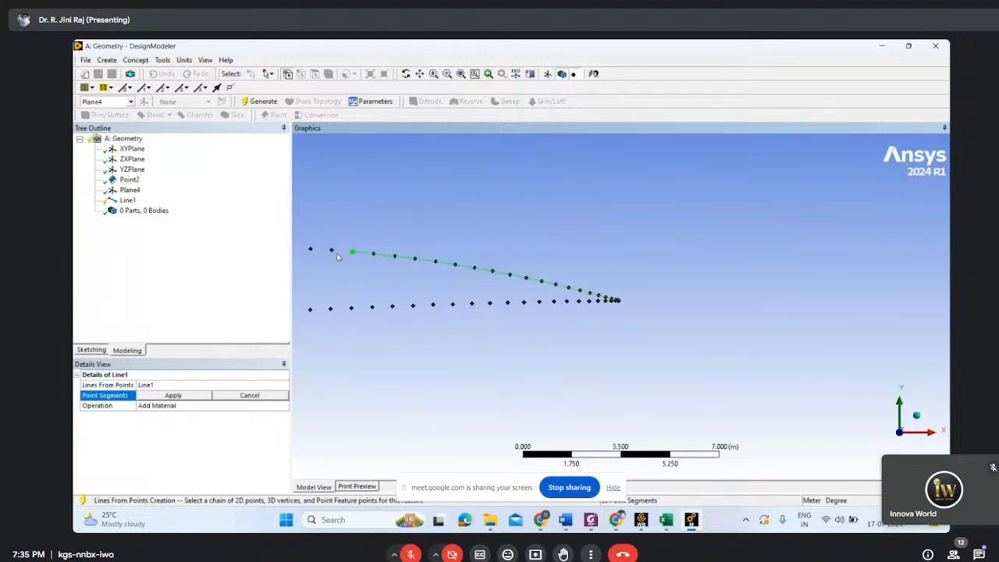
{"action": "scroll", "coordinate": [318, 275], "scroll_direction": "down", "scroll_amount": 1}
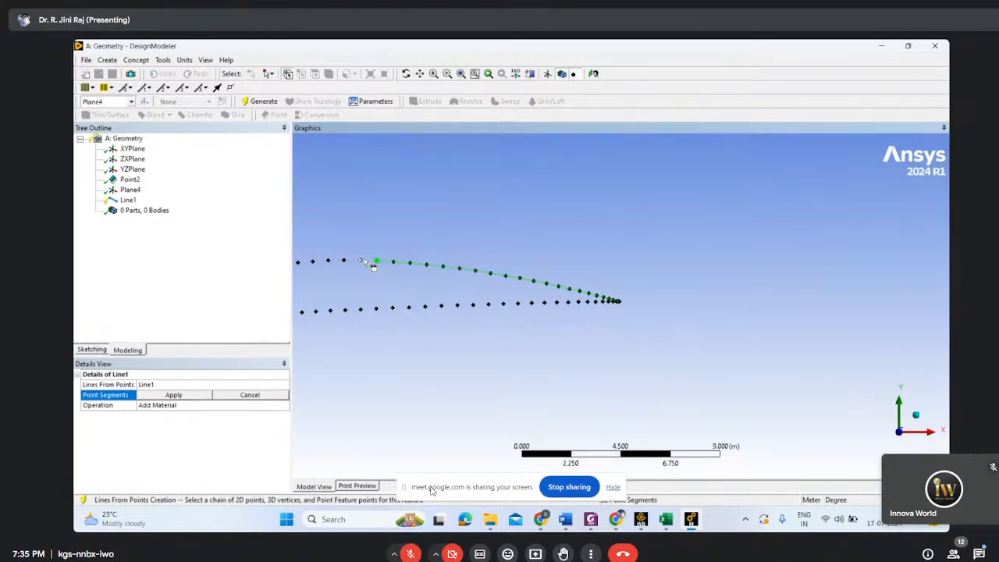
{"action": "left_click", "coordinate": [343, 261]}
{"action": "left_click", "coordinate": [328, 262]}
{"action": "scroll", "coordinate": [306, 269], "scroll_direction": "down", "scroll_amount": 1}
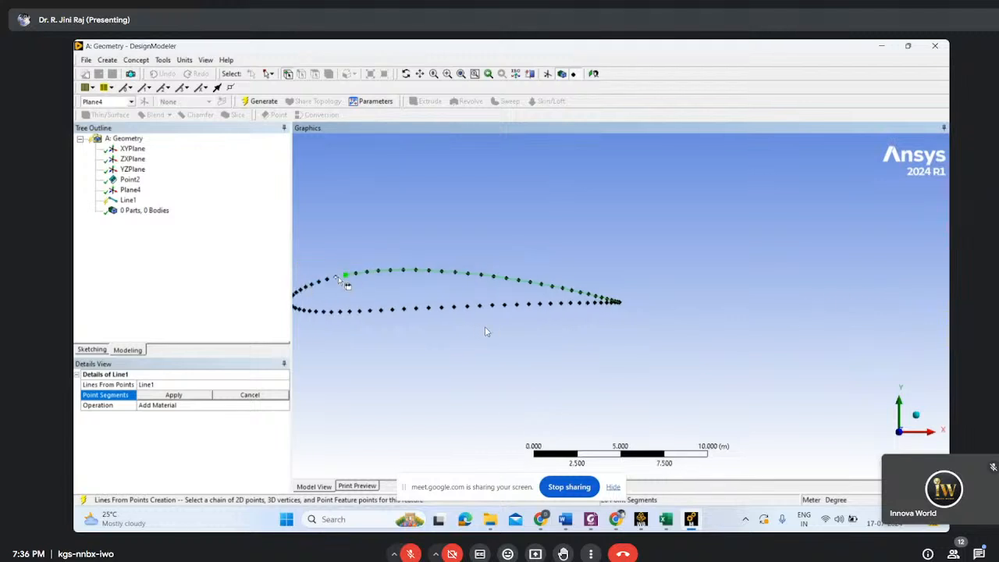
{"action": "left_click", "coordinate": [332, 277]}
{"action": "left_click", "coordinate": [319, 282]}
Continue the chain through the remaining upper points to the leading edge, apply the point segments and generate the line
{"action": "scroll", "coordinate": [560, 223], "scroll_direction": "up", "scroll_amount": 5}
{"action": "scroll", "coordinate": [565, 309], "scroll_direction": "up", "scroll_amount": 5}
{"action": "left_click_drag", "start_coordinate": [638, 281], "coordinate": [645, 280]}
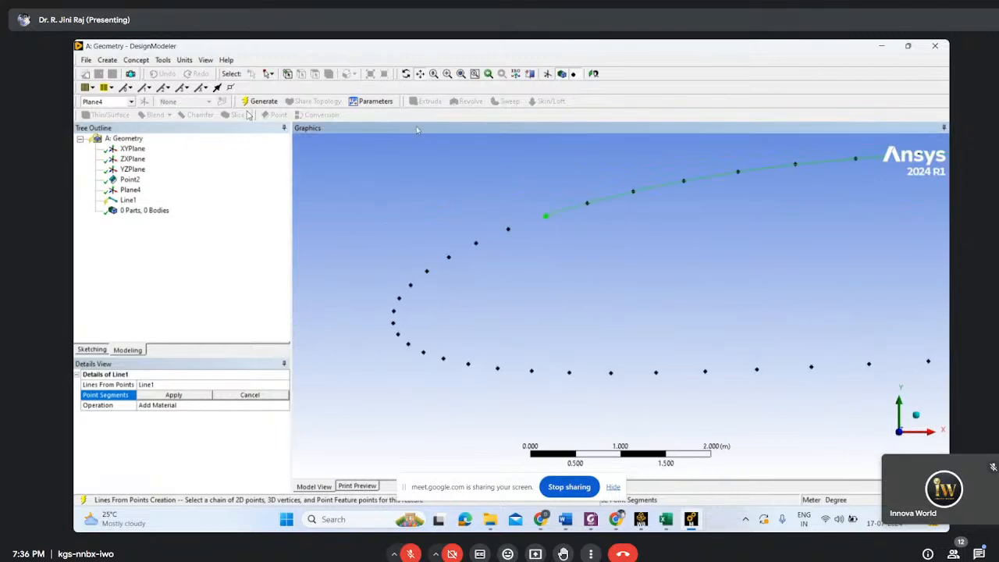
{"action": "left_click", "coordinate": [508, 229]}
{"action": "left_click", "coordinate": [476, 243]}
{"action": "left_click", "coordinate": [427, 270]}
{"action": "left_click", "coordinate": [410, 285]}
{"action": "left_click", "coordinate": [399, 298]}
{"action": "left_click", "coordinate": [393, 311]}
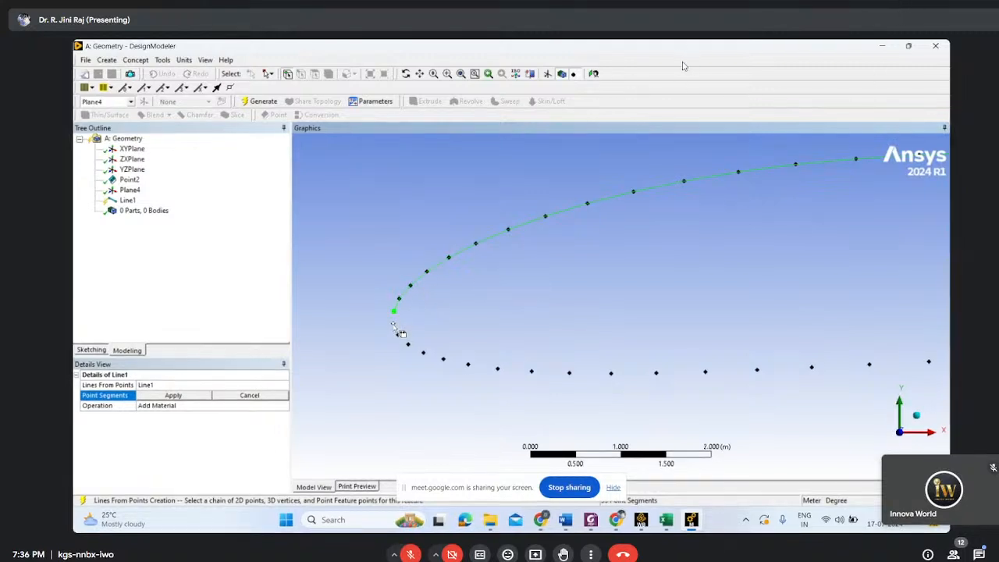
{"action": "left_click", "coordinate": [172, 396]}
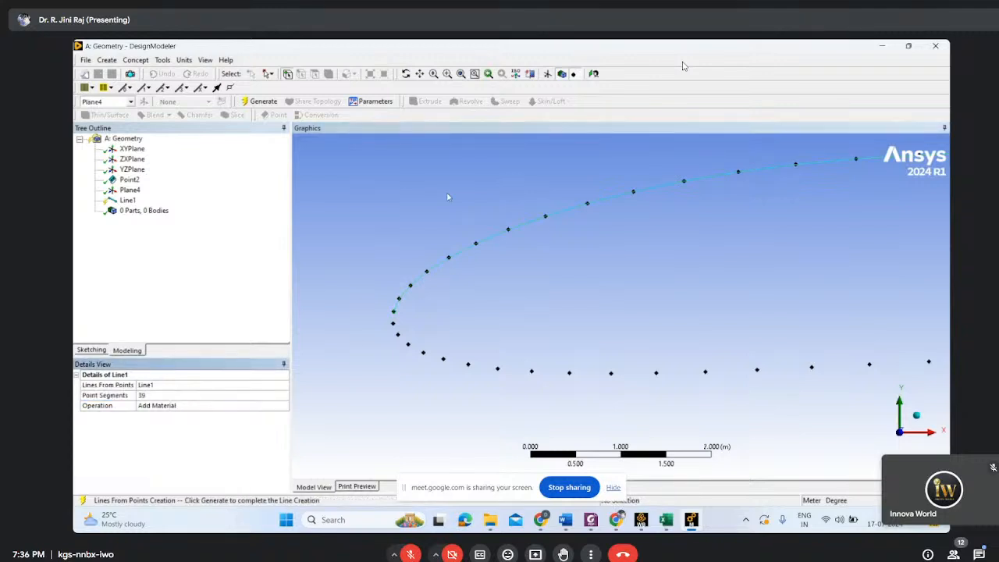
{"action": "left_click", "coordinate": [260, 100]}
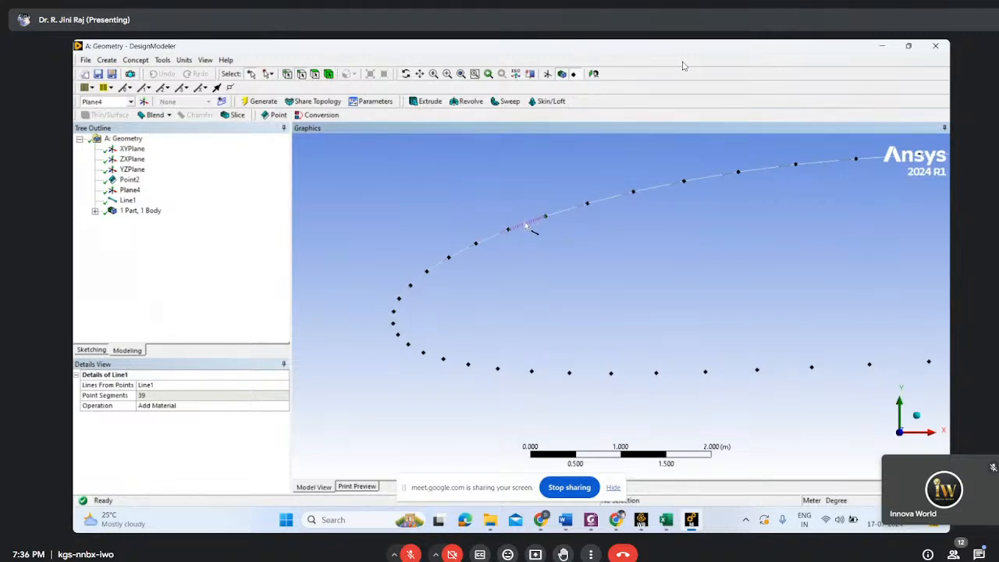
Start a second Lines From Points feature at the leading edge, set to select a chain of points
{"action": "scroll", "coordinate": [376, 320], "scroll_direction": "up", "scroll_amount": 3}
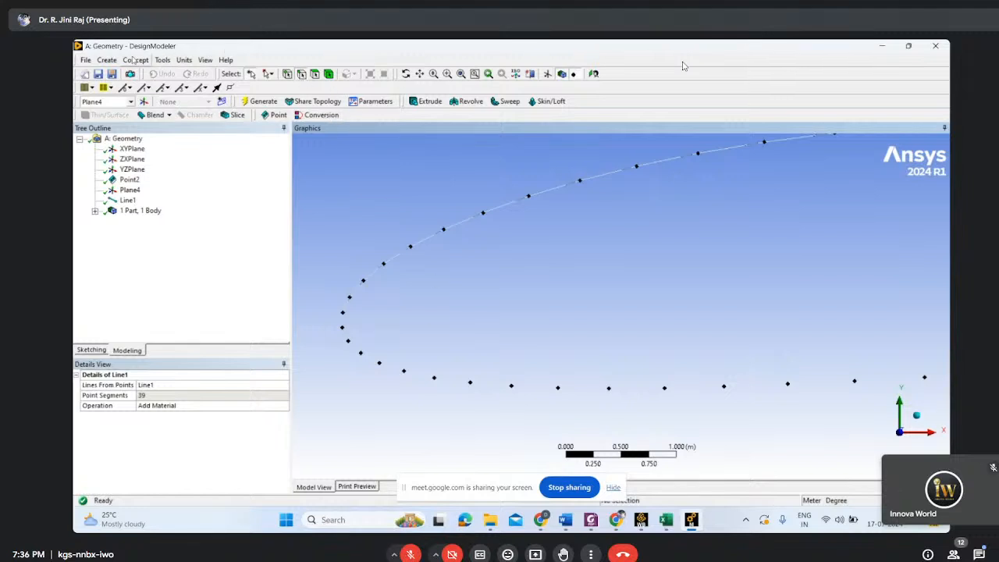
{"action": "left_click", "coordinate": [135, 60]}
{"action": "left_click", "coordinate": [148, 74]}
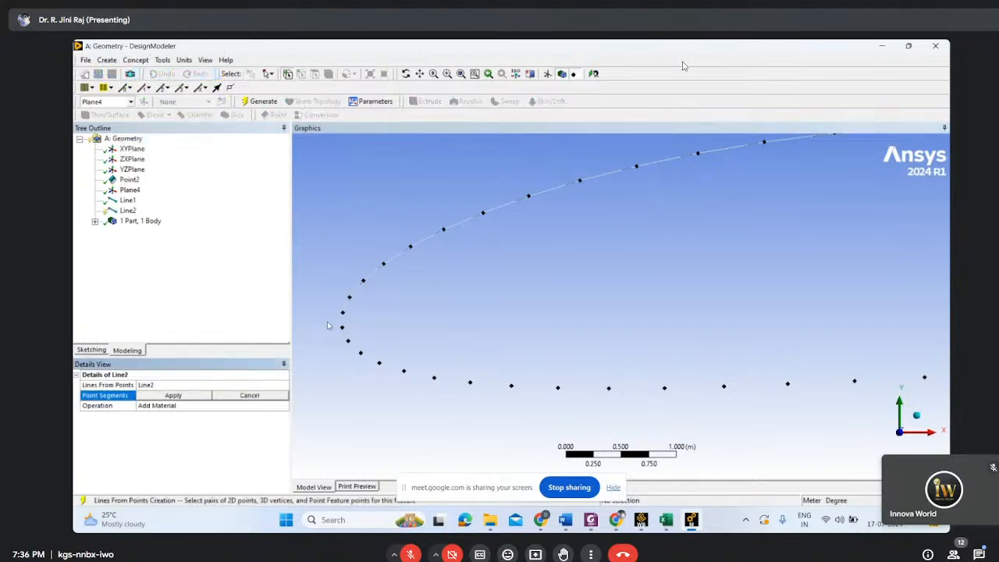
{"action": "left_click", "coordinate": [343, 313]}
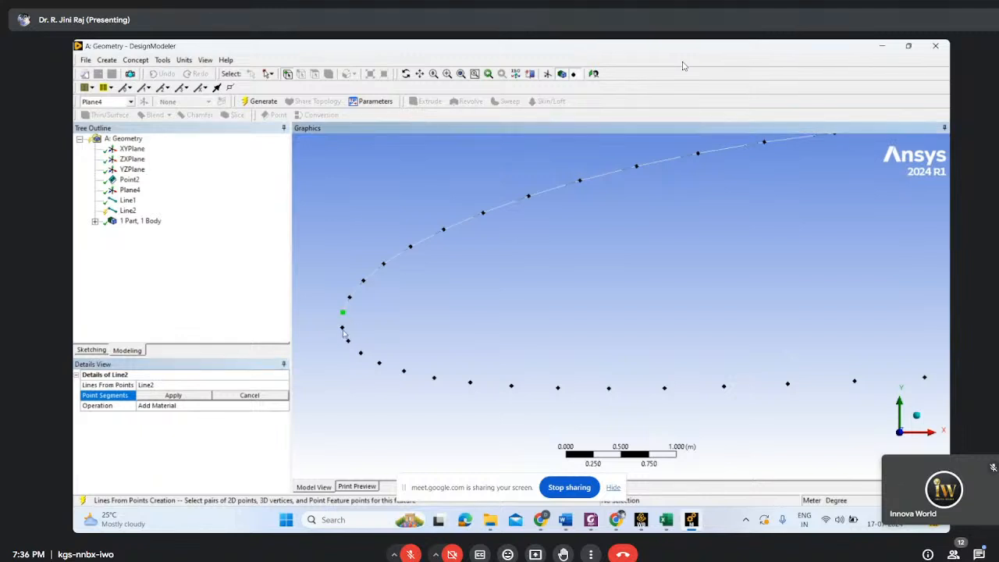
{"action": "right_click", "coordinate": [344, 316]}
{"action": "left_click", "coordinate": [516, 289]}
{"action": "right_click", "coordinate": [409, 307]}
{"action": "left_click", "coordinate": [448, 325]}
Chain the points from the upper line's leading-edge end around the nose and along the front of the lower surface
{"action": "left_click", "coordinate": [342, 313]}
{"action": "left_click", "coordinate": [342, 329]}
{"action": "left_click", "coordinate": [348, 341]}
{"action": "left_click", "coordinate": [360, 353]}
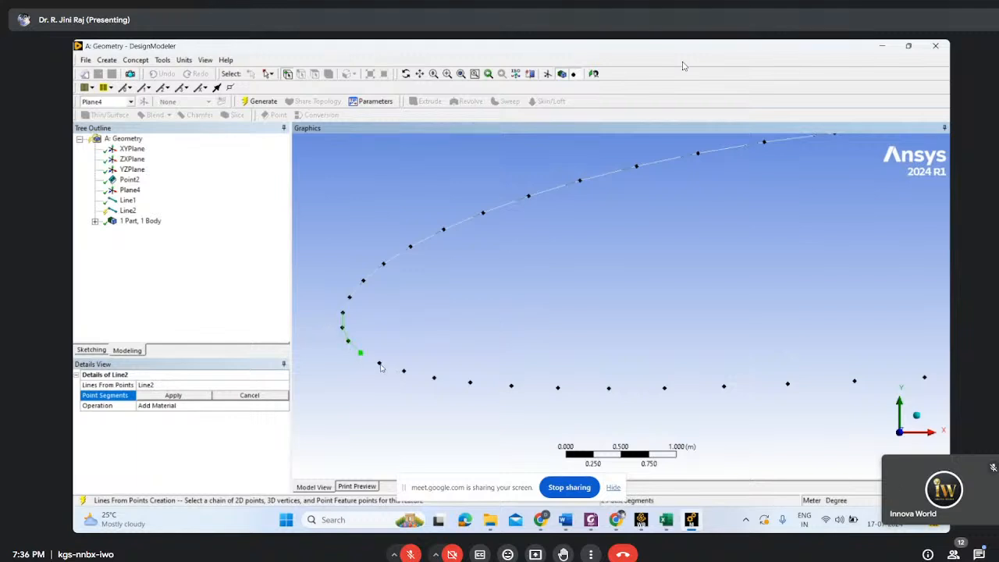
{"action": "left_click", "coordinate": [379, 365]}
{"action": "left_click", "coordinate": [403, 371]}
{"action": "left_click", "coordinate": [434, 378]}
{"action": "left_click", "coordinate": [470, 383]}
{"action": "left_click", "coordinate": [512, 385]}
{"action": "left_click", "coordinate": [557, 387]}
{"action": "left_click", "coordinate": [609, 388]}
{"action": "left_click", "coordinate": [664, 388]}
{"action": "left_click", "coordinate": [725, 387]}
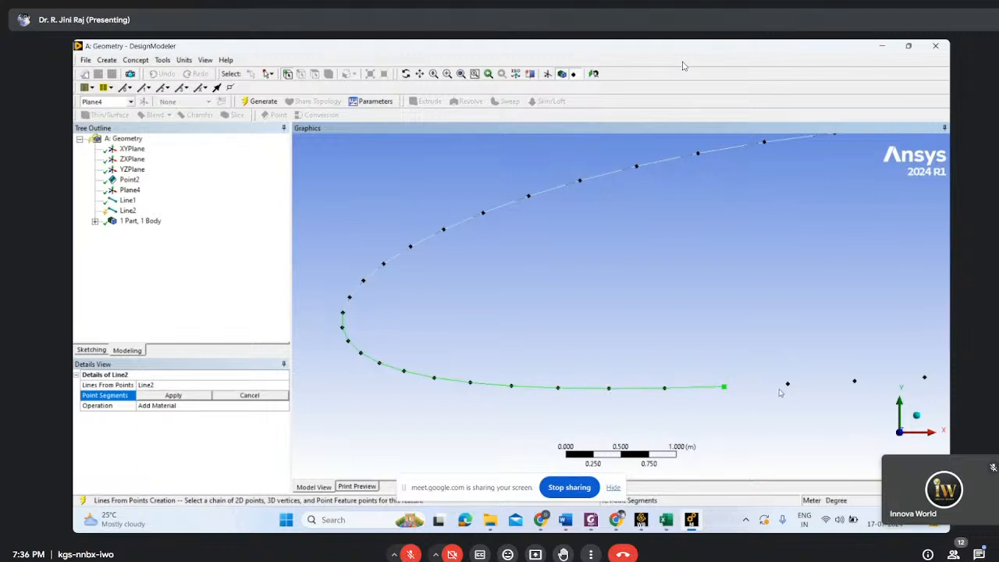
Extend the lower-surface chain point by point through the middle of the airfoil
{"action": "scroll", "coordinate": [797, 388], "scroll_direction": "down", "scroll_amount": 2}
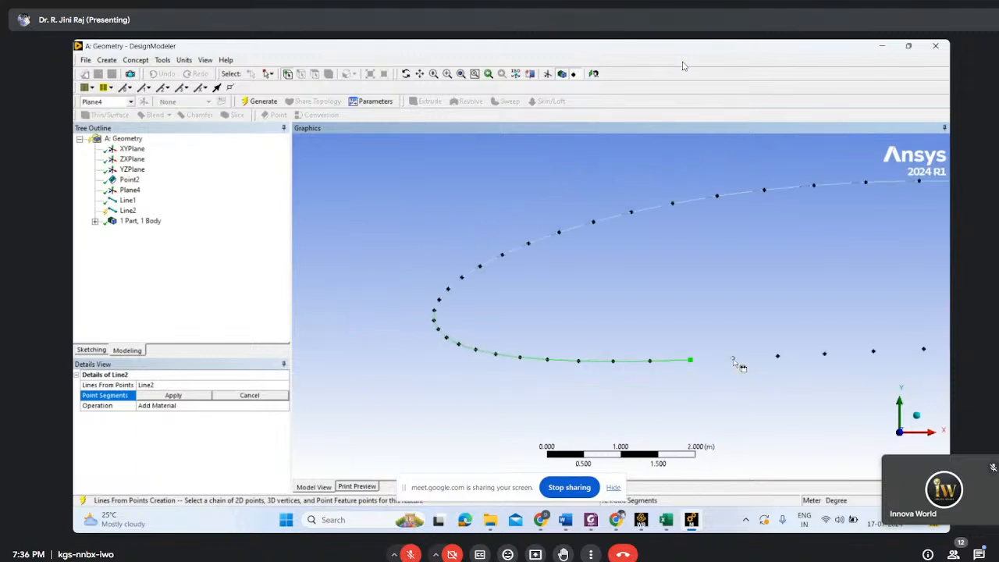
{"action": "left_click", "coordinate": [778, 357]}
{"action": "scroll", "coordinate": [837, 359], "scroll_direction": "down", "scroll_amount": 1}
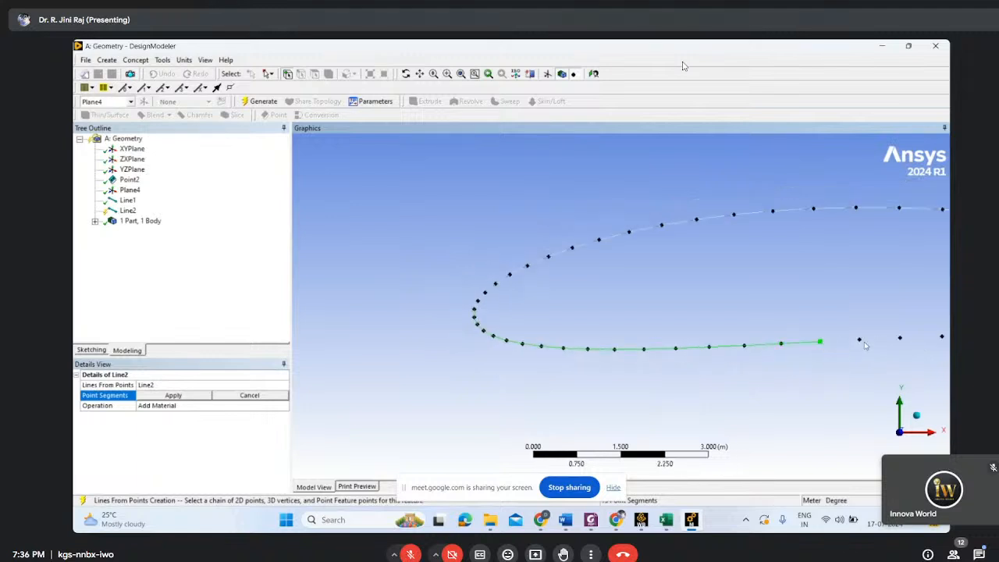
{"action": "scroll", "coordinate": [866, 351], "scroll_direction": "down", "scroll_amount": 1}
{"action": "left_click", "coordinate": [840, 331]}
{"action": "left_click", "coordinate": [907, 328]}
{"action": "scroll", "coordinate": [903, 346], "scroll_direction": "down", "scroll_amount": 1}
{"action": "left_click", "coordinate": [873, 322]}
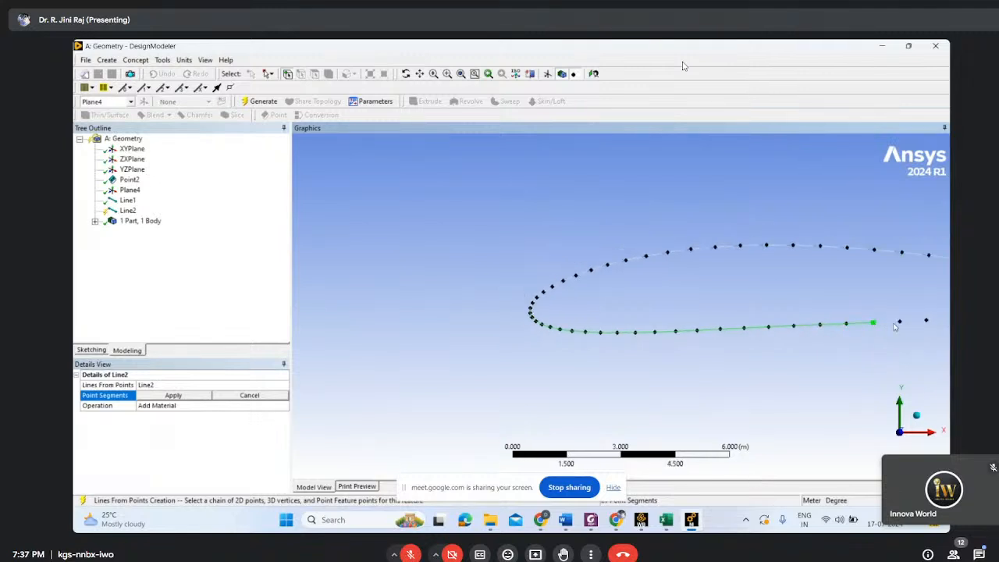
{"action": "left_click", "coordinate": [900, 322]}
{"action": "left_click", "coordinate": [925, 320]}
{"action": "scroll", "coordinate": [792, 357], "scroll_direction": "down", "scroll_amount": 1}
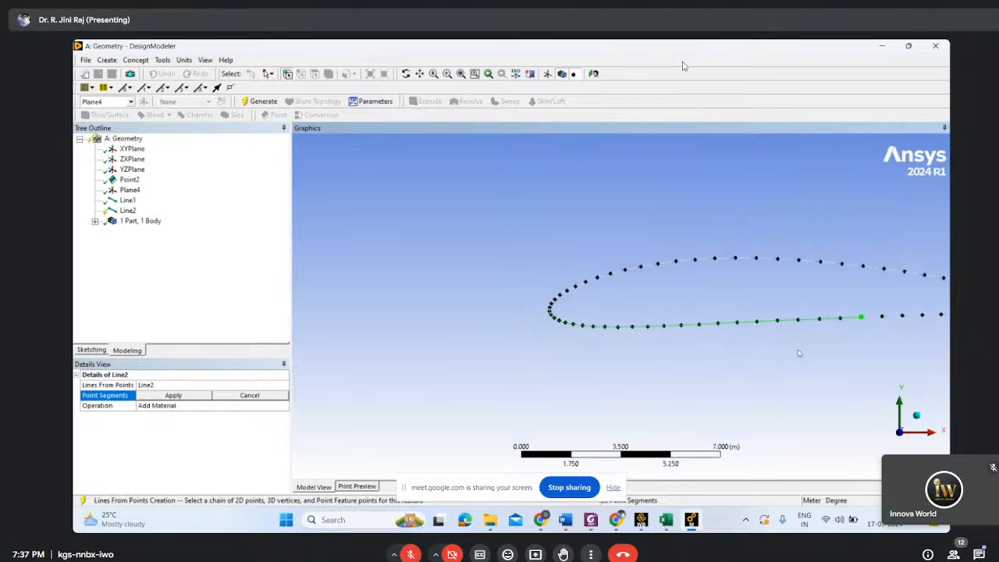
Continue the lower-surface chain through the consecutive points of the airfoil's rear part
{"action": "left_click", "coordinate": [882, 316]}
{"action": "left_click", "coordinate": [903, 316]}
{"action": "scroll", "coordinate": [907, 325], "scroll_direction": "down", "scroll_amount": 1}
{"action": "left_click", "coordinate": [874, 313]}
{"action": "left_click", "coordinate": [901, 314]}
{"action": "left_click", "coordinate": [915, 312]}
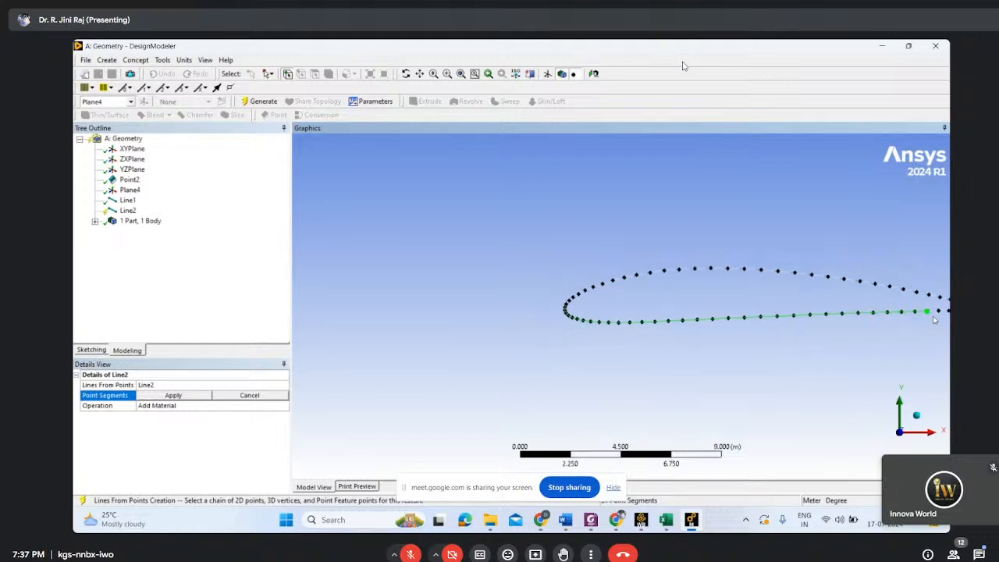
{"action": "scroll", "coordinate": [871, 345], "scroll_direction": "down", "scroll_amount": 1}
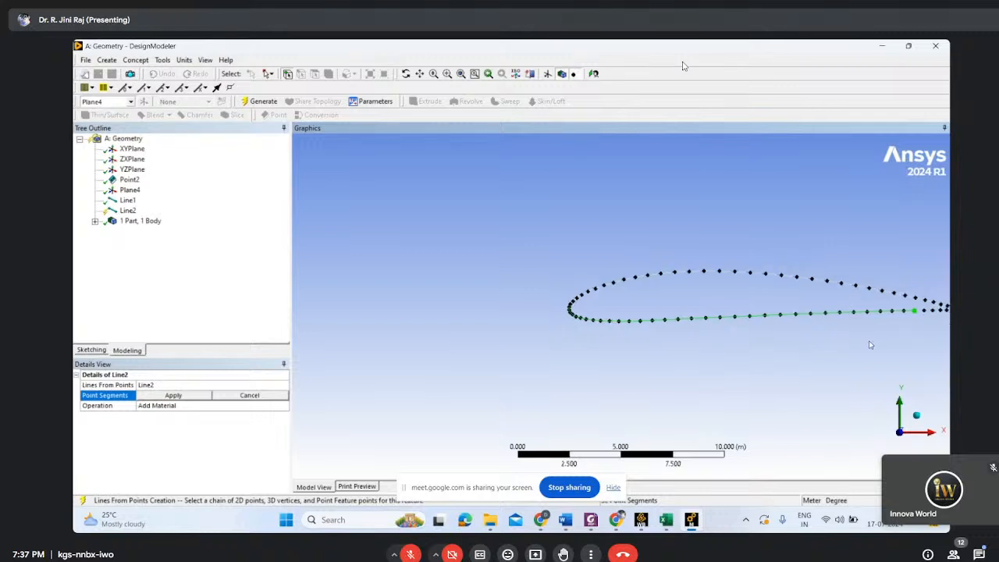
{"action": "left_click", "coordinate": [925, 311]}
Add the closely spaced final lower-surface points to the chain, working up to the trailing-edge tip
{"action": "left_click", "coordinate": [420, 74]}
{"action": "left_click_drag", "start_coordinate": [732, 278], "coordinate": [492, 219]}
{"action": "scroll", "coordinate": [635, 329], "scroll_direction": "up", "scroll_amount": 5}
{"action": "scroll", "coordinate": [667, 291], "scroll_direction": "up", "scroll_amount": 5}
{"action": "left_click_drag", "start_coordinate": [642, 281], "coordinate": [495, 423]}
{"action": "scroll", "coordinate": [589, 379], "scroll_direction": "up", "scroll_amount": 5}
{"action": "left_click_drag", "start_coordinate": [628, 378], "coordinate": [623, 375]}
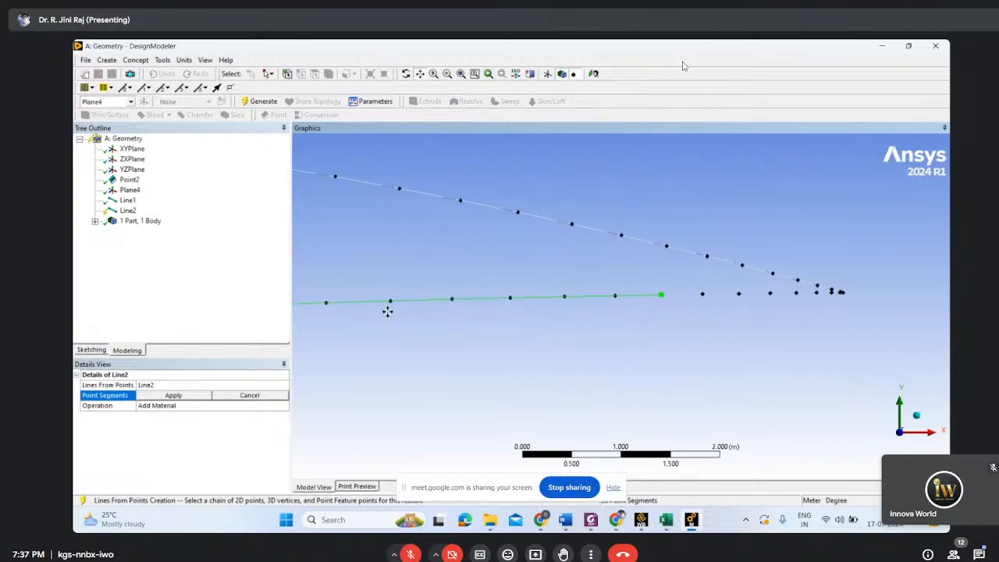
{"action": "left_click", "coordinate": [420, 76]}
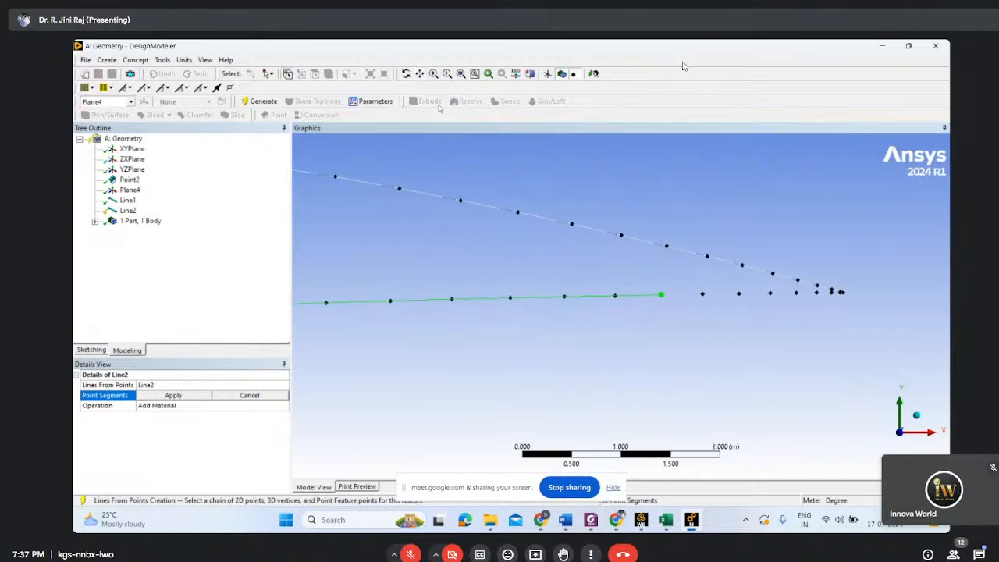
{"action": "left_click", "coordinate": [702, 294]}
{"action": "left_click", "coordinate": [739, 294]}
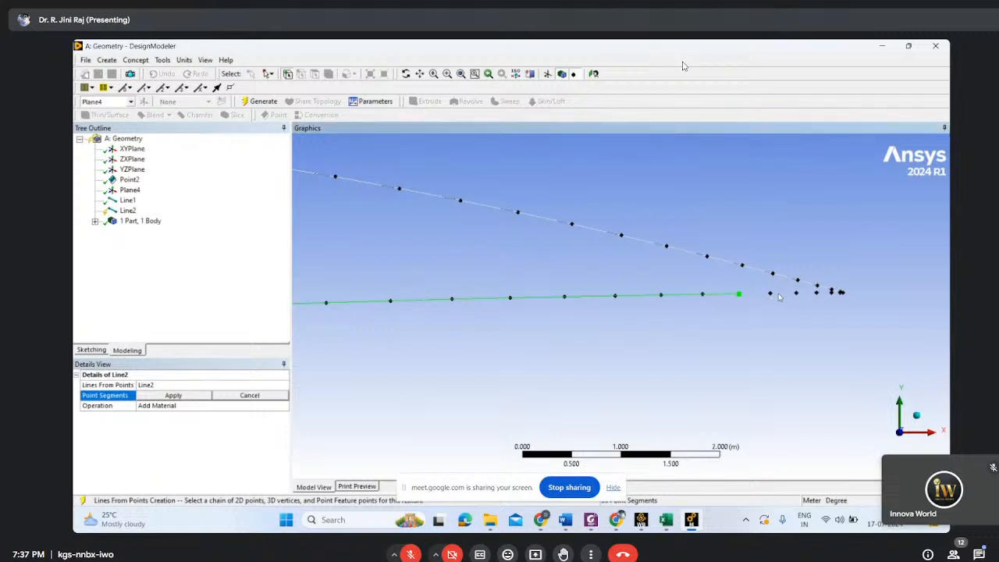
{"action": "left_click", "coordinate": [770, 294]}
{"action": "left_click", "coordinate": [796, 293]}
{"action": "left_click", "coordinate": [816, 293]}
{"action": "scroll", "coordinate": [848, 329], "scroll_direction": "up", "scroll_amount": 3}
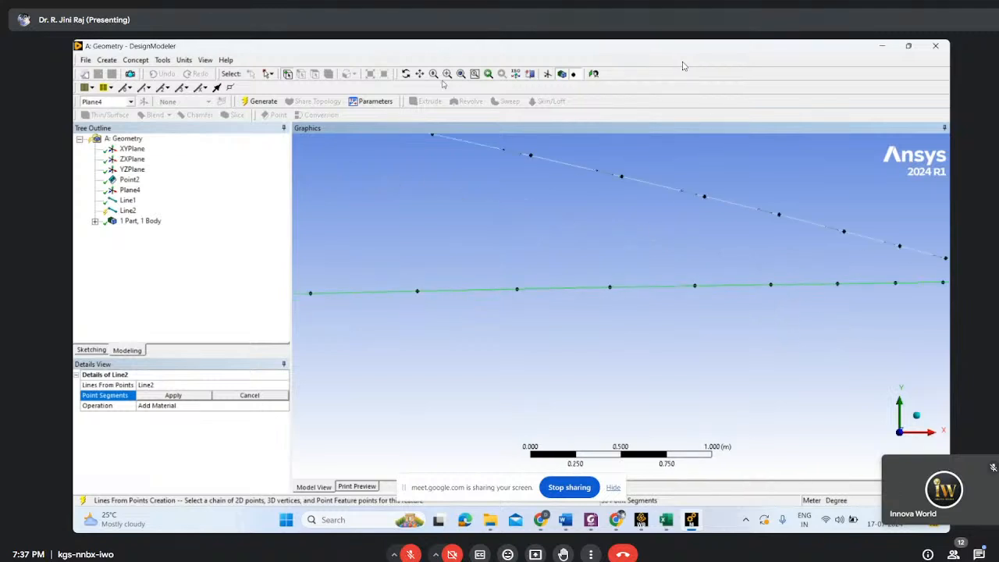
{"action": "scroll", "coordinate": [524, 346], "scroll_direction": "up", "scroll_amount": 4}
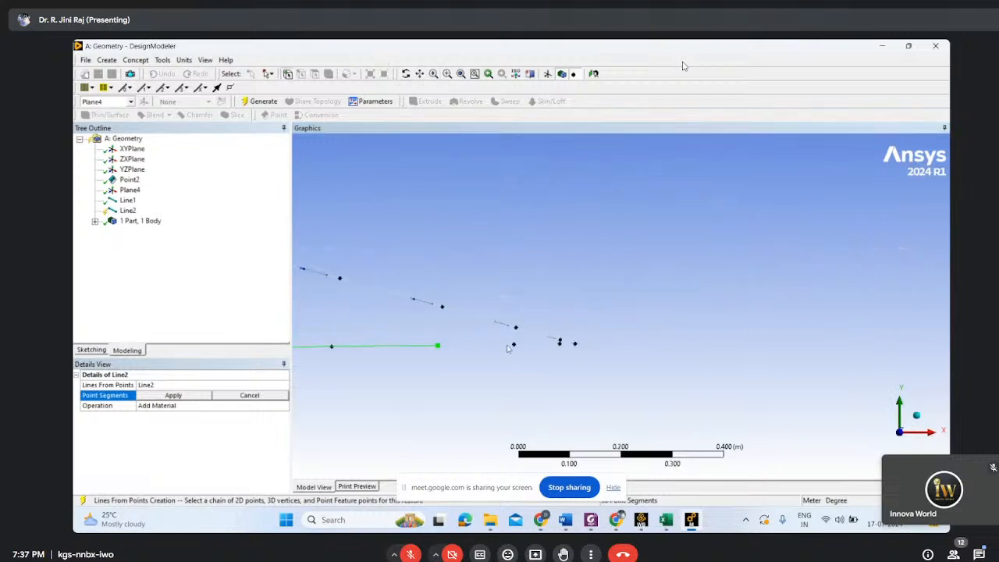
{"action": "left_click", "coordinate": [515, 346]}
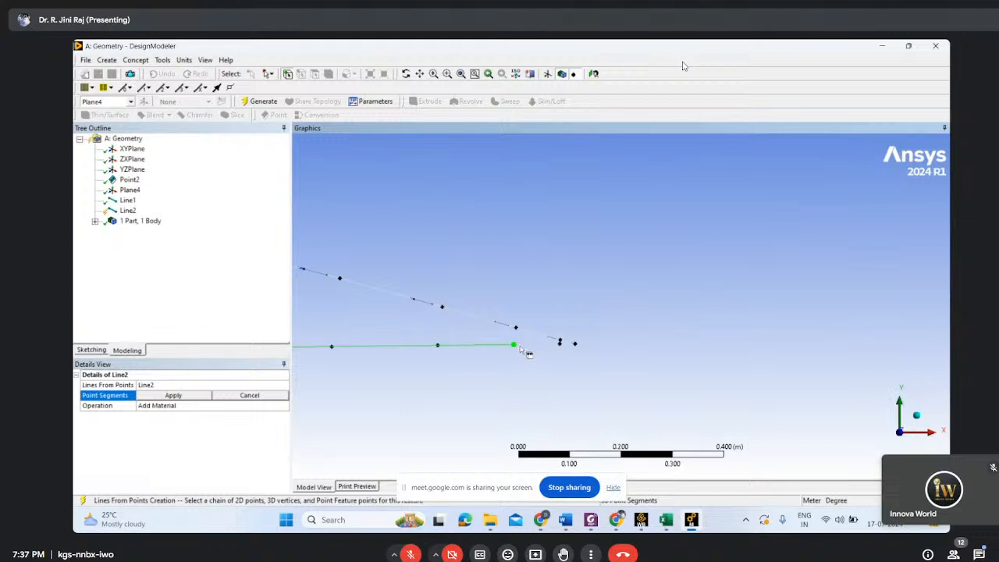
Finish the lower airfoil line from points through the last trailing-edge points and generate it
{"action": "left_click", "coordinate": [560, 345]}
{"action": "left_click", "coordinate": [574, 348]}
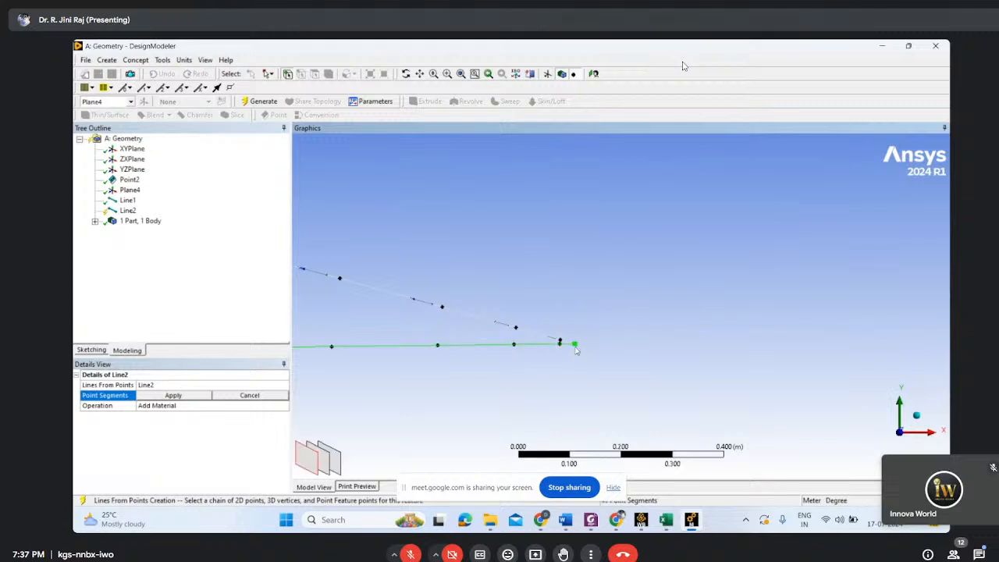
{"action": "left_click", "coordinate": [164, 396]}
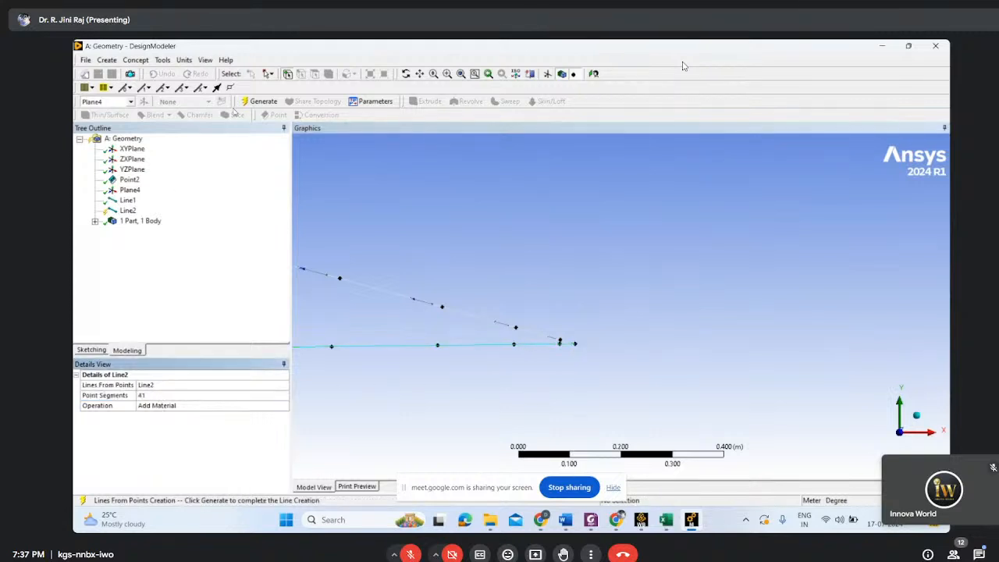
{"action": "left_click", "coordinate": [257, 100]}
{"action": "scroll", "coordinate": [528, 336], "scroll_direction": "down", "scroll_amount": 8}
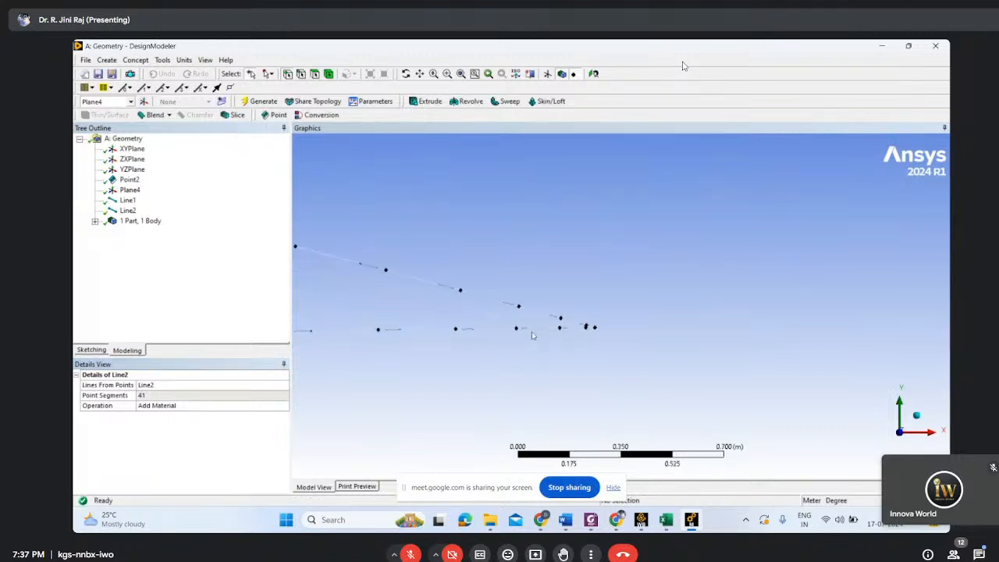
{"action": "scroll", "coordinate": [448, 339], "scroll_direction": "down", "scroll_amount": 4}
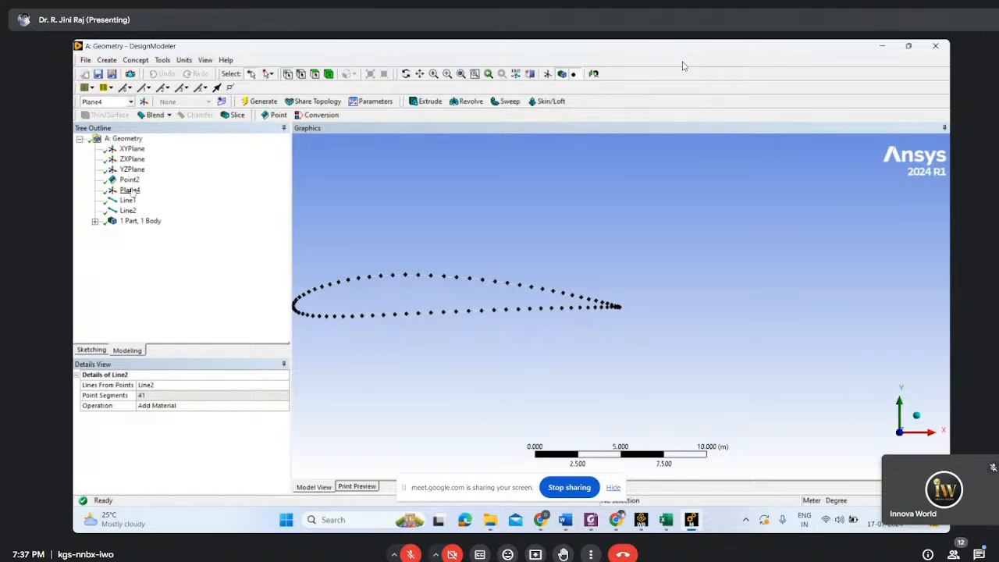
Create a surface from all the airfoil edges with Surfaces From Edges and generate it
{"action": "left_click", "coordinate": [136, 60]}
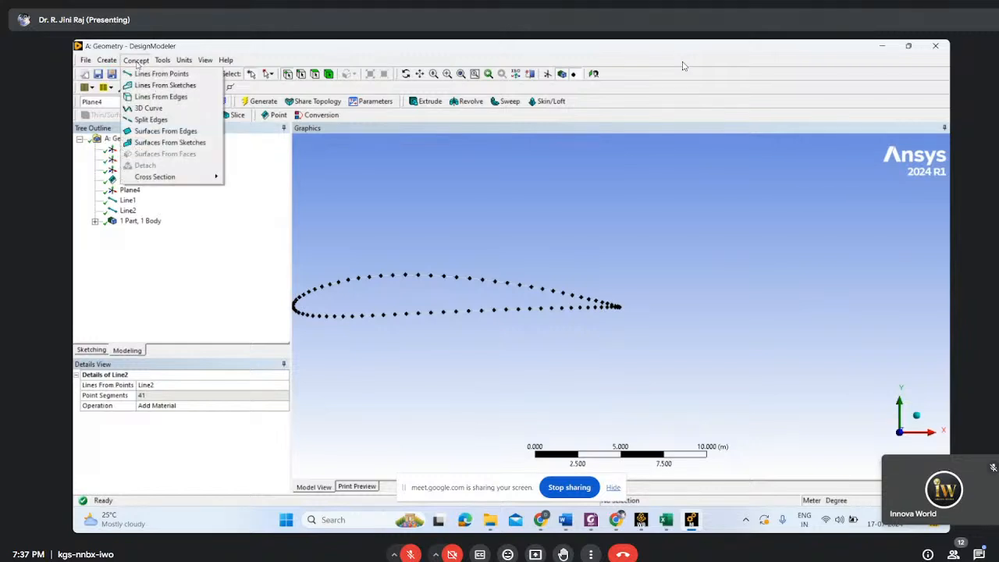
{"action": "left_click", "coordinate": [155, 131]}
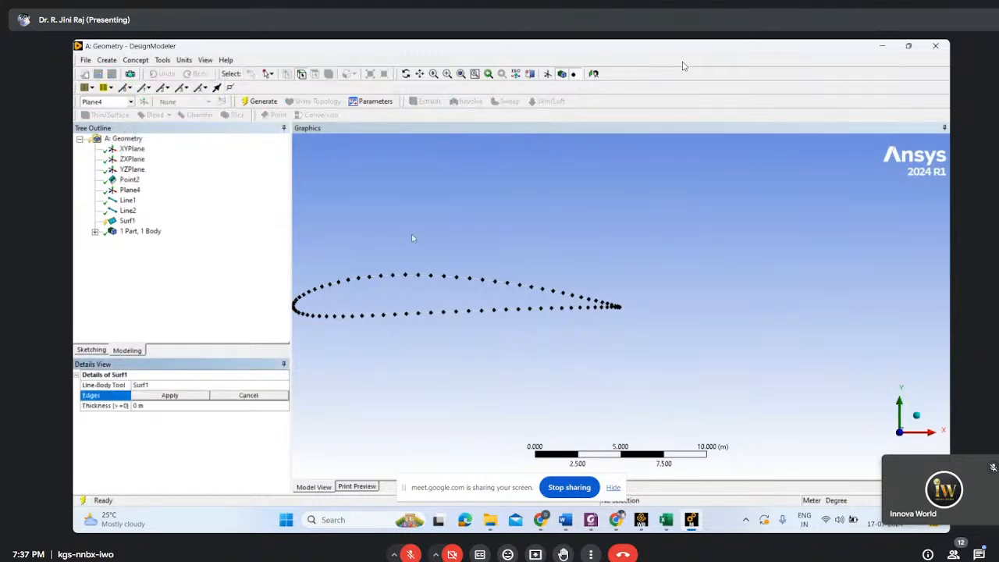
{"action": "scroll", "coordinate": [428, 254], "scroll_direction": "down", "scroll_amount": 3}
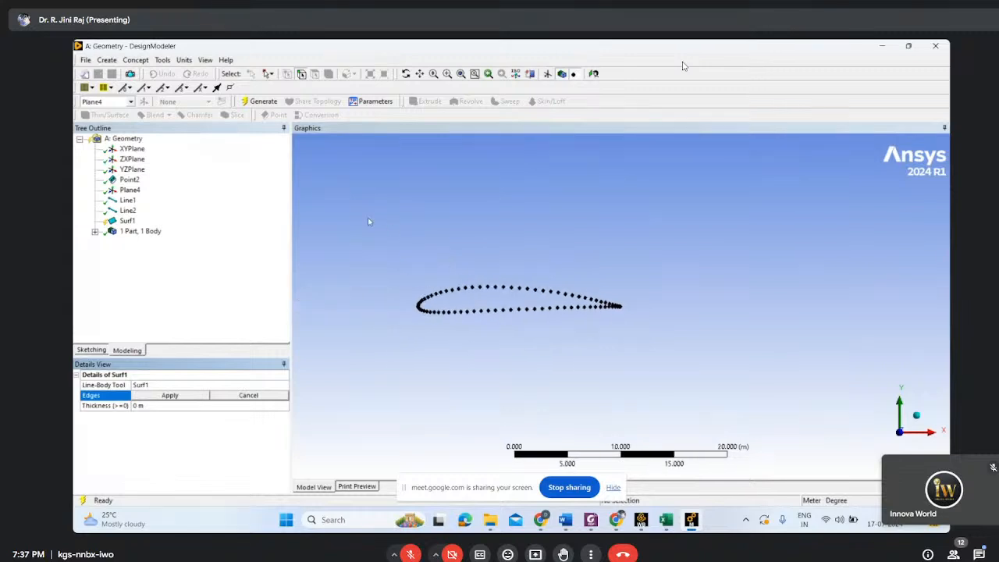
{"action": "left_click_drag", "start_coordinate": [371, 218], "coordinate": [687, 413]}
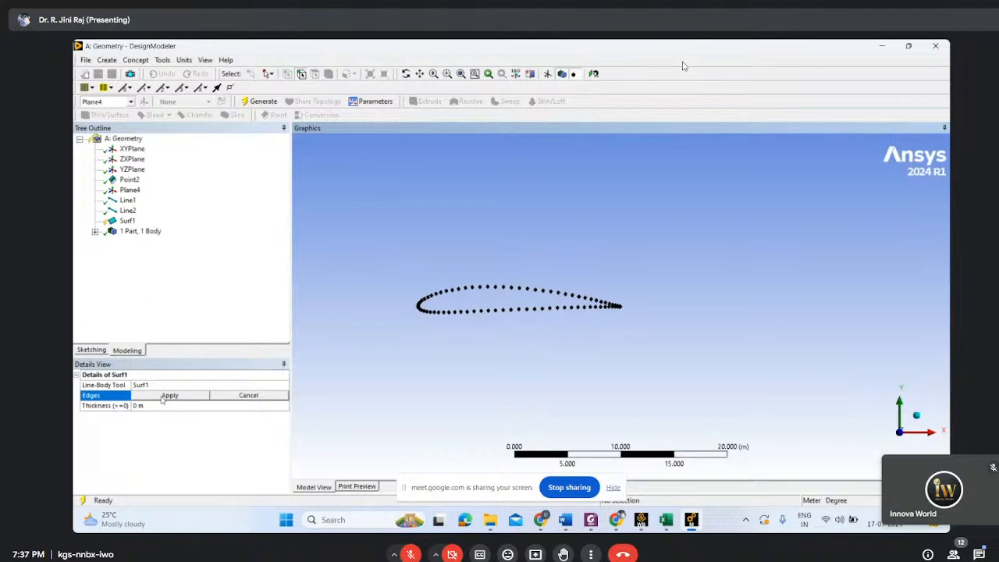
{"action": "left_click", "coordinate": [470, 288]}
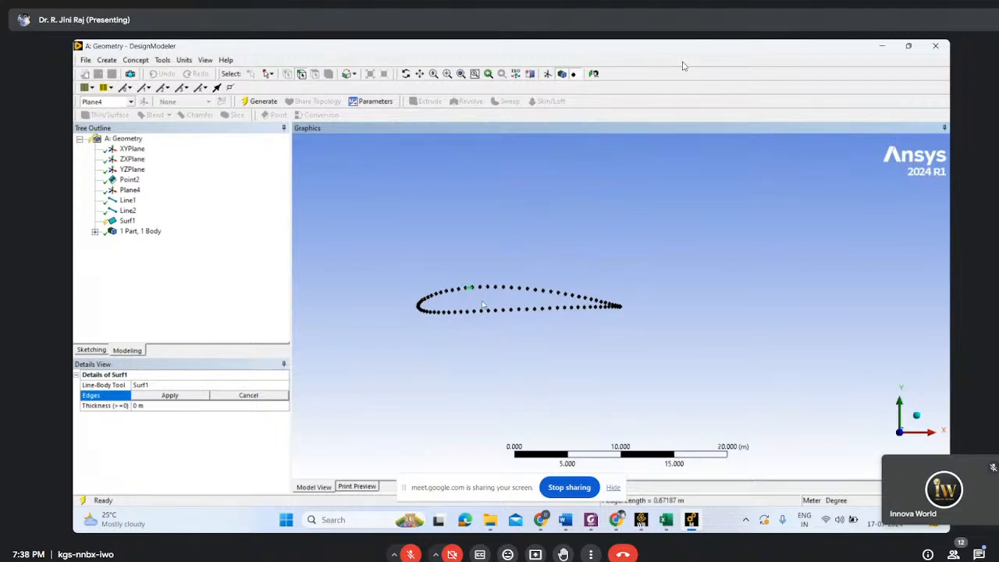
{"action": "key", "text": "ctrl+a"}
{"action": "left_click", "coordinate": [148, 397]}
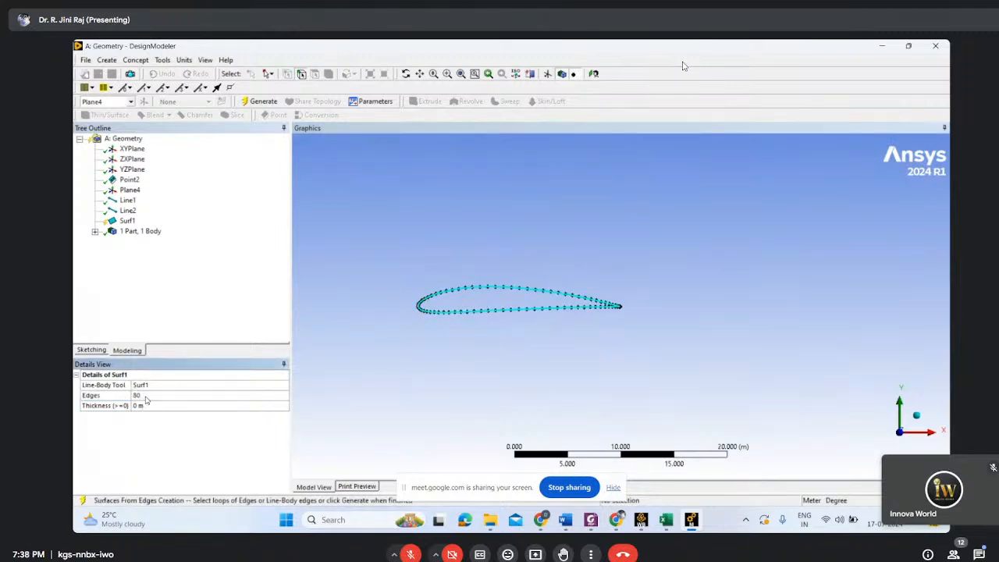
{"action": "left_click", "coordinate": [263, 101]}
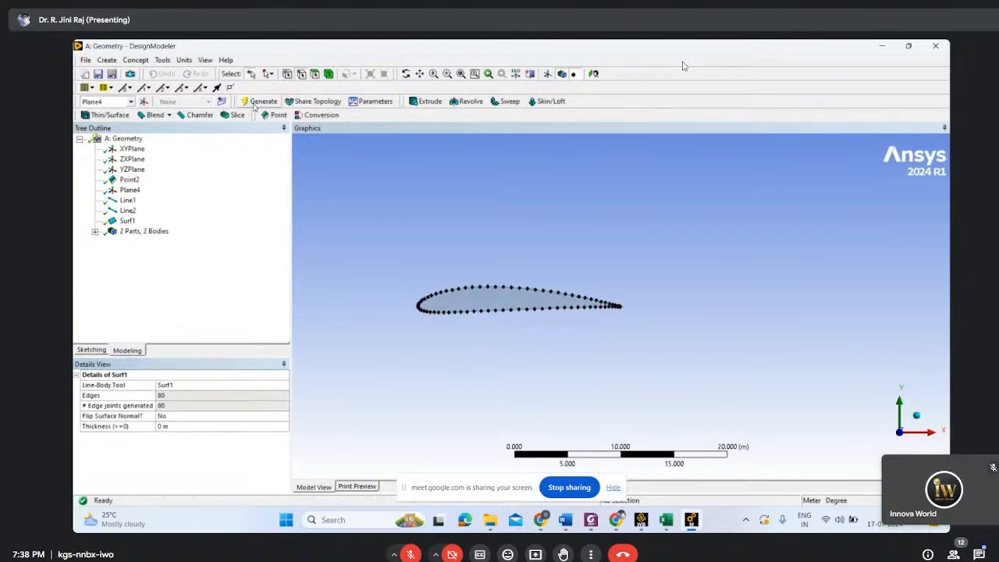
{"action": "scroll", "coordinate": [586, 307], "scroll_direction": "up", "scroll_amount": 3}
{"action": "scroll", "coordinate": [586, 306], "scroll_direction": "down", "scroll_amount": 3}
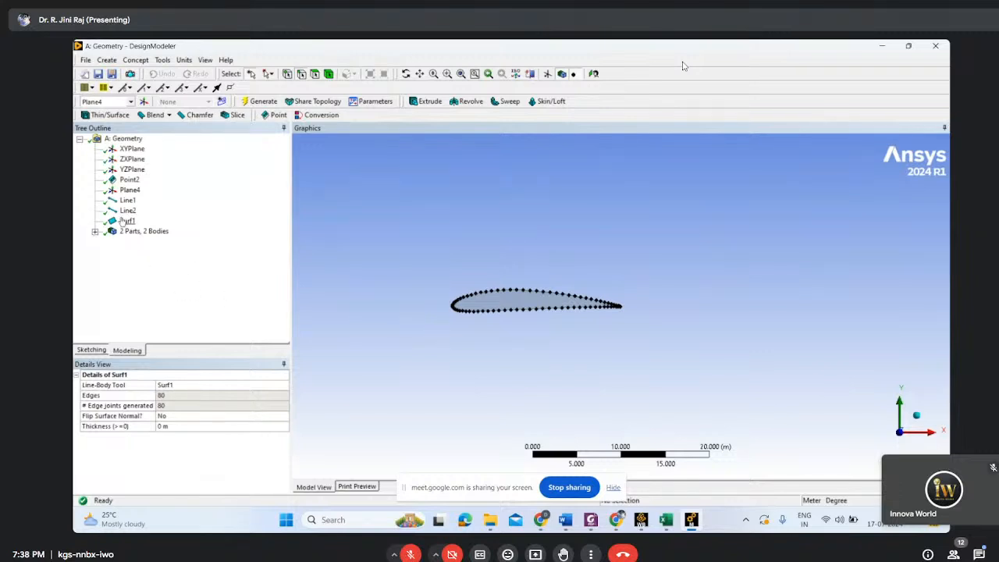
Start sketching on Plane4 with the Line tool, ready to draw around the airfoil
{"action": "left_click", "coordinate": [91, 350]}
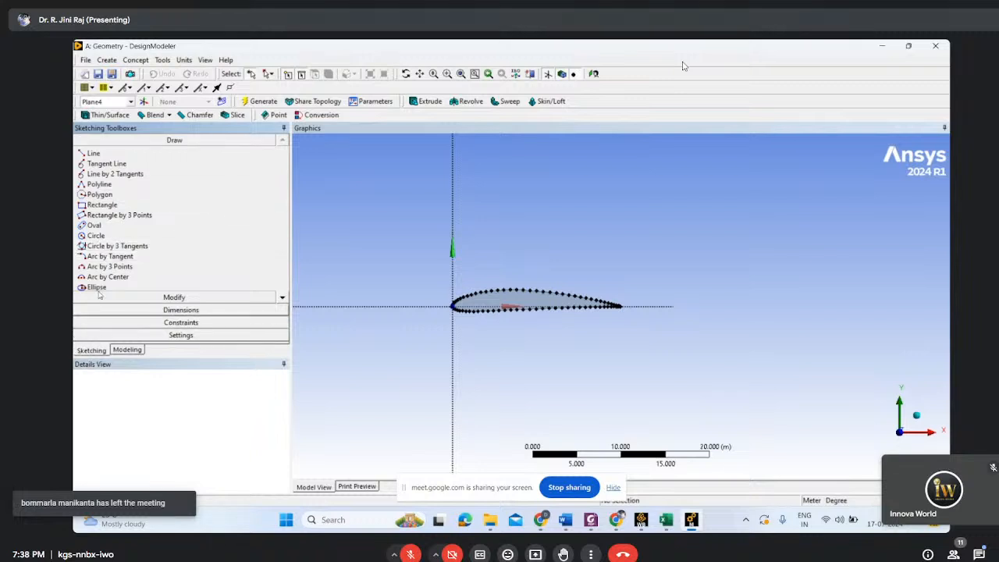
{"action": "scroll", "coordinate": [540, 278], "scroll_direction": "down", "scroll_amount": 2}
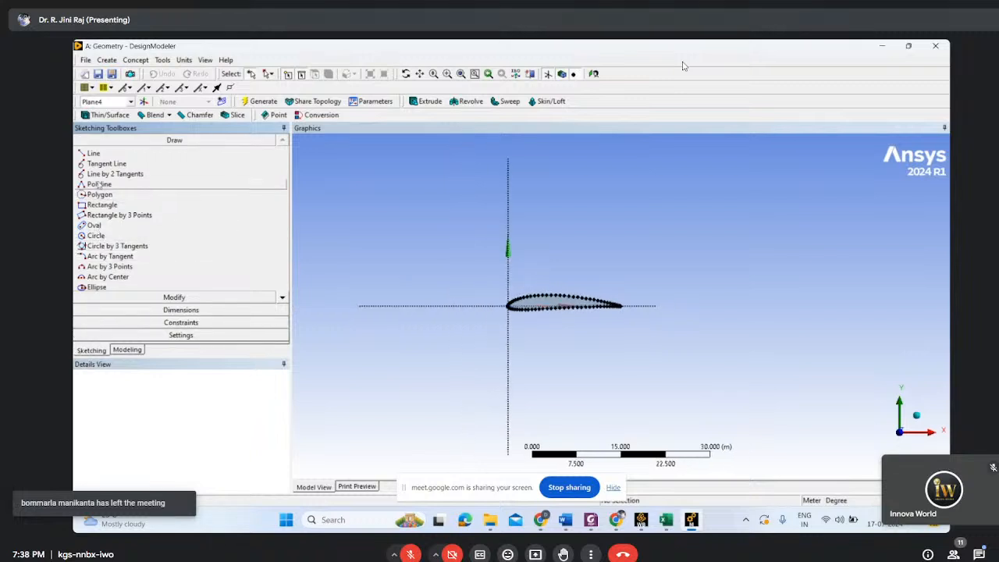
{"action": "left_click", "coordinate": [83, 154]}
{"action": "scroll", "coordinate": [612, 328], "scroll_direction": "up", "scroll_amount": 3}
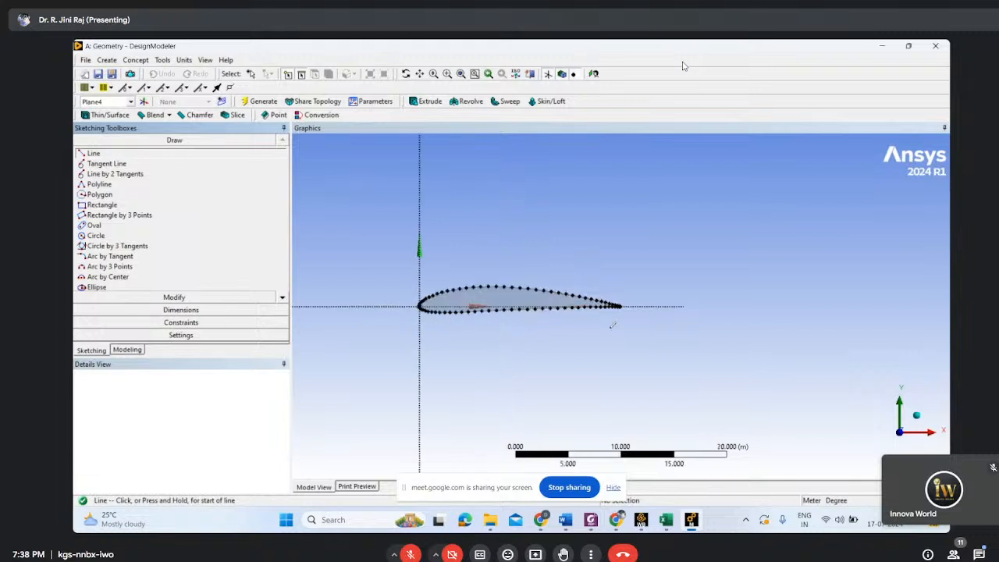
{"action": "scroll", "coordinate": [433, 305], "scroll_direction": "down", "scroll_amount": 1}
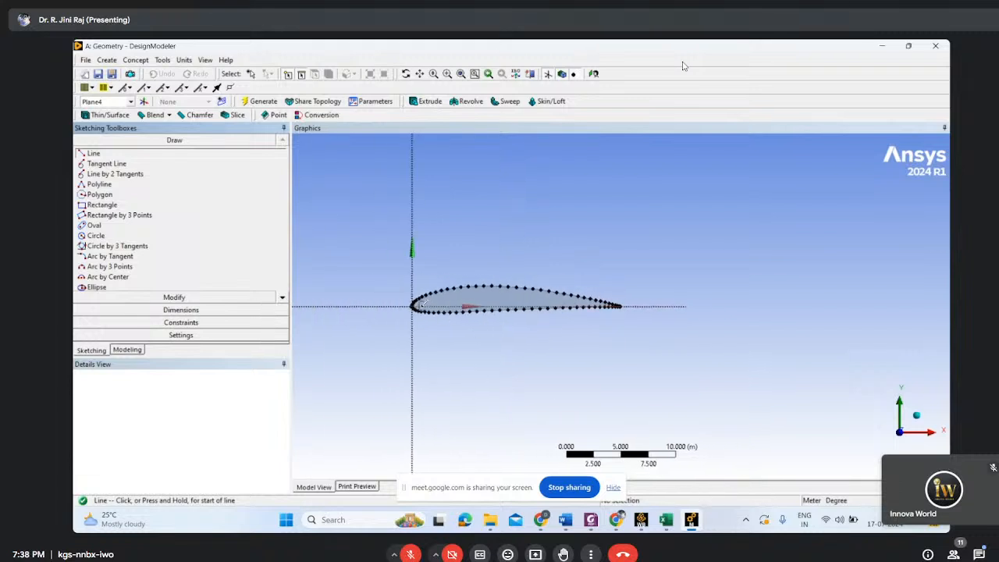
Check the airfoil coordinates in the Excel sheet and in the text files 0012.txt and 12.txt, and return to DesignModeler
{"action": "left_click", "coordinate": [666, 520]}
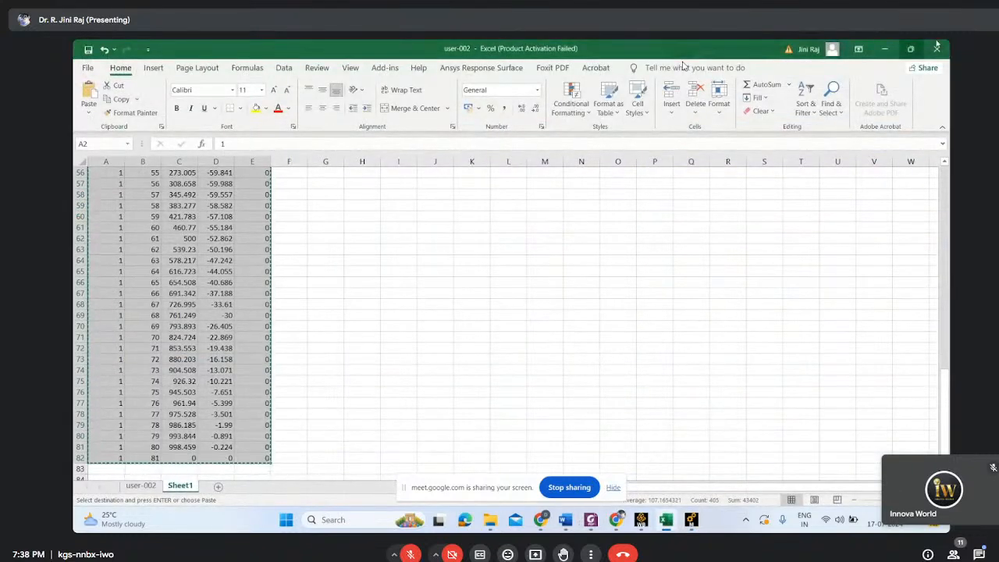
{"action": "left_click", "coordinate": [885, 48]}
{"action": "left_click", "coordinate": [885, 48]}
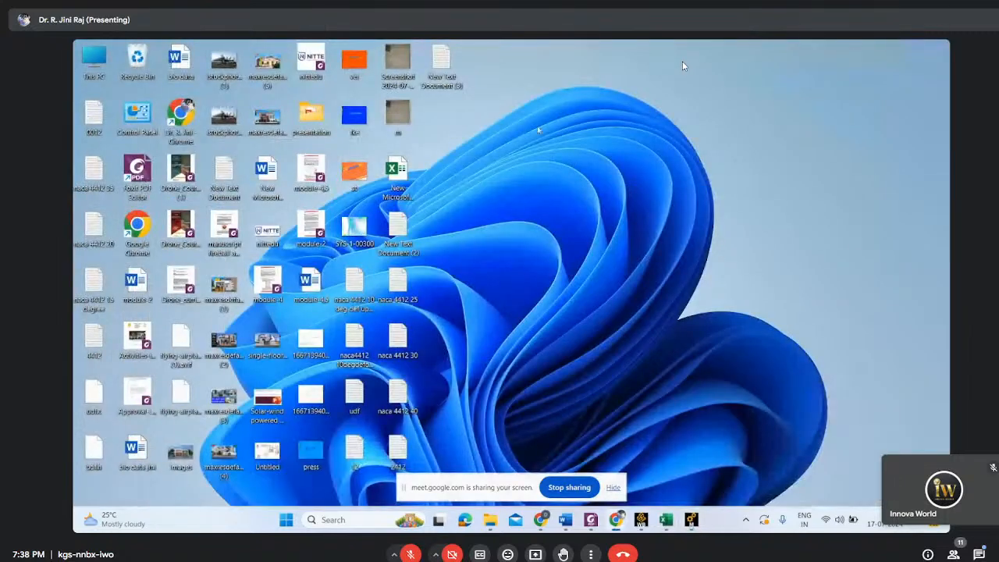
{"action": "double_click", "coordinate": [92, 116]}
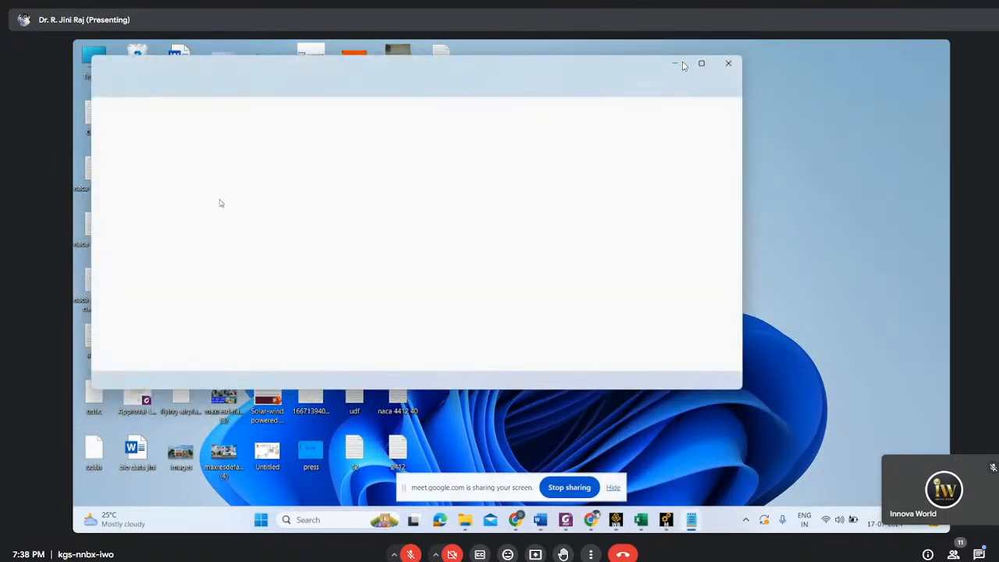
{"action": "scroll", "coordinate": [250, 327], "scroll_direction": "down", "scroll_amount": 6}
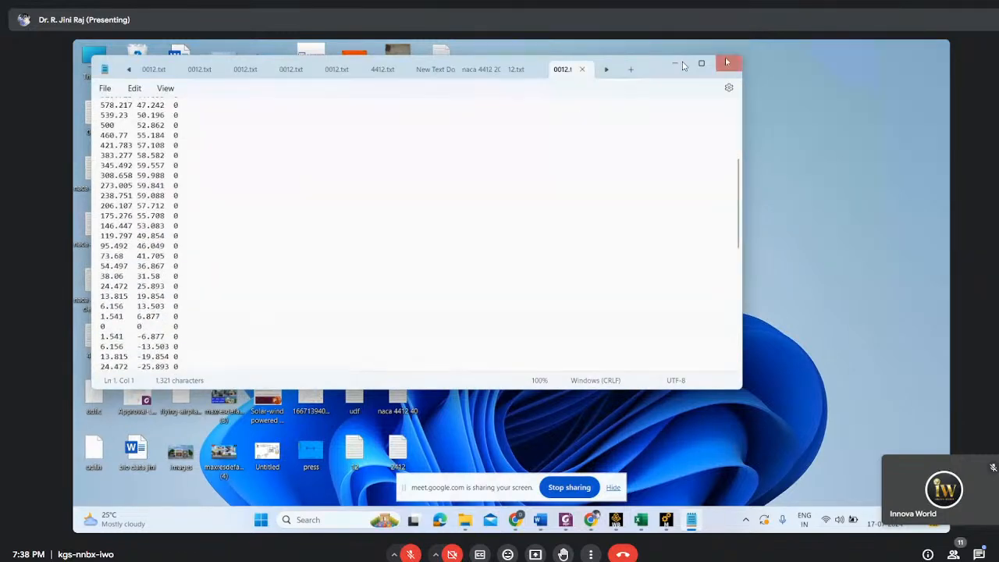
{"action": "left_click", "coordinate": [729, 63]}
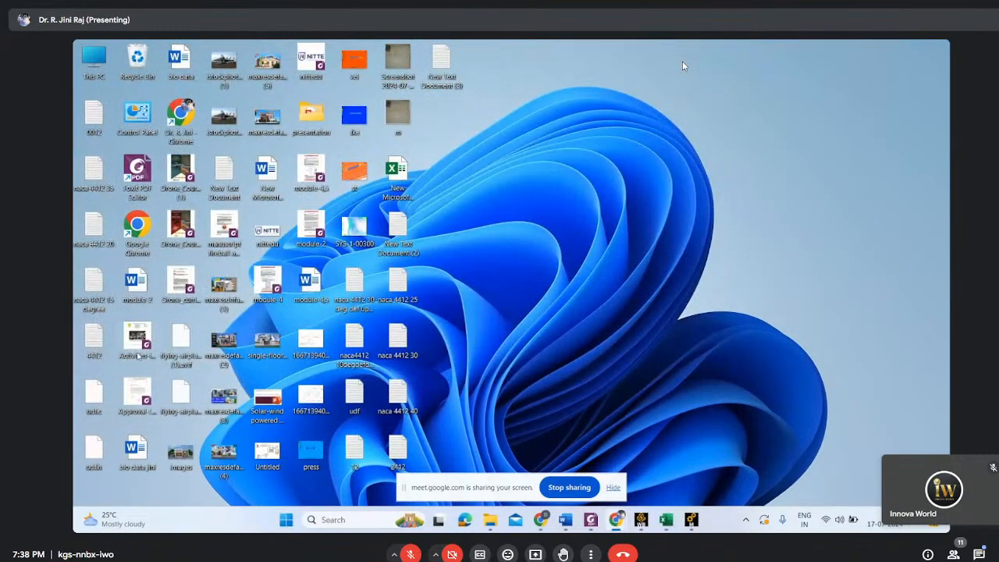
{"action": "double_click", "coordinate": [356, 464]}
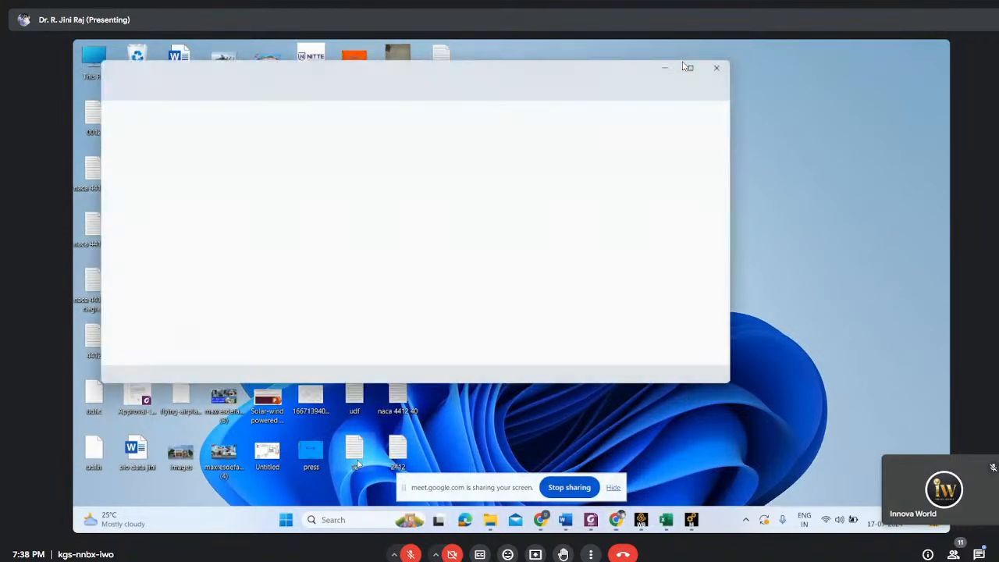
{"action": "scroll", "coordinate": [341, 239], "scroll_direction": "down", "scroll_amount": 18}
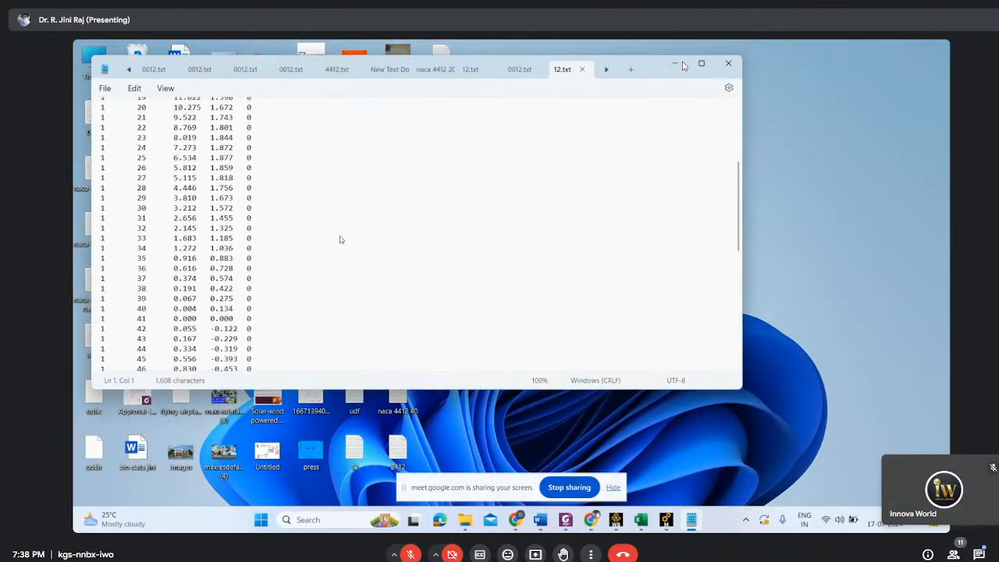
{"action": "left_click", "coordinate": [676, 64]}
{"action": "left_click", "coordinate": [641, 520]}
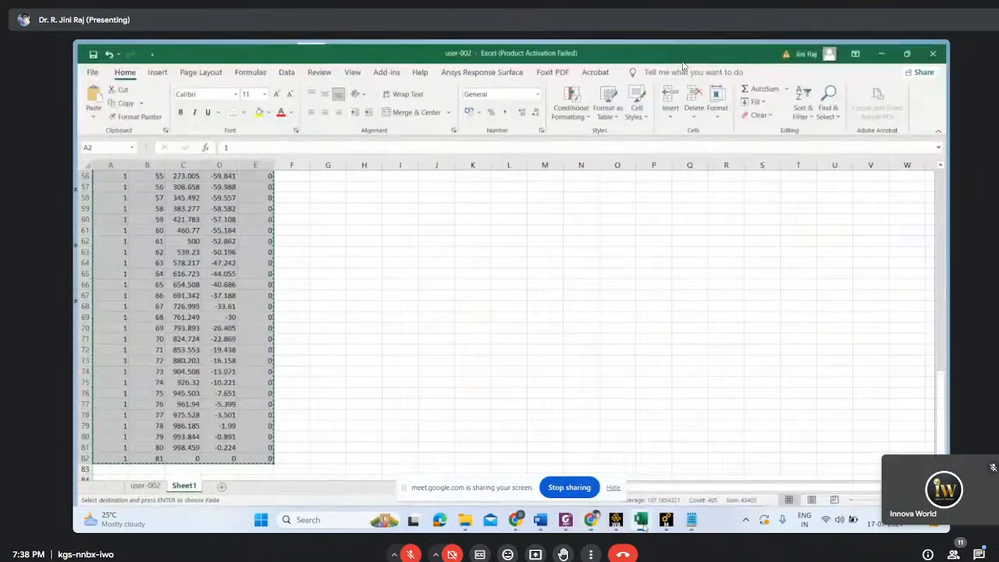
{"action": "left_click", "coordinate": [666, 521]}
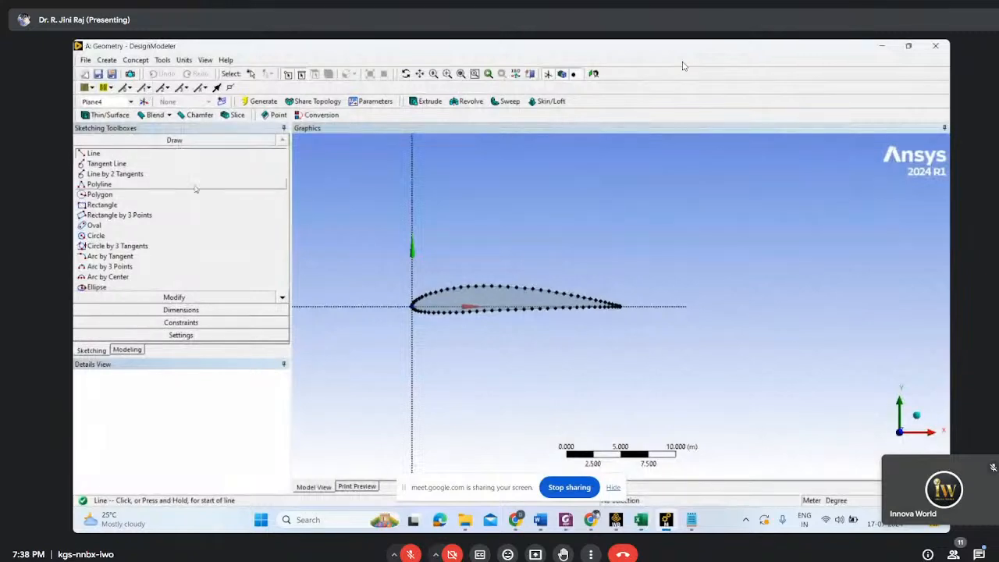
Sketch a horizontal line about 43 m long from the leading edge, with upward vertical lines of about 13.7 m and 10.4 m at its start and end
{"action": "left_click", "coordinate": [412, 306]}
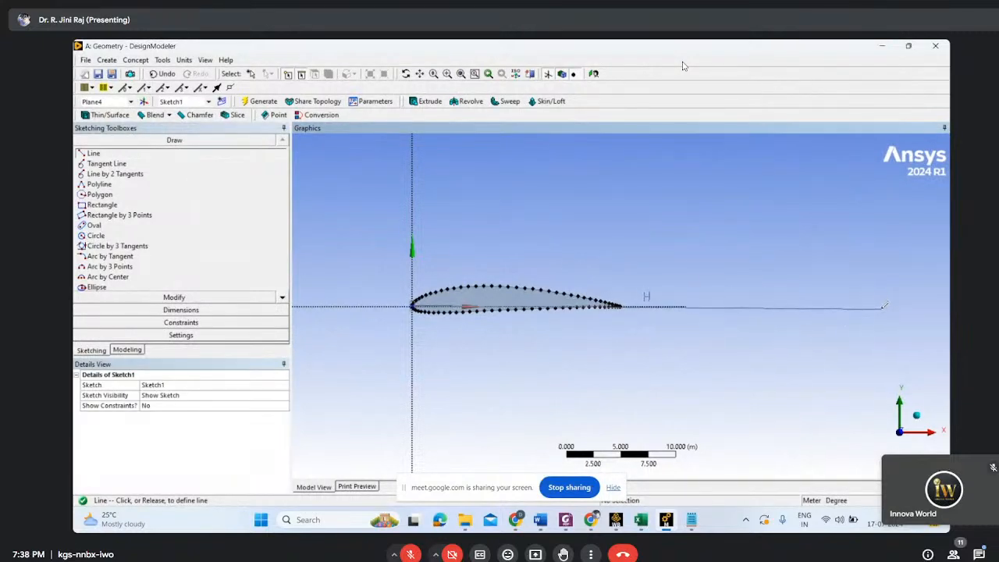
{"action": "left_click", "coordinate": [884, 306]}
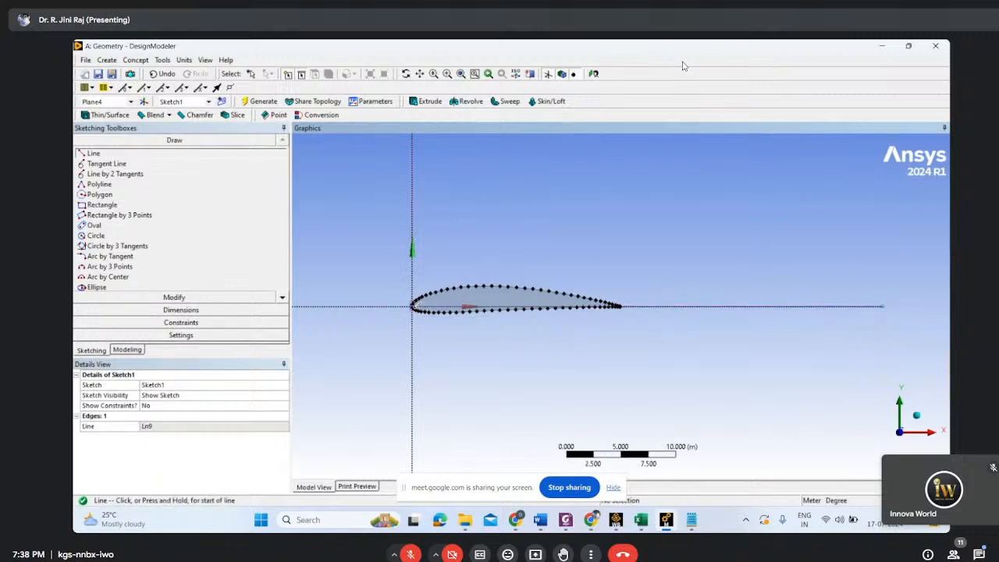
{"action": "left_click", "coordinate": [412, 306]}
{"action": "left_click", "coordinate": [412, 153]}
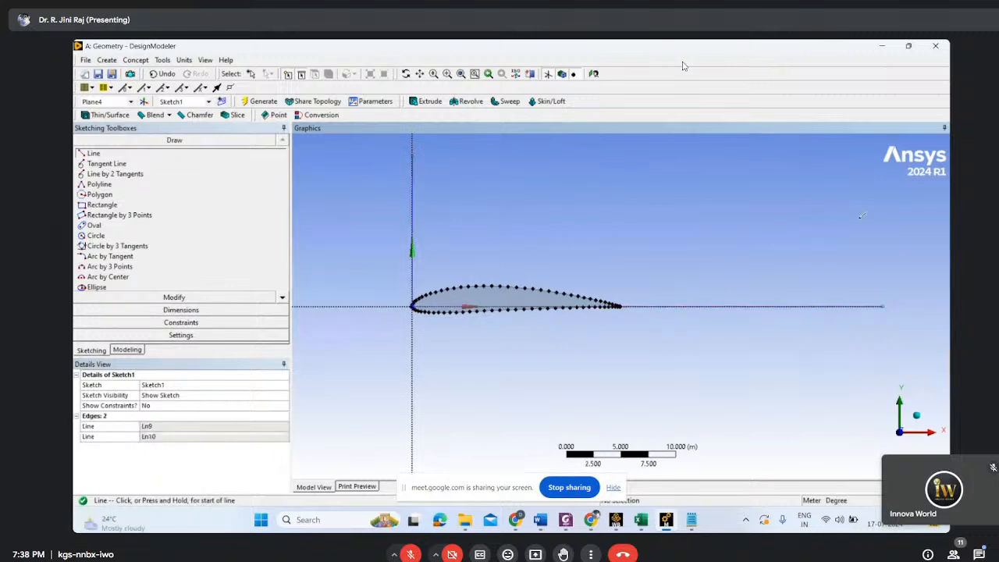
{"action": "left_click", "coordinate": [883, 305]}
{"action": "left_click", "coordinate": [883, 192]}
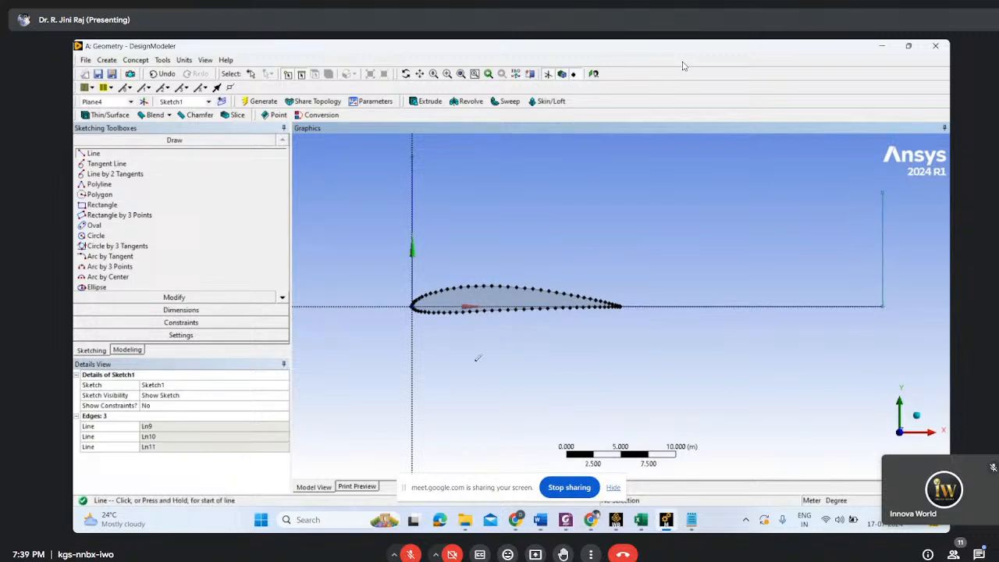
Sketch downward vertical lines of about 8.6 m from the leading edge and about 10.4 m from the horizontal line's far end
{"action": "left_click", "coordinate": [412, 306]}
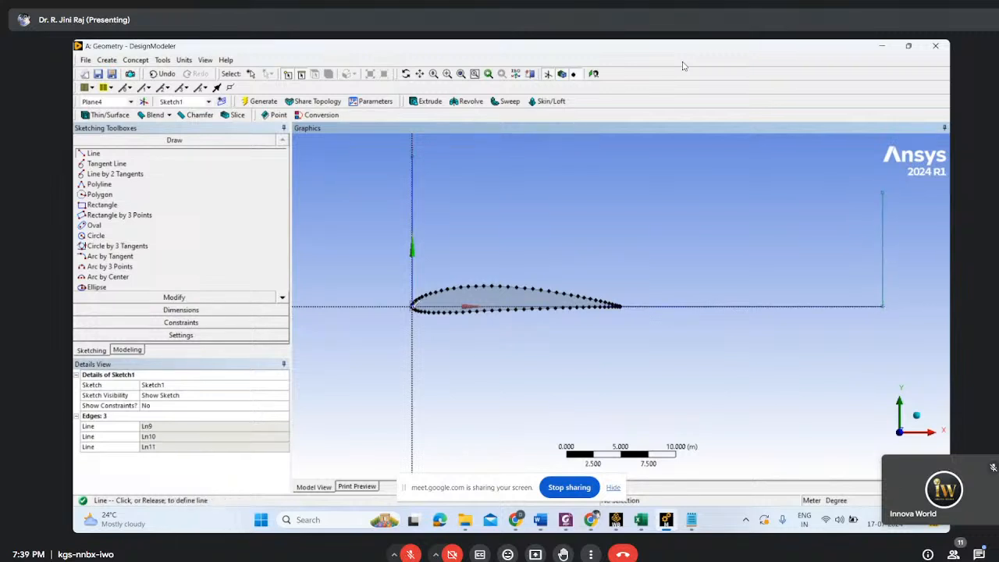
{"action": "left_click", "coordinate": [412, 400]}
{"action": "left_click", "coordinate": [883, 306]}
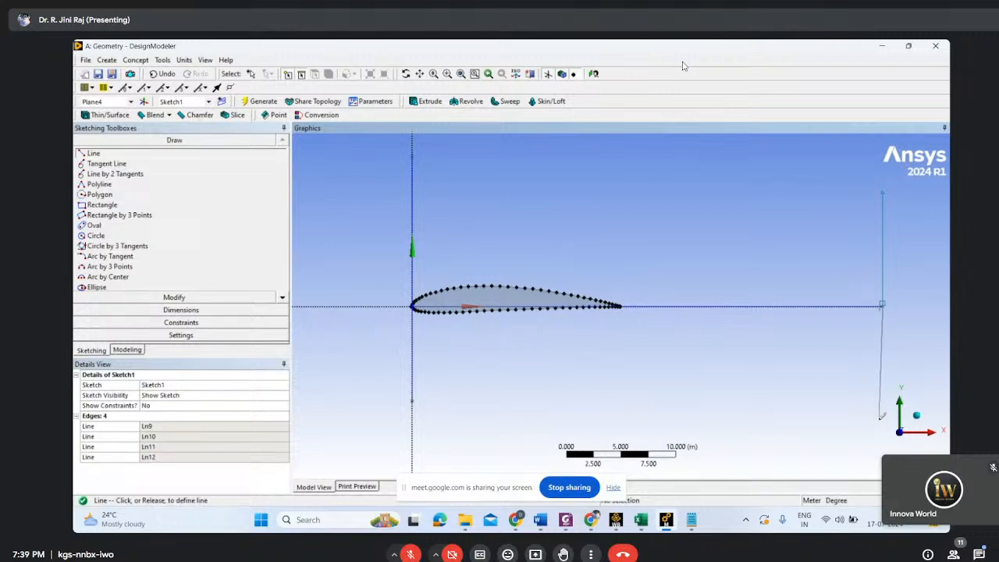
{"action": "left_click", "coordinate": [883, 421]}
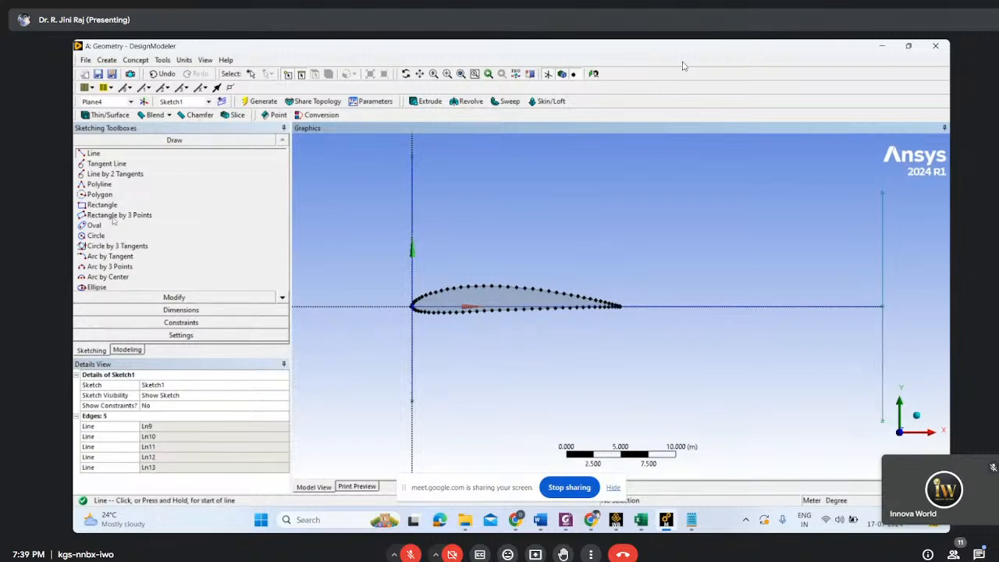
Dimension the horizontal line's length and all four vertical lines with the General dimension tool
{"action": "left_click", "coordinate": [173, 310]}
{"action": "left_click", "coordinate": [640, 306]}
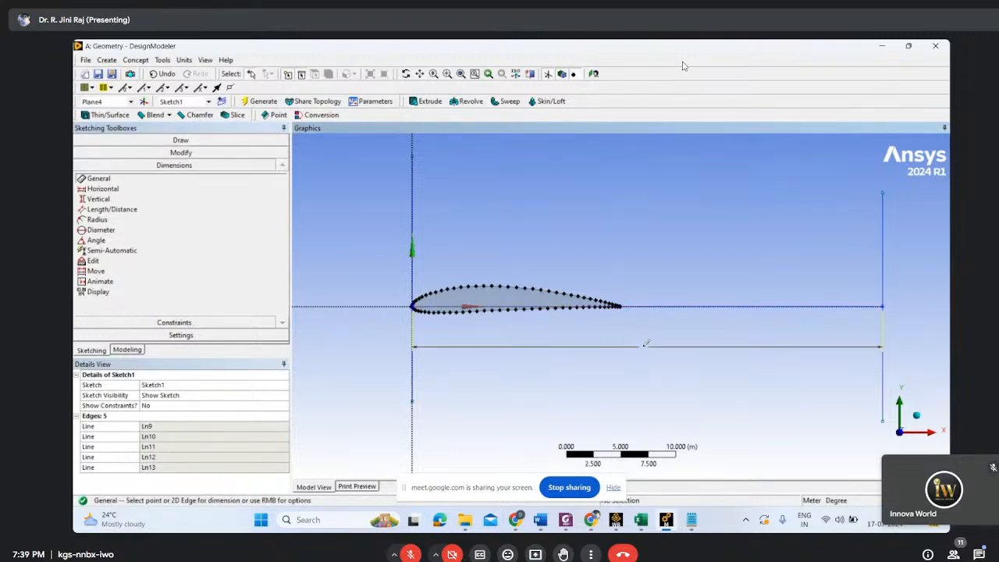
{"action": "left_click", "coordinate": [645, 345]}
{"action": "left_click", "coordinate": [414, 379]}
{"action": "left_click", "coordinate": [460, 373]}
{"action": "left_click", "coordinate": [884, 343]}
{"action": "left_click", "coordinate": [907, 367]}
{"action": "left_click", "coordinate": [882, 275]}
{"action": "left_click", "coordinate": [907, 257]}
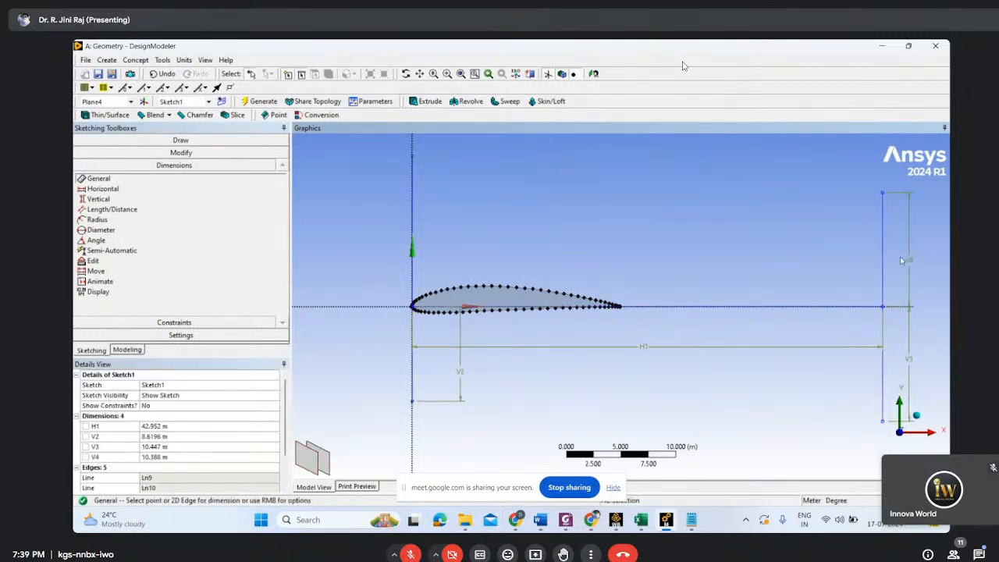
{"action": "left_click", "coordinate": [412, 213]}
{"action": "left_click", "coordinate": [461, 207]}
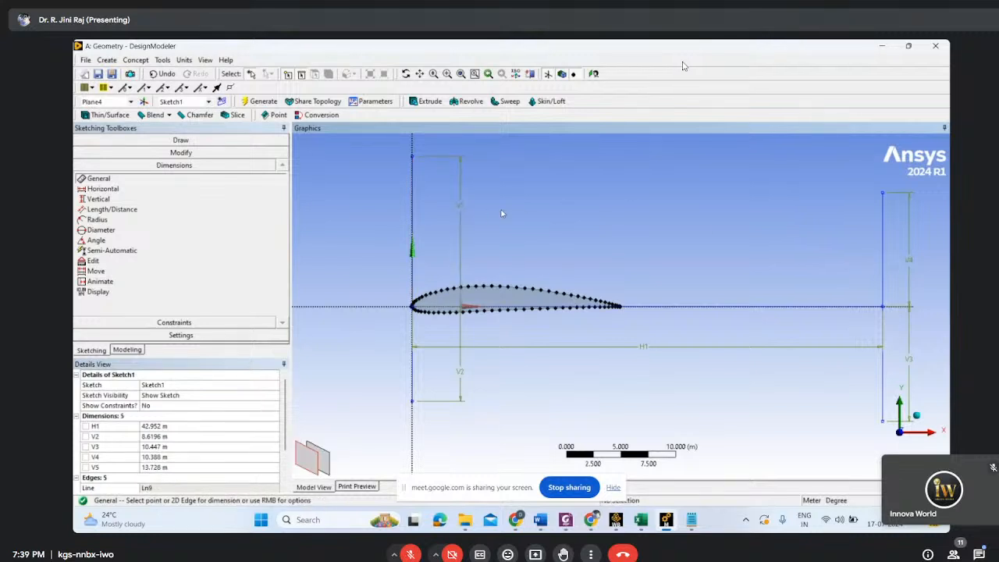
Switch the model's length unit to millimetres
{"action": "scroll", "coordinate": [619, 306], "scroll_direction": "down", "scroll_amount": 2}
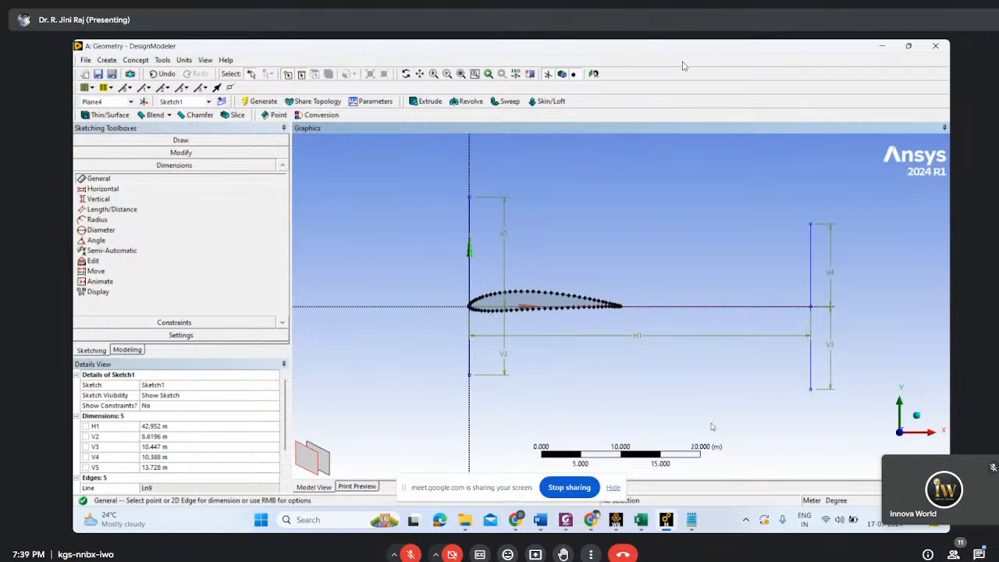
{"action": "scroll", "coordinate": [720, 437], "scroll_direction": "up", "scroll_amount": 1}
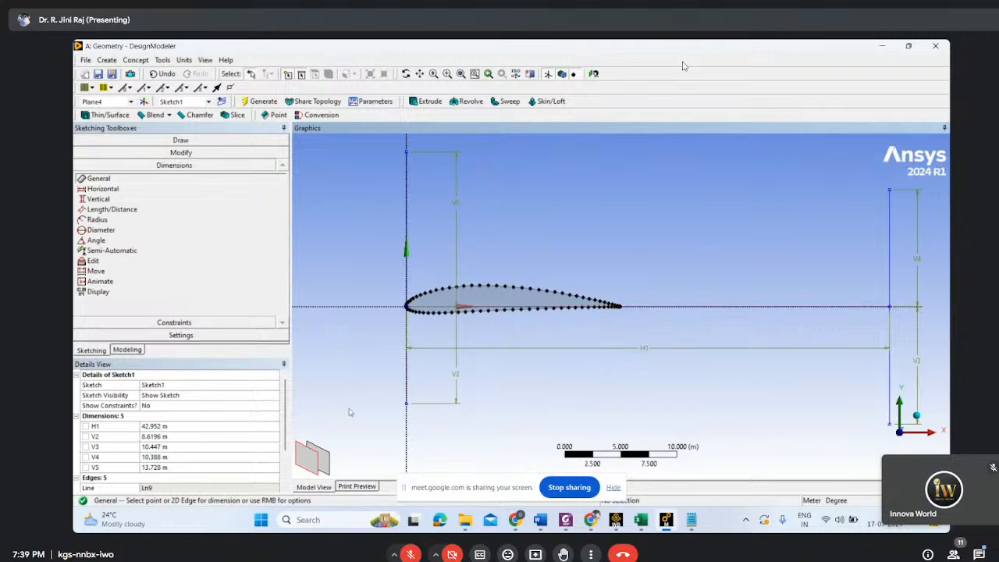
{"action": "left_click", "coordinate": [184, 59]}
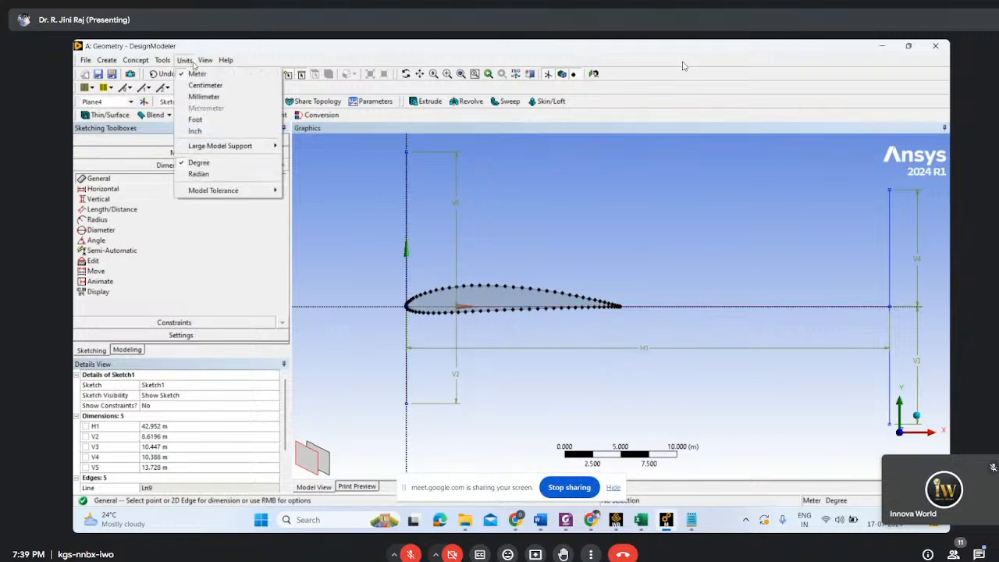
{"action": "left_click", "coordinate": [205, 96]}
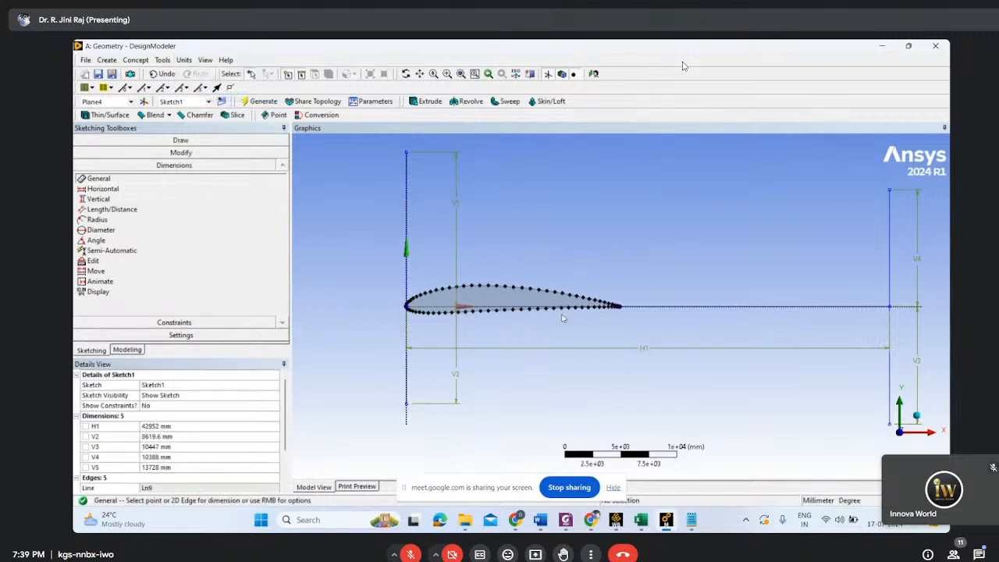
Set the horizontal line's length dimension H1 to 1900 mm
{"action": "left_click", "coordinate": [155, 426]}
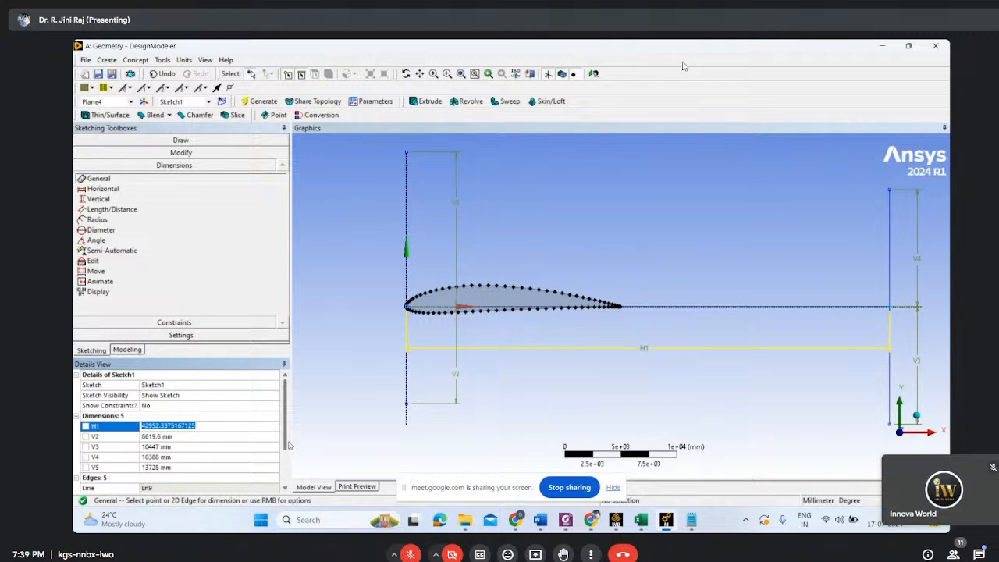
{"action": "type", "text": "1900"}
{"action": "key", "text": "Return"}
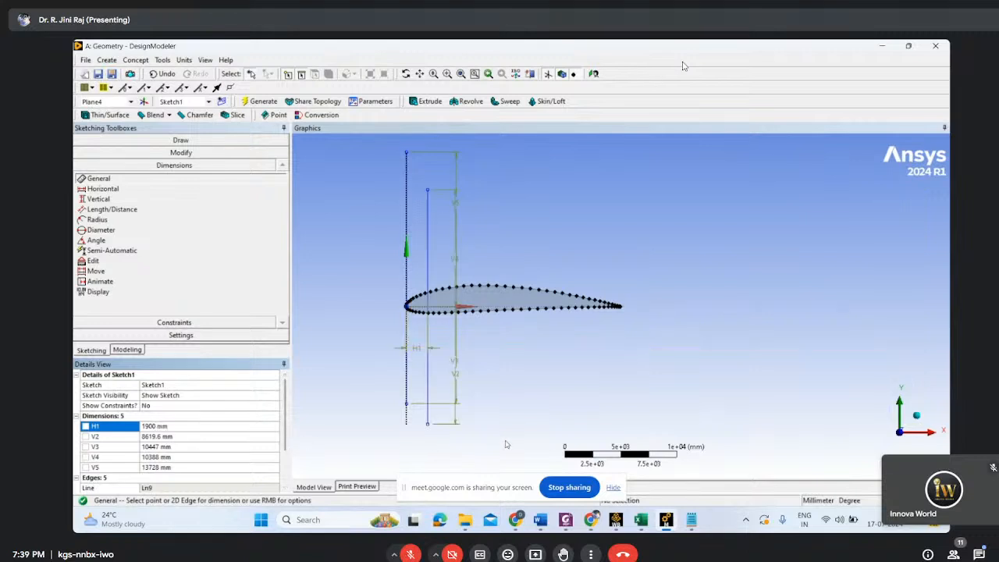
{"action": "scroll", "coordinate": [354, 305], "scroll_direction": "up", "scroll_amount": 3}
{"action": "scroll", "coordinate": [401, 325], "scroll_direction": "down", "scroll_amount": 2}
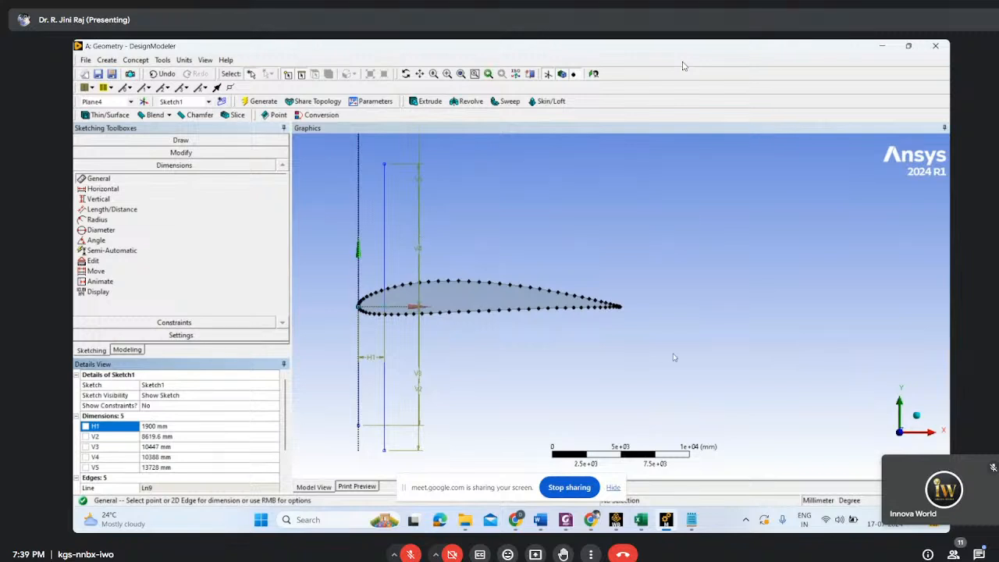
{"action": "scroll", "coordinate": [673, 358], "scroll_direction": "down", "scroll_amount": 3}
Check the first point's X coordinate in the text file 12.txt, and return to DesignModeler
{"action": "left_click", "coordinate": [148, 426]}
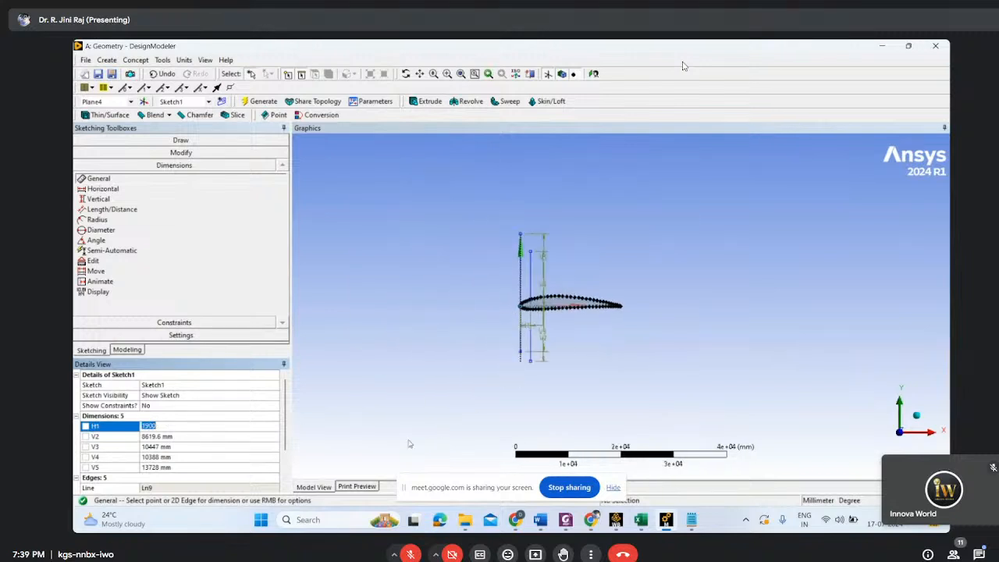
{"action": "left_click", "coordinate": [695, 525]}
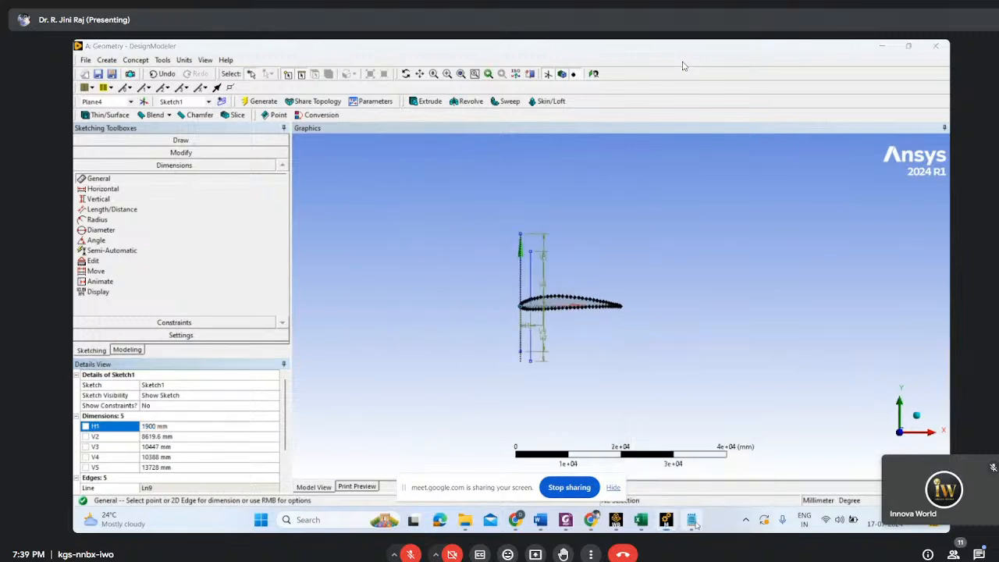
{"action": "scroll", "coordinate": [218, 338], "scroll_direction": "up", "scroll_amount": 3}
{"action": "scroll", "coordinate": [217, 336], "scroll_direction": "up", "scroll_amount": 15}
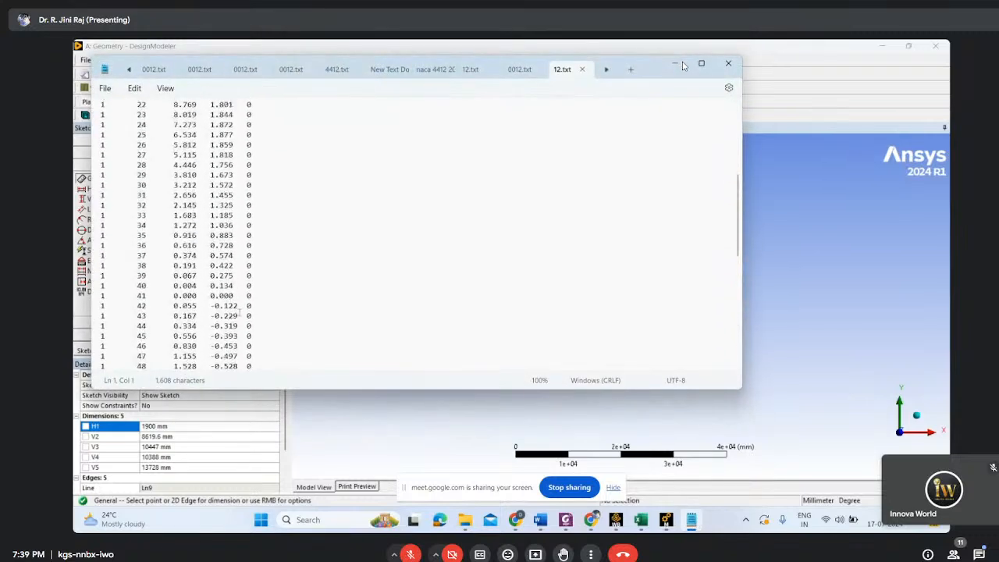
{"action": "left_click_drag", "start_coordinate": [173, 111], "coordinate": [184, 113]}
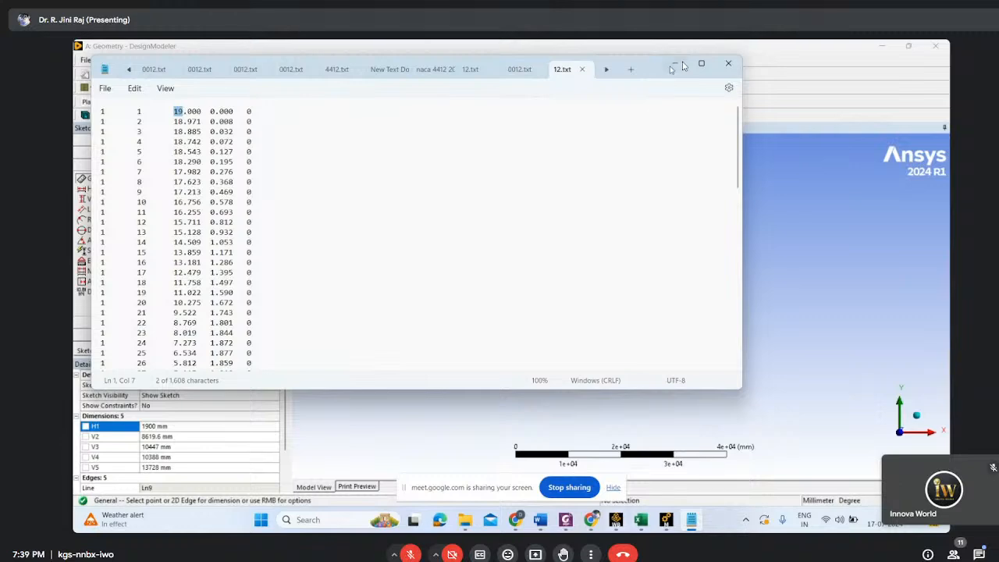
{"action": "left_click", "coordinate": [676, 65]}
{"action": "scroll", "coordinate": [440, 396], "scroll_direction": "up", "scroll_amount": 4}
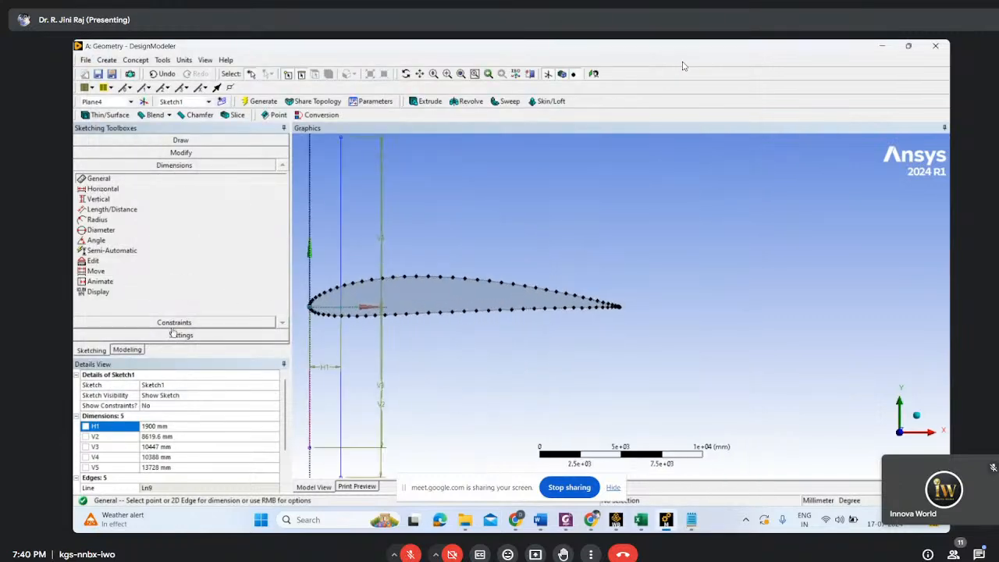
Inspect the details of Line1 and of the imported coordinate points Point2, and return to the sketch
{"action": "left_click", "coordinate": [127, 349]}
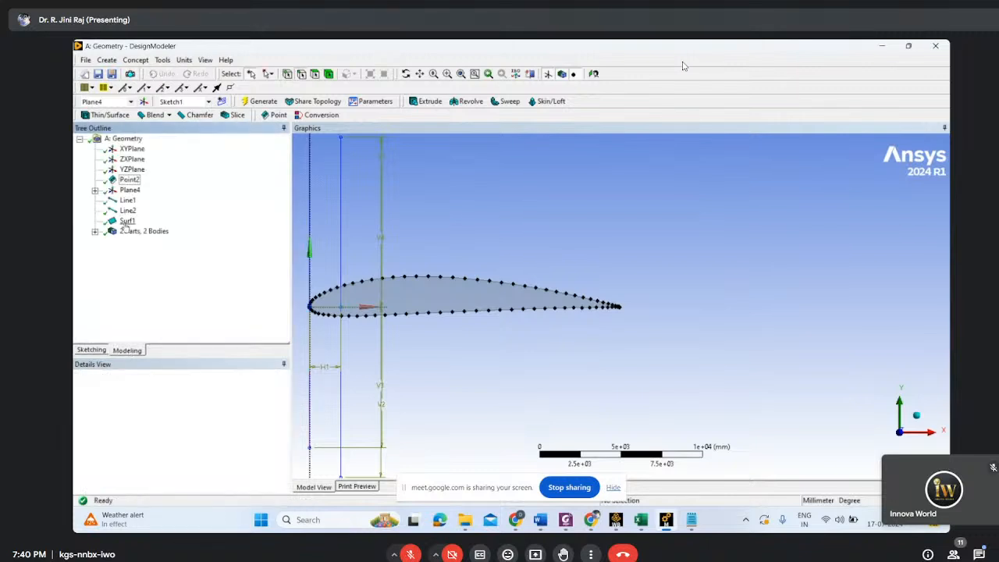
{"action": "left_click", "coordinate": [127, 201]}
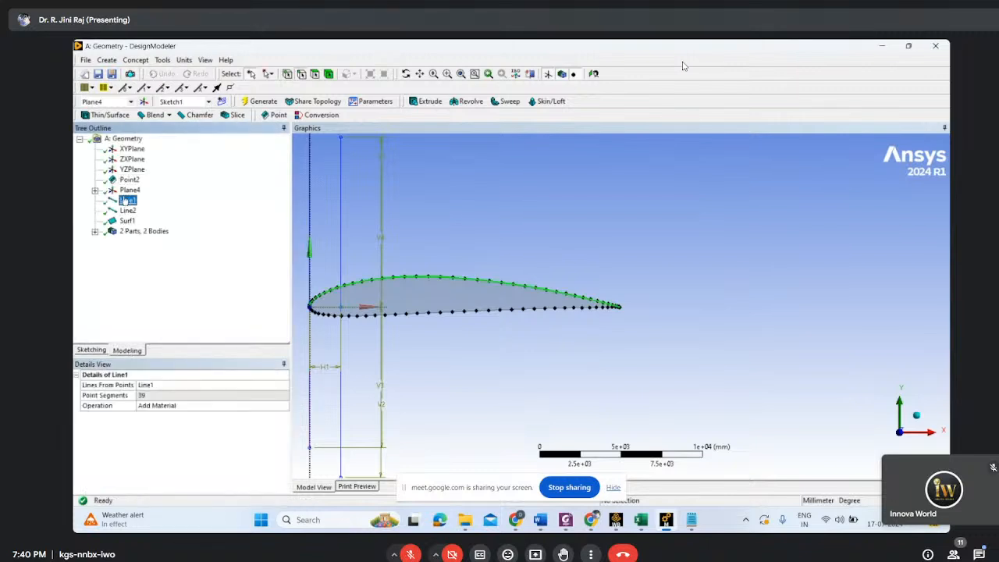
{"action": "left_click", "coordinate": [130, 180]}
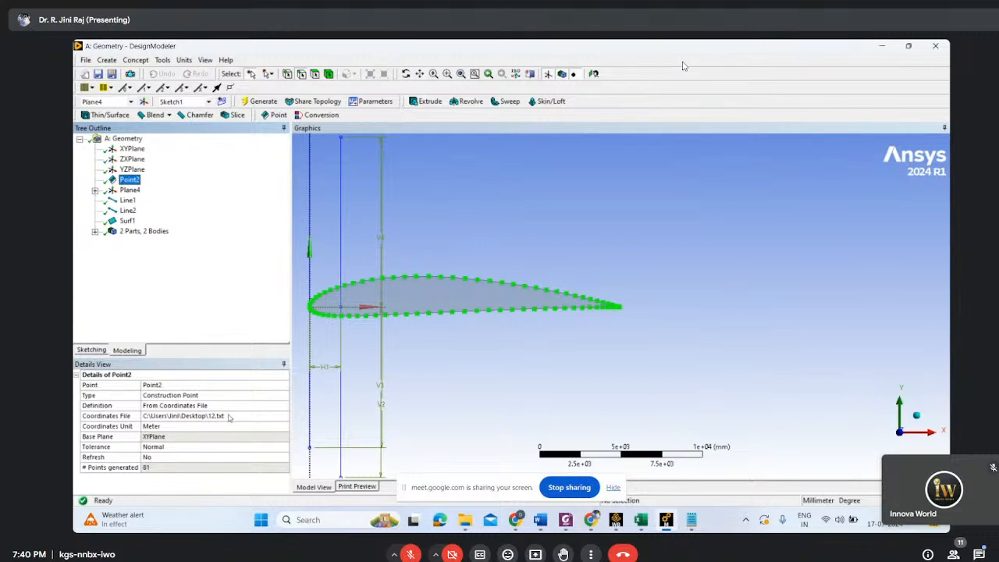
{"action": "scroll", "coordinate": [426, 275], "scroll_direction": "up", "scroll_amount": 1}
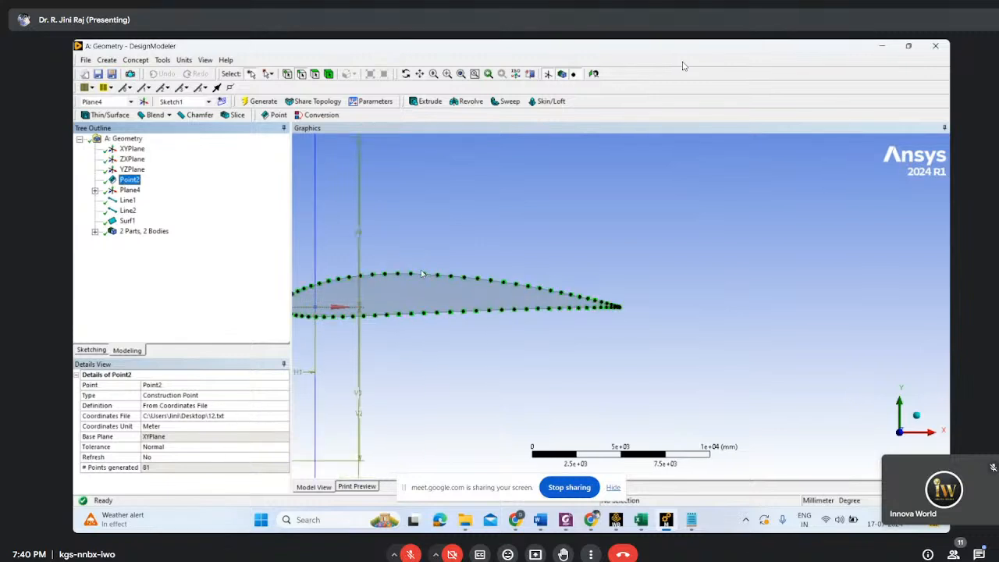
{"action": "scroll", "coordinate": [415, 289], "scroll_direction": "down", "scroll_amount": 3}
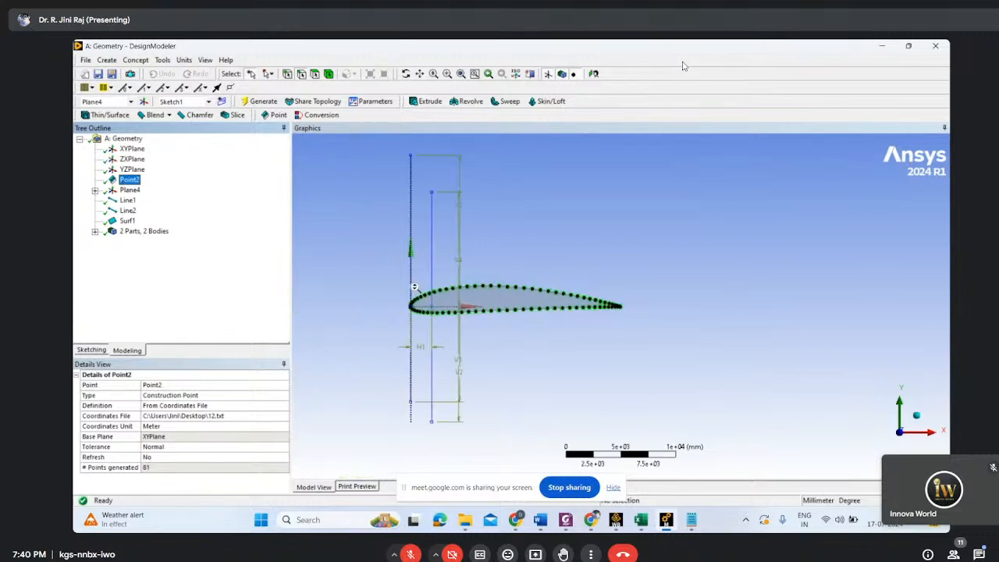
{"action": "left_click", "coordinate": [92, 351]}
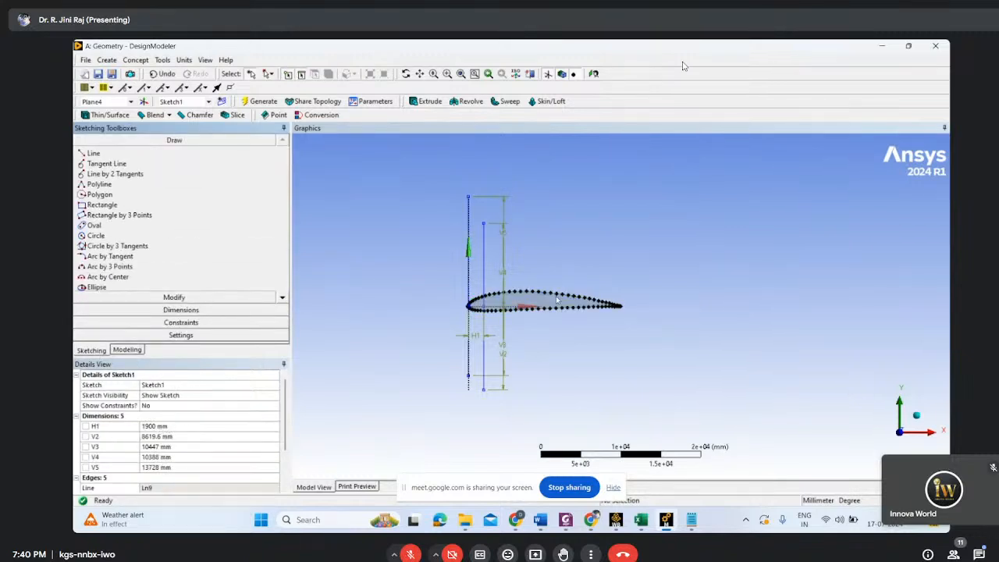
Measure the airfoil's chord from the leading-edge point to the trailing-edge point with the Distance Finder
{"action": "left_click", "coordinate": [156, 427]}
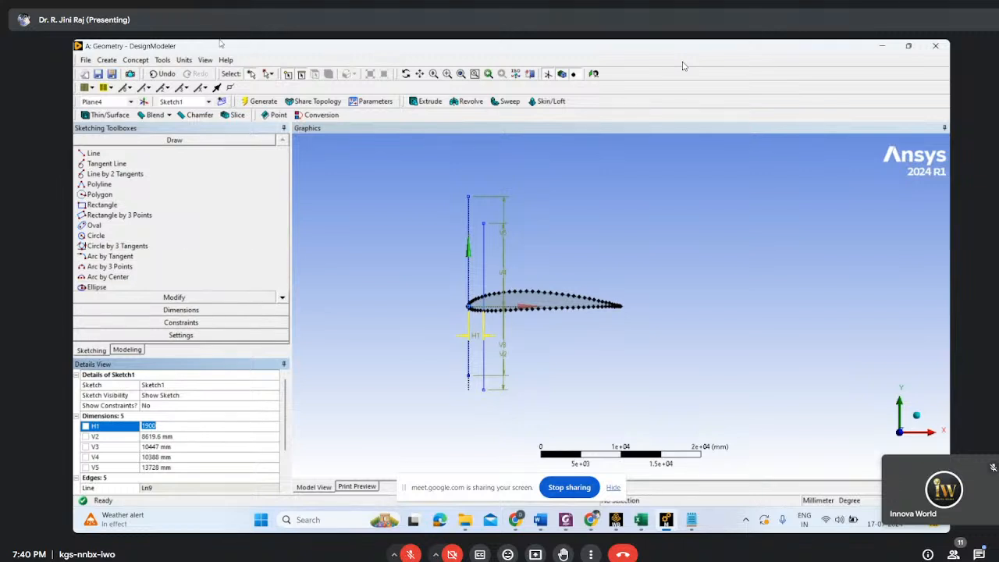
{"action": "left_click", "coordinate": [163, 59]}
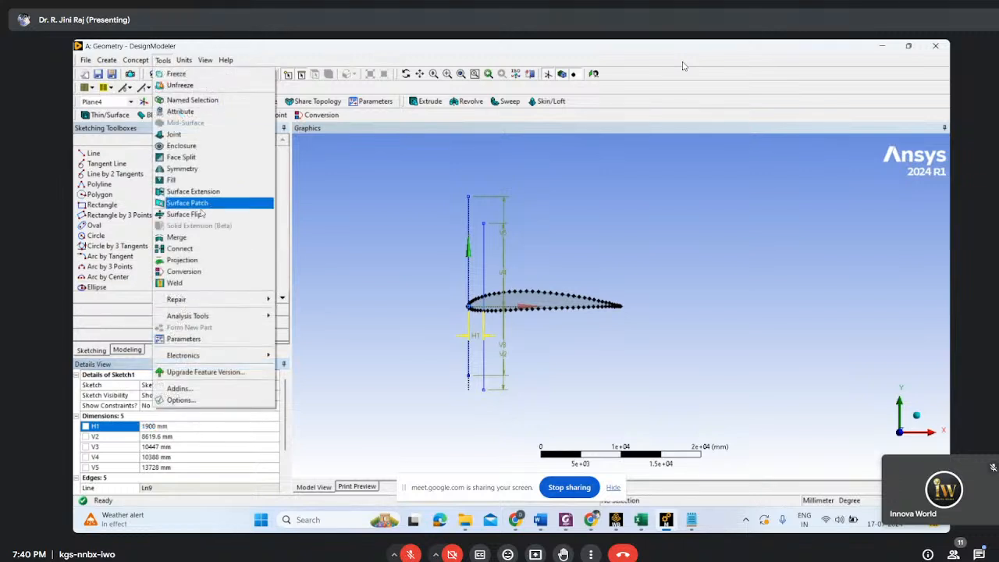
{"action": "mouse_move", "coordinate": [198, 315]}
{"action": "left_click", "coordinate": [316, 315]}
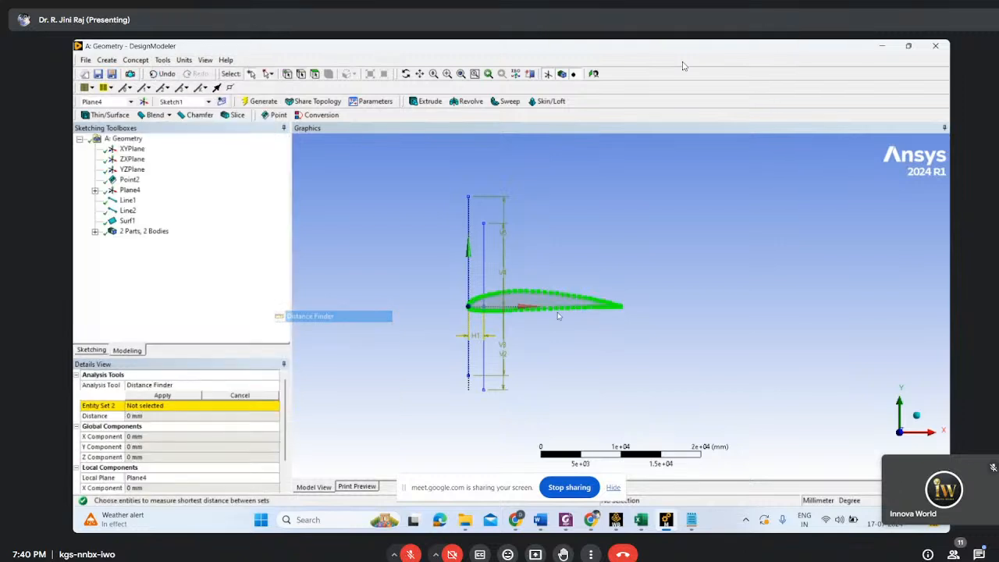
{"action": "left_click", "coordinate": [470, 307]}
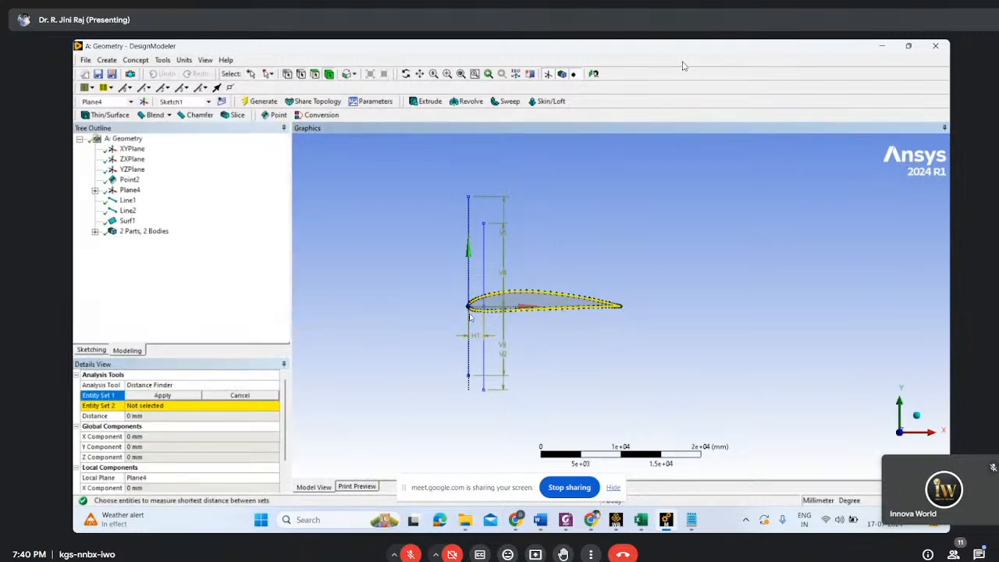
{"action": "scroll", "coordinate": [472, 314], "scroll_direction": "up", "scroll_amount": 3}
{"action": "left_click", "coordinate": [290, 74]}
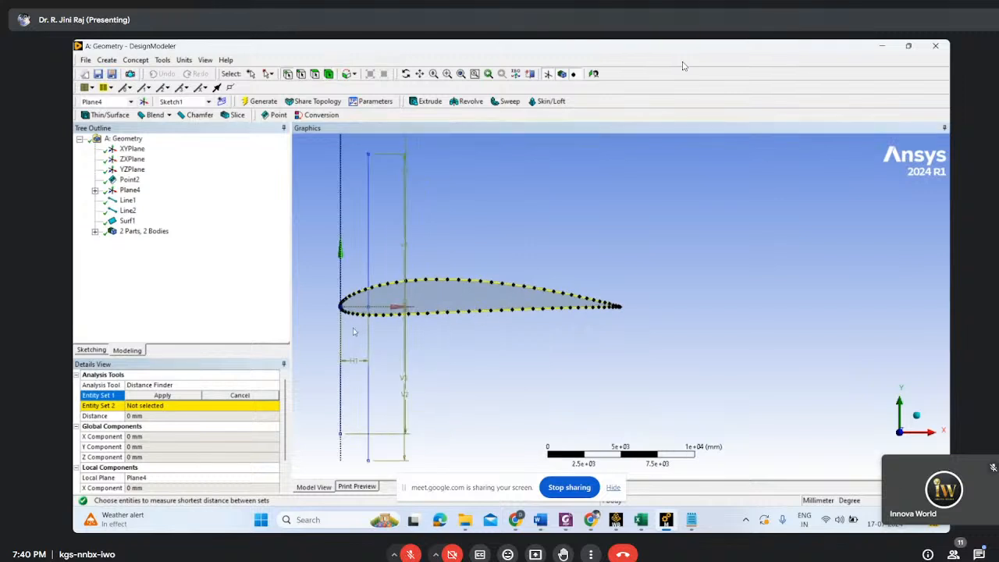
{"action": "left_click", "coordinate": [341, 307]}
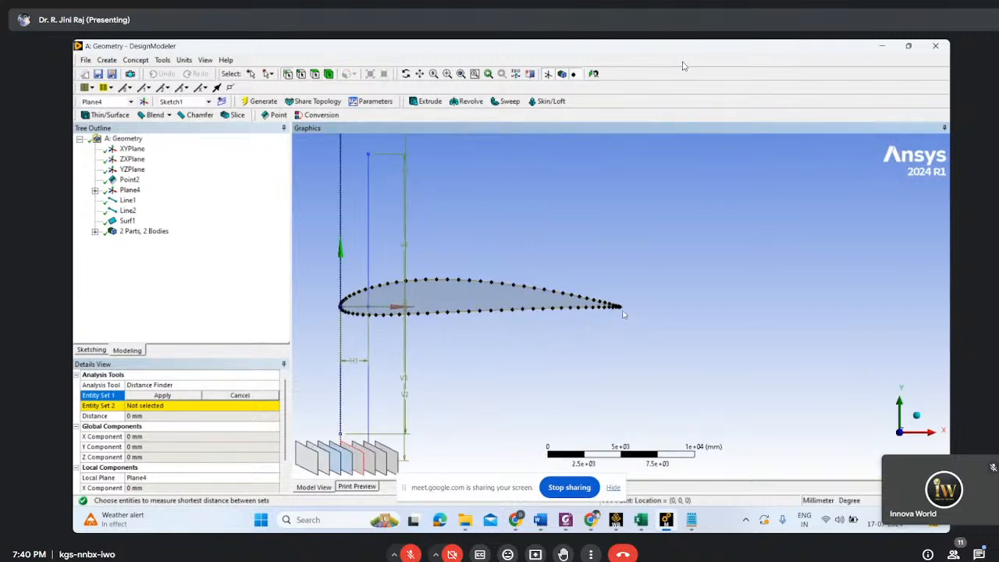
{"action": "left_click", "coordinate": [150, 396]}
{"action": "left_click", "coordinate": [149, 407]}
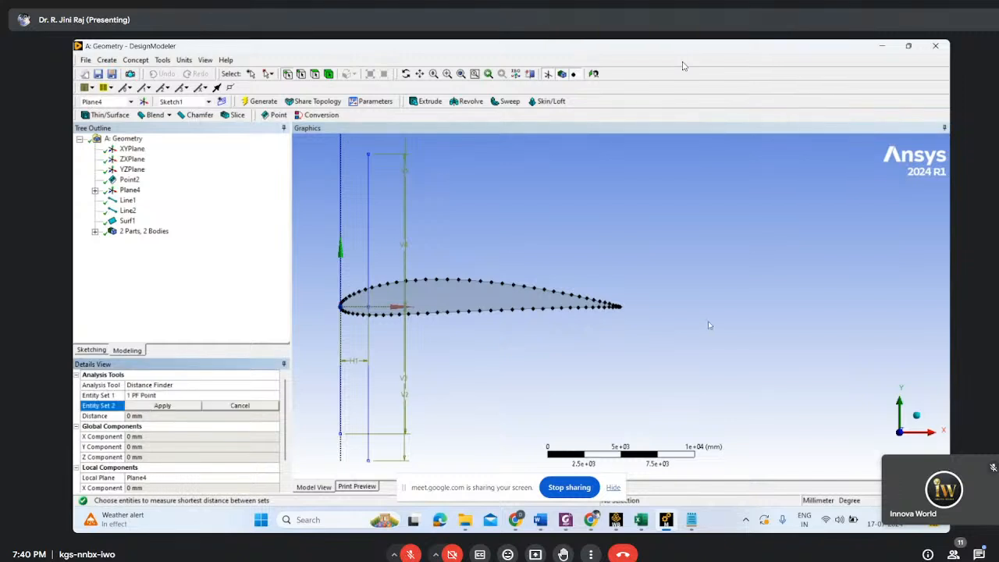
{"action": "left_click", "coordinate": [622, 307]}
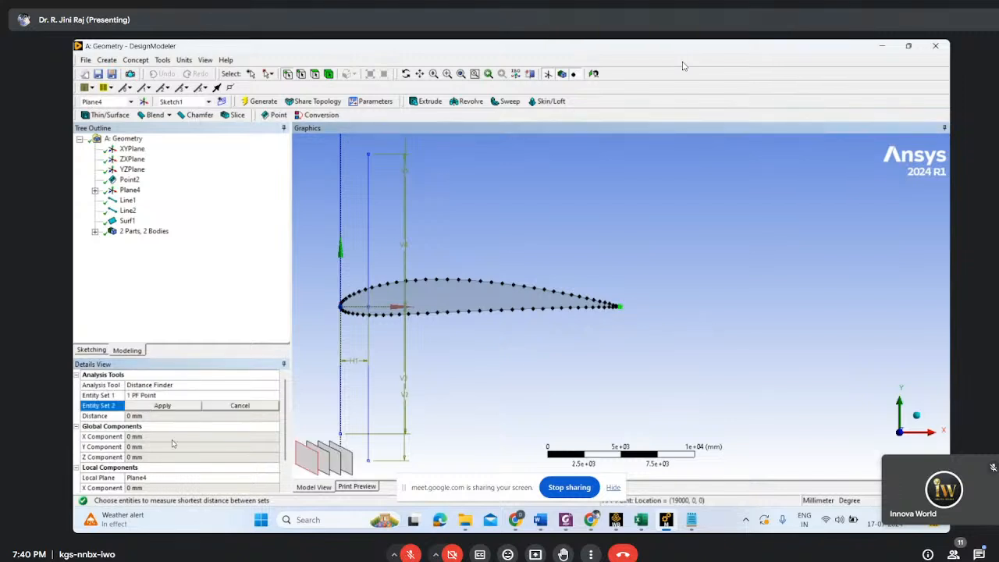
{"action": "left_click", "coordinate": [160, 406]}
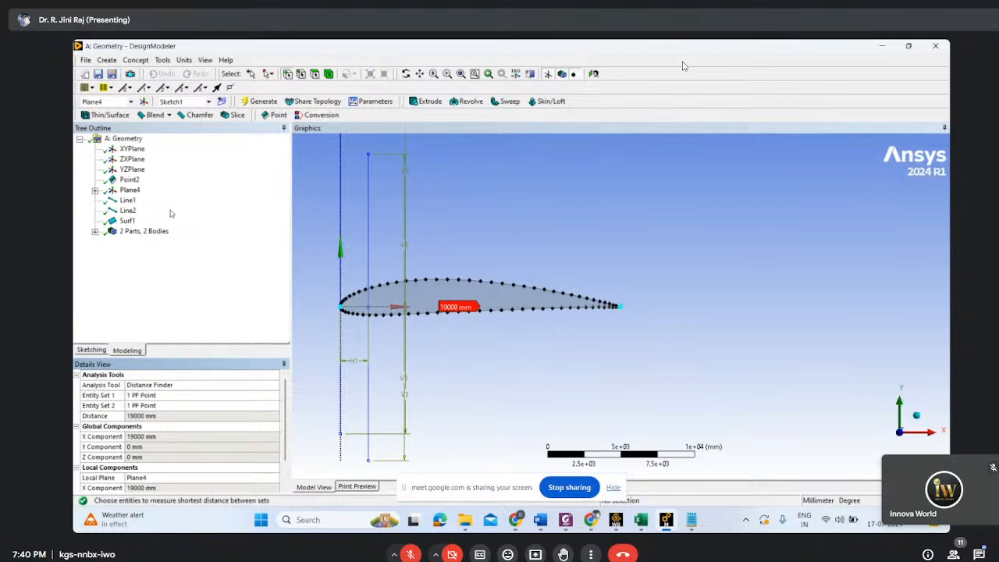
Set the sketch's horizontal line length dimension H1 to 190000 mm
{"action": "left_click", "coordinate": [91, 350]}
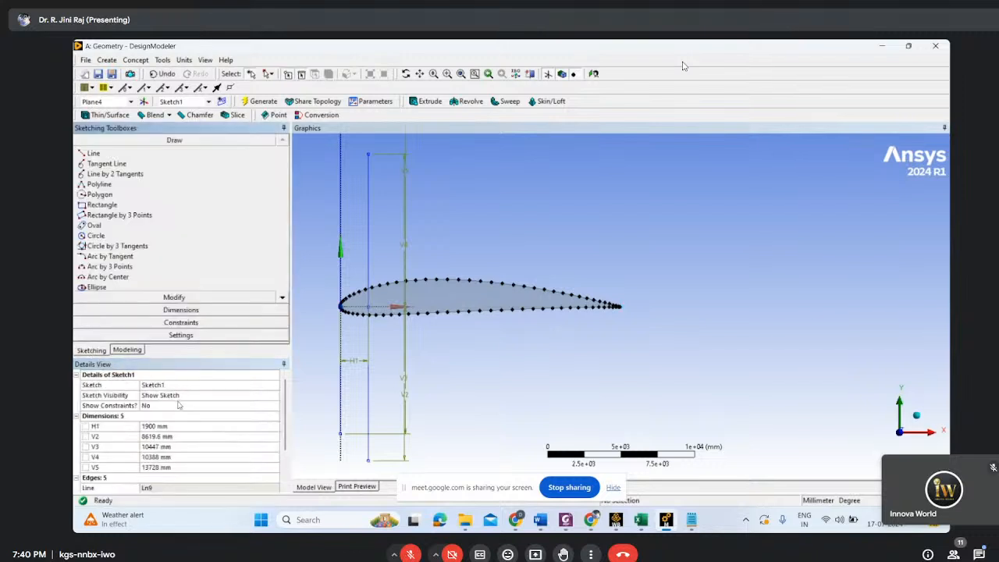
{"action": "left_click", "coordinate": [168, 426]}
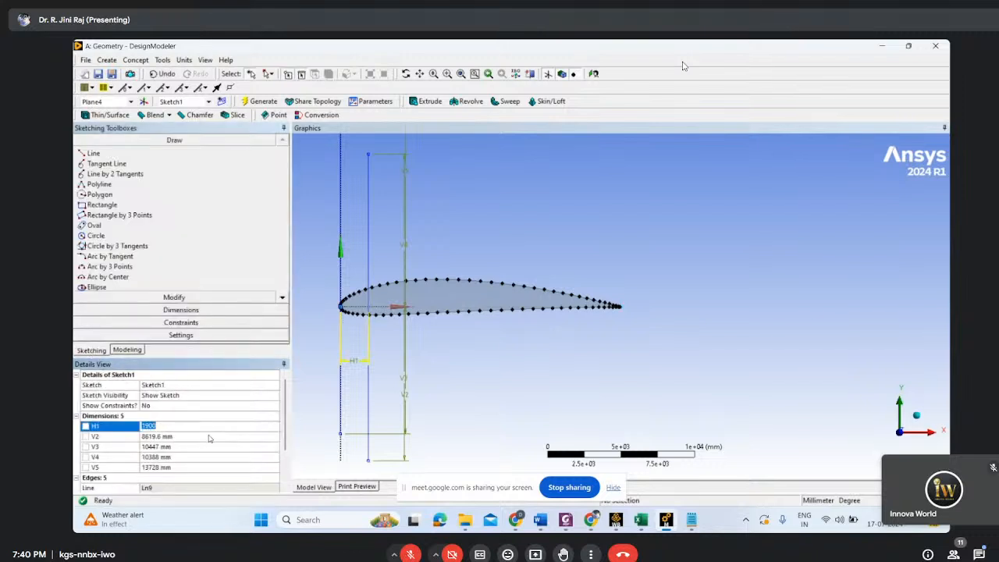
{"action": "left_click", "coordinate": [170, 426]}
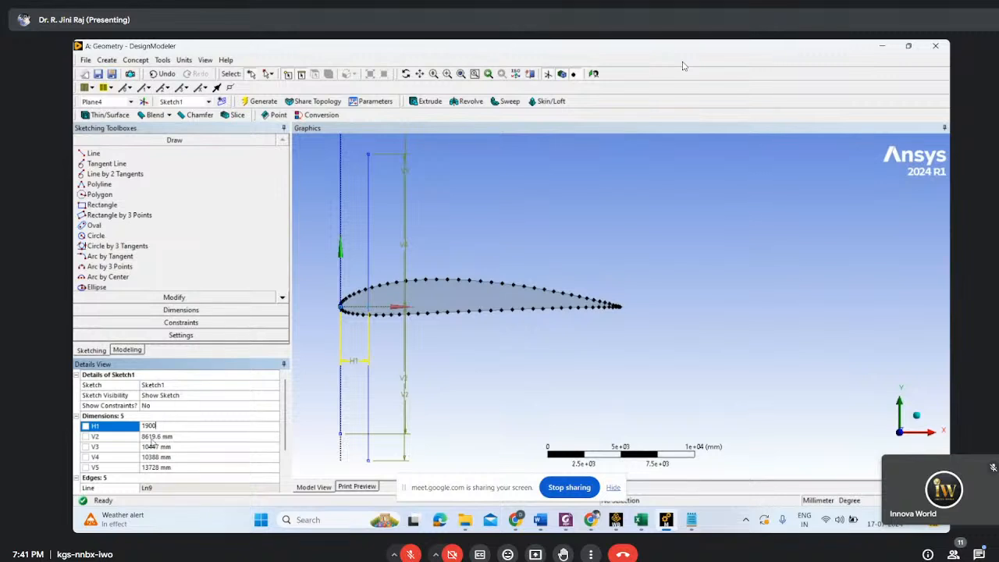
{"action": "type", "text": "0"}
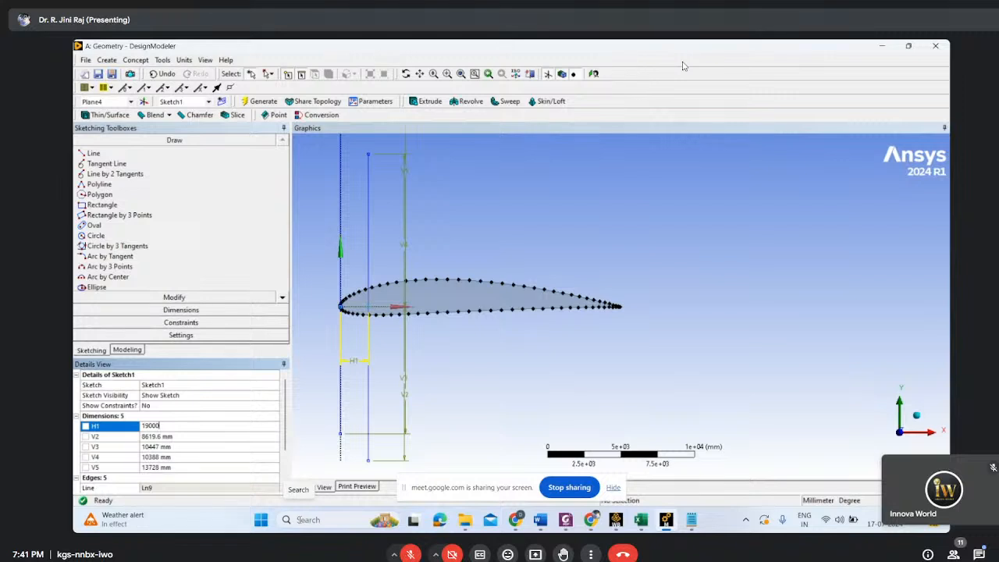
{"action": "type", "text": "0"}
{"action": "key", "text": "Tab"}
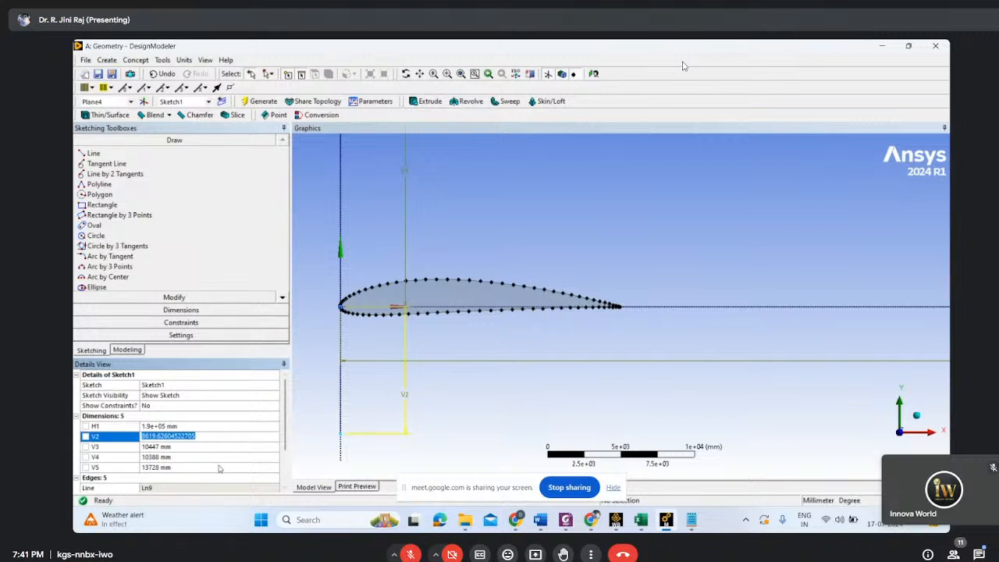
Set the sketch's vertical dimensions V2, V3, V4 and V5 to 95000 mm each
{"action": "scroll", "coordinate": [484, 288], "scroll_direction": "down", "scroll_amount": 2}
{"action": "scroll", "coordinate": [484, 289], "scroll_direction": "down", "scroll_amount": 5}
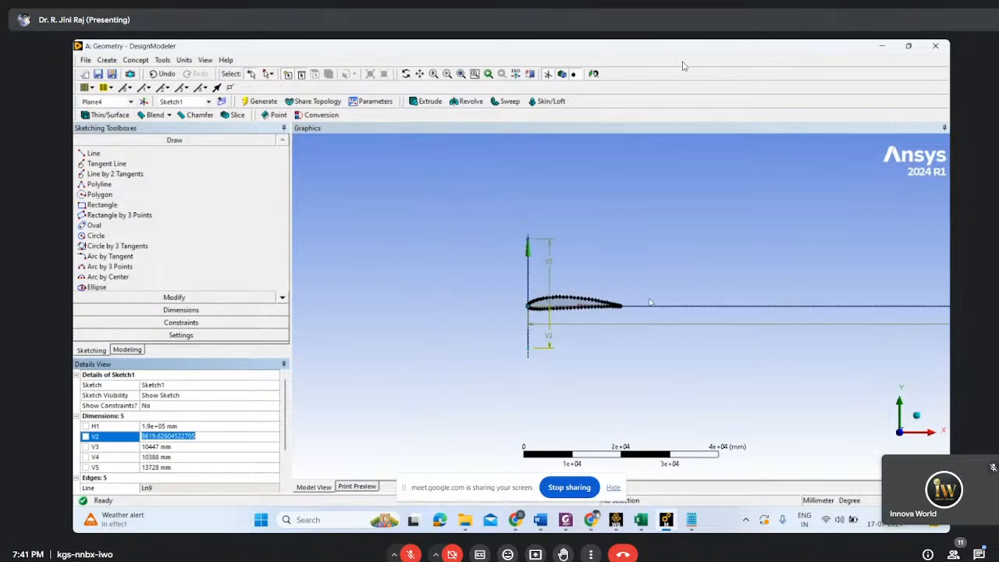
{"action": "scroll", "coordinate": [784, 350], "scroll_direction": "down", "scroll_amount": 1}
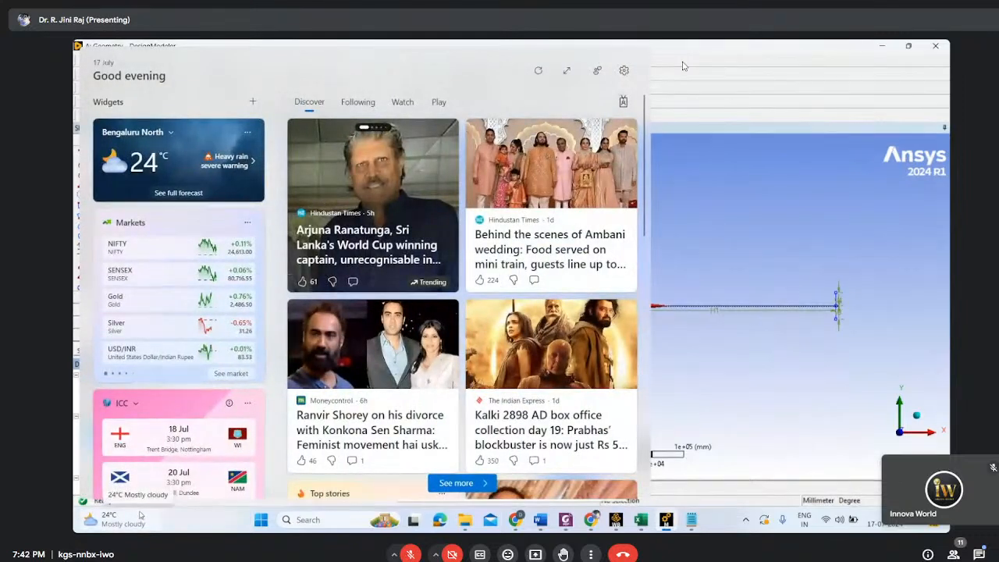
{"action": "left_click", "coordinate": [140, 516]}
{"action": "type", "text": "95000"}
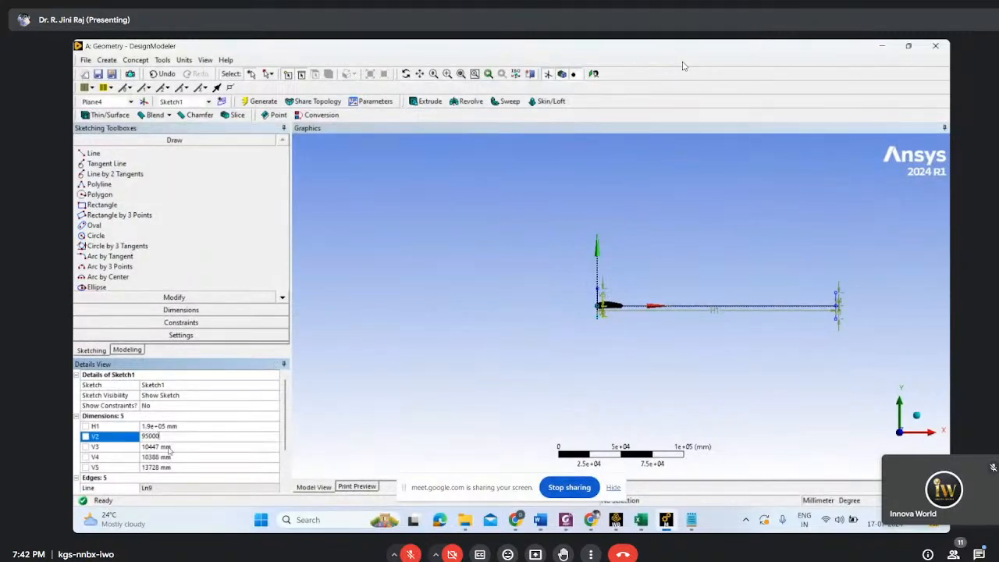
{"action": "key", "text": "Tab"}
{"action": "type", "text": "9500"}
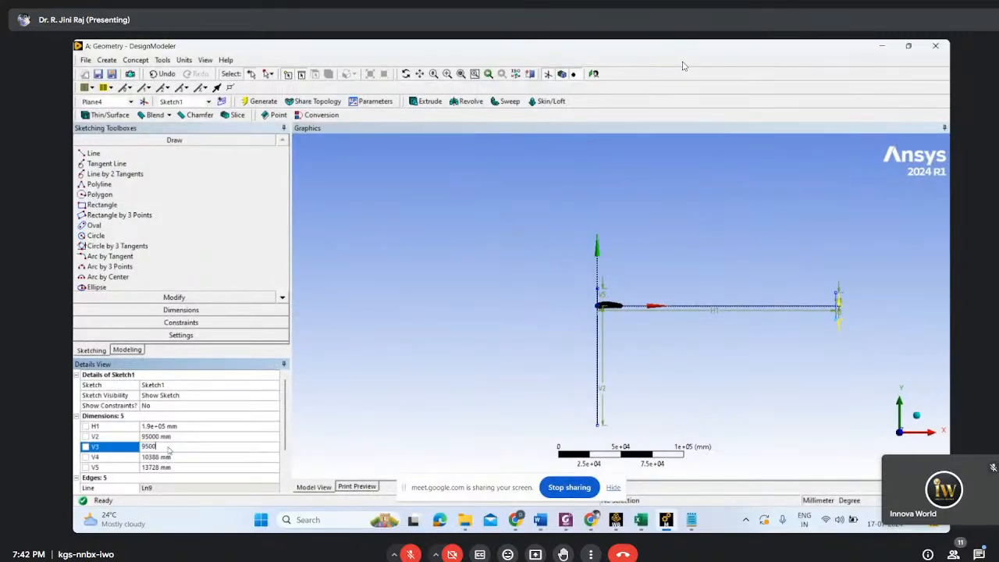
{"action": "type", "text": "0"}
{"action": "key", "text": "Tab"}
{"action": "type", "text": "95000"}
{"action": "key", "text": "Tab"}
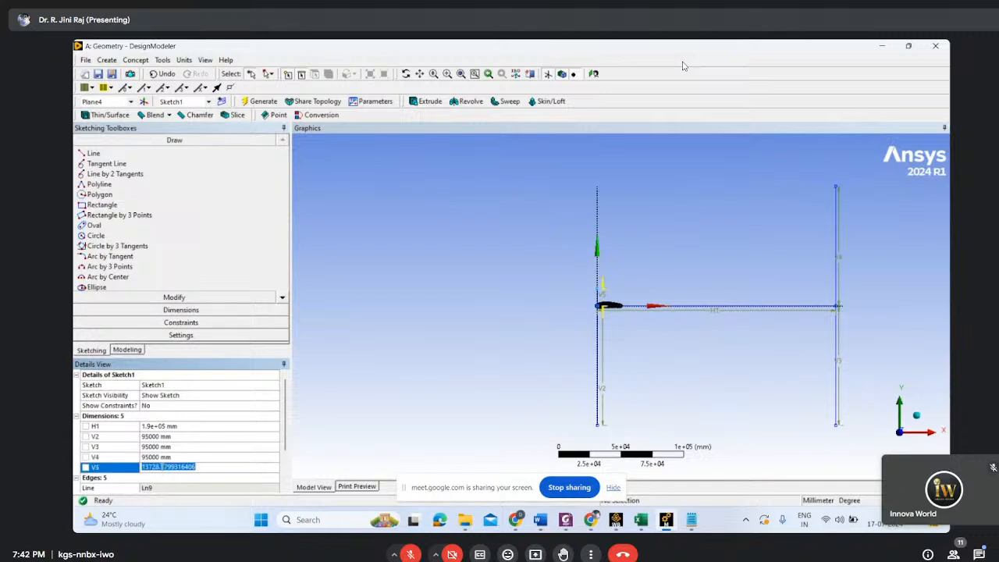
{"action": "type", "text": "95000"}
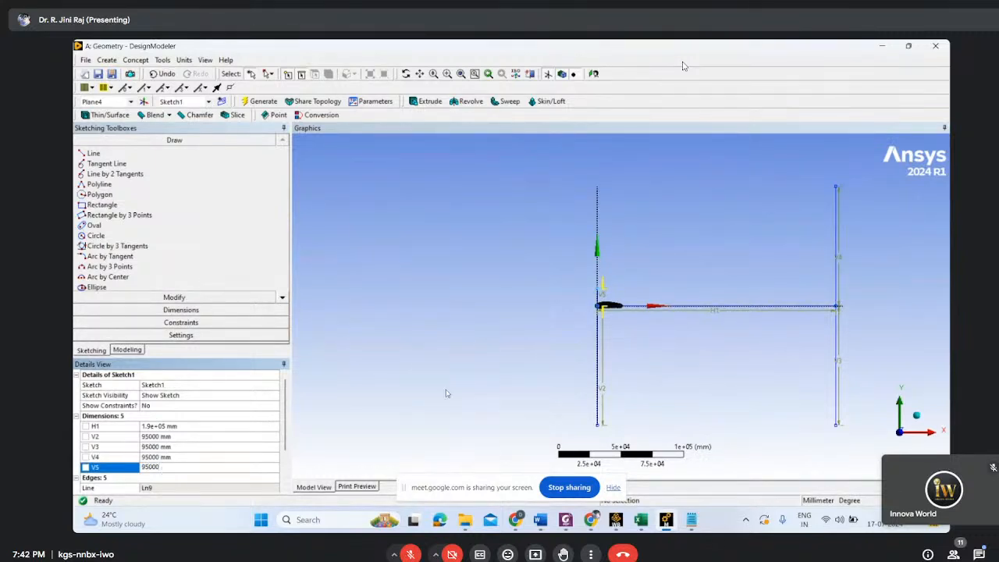
{"action": "key", "text": "Return"}
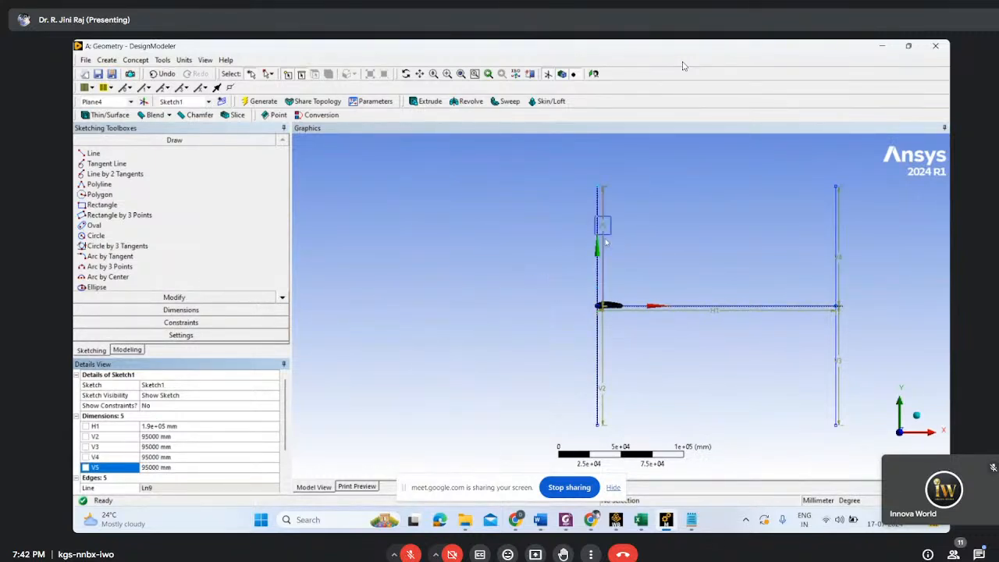
Draw horizontal lines joining the upper ends and the lower ends of the two vertical sides of the domain
{"action": "left_click", "coordinate": [87, 154]}
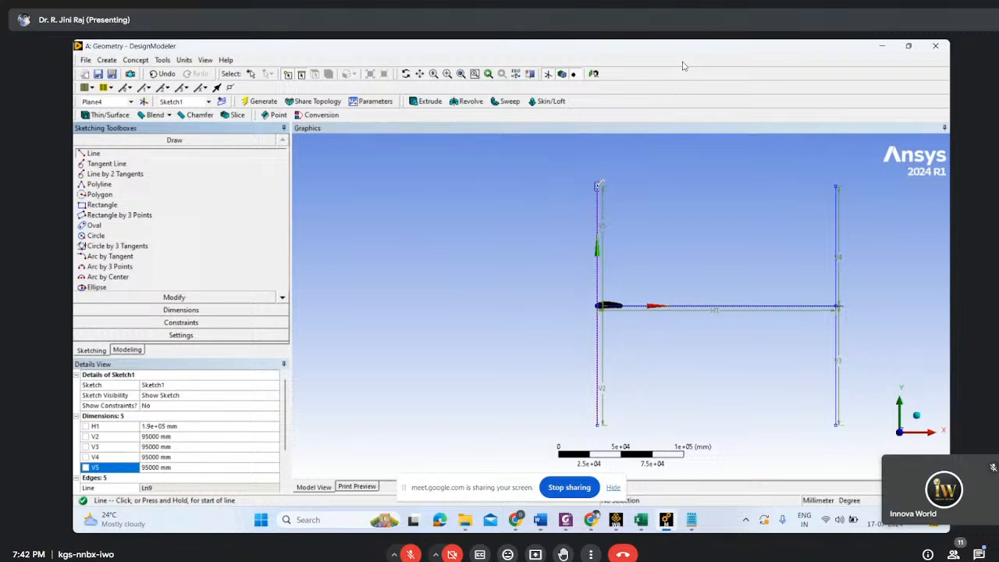
{"action": "left_click", "coordinate": [597, 187]}
{"action": "left_click", "coordinate": [836, 187]}
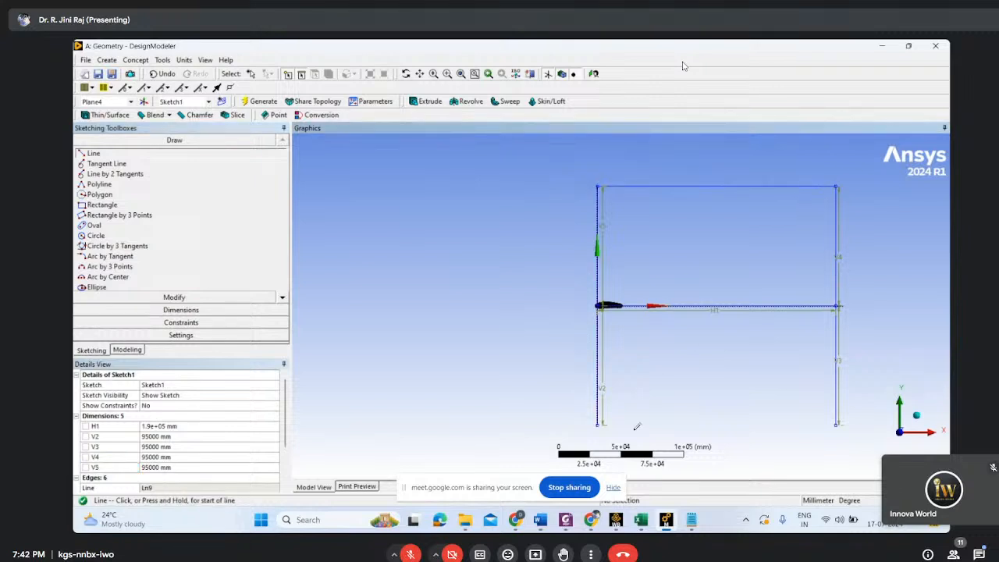
{"action": "left_click", "coordinate": [598, 424]}
{"action": "left_click", "coordinate": [836, 425]}
{"action": "scroll", "coordinate": [701, 291], "scroll_direction": "up", "scroll_amount": 3}
{"action": "scroll", "coordinate": [574, 311], "scroll_direction": "down", "scroll_amount": 5}
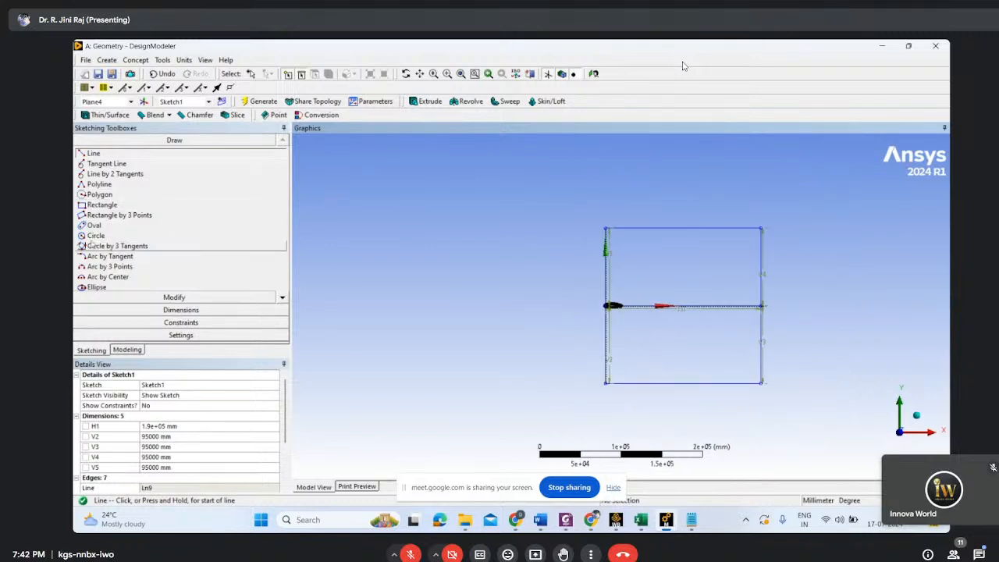
Draw a circle centred on the airfoil's leading edge through the rectangle's upper corner, and trim away its half inside the rectangle
{"action": "left_click", "coordinate": [94, 236]}
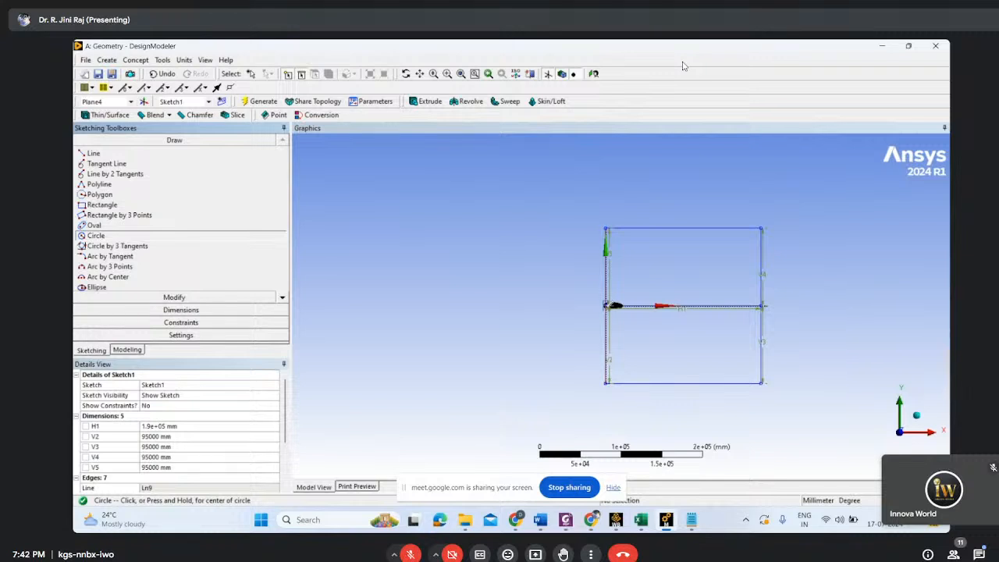
{"action": "left_click", "coordinate": [606, 306]}
{"action": "left_click", "coordinate": [606, 229]}
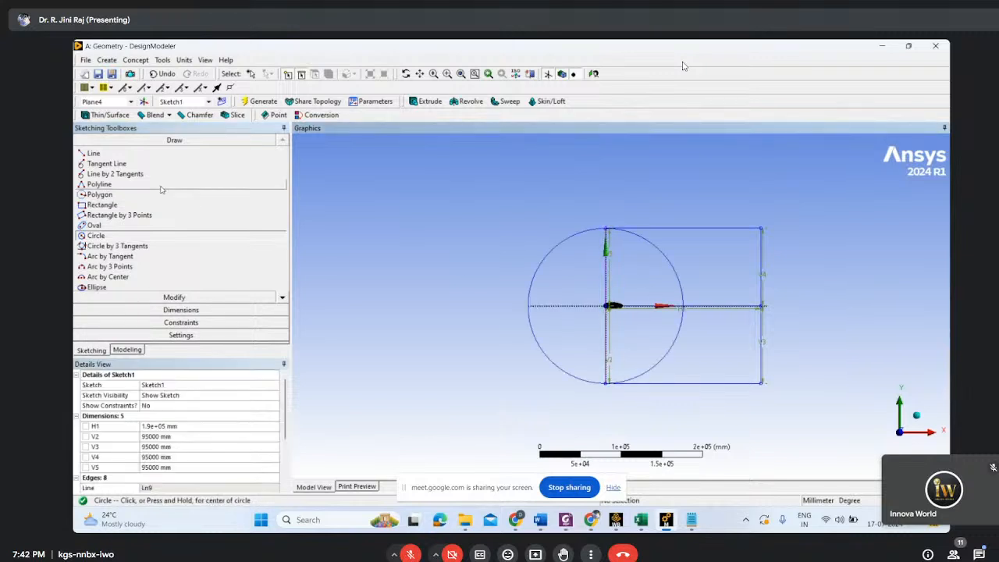
{"action": "left_click", "coordinate": [165, 297]}
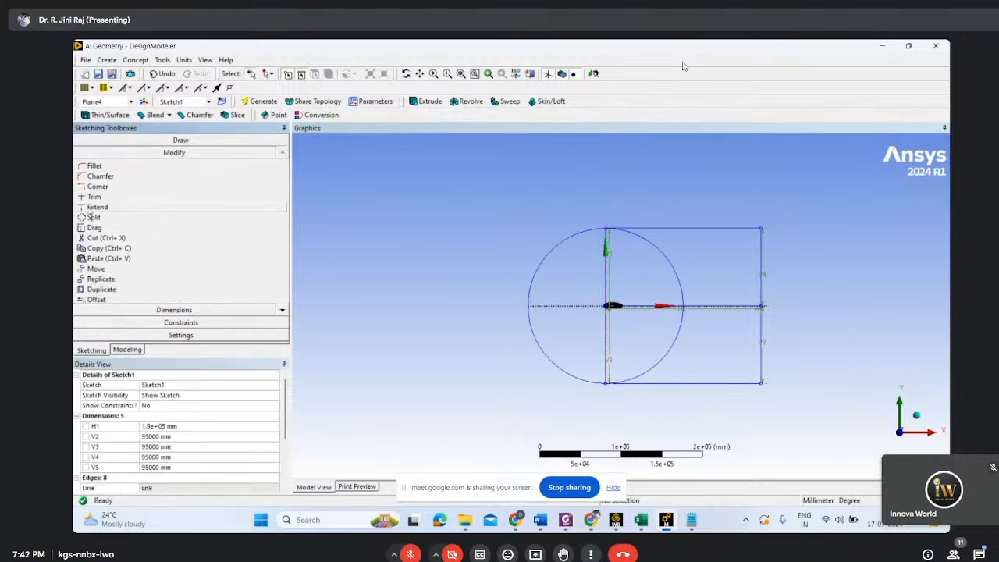
{"action": "left_click", "coordinate": [94, 197]}
{"action": "left_click", "coordinate": [665, 248]}
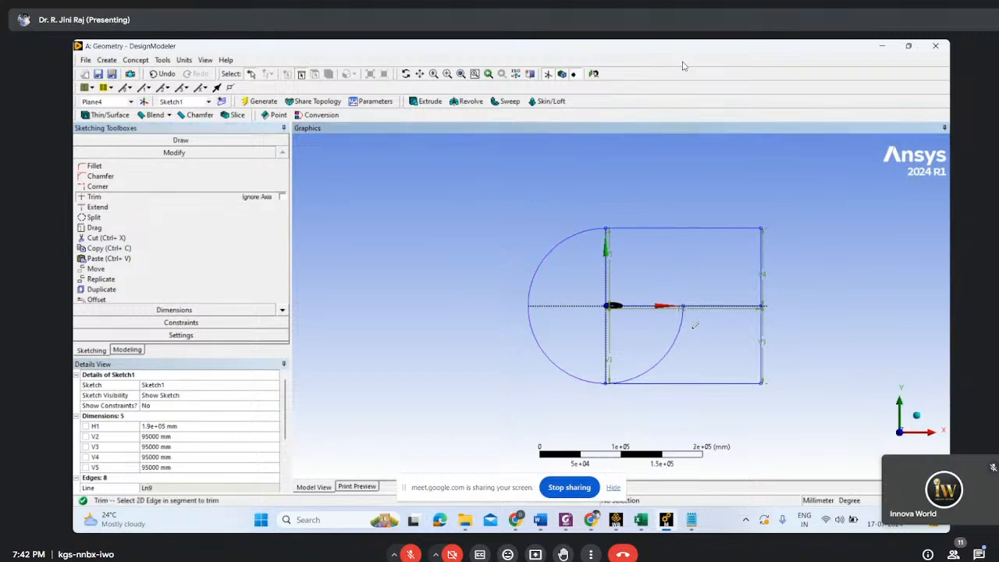
{"action": "left_click", "coordinate": [683, 334]}
Trim away the upper and lower vertical lines passing through the airfoil's leading edge
{"action": "scroll", "coordinate": [599, 372], "scroll_direction": "up", "scroll_amount": 5}
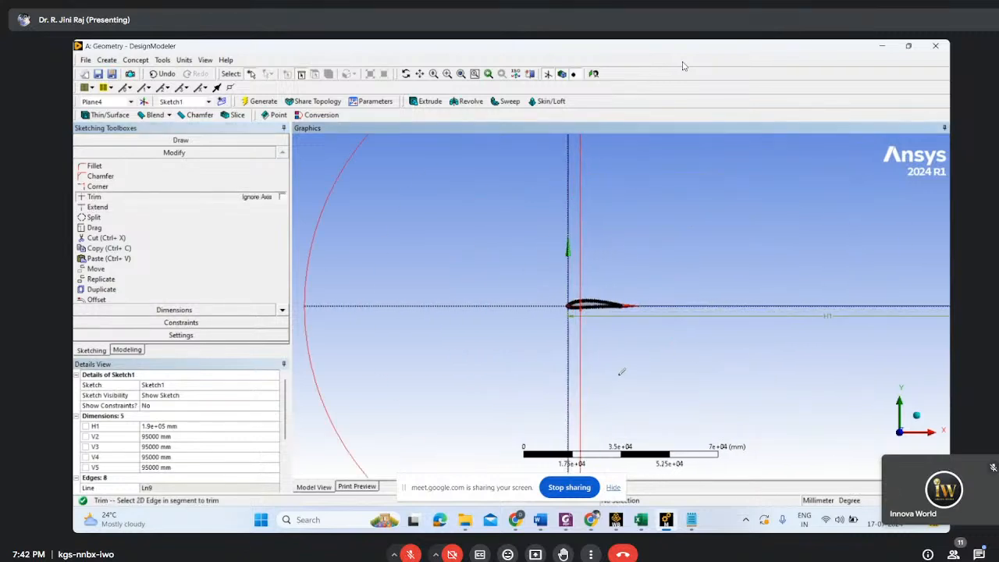
{"action": "scroll", "coordinate": [628, 370], "scroll_direction": "up", "scroll_amount": 2}
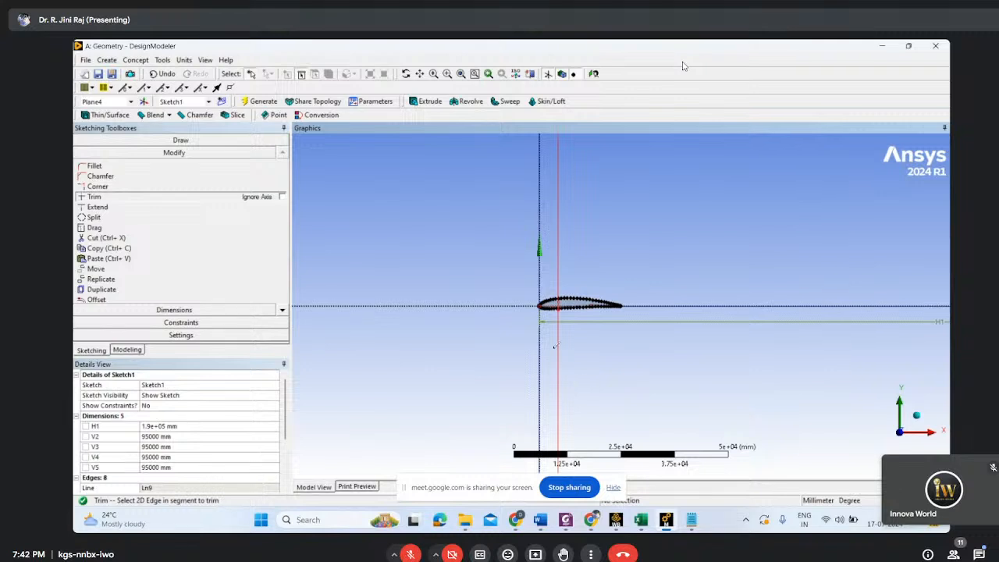
{"action": "scroll", "coordinate": [401, 267], "scroll_direction": "down", "scroll_amount": 8}
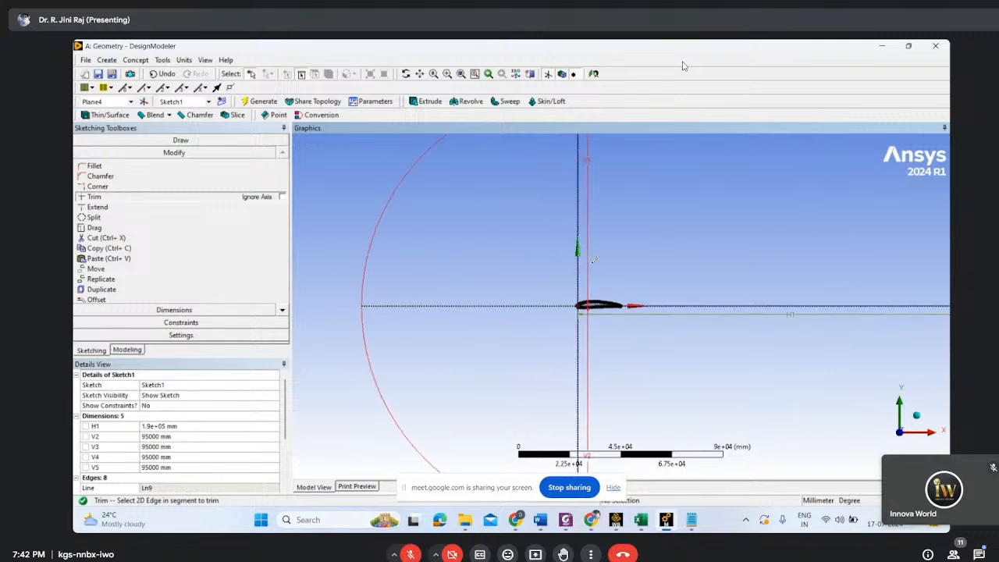
{"action": "scroll", "coordinate": [602, 259], "scroll_direction": "up", "scroll_amount": 3}
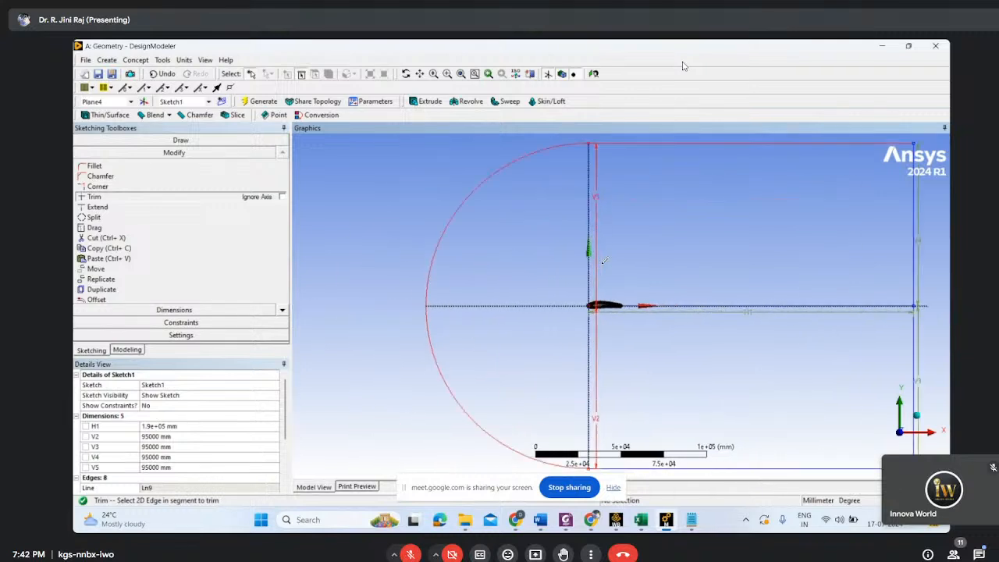
{"action": "left_click", "coordinate": [595, 197]}
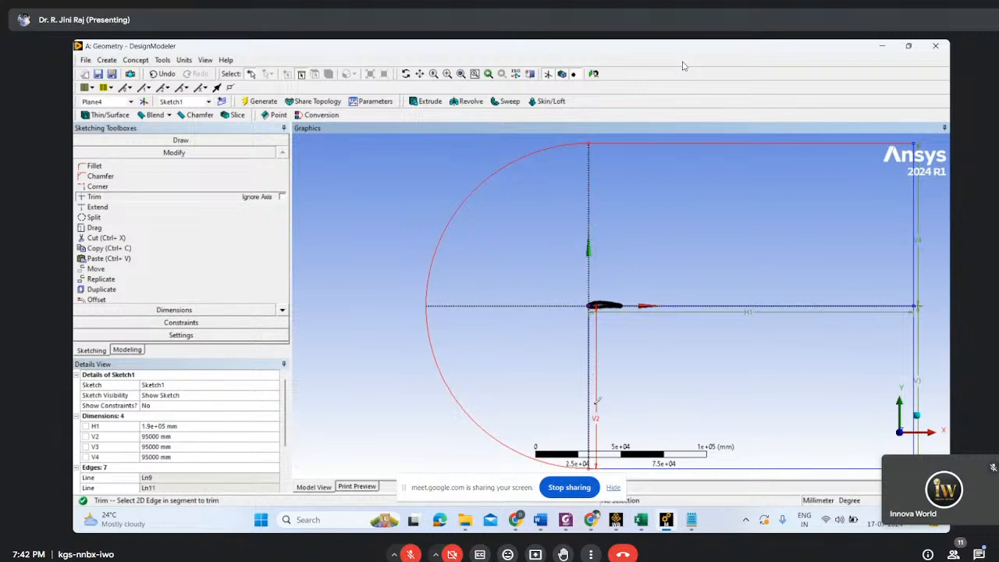
{"action": "left_click", "coordinate": [591, 381]}
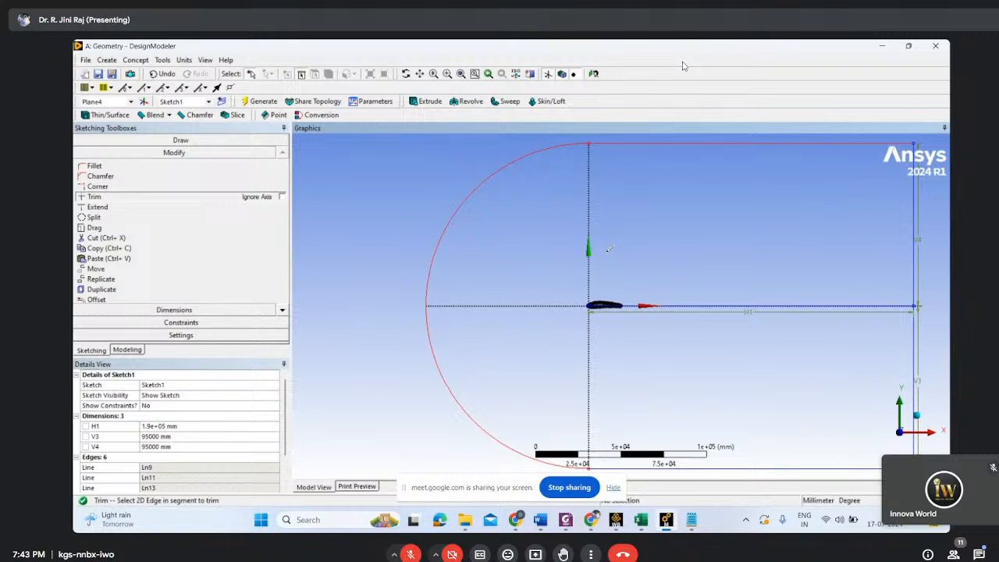
Trim away the horizontal line running from the airfoil's leading edge to the domain's far vertical side
{"action": "scroll", "coordinate": [618, 312], "scroll_direction": "up", "scroll_amount": 4}
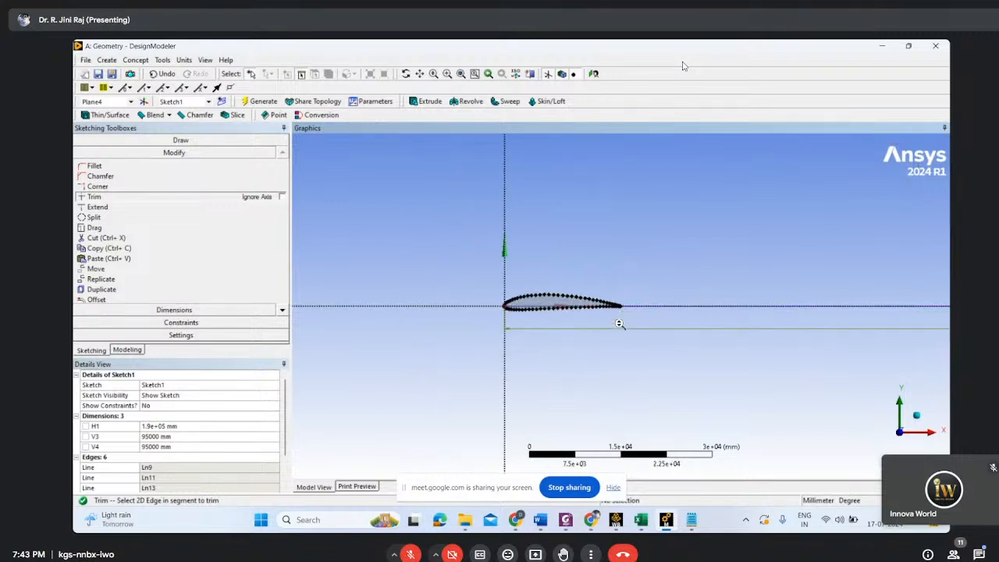
{"action": "scroll", "coordinate": [621, 313], "scroll_direction": "up", "scroll_amount": 4}
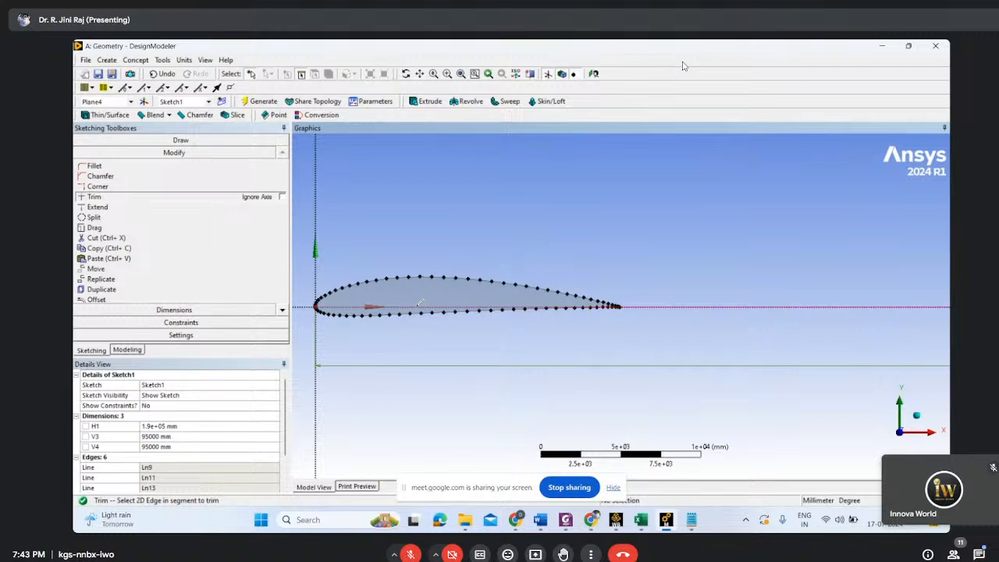
{"action": "left_click", "coordinate": [420, 304]}
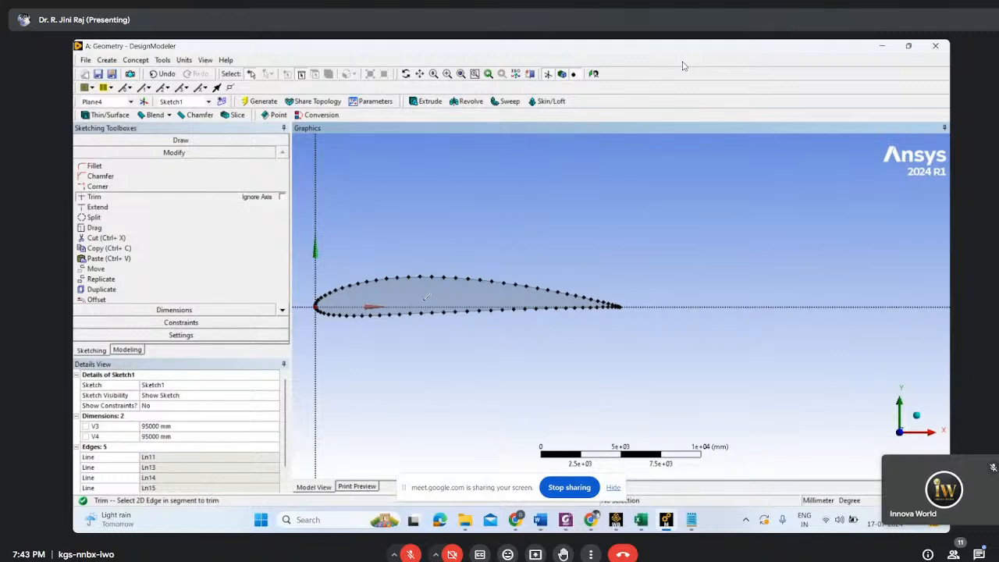
Generate a surface from Sketch1 of Plane4 with the Surfaces From Sketches command, using the Add Material operation
{"action": "scroll", "coordinate": [570, 316], "scroll_direction": "down", "scroll_amount": 10}
{"action": "scroll", "coordinate": [593, 321], "scroll_direction": "down", "scroll_amount": 3}
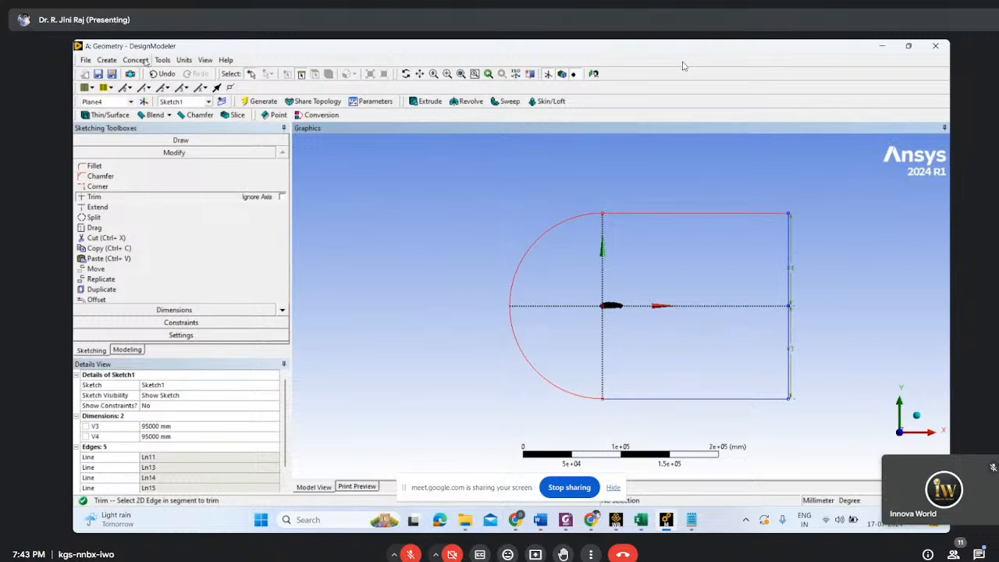
{"action": "left_click", "coordinate": [144, 61]}
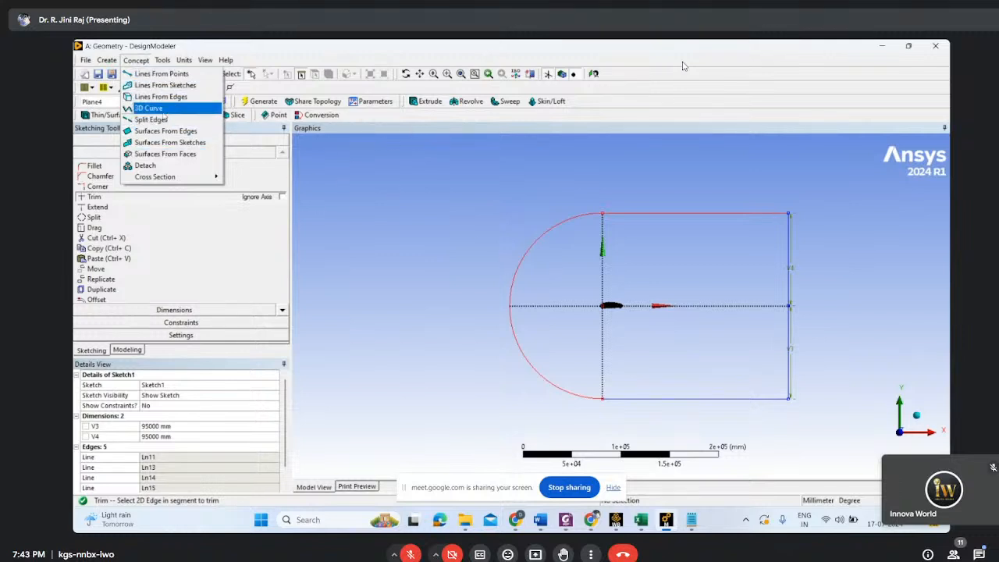
{"action": "left_click", "coordinate": [164, 143]}
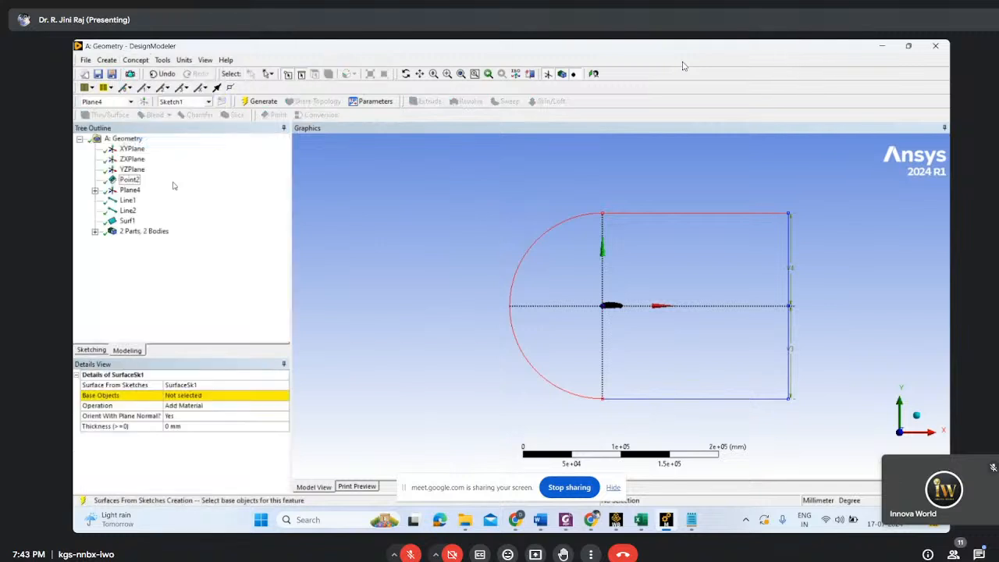
{"action": "left_click", "coordinate": [132, 148]}
{"action": "left_click", "coordinate": [95, 190]}
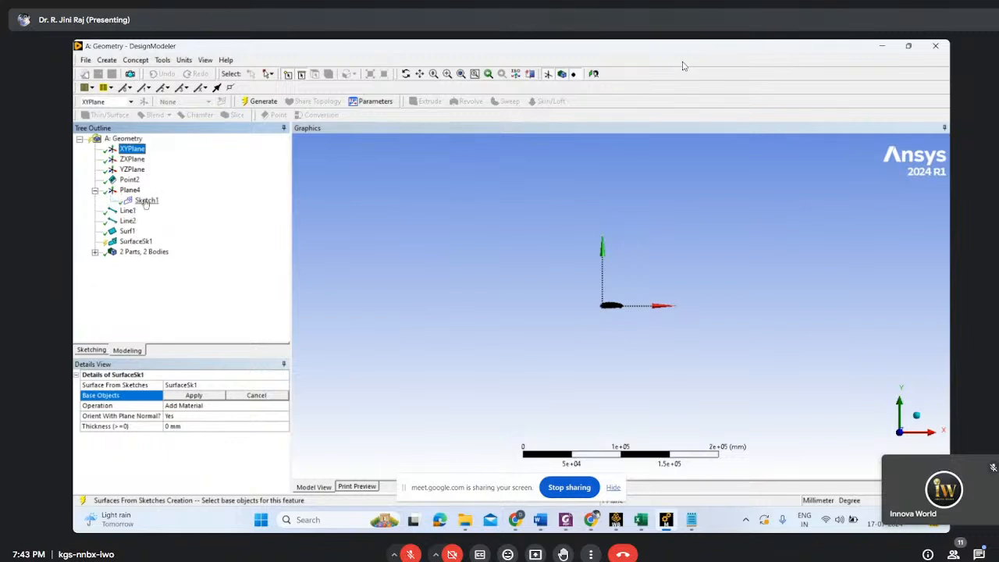
{"action": "left_click", "coordinate": [146, 200]}
{"action": "left_click", "coordinate": [193, 395]}
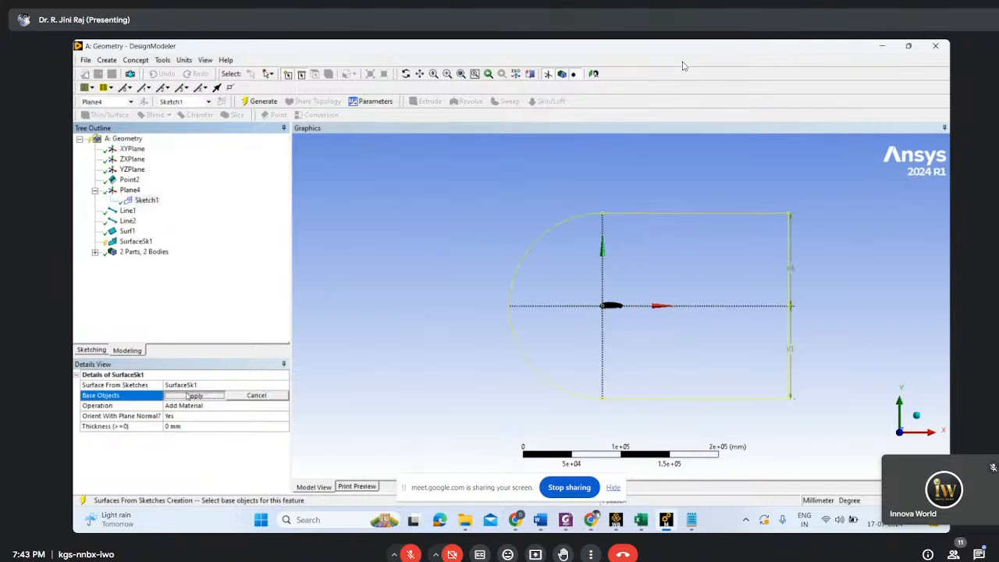
{"action": "left_click", "coordinate": [257, 105]}
Subtract the airfoil surface from the flow domain surface with a Boolean feature, and generate it
{"action": "scroll", "coordinate": [557, 331], "scroll_direction": "up", "scroll_amount": 5}
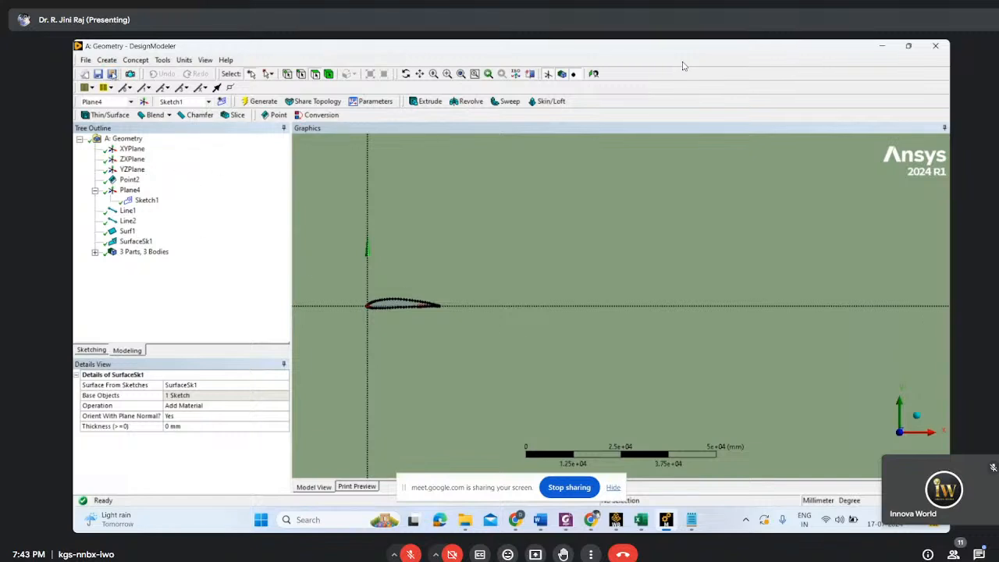
{"action": "left_click", "coordinate": [107, 60]}
{"action": "mouse_move", "coordinate": [128, 260]}
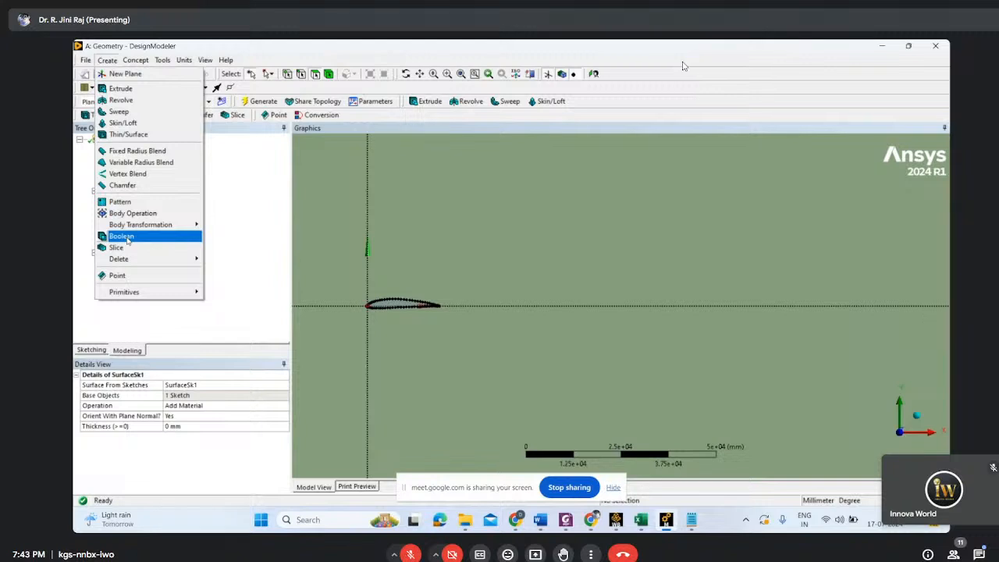
{"action": "left_click", "coordinate": [121, 235]}
{"action": "left_click", "coordinate": [156, 405]}
{"action": "left_click", "coordinate": [397, 306]}
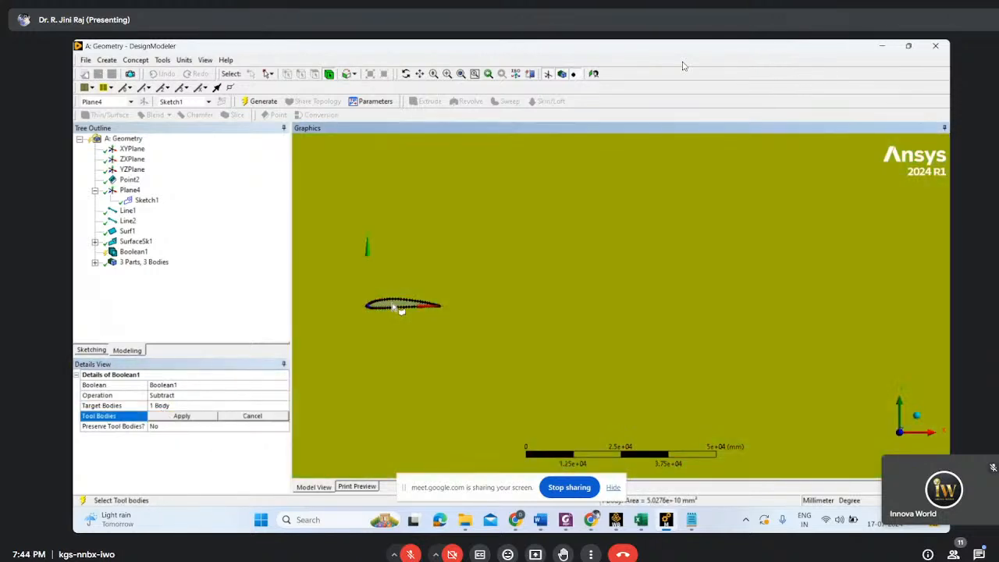
{"action": "left_click", "coordinate": [398, 306]}
{"action": "left_click", "coordinate": [181, 415]}
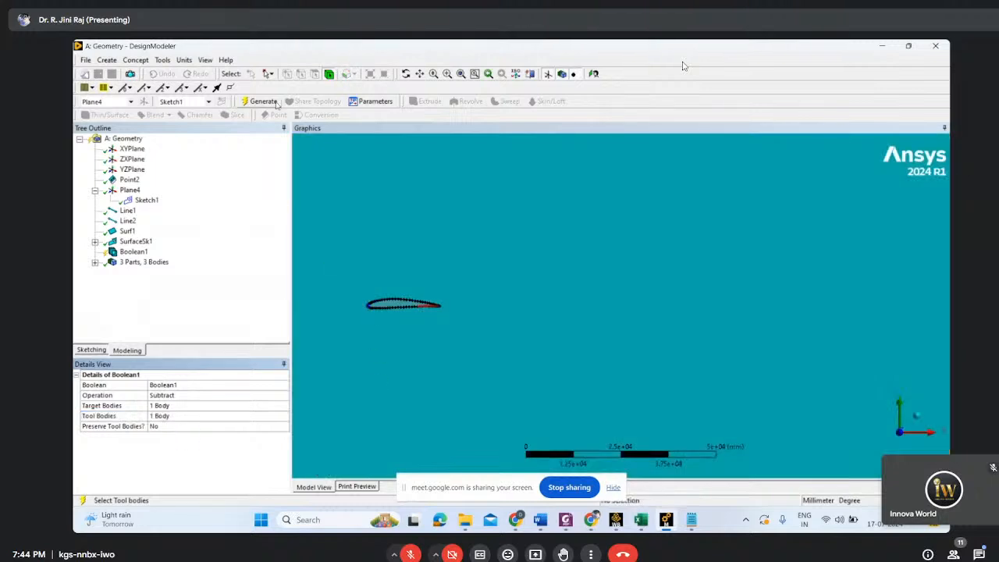
{"action": "left_click", "coordinate": [263, 101]}
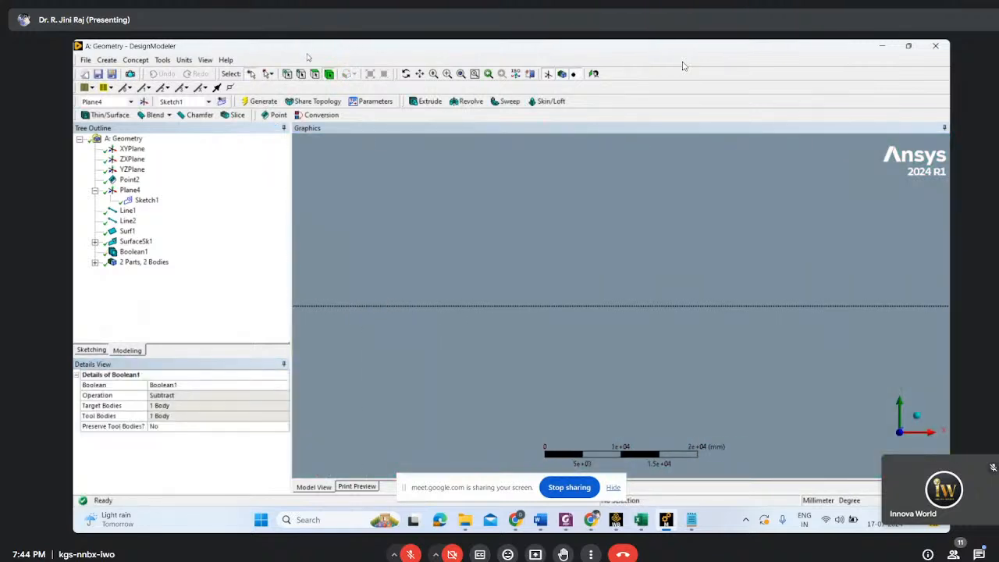
Examine the airfoil cut-out in the flow domain, focusing on its leading edge
{"action": "left_click", "coordinate": [419, 73]}
{"action": "scroll", "coordinate": [596, 368], "scroll_direction": "up", "scroll_amount": 5}
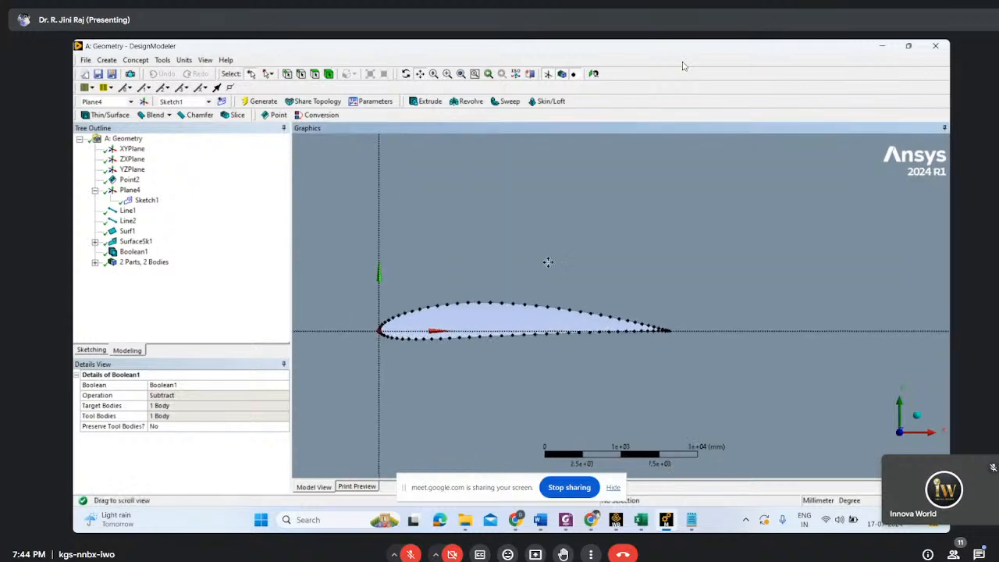
{"action": "left_click_drag", "start_coordinate": [549, 252], "coordinate": [804, 235]}
{"action": "scroll", "coordinate": [729, 335], "scroll_direction": "up", "scroll_amount": 5}
{"action": "left_click_drag", "start_coordinate": [749, 351], "coordinate": [559, 395]}
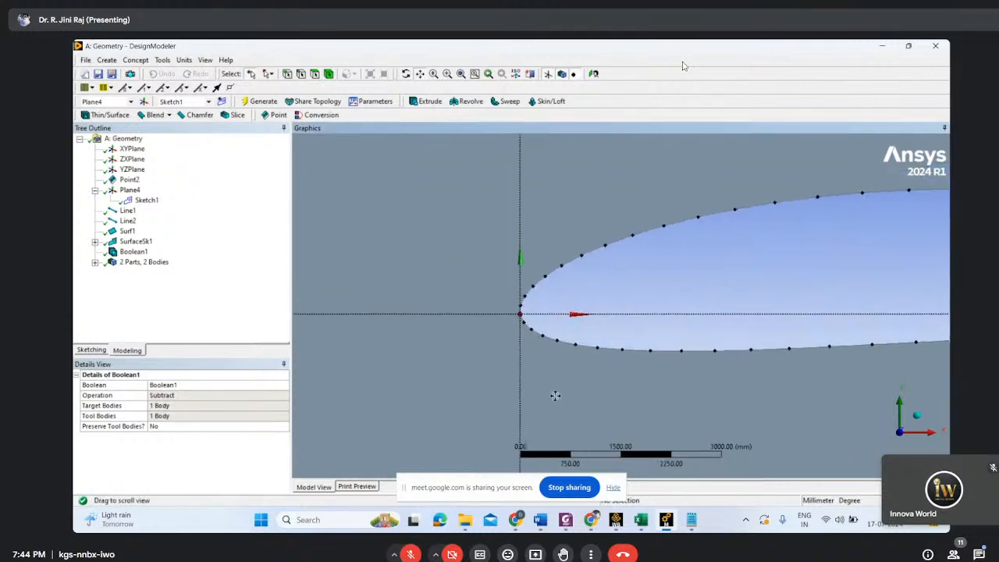
Inspect the whole airfoil cut-out from leading to trailing edge and its position within the complete C-shaped flow domain
{"action": "scroll", "coordinate": [553, 355], "scroll_direction": "up", "scroll_amount": 2}
{"action": "scroll", "coordinate": [475, 330], "scroll_direction": "up", "scroll_amount": 3}
{"action": "scroll", "coordinate": [469, 225], "scroll_direction": "down", "scroll_amount": 1}
{"action": "scroll", "coordinate": [469, 225], "scroll_direction": "down", "scroll_amount": 6}
{"action": "left_click_drag", "start_coordinate": [818, 306], "coordinate": [610, 274]}
{"action": "scroll", "coordinate": [636, 278], "scroll_direction": "up", "scroll_amount": 3}
{"action": "scroll", "coordinate": [637, 280], "scroll_direction": "down", "scroll_amount": 1}
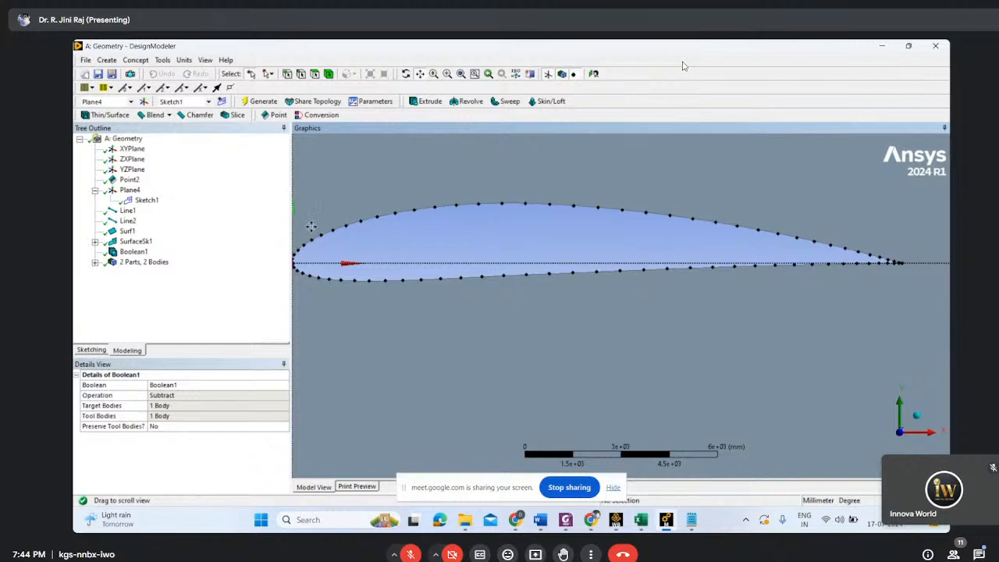
{"action": "scroll", "coordinate": [501, 305], "scroll_direction": "down", "scroll_amount": 2}
{"action": "scroll", "coordinate": [547, 293], "scroll_direction": "down", "scroll_amount": 4}
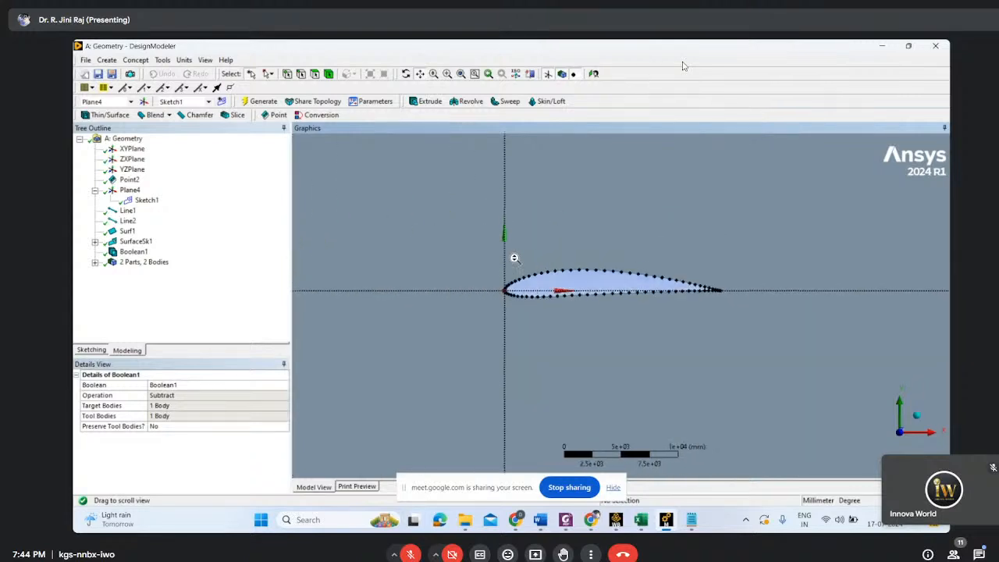
{"action": "scroll", "coordinate": [660, 294], "scroll_direction": "down", "scroll_amount": 2}
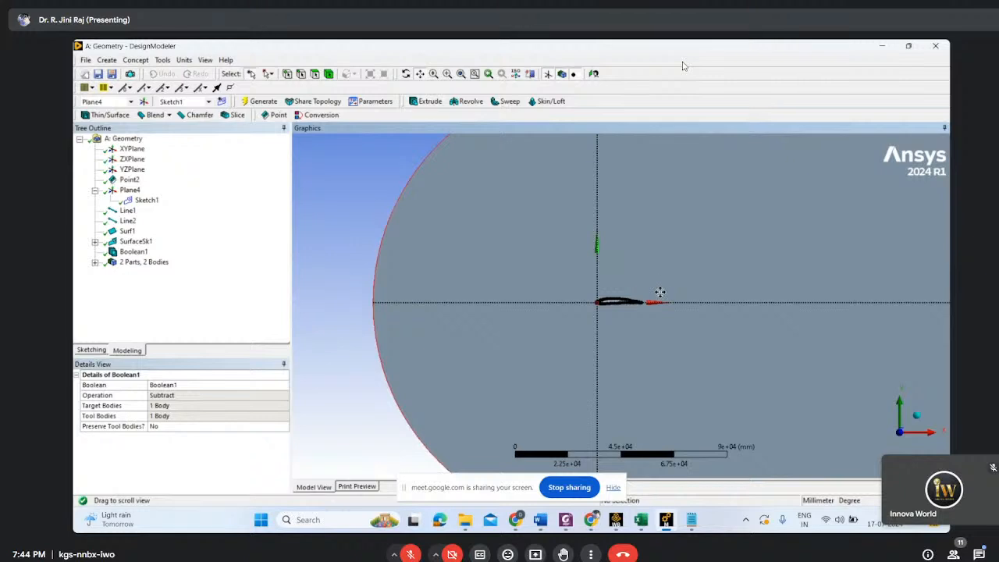
{"action": "scroll", "coordinate": [625, 309], "scroll_direction": "up", "scroll_amount": 1}
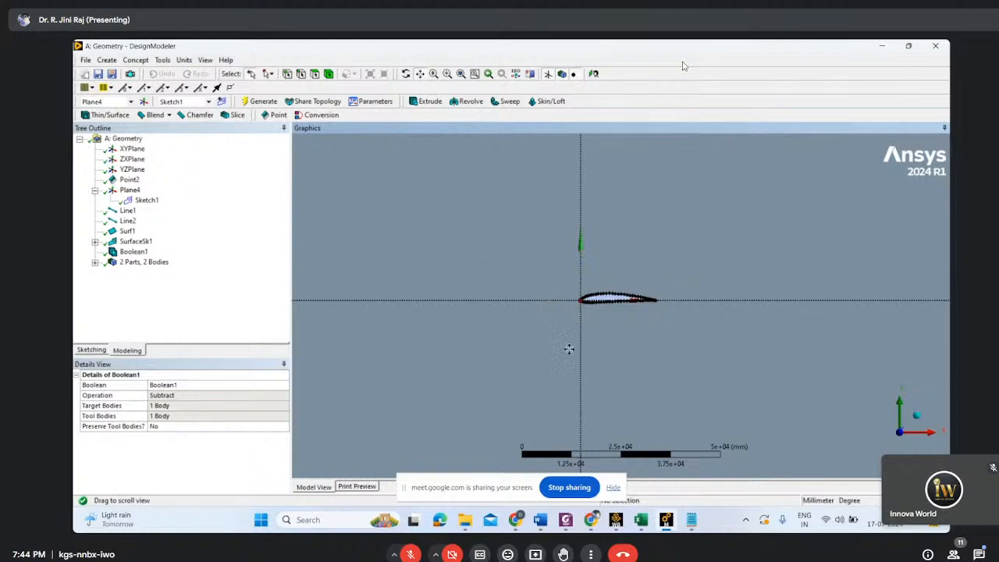
{"action": "scroll", "coordinate": [649, 346], "scroll_direction": "down", "scroll_amount": 3}
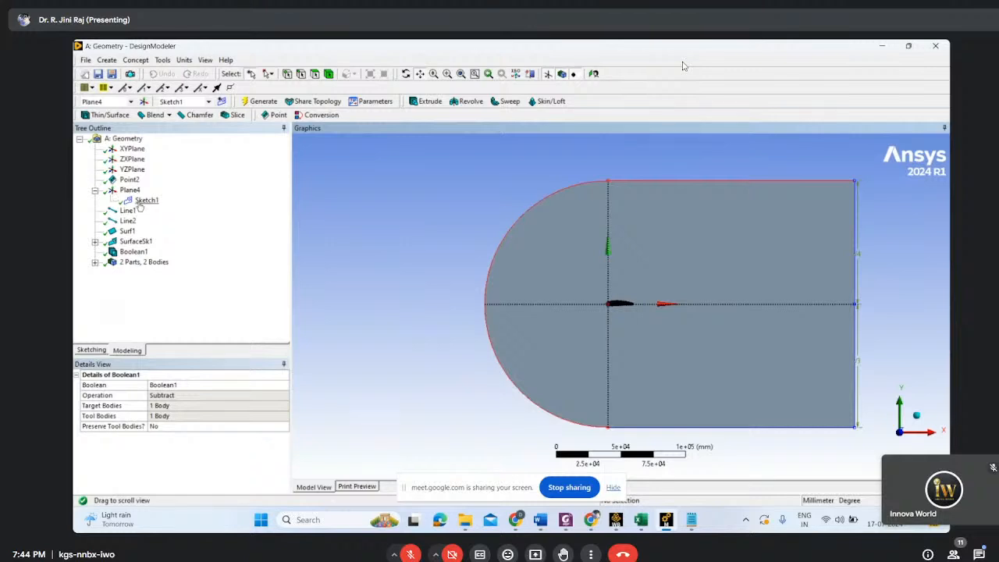
{"action": "scroll", "coordinate": [617, 315], "scroll_direction": "up", "scroll_amount": 3}
{"action": "scroll", "coordinate": [620, 315], "scroll_direction": "down", "scroll_amount": 2}
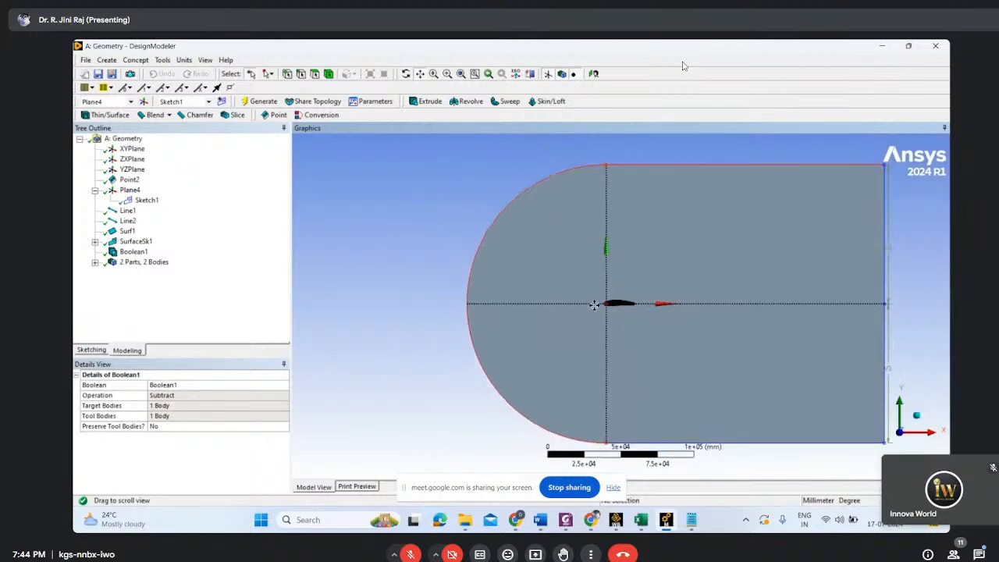
{"action": "scroll", "coordinate": [581, 287], "scroll_direction": "up", "scroll_amount": 5}
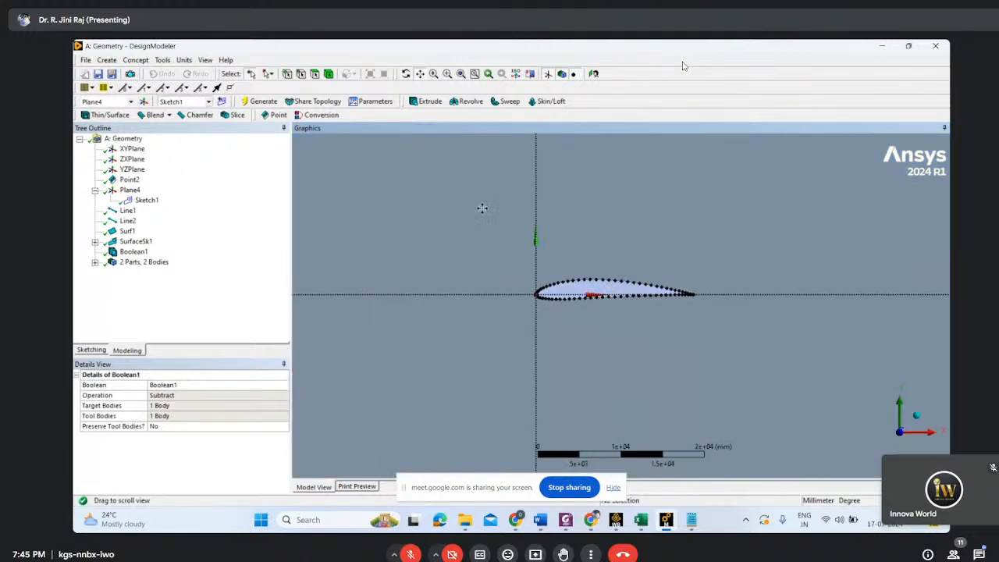
{"action": "scroll", "coordinate": [553, 212], "scroll_direction": "down", "scroll_amount": 4}
{"action": "scroll", "coordinate": [558, 228], "scroll_direction": "down", "scroll_amount": 3}
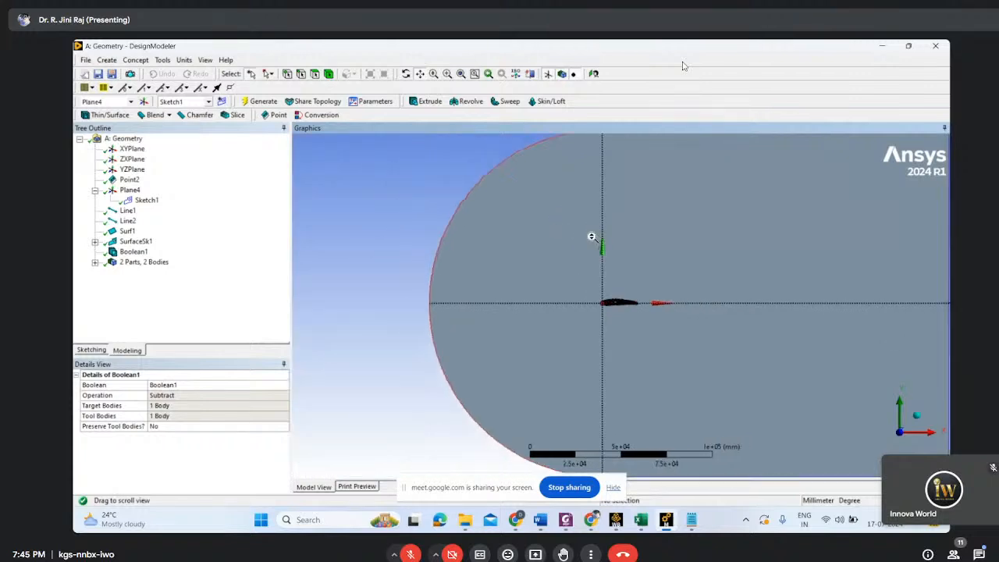
{"action": "scroll", "coordinate": [351, 231], "scroll_direction": "down", "scroll_amount": 1}
{"action": "scroll", "coordinate": [352, 231], "scroll_direction": "down", "scroll_amount": 1}
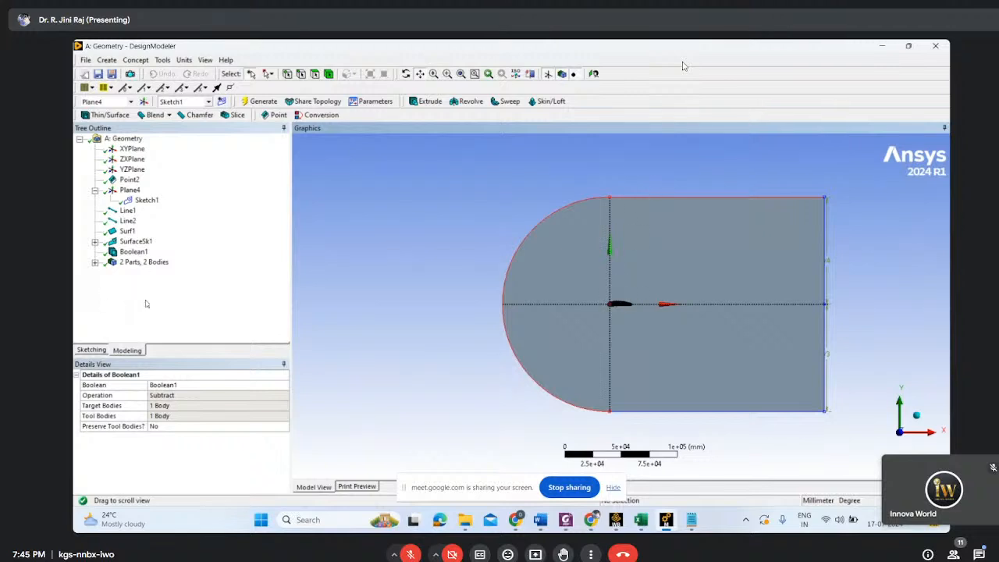
Create a new sketch on Plane4
{"action": "left_click", "coordinate": [91, 350]}
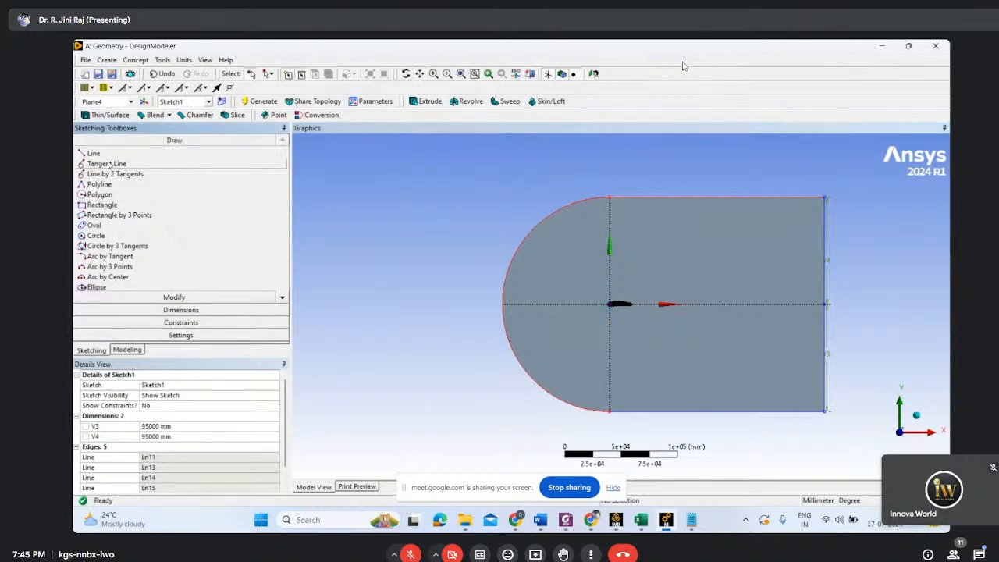
{"action": "left_click", "coordinate": [126, 350]}
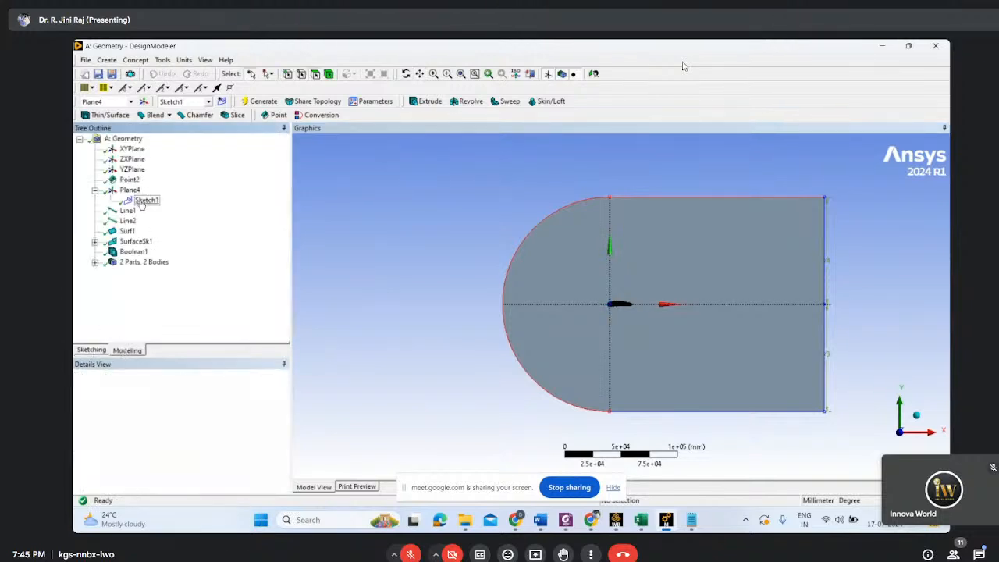
{"action": "right_click", "coordinate": [142, 200]}
{"action": "left_click", "coordinate": [129, 191]}
{"action": "right_click", "coordinate": [129, 192]}
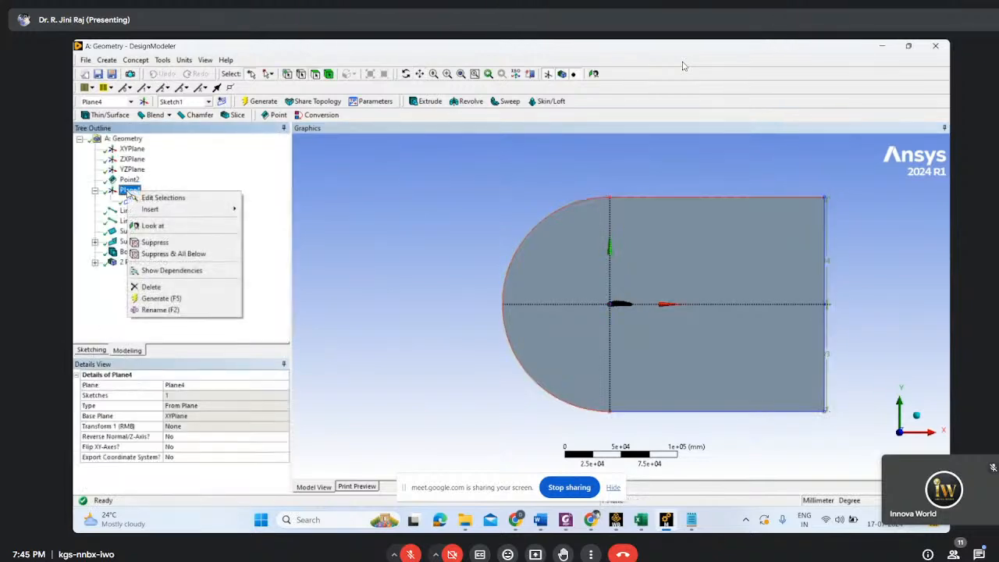
{"action": "left_click", "coordinate": [223, 102]}
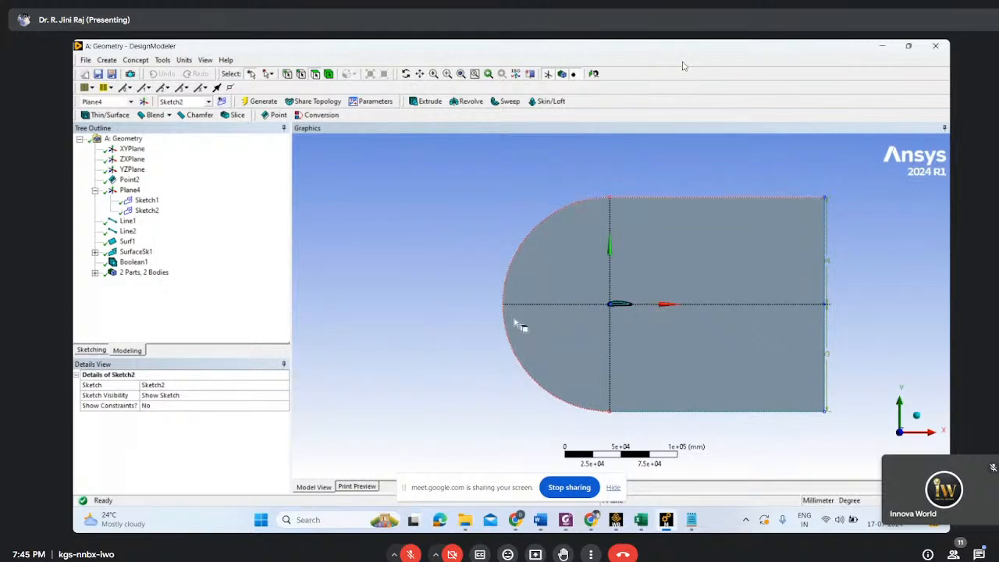
Draw two full-height vertical lines across the domain in Sketch2, about 4675 mm and about 18850 mm behind the vertical axis
{"action": "left_click", "coordinate": [89, 352]}
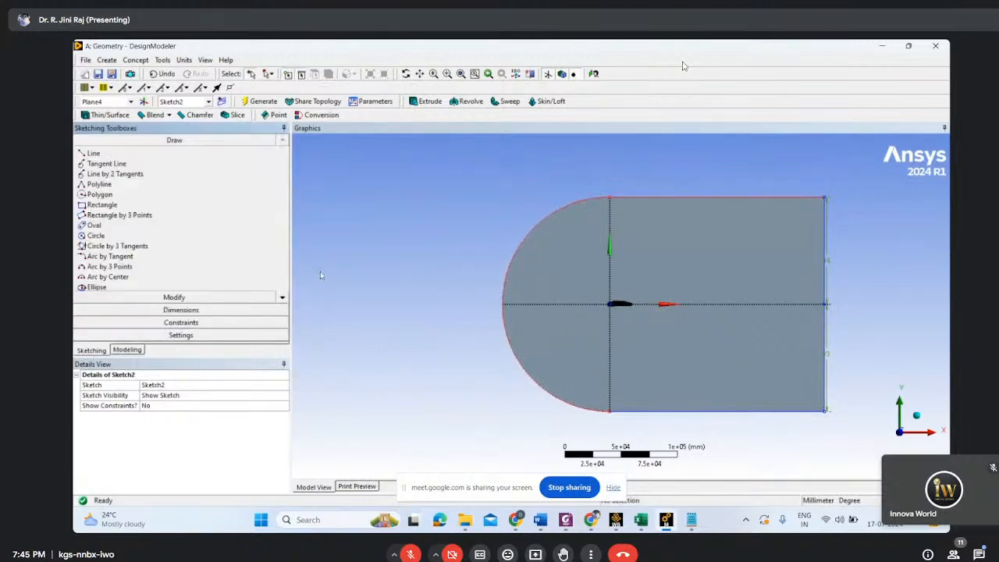
{"action": "left_click", "coordinate": [93, 153]}
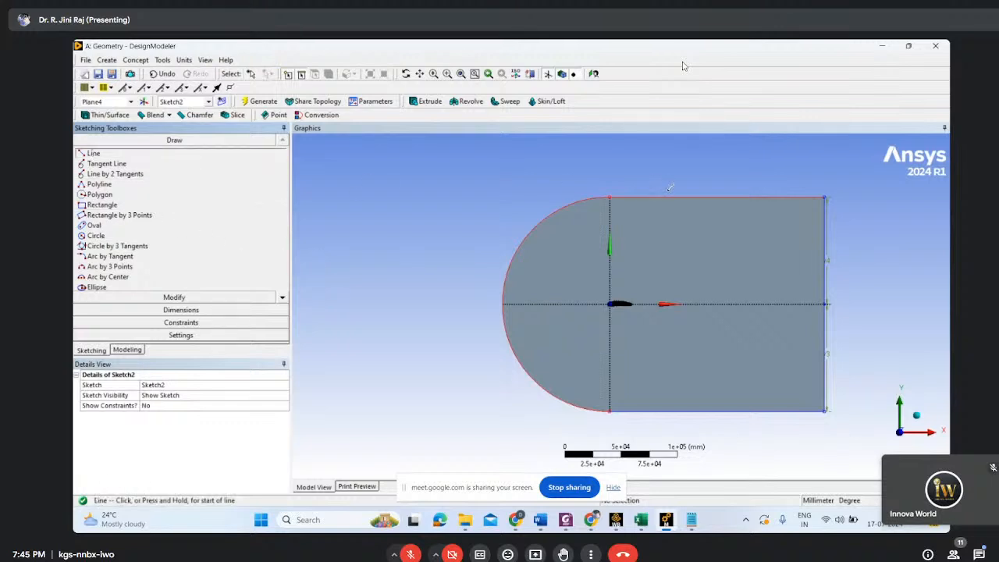
{"action": "left_click", "coordinate": [612, 195]}
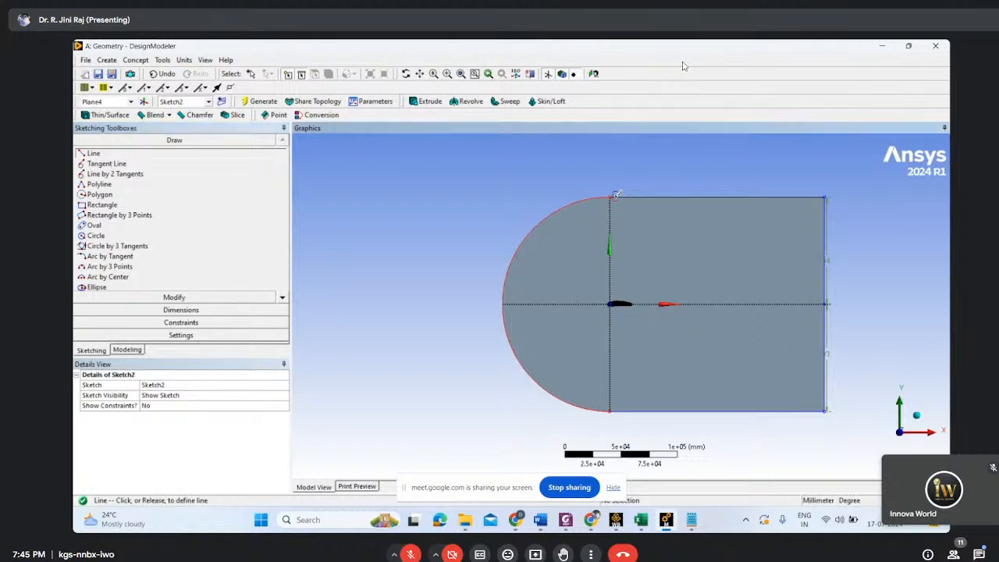
{"action": "left_click", "coordinate": [613, 410]}
{"action": "left_click", "coordinate": [631, 195]}
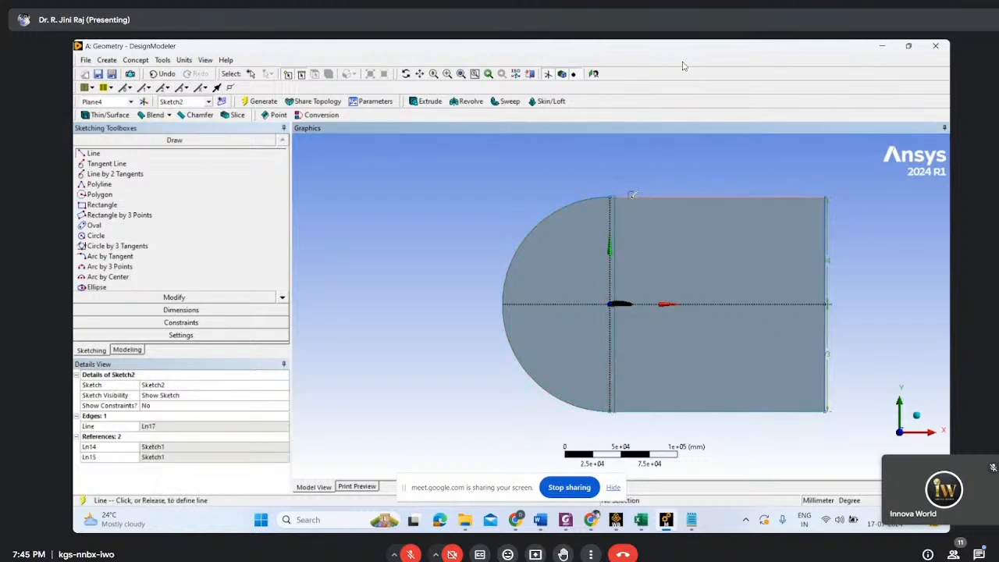
{"action": "left_click", "coordinate": [634, 411]}
Add a horizontal dimension between the vertical axis and the nearer vertical line that crosses the airfoil
{"action": "scroll", "coordinate": [623, 305], "scroll_direction": "up", "scroll_amount": 5}
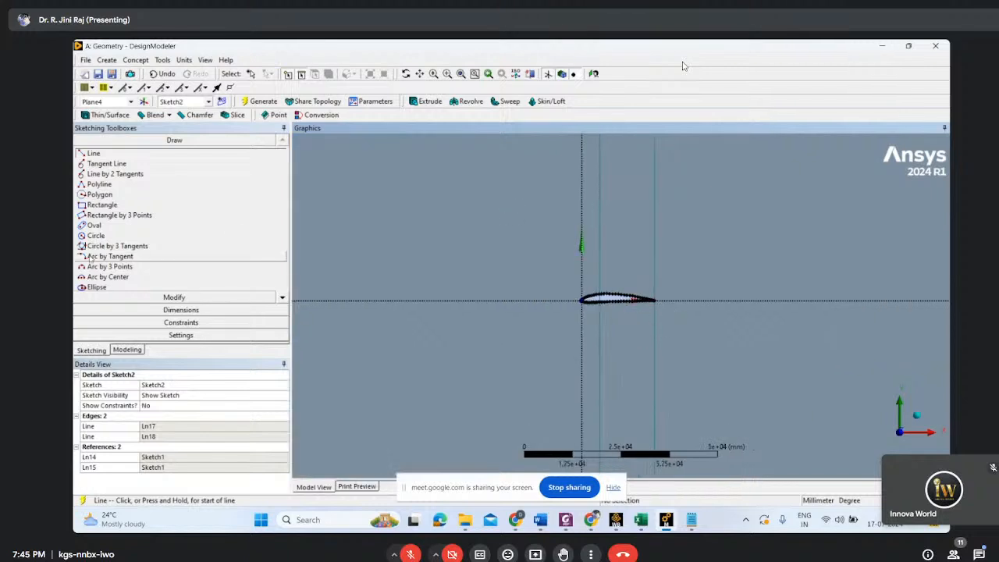
{"action": "left_click", "coordinate": [181, 310]}
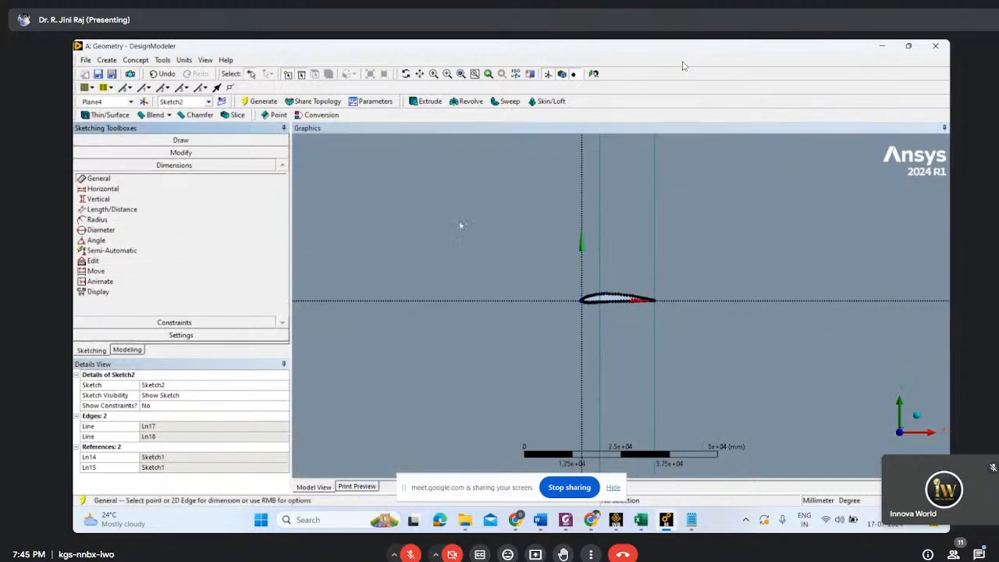
{"action": "left_click", "coordinate": [582, 215]}
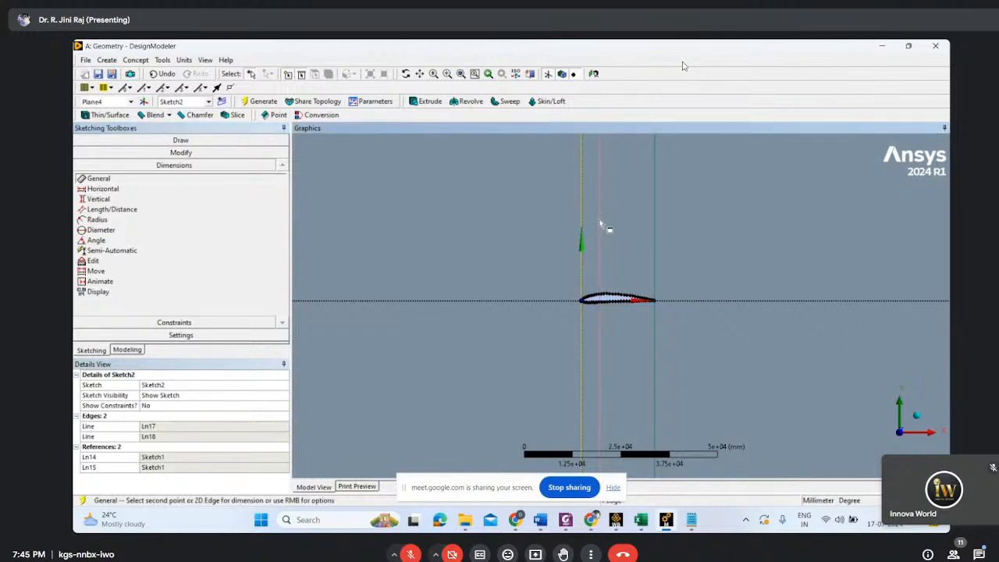
{"action": "left_click", "coordinate": [601, 224]}
{"action": "left_click", "coordinate": [597, 319]}
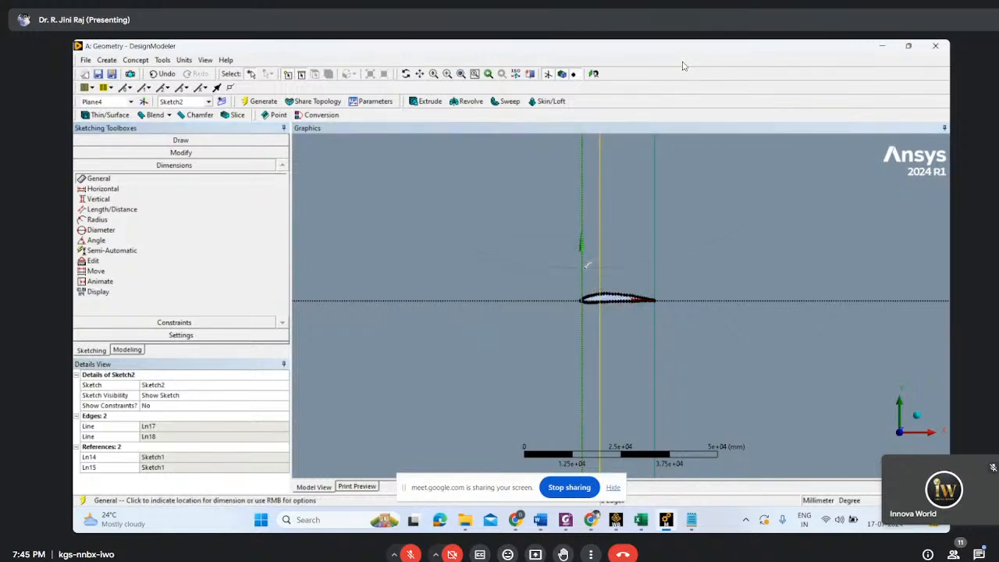
{"action": "right_click", "coordinate": [588, 270]}
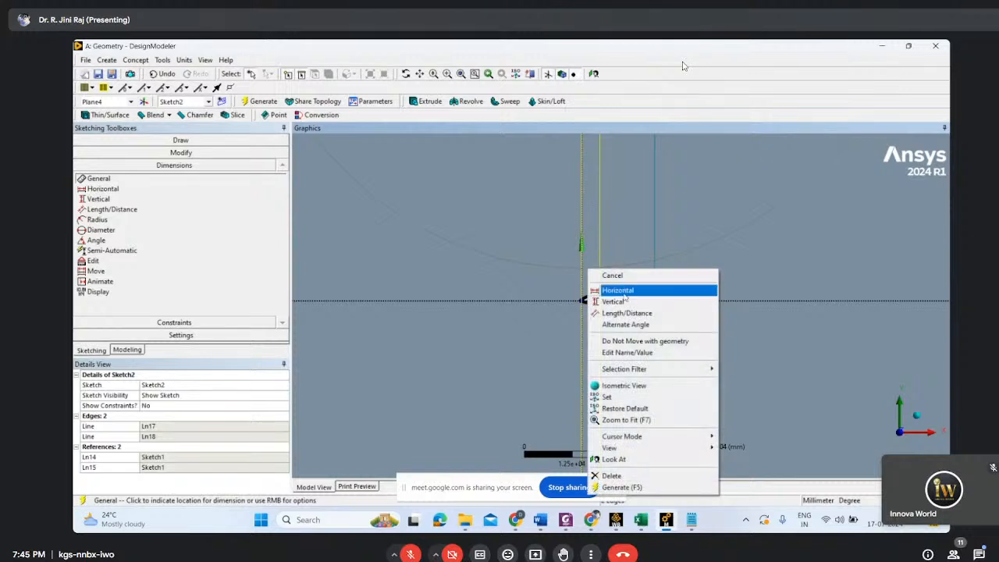
{"action": "left_click", "coordinate": [623, 291]}
{"action": "left_click", "coordinate": [530, 237]}
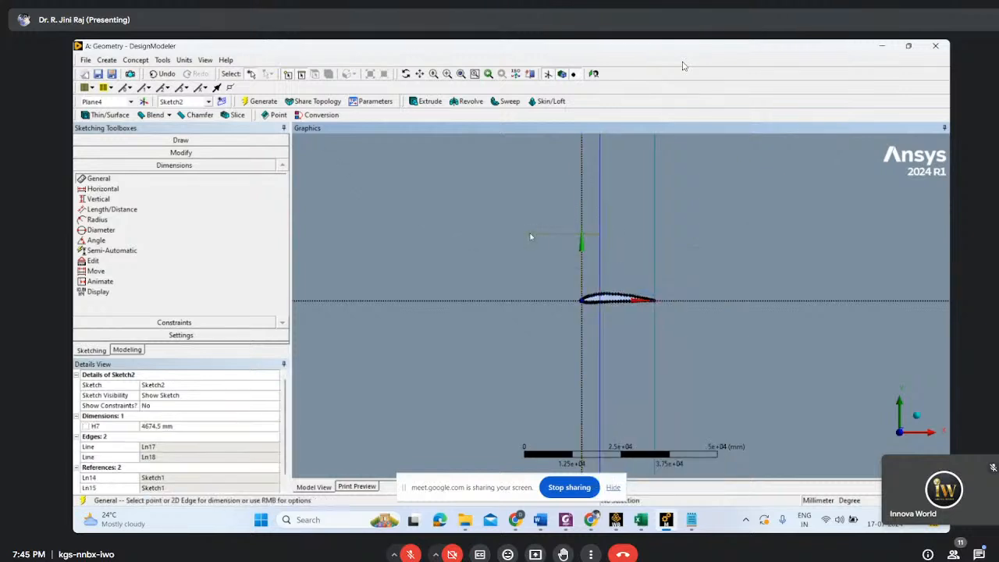
Add a horizontal dimension between the vertical axis and the vertical line at the airfoil's trailing edge
{"action": "left_click", "coordinate": [582, 249]}
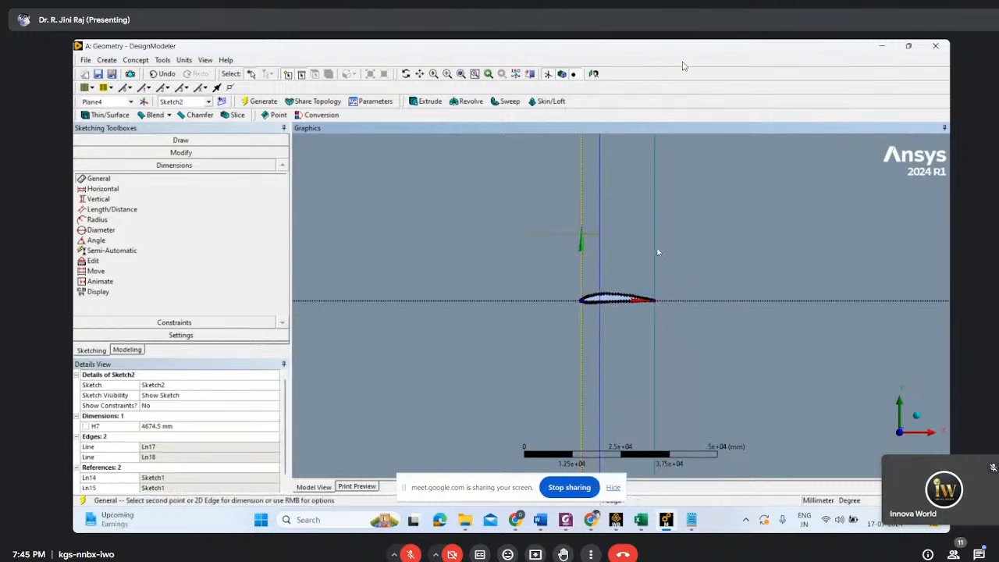
{"action": "left_click", "coordinate": [654, 244]}
{"action": "key", "text": "Return"}
{"action": "right_click", "coordinate": [636, 236]}
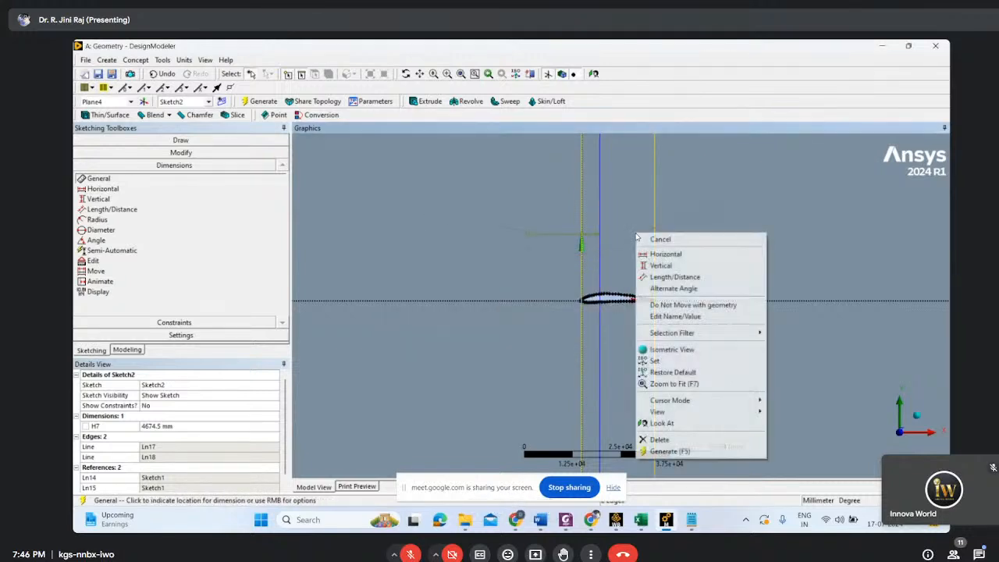
{"action": "left_click", "coordinate": [640, 254]}
{"action": "left_click", "coordinate": [638, 259]}
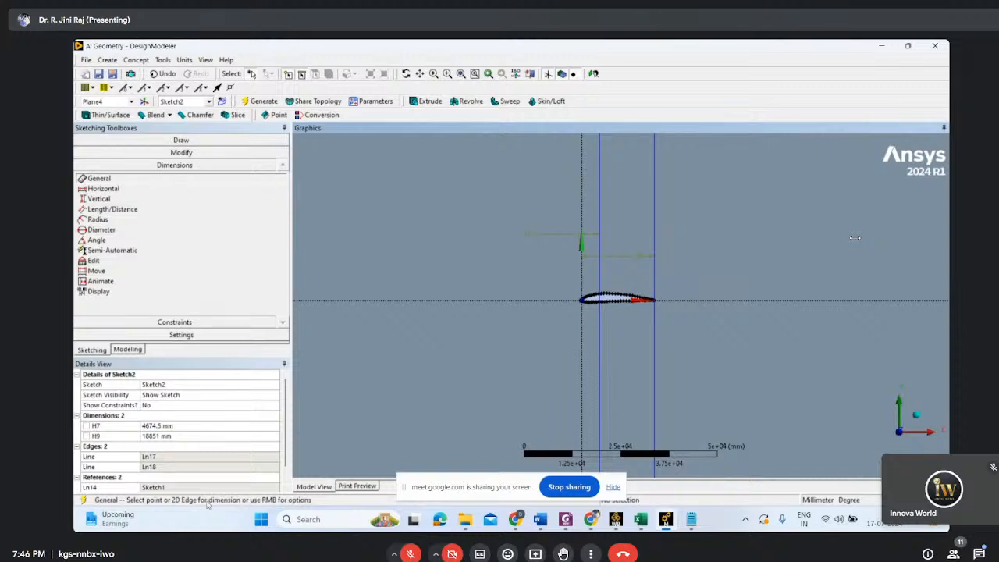
Set the horizontal distances of the two vertical lines to 4750 mm (H7) and 19000 mm (H9)
{"action": "left_click", "coordinate": [162, 427]}
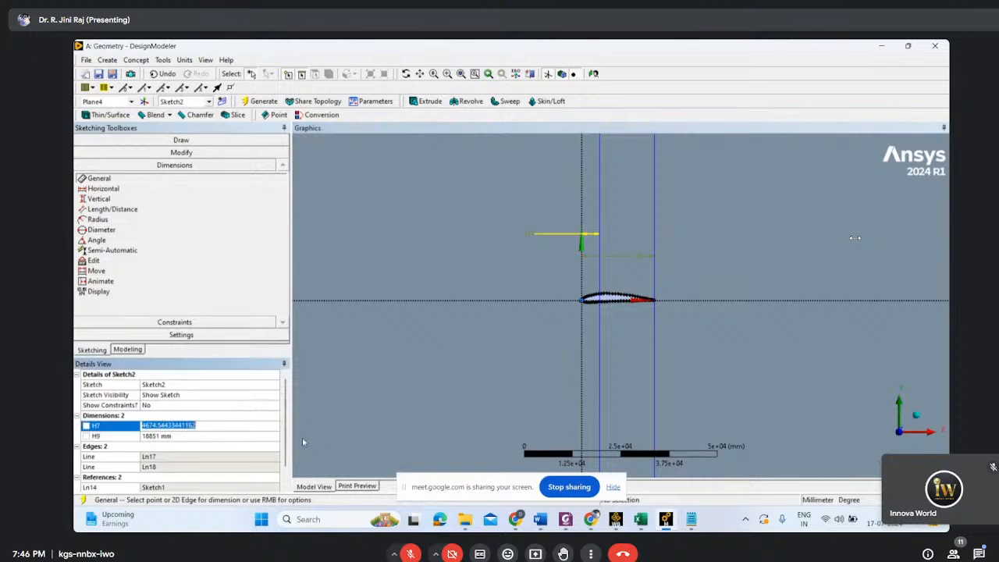
{"action": "type", "text": "4750"}
{"action": "left_click", "coordinate": [164, 435]}
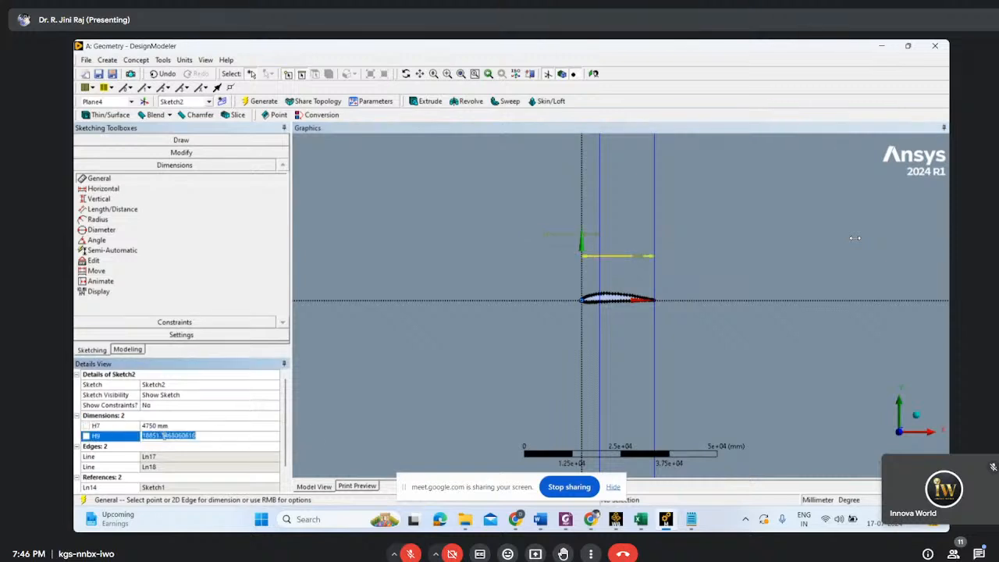
{"action": "type", "text": "19000"}
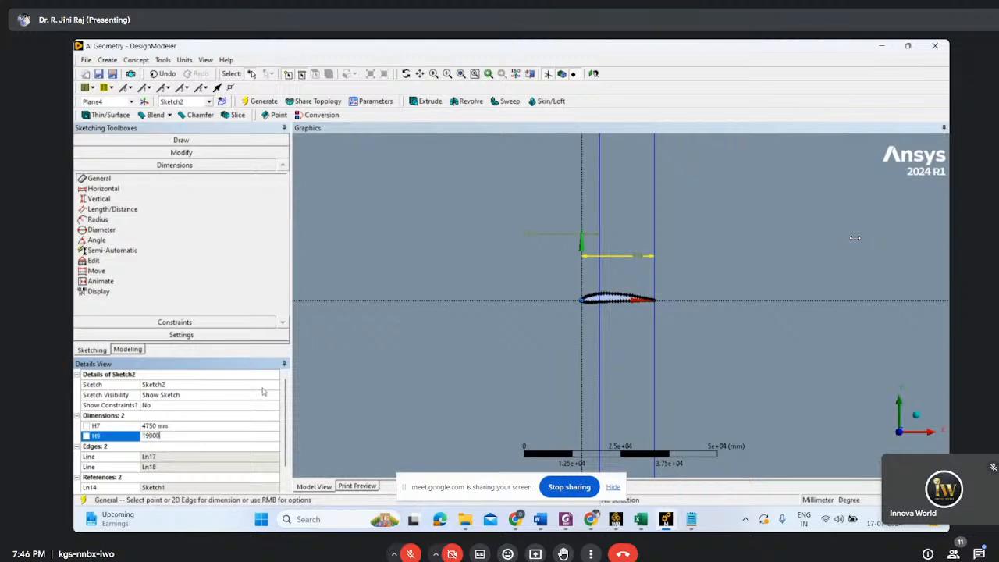
{"action": "key", "text": "Return"}
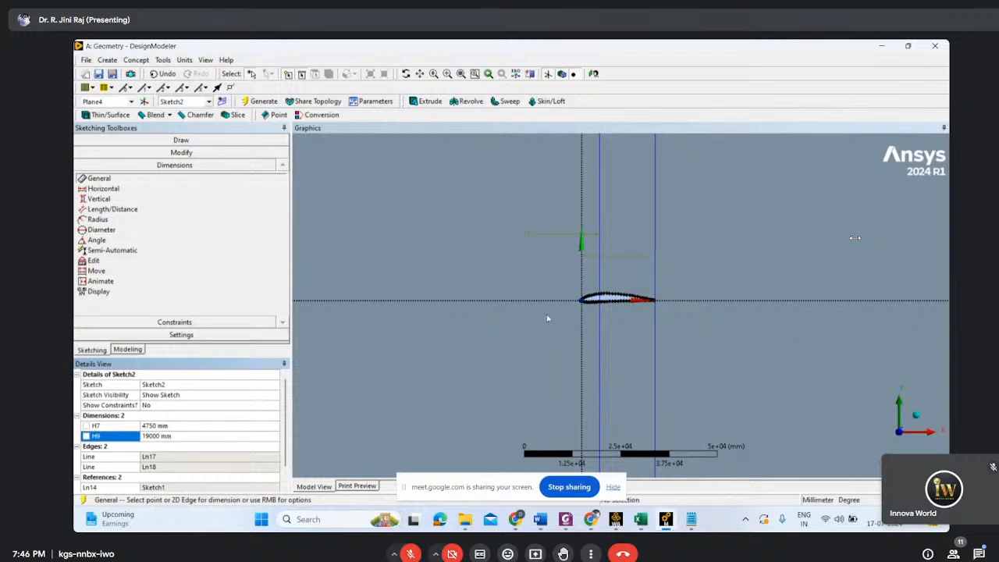
Draw a horizontal line along the horizontal axis from about 19440 mm behind the vertical axis, near the airfoil's trailing edge, to the domain's rear edge
{"action": "scroll", "coordinate": [588, 331], "scroll_direction": "up", "scroll_amount": 2}
{"action": "scroll", "coordinate": [588, 331], "scroll_direction": "up", "scroll_amount": 1}
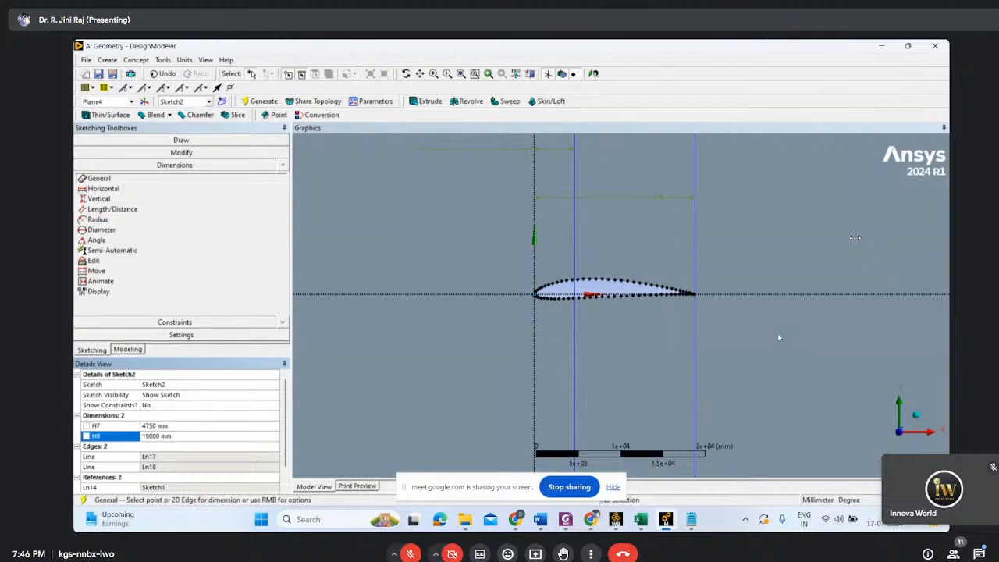
{"action": "scroll", "coordinate": [779, 338], "scroll_direction": "down", "scroll_amount": 1}
{"action": "scroll", "coordinate": [669, 312], "scroll_direction": "down", "scroll_amount": 1}
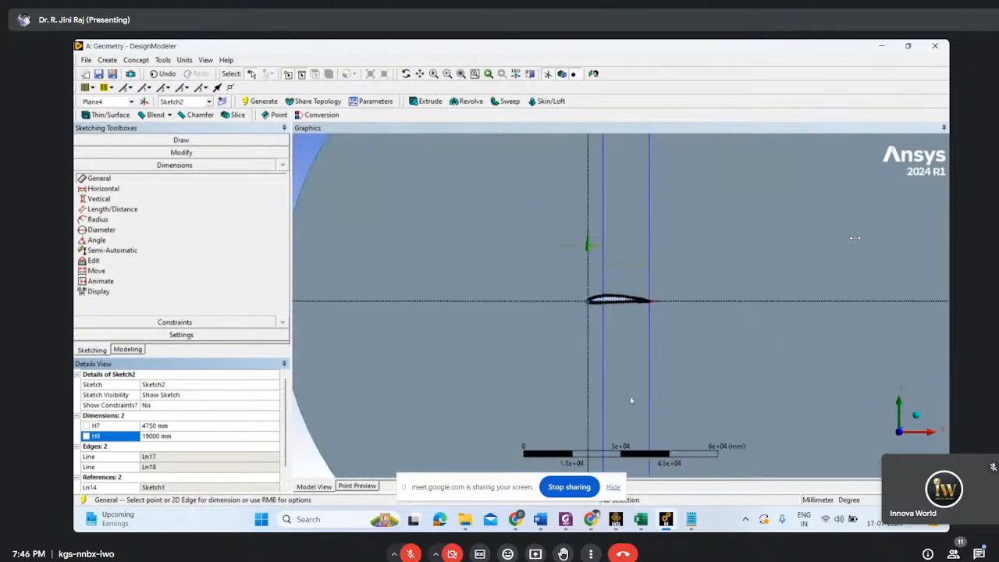
{"action": "scroll", "coordinate": [631, 401], "scroll_direction": "down", "scroll_amount": 2}
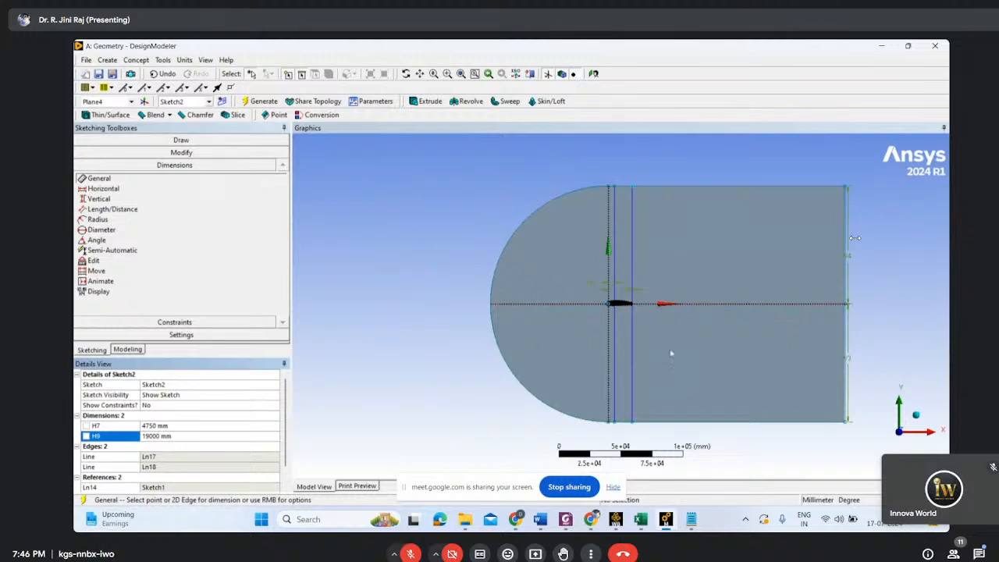
{"action": "left_click", "coordinate": [131, 141]}
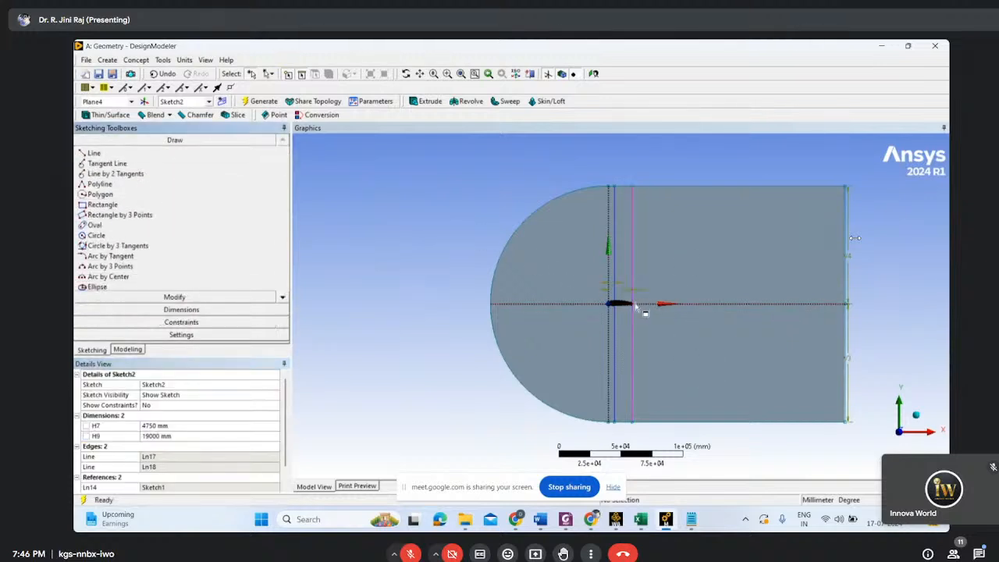
{"action": "left_click", "coordinate": [93, 153]}
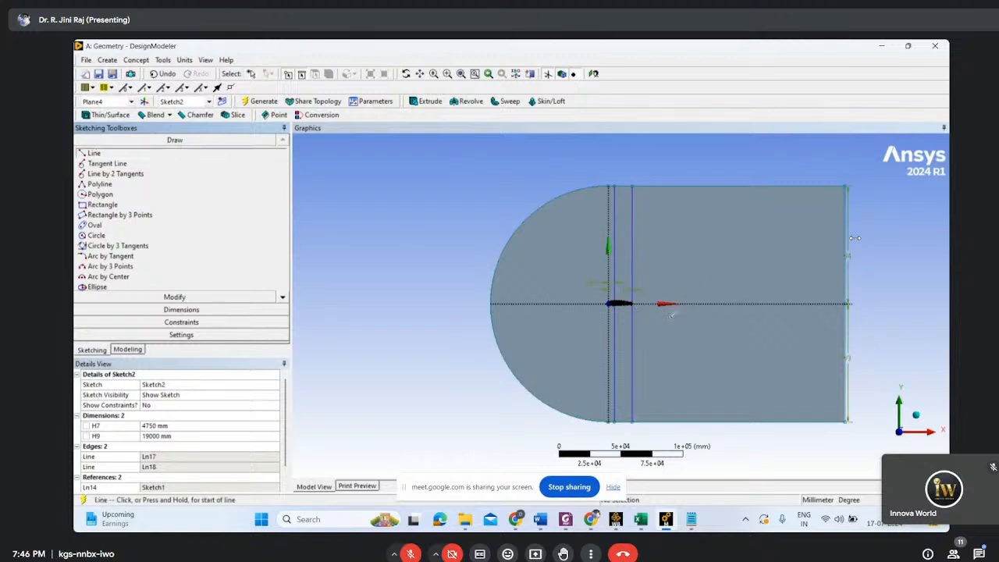
{"action": "left_click", "coordinate": [632, 303]}
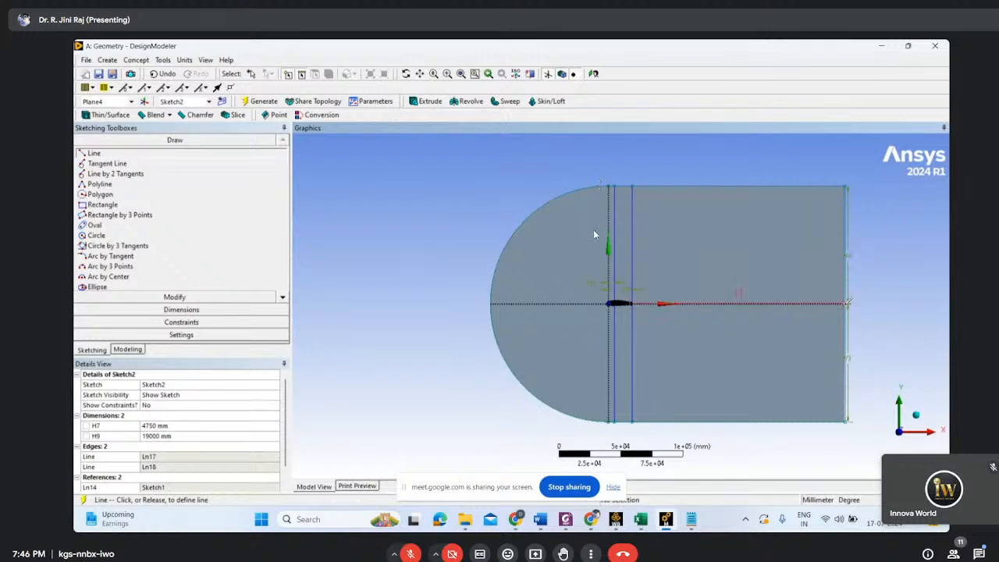
{"action": "left_click", "coordinate": [630, 191]}
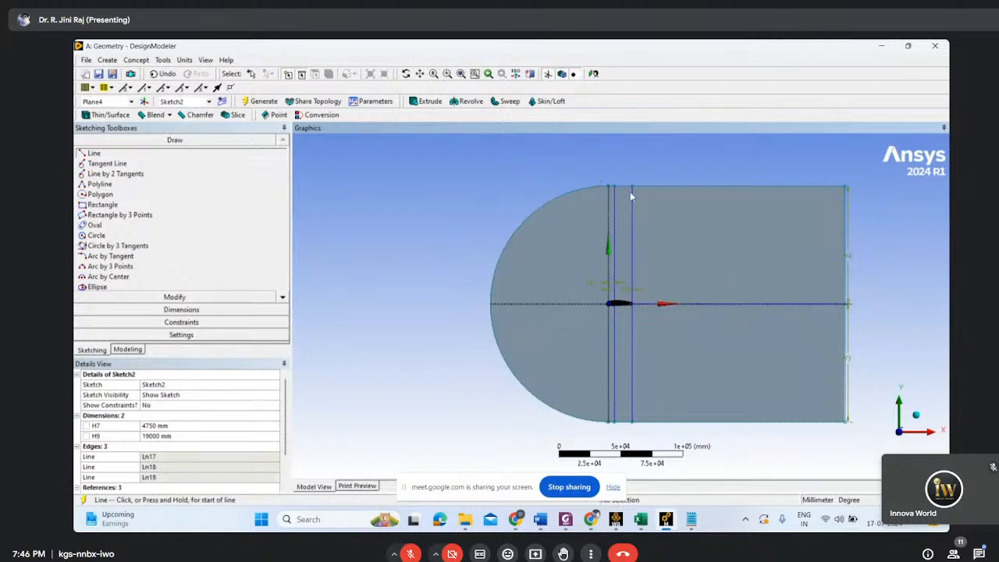
Add a horizontal dimension between the vertical axis and the start point of the horizontal line near the airfoil's trailing edge
{"action": "scroll", "coordinate": [589, 327], "scroll_direction": "up", "scroll_amount": 10}
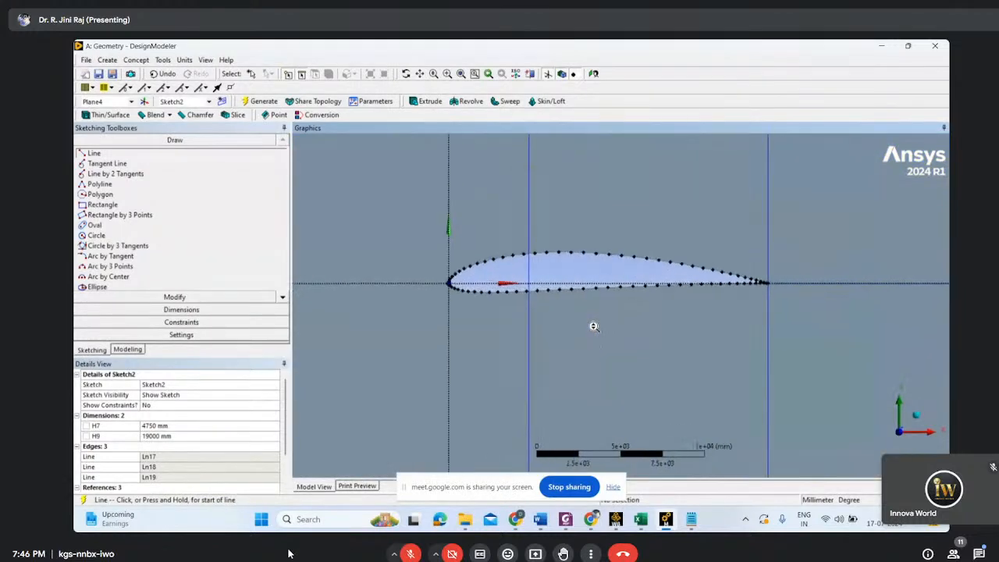
{"action": "scroll", "coordinate": [594, 326], "scroll_direction": "up", "scroll_amount": 1}
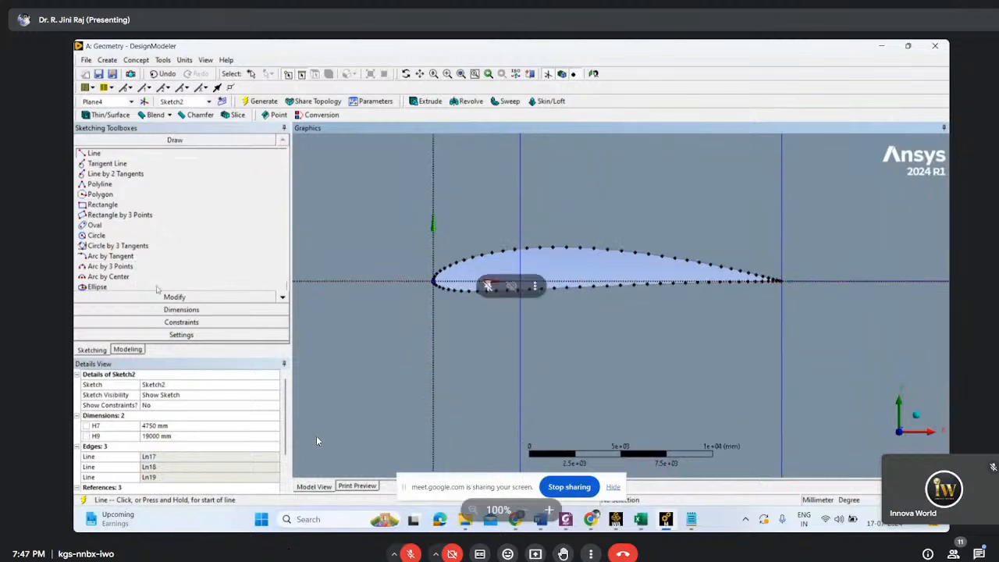
{"action": "left_click", "coordinate": [162, 312]}
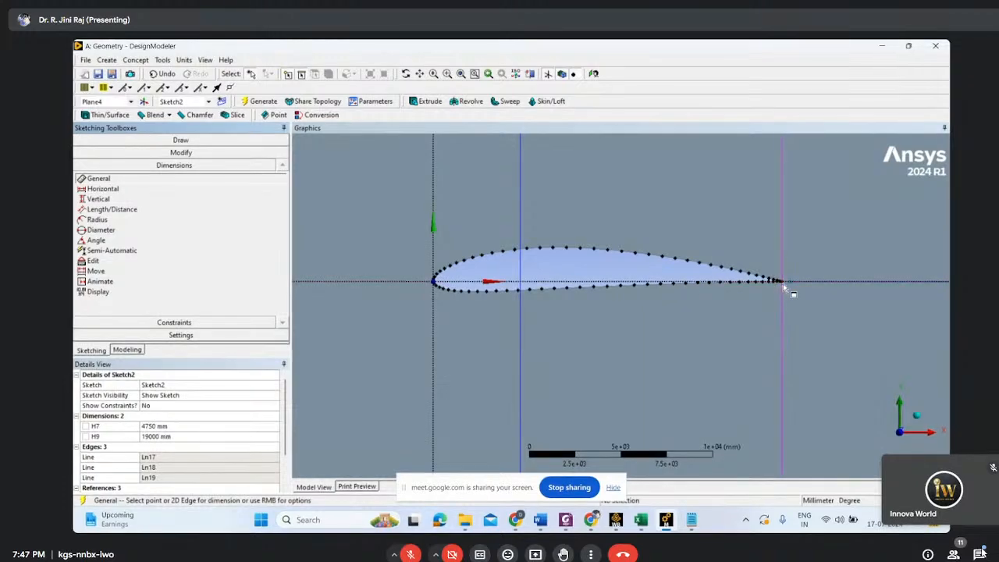
{"action": "left_click", "coordinate": [979, 554]}
{"action": "left_click", "coordinate": [780, 281]}
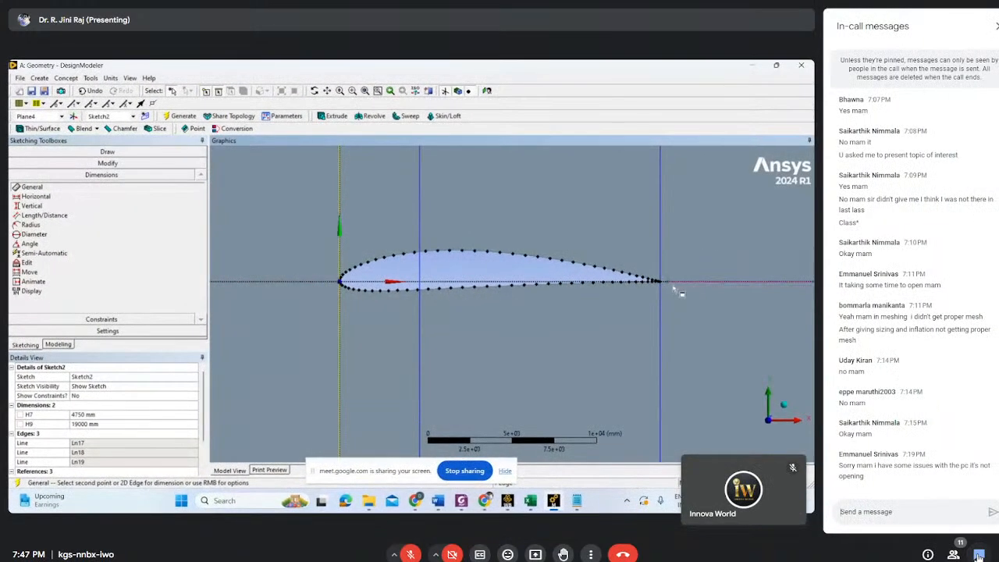
{"action": "left_click", "coordinate": [979, 554]}
{"action": "left_click", "coordinate": [790, 282]}
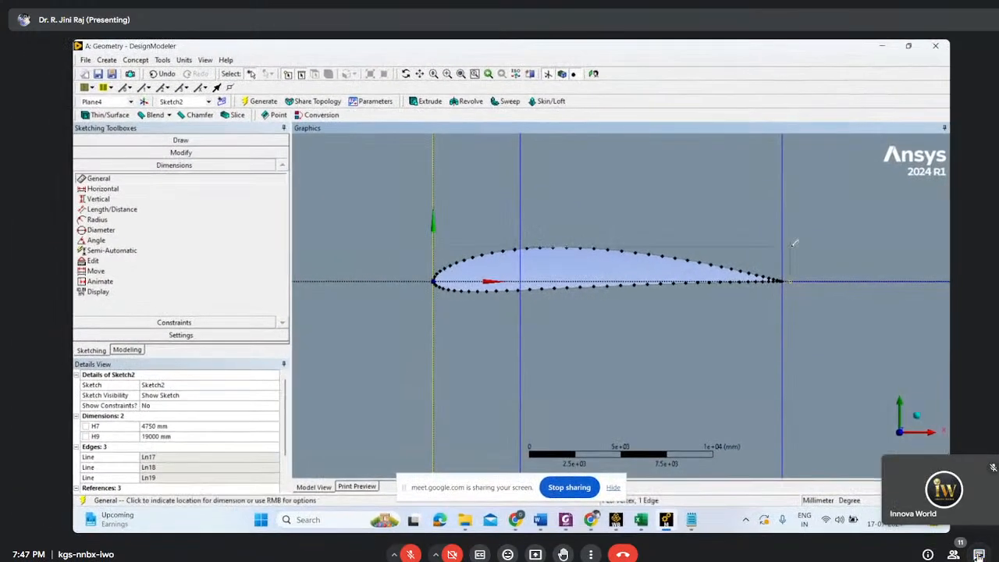
{"action": "left_click", "coordinate": [792, 239]}
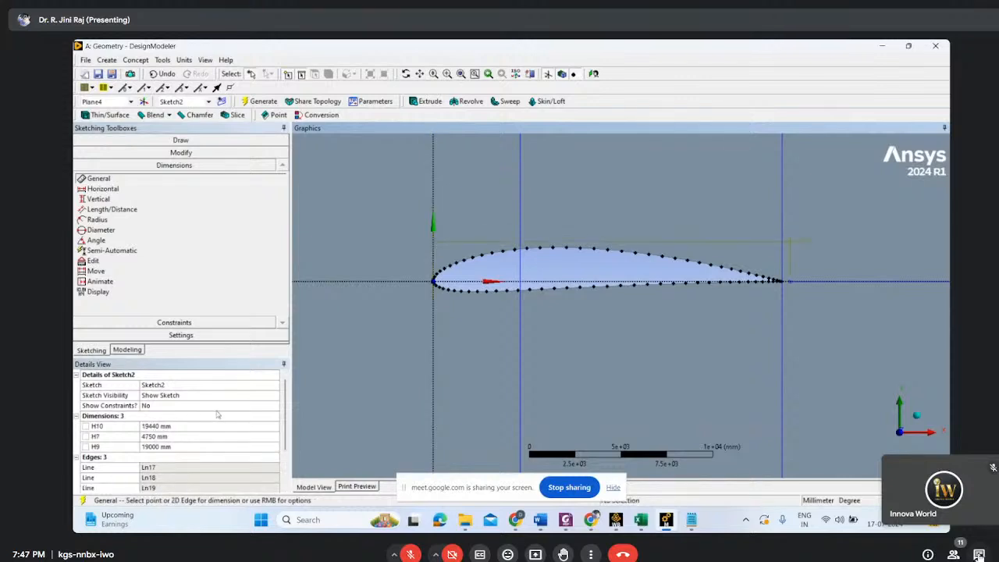
Set the horizontal distance H10 of the horizontal line's start point to 19000 mm
{"action": "left_click", "coordinate": [156, 426]}
{"action": "type", "text": "19"}
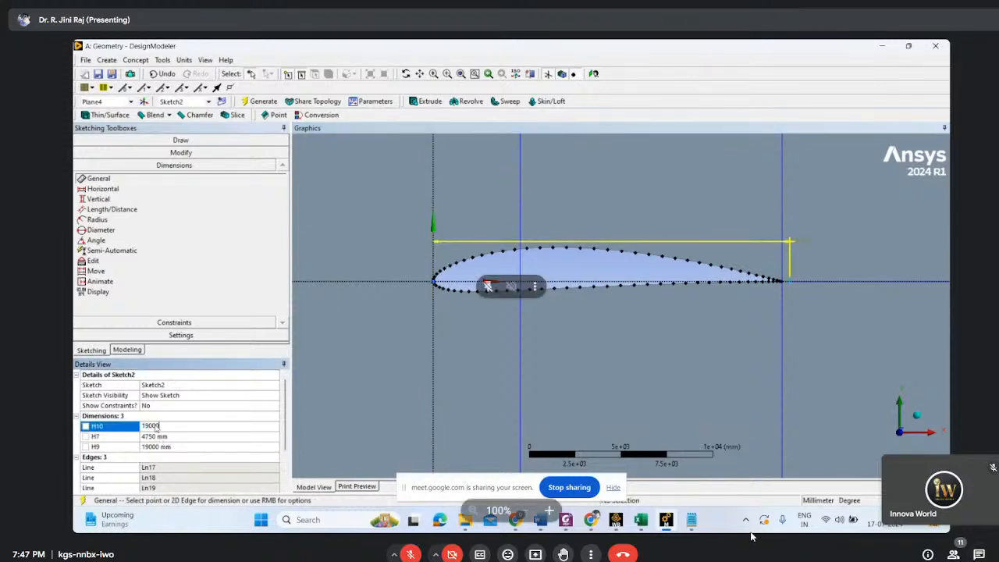
{"action": "type", "text": "000"}
{"action": "key", "text": "Return"}
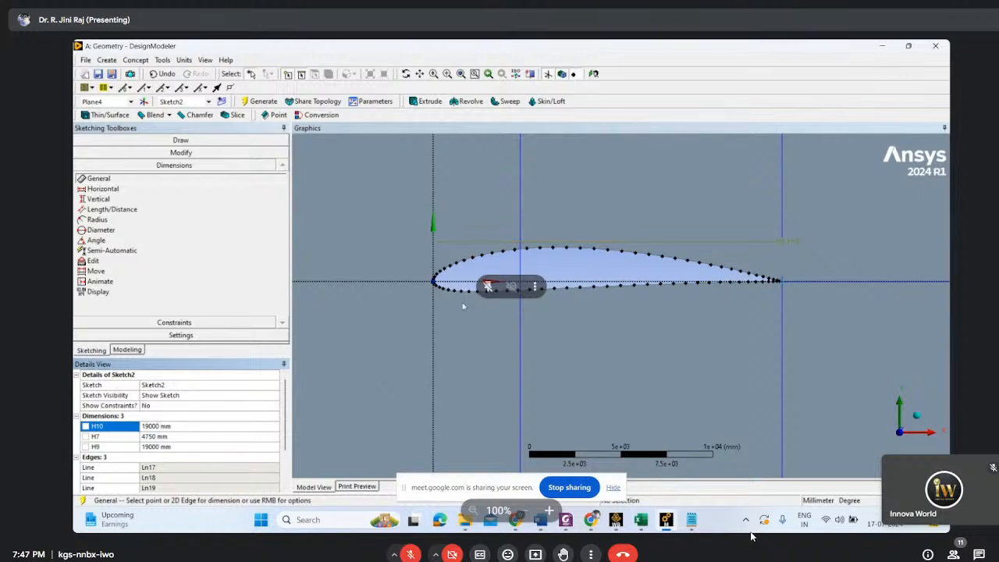
Start a Face Split by points and edges with the C-shaped domain face as the target face
{"action": "scroll", "coordinate": [723, 296], "scroll_direction": "down", "scroll_amount": 3}
{"action": "scroll", "coordinate": [723, 296], "scroll_direction": "down", "scroll_amount": 5}
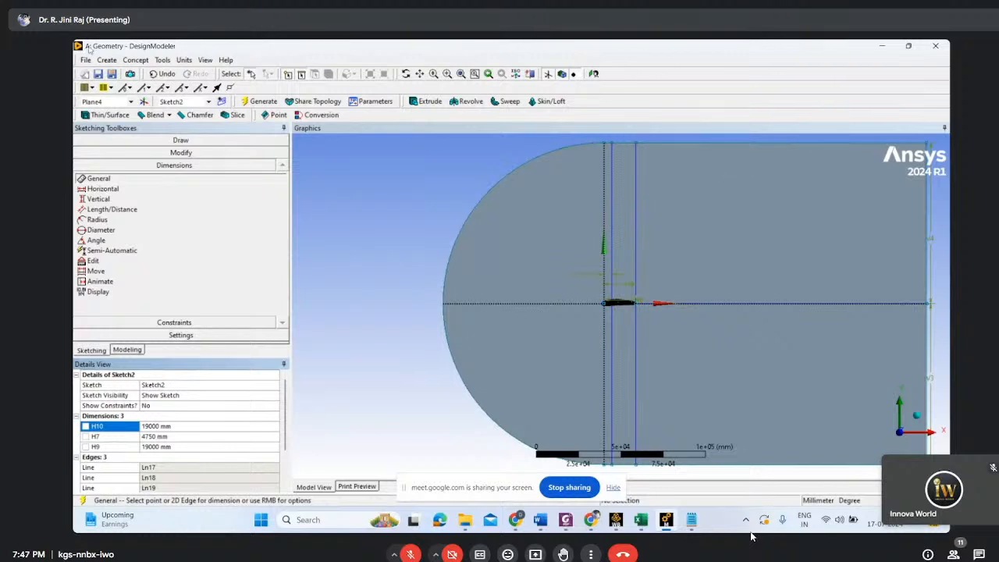
{"action": "left_click", "coordinate": [163, 60]}
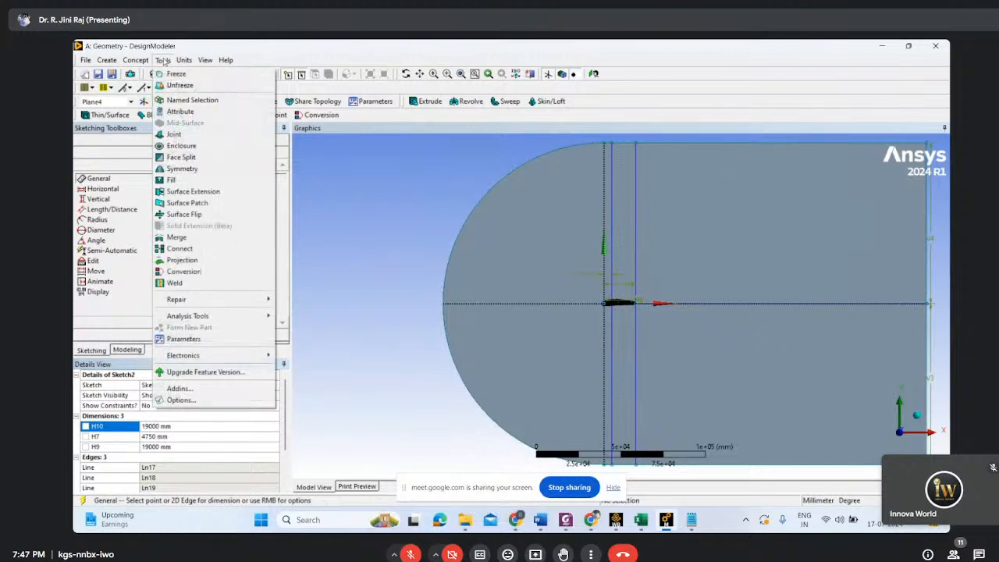
{"action": "left_click", "coordinate": [181, 157]}
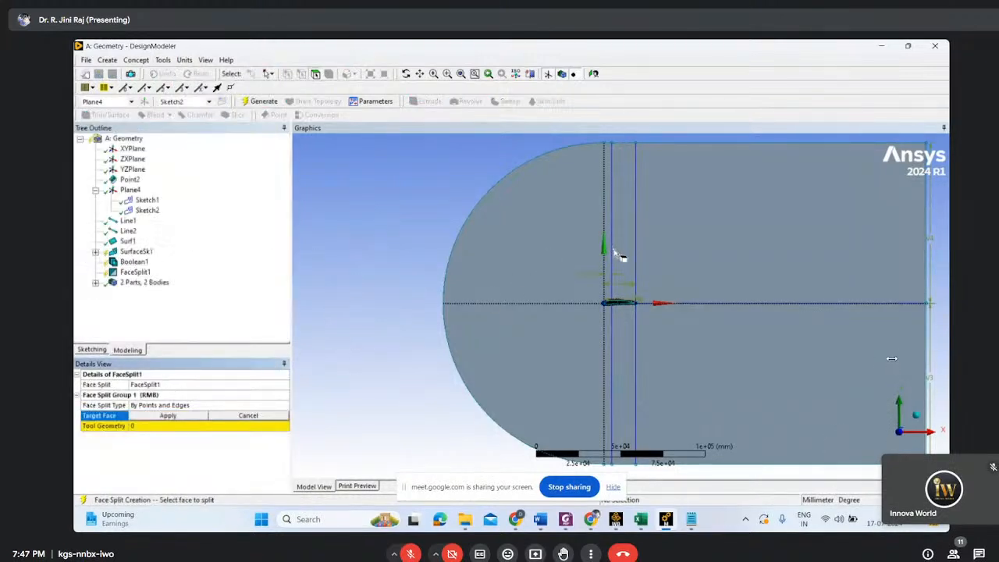
{"action": "left_click", "coordinate": [493, 257]}
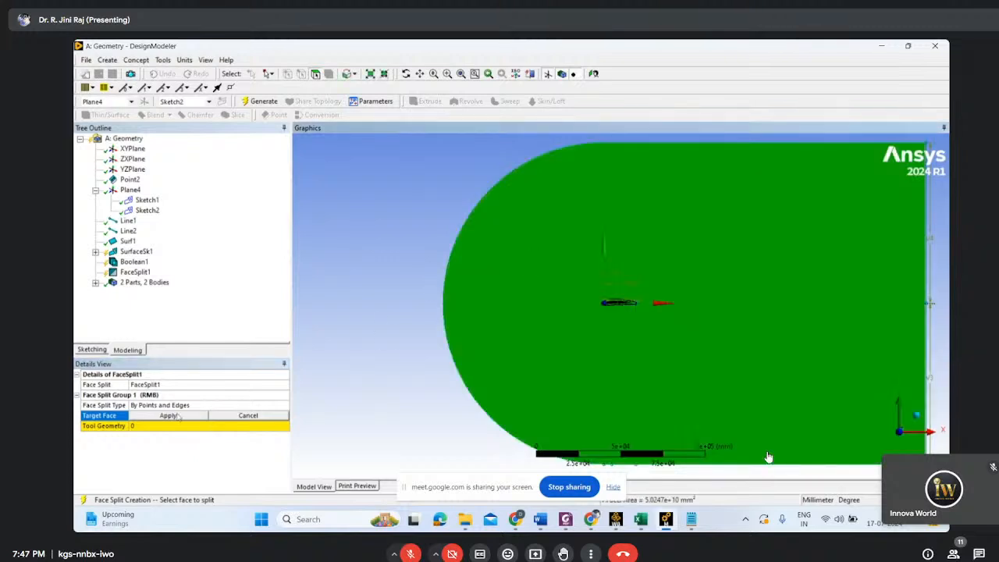
{"action": "left_click", "coordinate": [168, 415]}
Use the two vertical lines and the horizontal line behind the airfoil as the split's tool geometry and generate it
{"action": "left_click", "coordinate": [148, 426]}
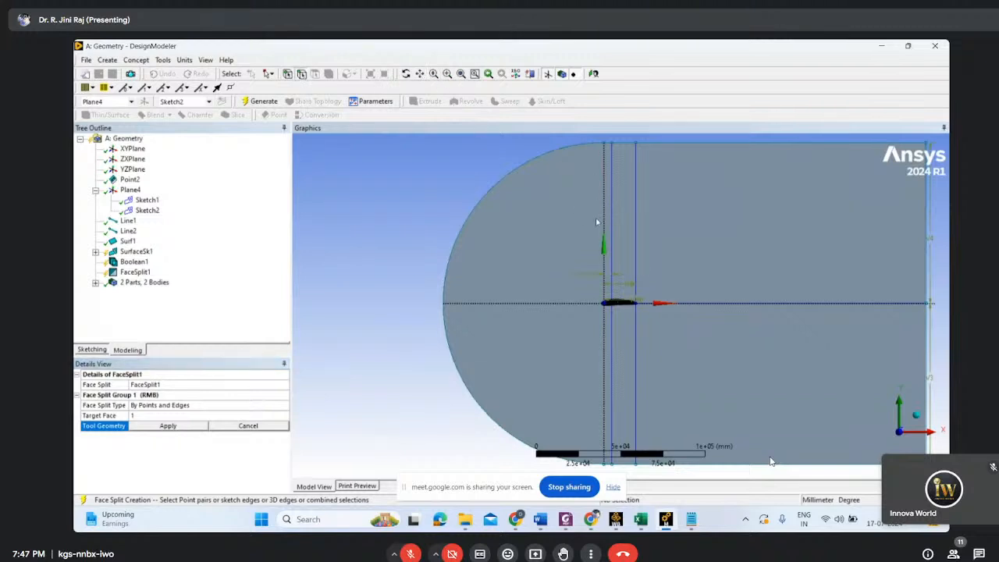
{"action": "left_click", "coordinate": [611, 242]}
{"action": "left_click", "coordinate": [635, 261], "text": "ctrl"}
{"action": "left_click", "coordinate": [707, 304], "text": "ctrl"}
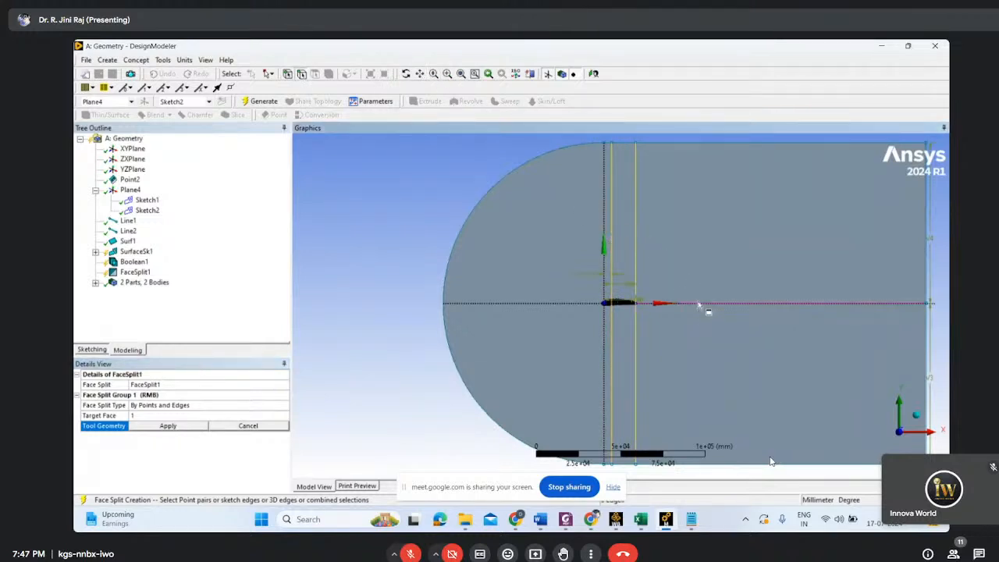
{"action": "left_click", "coordinate": [167, 426]}
{"action": "left_click", "coordinate": [260, 101]}
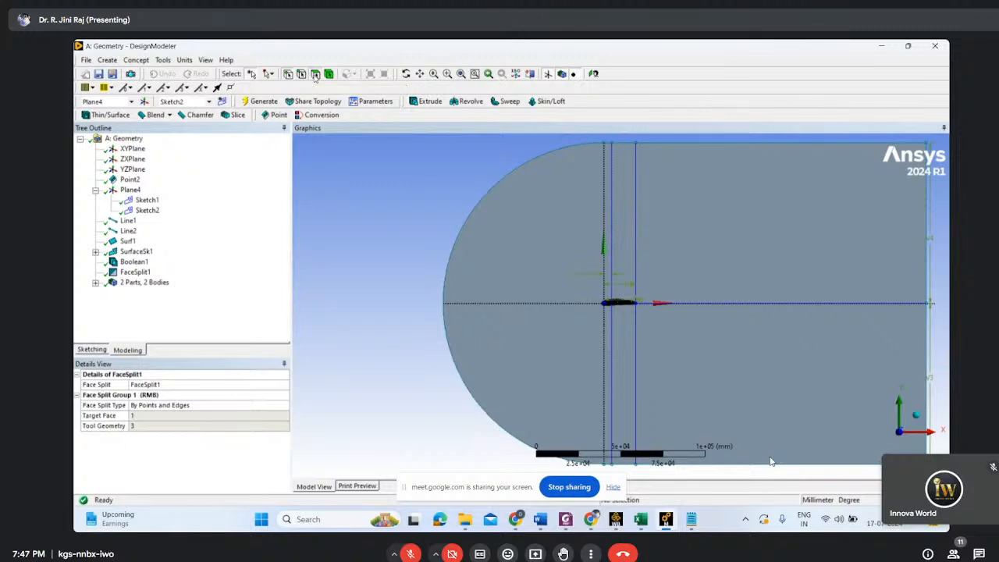
Examine the individual faces of the split domain, including the front face around the airfoil's nose
{"action": "left_click", "coordinate": [528, 263]}
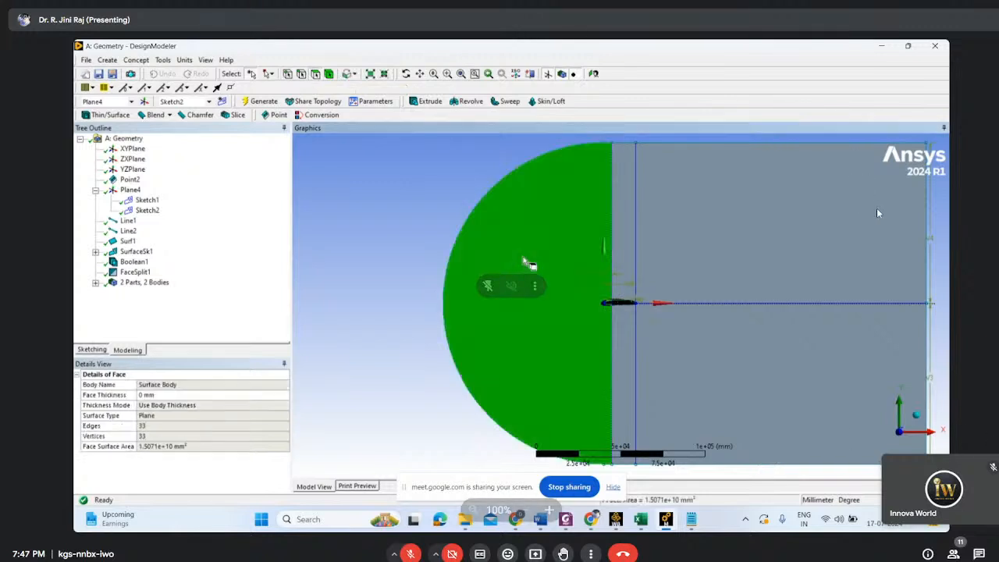
{"action": "left_click", "coordinate": [622, 257]}
{"action": "left_click", "coordinate": [667, 260]}
{"action": "left_click", "coordinate": [645, 341]}
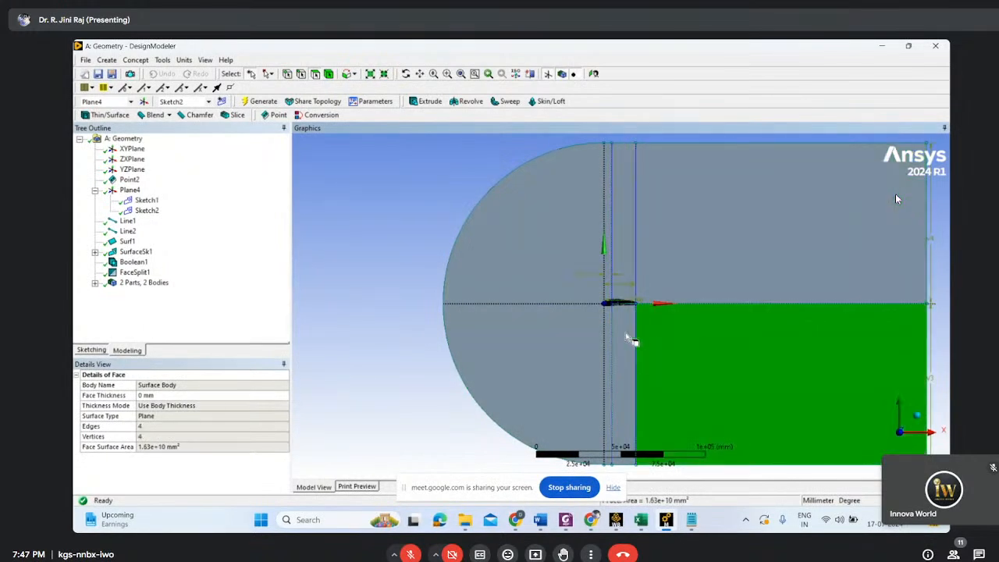
{"action": "left_click", "coordinate": [625, 335]}
{"action": "left_click", "coordinate": [606, 334]}
{"action": "scroll", "coordinate": [560, 327], "scroll_direction": "up", "scroll_amount": 5}
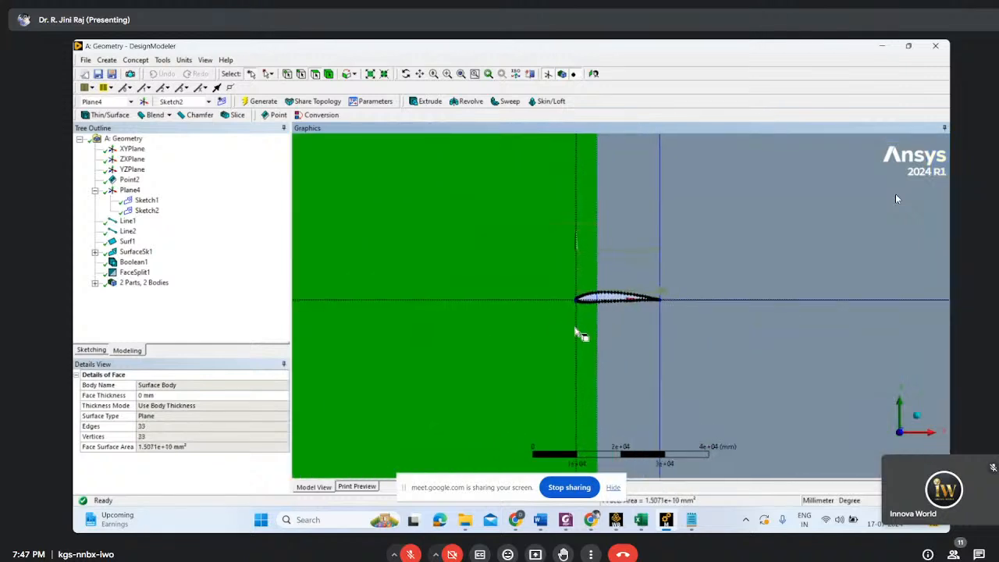
{"action": "scroll", "coordinate": [574, 332], "scroll_direction": "up", "scroll_amount": 3}
{"action": "scroll", "coordinate": [567, 341], "scroll_direction": "down", "scroll_amount": 3}
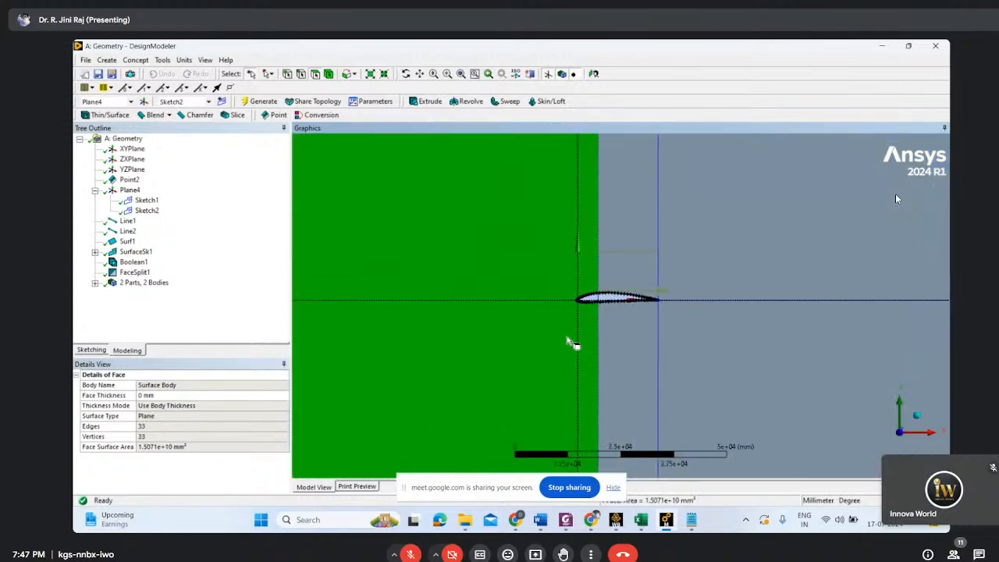
{"action": "scroll", "coordinate": [570, 344], "scroll_direction": "down", "scroll_amount": 2}
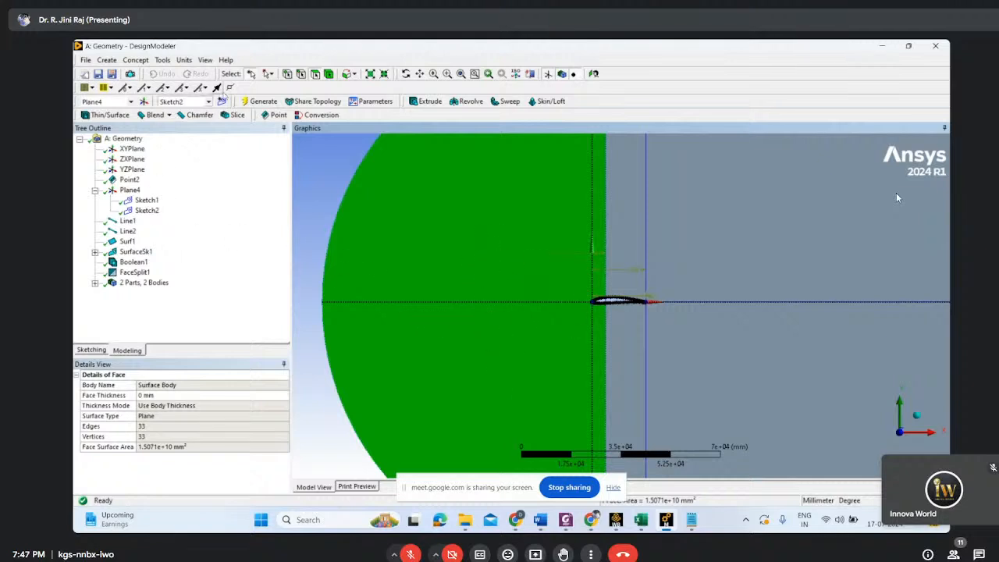
Draw a horizontal line in Sketch2 from the origin at the airfoil's leading edge to the foremost point of the domain's arc
{"action": "left_click", "coordinate": [91, 350]}
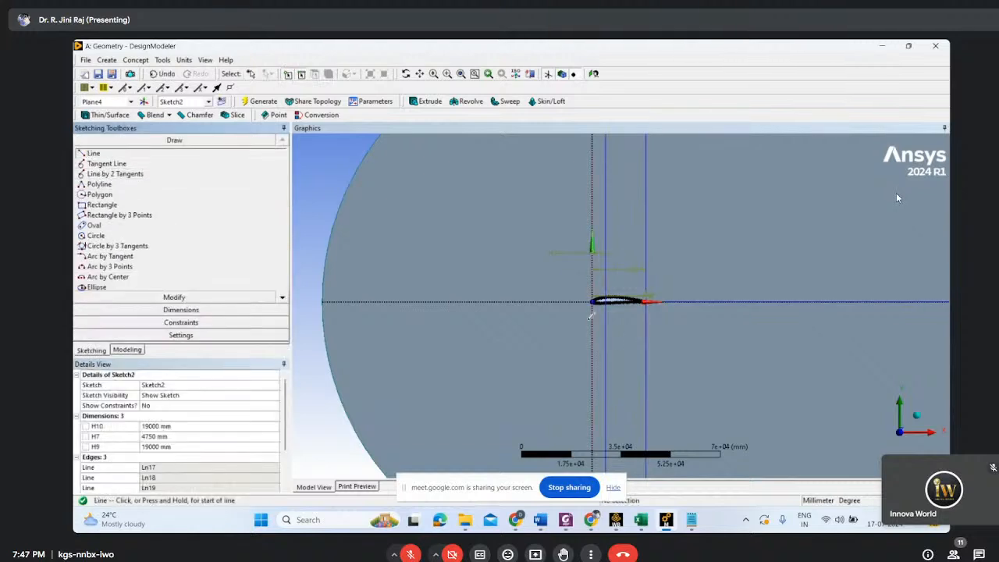
{"action": "left_click", "coordinate": [592, 302]}
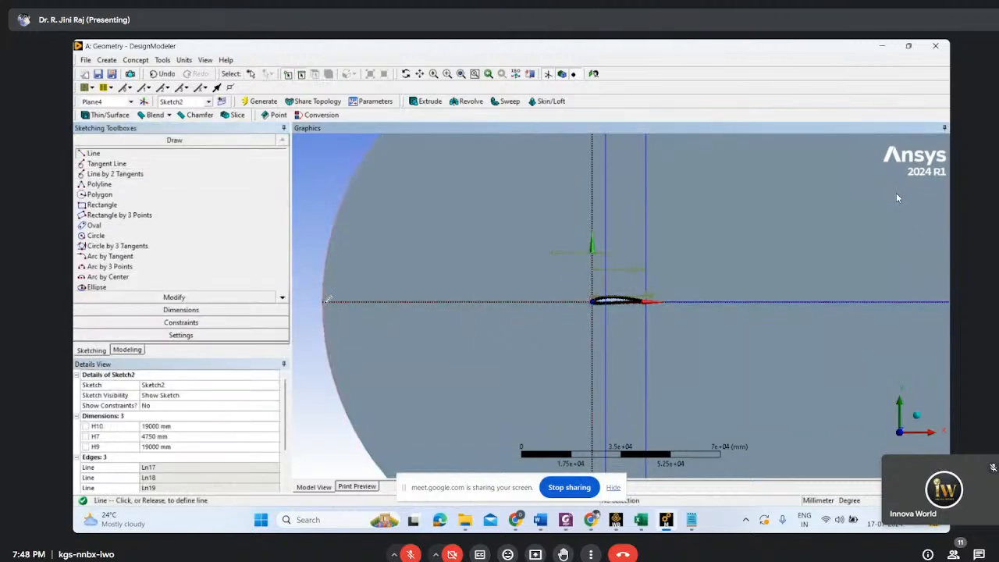
{"action": "left_click", "coordinate": [323, 302]}
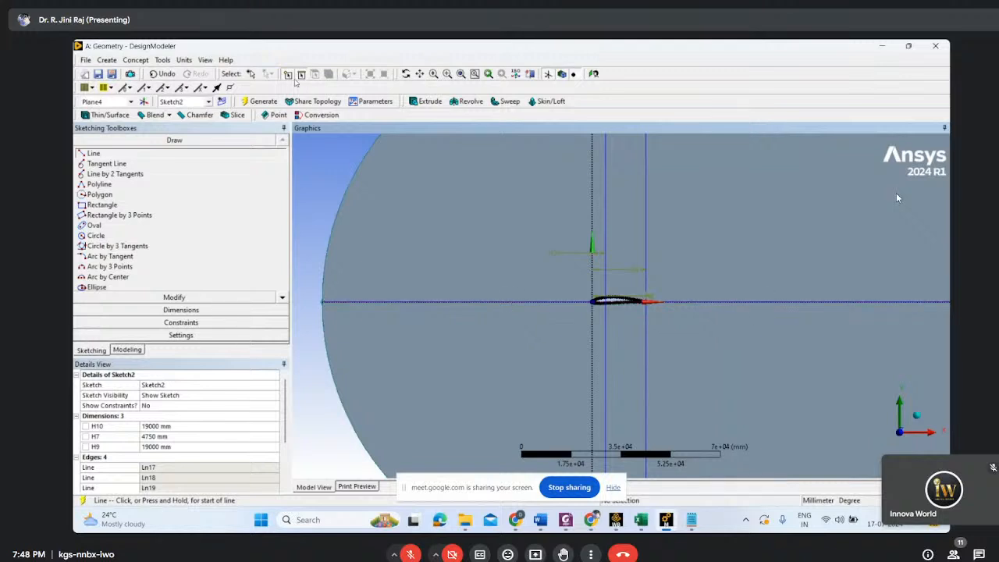
Create a Face Split of the domain's front face, using the horizontal line ahead of the airfoil as tool geometry, and generate it
{"action": "left_click", "coordinate": [163, 60]}
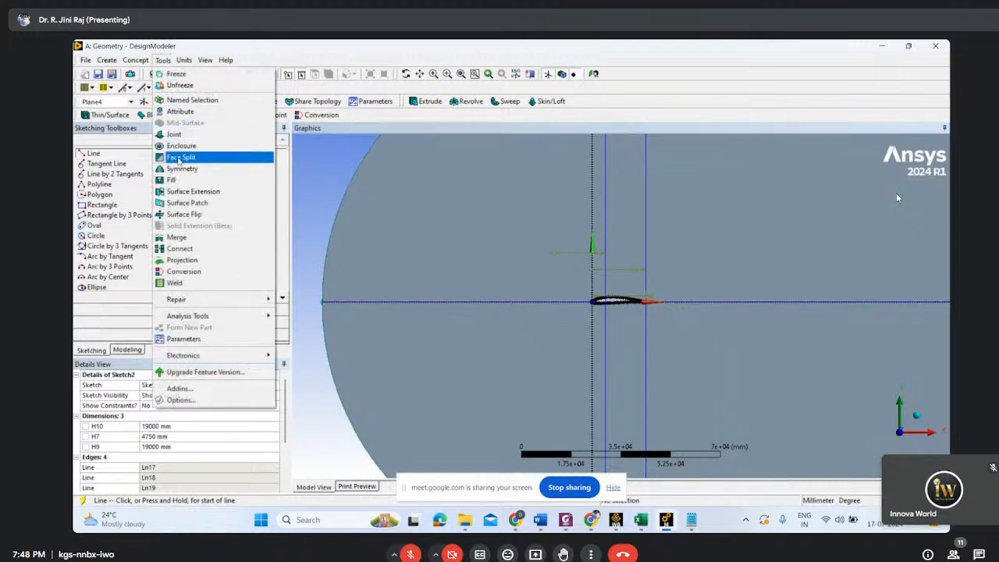
{"action": "left_click", "coordinate": [181, 157]}
{"action": "left_click", "coordinate": [449, 247]}
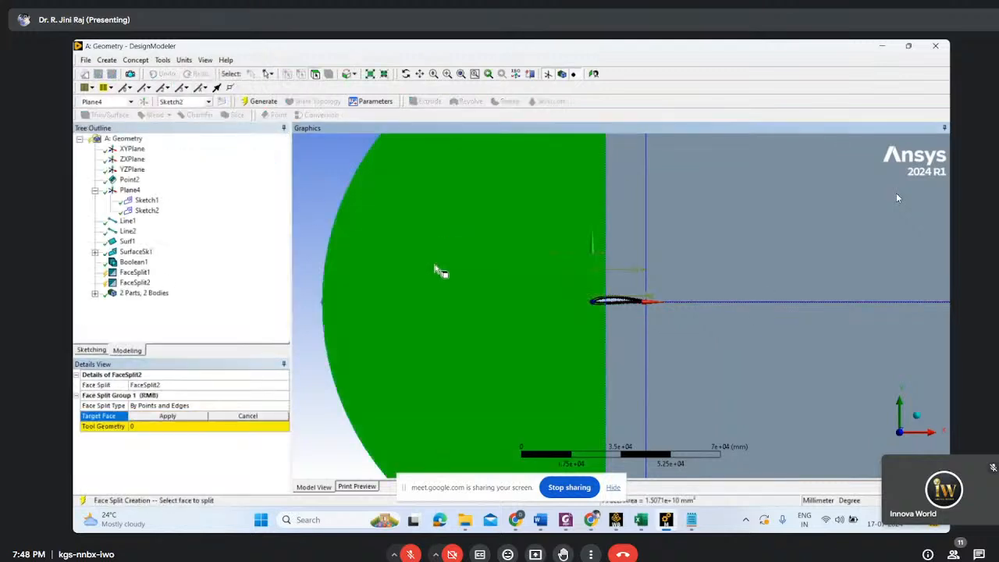
{"action": "left_click", "coordinate": [165, 416]}
{"action": "left_click", "coordinate": [155, 425]}
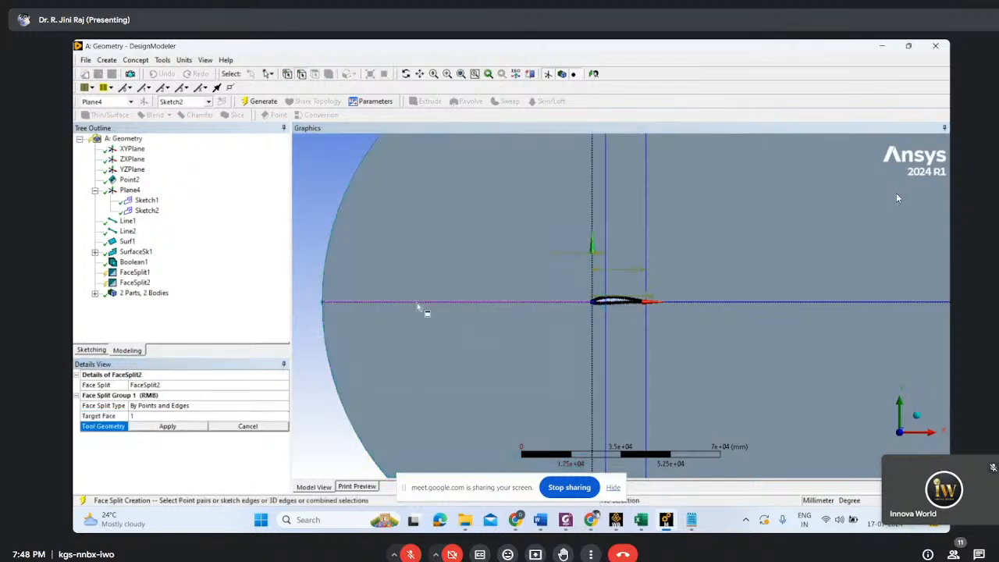
{"action": "left_click", "coordinate": [420, 303]}
{"action": "left_click", "coordinate": [167, 426]}
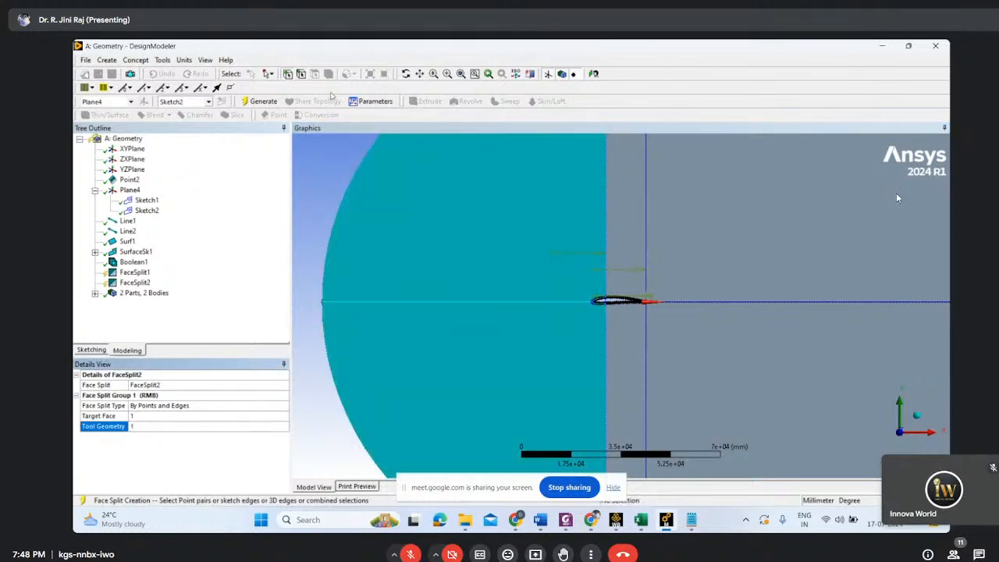
{"action": "left_click", "coordinate": [259, 102]}
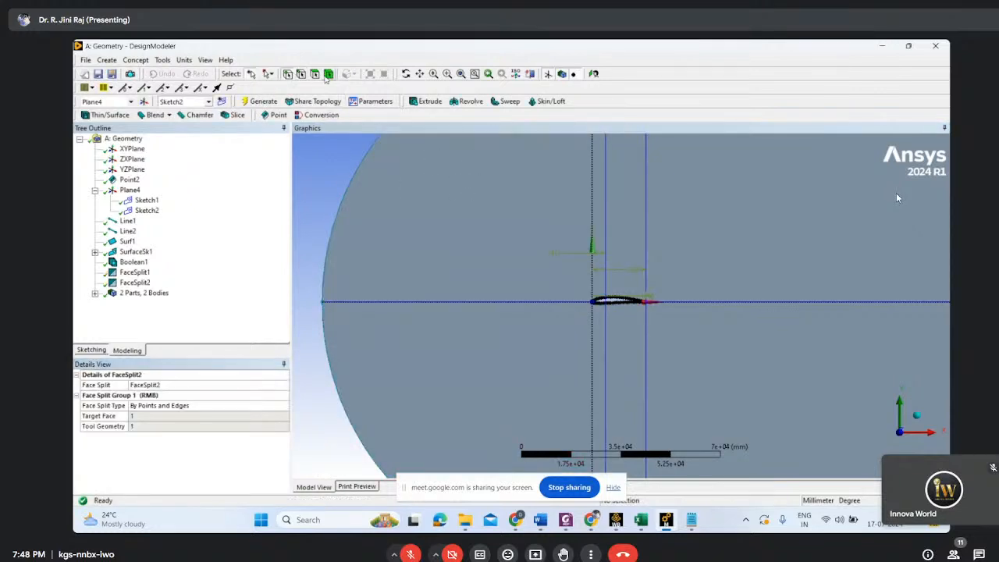
Examine the individual faces of the split domain above and below the airfoil, including the face boundaries around its nose
{"action": "left_click", "coordinate": [486, 217]}
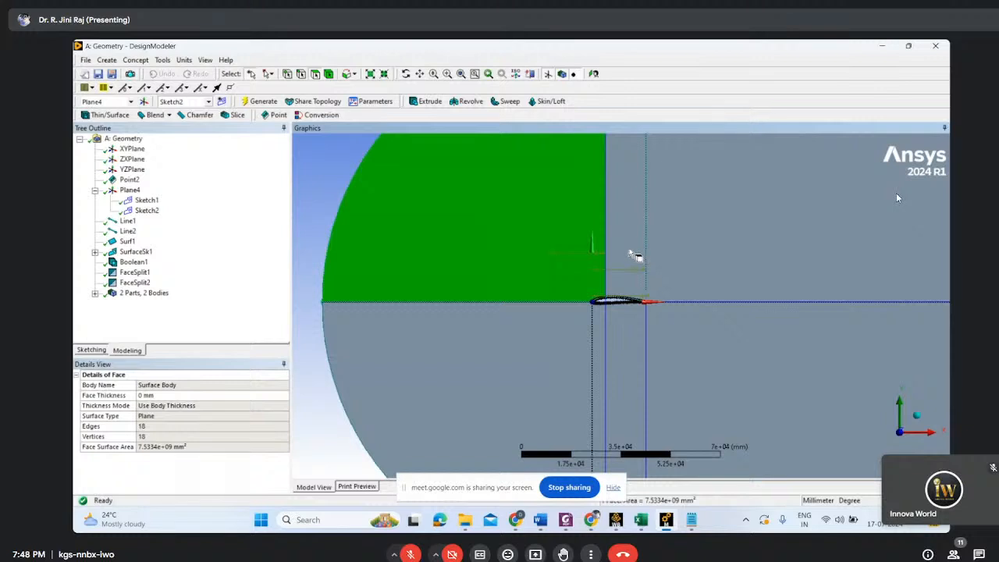
{"action": "left_click", "coordinate": [634, 247]}
{"action": "left_click", "coordinate": [736, 250]}
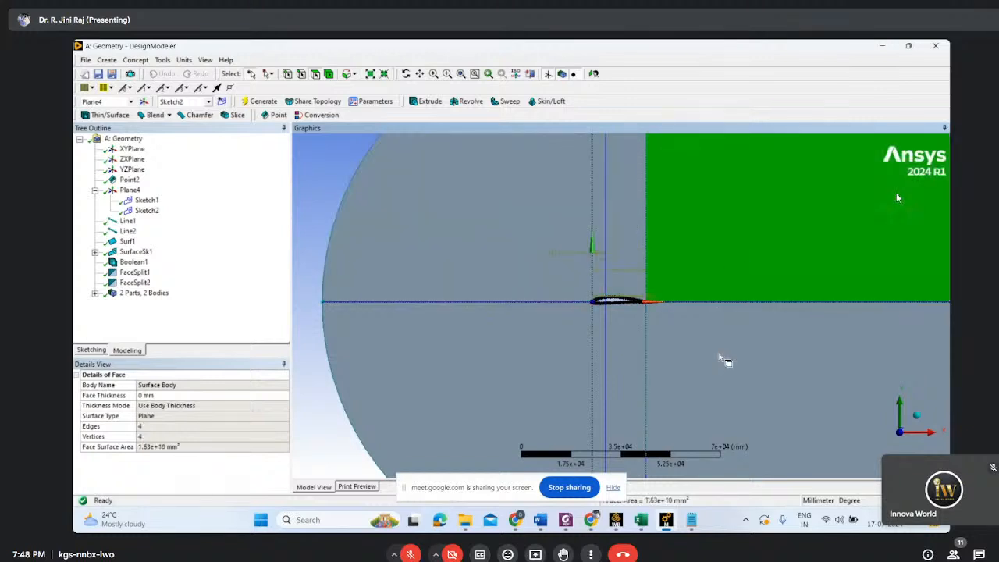
{"action": "left_click", "coordinate": [623, 350]}
{"action": "left_click", "coordinate": [540, 349]}
{"action": "scroll", "coordinate": [582, 331], "scroll_direction": "up", "scroll_amount": 3}
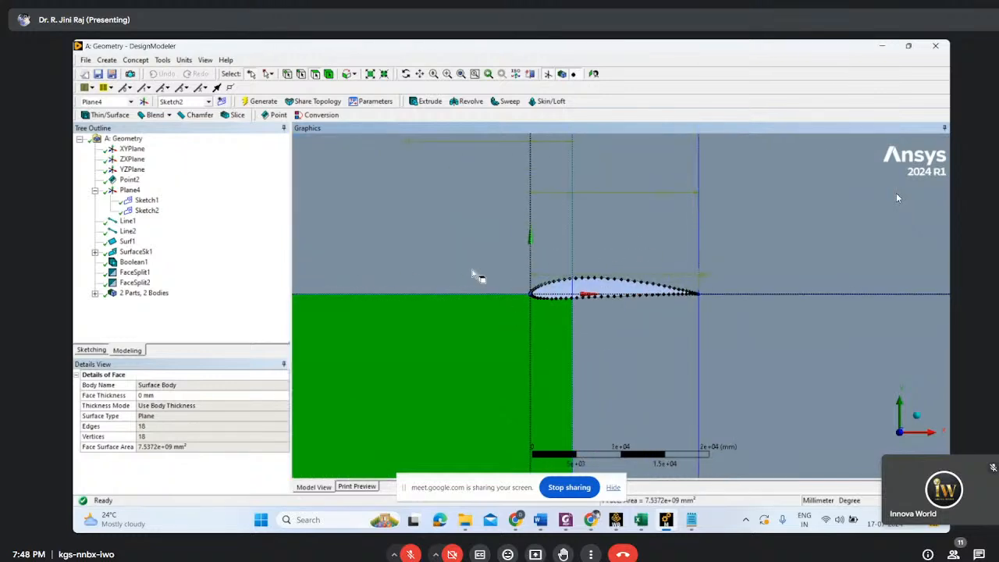
{"action": "scroll", "coordinate": [477, 275], "scroll_direction": "up", "scroll_amount": 2}
{"action": "scroll", "coordinate": [458, 263], "scroll_direction": "up", "scroll_amount": 1}
{"action": "scroll", "coordinate": [464, 266], "scroll_direction": "down", "scroll_amount": 2}
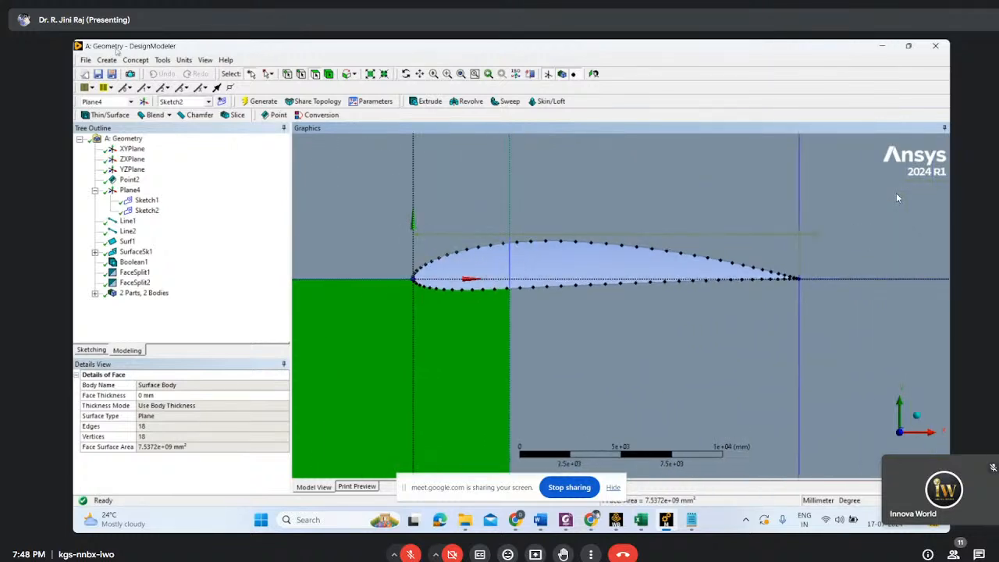
Expand the bodies list and hide the airfoil's Line Body
{"action": "left_click", "coordinate": [143, 62]}
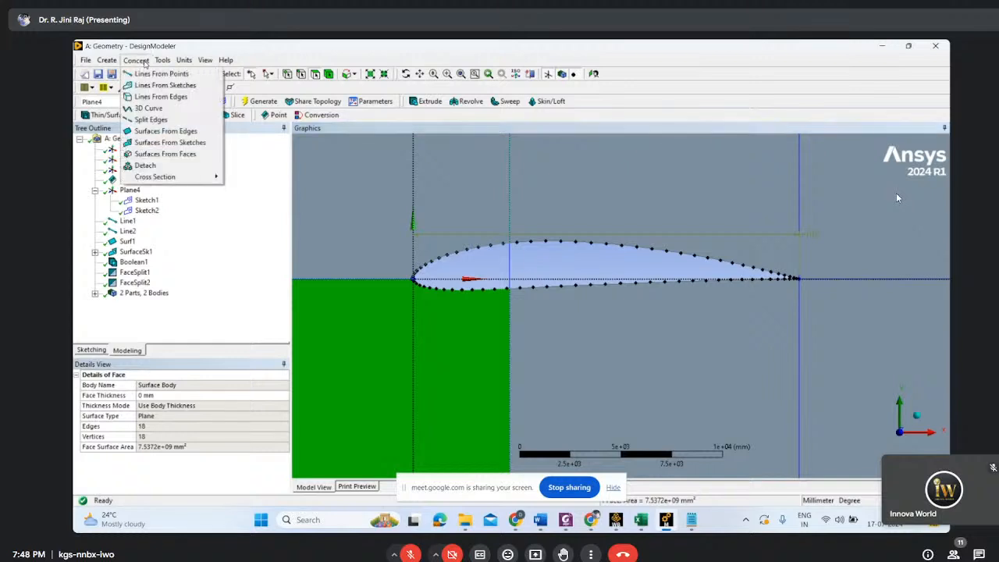
{"action": "left_click", "coordinate": [146, 68]}
{"action": "left_click", "coordinate": [94, 293]}
{"action": "left_click", "coordinate": [151, 303]}
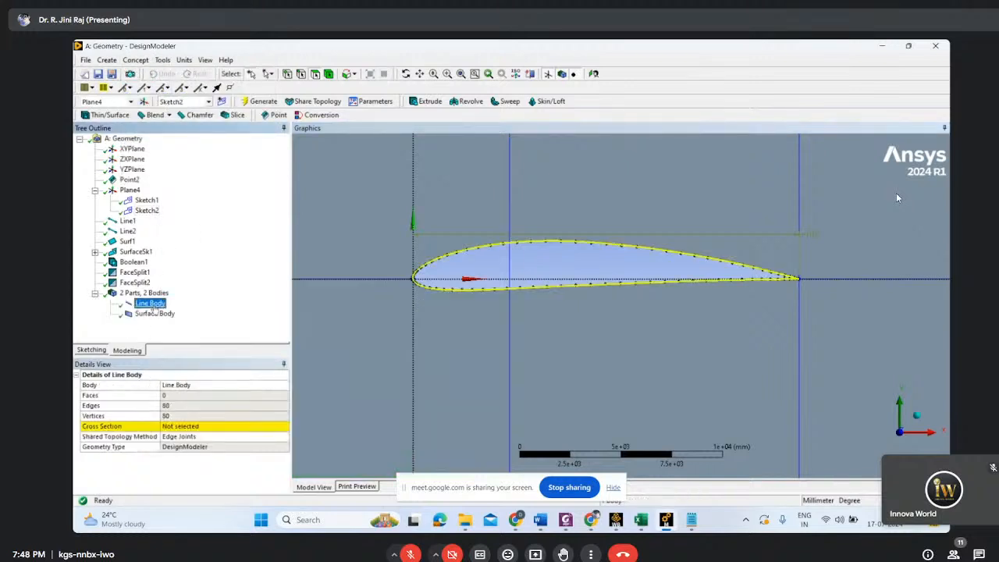
{"action": "right_click", "coordinate": [153, 308]}
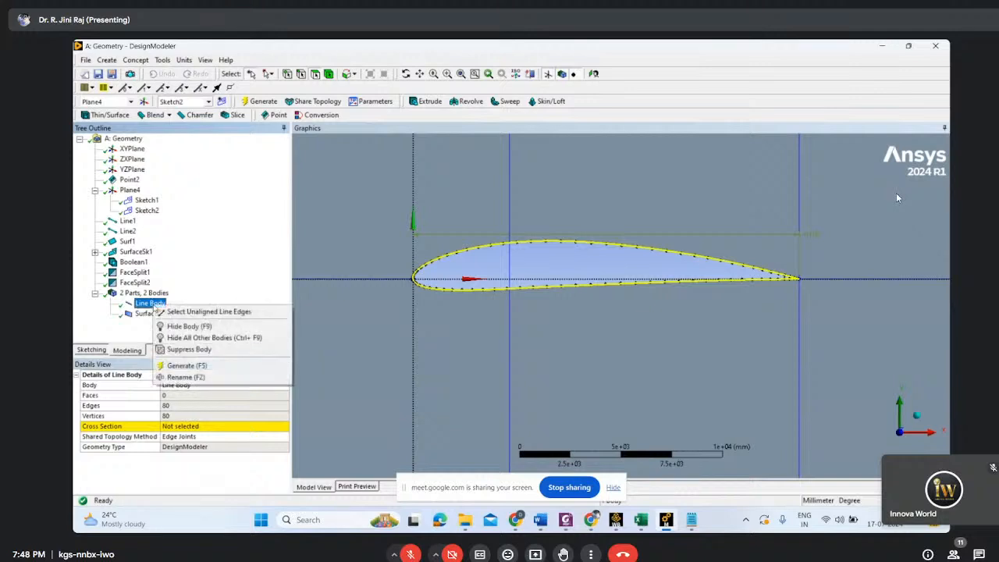
{"action": "left_click", "coordinate": [171, 327]}
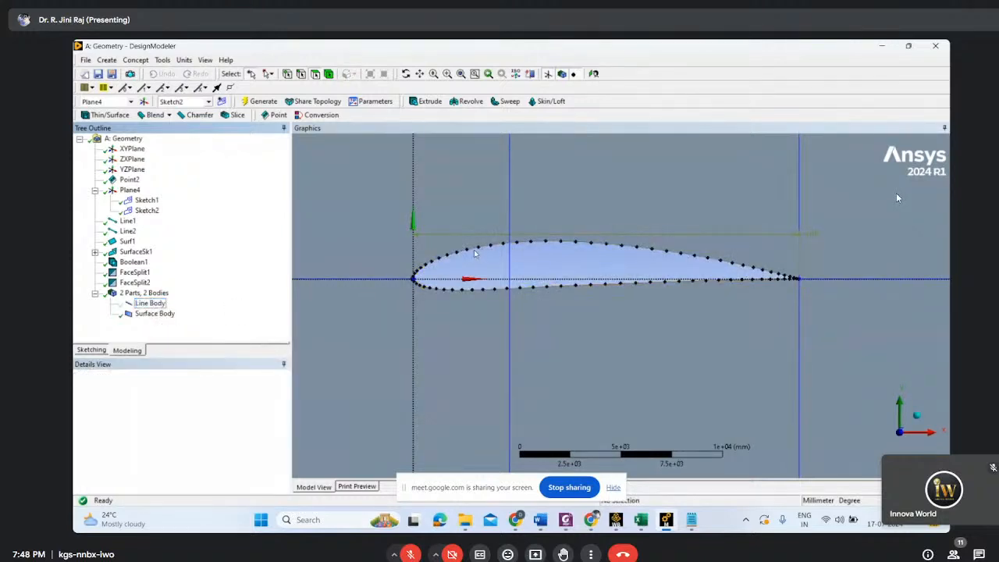
Merge the 14 airfoil edges along the upper surface from the front vertical split line to the leading edge, and generate it
{"action": "scroll", "coordinate": [475, 251], "scroll_direction": "up", "scroll_amount": 3}
{"action": "left_click", "coordinate": [300, 76]}
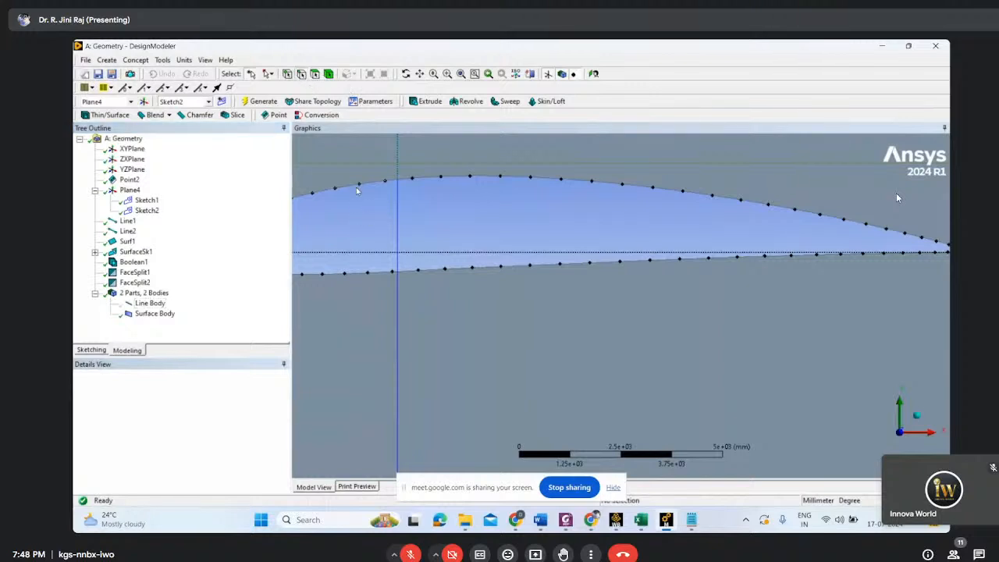
{"action": "left_click", "coordinate": [351, 188]}
{"action": "left_click", "coordinate": [406, 184], "text": "ctrl"}
{"action": "left_click", "coordinate": [393, 180], "text": "ctrl"}
{"action": "scroll", "coordinate": [362, 219], "scroll_direction": "down", "scroll_amount": 3}
{"action": "left_click", "coordinate": [407, 224], "text": "ctrl"}
{"action": "left_click", "coordinate": [344, 247], "text": "ctrl"}
{"action": "left_click", "coordinate": [346, 259], "text": "ctrl"}
{"action": "left_click", "coordinate": [333, 249], "text": "ctrl"}
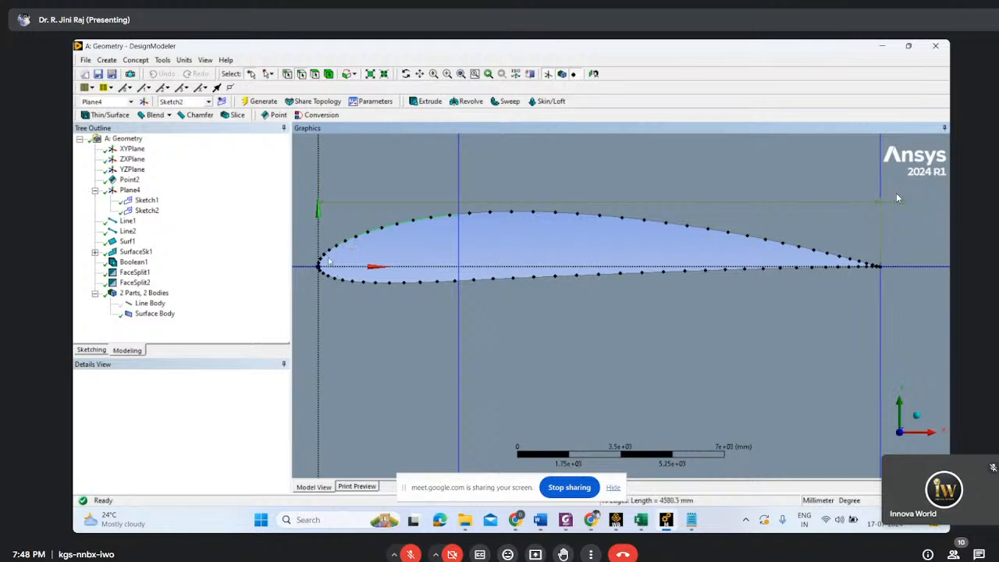
{"action": "left_click", "coordinate": [327, 254], "text": "ctrl"}
{"action": "left_click", "coordinate": [447, 73]}
{"action": "left_click_drag", "start_coordinate": [359, 304], "coordinate": [301, 241]}
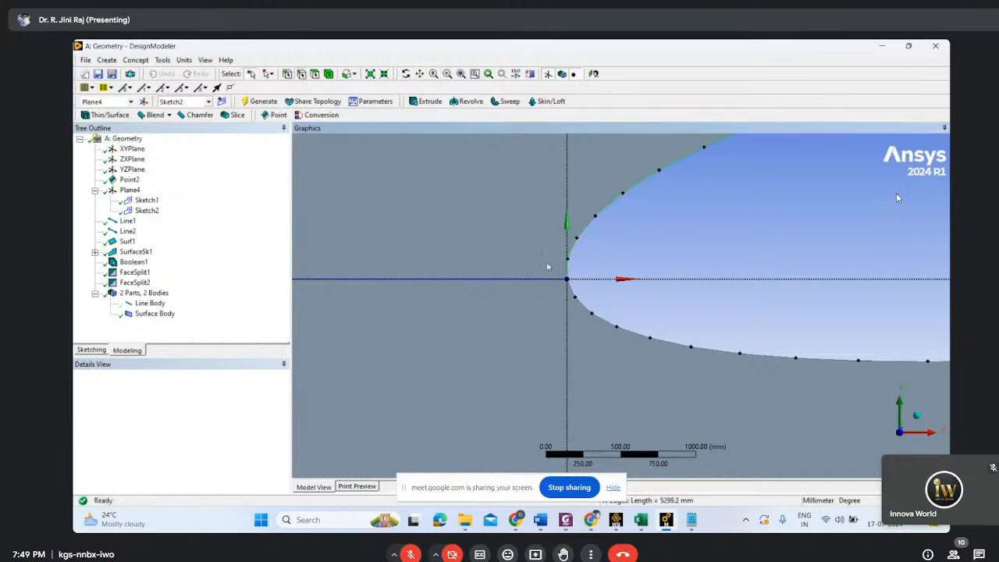
{"action": "scroll", "coordinate": [730, 203], "scroll_direction": "down", "scroll_amount": 3}
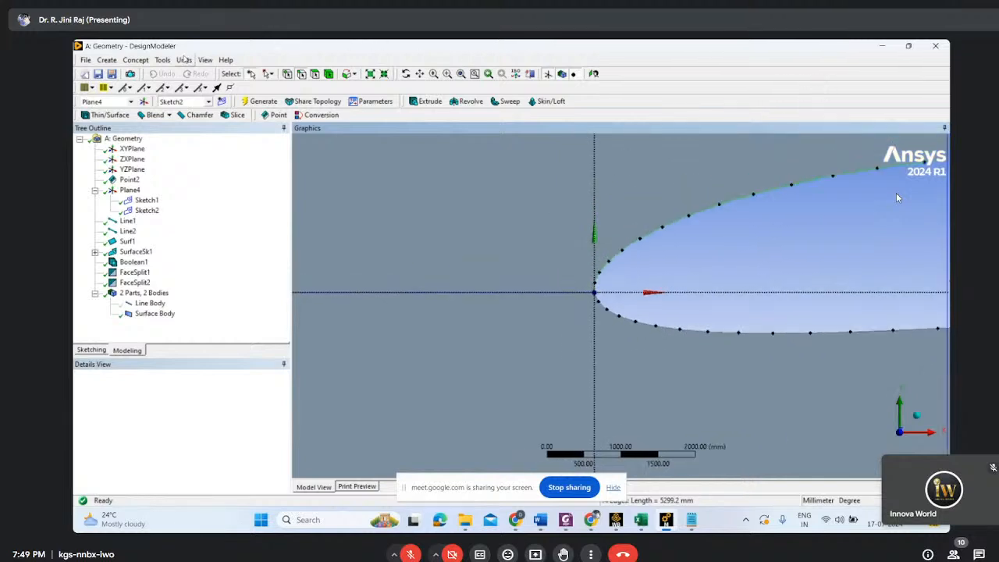
{"action": "left_click", "coordinate": [162, 60]}
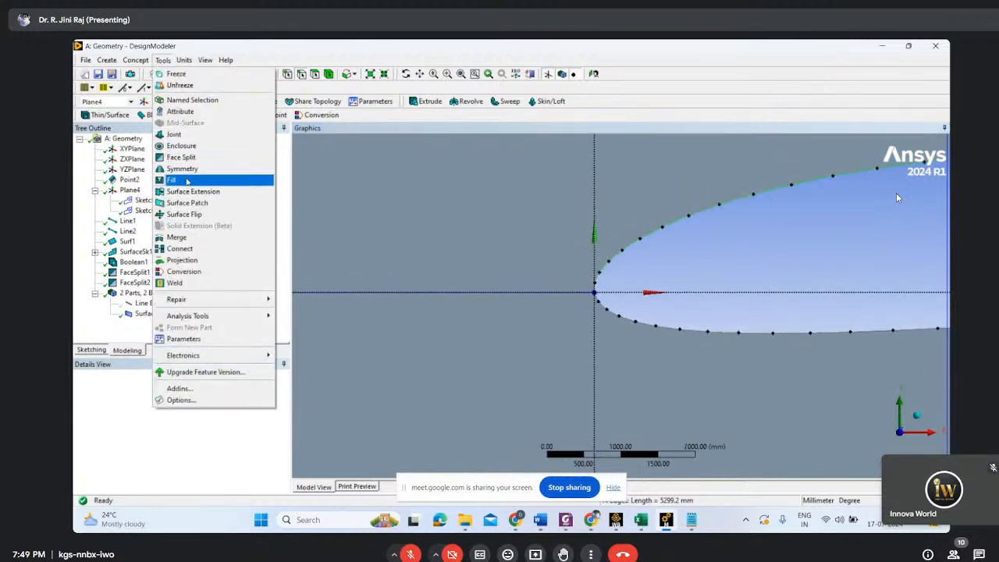
{"action": "left_click", "coordinate": [176, 237]}
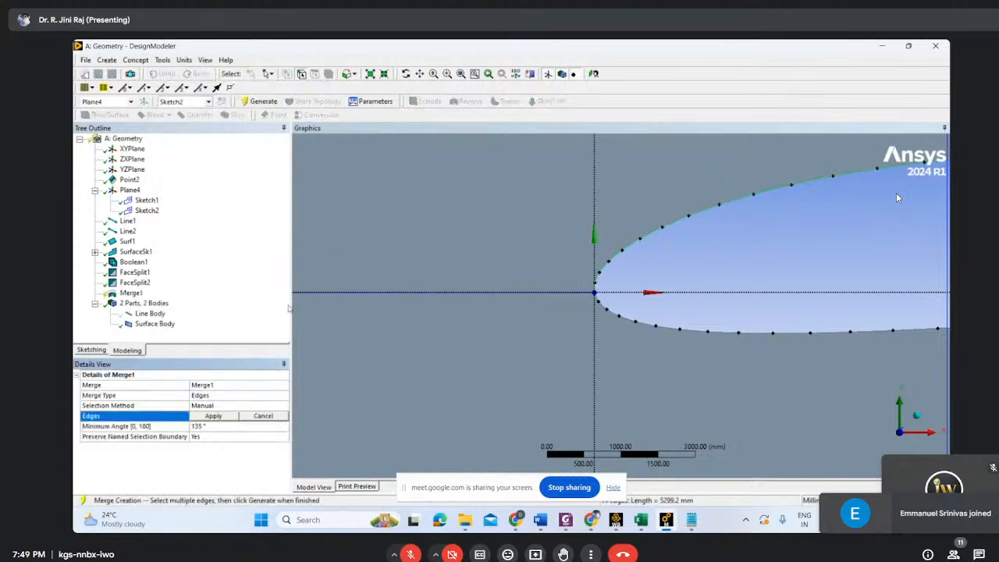
{"action": "left_click", "coordinate": [213, 416]}
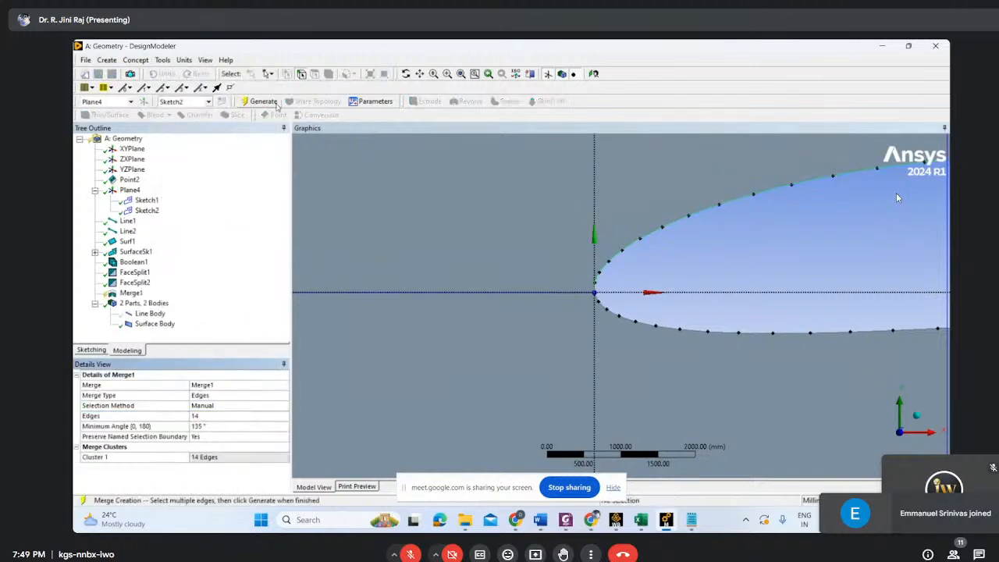
{"action": "left_click", "coordinate": [261, 101]}
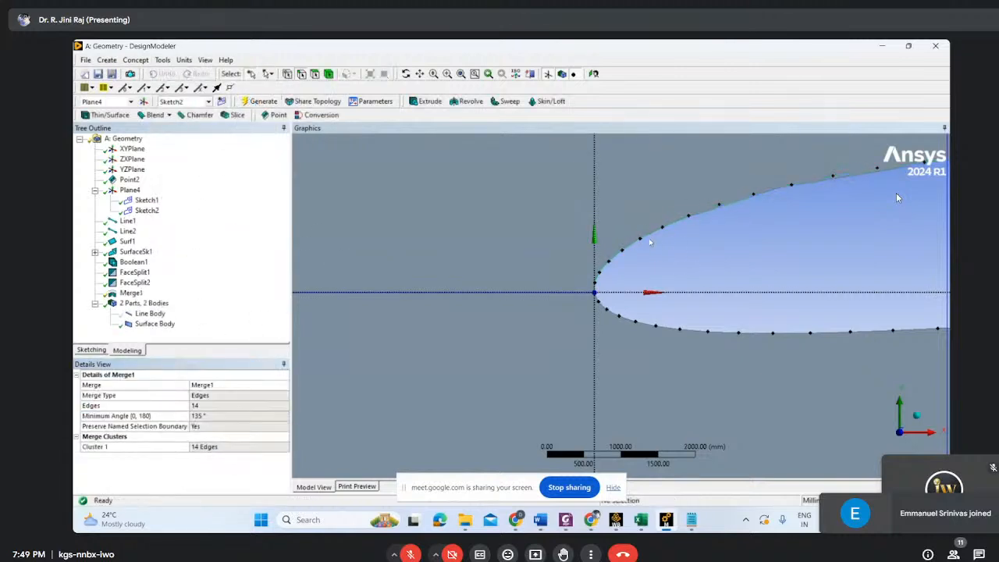
Examine the merged upper front edge of the airfoil and its position within the whole domain
{"action": "scroll", "coordinate": [654, 243], "scroll_direction": "down", "scroll_amount": 3}
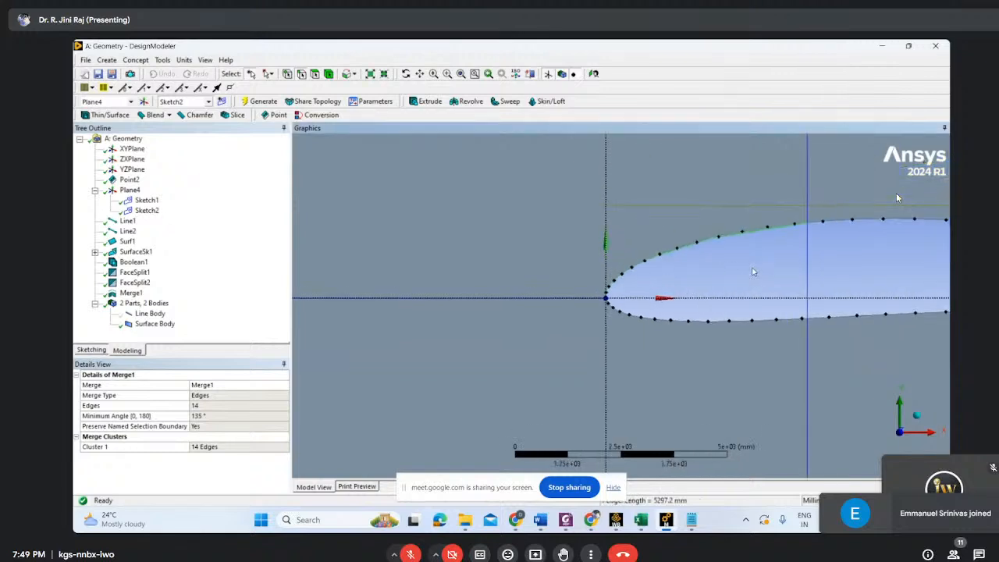
{"action": "scroll", "coordinate": [752, 266], "scroll_direction": "down", "scroll_amount": 3}
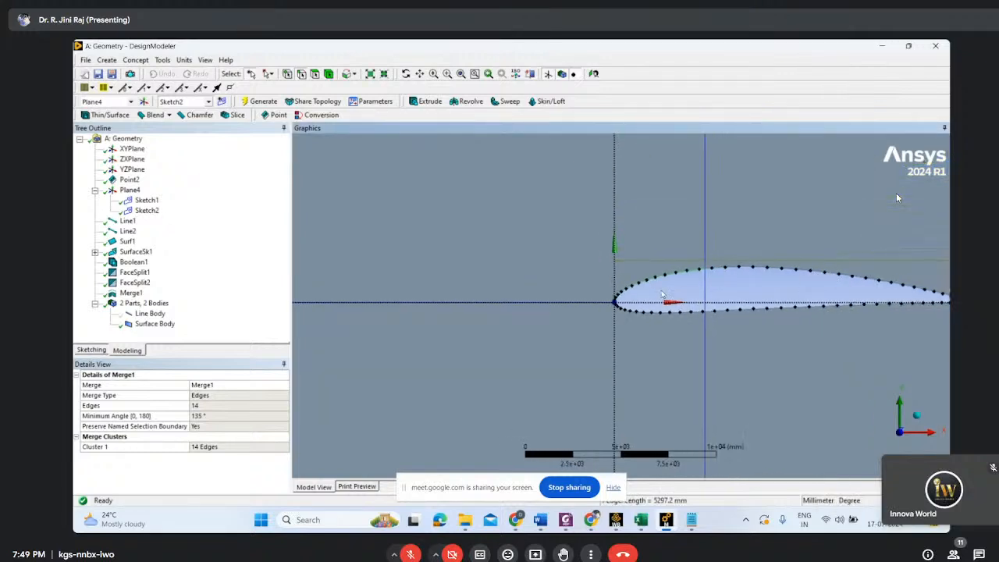
{"action": "scroll", "coordinate": [746, 300], "scroll_direction": "up", "scroll_amount": 1}
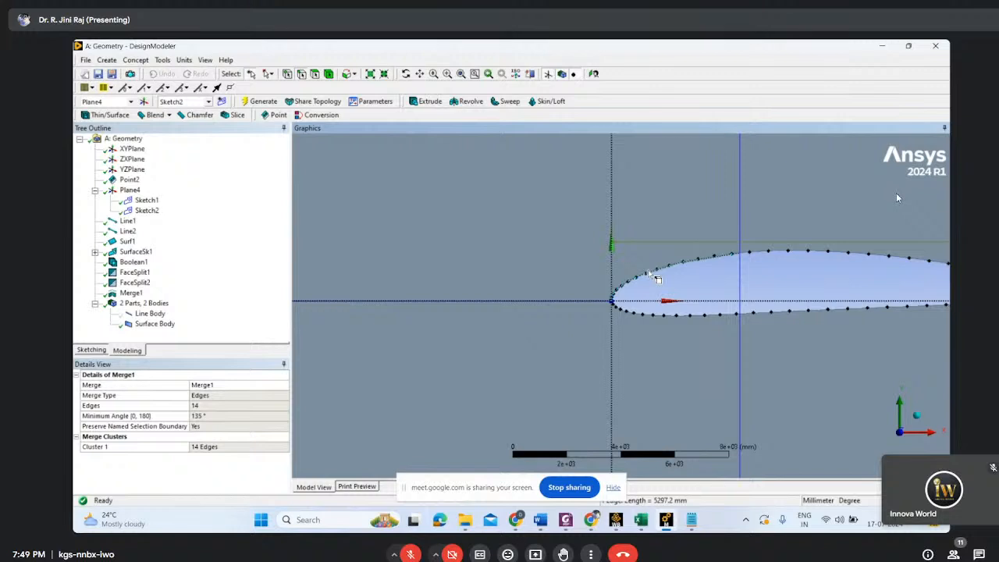
{"action": "scroll", "coordinate": [601, 291], "scroll_direction": "up", "scroll_amount": 4}
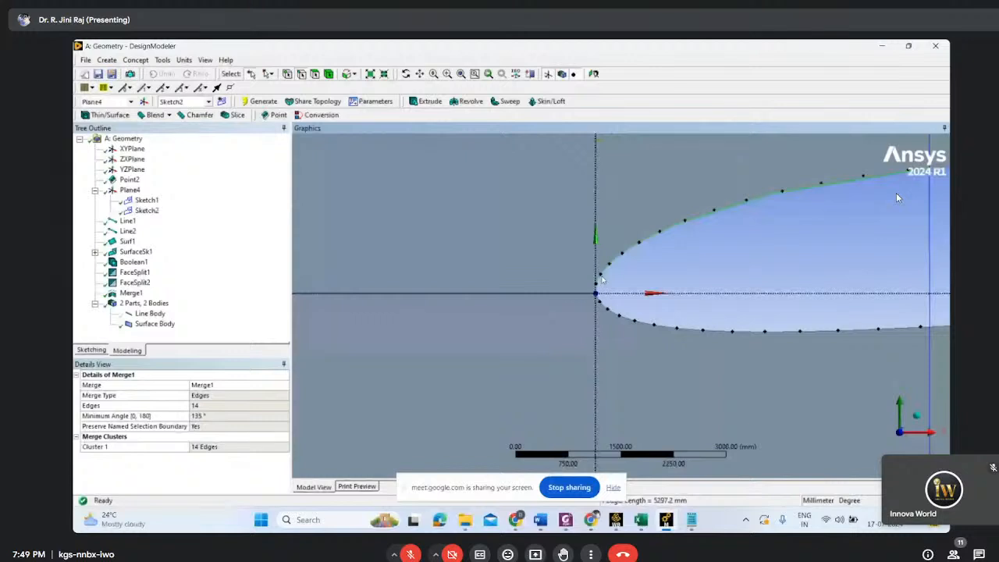
{"action": "scroll", "coordinate": [601, 279], "scroll_direction": "down", "scroll_amount": 4}
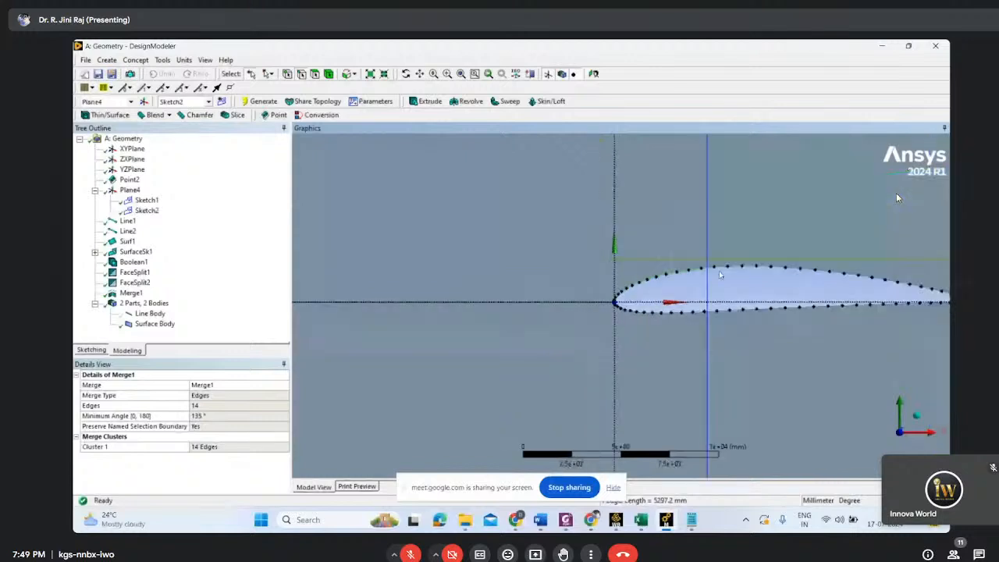
{"action": "scroll", "coordinate": [621, 299], "scroll_direction": "down", "scroll_amount": 4}
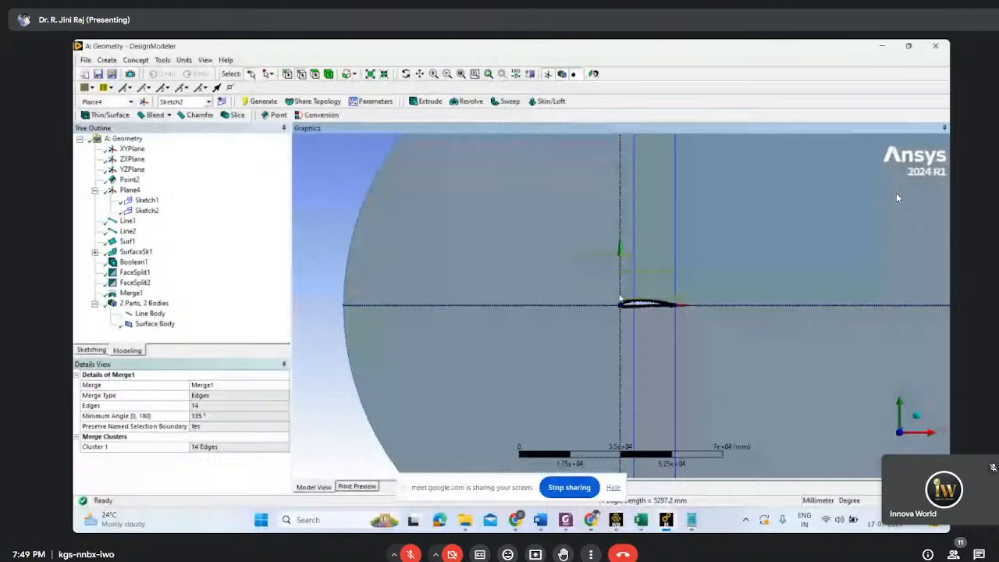
{"action": "scroll", "coordinate": [621, 301], "scroll_direction": "down", "scroll_amount": 2}
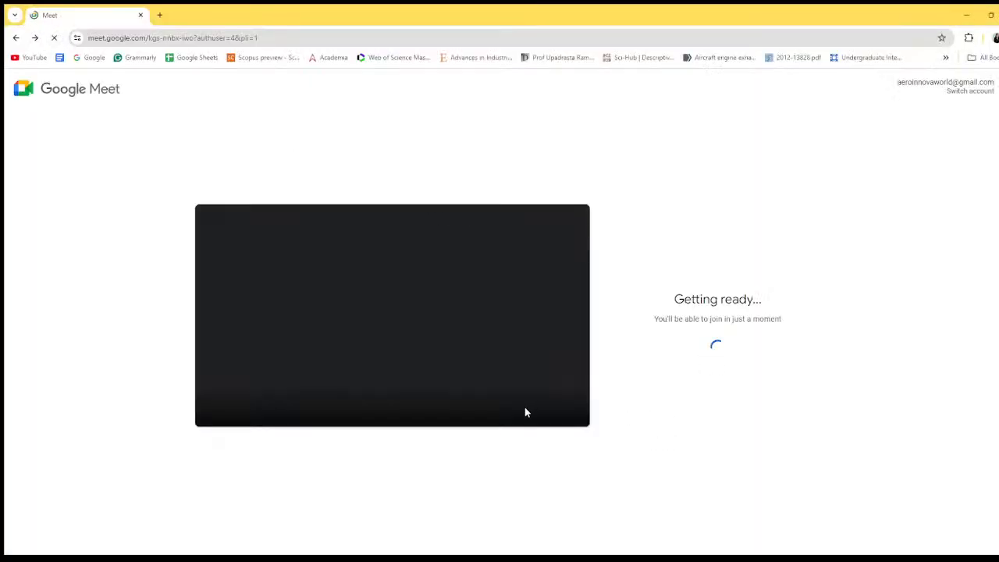
Rejoin the Google Meet call with the microphone and camera off, and show the meeting full screen
{"action": "left_click", "coordinate": [372, 403]}
{"action": "left_click", "coordinate": [414, 402]}
{"action": "left_click", "coordinate": [691, 331]}
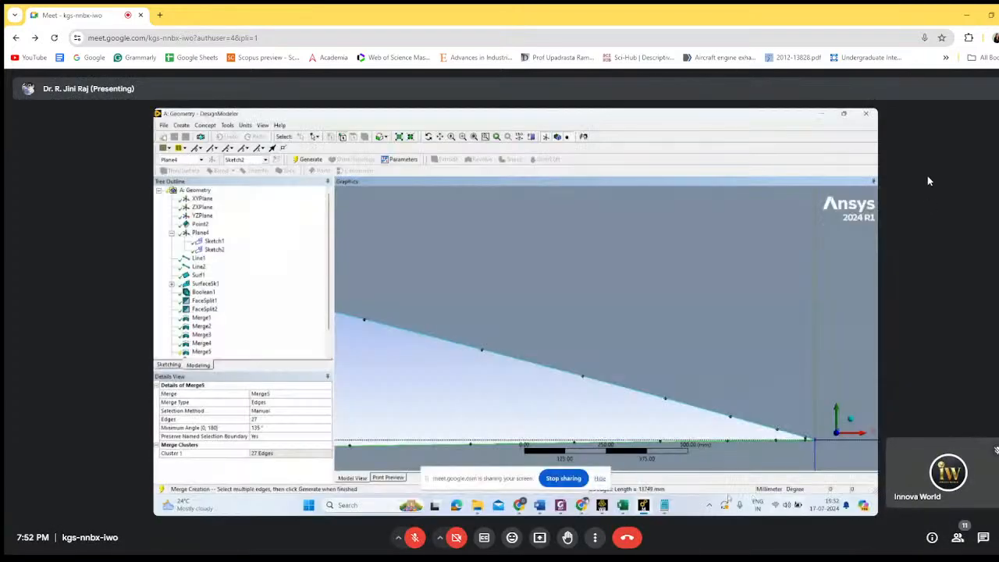
{"action": "left_click", "coordinate": [595, 540]}
{"action": "left_click", "coordinate": [658, 345]}
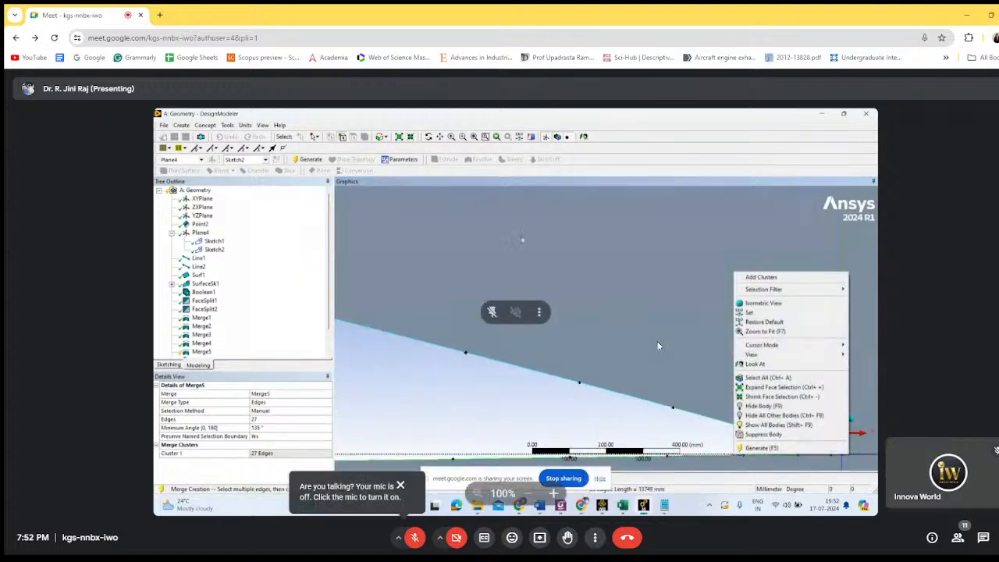
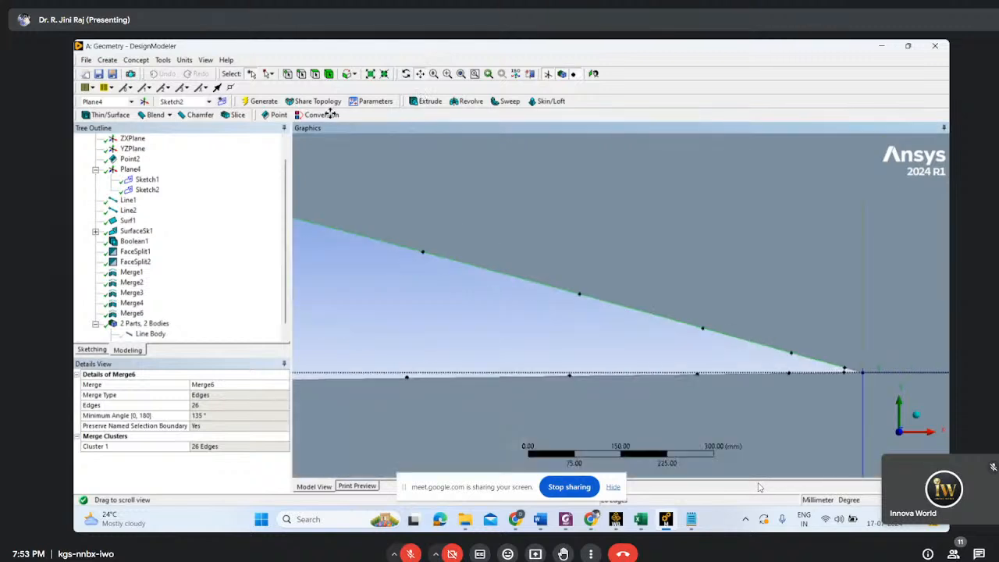
Create an edge Merge from the 27 selected edges along the airfoil's upper rear surface to the trailing edge, and generate it
{"action": "left_click", "coordinate": [302, 76]}
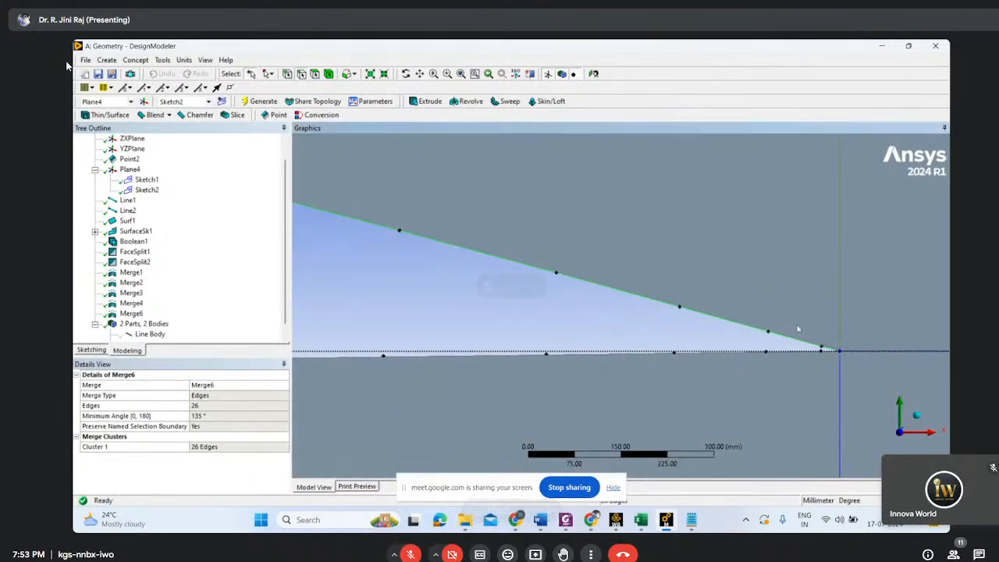
{"action": "left_click", "coordinate": [162, 60]}
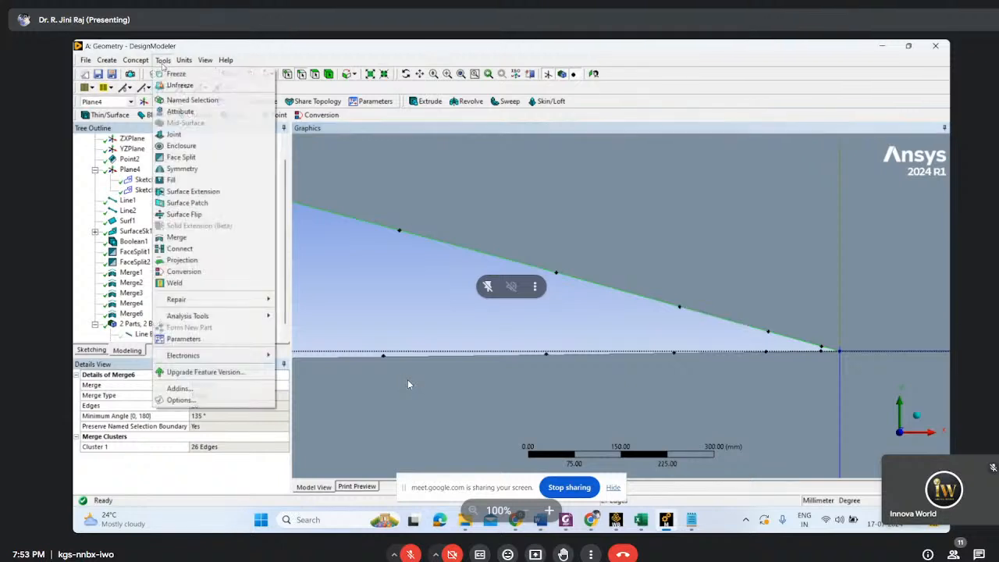
{"action": "left_click", "coordinate": [187, 236]}
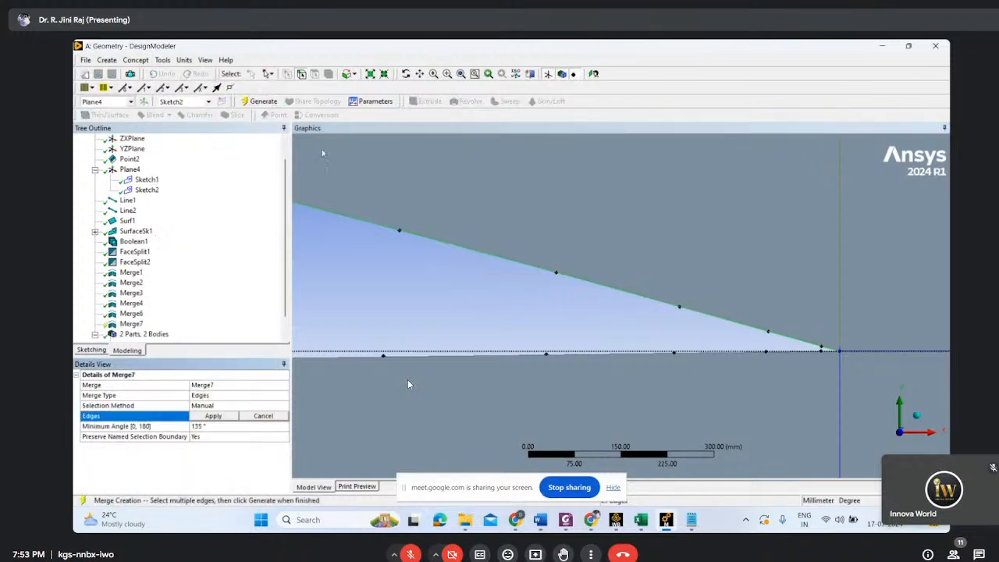
{"action": "left_click", "coordinate": [262, 102]}
Review the whole airfoil after the edge merges, and switch to the airfoil coordinates in the Excel workbook user-002
{"action": "scroll", "coordinate": [294, 281], "scroll_direction": "down", "scroll_amount": 10}
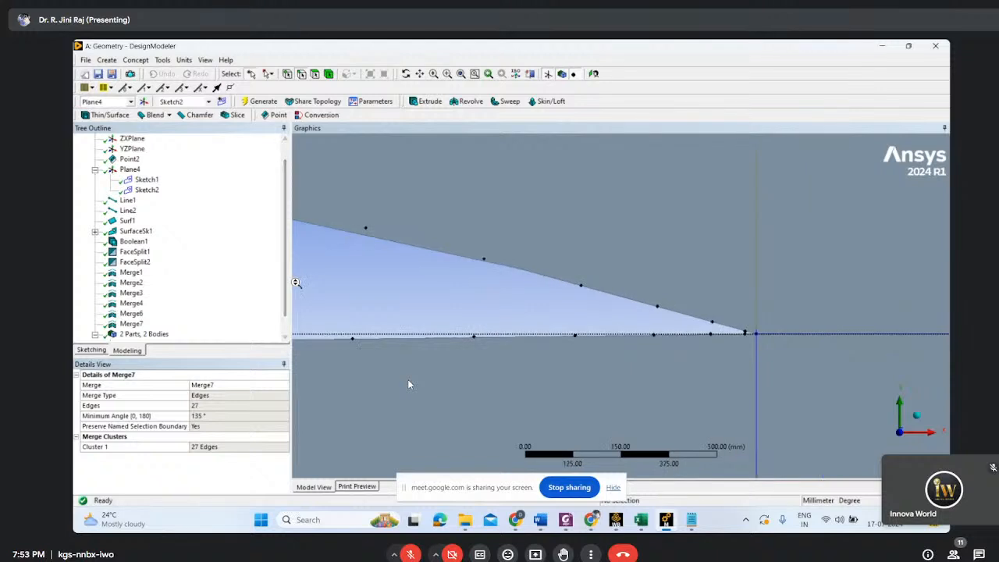
{"action": "scroll", "coordinate": [300, 280], "scroll_direction": "down", "scroll_amount": 2}
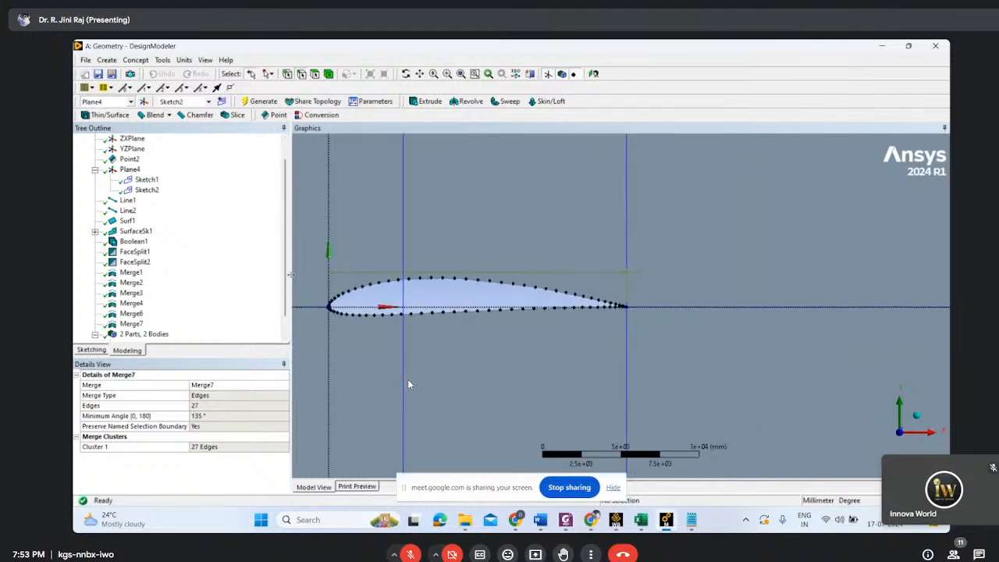
{"action": "scroll", "coordinate": [208, 281], "scroll_direction": "down", "scroll_amount": 1}
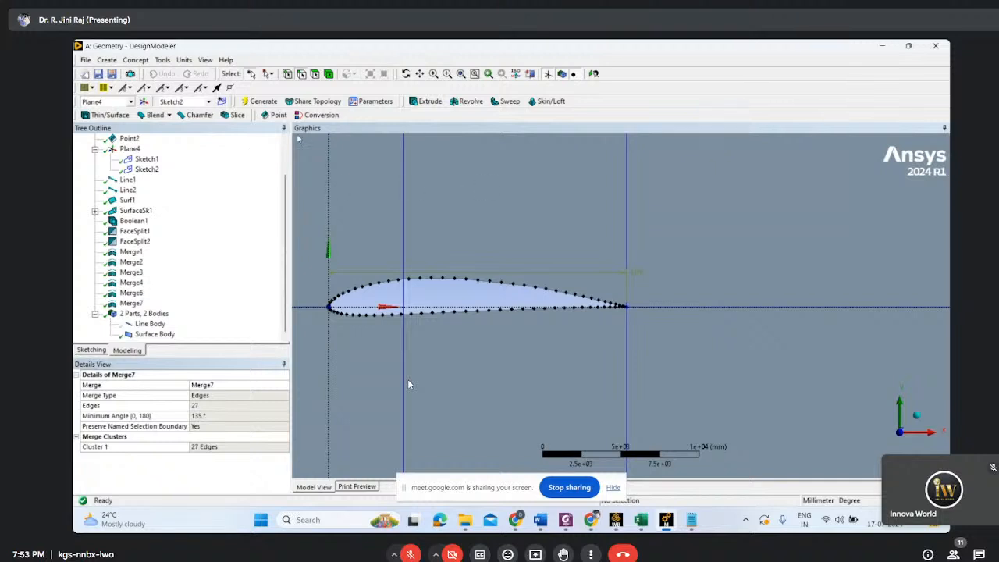
{"action": "scroll", "coordinate": [587, 310], "scroll_direction": "down", "scroll_amount": 4}
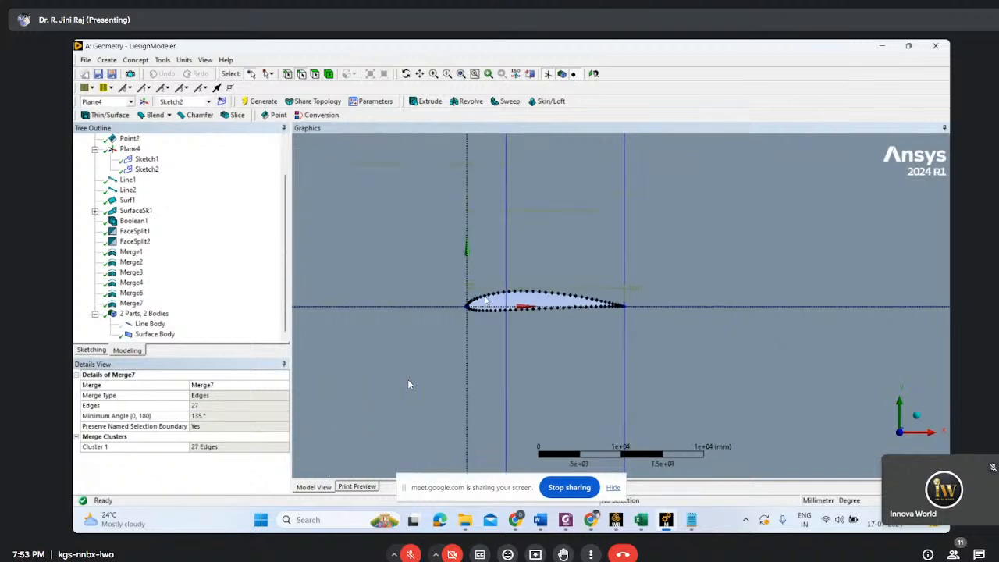
{"action": "scroll", "coordinate": [587, 310], "scroll_direction": "down", "scroll_amount": 2}
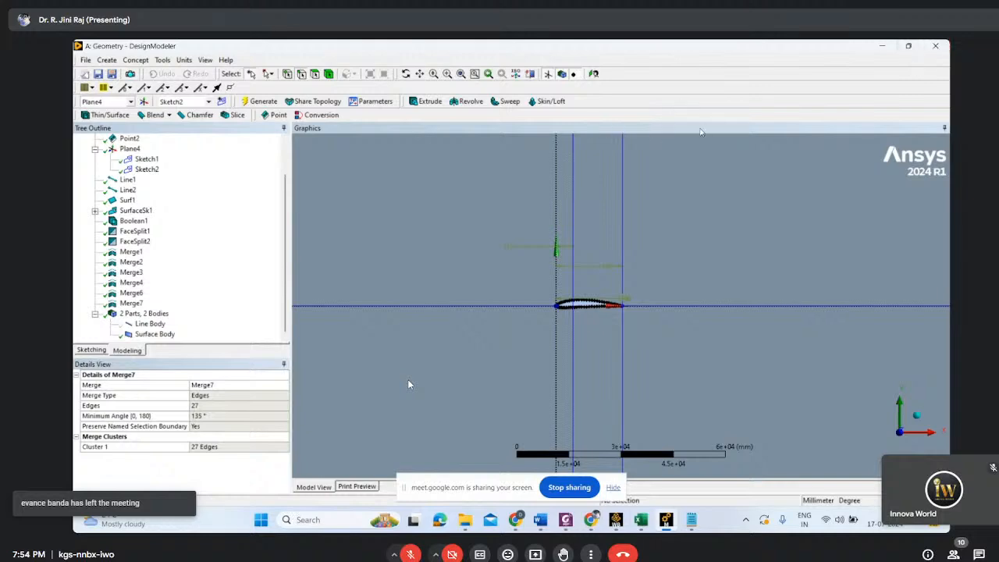
{"action": "key", "text": "alt+Tab"}
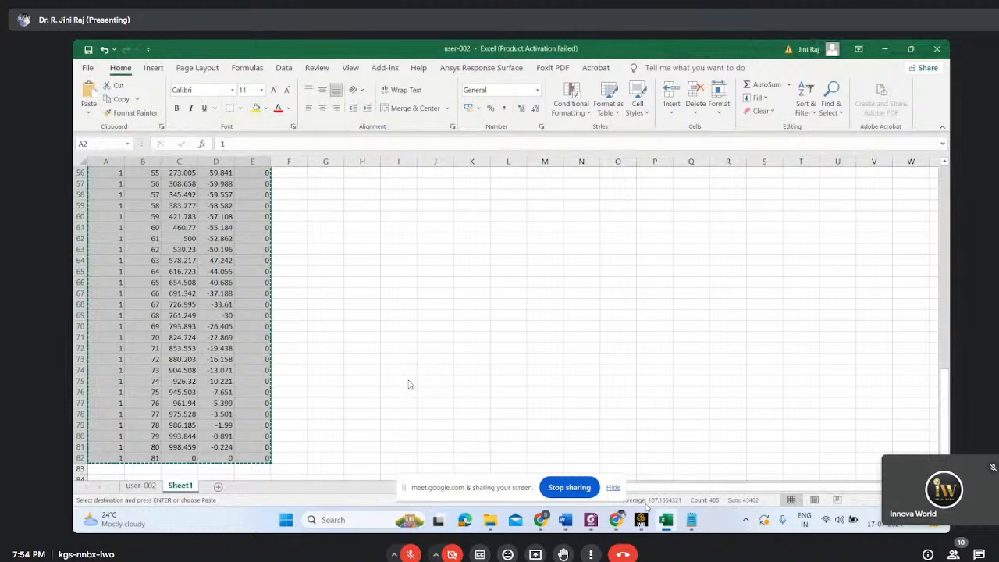
Switch to Ansys Workbench, add a Mesh system linked to the existing Geometry cell, and open its mesh for editing
{"action": "key", "text": "alt+Tab"}
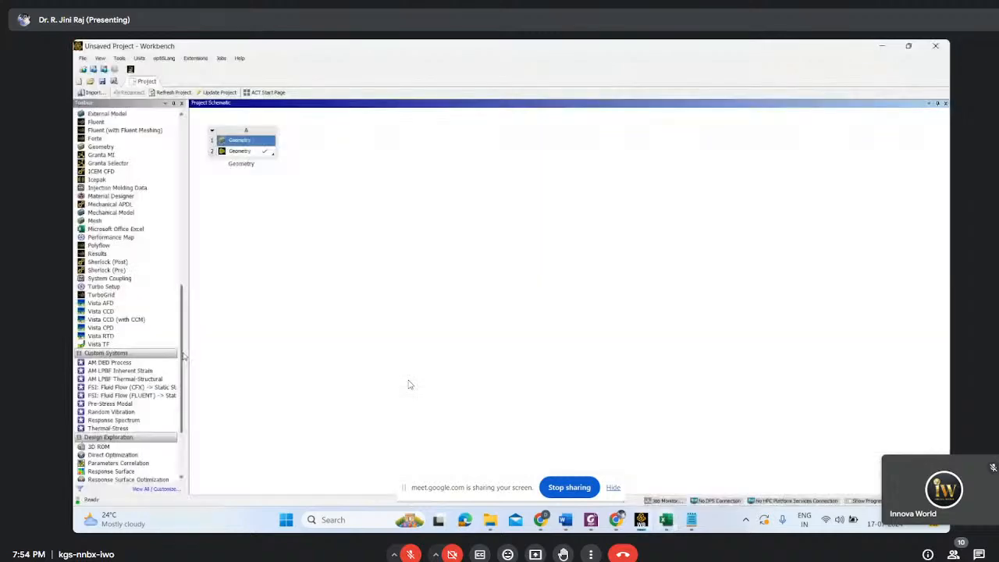
{"action": "scroll", "coordinate": [183, 356], "scroll_direction": "up", "scroll_amount": 1}
{"action": "left_click_drag", "start_coordinate": [94, 232], "coordinate": [254, 156]}
{"action": "left_click", "coordinate": [340, 163]}
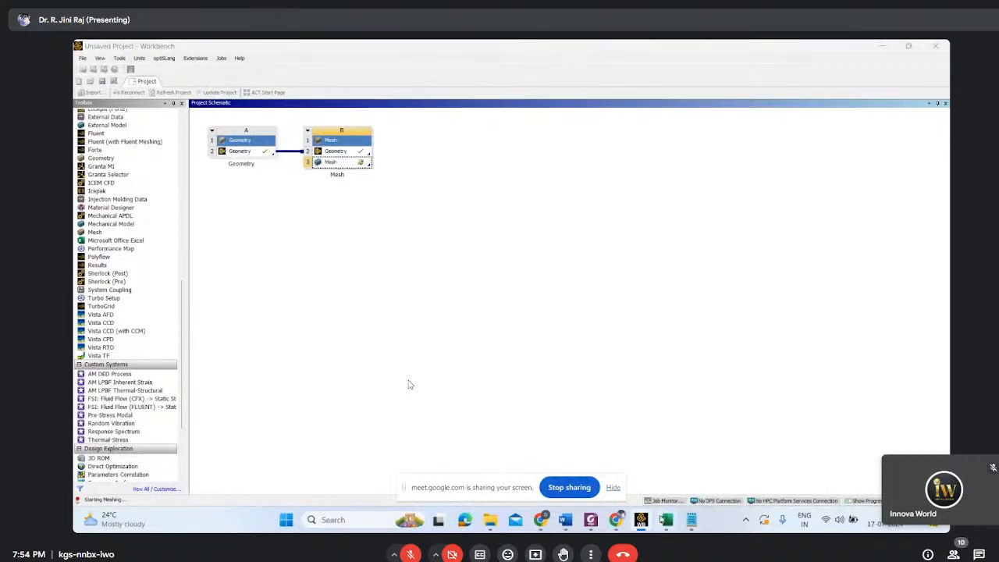
{"action": "mouse_move", "coordinate": [662, 519]}
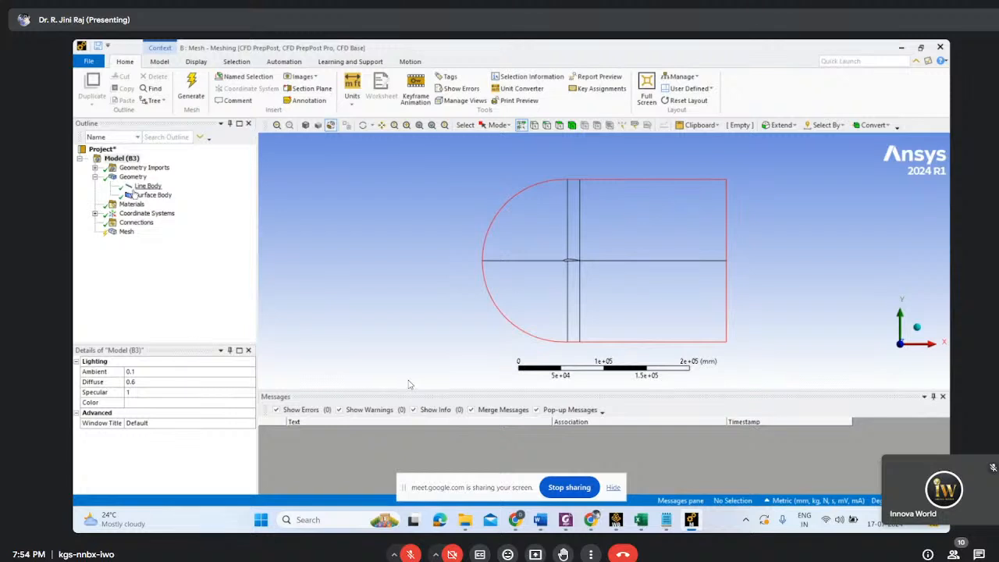
Set the mesh's physics preference to CFD
{"action": "left_click", "coordinate": [127, 231]}
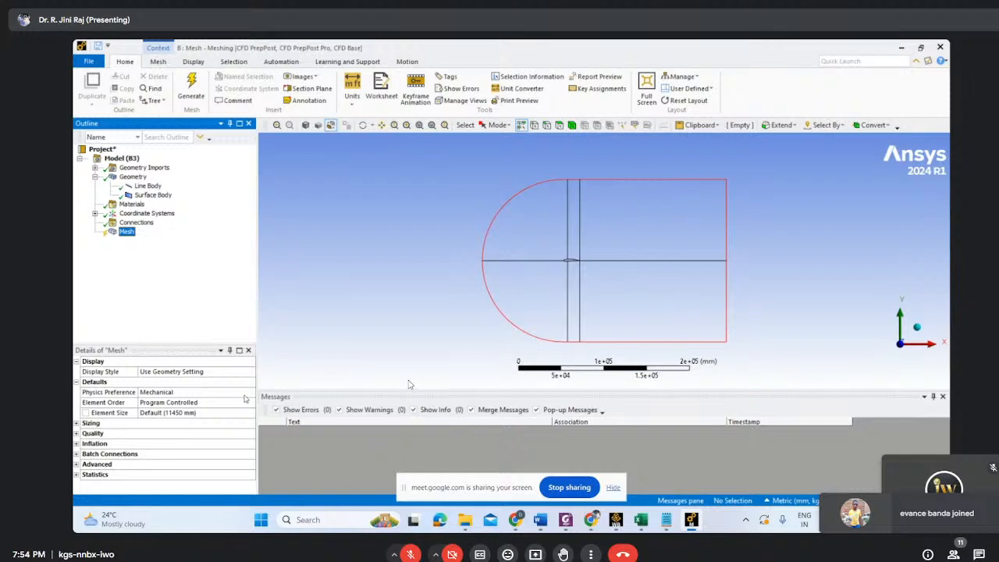
{"action": "left_click", "coordinate": [242, 393]}
{"action": "left_click", "coordinate": [178, 427]}
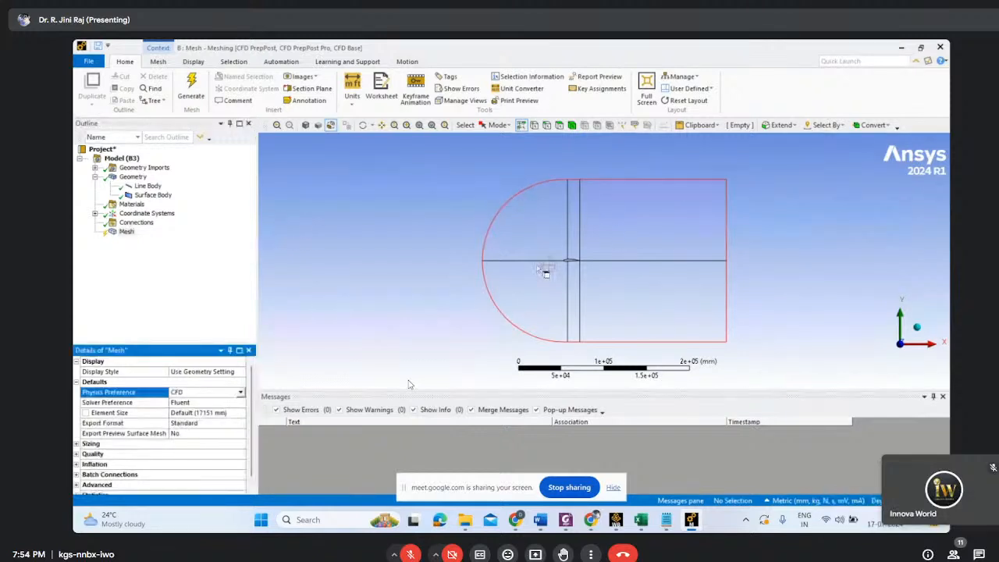
Turn on edge selection and insert a Sizing control on the mesh
{"action": "scroll", "coordinate": [546, 272], "scroll_direction": "up", "scroll_amount": 1}
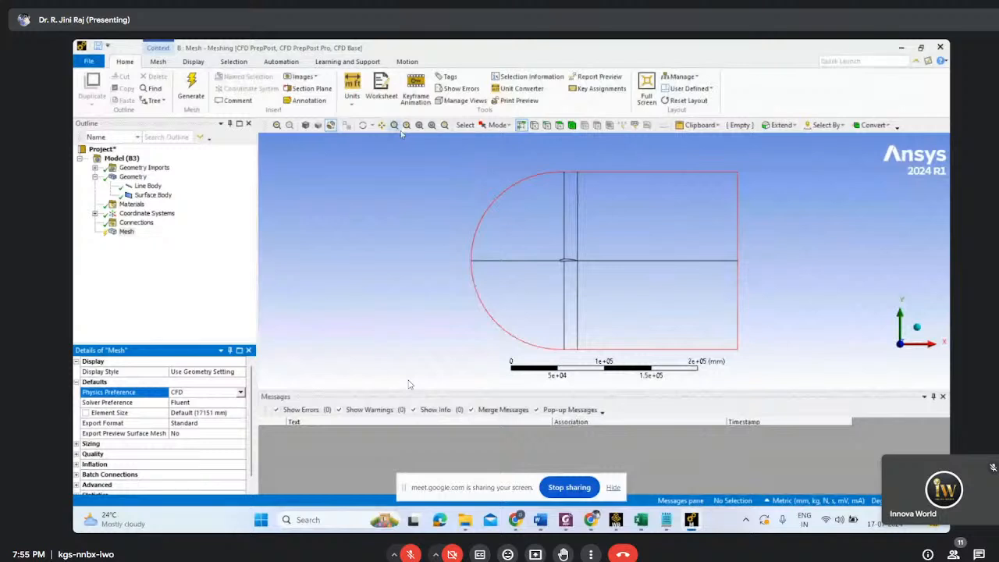
{"action": "scroll", "coordinate": [596, 235], "scroll_direction": "up", "scroll_amount": 3}
{"action": "left_click", "coordinate": [127, 232]}
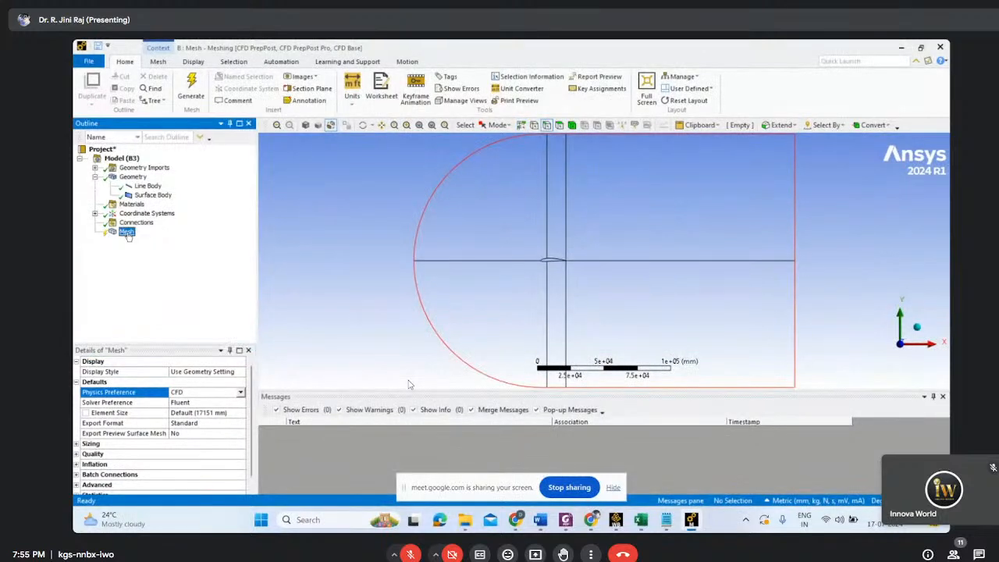
{"action": "right_click", "coordinate": [126, 232]}
{"action": "mouse_move", "coordinate": [154, 240]}
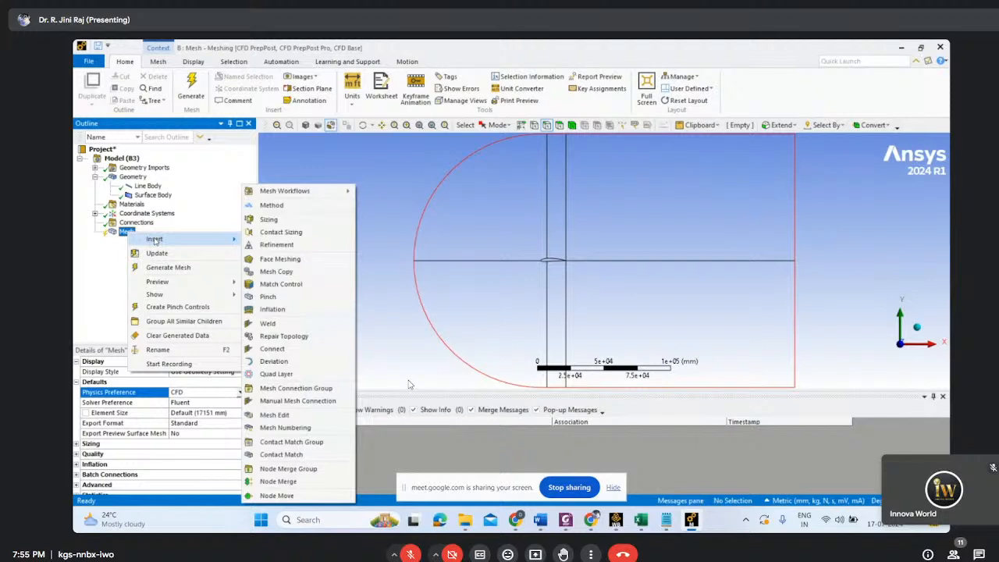
{"action": "left_click", "coordinate": [274, 223]}
Scope the sizing to seven edges: both halves of the two vertical lines at the airfoil and of the outlet, plus the horizontal line ahead of it
{"action": "scroll", "coordinate": [574, 222], "scroll_direction": "down", "scroll_amount": 3}
{"action": "scroll", "coordinate": [567, 221], "scroll_direction": "up", "scroll_amount": 5}
{"action": "left_click", "coordinate": [559, 230]}
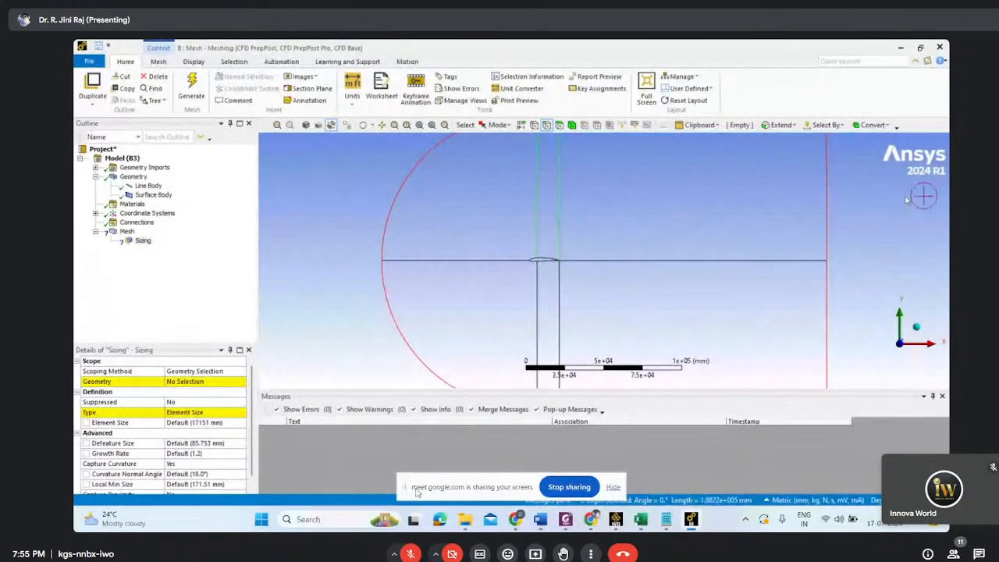
{"action": "left_click", "coordinate": [831, 312], "text": "ctrl"}
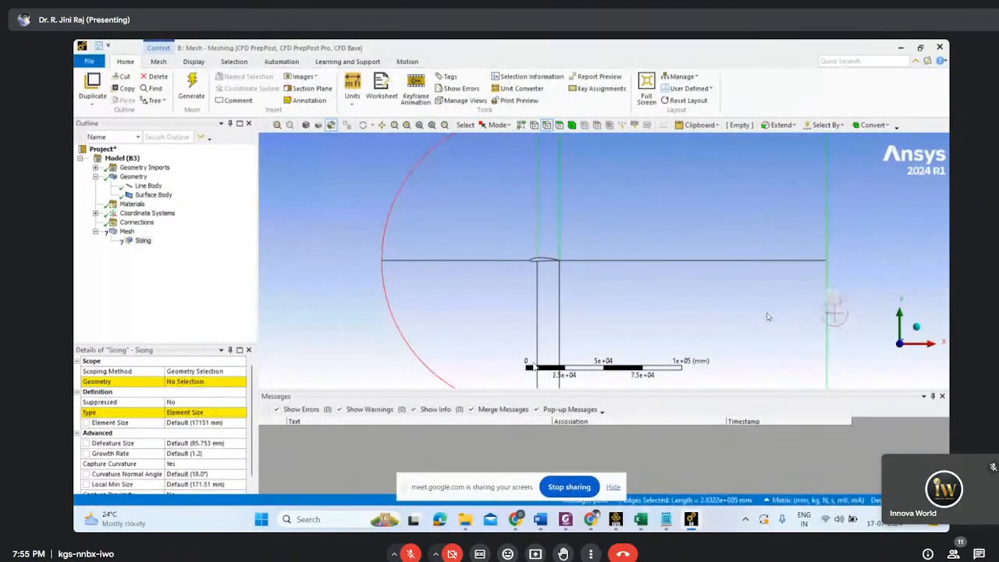
{"action": "left_click", "coordinate": [475, 259], "text": "ctrl"}
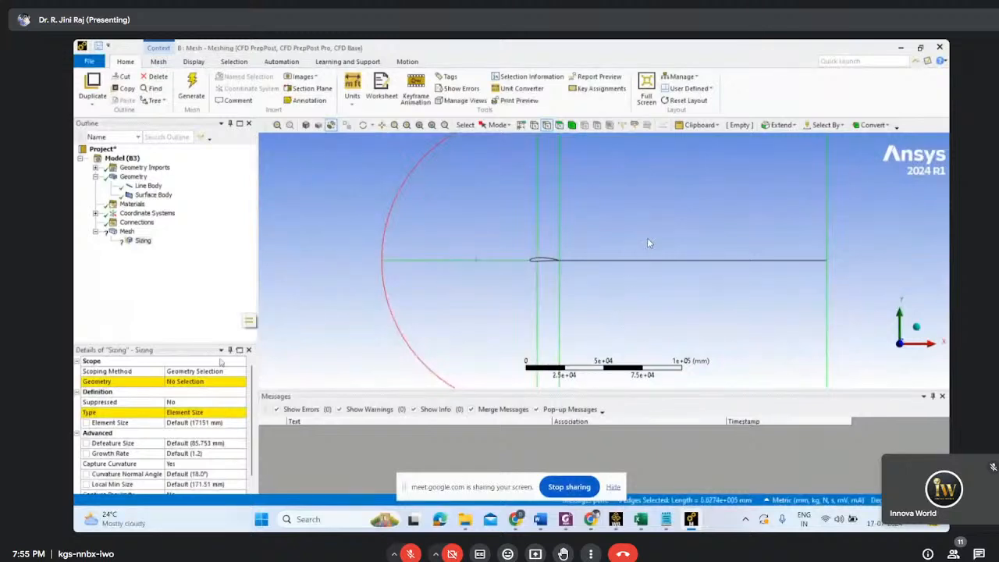
{"action": "left_click", "coordinate": [192, 382]}
{"action": "left_click", "coordinate": [186, 381]}
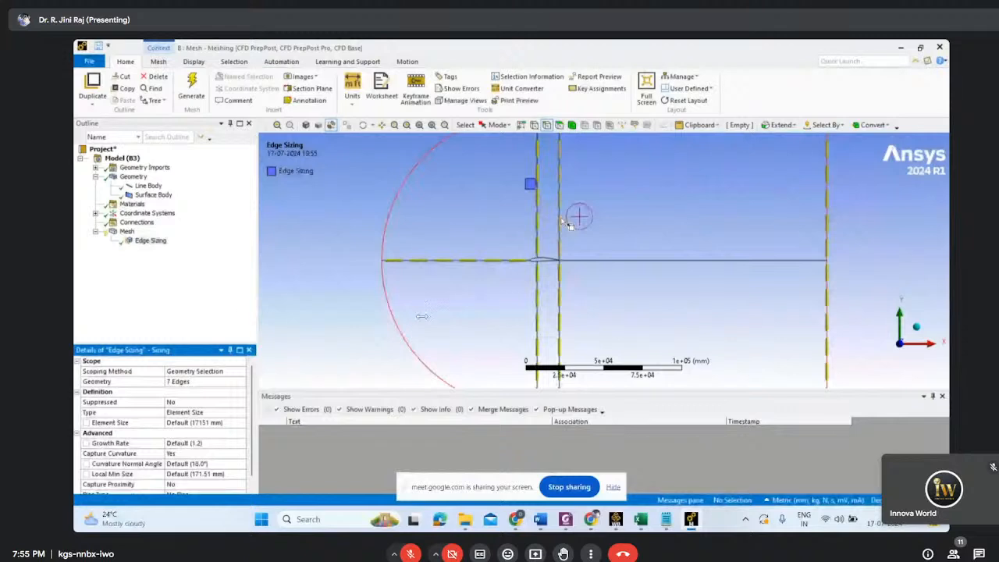
Define the edge sizing by Number of Divisions and set it to 150
{"action": "scroll", "coordinate": [609, 235], "scroll_direction": "up", "scroll_amount": 2}
{"action": "scroll", "coordinate": [609, 234], "scroll_direction": "up", "scroll_amount": 1}
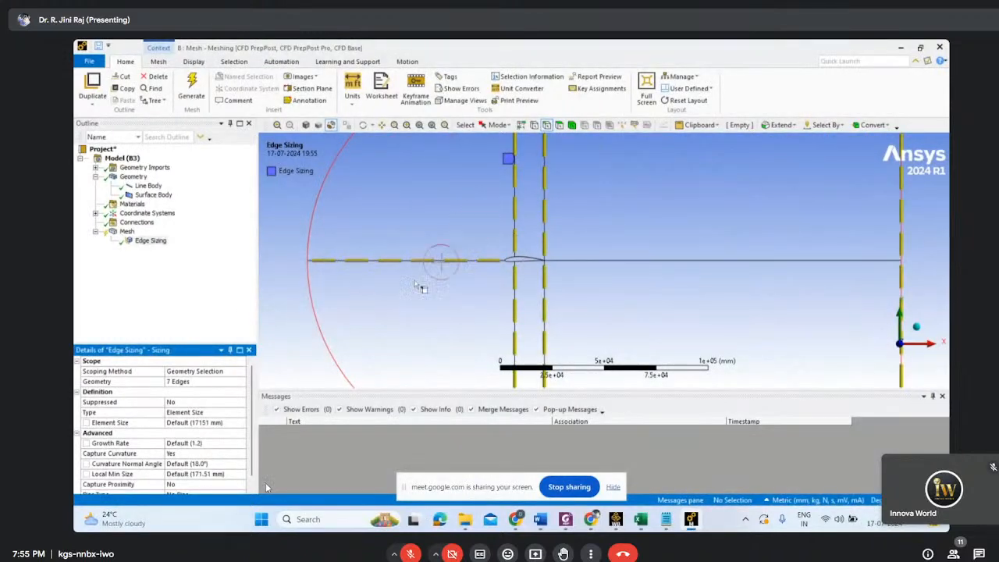
{"action": "left_click", "coordinate": [225, 412]}
{"action": "left_click", "coordinate": [241, 412]}
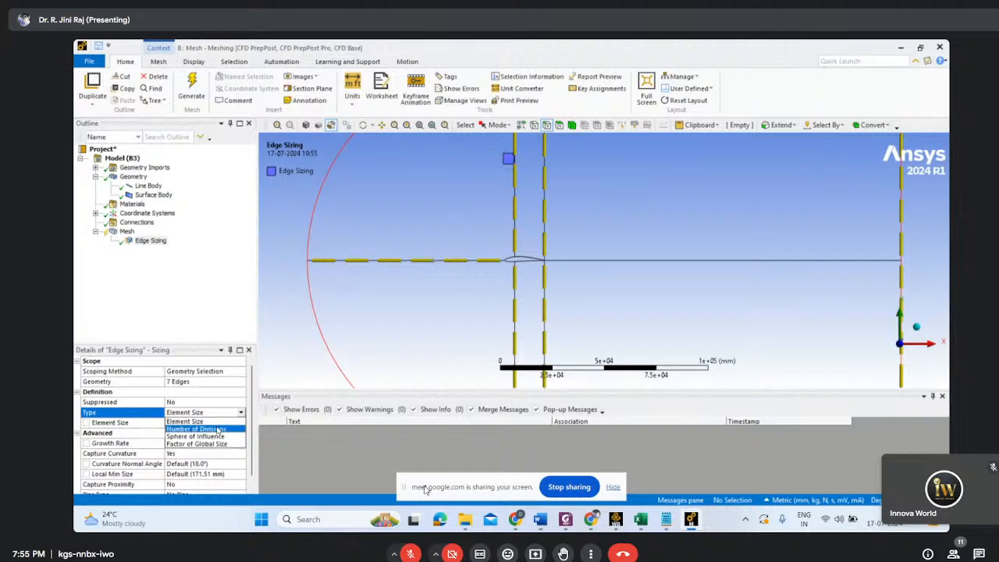
{"action": "left_click", "coordinate": [220, 428]}
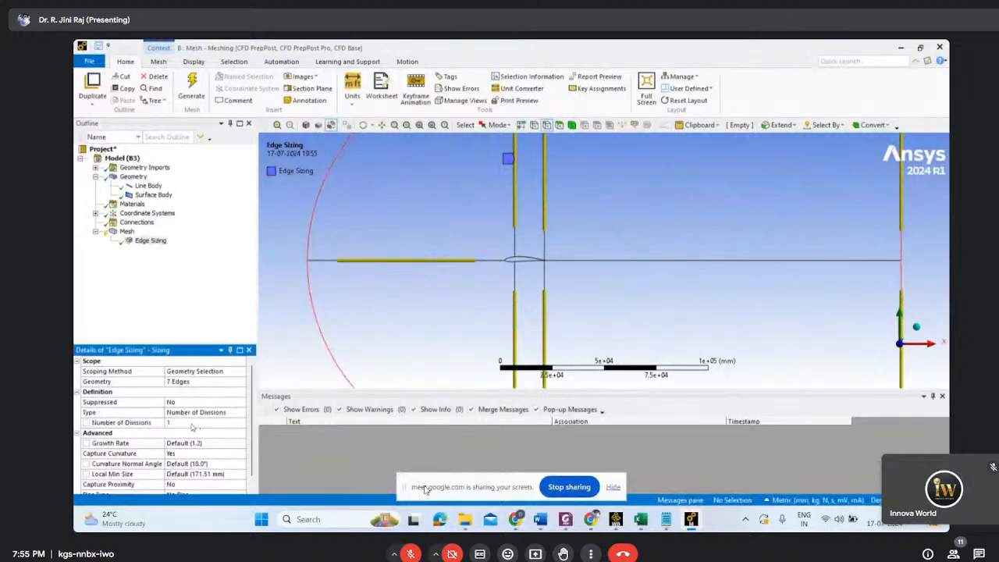
{"action": "left_click", "coordinate": [187, 423]}
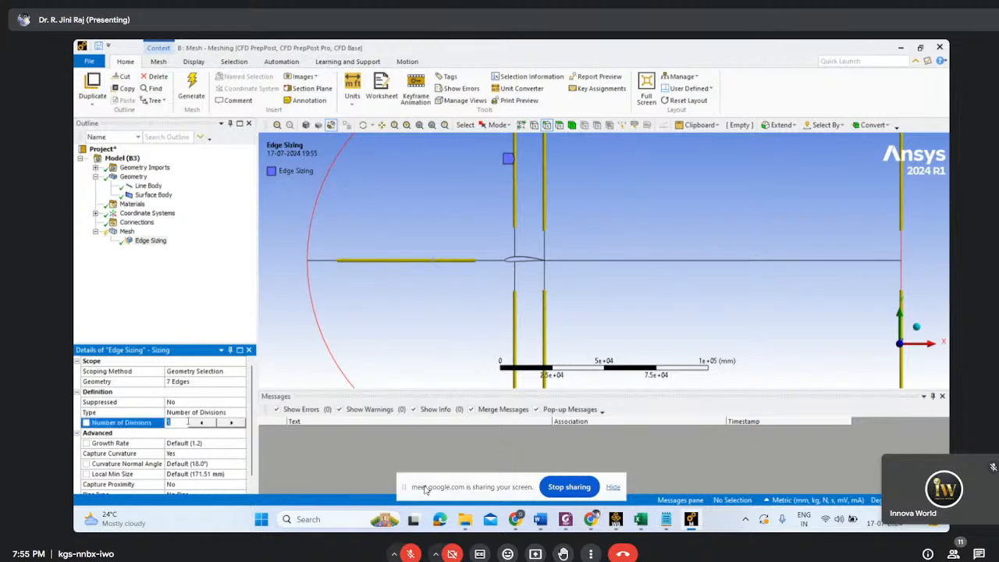
{"action": "type", "text": "10"}
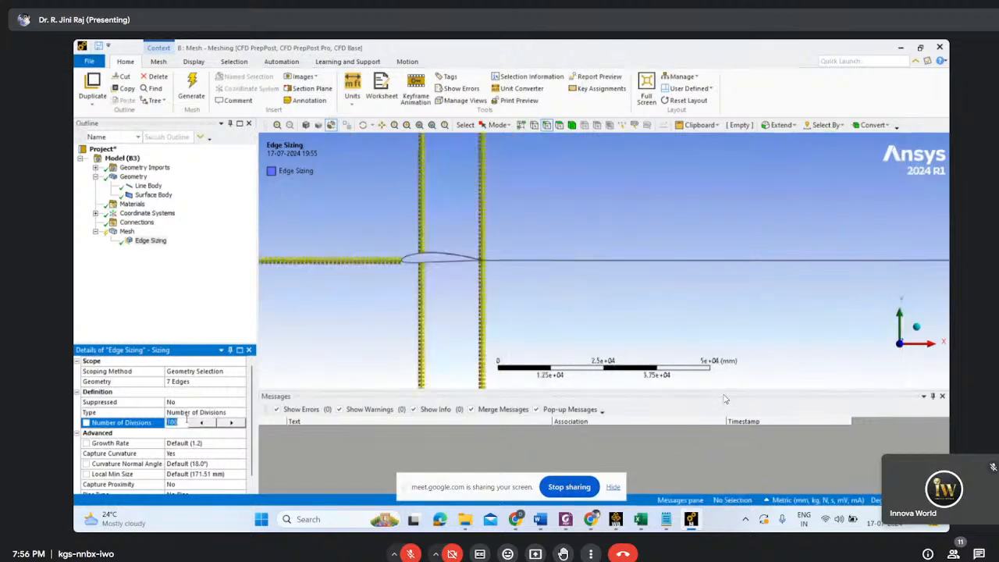
{"action": "type", "text": "150"}
{"action": "key", "text": "Return"}
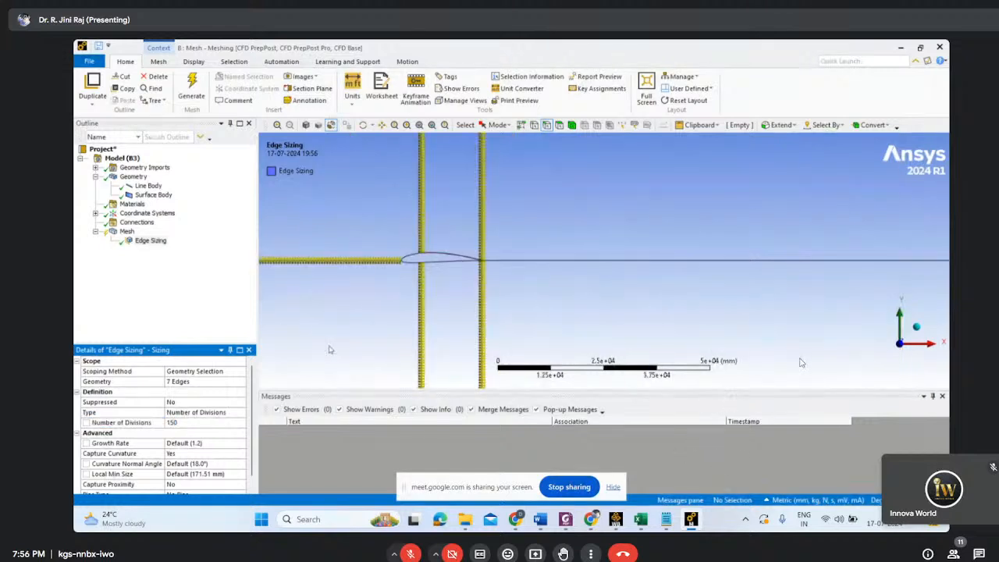
Give the edge sizing the one-directional bias type whose divisions run from long to short
{"action": "scroll", "coordinate": [221, 406], "scroll_direction": "down", "scroll_amount": 1}
{"action": "left_click", "coordinate": [233, 484]}
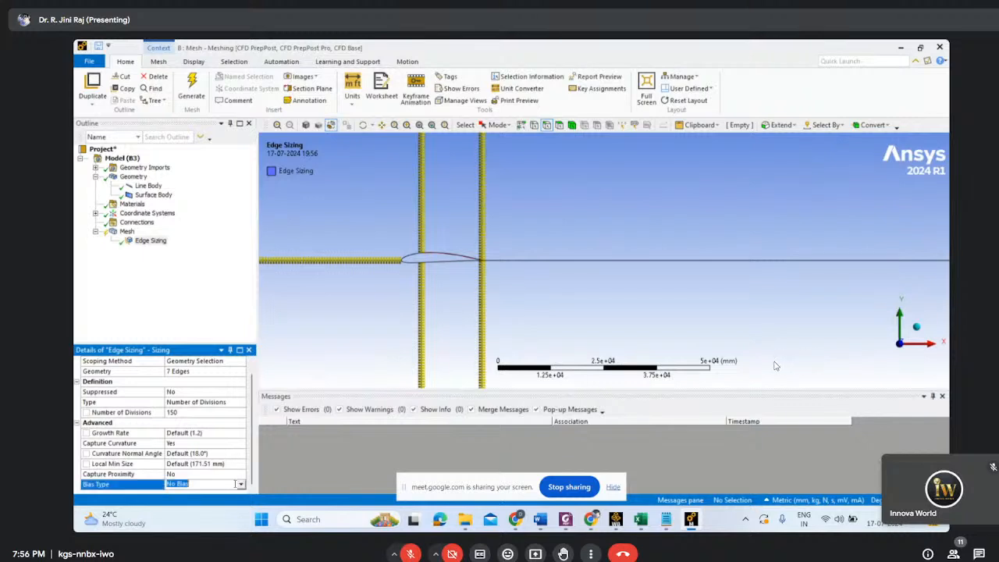
{"action": "left_click", "coordinate": [242, 486]}
{"action": "left_click", "coordinate": [202, 495]}
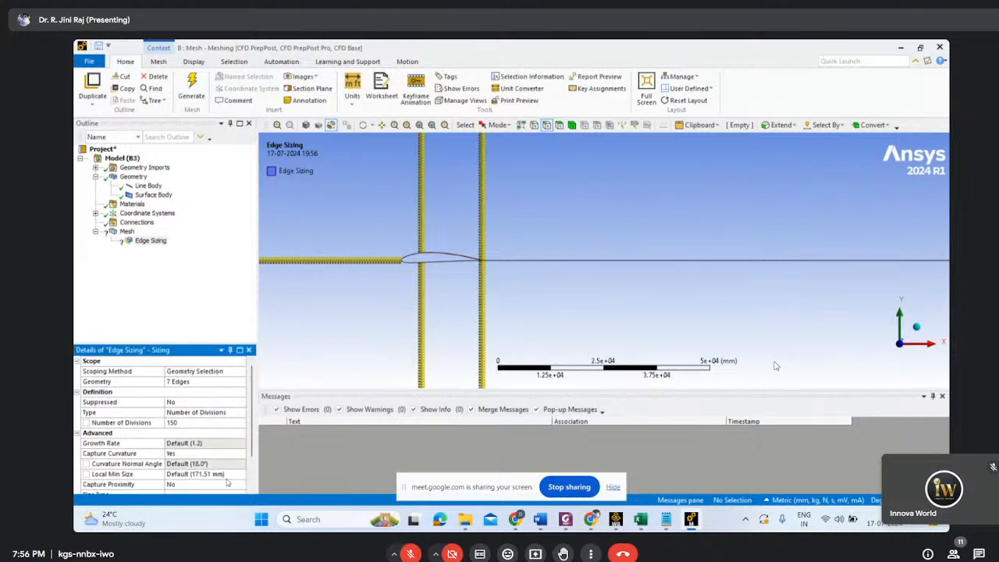
{"action": "scroll", "coordinate": [459, 287], "scroll_direction": "down", "scroll_amount": 3}
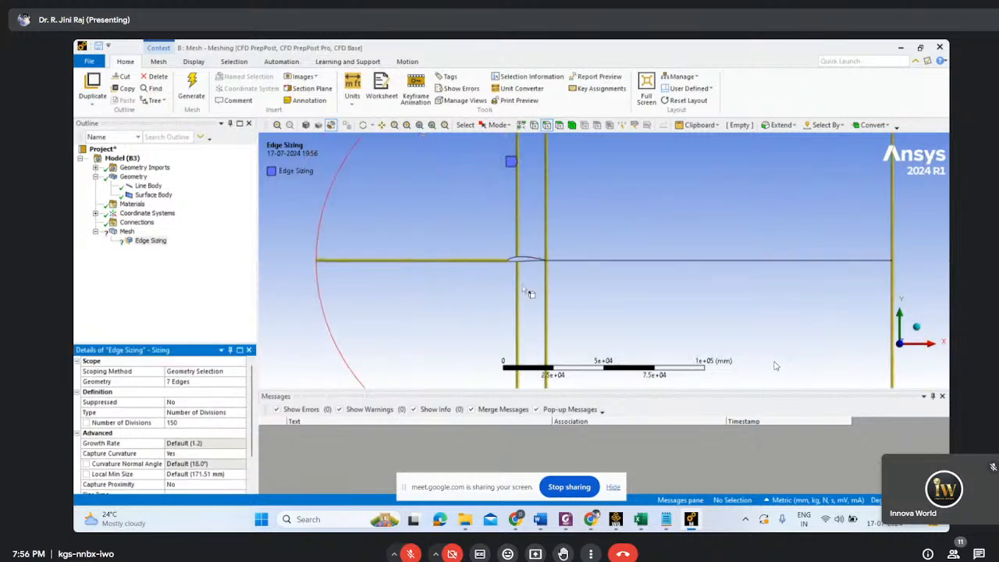
Set the edge sizing's number of divisions to 100 and inspect the spacing near the airfoil
{"action": "left_click", "coordinate": [182, 421]}
{"action": "type", "text": "100"}
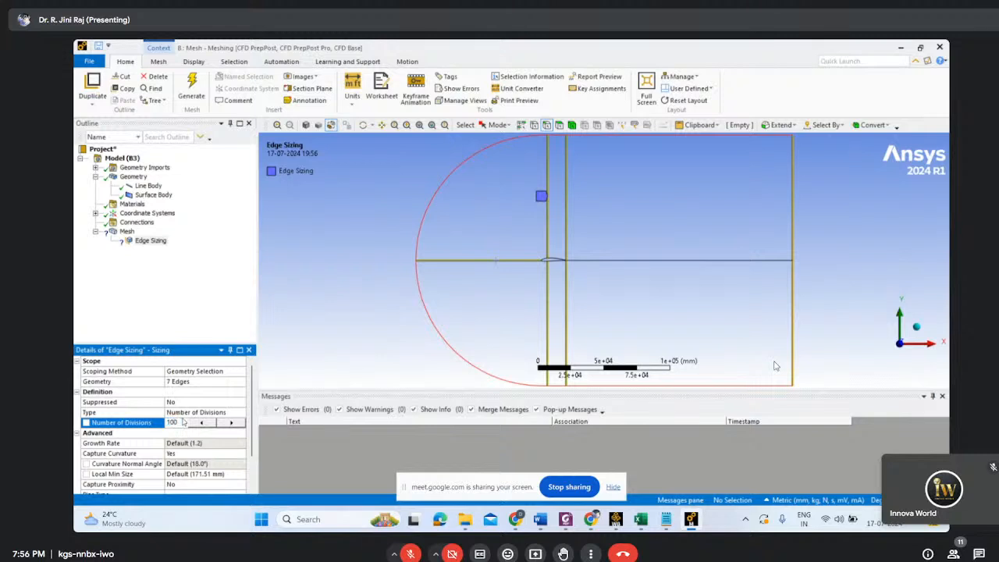
{"action": "key", "text": "Return"}
{"action": "scroll", "coordinate": [608, 250], "scroll_direction": "up", "scroll_amount": 5}
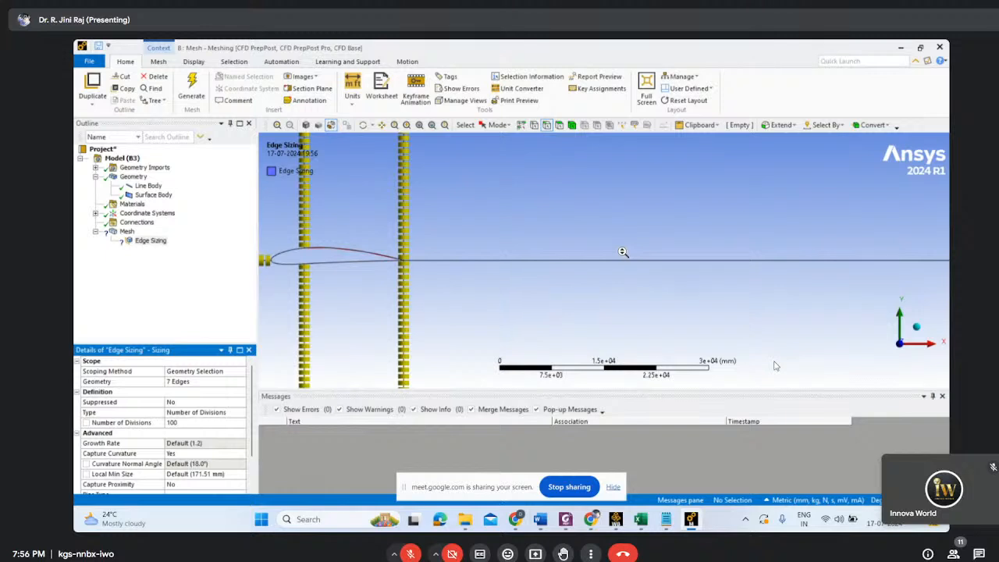
{"action": "scroll", "coordinate": [622, 251], "scroll_direction": "up", "scroll_amount": 1}
{"action": "middle_click_drag", "start_coordinate": [622, 251], "coordinate": [795, 406], "text": "ctrl"}
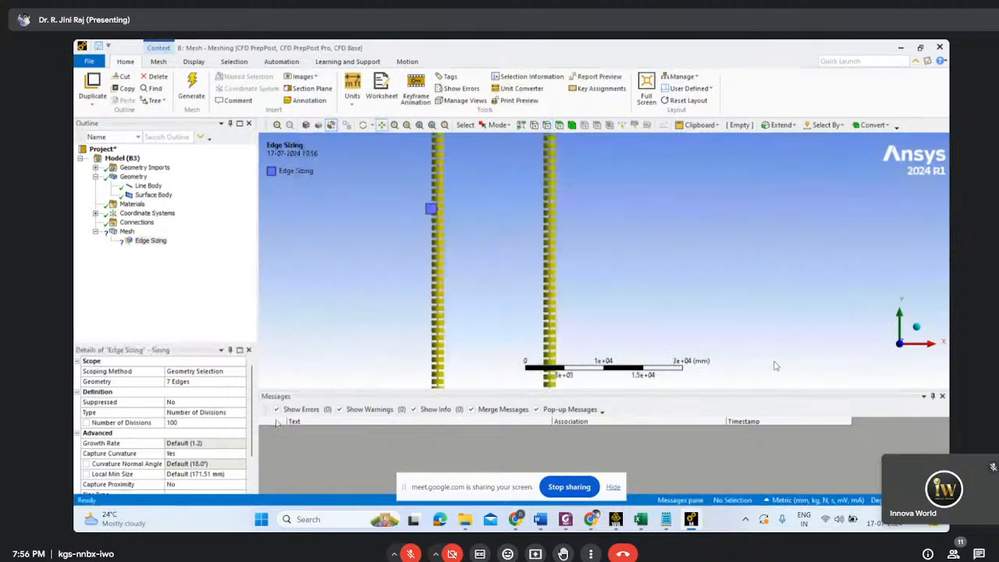
Set the edge sizing's bias factor to 1000
{"action": "scroll", "coordinate": [191, 468], "scroll_direction": "down", "scroll_amount": 2}
{"action": "left_click", "coordinate": [191, 472]}
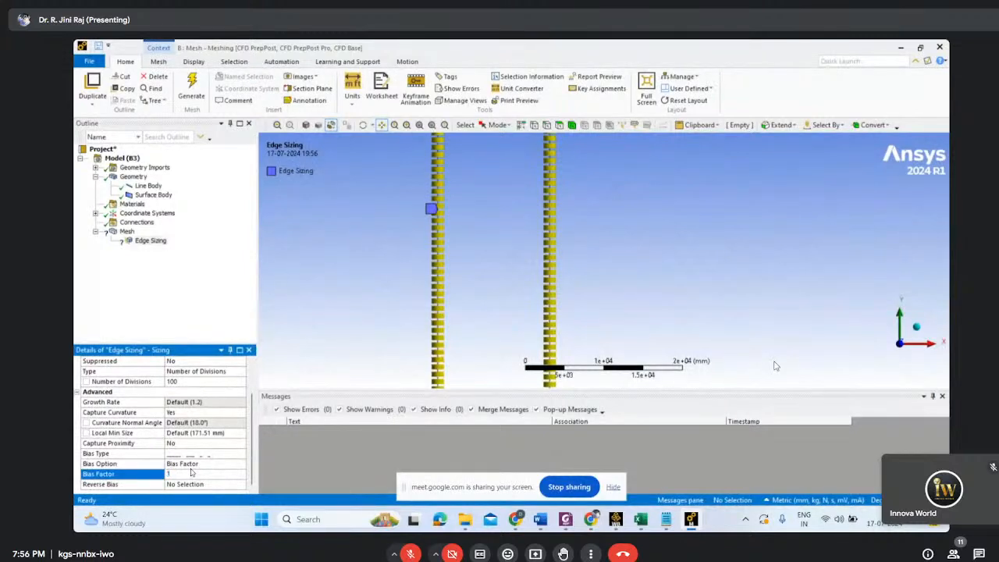
{"action": "left_click", "coordinate": [355, 277]}
{"action": "scroll", "coordinate": [401, 258], "scroll_direction": "down", "scroll_amount": 7}
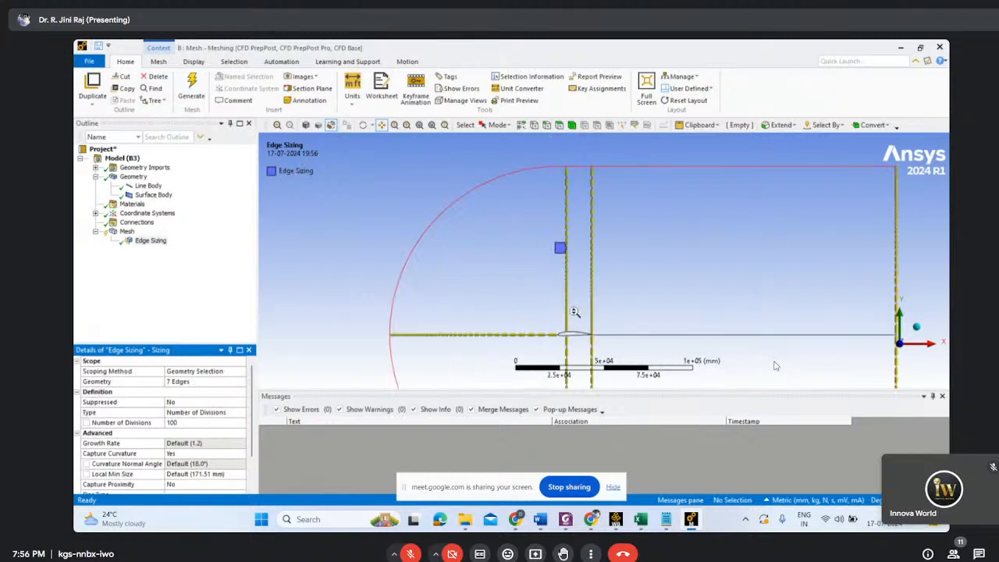
Examine which way the divisions are graded on each sized edge, both near the airfoil and across the whole domain
{"action": "scroll", "coordinate": [555, 312], "scroll_direction": "up", "scroll_amount": 1}
{"action": "scroll", "coordinate": [583, 326], "scroll_direction": "up", "scroll_amount": 1}
{"action": "scroll", "coordinate": [583, 326], "scroll_direction": "down", "scroll_amount": 2}
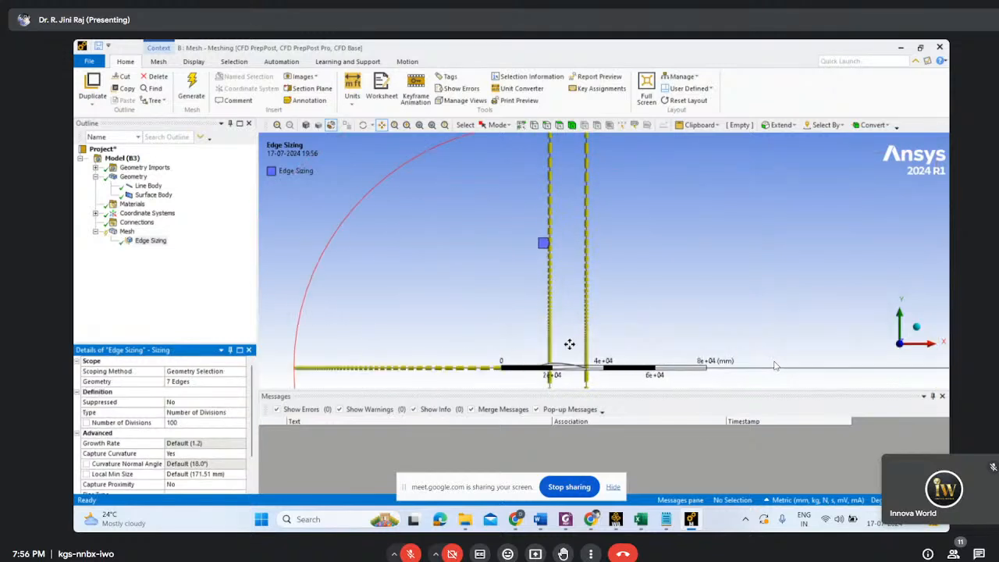
{"action": "scroll", "coordinate": [570, 341], "scroll_direction": "up", "scroll_amount": 3}
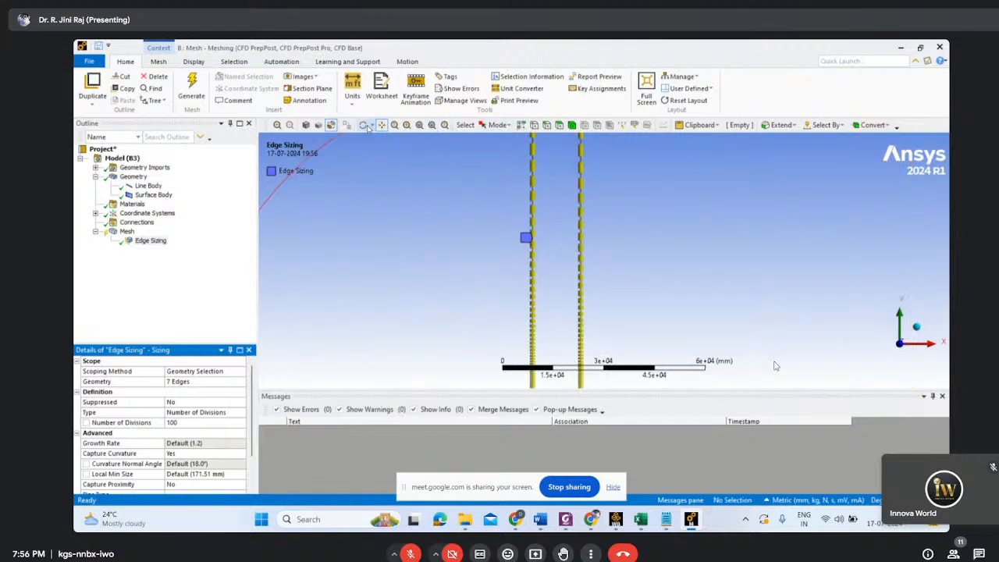
{"action": "left_click_drag", "start_coordinate": [512, 348], "coordinate": [501, 231]}
{"action": "scroll", "coordinate": [506, 273], "scroll_direction": "up", "scroll_amount": 5}
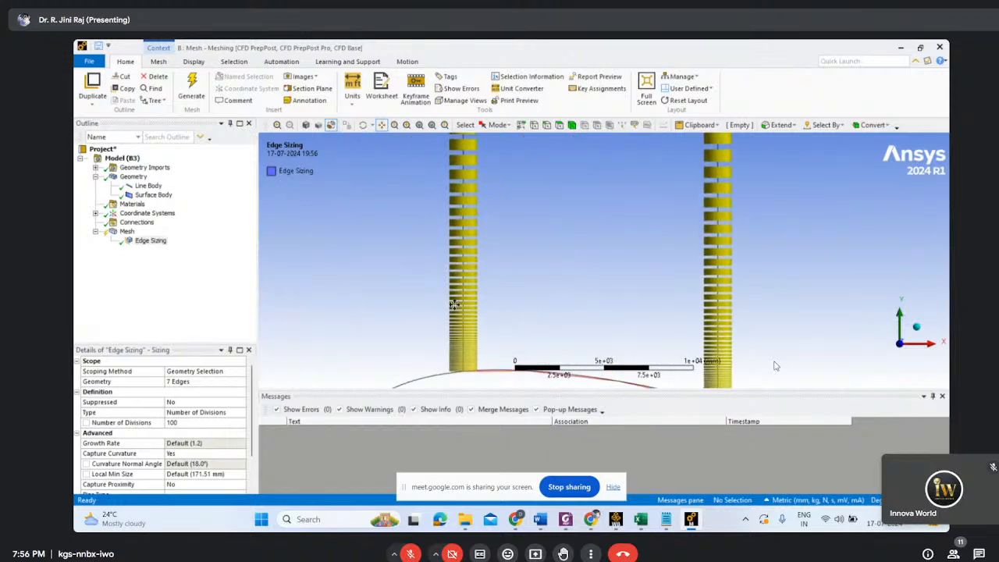
{"action": "scroll", "coordinate": [508, 275], "scroll_direction": "down", "scroll_amount": 2}
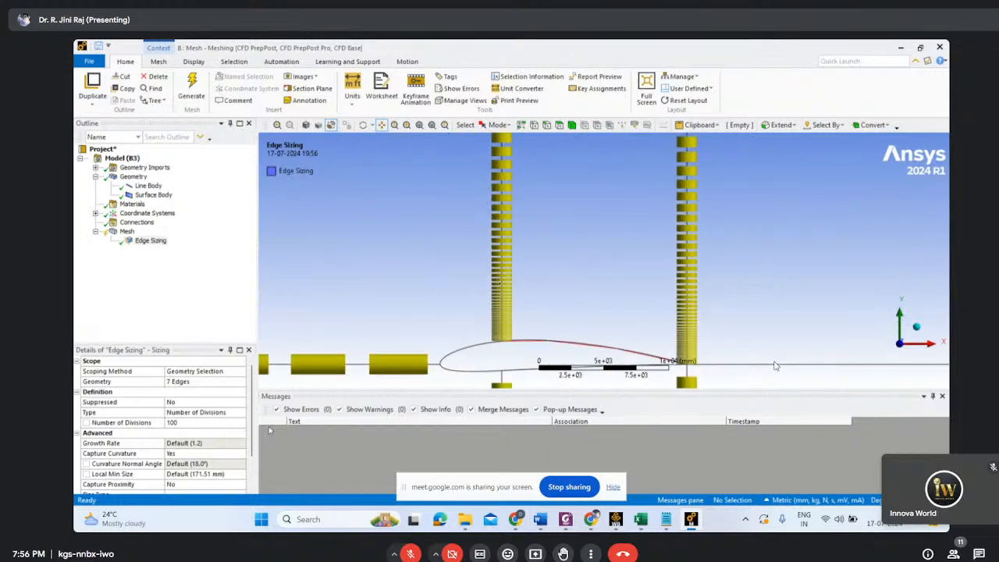
{"action": "scroll", "coordinate": [467, 267], "scroll_direction": "down", "scroll_amount": 2}
{"action": "scroll", "coordinate": [468, 269], "scroll_direction": "down", "scroll_amount": 1}
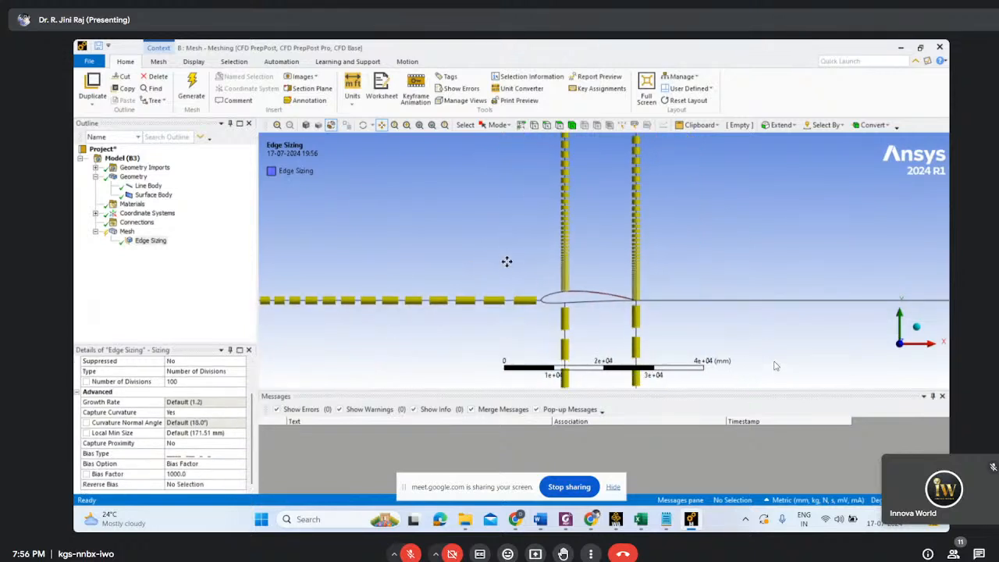
{"action": "scroll", "coordinate": [538, 267], "scroll_direction": "down", "scroll_amount": 3}
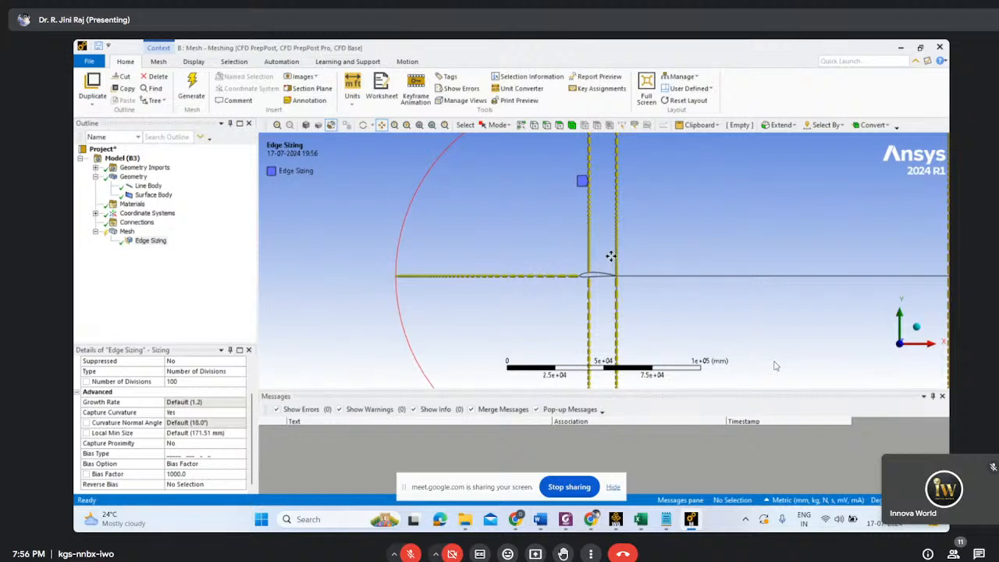
{"action": "scroll", "coordinate": [784, 259], "scroll_direction": "down", "scroll_amount": 1}
{"action": "scroll", "coordinate": [784, 259], "scroll_direction": "down", "scroll_amount": 1}
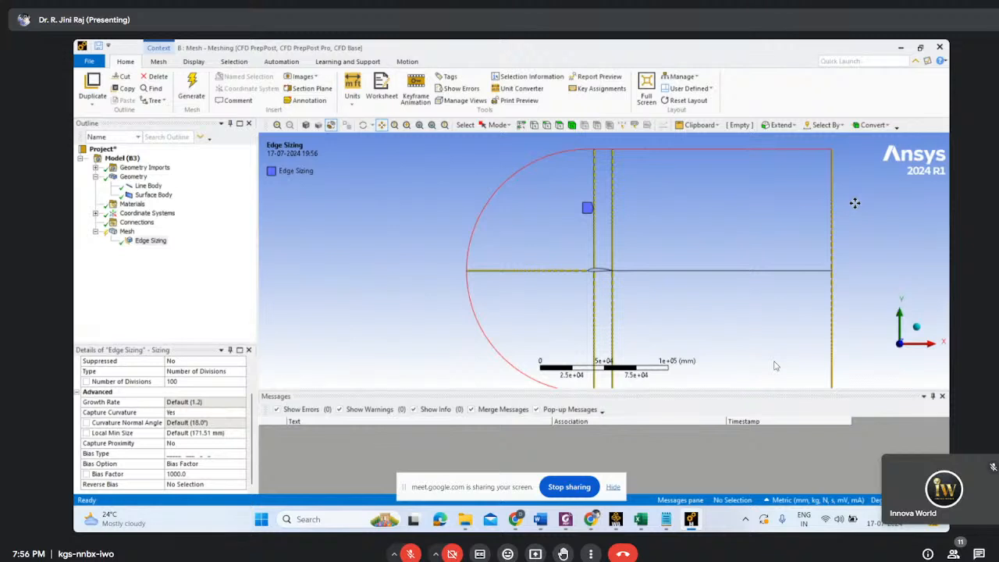
Reverse the edge sizing's bias on the horizontal edge ahead of the airfoil, the two lower vertical edges and both outlet edges
{"action": "left_click", "coordinate": [205, 486]}
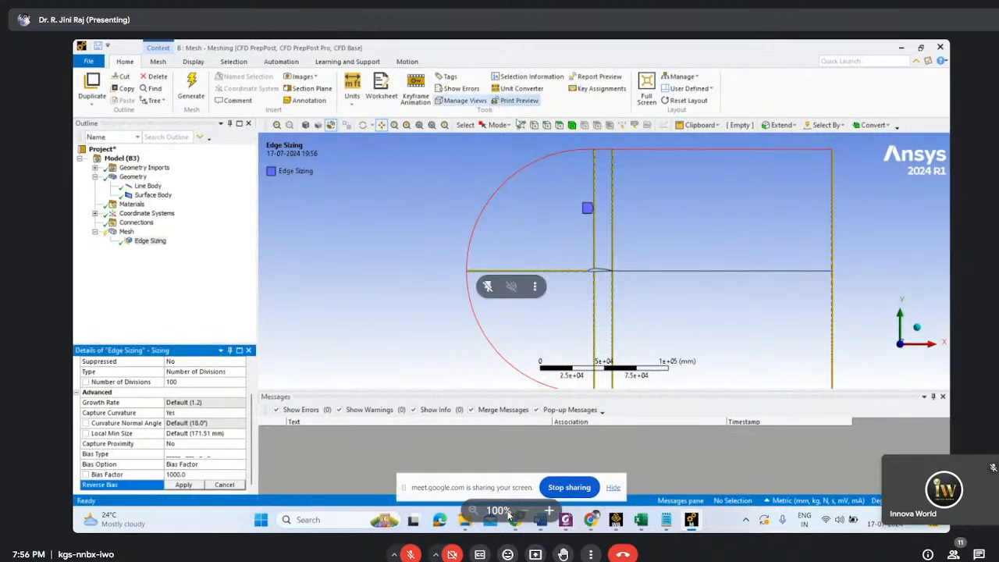
{"action": "left_click", "coordinate": [566, 272]}
{"action": "left_click", "coordinate": [594, 296], "text": "ctrl"}
{"action": "left_click", "coordinate": [612, 303], "text": "ctrl"}
{"action": "left_click", "coordinate": [832, 309], "text": "ctrl"}
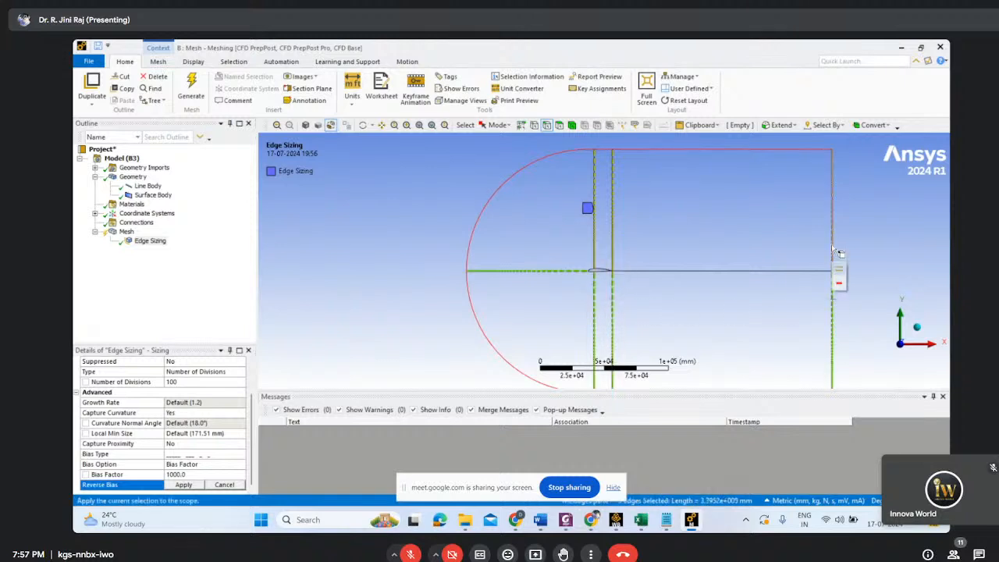
{"action": "left_click", "coordinate": [833, 244], "text": "ctrl"}
{"action": "left_click", "coordinate": [184, 484]}
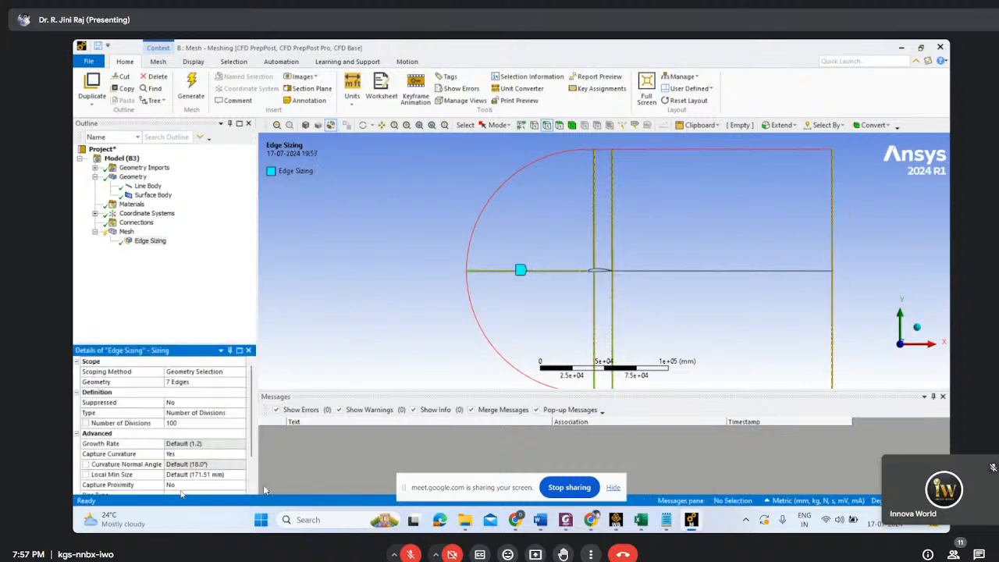
{"action": "scroll", "coordinate": [650, 288], "scroll_direction": "up", "scroll_amount": 3}
{"action": "scroll", "coordinate": [650, 288], "scroll_direction": "up", "scroll_amount": 3}
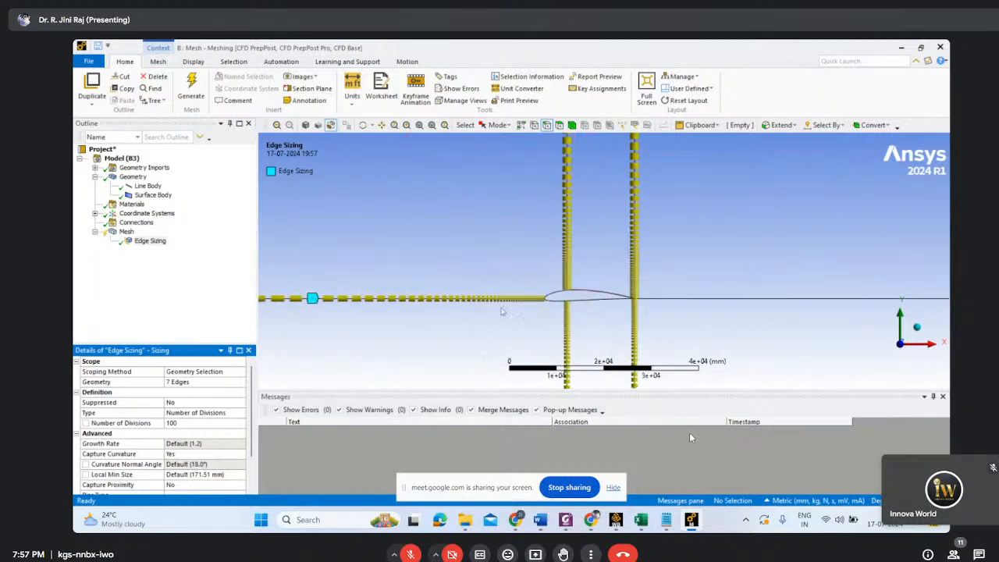
{"action": "scroll", "coordinate": [683, 311], "scroll_direction": "down", "scroll_amount": 4}
{"action": "scroll", "coordinate": [807, 290], "scroll_direction": "down", "scroll_amount": 1}
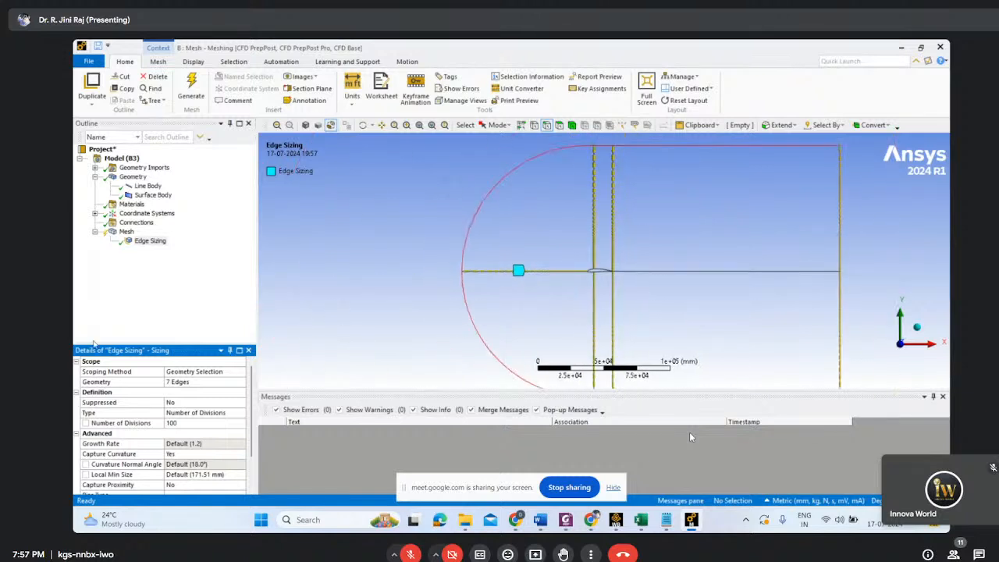
Insert a second sizing scoped to the three horizontal edges downstream of the airfoil: upper boundary, wake line and lower boundary
{"action": "right_click", "coordinate": [126, 232]}
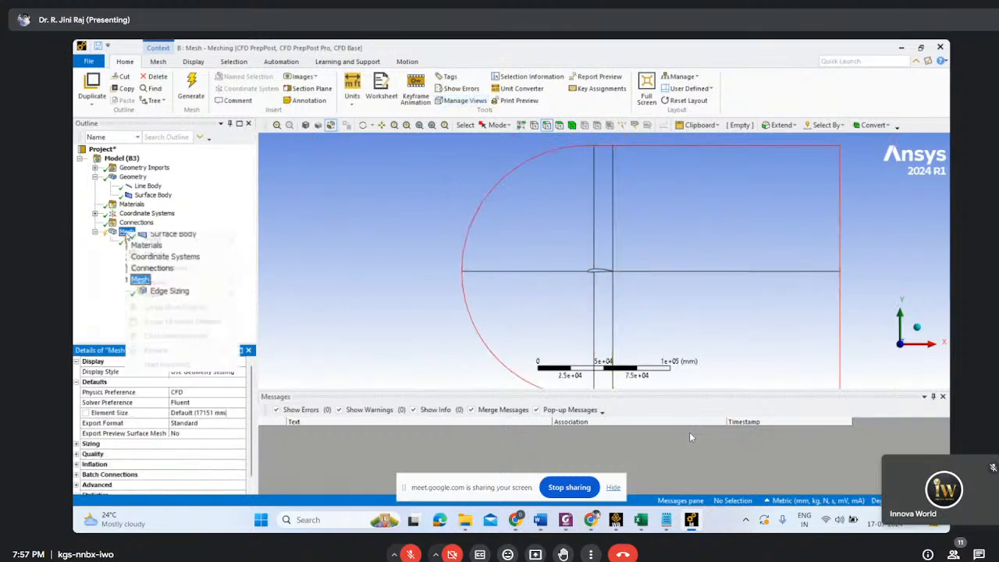
{"action": "left_click", "coordinate": [282, 221]}
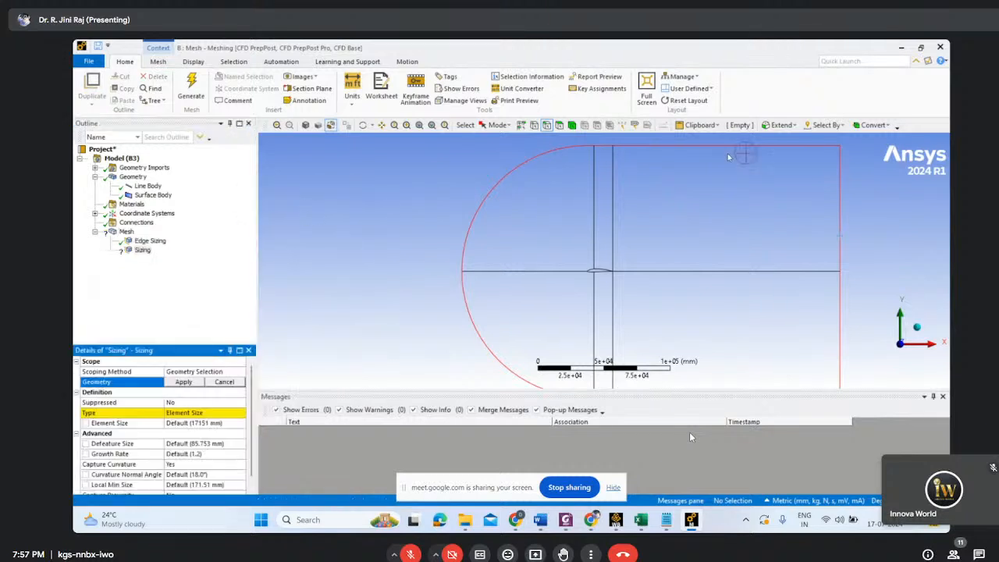
{"action": "left_click", "coordinate": [723, 147]}
{"action": "left_click", "coordinate": [723, 271], "text": "ctrl"}
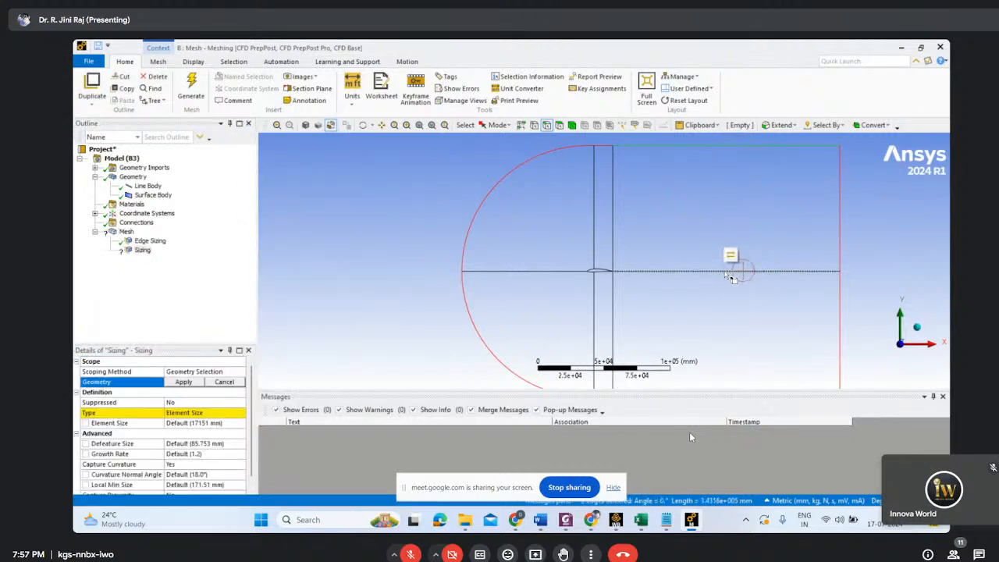
{"action": "scroll", "coordinate": [723, 304], "scroll_direction": "down", "scroll_amount": 3}
{"action": "left_click", "coordinate": [681, 340], "text": "ctrl"}
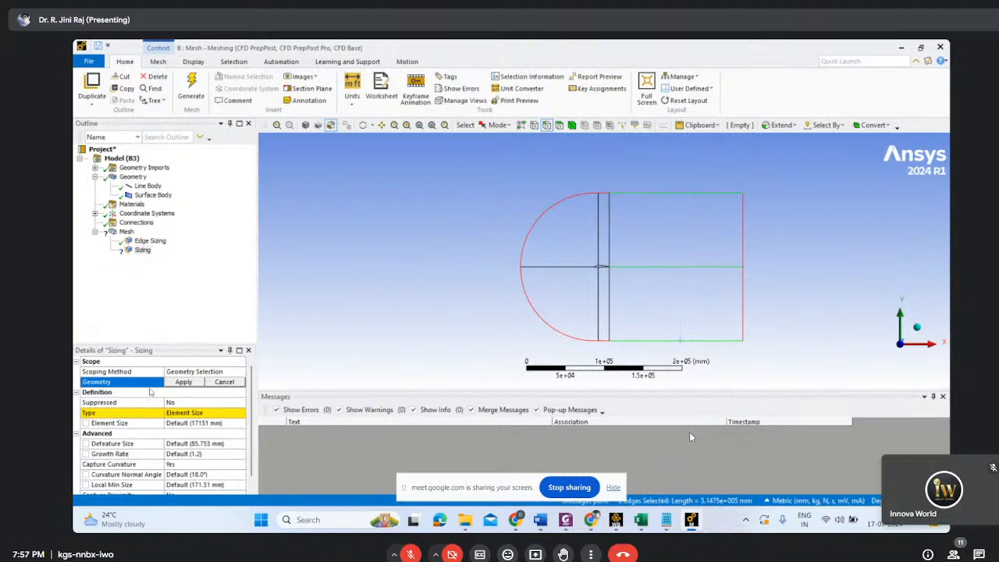
{"action": "left_click", "coordinate": [180, 382]}
Define the downstream edge sizing by number of divisions and set it to 200
{"action": "left_click", "coordinate": [232, 413]}
{"action": "left_click", "coordinate": [241, 413]}
{"action": "left_click", "coordinate": [196, 434]}
{"action": "left_click", "coordinate": [178, 423]}
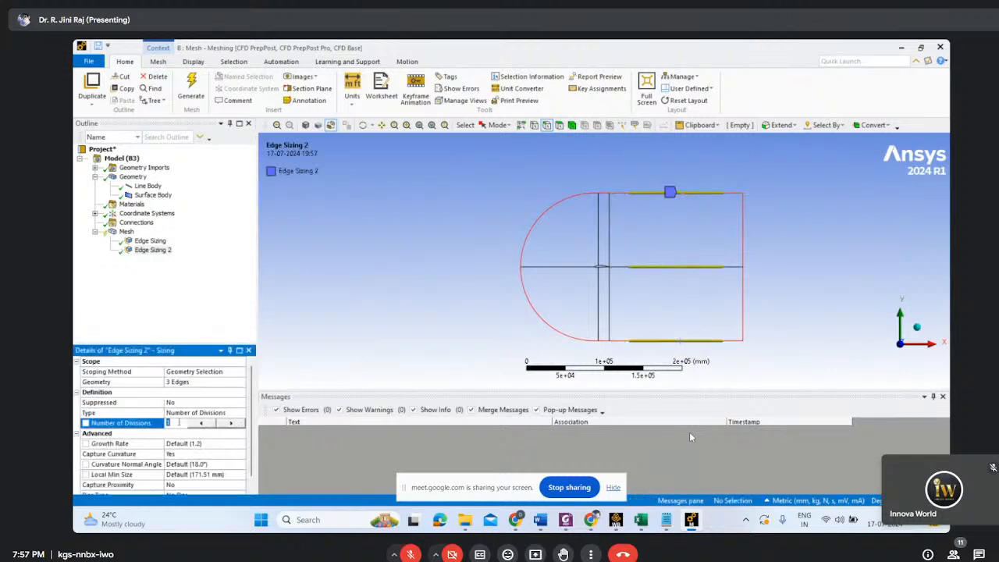
{"action": "left_click", "coordinate": [333, 283]}
{"action": "scroll", "coordinate": [602, 261], "scroll_direction": "up", "scroll_amount": 5}
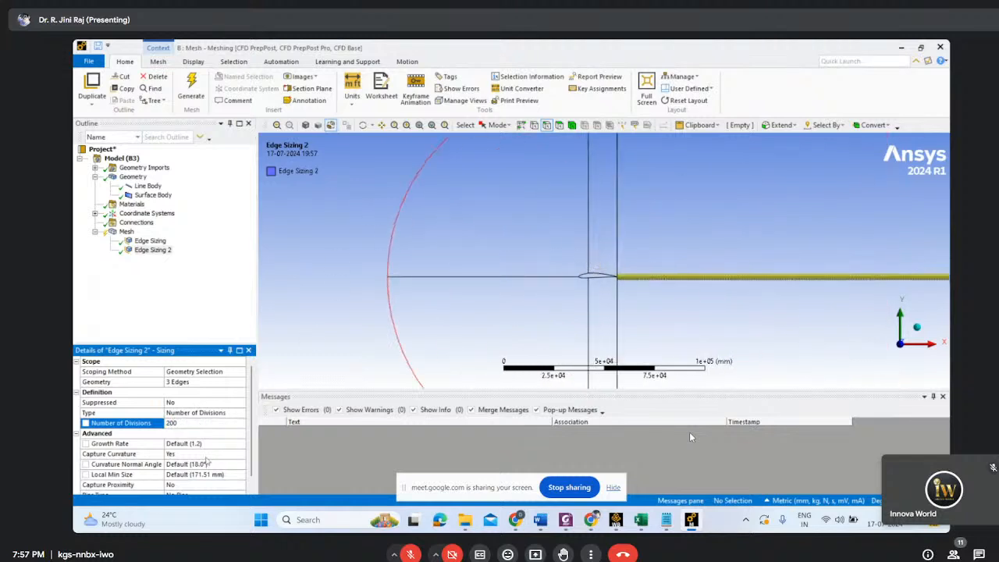
Give the downstream edge sizing a one-directional bias running from long to short, with a bias factor of 1000
{"action": "scroll", "coordinate": [205, 443], "scroll_direction": "down", "scroll_amount": 1}
{"action": "left_click", "coordinate": [220, 487]}
{"action": "left_click", "coordinate": [241, 485]}
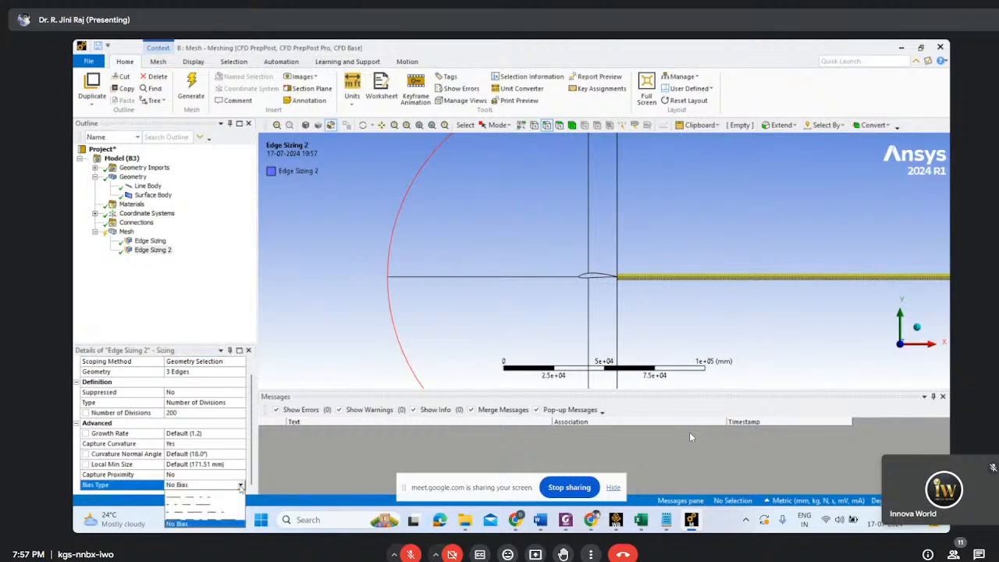
{"action": "left_click", "coordinate": [234, 496]}
{"action": "scroll", "coordinate": [669, 226], "scroll_direction": "down", "scroll_amount": 3}
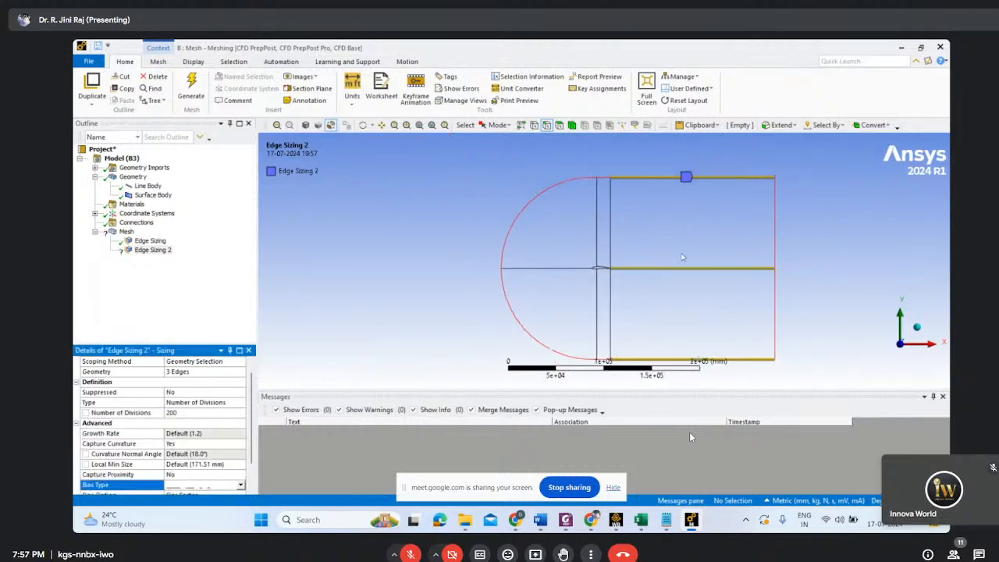
{"action": "scroll", "coordinate": [200, 462], "scroll_direction": "down", "scroll_amount": 1}
{"action": "left_click", "coordinate": [197, 475]}
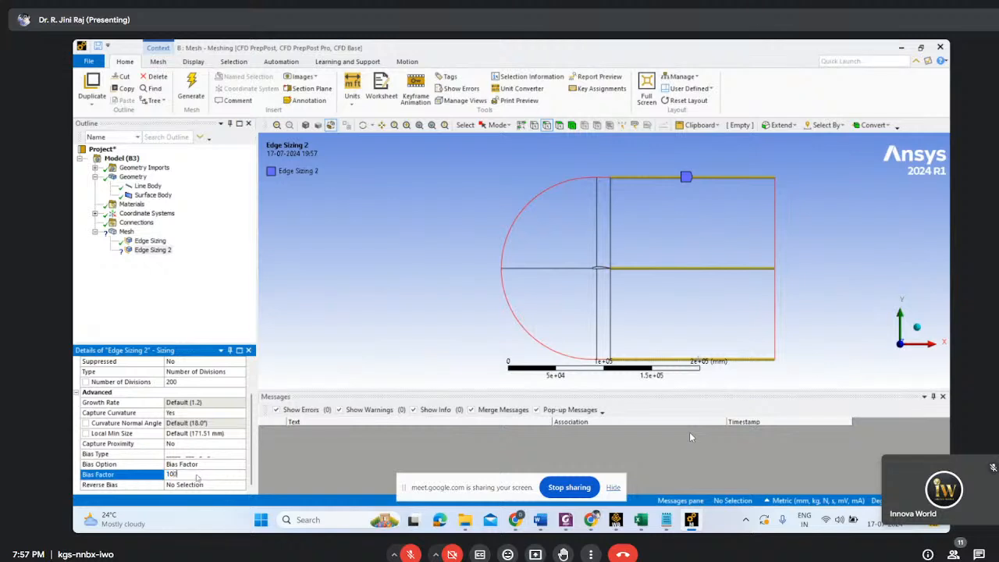
{"action": "left_click", "coordinate": [445, 276]}
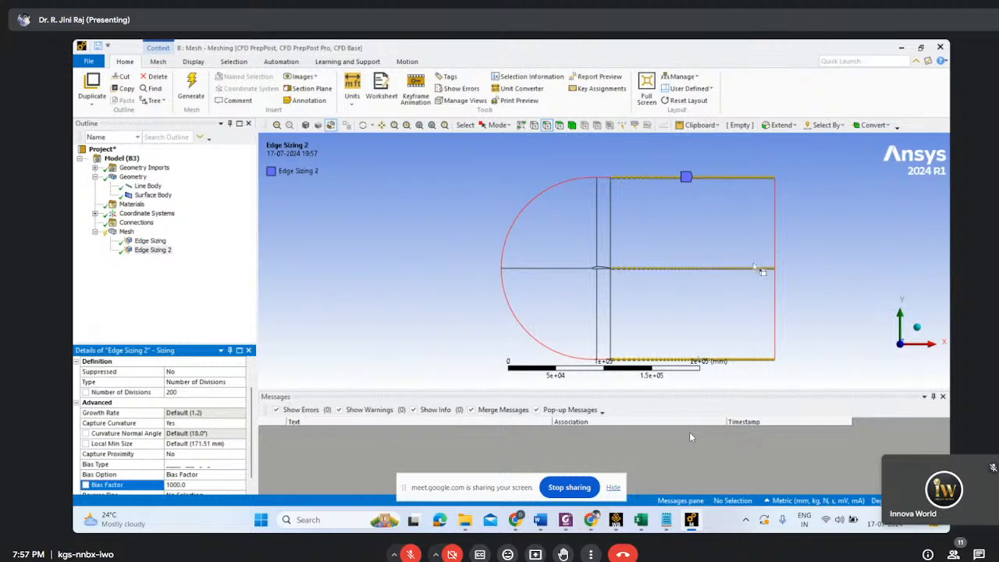
Change the downstream edge sizing's bias type to the one-directional pattern running from short to long
{"action": "scroll", "coordinate": [230, 449], "scroll_direction": "down", "scroll_amount": 1}
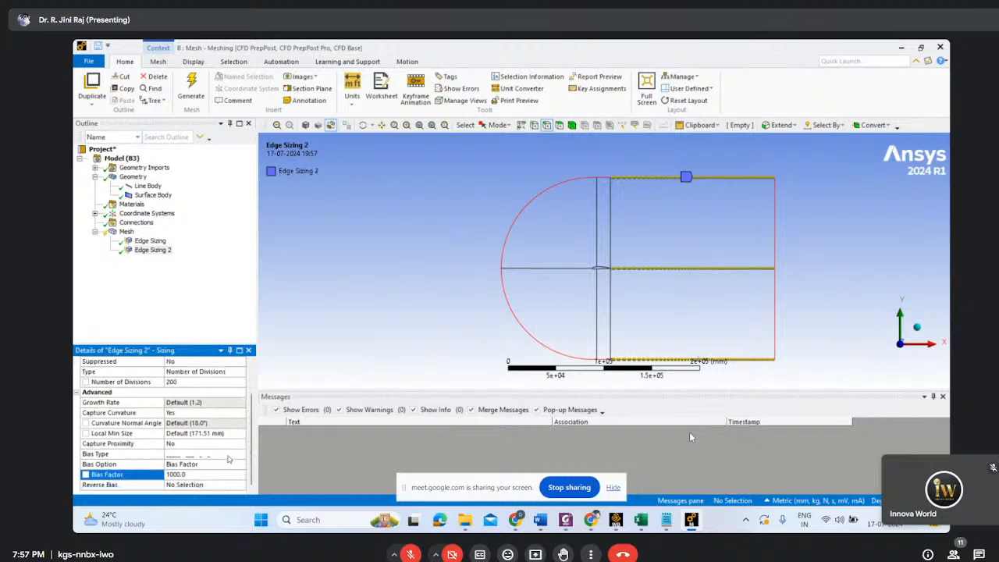
{"action": "left_click", "coordinate": [227, 455]}
{"action": "scroll", "coordinate": [213, 474], "scroll_direction": "up", "scroll_amount": 3}
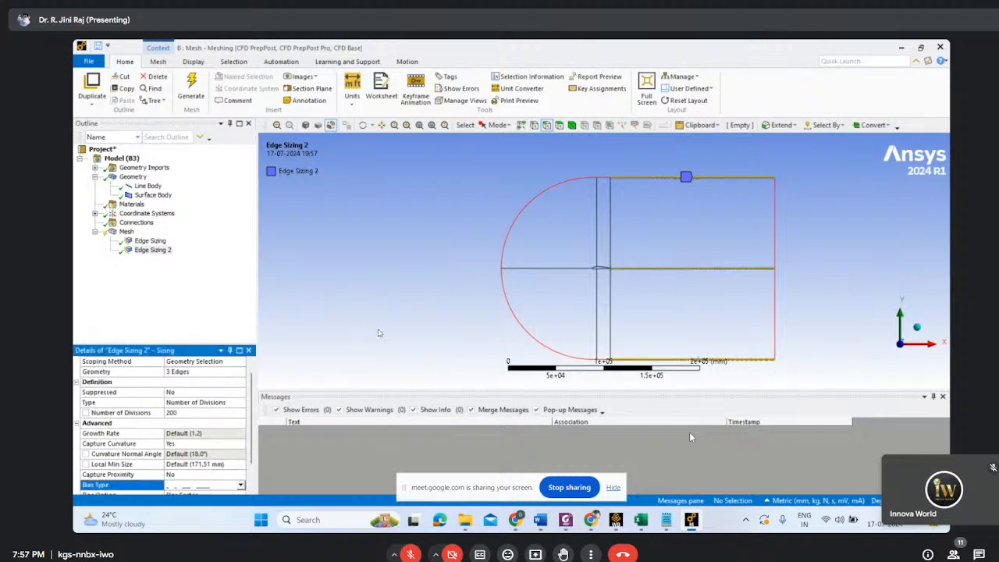
{"action": "scroll", "coordinate": [203, 475], "scroll_direction": "down", "scroll_amount": 3}
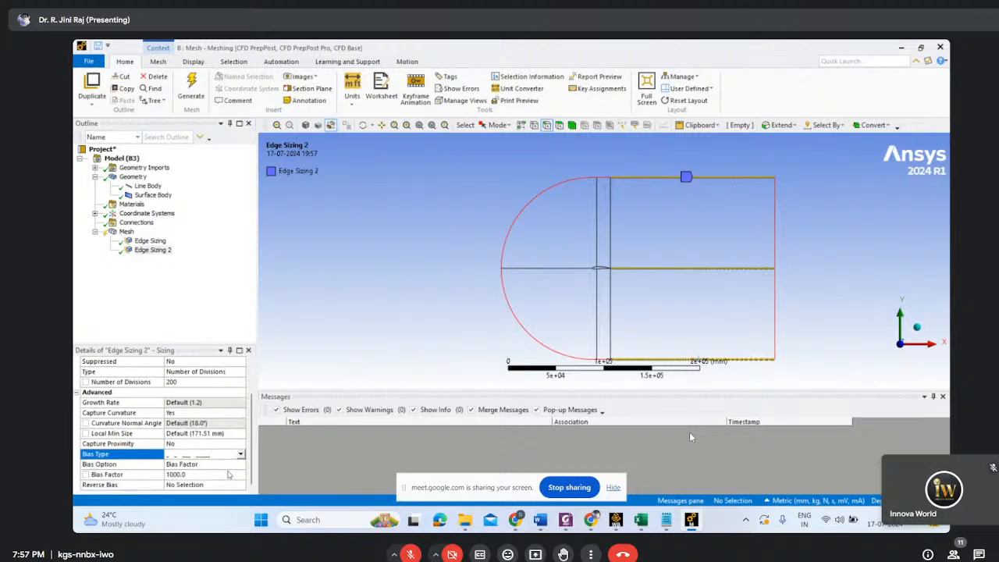
Examine the grading of the divisions on the downstream edges, close to the airfoil's trailing edge and across the whole domain
{"action": "scroll", "coordinate": [601, 260], "scroll_direction": "up", "scroll_amount": 5}
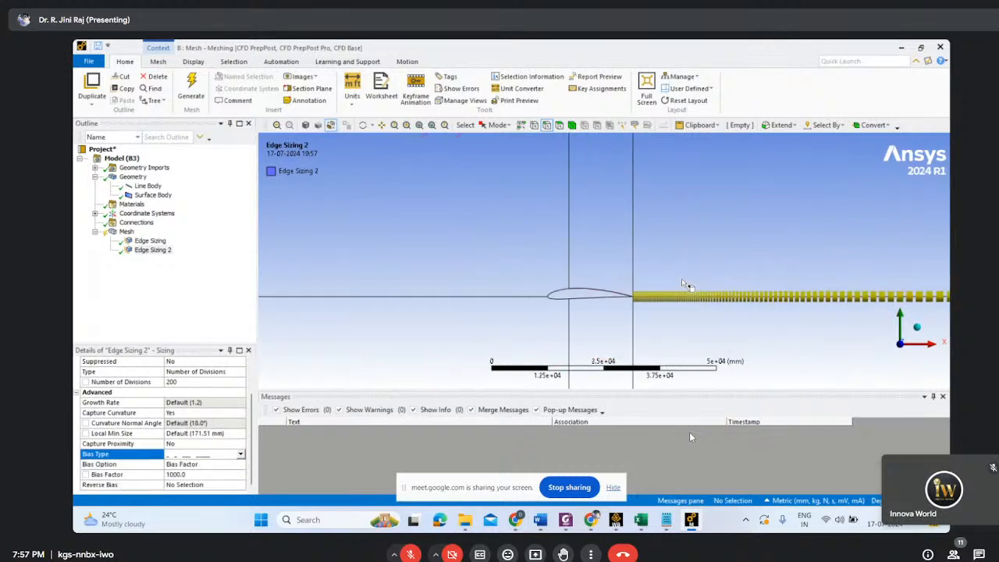
{"action": "scroll", "coordinate": [683, 283], "scroll_direction": "up", "scroll_amount": 2}
{"action": "scroll", "coordinate": [697, 279], "scroll_direction": "down", "scroll_amount": 5}
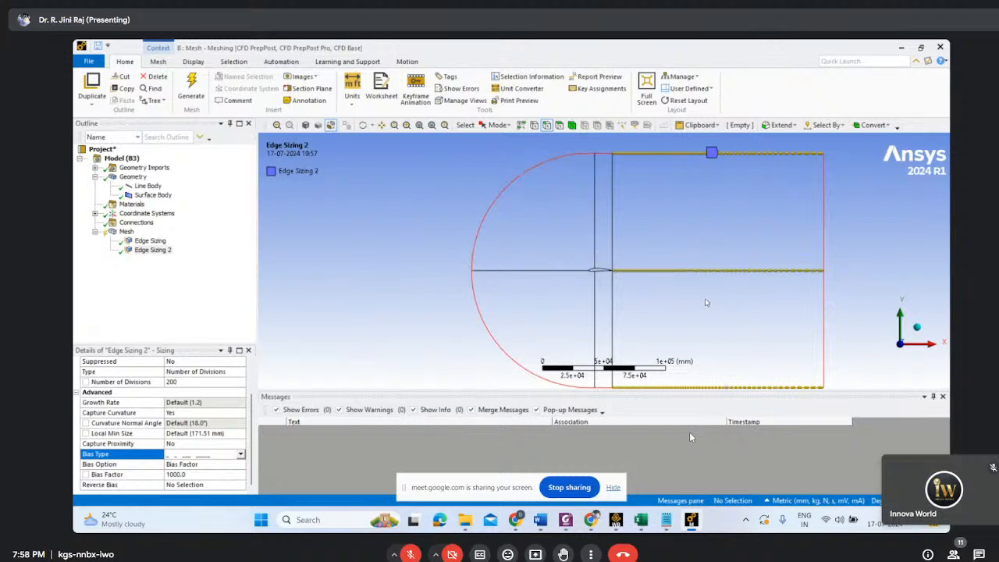
{"action": "scroll", "coordinate": [601, 250], "scroll_direction": "up", "scroll_amount": 2}
{"action": "scroll", "coordinate": [598, 248], "scroll_direction": "up", "scroll_amount": 4}
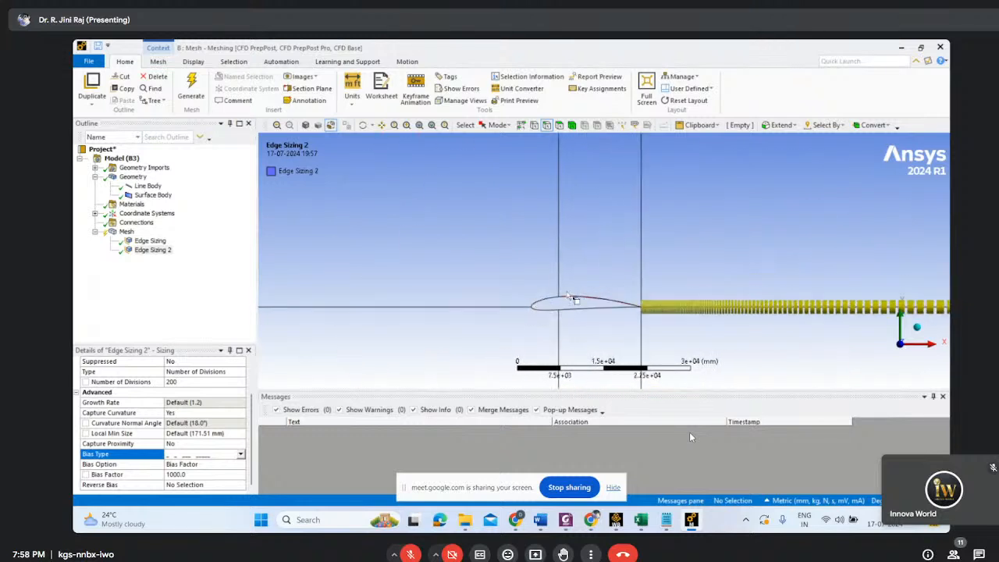
{"action": "scroll", "coordinate": [654, 255], "scroll_direction": "up", "scroll_amount": 3}
{"action": "scroll", "coordinate": [612, 236], "scroll_direction": "down", "scroll_amount": 5}
{"action": "scroll", "coordinate": [589, 181], "scroll_direction": "down", "scroll_amount": 3}
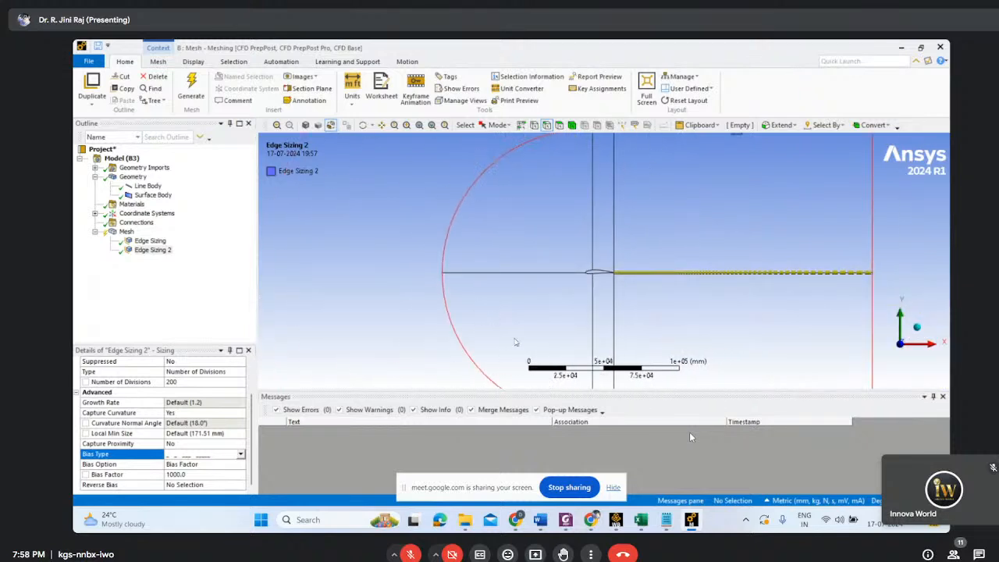
{"action": "scroll", "coordinate": [477, 284], "scroll_direction": "down", "scroll_amount": 3}
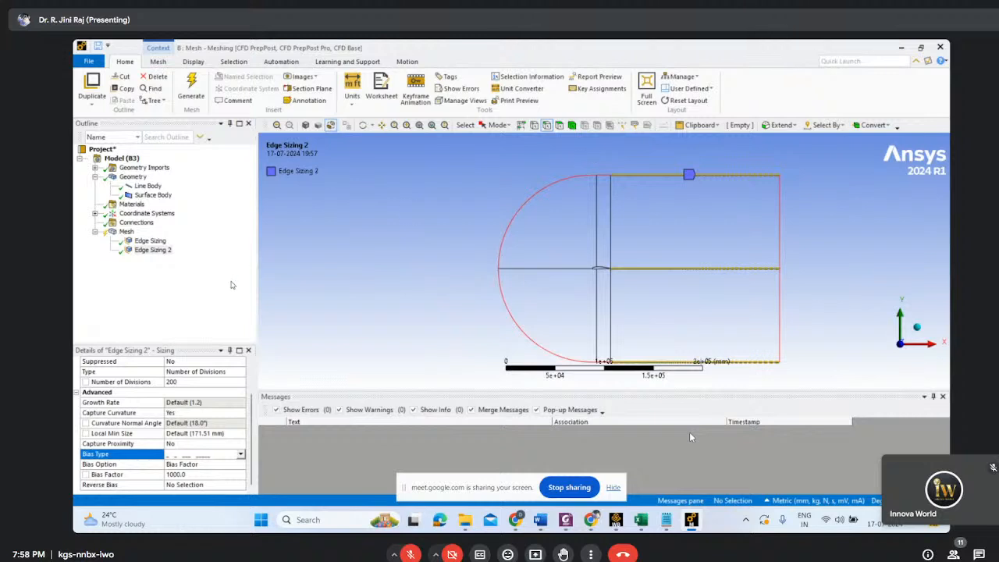
Insert a third sizing control under the mesh
{"action": "right_click", "coordinate": [126, 231]}
{"action": "mouse_move", "coordinate": [152, 237]}
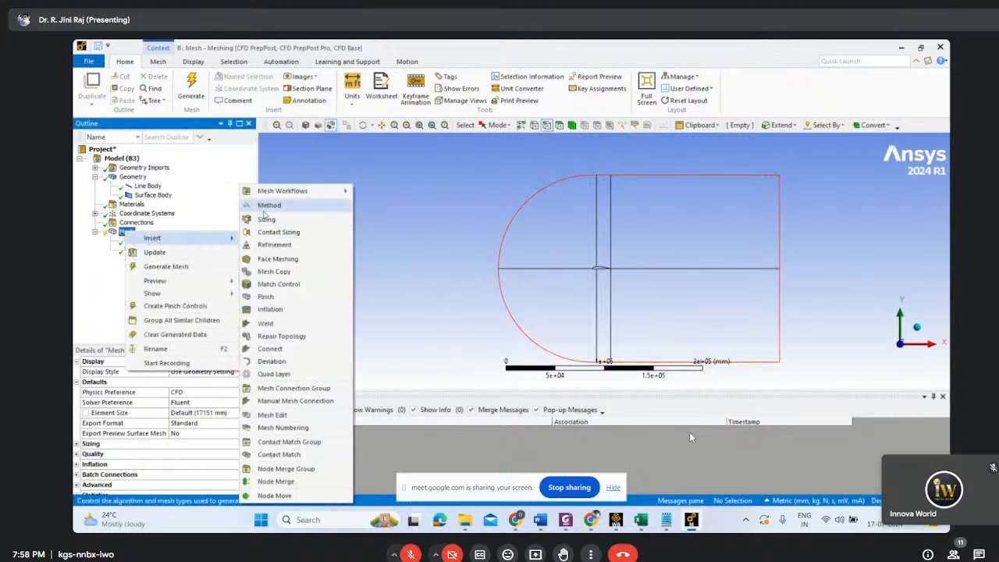
{"action": "left_click", "coordinate": [266, 219]}
Try to select the airfoil's upper and lower edges between the vertical lines, plus the matching short segments on the outer boundary
{"action": "scroll", "coordinate": [636, 281], "scroll_direction": "up", "scroll_amount": 3}
{"action": "scroll", "coordinate": [636, 282], "scroll_direction": "up", "scroll_amount": 2}
{"action": "left_click", "coordinate": [601, 295]}
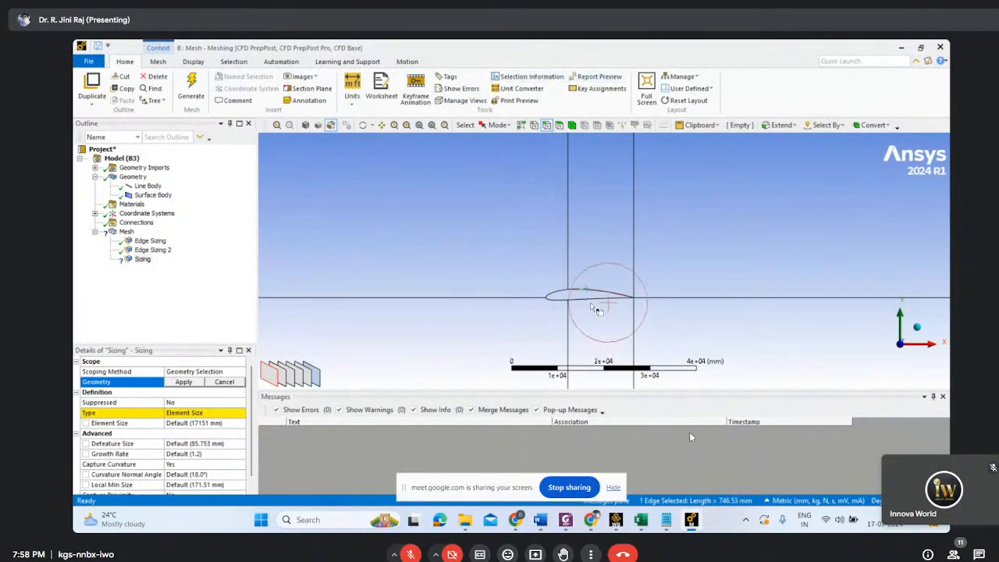
{"action": "left_click", "coordinate": [585, 299], "text": "ctrl"}
{"action": "scroll", "coordinate": [587, 314], "scroll_direction": "up", "scroll_amount": 3}
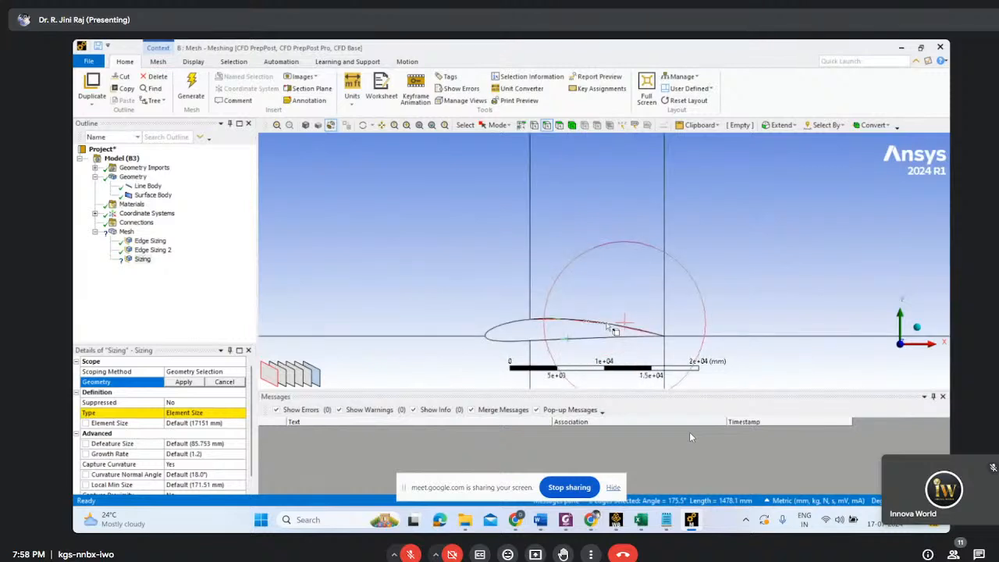
{"action": "scroll", "coordinate": [628, 304], "scroll_direction": "up", "scroll_amount": 3}
{"action": "scroll", "coordinate": [619, 309], "scroll_direction": "down", "scroll_amount": 5}
{"action": "scroll", "coordinate": [620, 250], "scroll_direction": "down", "scroll_amount": 4}
{"action": "left_click", "coordinate": [604, 172], "text": "ctrl"}
{"action": "scroll", "coordinate": [604, 260], "scroll_direction": "down", "scroll_amount": 4}
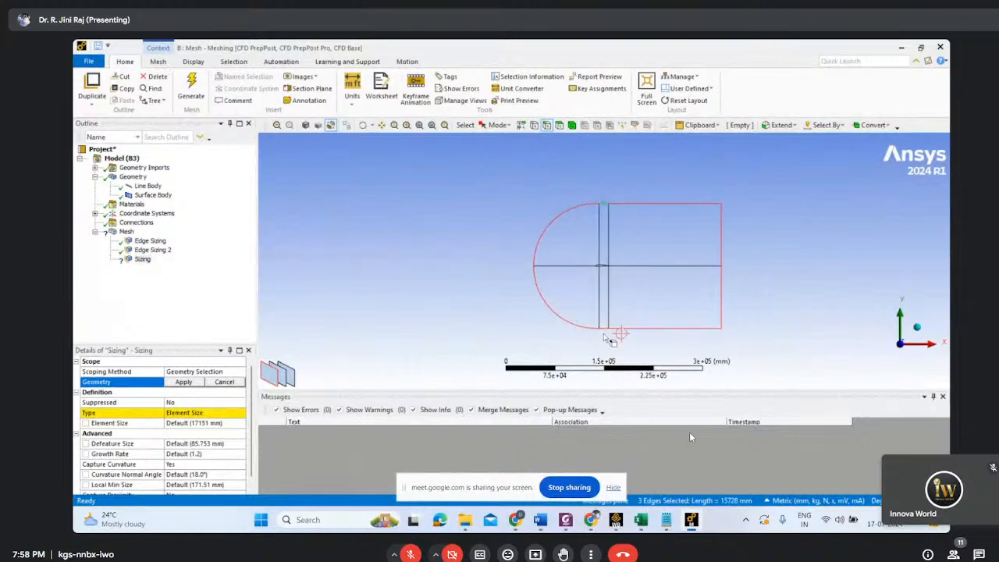
{"action": "left_click", "coordinate": [603, 328], "text": "ctrl"}
{"action": "scroll", "coordinate": [632, 264], "scroll_direction": "up", "scroll_amount": 10}
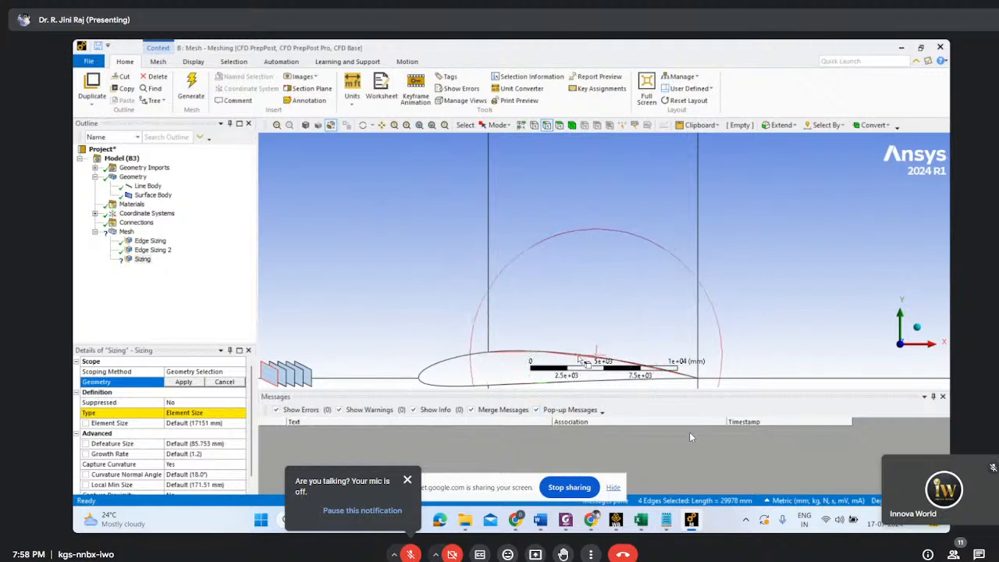
{"action": "left_click", "coordinate": [579, 356], "text": "ctrl"}
{"action": "scroll", "coordinate": [528, 356], "scroll_direction": "up", "scroll_amount": 3}
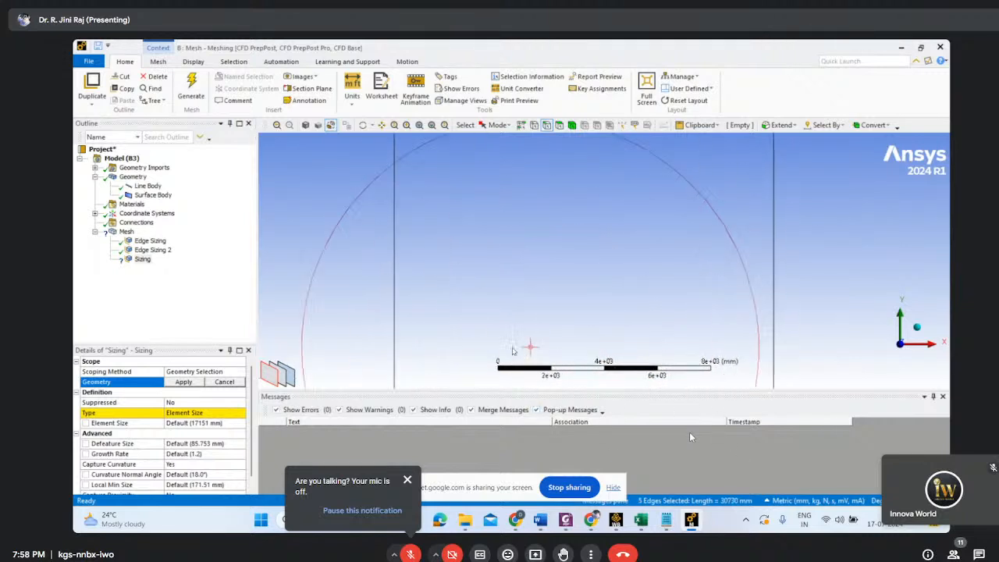
Hide the line bodies so that only the surface body's edges can be picked
{"action": "left_click", "coordinate": [147, 186]}
{"action": "right_click", "coordinate": [141, 187]}
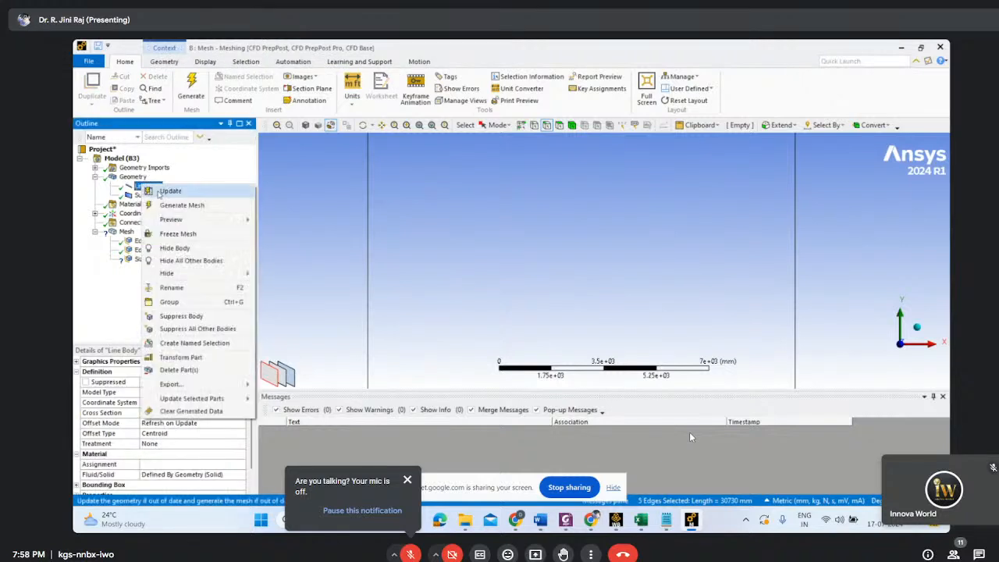
{"action": "mouse_move", "coordinate": [166, 273]}
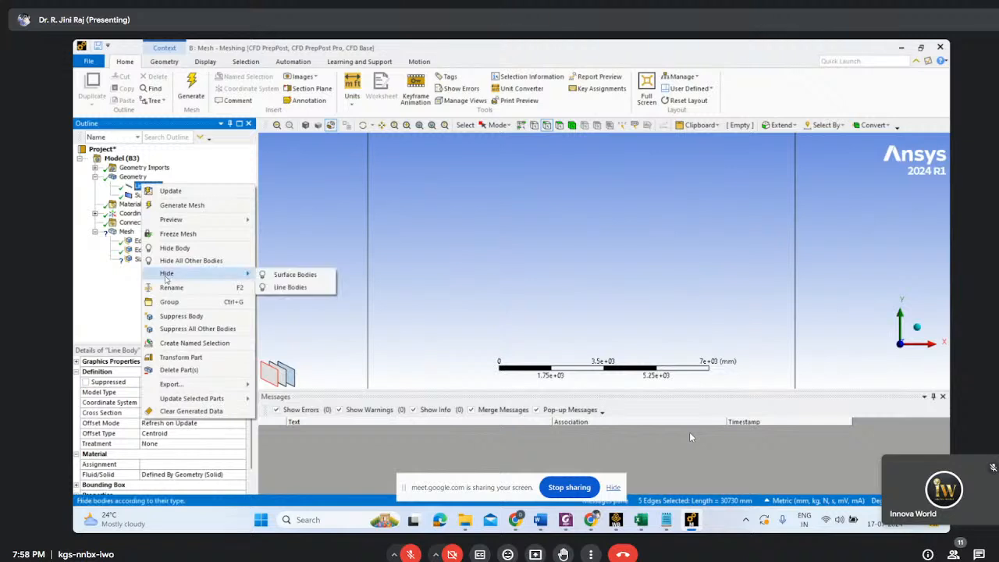
{"action": "left_click", "coordinate": [290, 287]}
Select the airfoil's upper edge between the two vertical lines on the surface body
{"action": "scroll", "coordinate": [556, 304], "scroll_direction": "down", "scroll_amount": 3}
{"action": "scroll", "coordinate": [555, 303], "scroll_direction": "down", "scroll_amount": 2}
{"action": "left_click", "coordinate": [566, 320]}
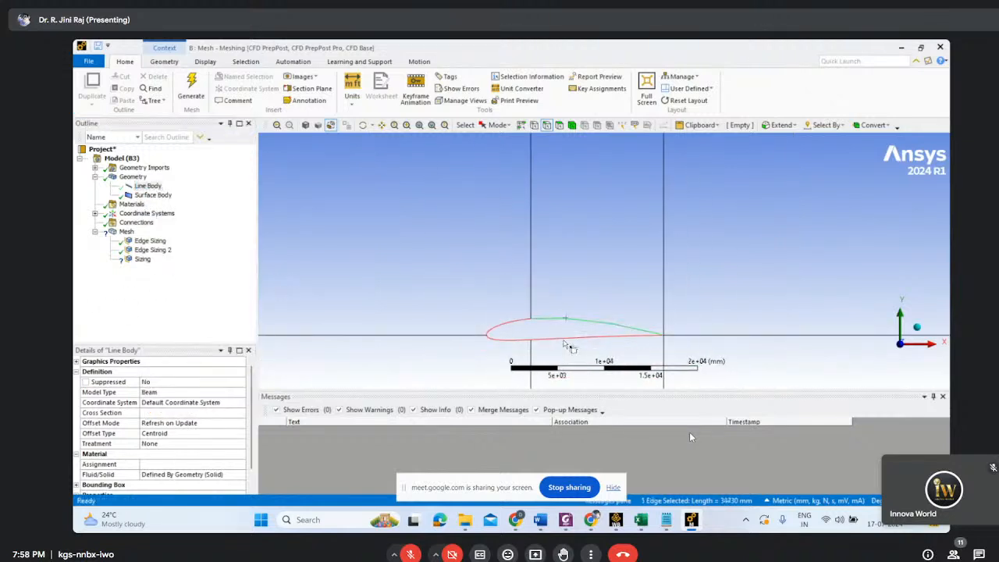
Scope the new sizing to the rear upper and lower airfoil edges and the matching outer boundary edges, and open its type options
{"action": "left_click", "coordinate": [562, 338], "text": "ctrl"}
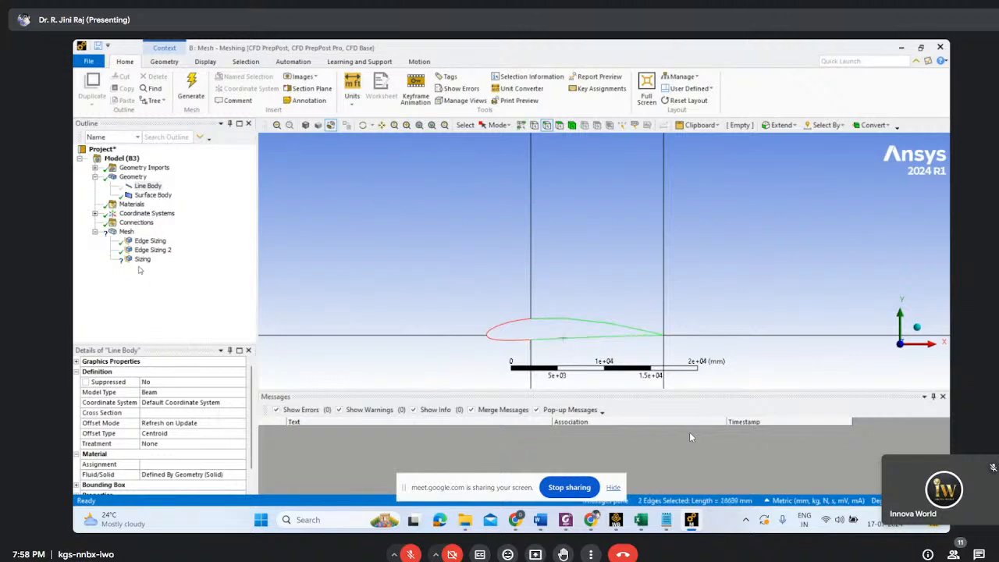
{"action": "left_click", "coordinate": [142, 259]}
{"action": "scroll", "coordinate": [625, 296], "scroll_direction": "down", "scroll_amount": 5}
{"action": "scroll", "coordinate": [606, 311], "scroll_direction": "down", "scroll_amount": 3}
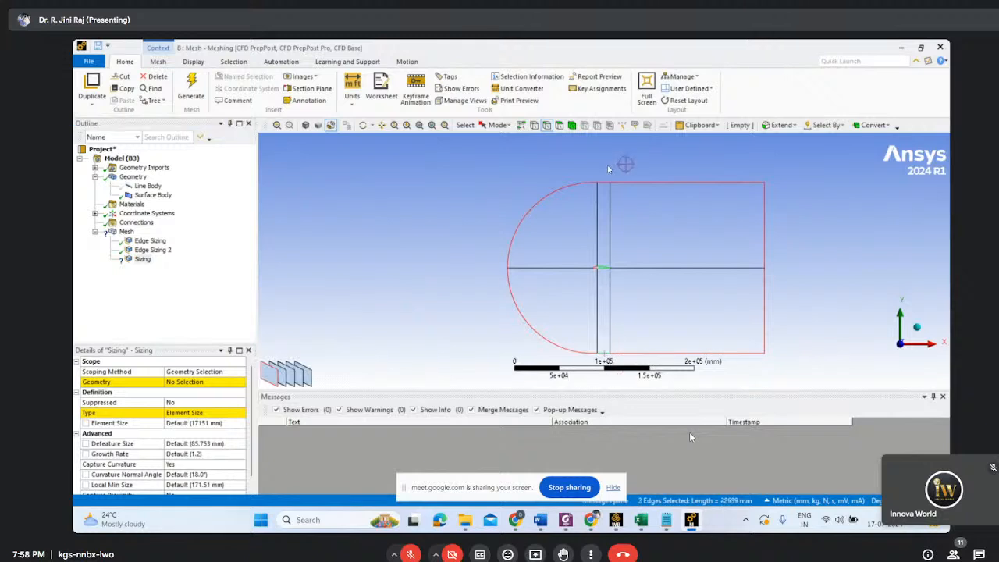
{"action": "left_click", "coordinate": [604, 184], "text": "ctrl"}
{"action": "left_click", "coordinate": [185, 382]}
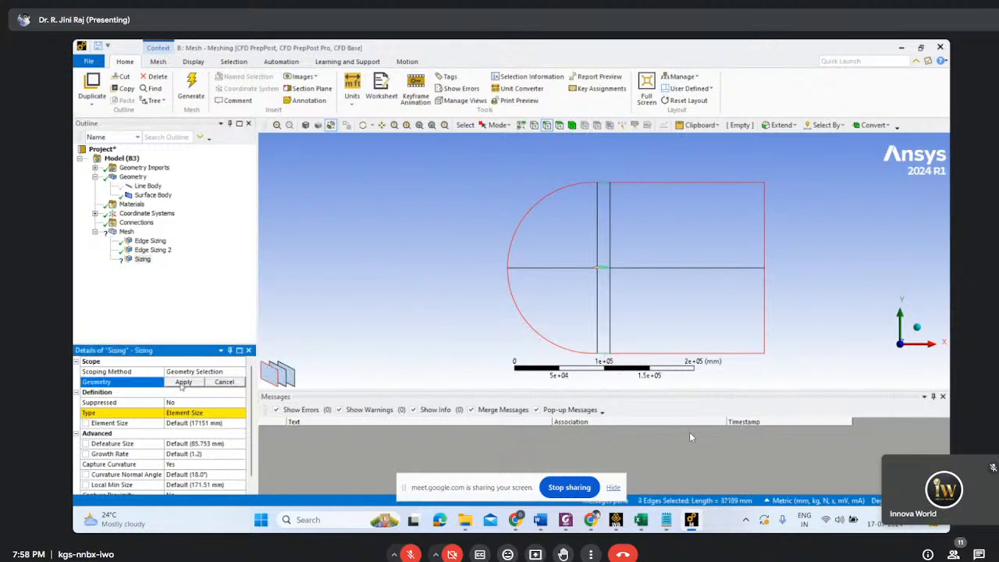
{"action": "left_click", "coordinate": [183, 382]}
{"action": "left_click", "coordinate": [231, 413]}
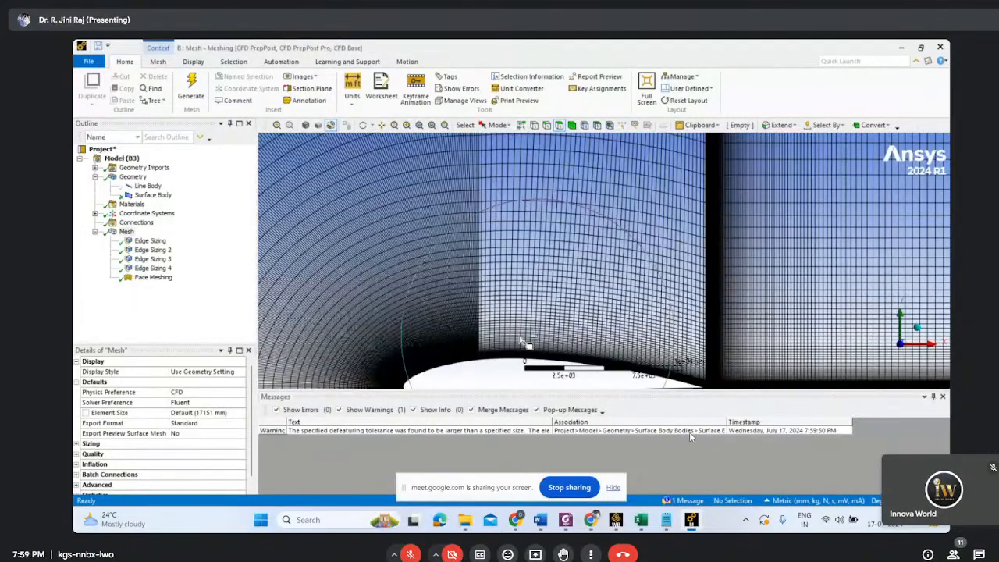
Examine the generated mesh around the airfoil, its trailing edge and the whole C-shaped domain
{"action": "scroll", "coordinate": [527, 344], "scroll_direction": "up", "scroll_amount": 3}
{"action": "scroll", "coordinate": [556, 297], "scroll_direction": "down", "scroll_amount": 5}
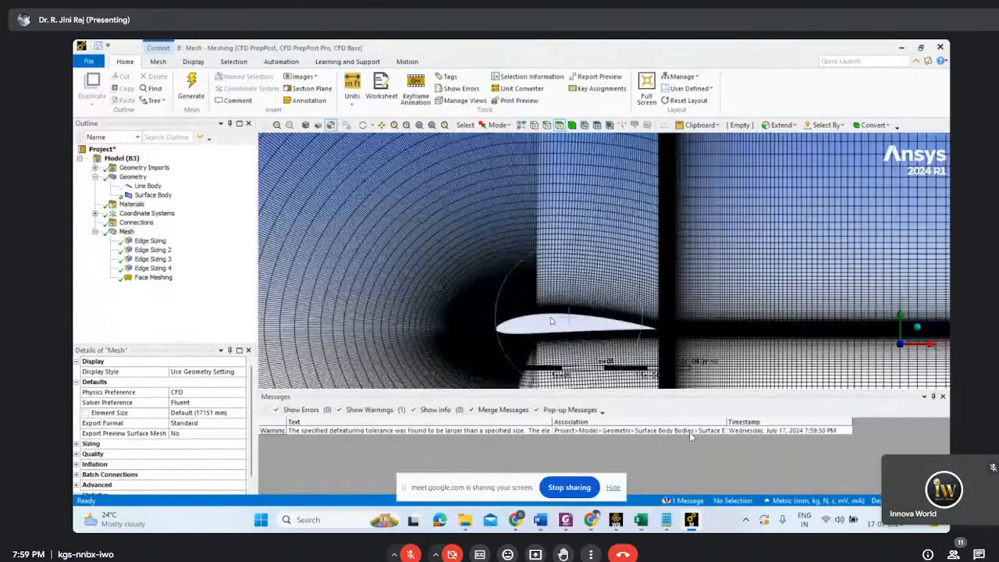
{"action": "scroll", "coordinate": [485, 316], "scroll_direction": "up", "scroll_amount": 3}
{"action": "scroll", "coordinate": [485, 316], "scroll_direction": "up", "scroll_amount": 2}
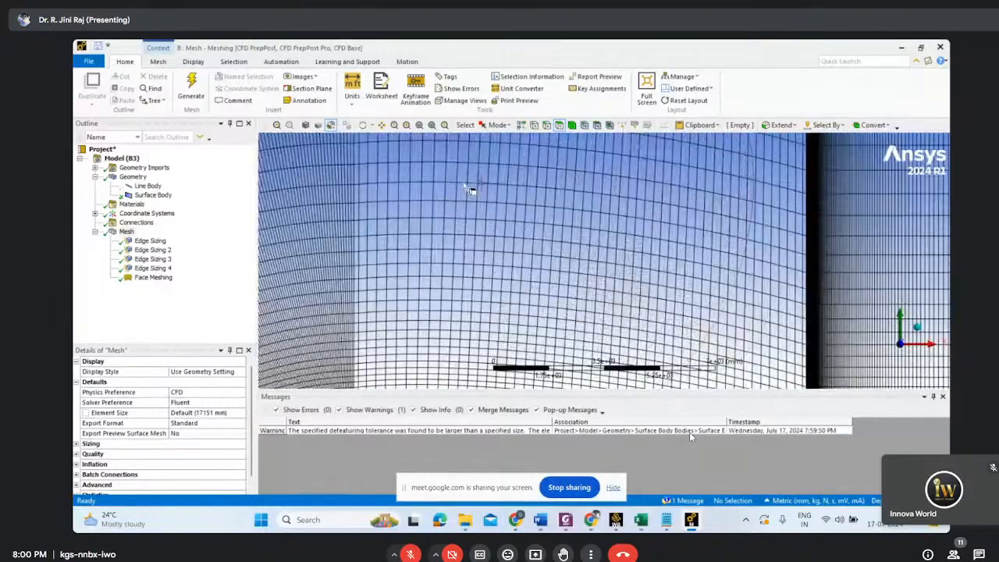
{"action": "left_click", "coordinate": [381, 124]}
{"action": "scroll", "coordinate": [560, 314], "scroll_direction": "down", "scroll_amount": 12}
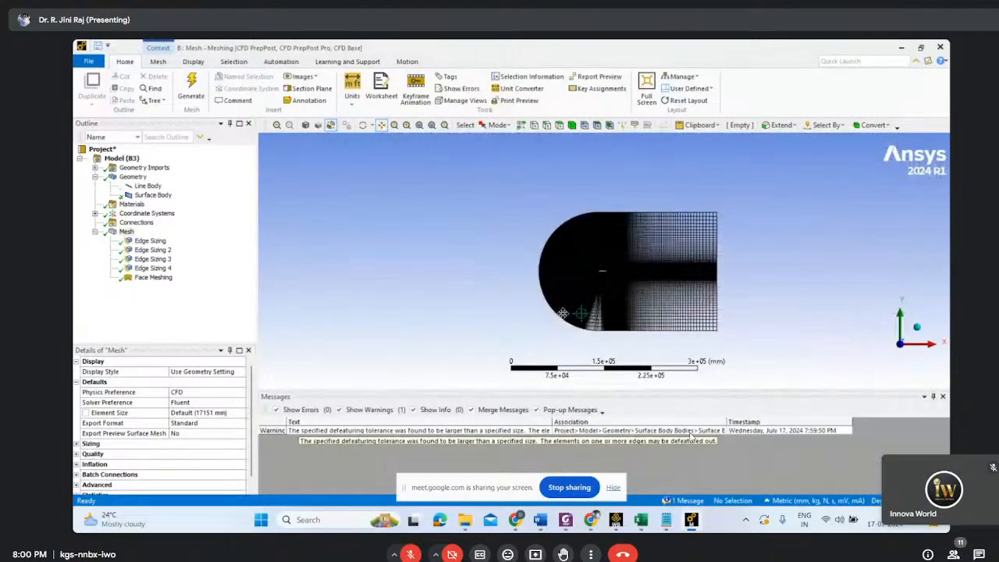
{"action": "scroll", "coordinate": [696, 306], "scroll_direction": "up", "scroll_amount": 3}
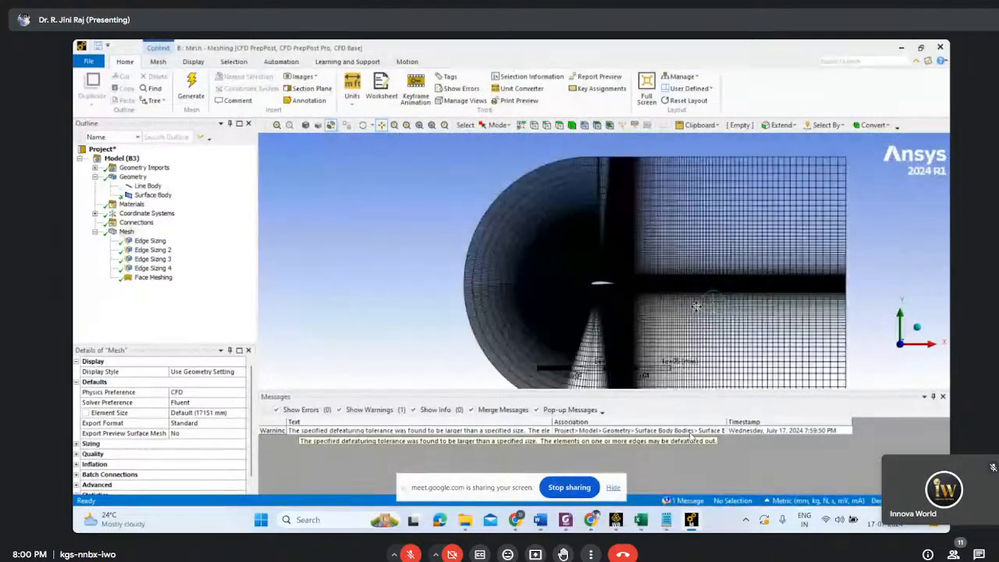
{"action": "scroll", "coordinate": [601, 253], "scroll_direction": "up", "scroll_amount": 5}
{"action": "left_click_drag", "start_coordinate": [533, 205], "coordinate": [471, 250]}
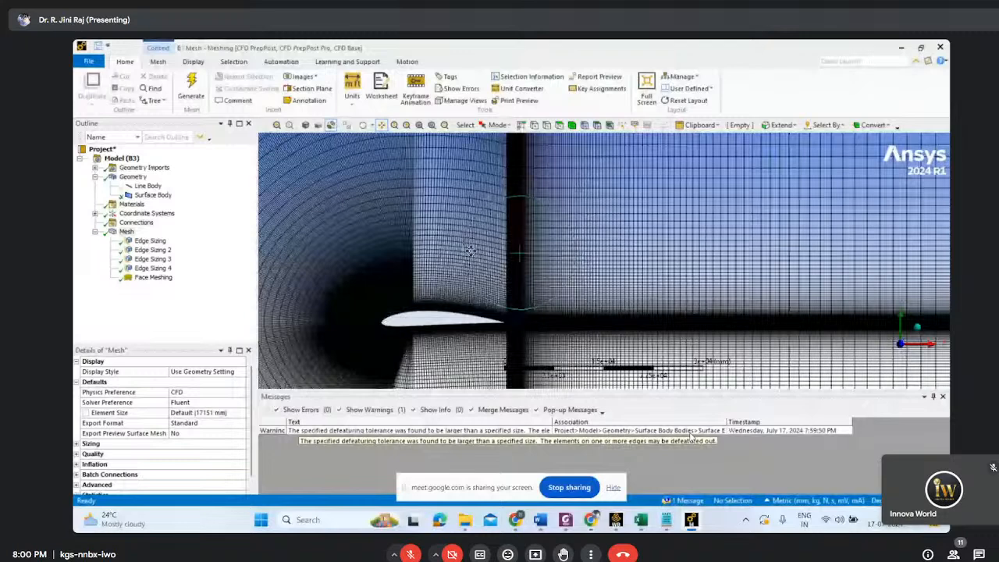
{"action": "scroll", "coordinate": [471, 251], "scroll_direction": "up", "scroll_amount": 5}
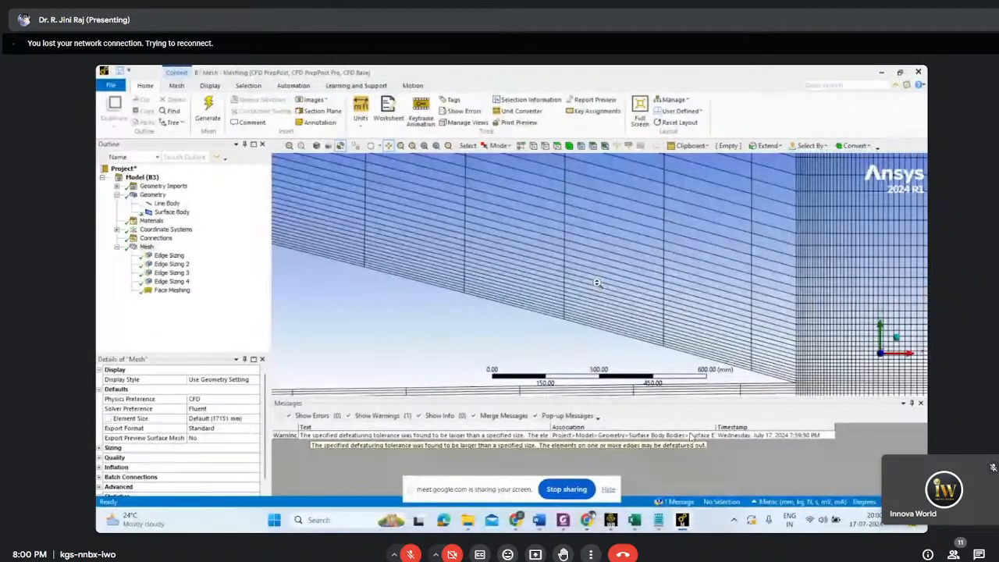
{"action": "scroll", "coordinate": [728, 337], "scroll_direction": "down", "scroll_amount": 3}
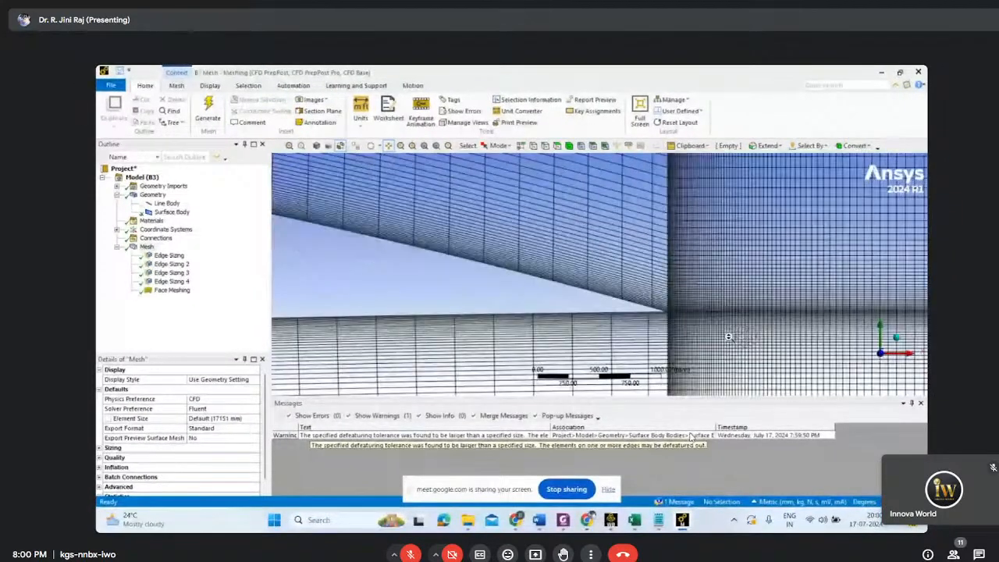
{"action": "scroll", "coordinate": [588, 305], "scroll_direction": "down", "scroll_amount": 3}
{"action": "scroll", "coordinate": [588, 304], "scroll_direction": "down", "scroll_amount": 3}
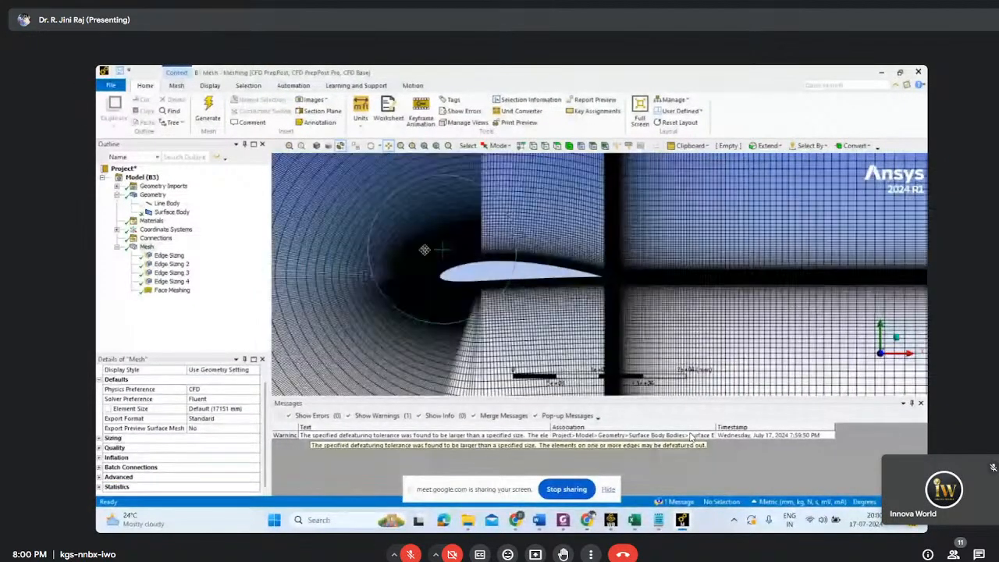
{"action": "scroll", "coordinate": [425, 250], "scroll_direction": "down", "scroll_amount": 3}
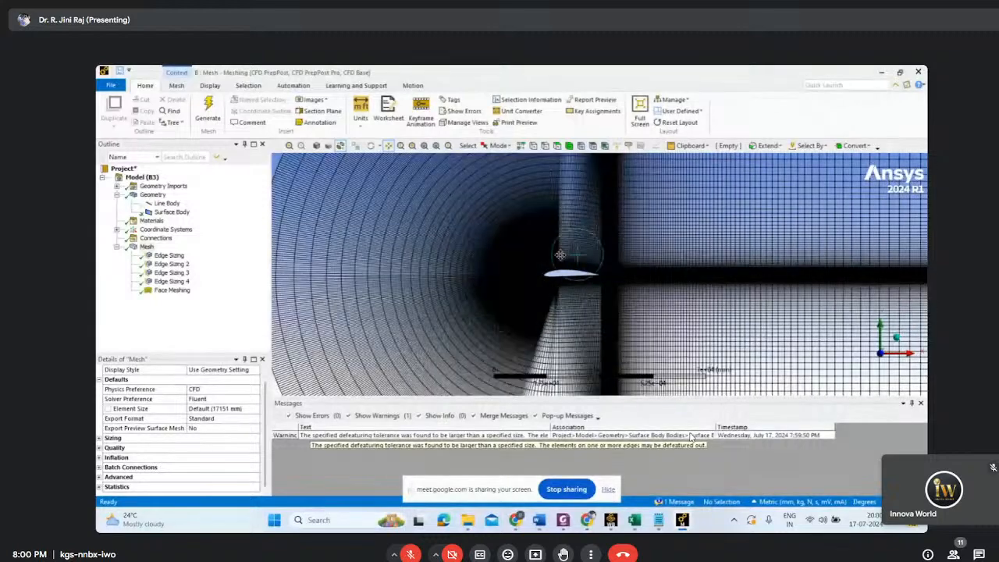
Set the number of divisions of Edge Sizing 3 to 300 and regenerate the mesh
{"action": "left_click", "coordinate": [170, 264]}
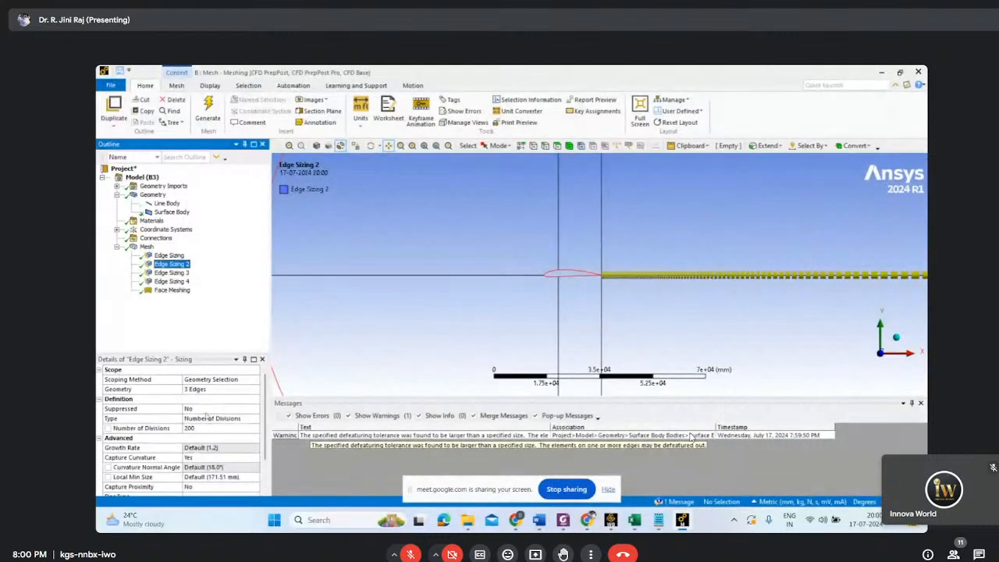
{"action": "left_click", "coordinate": [167, 273]}
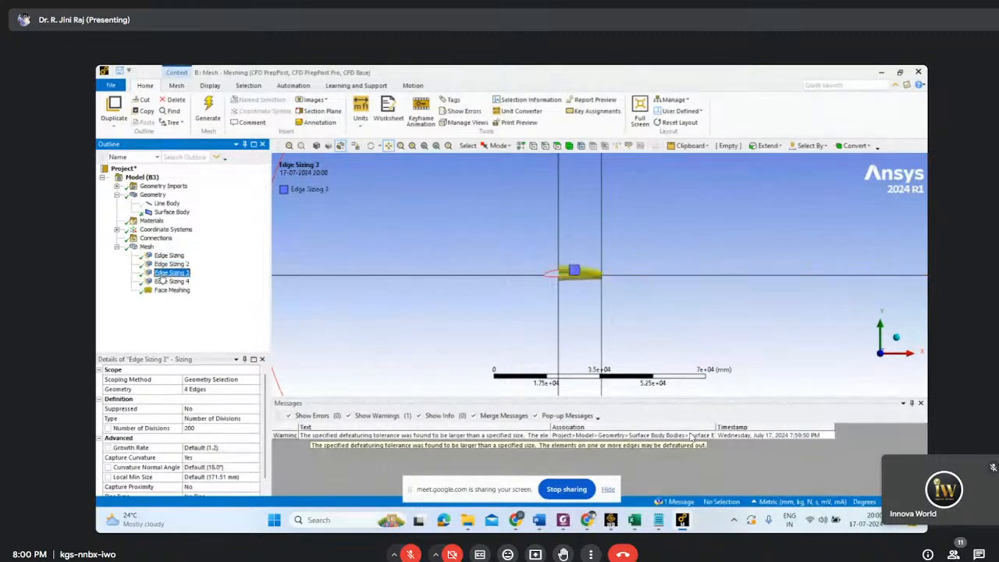
{"action": "left_click", "coordinate": [168, 282]}
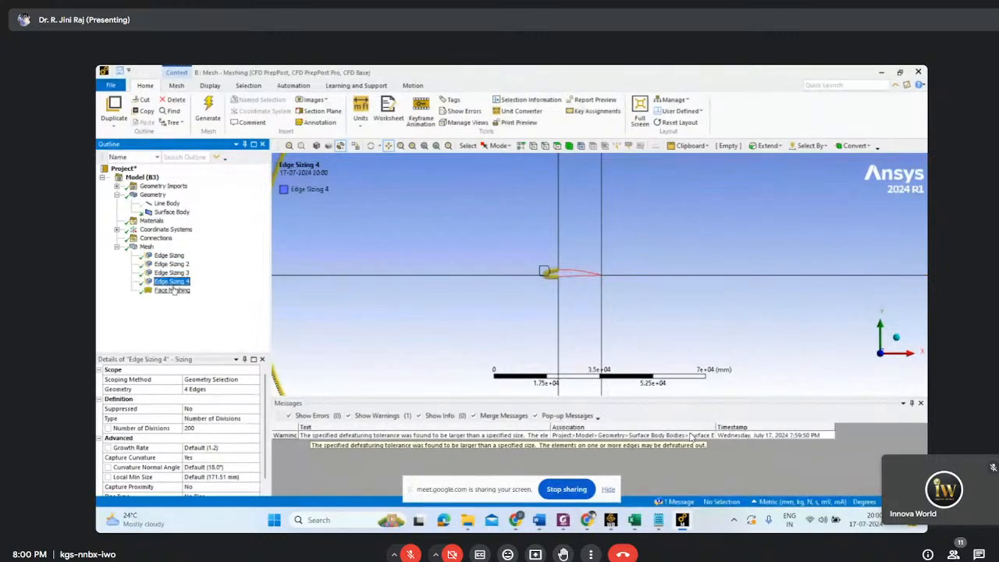
{"action": "key", "text": "Up"}
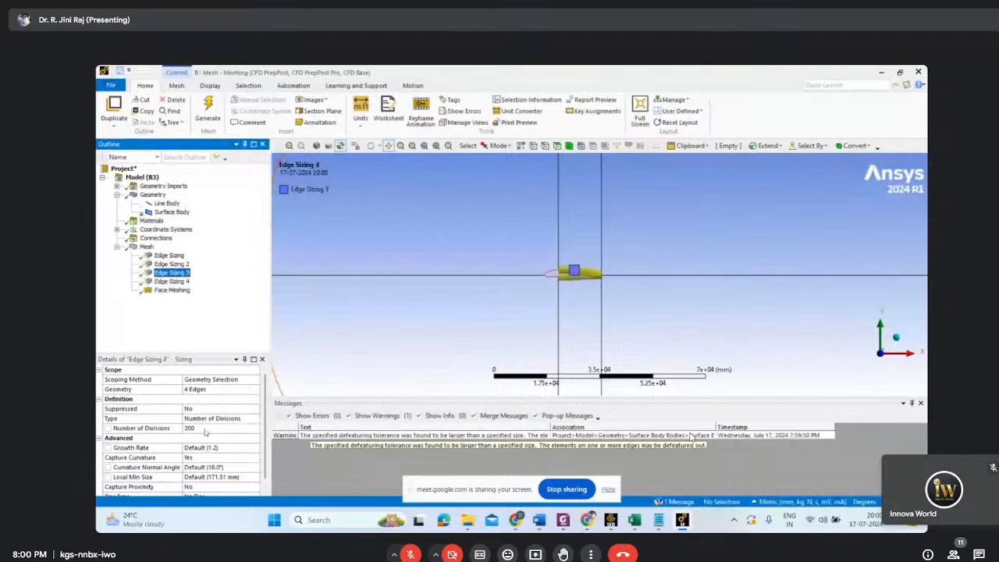
{"action": "left_click", "coordinate": [205, 428]}
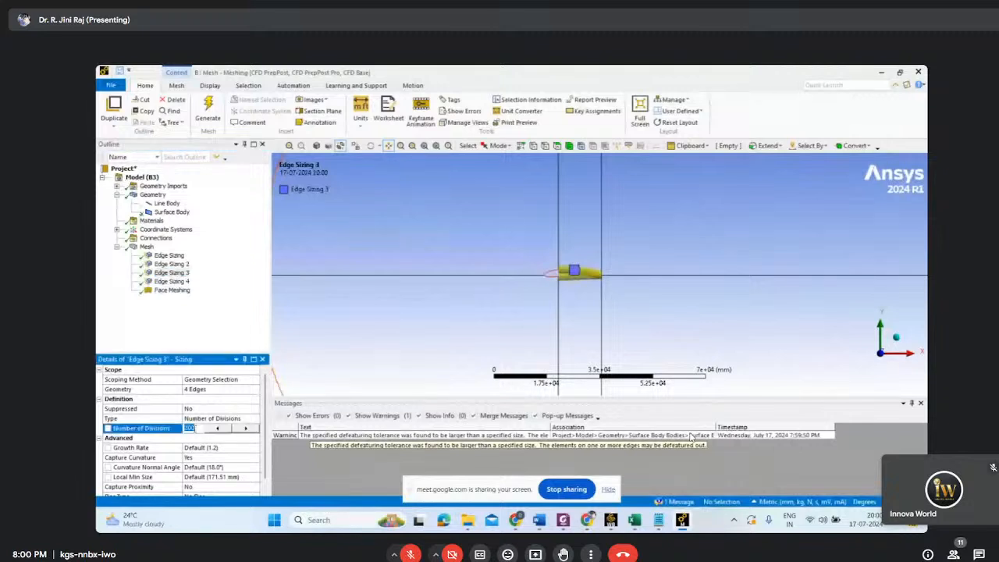
{"action": "type", "text": "300"}
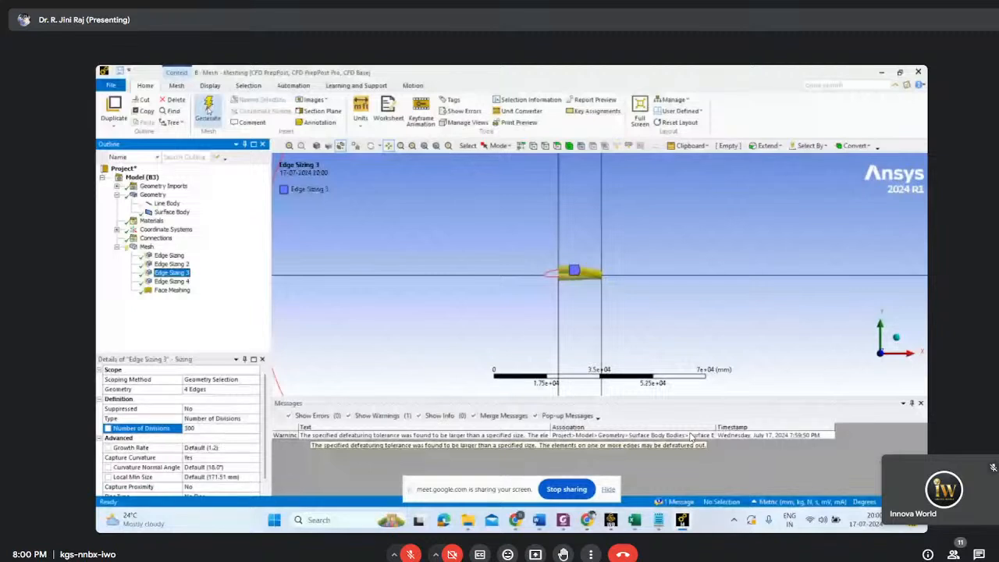
{"action": "left_click", "coordinate": [208, 111]}
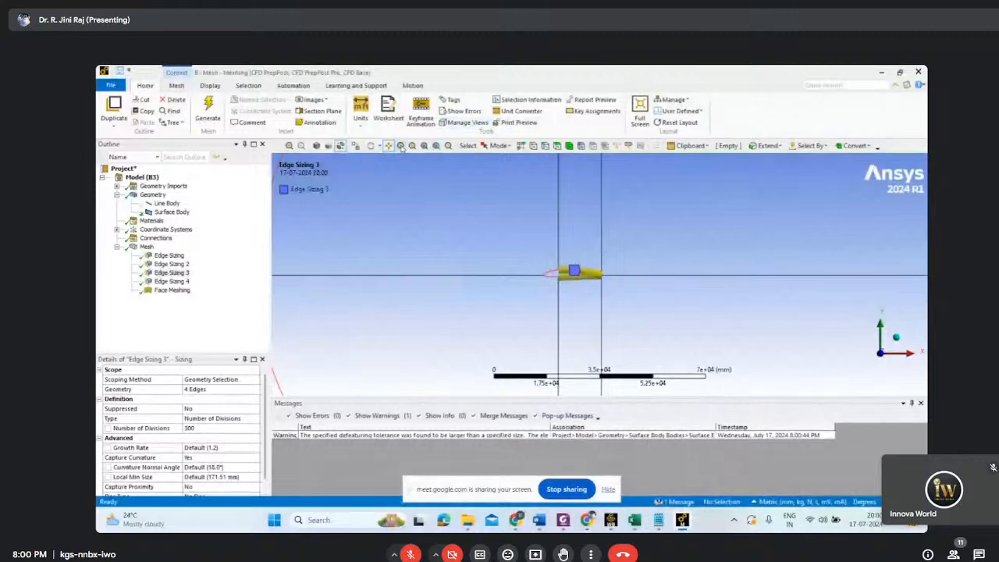
Change the defeature size in the global mesh sizing settings and regenerate the mesh
{"action": "left_click", "coordinate": [147, 247]}
{"action": "left_click", "coordinate": [100, 448]}
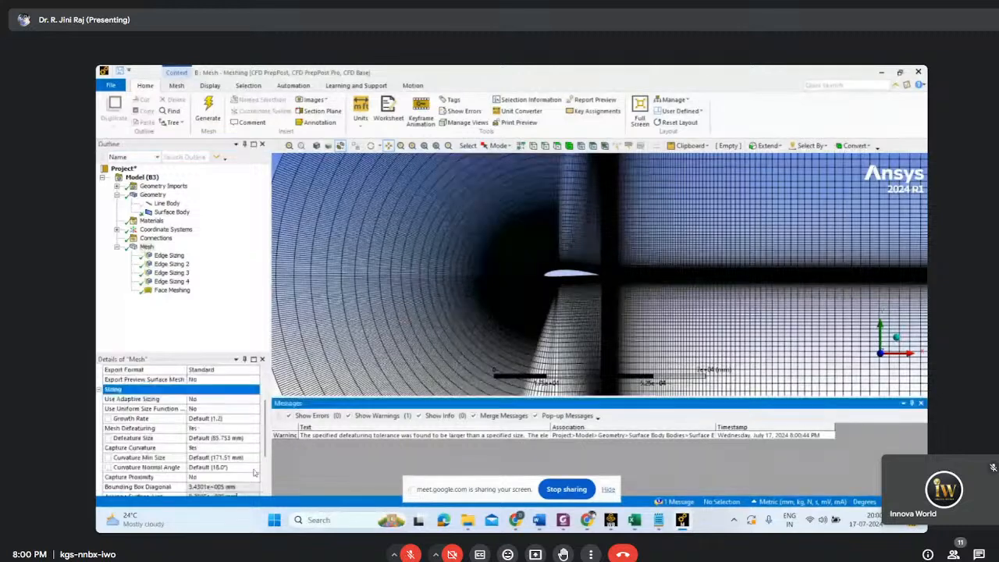
{"action": "left_click", "coordinate": [171, 264]}
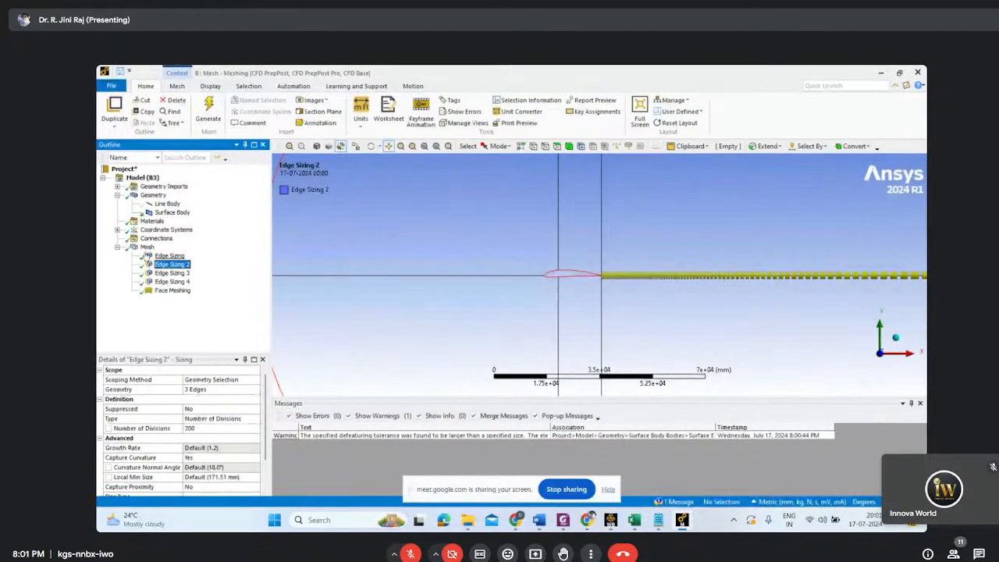
{"action": "left_click", "coordinate": [147, 247]}
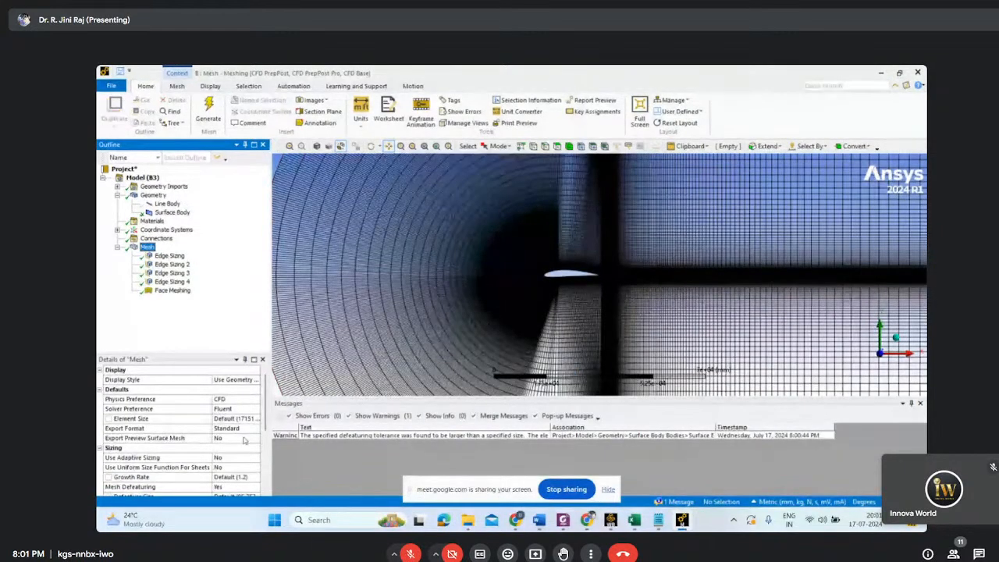
{"action": "scroll", "coordinate": [244, 440], "scroll_direction": "down", "scroll_amount": 1}
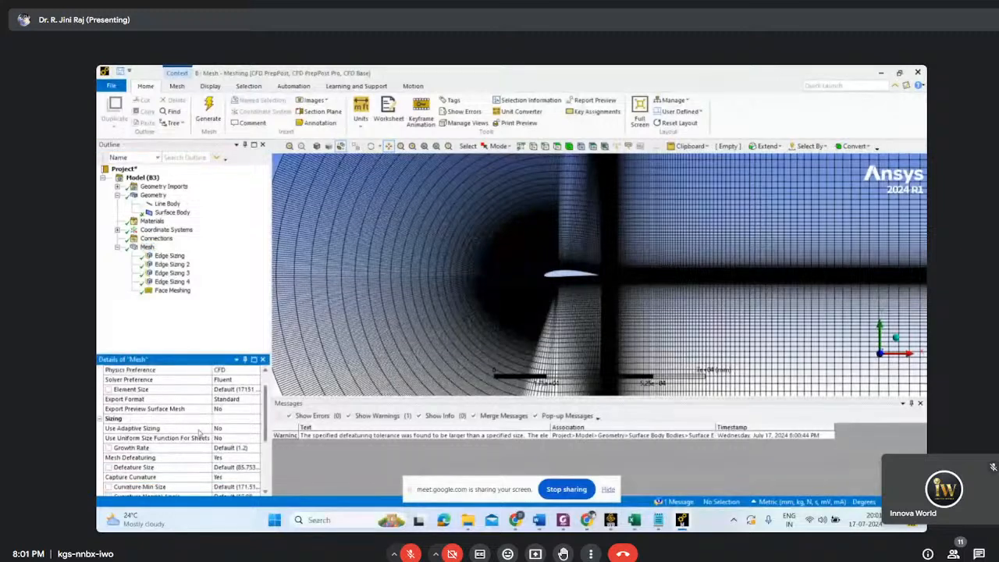
{"action": "left_click", "coordinate": [238, 467]}
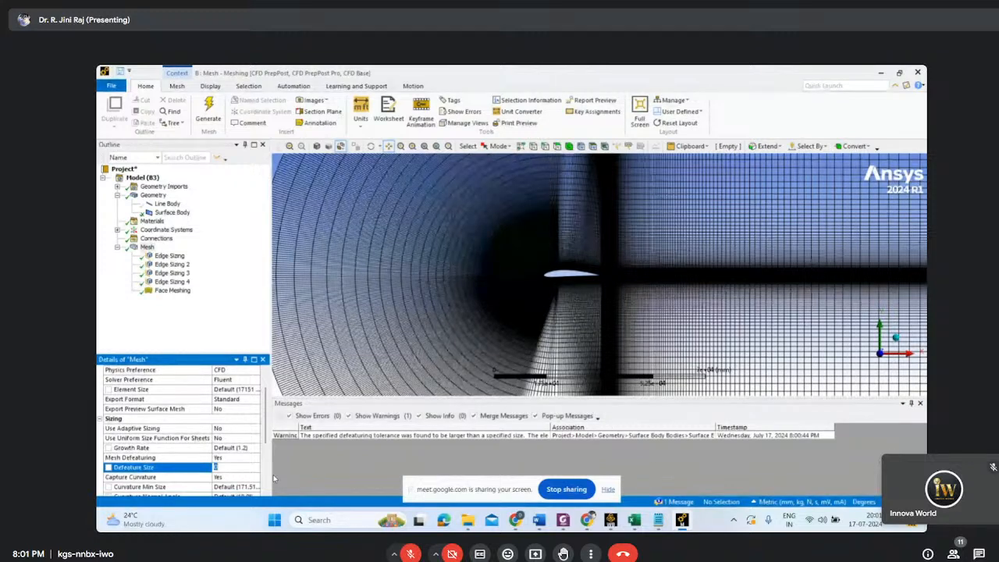
{"action": "left_click", "coordinate": [209, 109]}
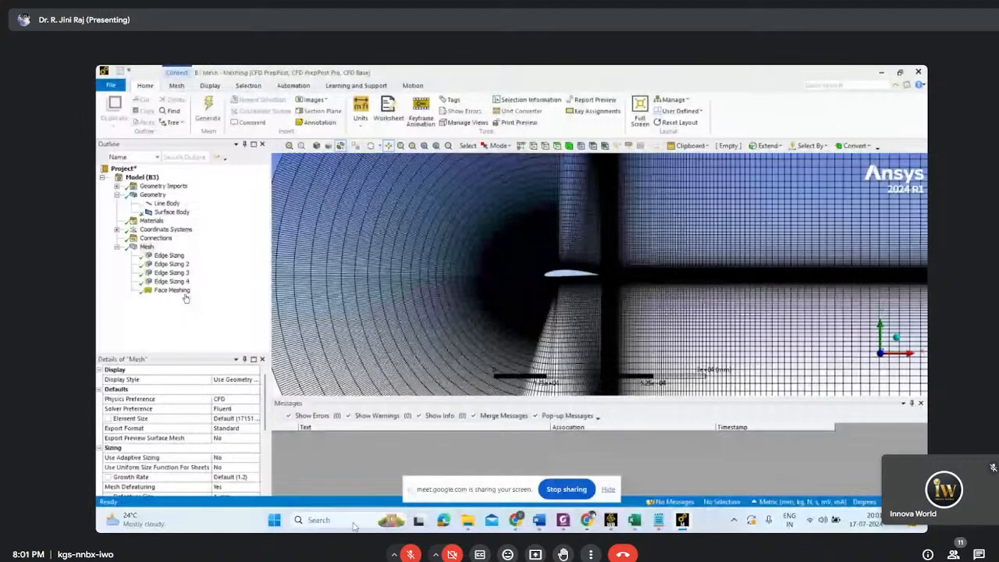
Examine the regenerated mesh near the airfoil's trailing edge, lower surface and leading edge
{"action": "scroll", "coordinate": [571, 239], "scroll_direction": "up", "scroll_amount": 5}
{"action": "left_click", "coordinate": [389, 147]}
{"action": "left_click_drag", "start_coordinate": [453, 329], "coordinate": [459, 331]}
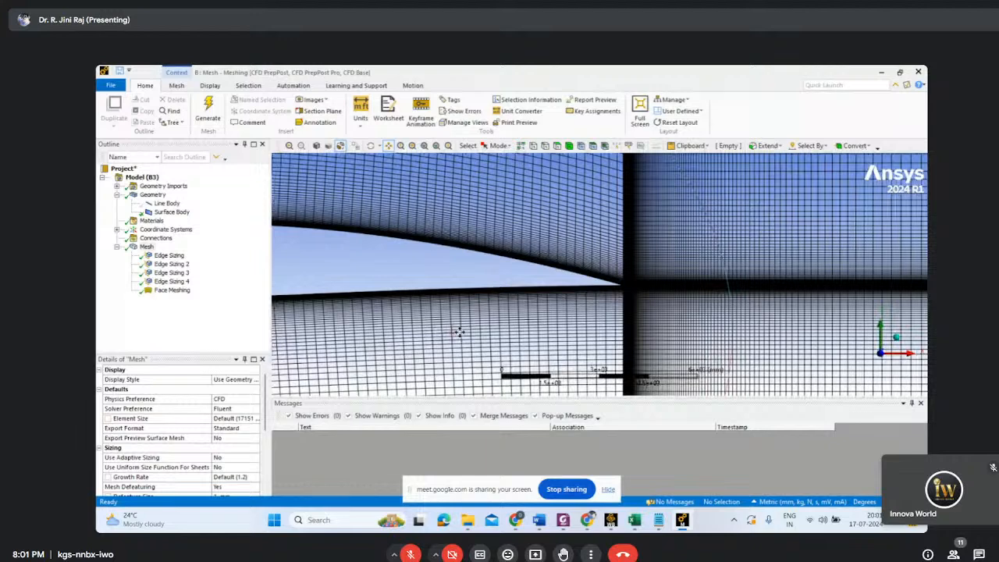
{"action": "scroll", "coordinate": [337, 270], "scroll_direction": "up", "scroll_amount": 3}
{"action": "left_click_drag", "start_coordinate": [337, 270], "coordinate": [386, 307]}
{"action": "left_click_drag", "start_coordinate": [486, 281], "coordinate": [544, 324]}
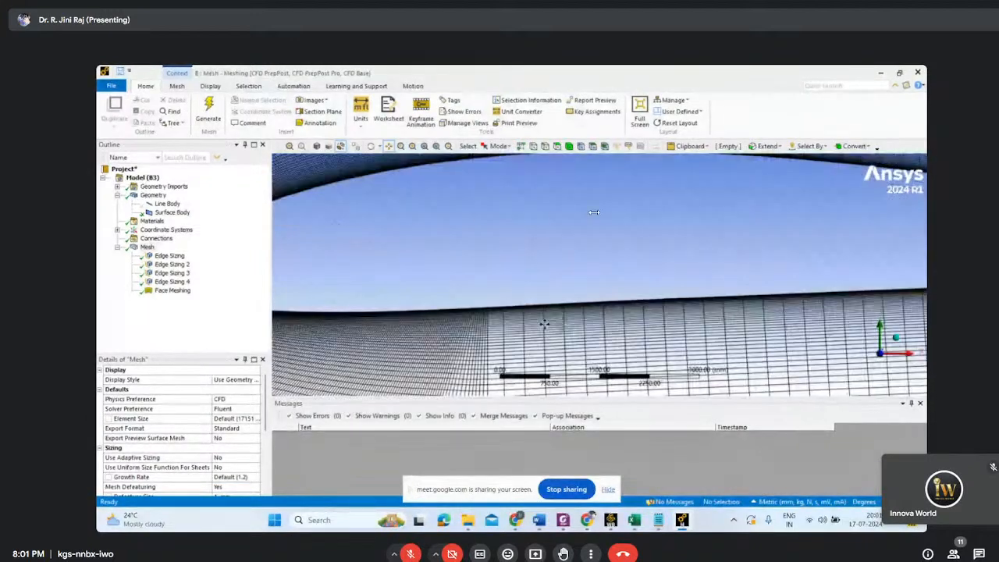
{"action": "scroll", "coordinate": [777, 197], "scroll_direction": "down", "scroll_amount": 3}
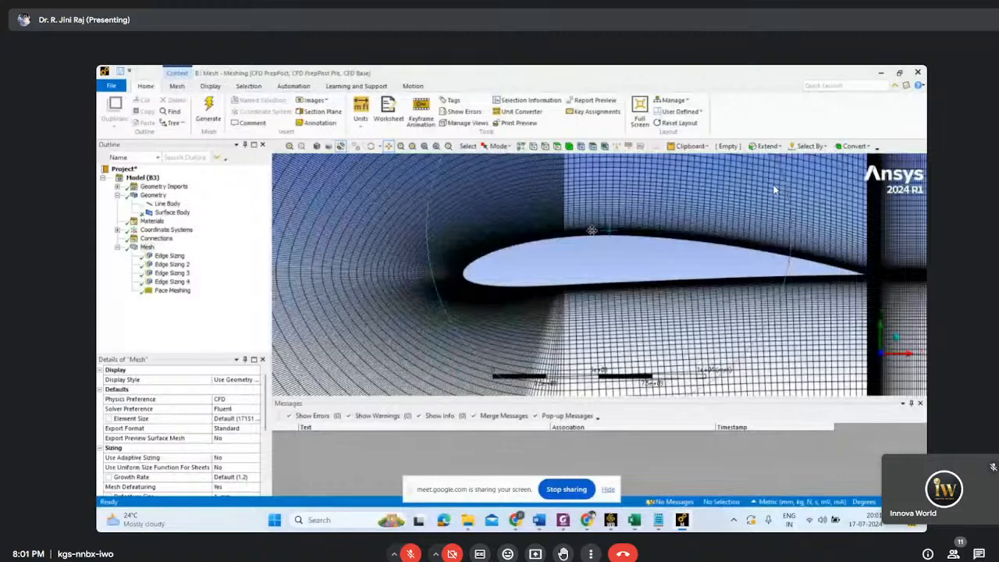
{"action": "scroll", "coordinate": [467, 227], "scroll_direction": "down", "scroll_amount": 8}
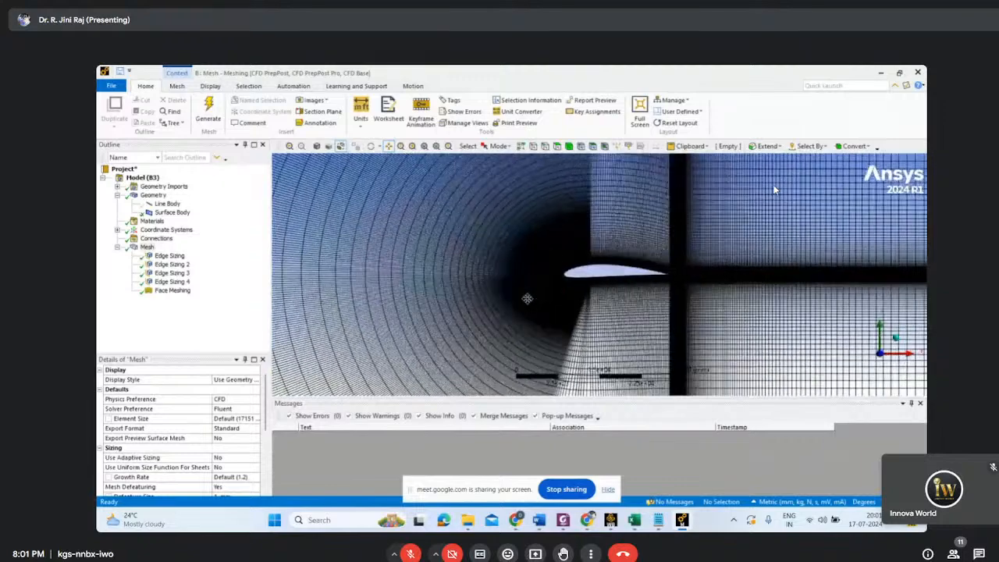
{"action": "scroll", "coordinate": [527, 299], "scroll_direction": "up", "scroll_amount": 8}
{"action": "left_click_drag", "start_coordinate": [651, 318], "coordinate": [460, 286]}
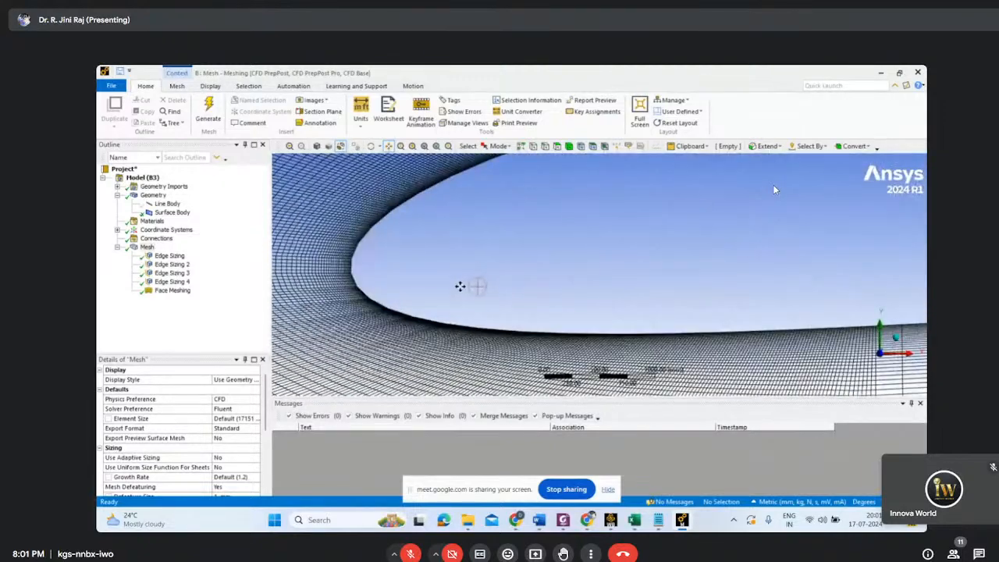
{"action": "scroll", "coordinate": [461, 290], "scroll_direction": "down", "scroll_amount": 3}
Set the number of divisions of Edge Sizing 4 to 100 and regenerate the mesh
{"action": "left_click", "coordinate": [172, 282]}
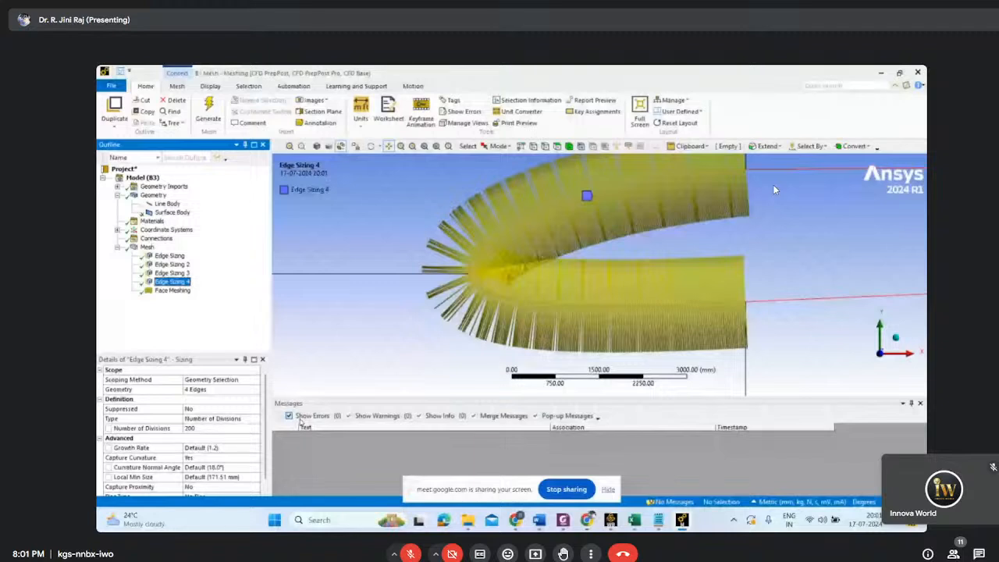
{"action": "left_click", "coordinate": [201, 429]}
{"action": "type", "text": "100"}
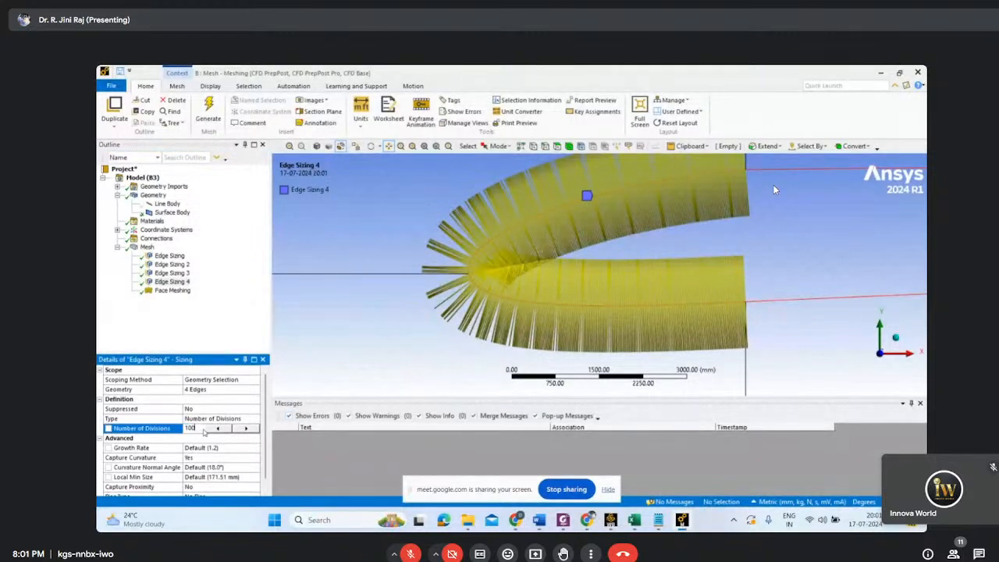
{"action": "left_click", "coordinate": [102, 258]}
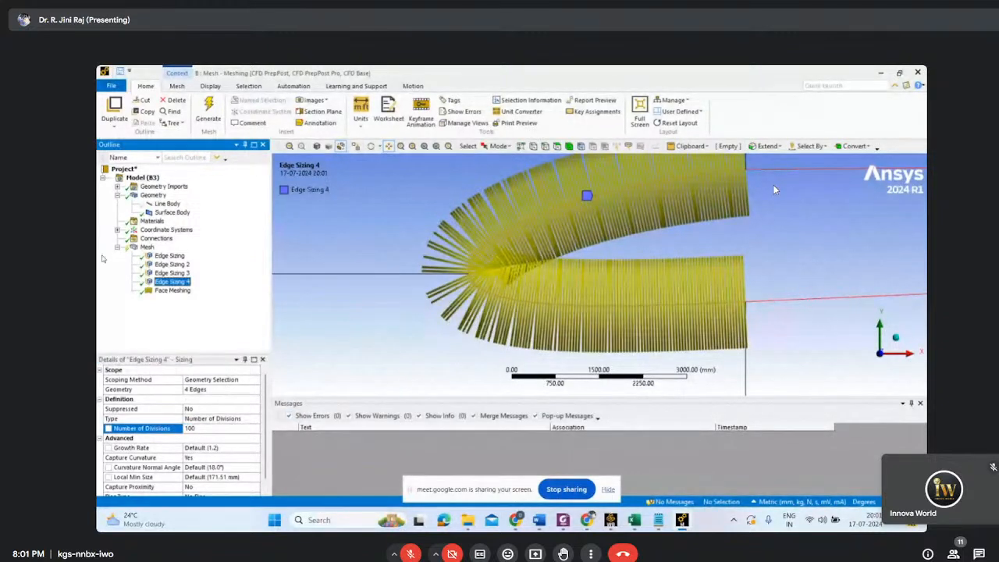
{"action": "left_click", "coordinate": [208, 107]}
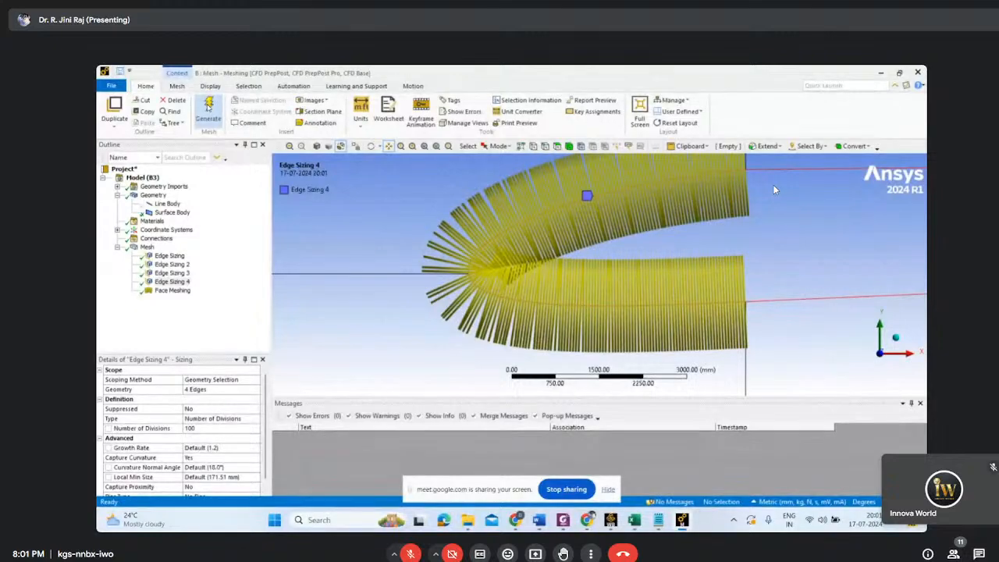
Examine the regenerated mesh around the airfoil and the edges scoped by Edge Sizing 4 and Edge Sizing 3
{"action": "left_click", "coordinate": [147, 247]}
{"action": "scroll", "coordinate": [697, 284], "scroll_direction": "up", "scroll_amount": 3}
{"action": "scroll", "coordinate": [697, 286], "scroll_direction": "down", "scroll_amount": 3}
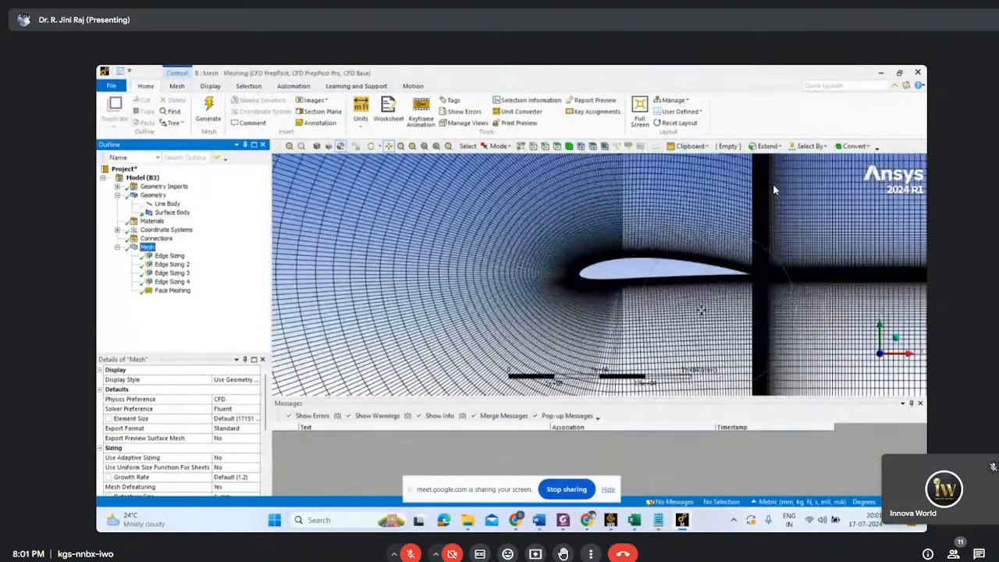
{"action": "scroll", "coordinate": [639, 242], "scroll_direction": "down", "scroll_amount": 2}
{"action": "scroll", "coordinate": [639, 243], "scroll_direction": "down", "scroll_amount": 2}
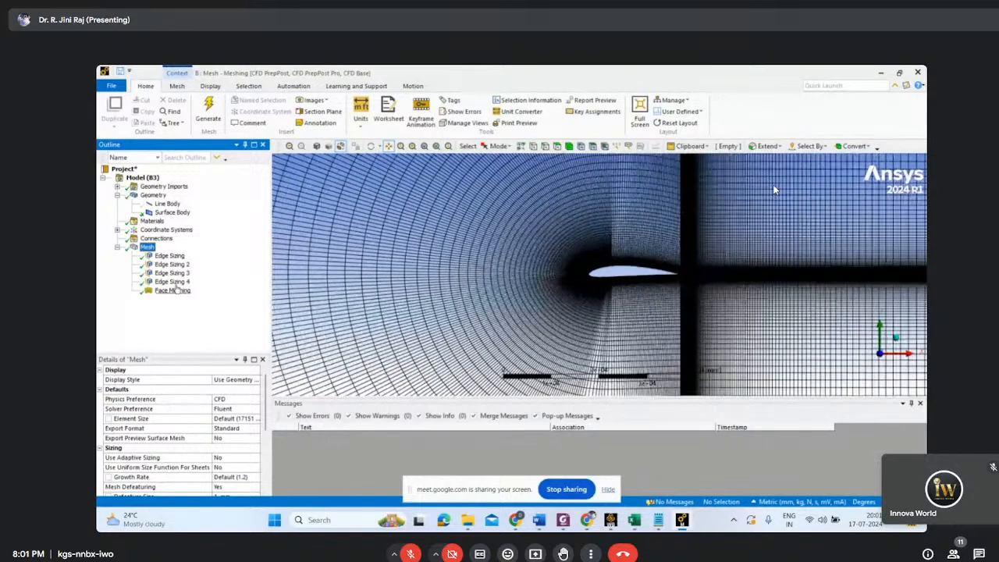
{"action": "left_click", "coordinate": [171, 281]}
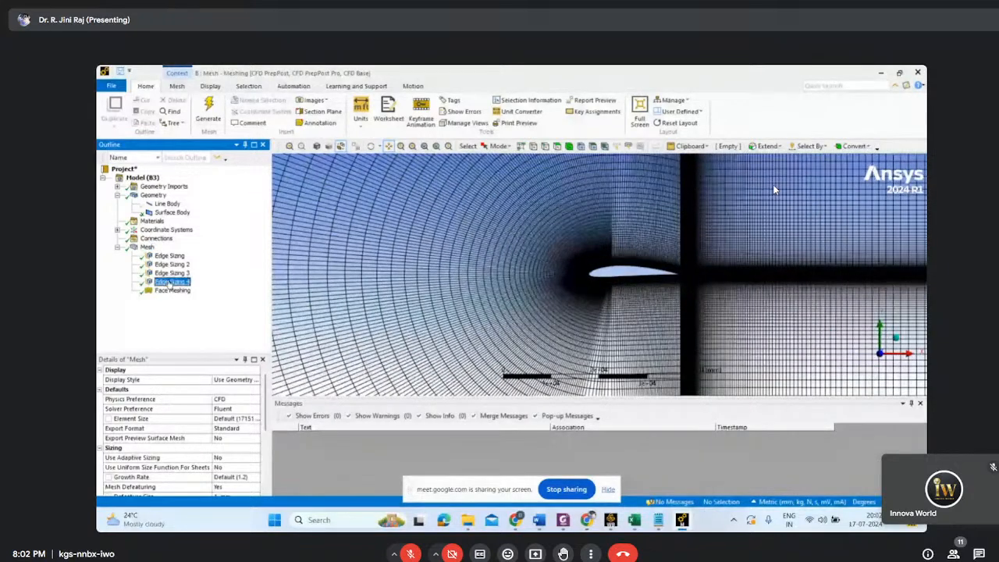
{"action": "left_click", "coordinate": [160, 274]}
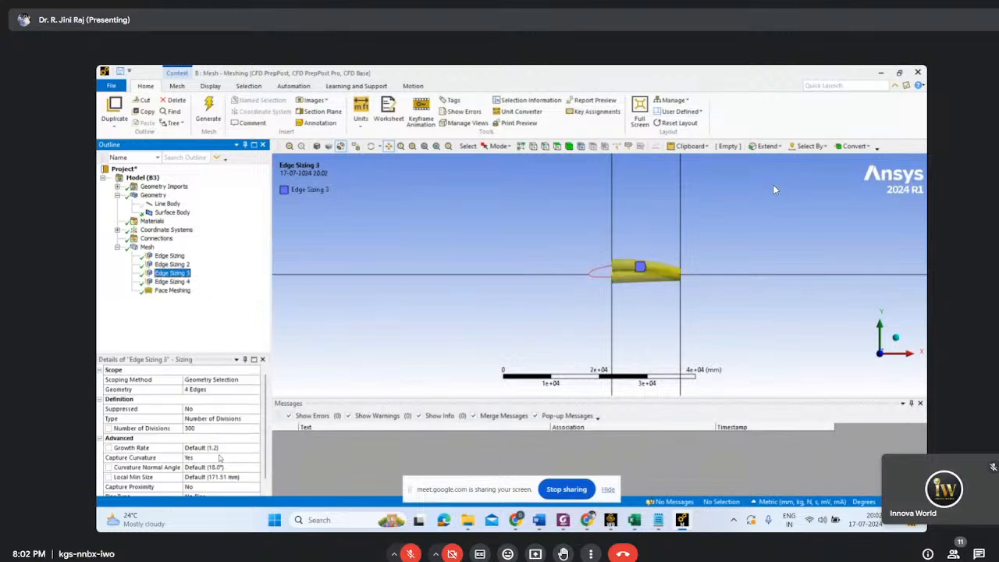
{"action": "scroll", "coordinate": [644, 341], "scroll_direction": "down", "scroll_amount": 5}
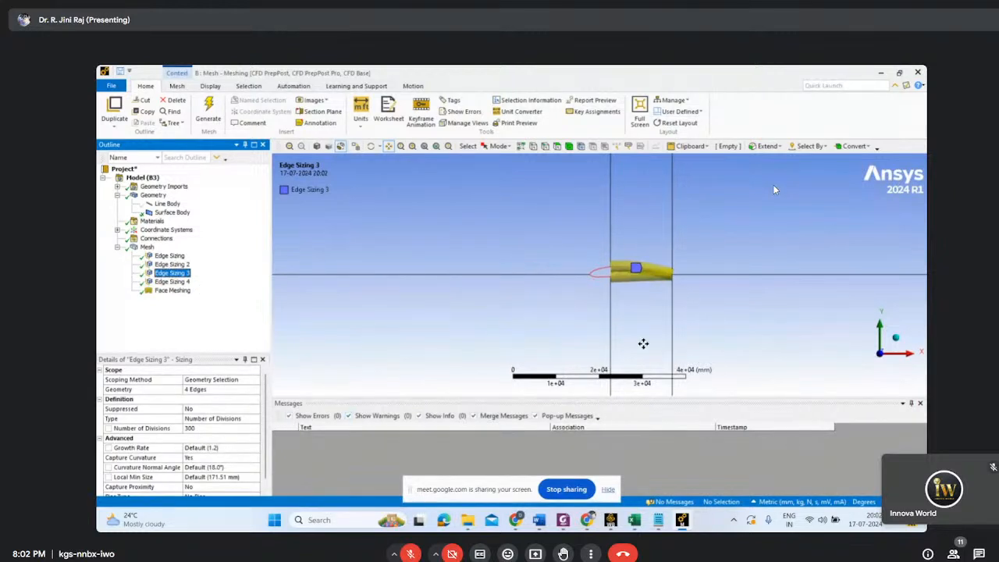
{"action": "scroll", "coordinate": [568, 292], "scroll_direction": "down", "scroll_amount": 5}
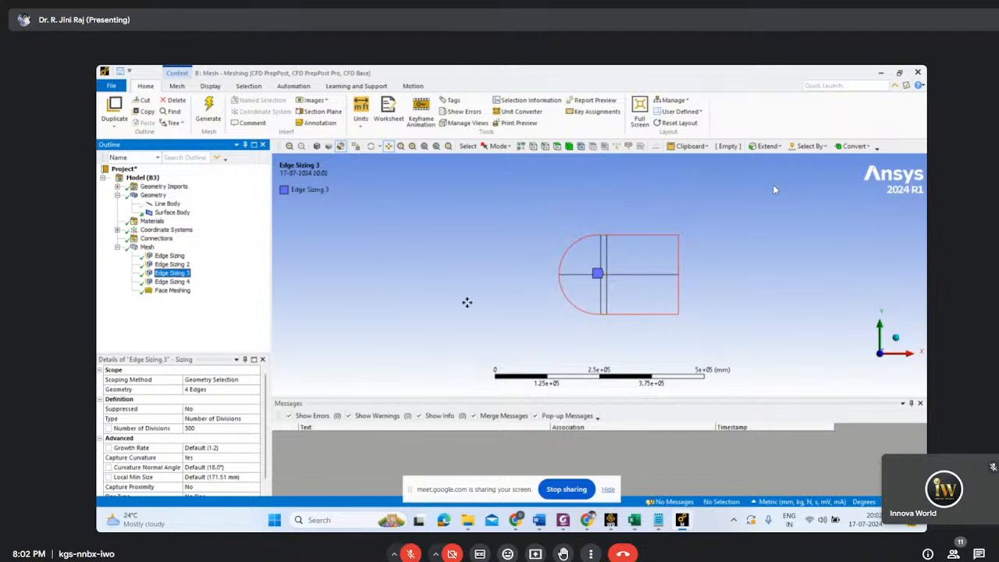
Create a named selection "inlet" from the two curved edges at the front of the C-shaped domain
{"action": "left_click", "coordinate": [138, 247]}
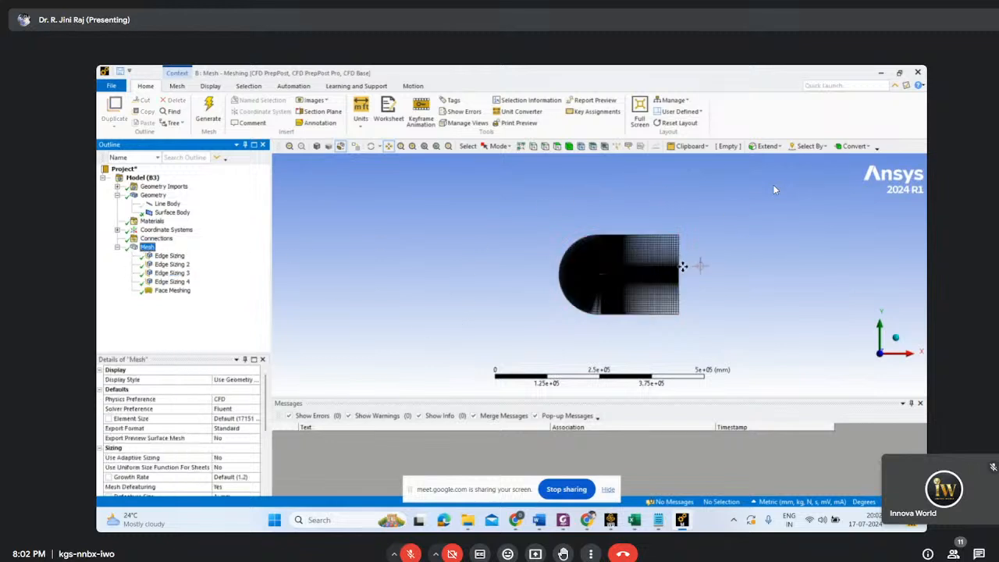
{"action": "left_click", "coordinate": [545, 146]}
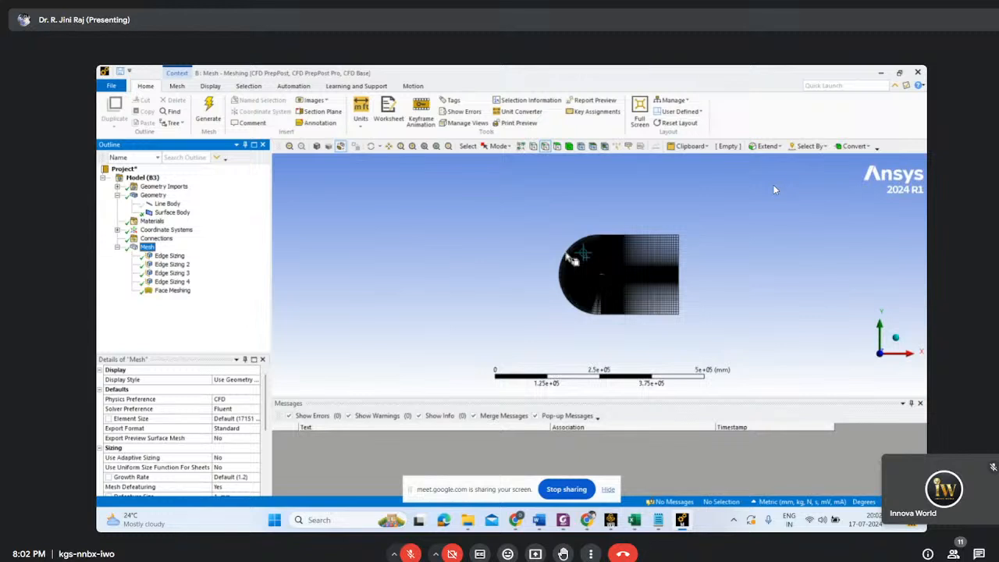
{"action": "left_click", "coordinate": [568, 256]}
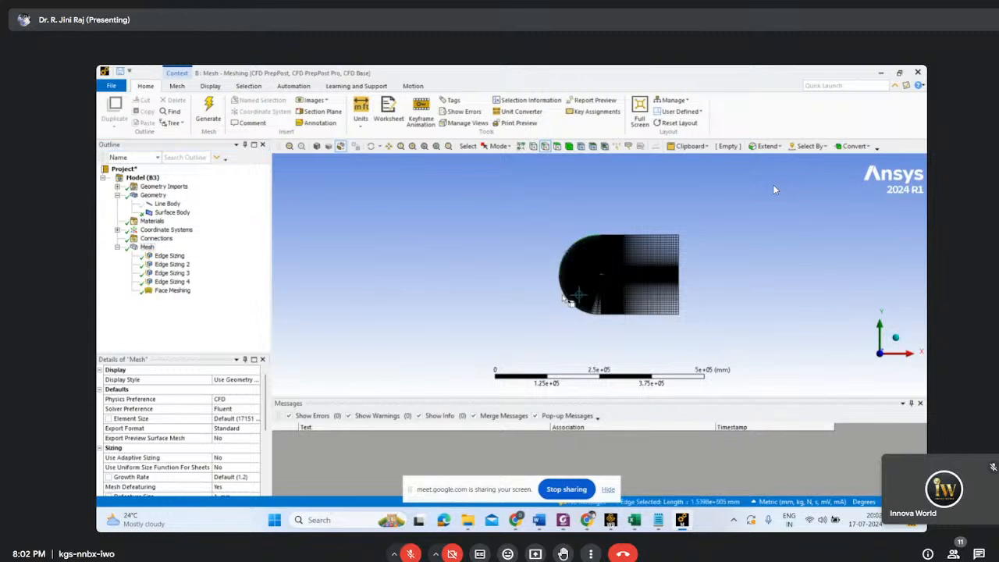
{"action": "left_click", "coordinate": [571, 298], "text": "ctrl"}
{"action": "right_click", "coordinate": [569, 297]}
{"action": "left_click", "coordinate": [614, 359]}
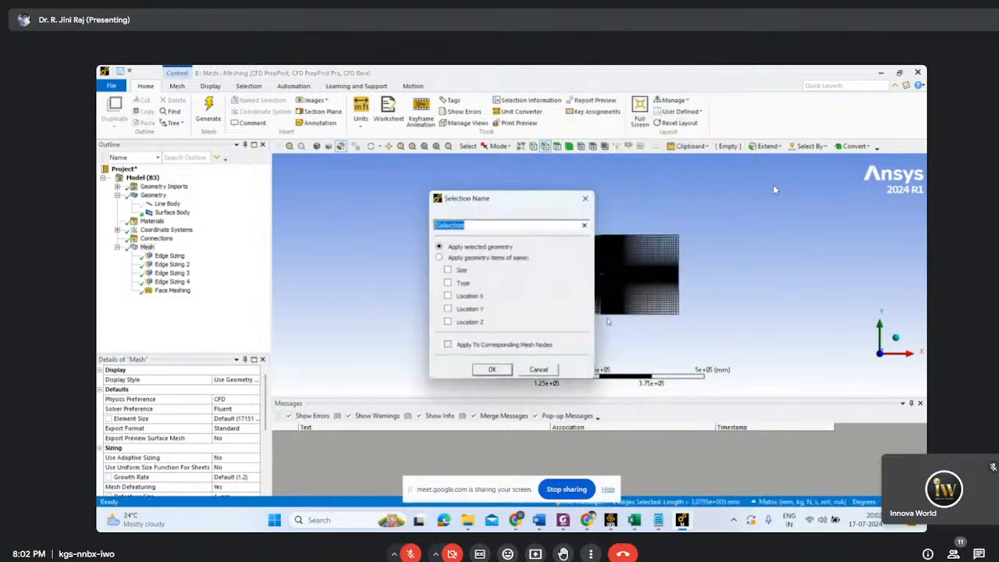
{"action": "type", "text": "in"}
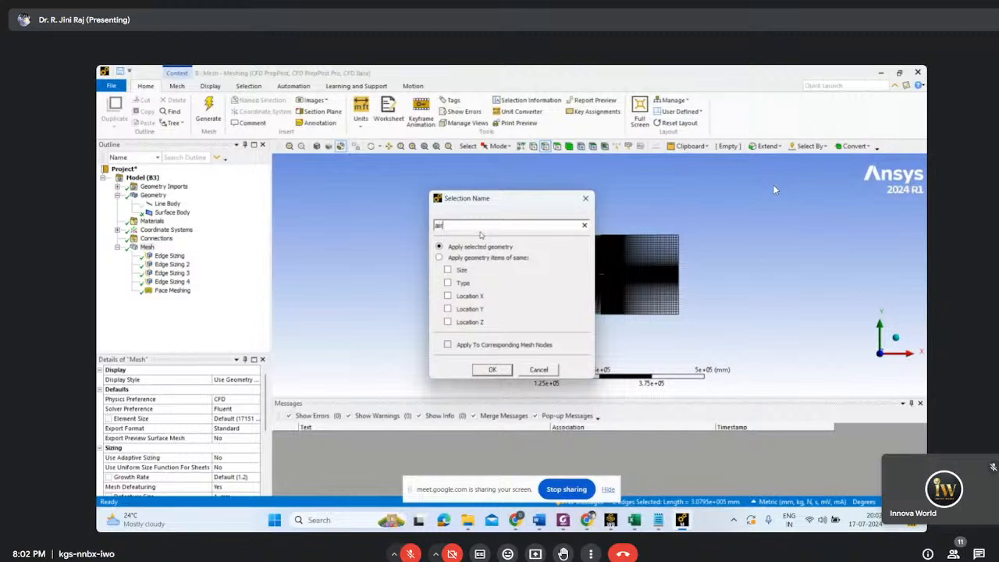
{"action": "type", "text": "let"}
{"action": "key", "text": "Return"}
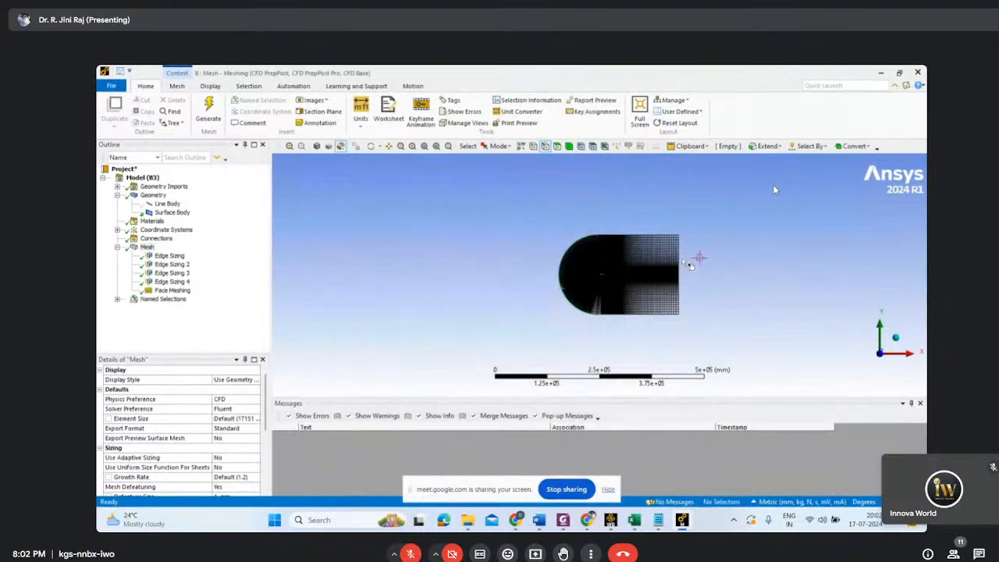
Create a named selection "outlet" from the two vertical edges at the downstream end of the domain
{"action": "left_click", "coordinate": [684, 281]}
{"action": "left_click", "coordinate": [686, 293], "text": "ctrl"}
{"action": "right_click", "coordinate": [685, 294]}
{"action": "left_click", "coordinate": [729, 360]}
{"action": "type", "text": "outlet"}
{"action": "key", "text": "Return"}
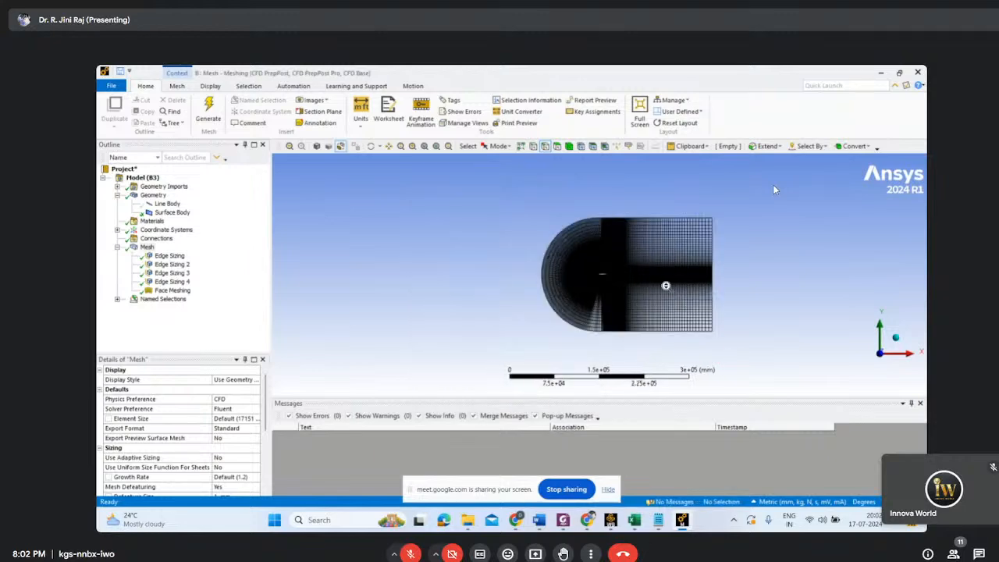
Create a named selection "airfoil" from the four edges of the airfoil profile
{"action": "scroll", "coordinate": [774, 190], "scroll_direction": "up", "scroll_amount": 5}
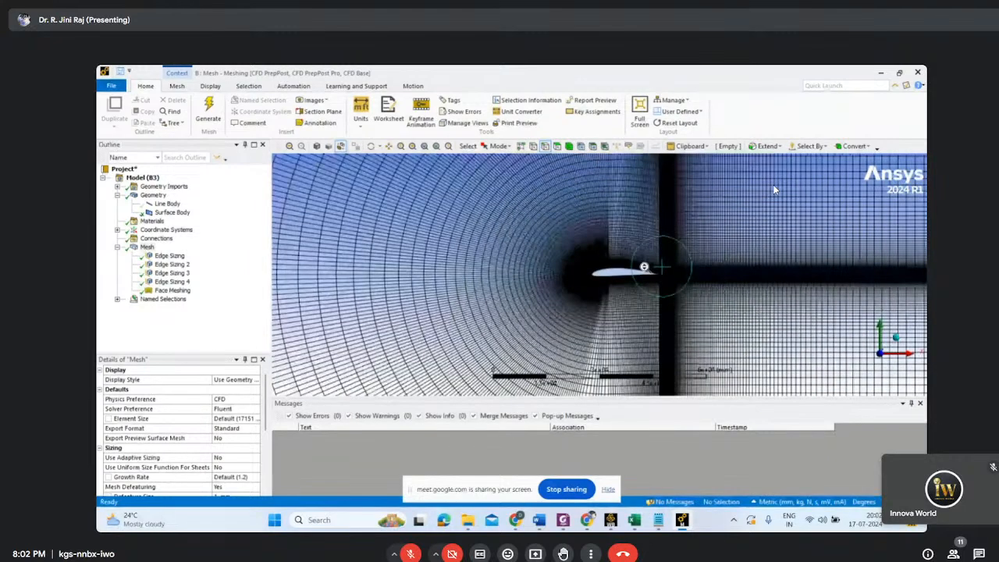
{"action": "scroll", "coordinate": [644, 266], "scroll_direction": "up", "scroll_amount": 5}
{"action": "left_click", "coordinate": [584, 256]}
{"action": "left_click", "coordinate": [584, 286], "text": "ctrl"}
{"action": "left_click", "coordinate": [706, 286], "text": "ctrl"}
{"action": "left_click", "coordinate": [724, 229], "text": "ctrl"}
{"action": "scroll", "coordinate": [749, 251], "scroll_direction": "down", "scroll_amount": 3}
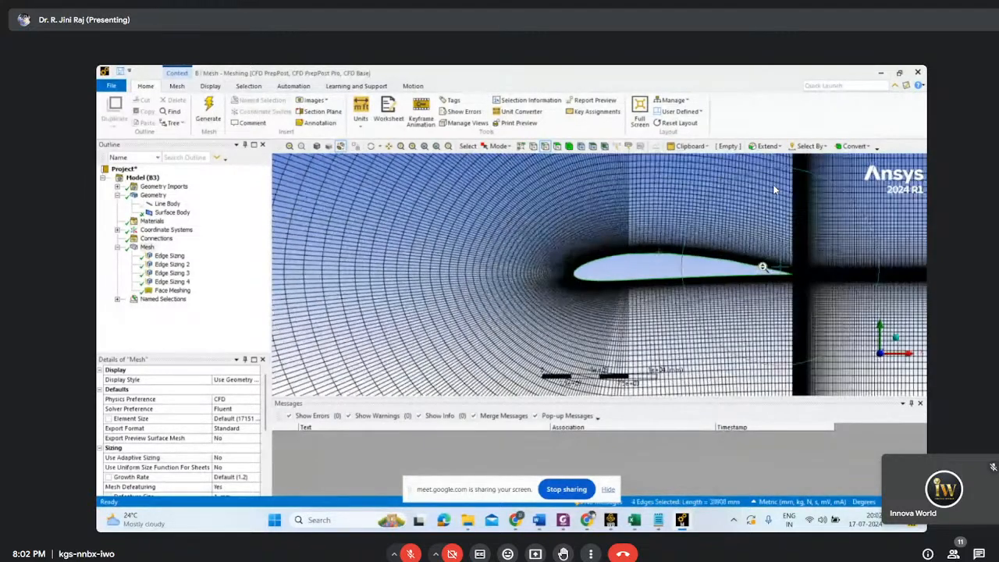
{"action": "right_click", "coordinate": [666, 283]}
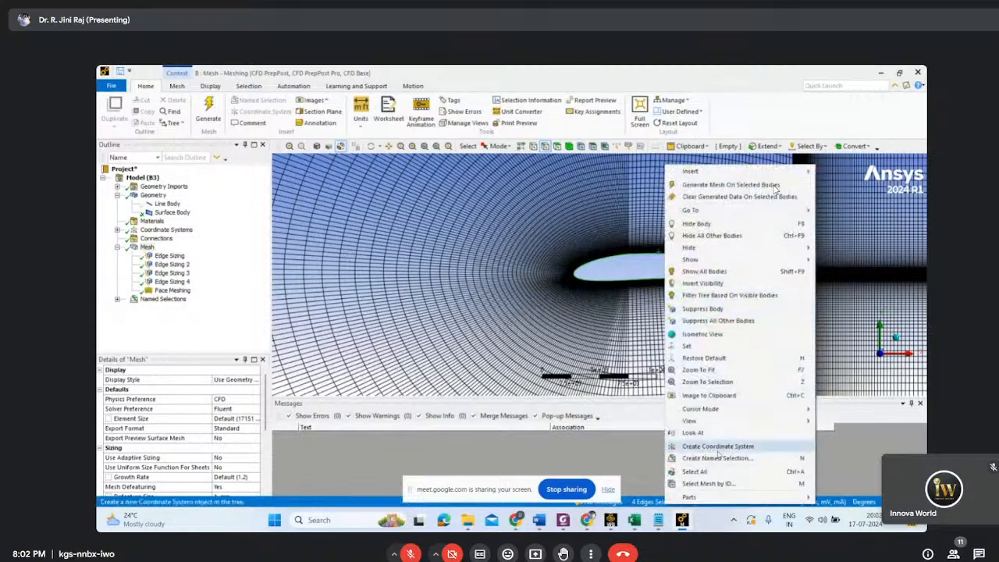
{"action": "left_click", "coordinate": [715, 460]}
{"action": "type", "text": "a"}
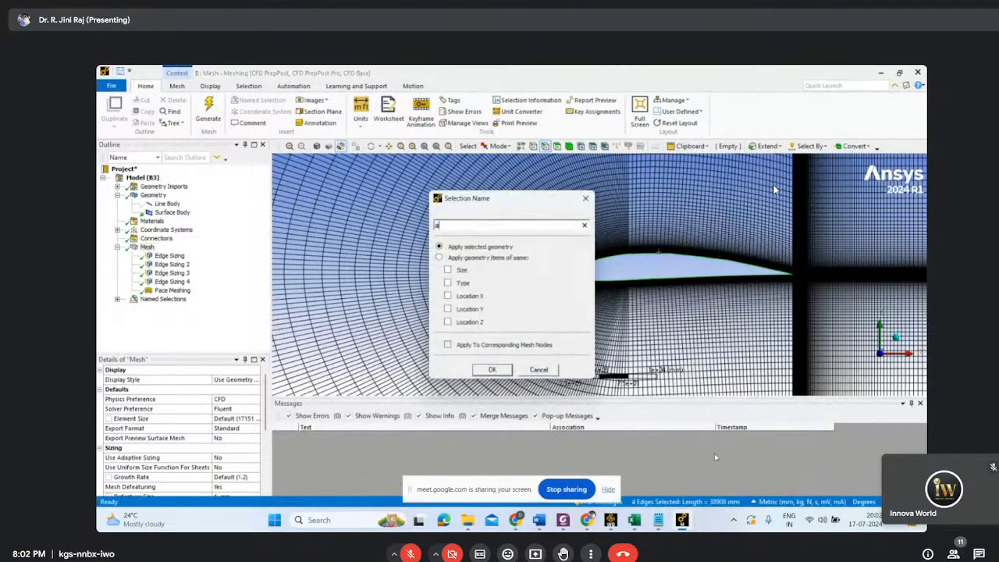
{"action": "type", "text": "irfoil"}
{"action": "key", "text": "Return"}
Create a named selection "wall" from the four straight outer edges above and below the airfoil, and review the named selections
{"action": "scroll", "coordinate": [617, 234], "scroll_direction": "down", "scroll_amount": 3}
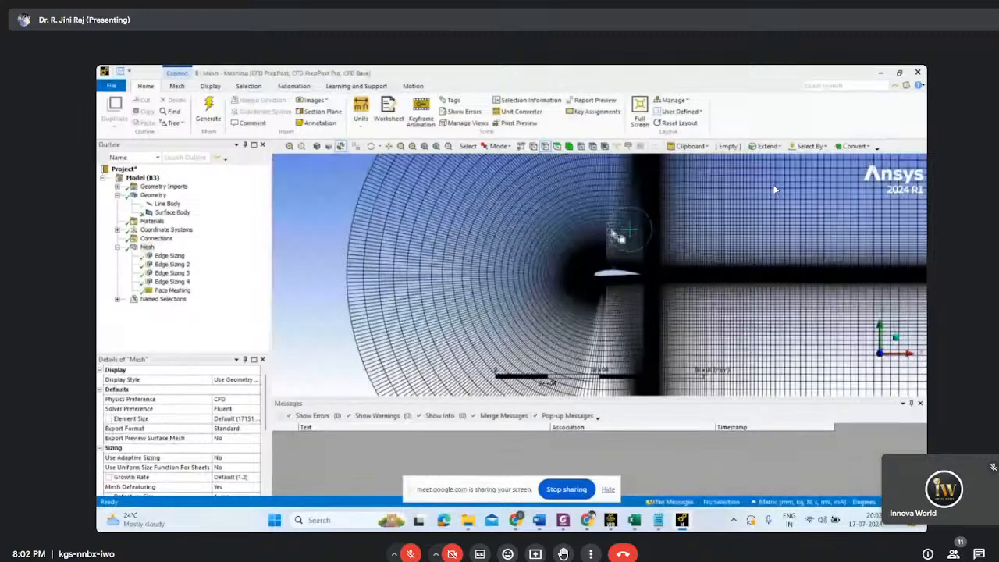
{"action": "scroll", "coordinate": [617, 237], "scroll_direction": "down", "scroll_amount": 3}
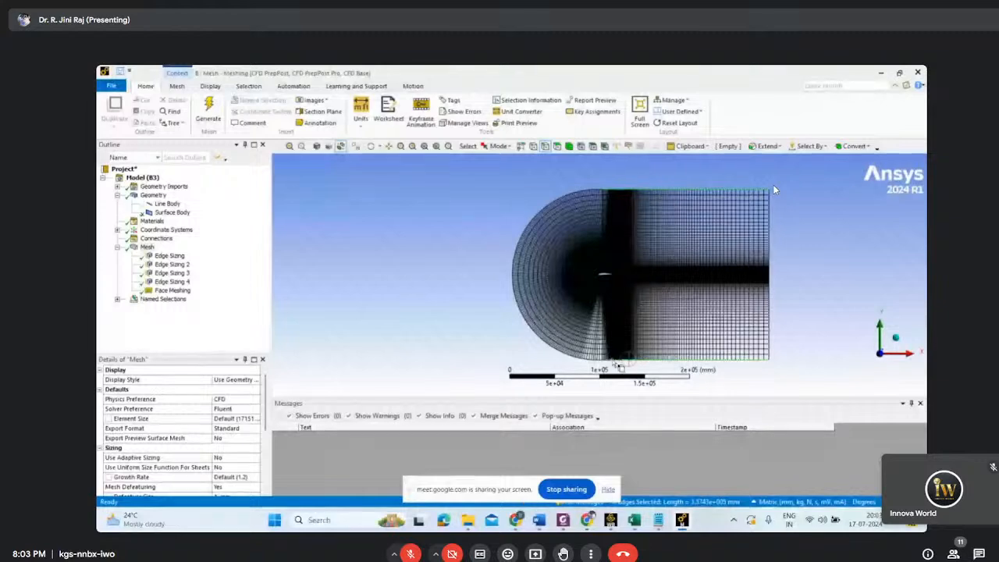
{"action": "left_click", "coordinate": [617, 359], "text": "ctrl"}
{"action": "right_click", "coordinate": [774, 190]}
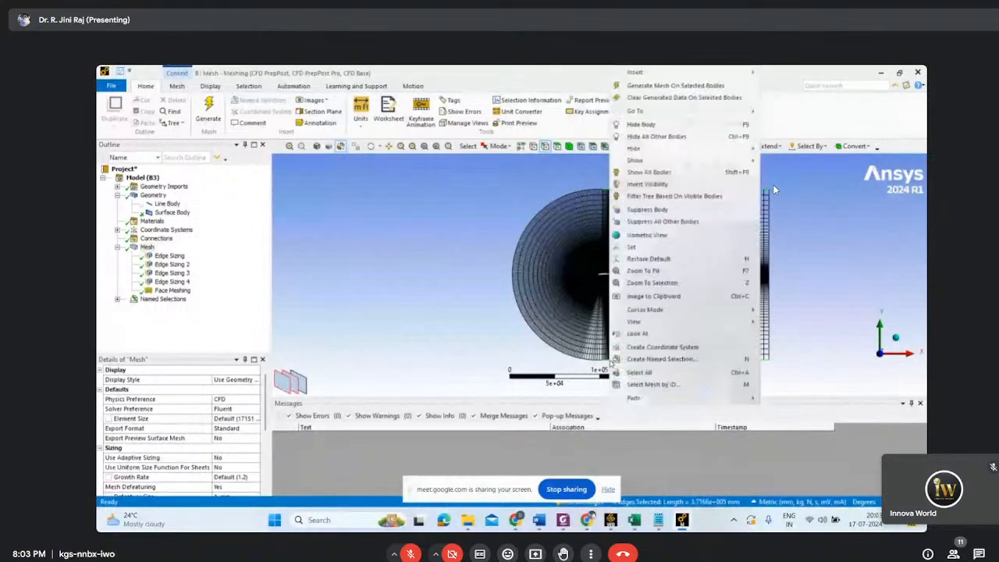
{"action": "left_click", "coordinate": [661, 358]}
{"action": "type", "text": "Wall"}
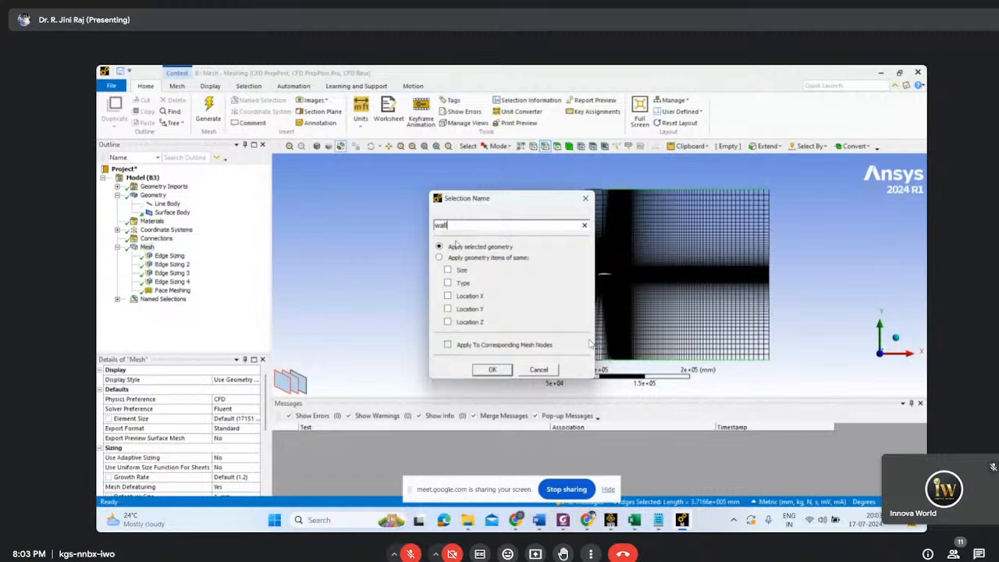
{"action": "key", "text": "Return"}
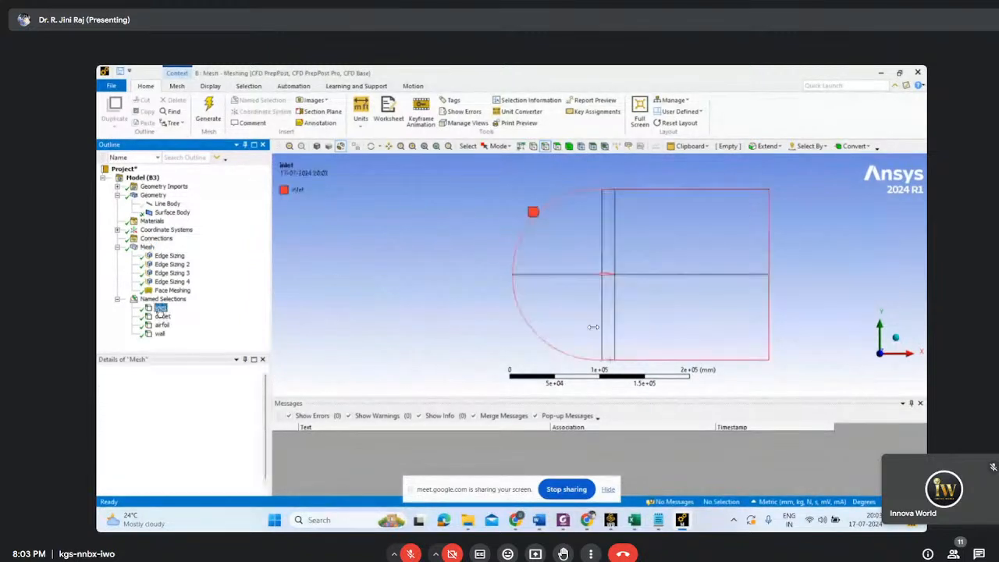
{"action": "left_click", "coordinate": [161, 316]}
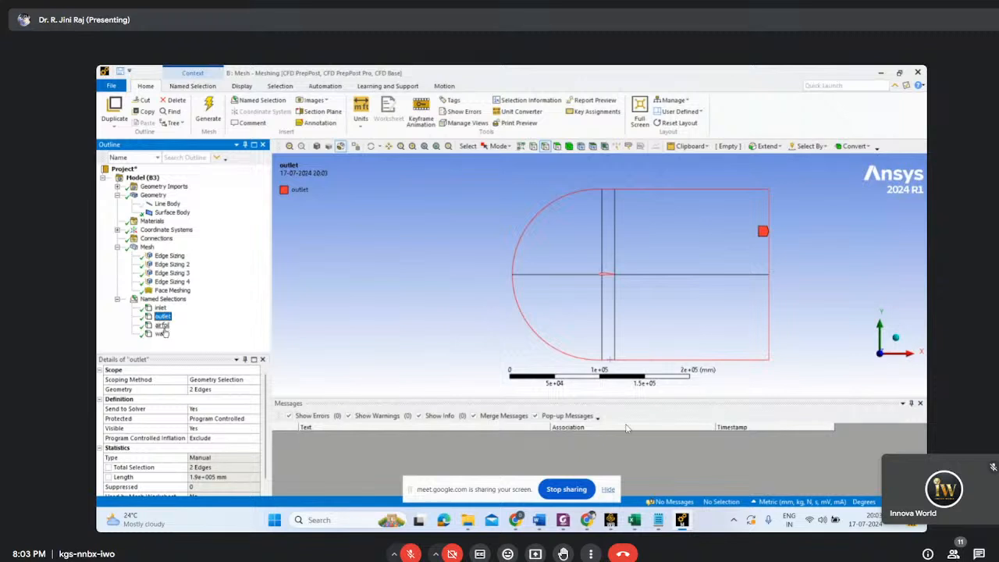
{"action": "left_click", "coordinate": [161, 324]}
{"action": "left_click", "coordinate": [160, 334]}
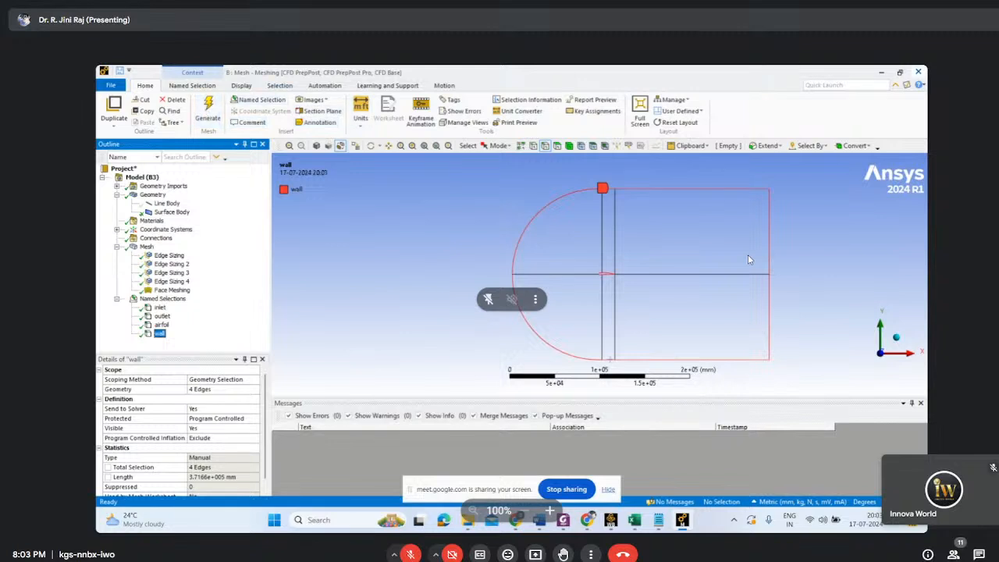
Close Meshing, keep the Workbench project open, and add a Fluent system linked to the existing Mesh cell
{"action": "left_click", "coordinate": [918, 72]}
{"action": "left_click", "coordinate": [916, 71]}
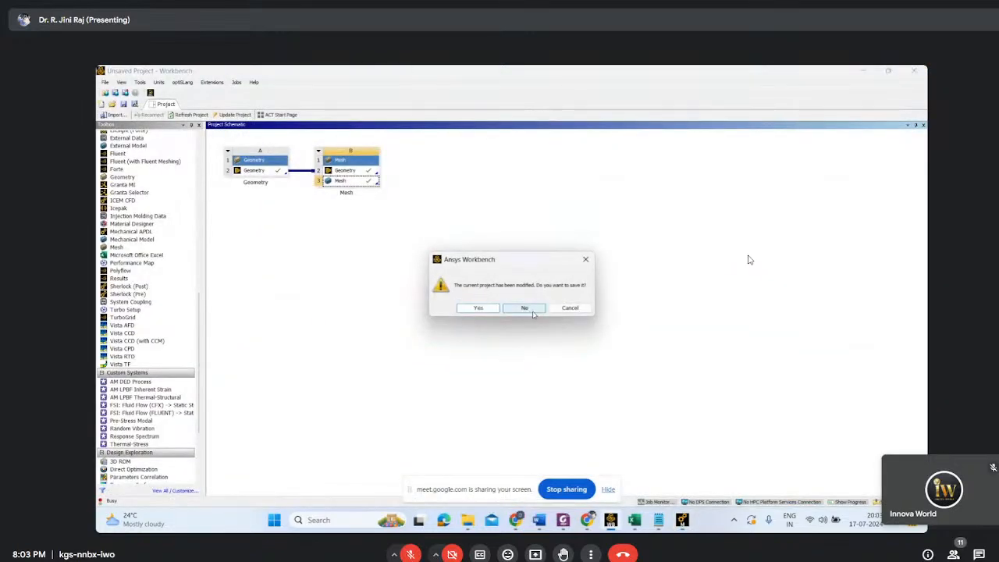
{"action": "left_click", "coordinate": [567, 309]}
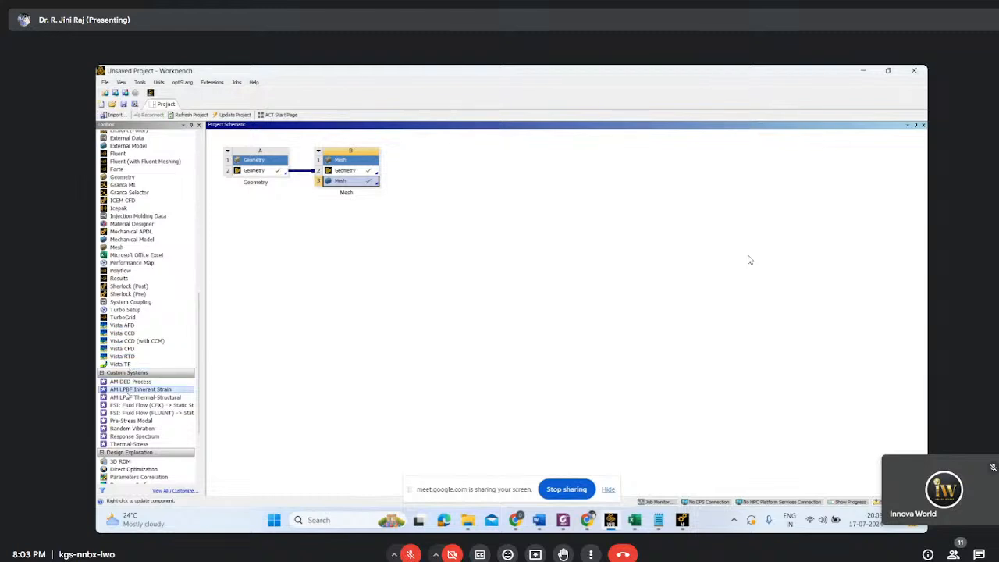
{"action": "scroll", "coordinate": [139, 370], "scroll_direction": "down", "scroll_amount": 3}
{"action": "scroll", "coordinate": [133, 374], "scroll_direction": "up", "scroll_amount": 4}
{"action": "scroll", "coordinate": [133, 373], "scroll_direction": "up", "scroll_amount": 4}
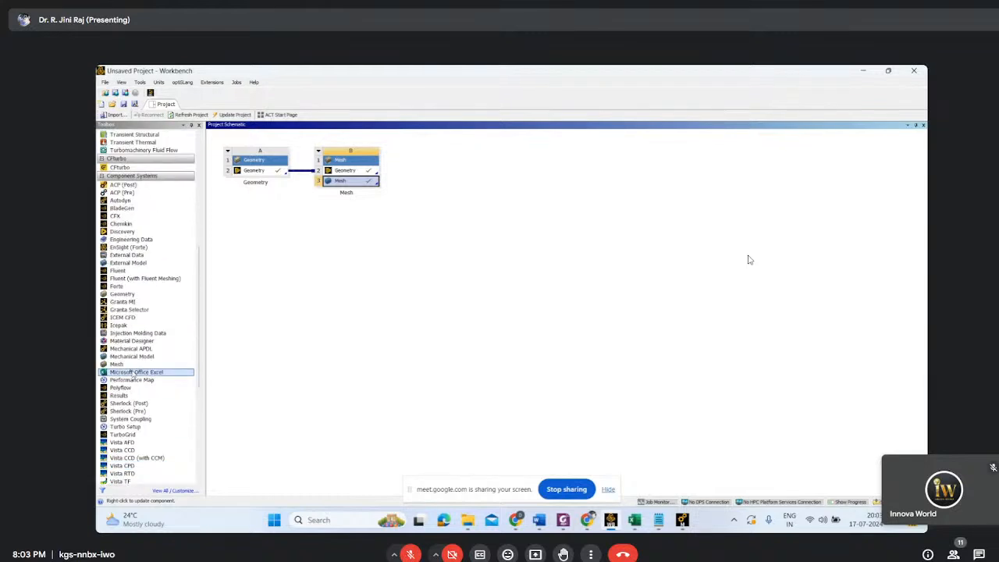
{"action": "left_click_drag", "start_coordinate": [118, 270], "coordinate": [348, 183]}
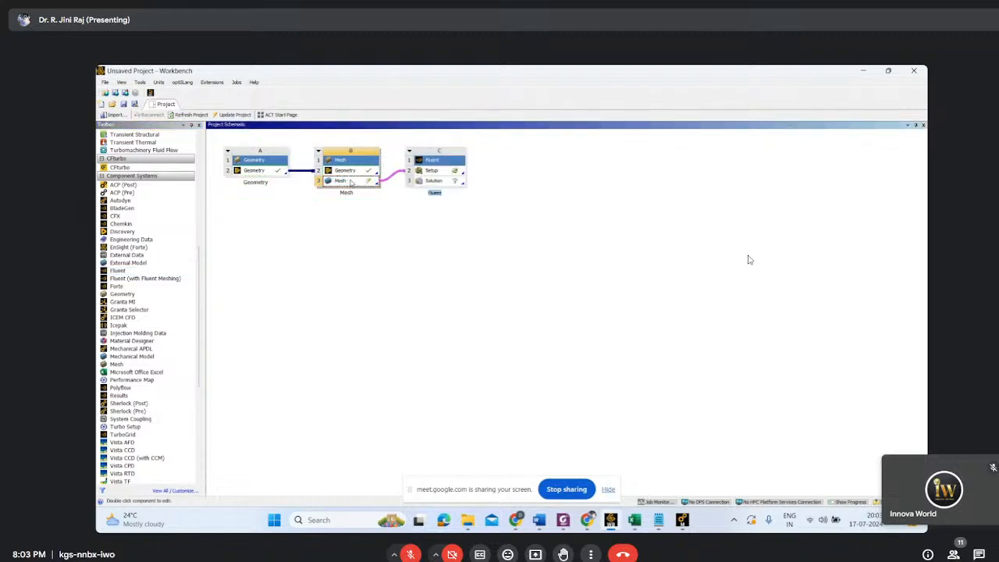
Update the Mesh cell and open the Setup of the linked Fluent system
{"action": "right_click", "coordinate": [349, 182]}
{"action": "left_click", "coordinate": [374, 228]}
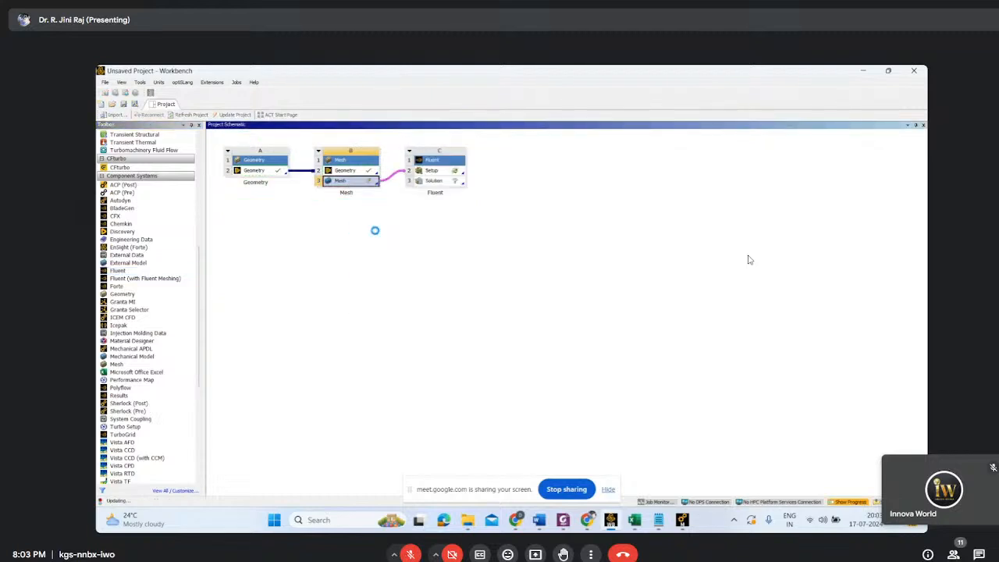
{"action": "double_click", "coordinate": [431, 170]}
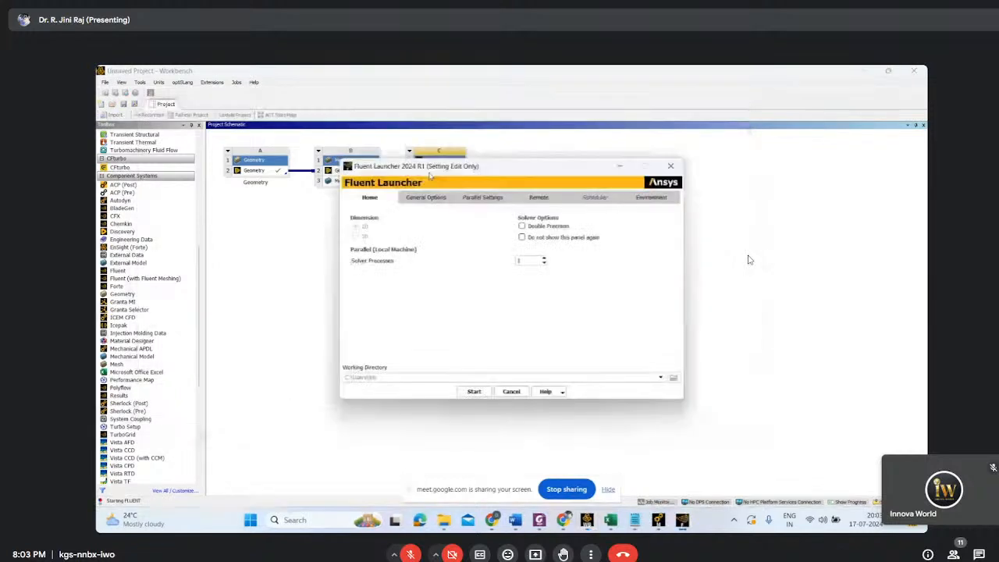
Enable double precision, set the solver processes to 4 and start Fluent
{"action": "left_click", "coordinate": [544, 259]}
{"action": "left_click", "coordinate": [544, 258]}
{"action": "left_click", "coordinate": [544, 258]}
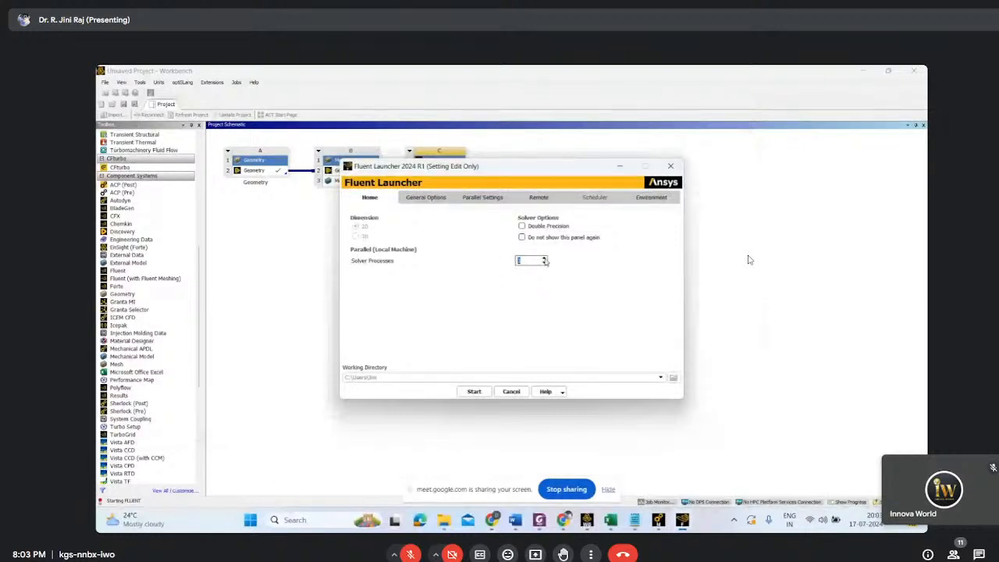
{"action": "left_click", "coordinate": [522, 226]}
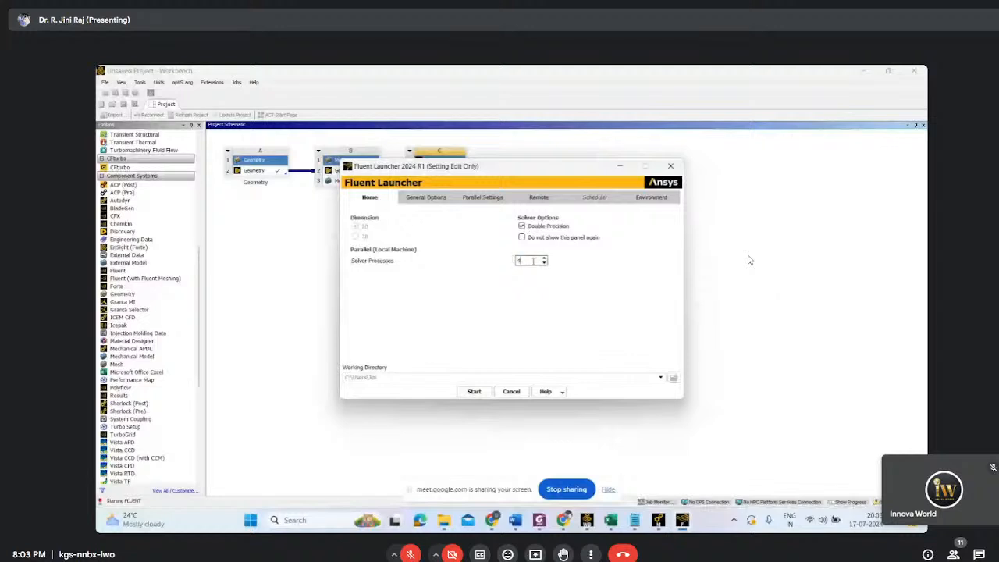
{"action": "left_click", "coordinate": [475, 392]}
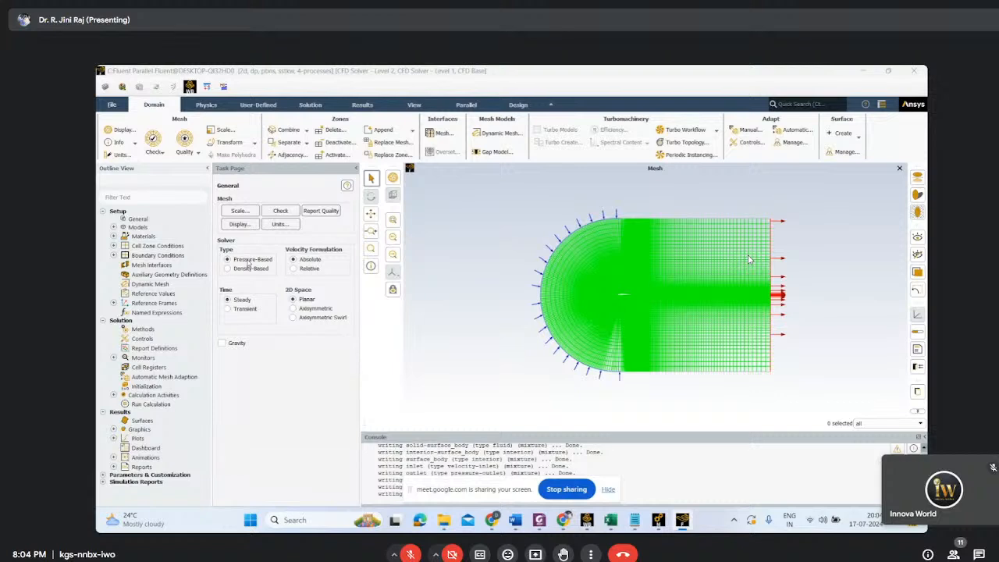
Enable the energy equation in the physics models
{"action": "left_click", "coordinate": [114, 226]}
{"action": "double_click", "coordinate": [157, 245]}
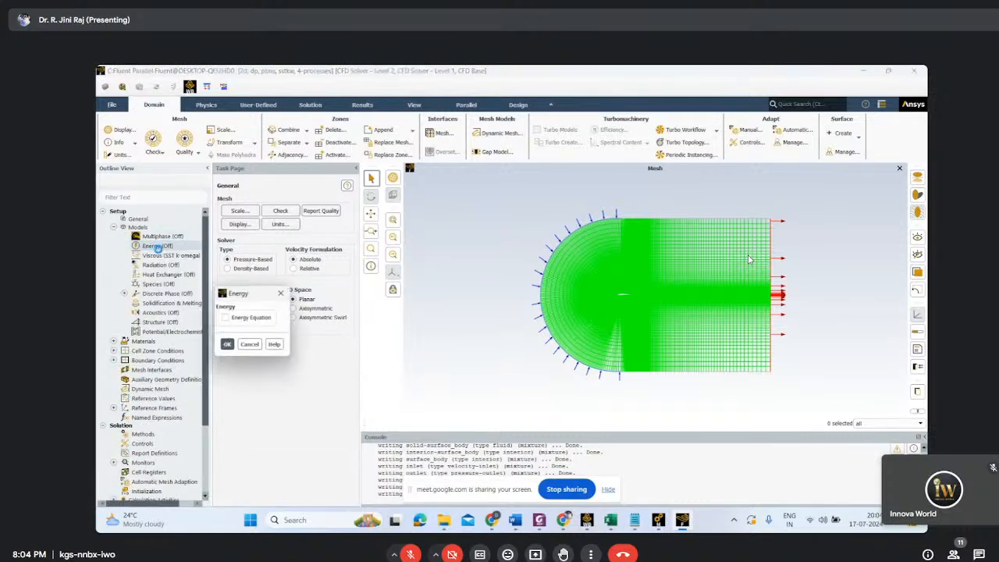
{"action": "left_click", "coordinate": [225, 318]}
{"action": "left_click", "coordinate": [227, 344]}
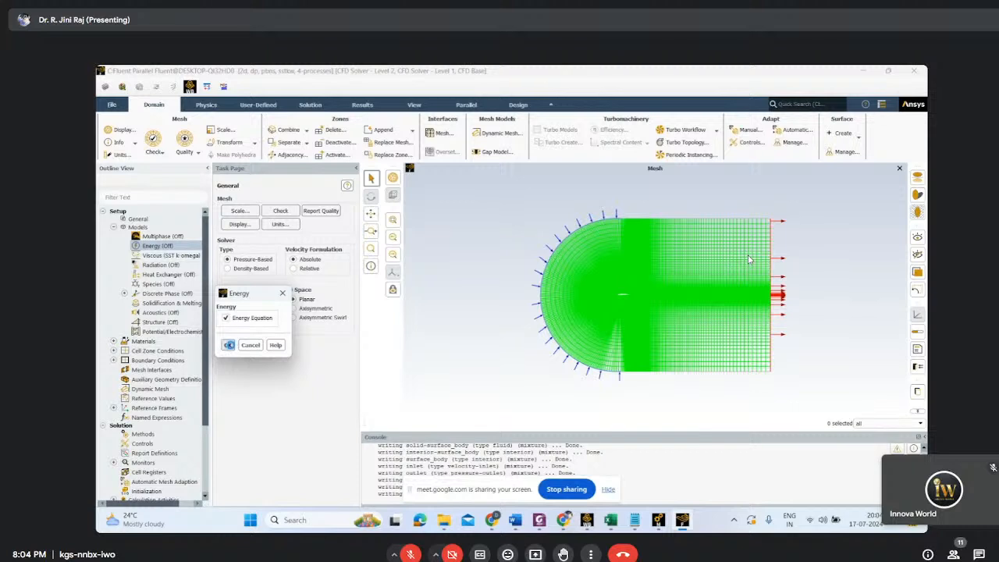
Set the viscous model to Spalart-Allmaras
{"action": "double_click", "coordinate": [177, 258]}
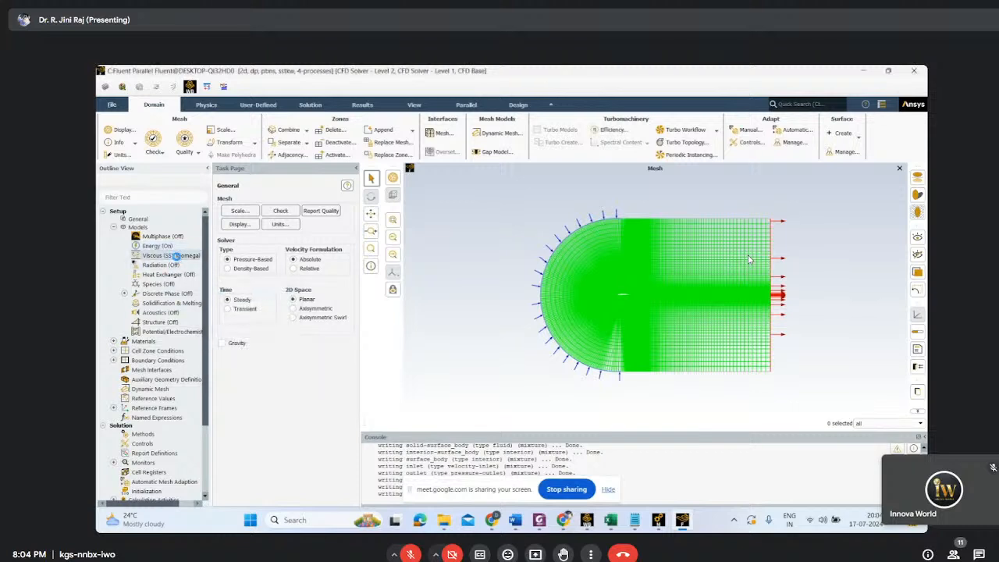
{"action": "left_click", "coordinate": [405, 168]}
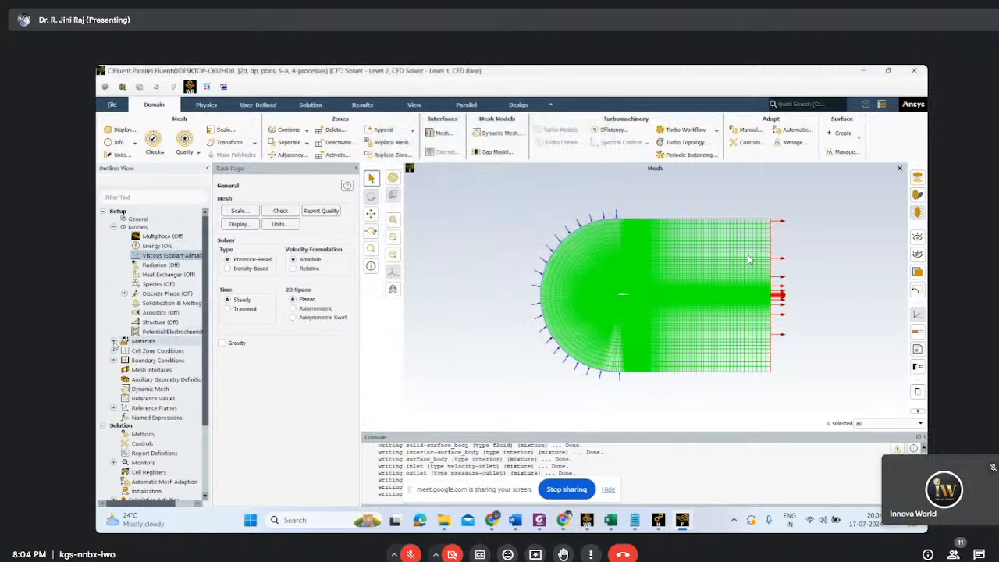
Open the fluid material air for editing and set its density to ideal-gas
{"action": "left_click", "coordinate": [114, 341]}
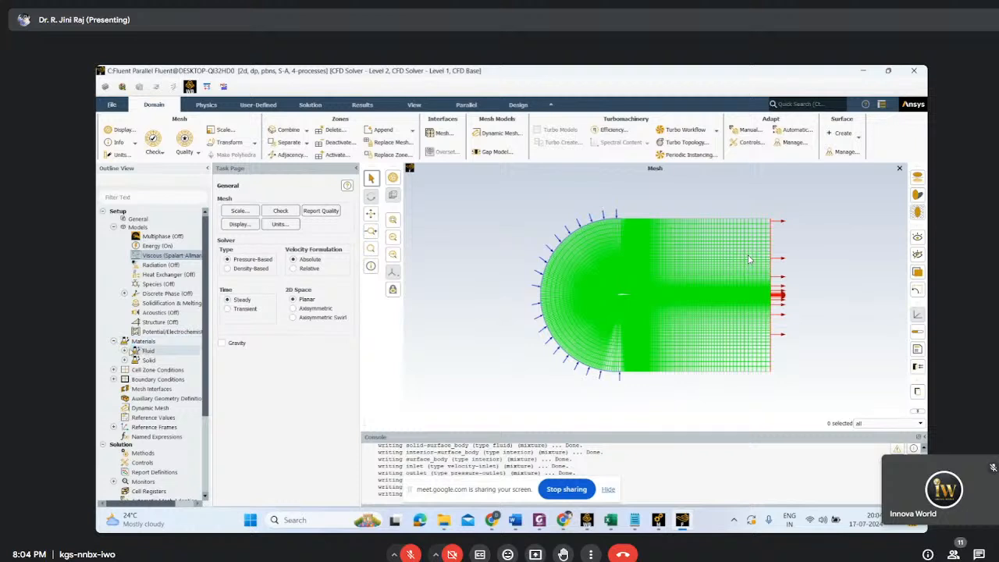
{"action": "left_click", "coordinate": [124, 351]}
{"action": "double_click", "coordinate": [157, 361]}
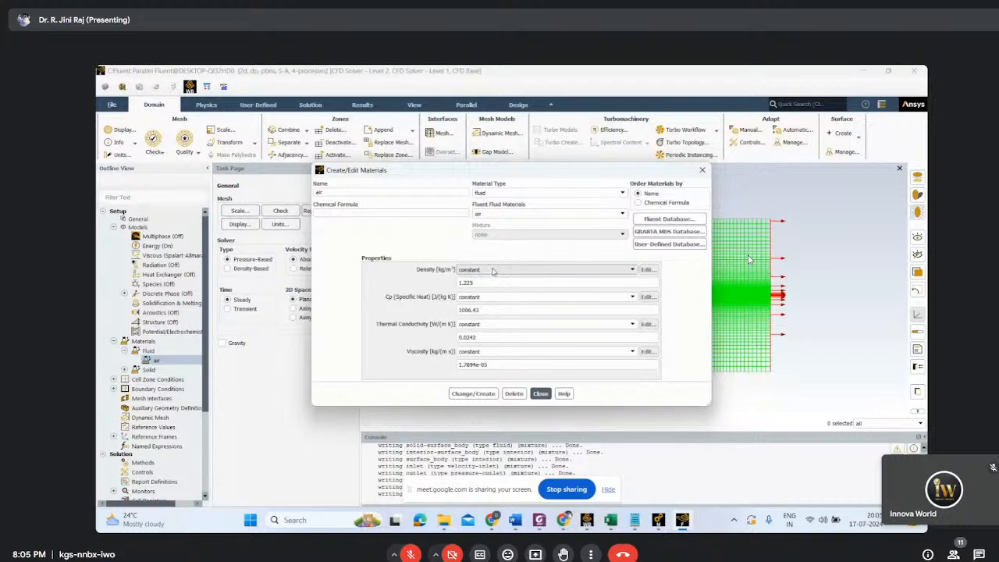
{"action": "left_click", "coordinate": [493, 271]}
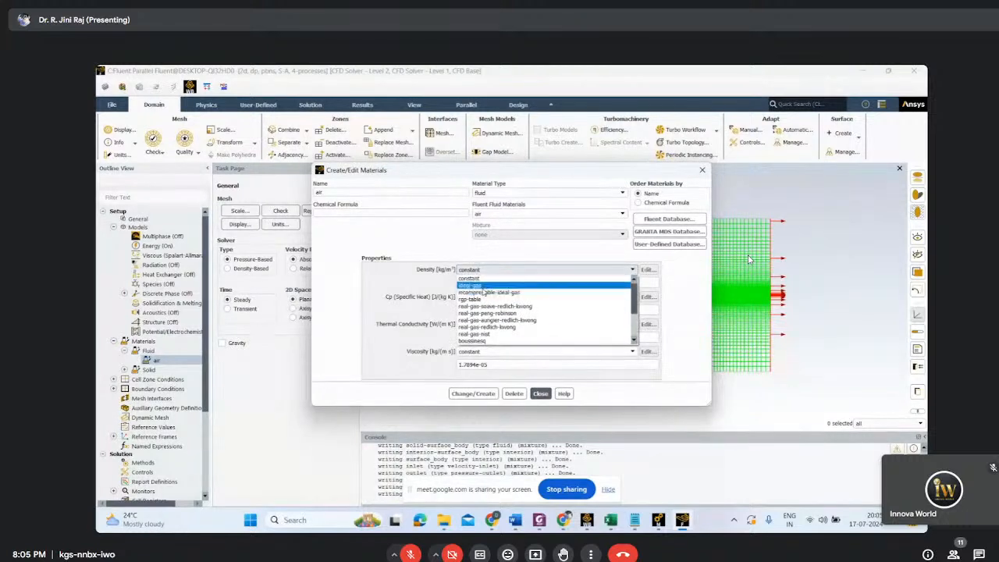
{"action": "left_click", "coordinate": [480, 285]}
{"action": "left_click", "coordinate": [478, 270]}
{"action": "left_click", "coordinate": [478, 279]}
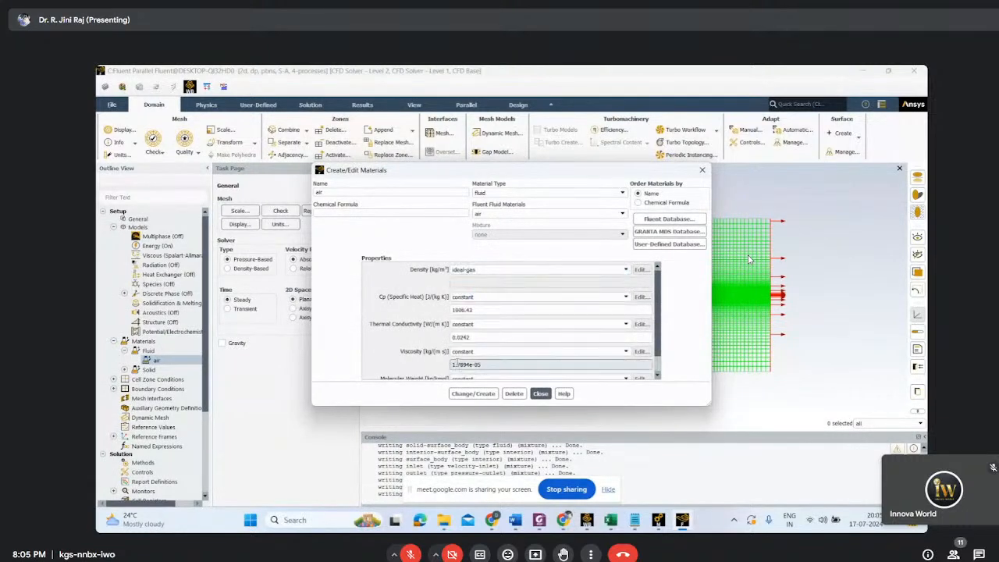
Set the viscosity of air to sutherland with the default coefficients and apply the material changes
{"action": "scroll", "coordinate": [468, 328], "scroll_direction": "down", "scroll_amount": 1}
{"action": "left_click", "coordinate": [471, 332]}
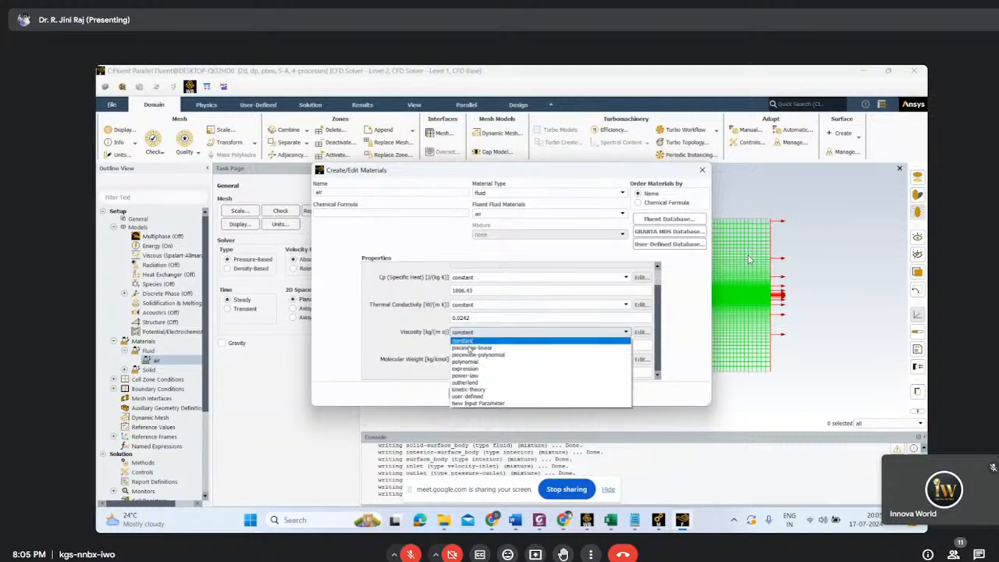
{"action": "left_click", "coordinate": [468, 382]}
{"action": "left_click", "coordinate": [485, 382]}
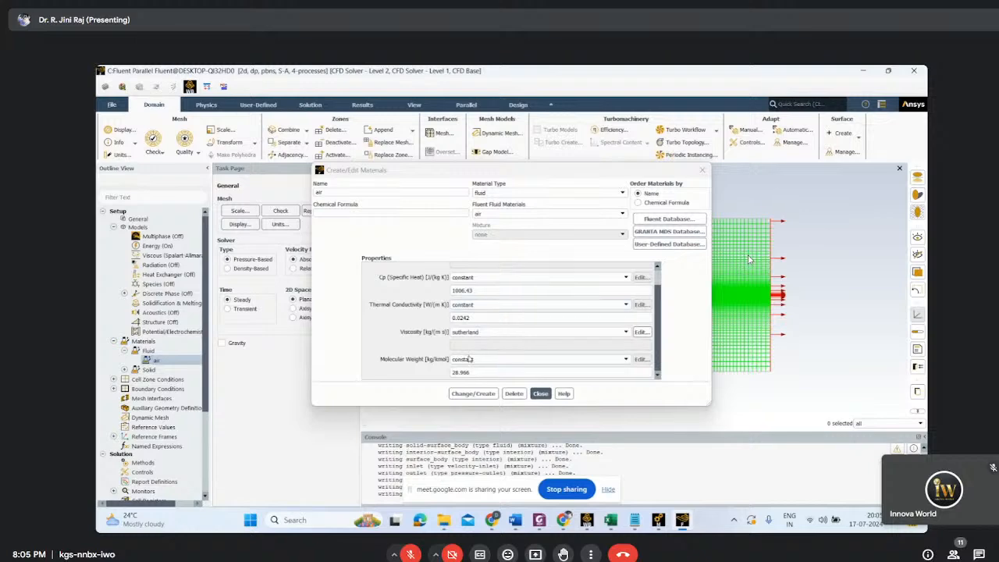
{"action": "left_click", "coordinate": [494, 395]}
{"action": "left_click", "coordinate": [540, 393]}
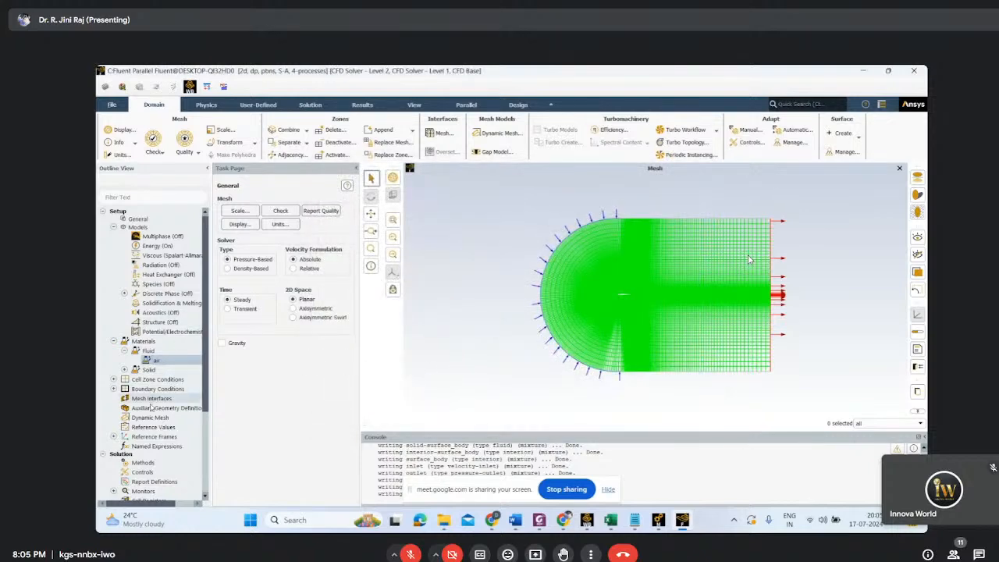
Set the velocity inlet boundary to the Magnitude and Direction method with a velocity magnitude of 30 m/s
{"action": "left_click", "coordinate": [114, 389]}
{"action": "left_click", "coordinate": [124, 398]}
{"action": "double_click", "coordinate": [174, 409]}
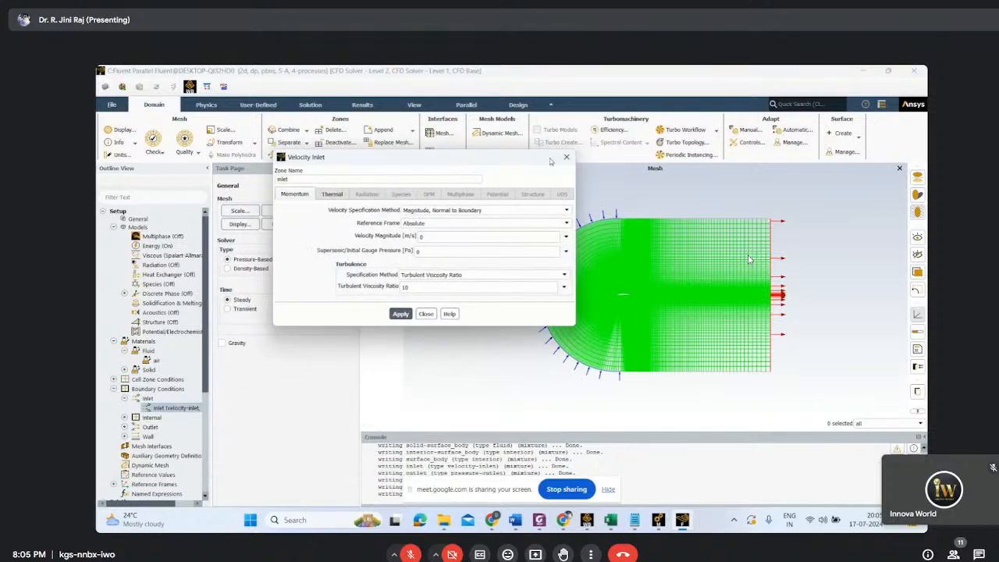
{"action": "left_click", "coordinate": [460, 210]}
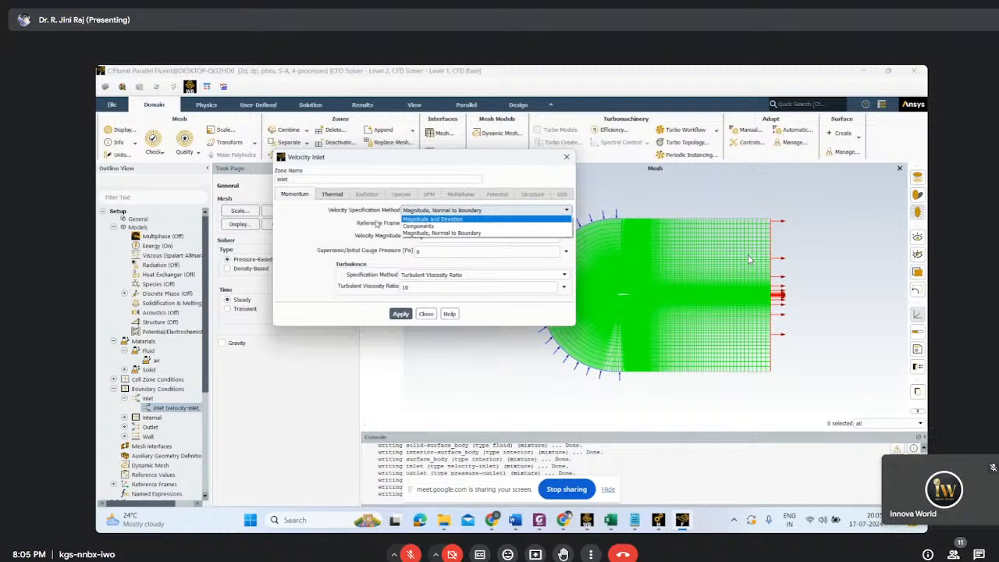
{"action": "left_click", "coordinate": [431, 219]}
{"action": "double_click", "coordinate": [429, 239]}
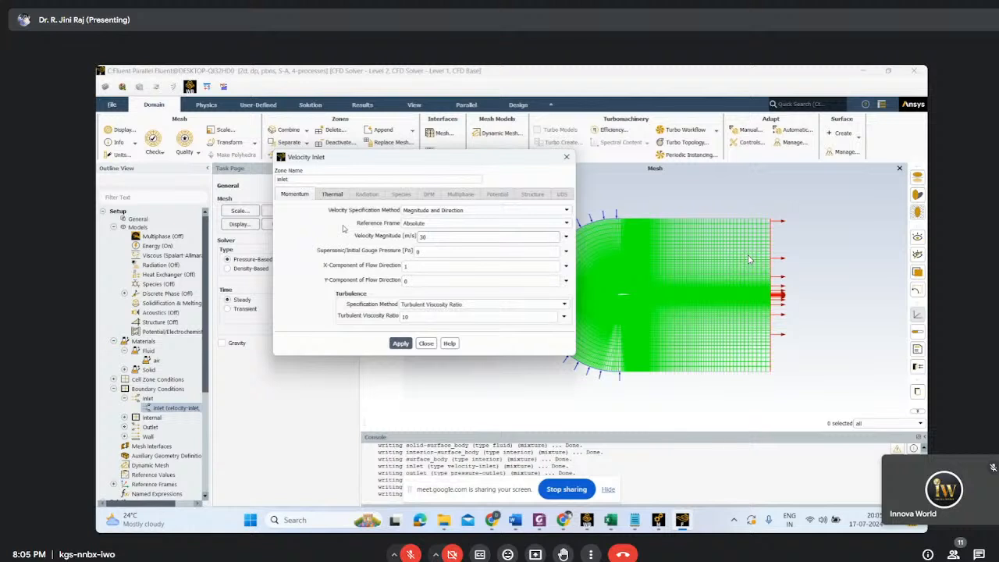
{"action": "left_click", "coordinate": [401, 343]}
{"action": "left_click", "coordinate": [425, 343]}
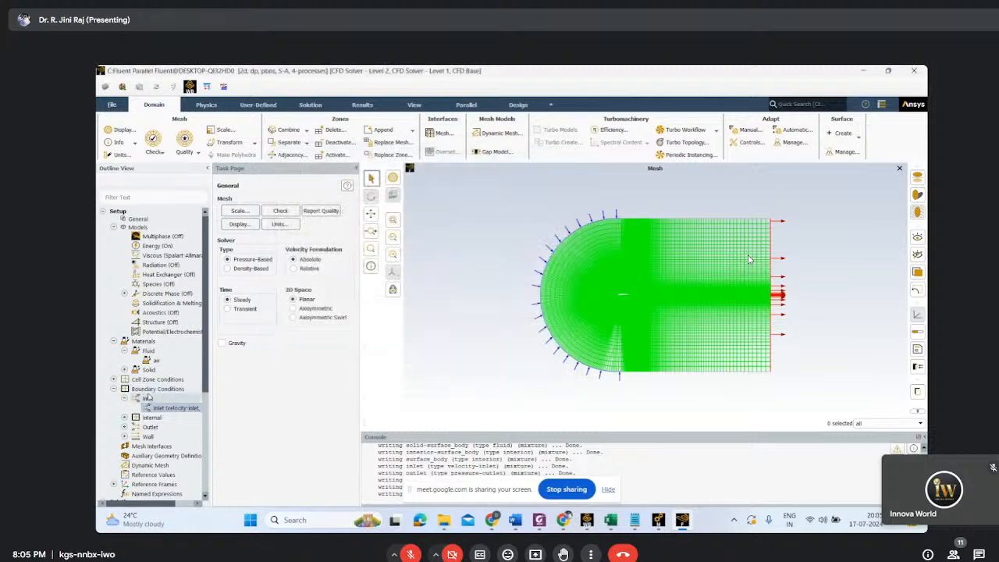
Compute the reference values from the inlet and set the reference zone to solid-surface_body
{"action": "left_click", "coordinate": [125, 427]}
{"action": "left_click", "coordinate": [125, 427]}
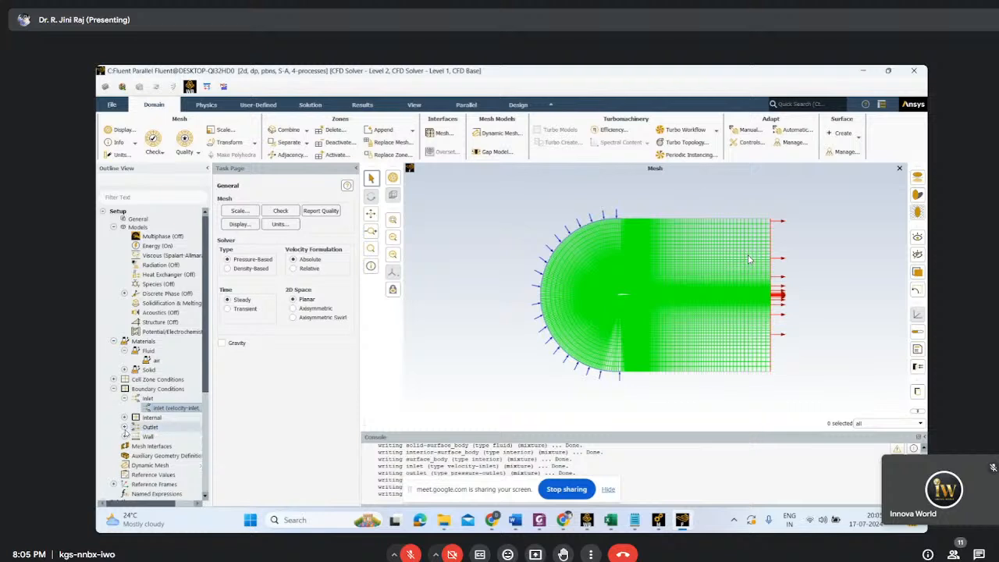
{"action": "left_click", "coordinate": [153, 475]}
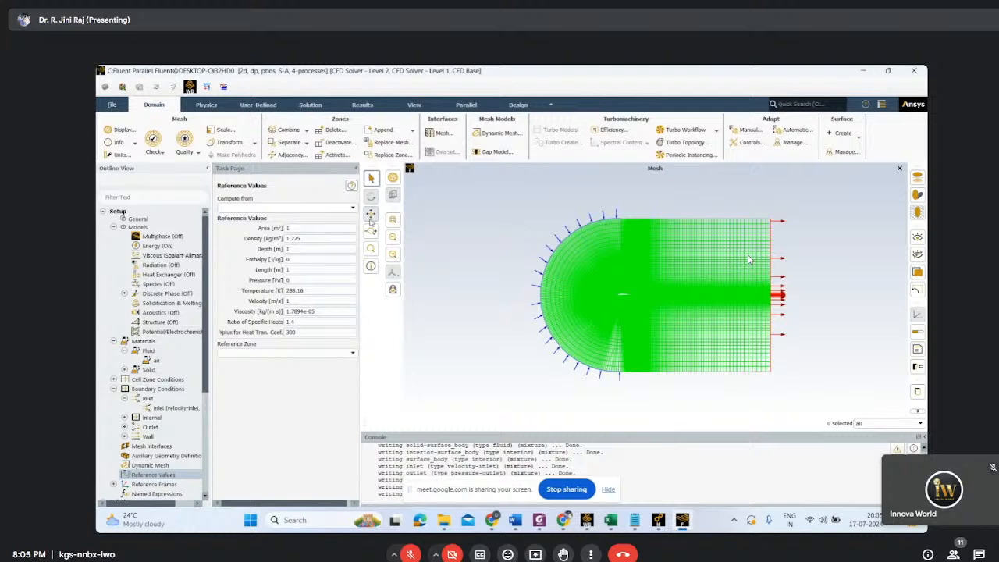
{"action": "left_click", "coordinate": [343, 208]}
{"action": "left_click", "coordinate": [244, 237]}
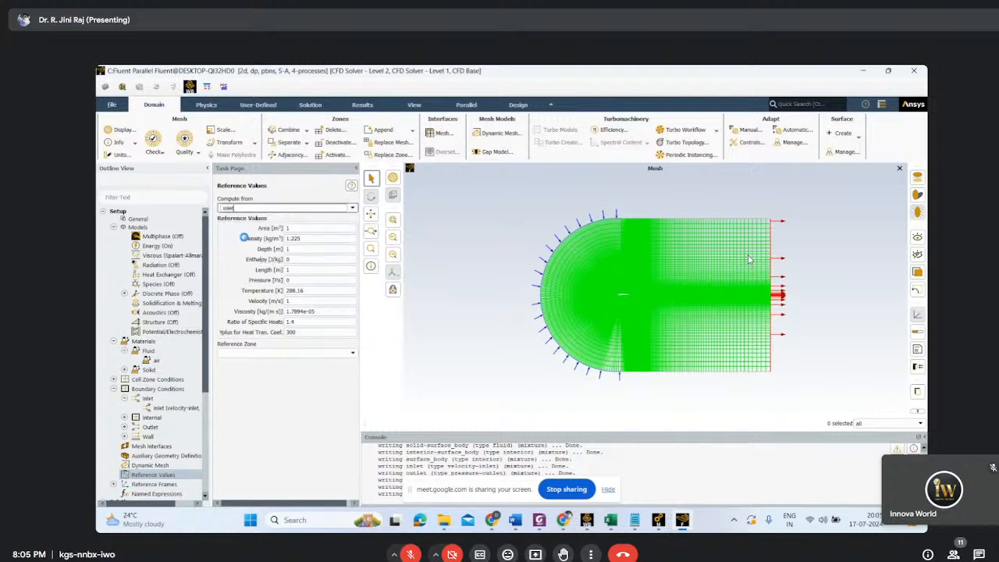
{"action": "left_click", "coordinate": [353, 354]}
{"action": "left_click", "coordinate": [248, 364]}
Set the pressure-velocity coupling scheme to SIMPLE and the pressure discretization to Standard, keeping momentum at Second Order Upwind
{"action": "scroll", "coordinate": [168, 451], "scroll_direction": "down", "scroll_amount": 3}
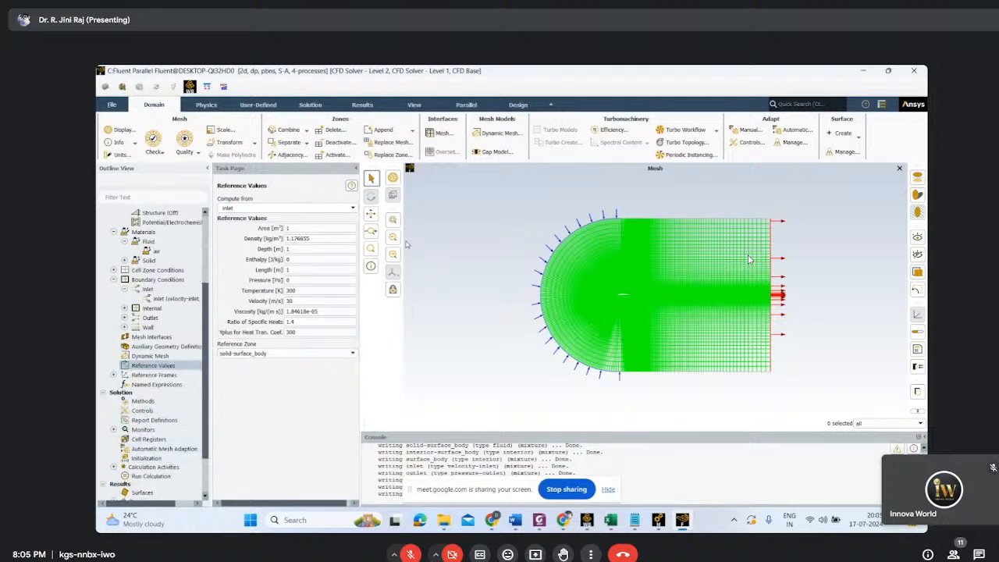
{"action": "left_click", "coordinate": [142, 401]}
{"action": "left_click", "coordinate": [267, 216]}
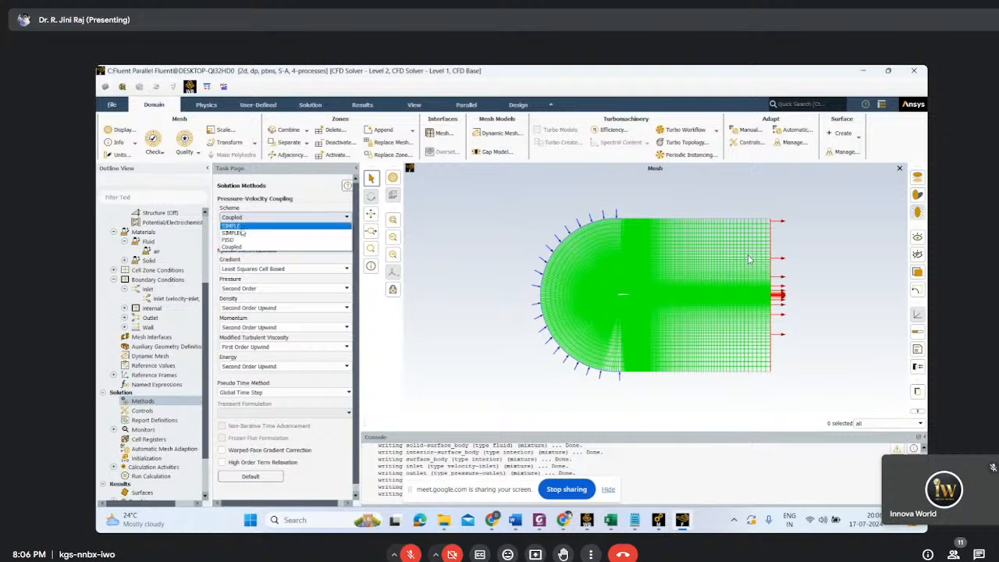
{"action": "left_click", "coordinate": [242, 227]}
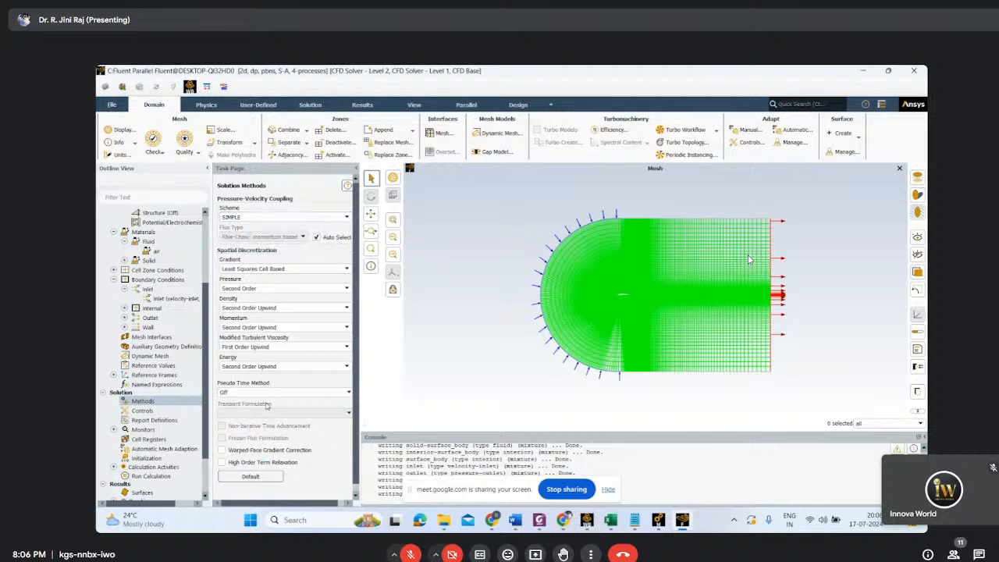
{"action": "left_click", "coordinate": [245, 288]}
{"action": "left_click", "coordinate": [242, 299]}
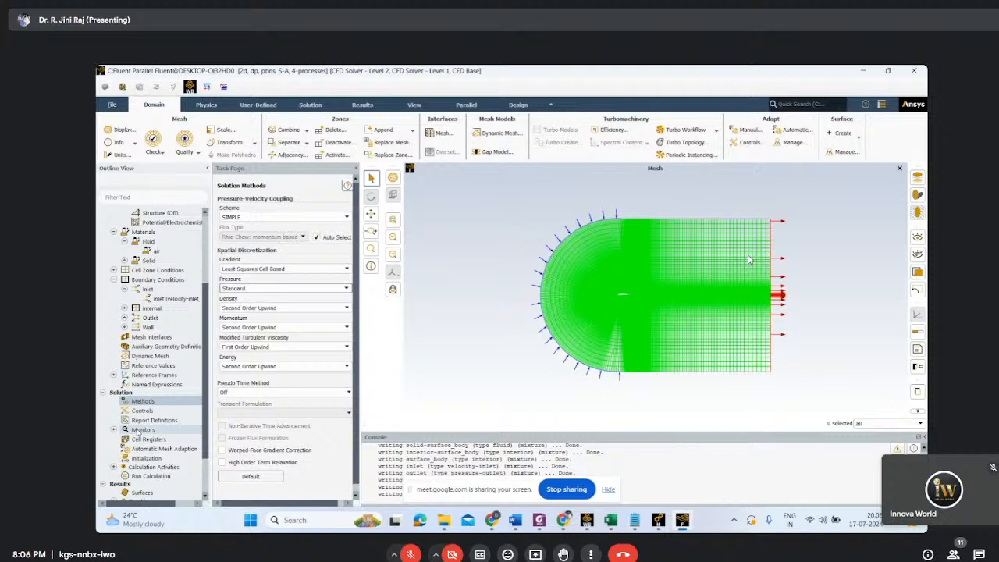
{"action": "left_click", "coordinate": [273, 327]}
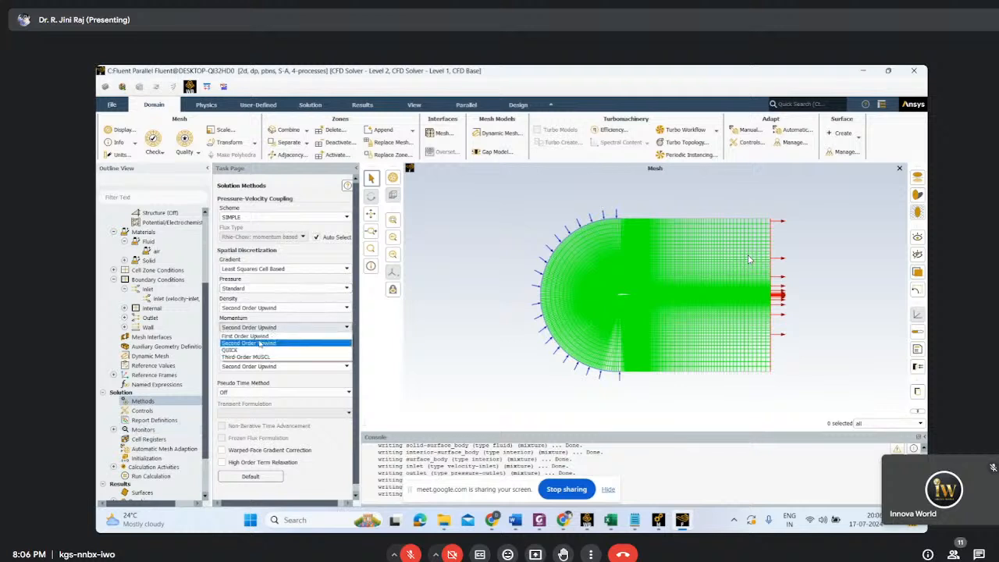
{"action": "left_click", "coordinate": [194, 332]}
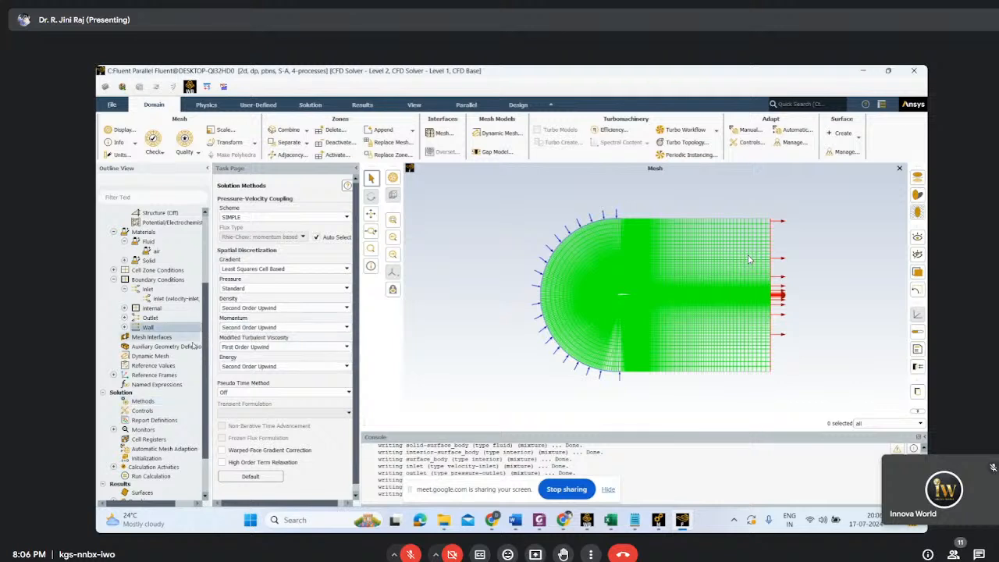
Start a new report plot in the monitors and define a drag coefficient report named drag for the airfoil zone
{"action": "left_click", "coordinate": [114, 430]}
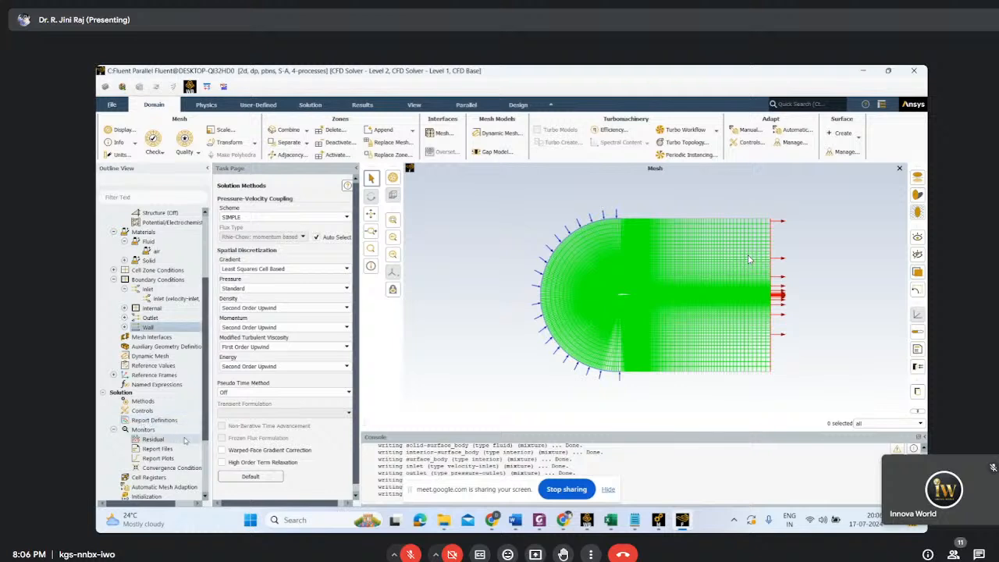
{"action": "left_click", "coordinate": [166, 459]}
{"action": "double_click", "coordinate": [167, 459]}
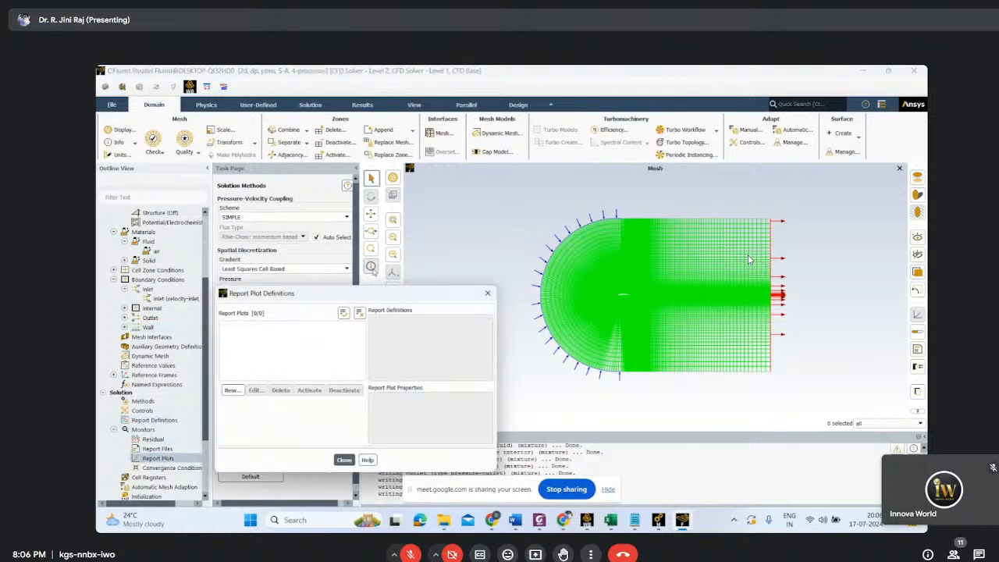
{"action": "left_click_drag", "start_coordinate": [329, 284], "coordinate": [332, 169]}
{"action": "left_click", "coordinate": [233, 262]}
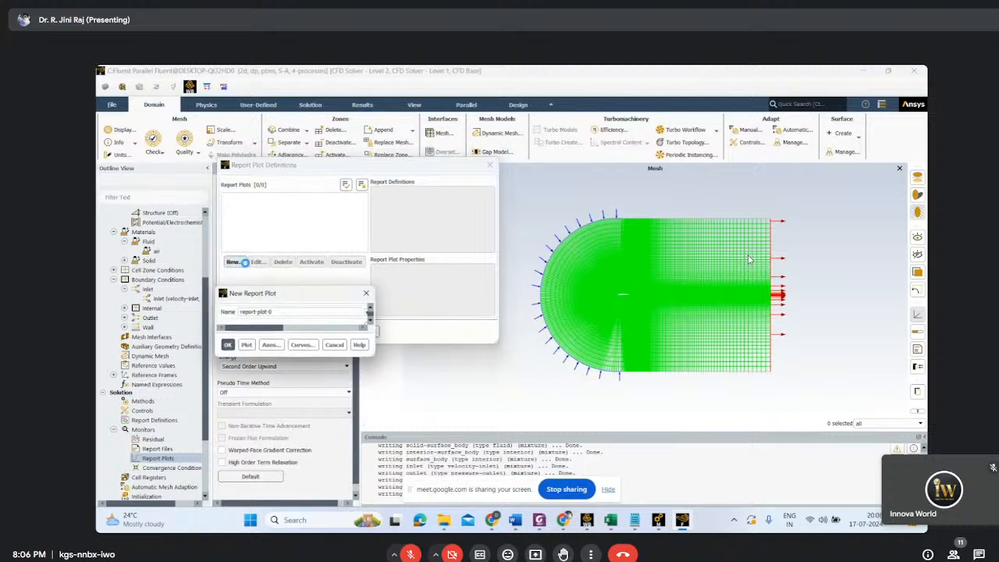
{"action": "left_click", "coordinate": [571, 310]}
{"action": "mouse_move", "coordinate": [585, 342]}
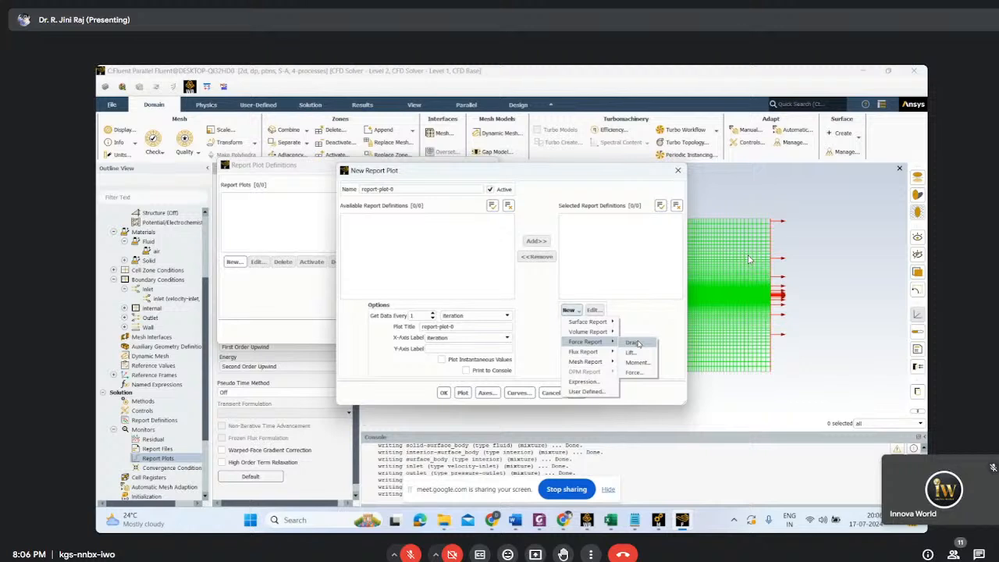
{"action": "left_click", "coordinate": [634, 343]}
{"action": "type", "text": "dr"}
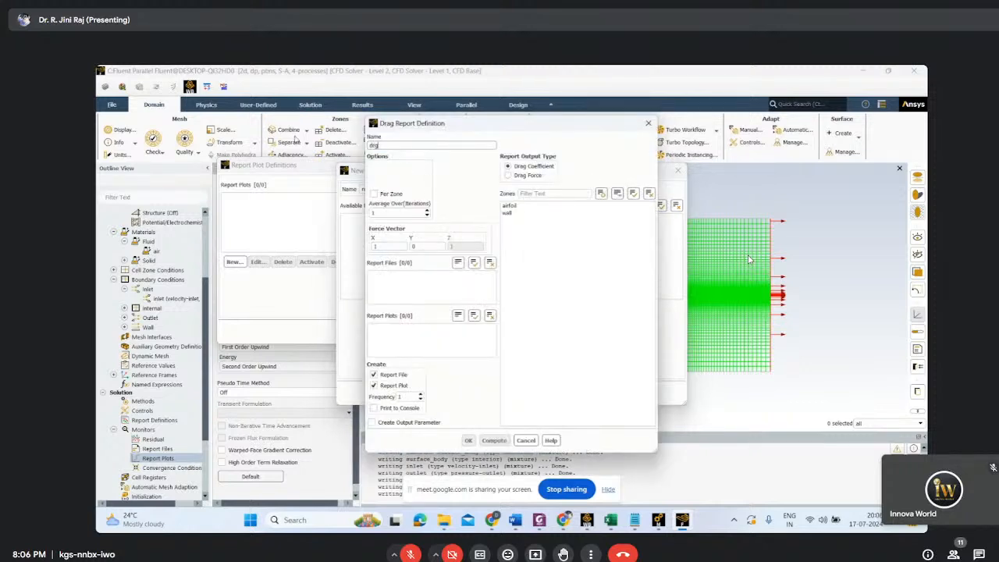
{"action": "type", "text": "ag"}
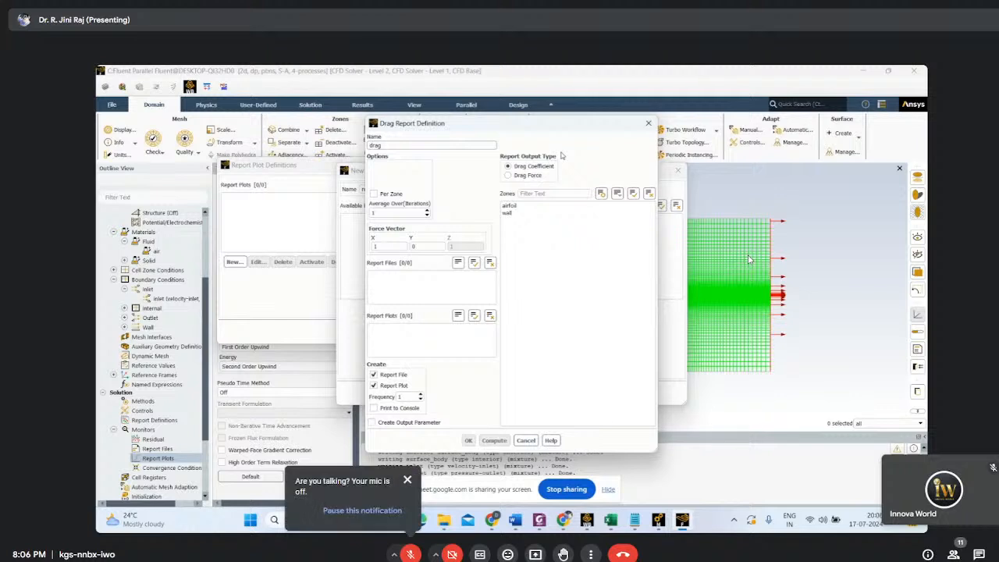
{"action": "left_click", "coordinate": [509, 205]}
{"action": "left_click", "coordinate": [468, 440]}
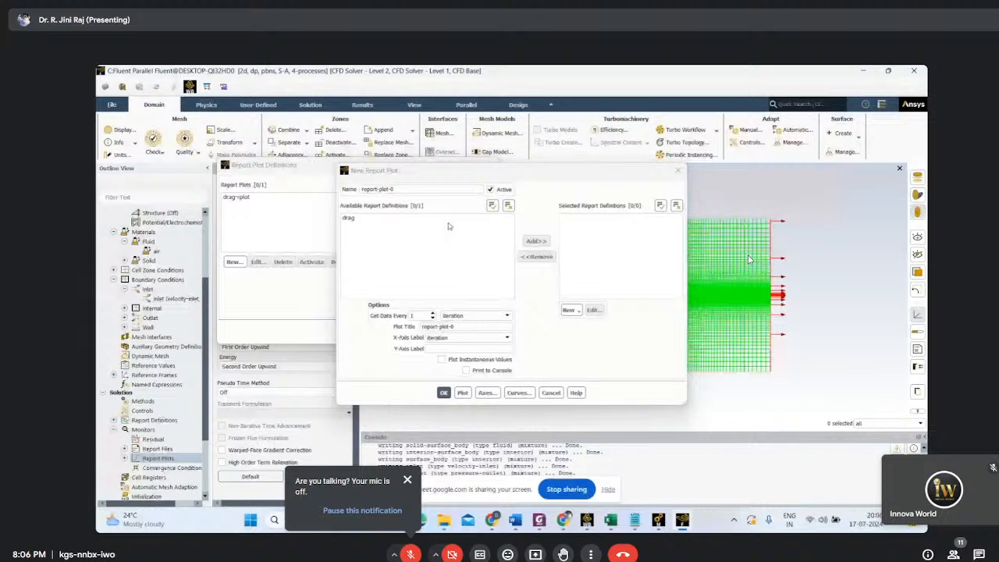
Define a lift coefficient report named lift for the airfoil zone with printing to the console, and accept the new report plot
{"action": "left_click", "coordinate": [569, 310]}
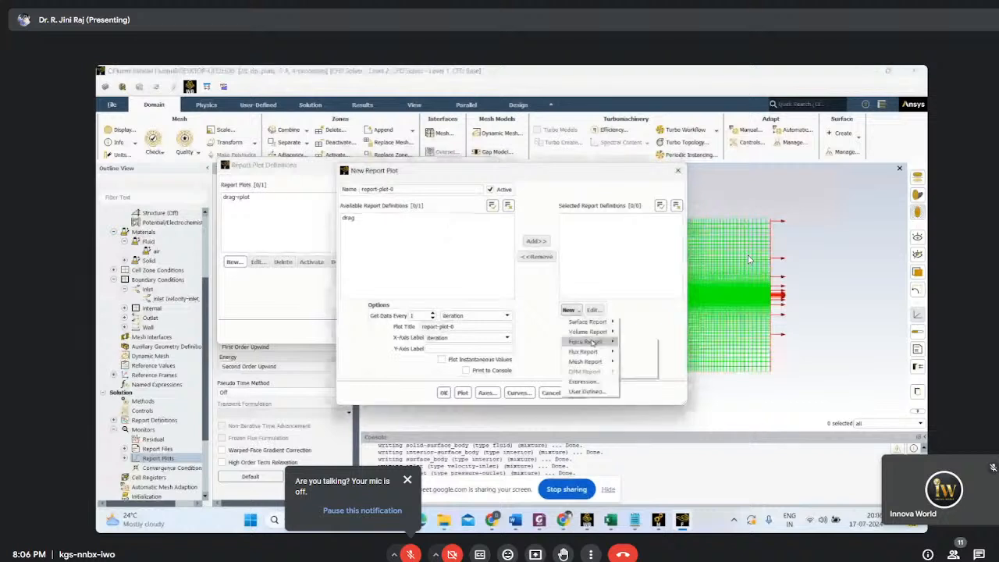
{"action": "left_click", "coordinate": [630, 354]}
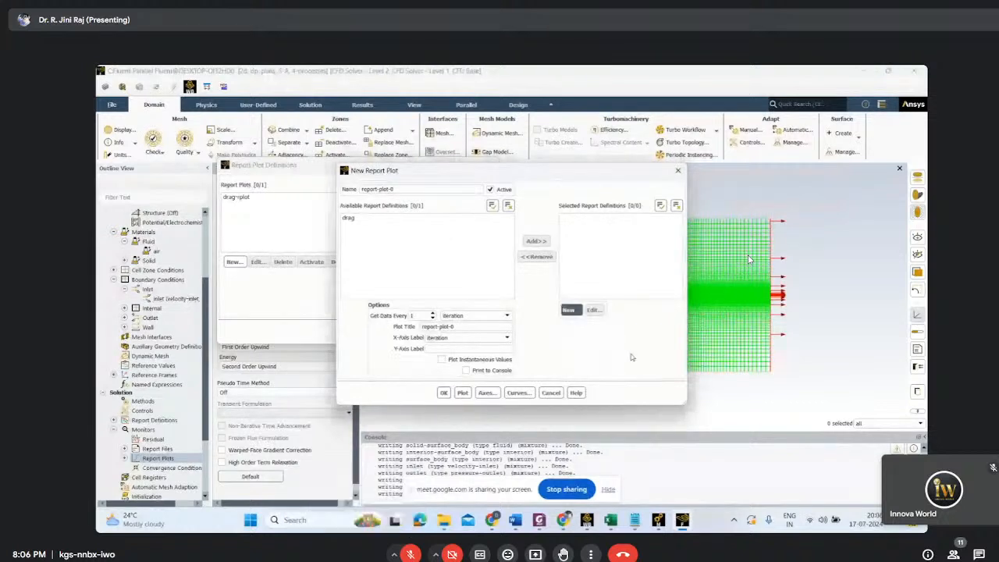
{"action": "triple_click", "coordinate": [415, 145]}
{"action": "key", "text": "BackSpace"}
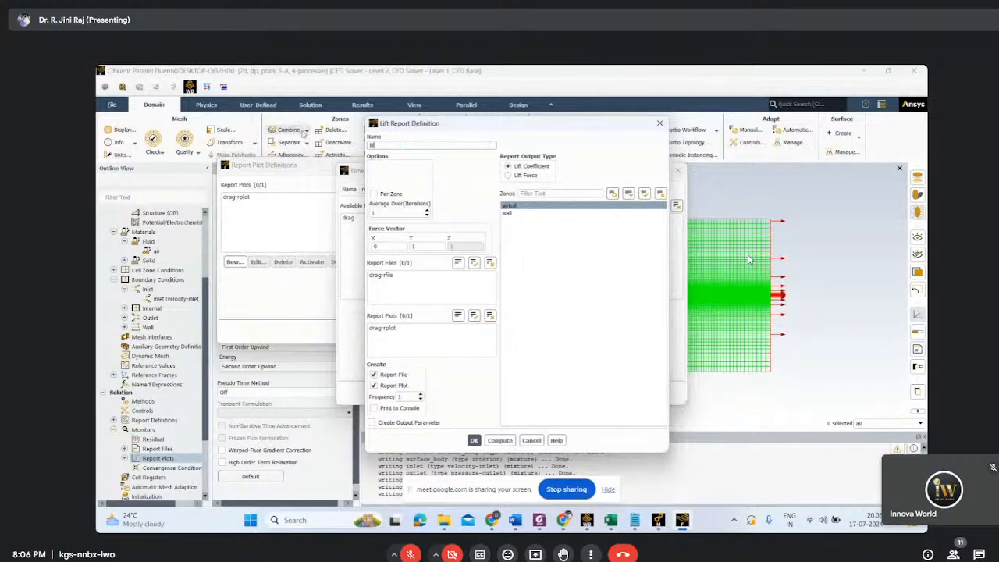
{"action": "left_click", "coordinate": [374, 408]}
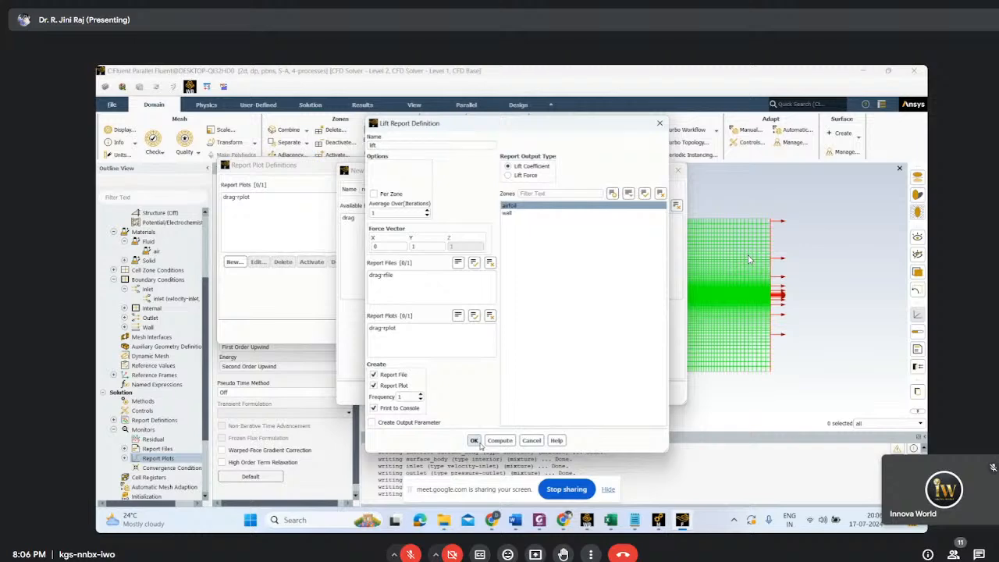
{"action": "left_click", "coordinate": [475, 441]}
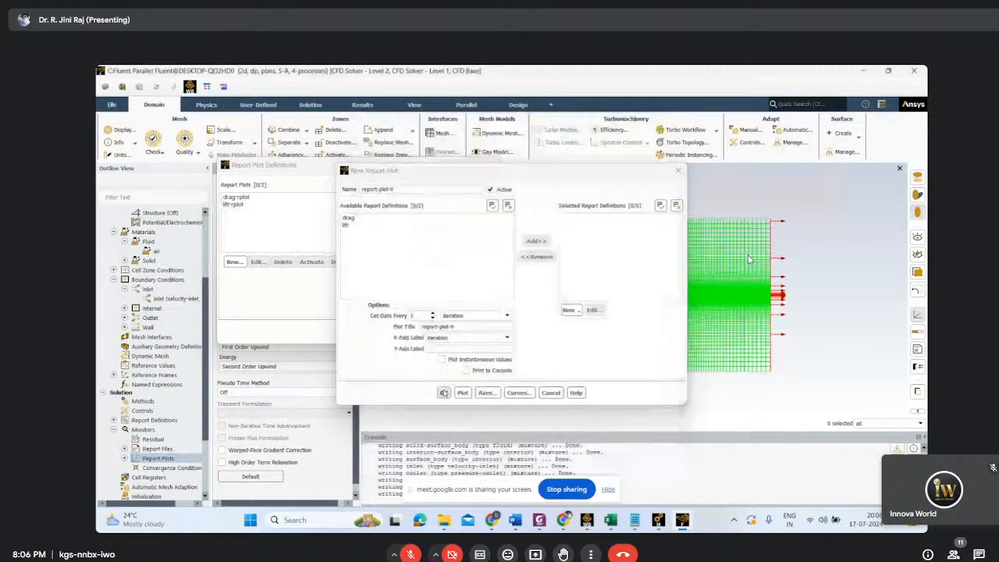
{"action": "left_click", "coordinate": [441, 392]}
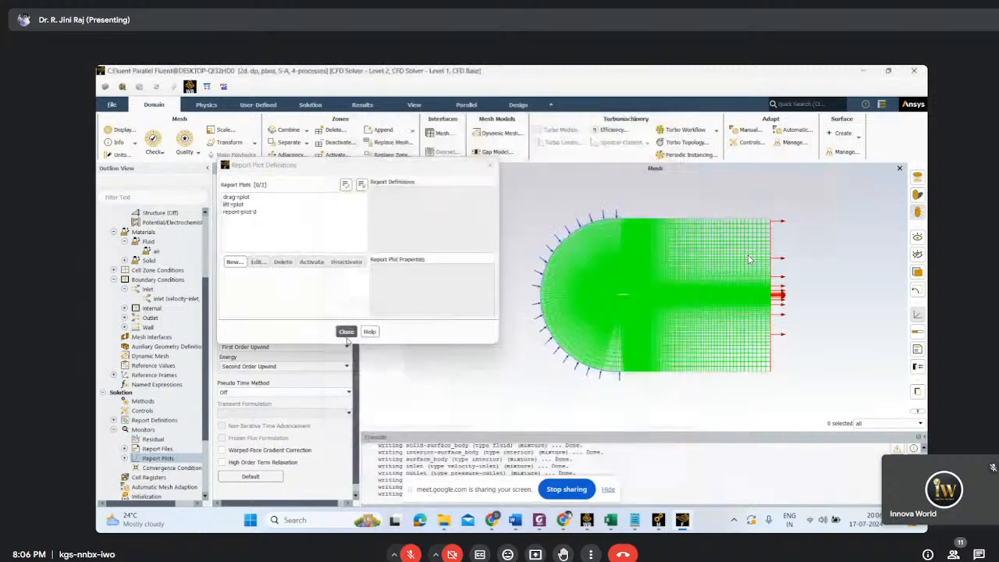
Delete the extra report plot report-plot-0, keeping the drag and lift plots, and close the report plot definitions
{"action": "left_click", "coordinate": [239, 212]}
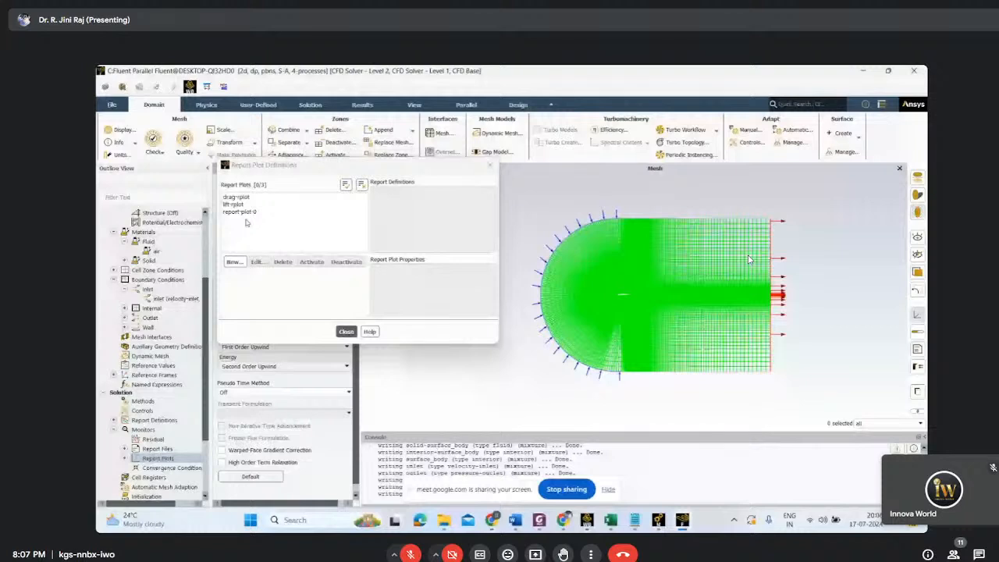
{"action": "left_click", "coordinate": [283, 261]}
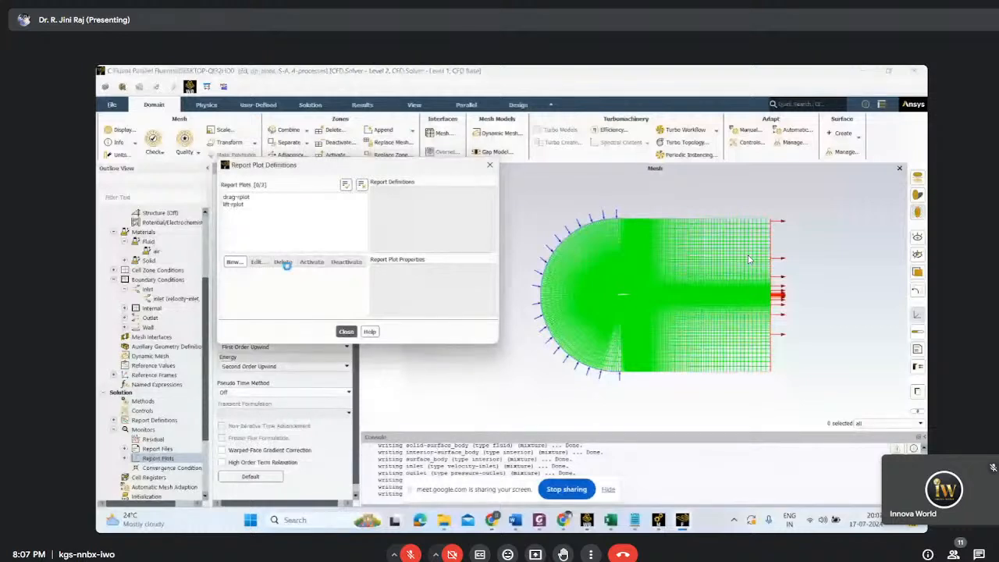
{"action": "left_click", "coordinate": [346, 331]}
Examine the absolute convergence criteria in the residual monitors and close them without changes
{"action": "double_click", "coordinate": [153, 352]}
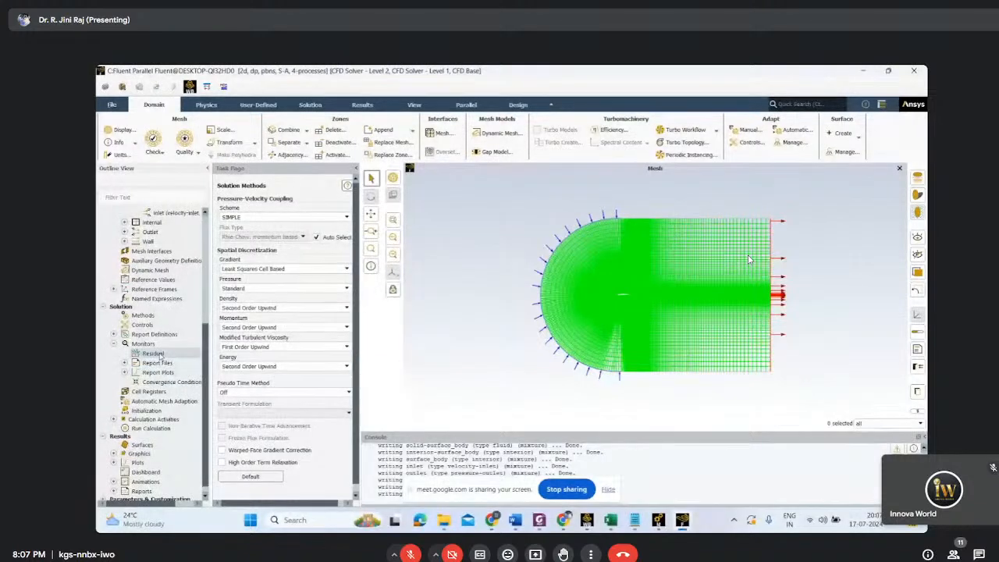
{"action": "double_click", "coordinate": [442, 329]}
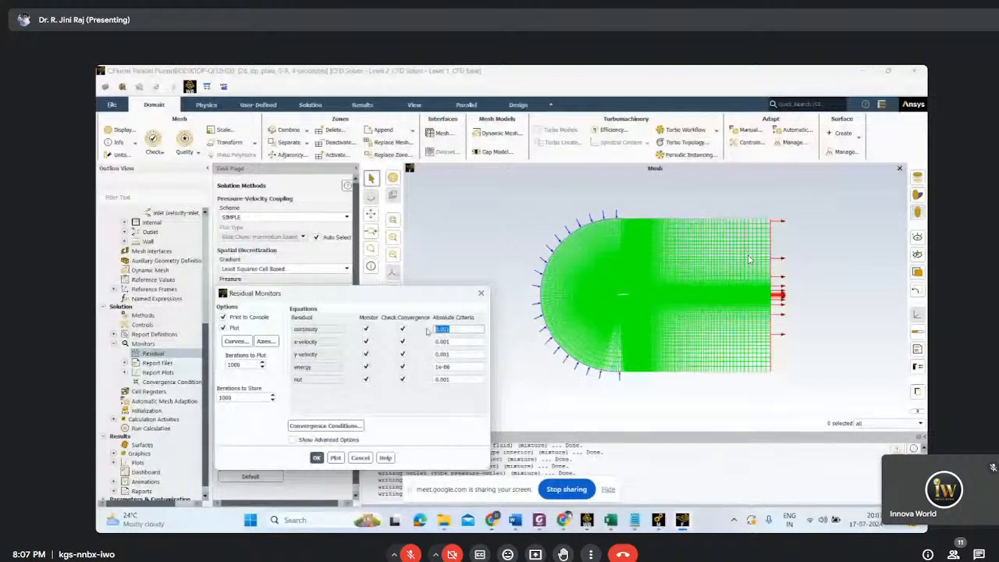
{"action": "left_click", "coordinate": [481, 293]}
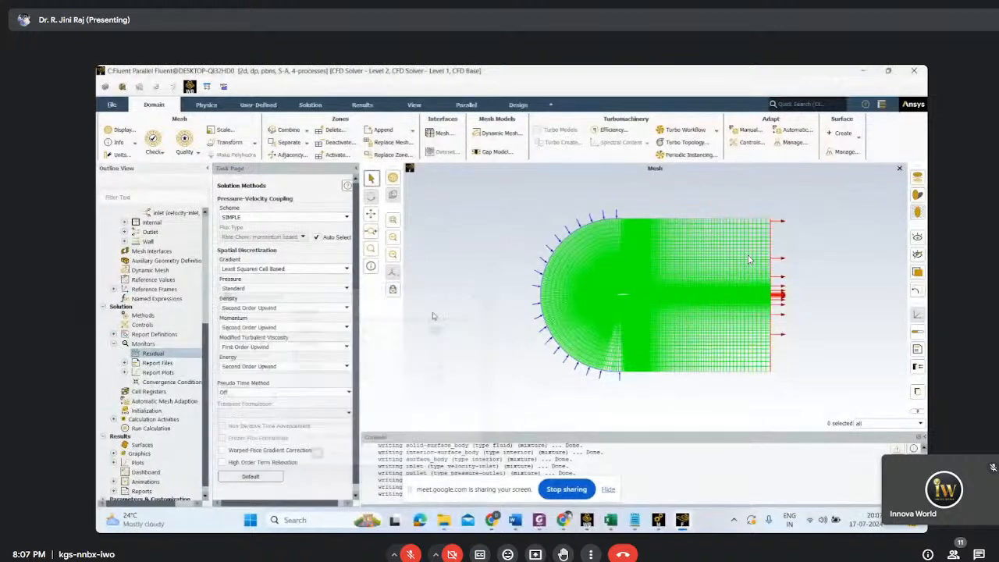
Initialize the solution with Standard Initialization computed from the inlet
{"action": "double_click", "coordinate": [142, 412]}
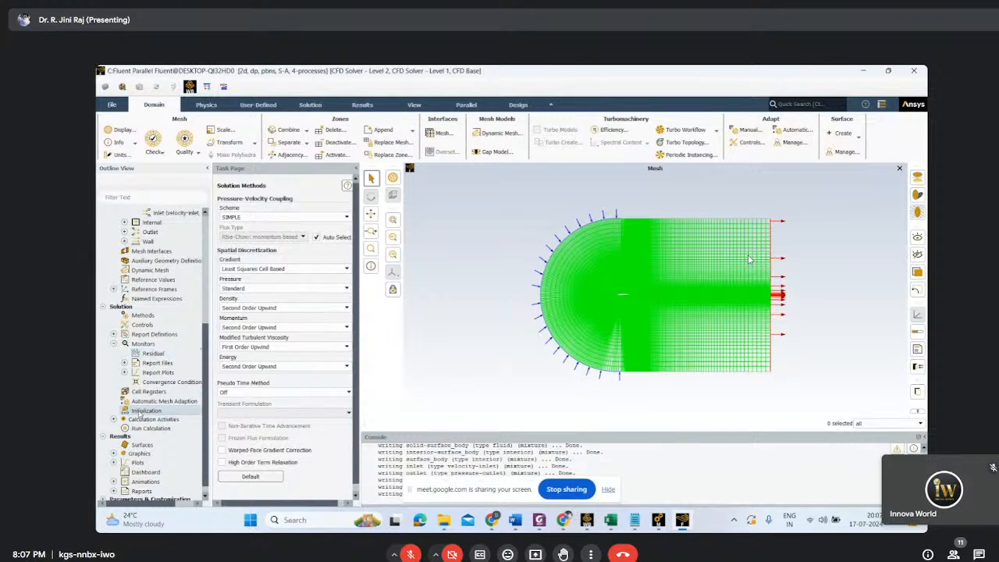
{"action": "left_click", "coordinate": [225, 218]}
{"action": "left_click", "coordinate": [238, 238]}
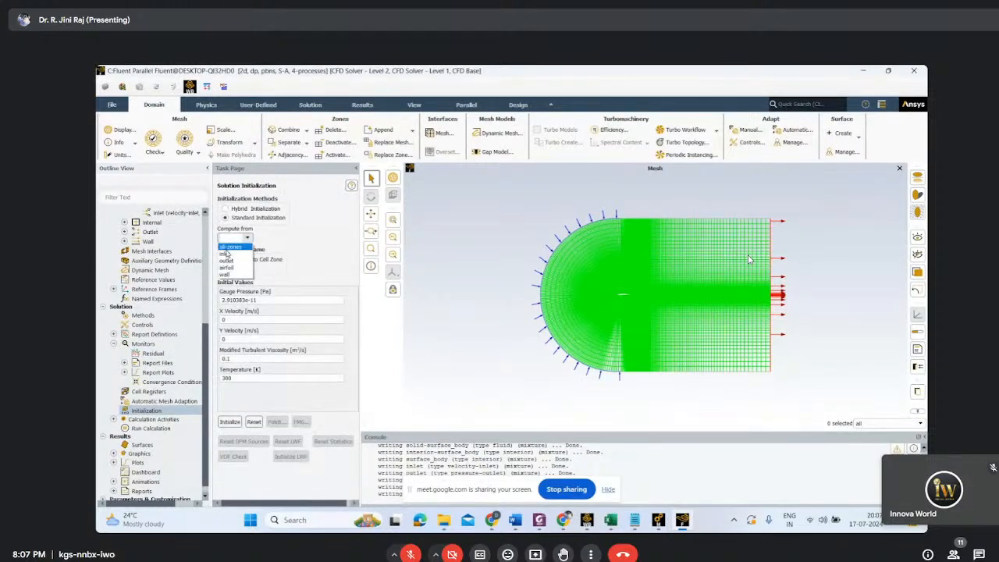
{"action": "left_click", "coordinate": [234, 251]}
{"action": "left_click", "coordinate": [229, 422]}
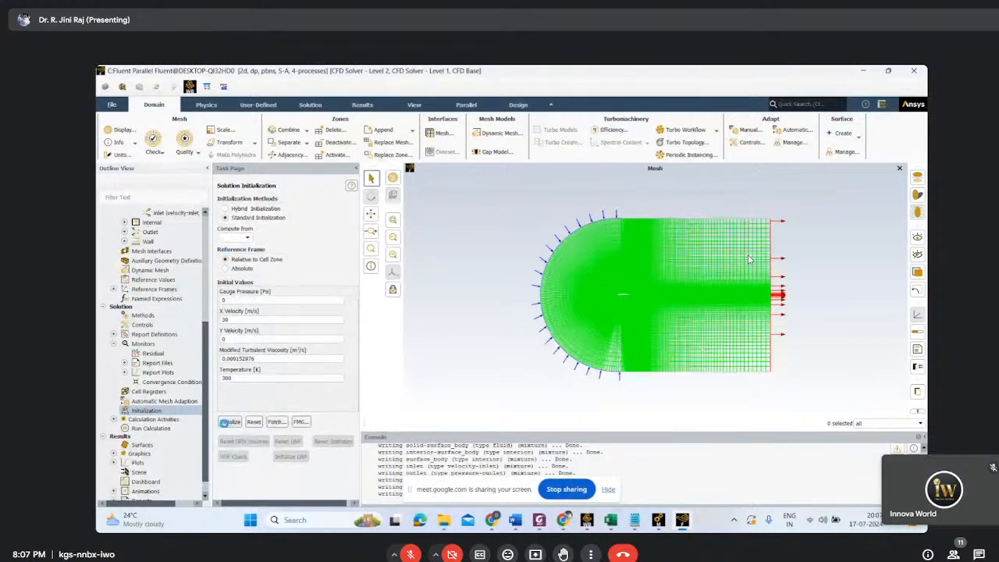
Run the calculation with 500 iterations and dismiss the completion notice
{"action": "left_click", "coordinate": [152, 429]}
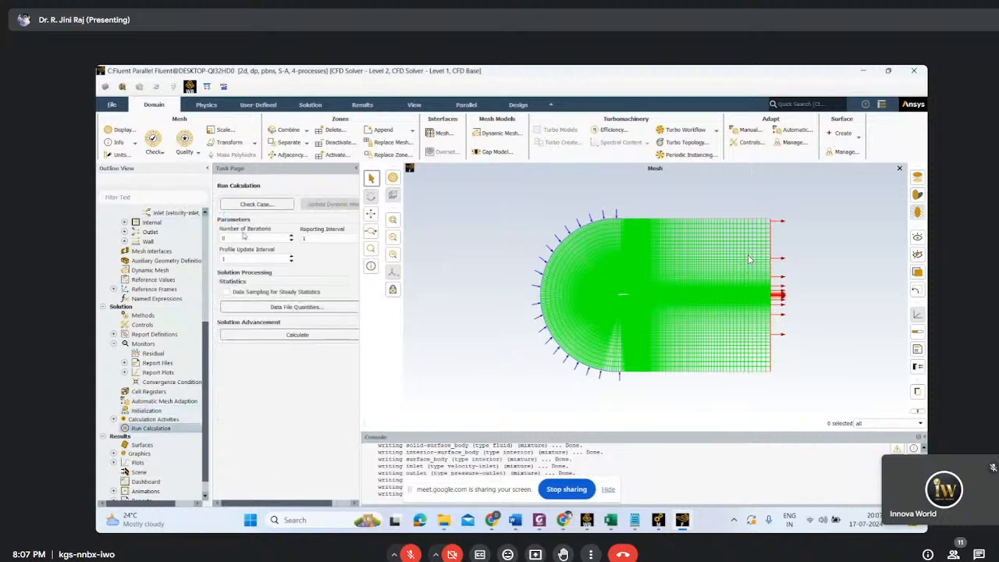
{"action": "double_click", "coordinate": [243, 237]}
{"action": "type", "text": "500"}
{"action": "left_click", "coordinate": [295, 335]}
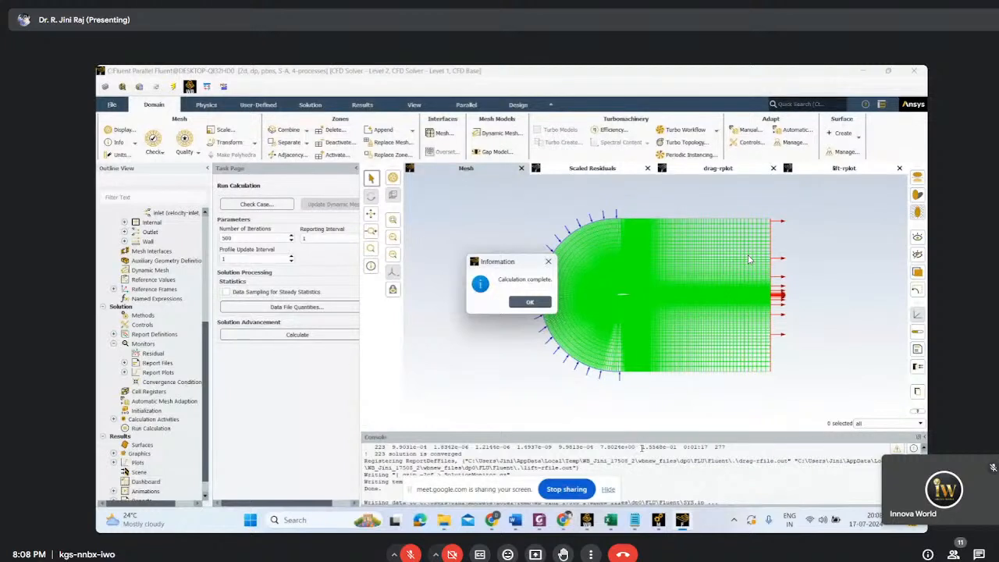
{"action": "left_click", "coordinate": [548, 261]}
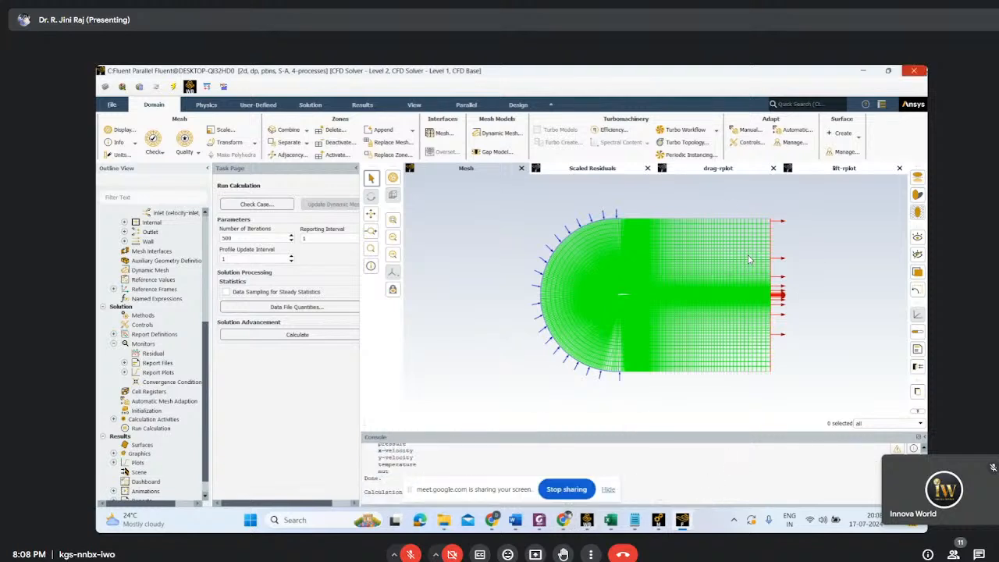
Close Fluent and switch to the Workbench project schematic
{"action": "left_click", "coordinate": [914, 71]}
{"action": "left_click", "coordinate": [515, 302]}
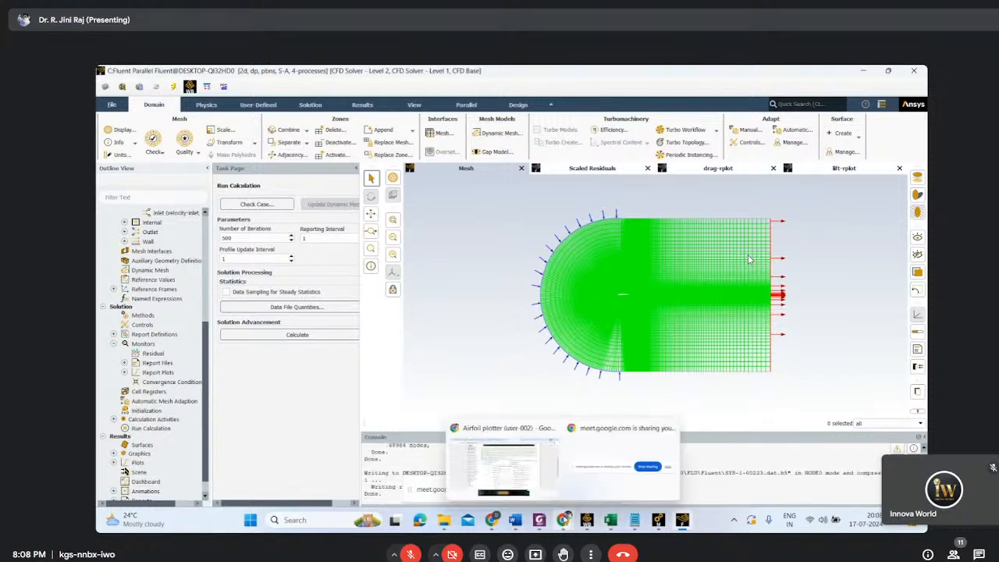
{"action": "mouse_move", "coordinate": [587, 520]}
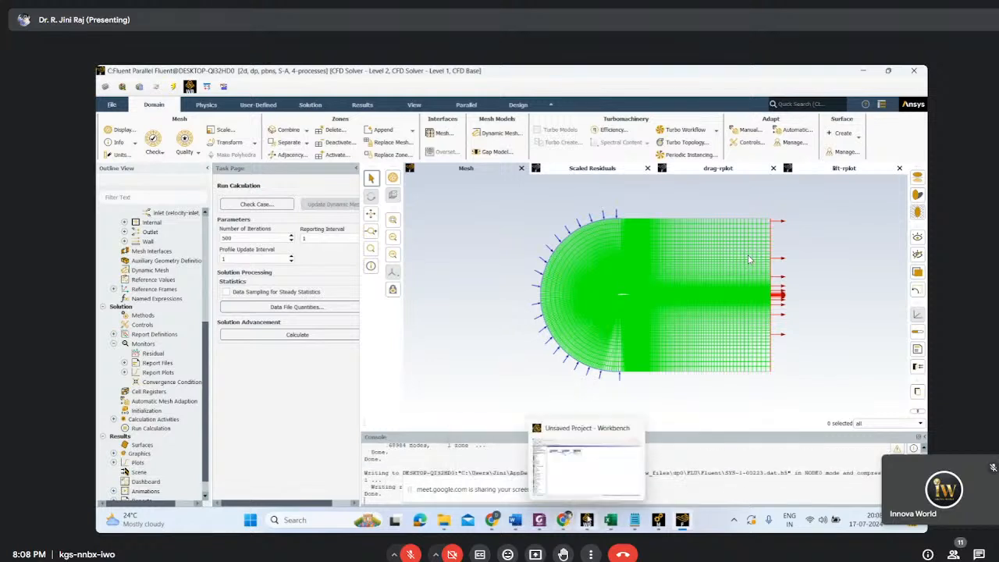
{"action": "left_click", "coordinate": [601, 476]}
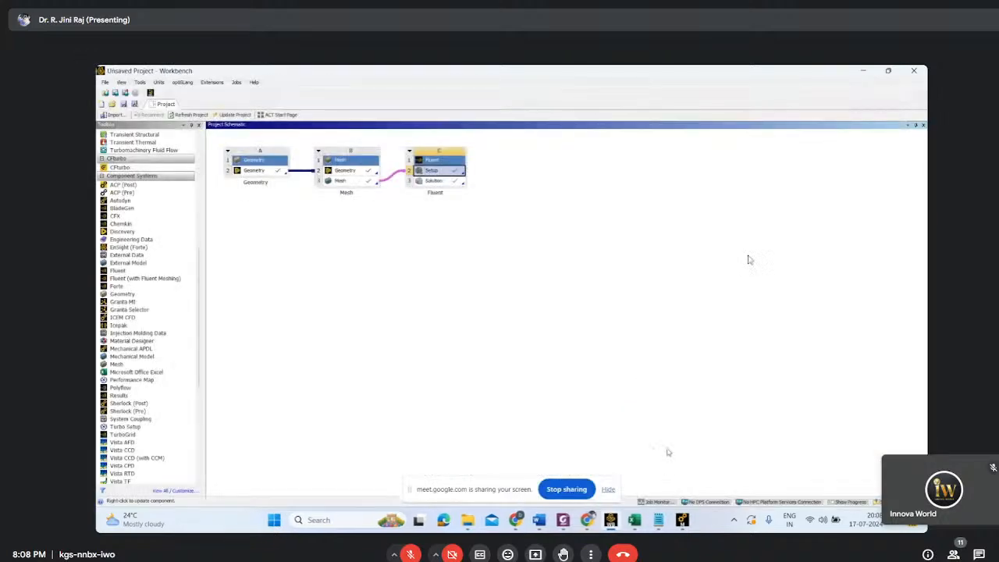
Add a Results component system linked to the Solution cell of the Fluent system
{"action": "left_click", "coordinate": [433, 181]}
{"action": "scroll", "coordinate": [124, 437], "scroll_direction": "down", "scroll_amount": 3}
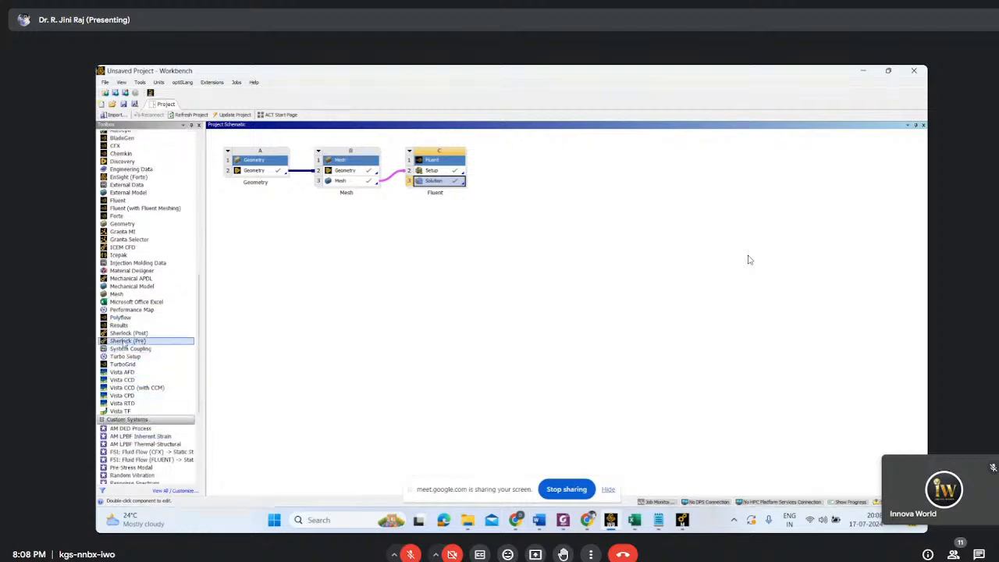
{"action": "left_click_drag", "start_coordinate": [123, 343], "coordinate": [435, 185]}
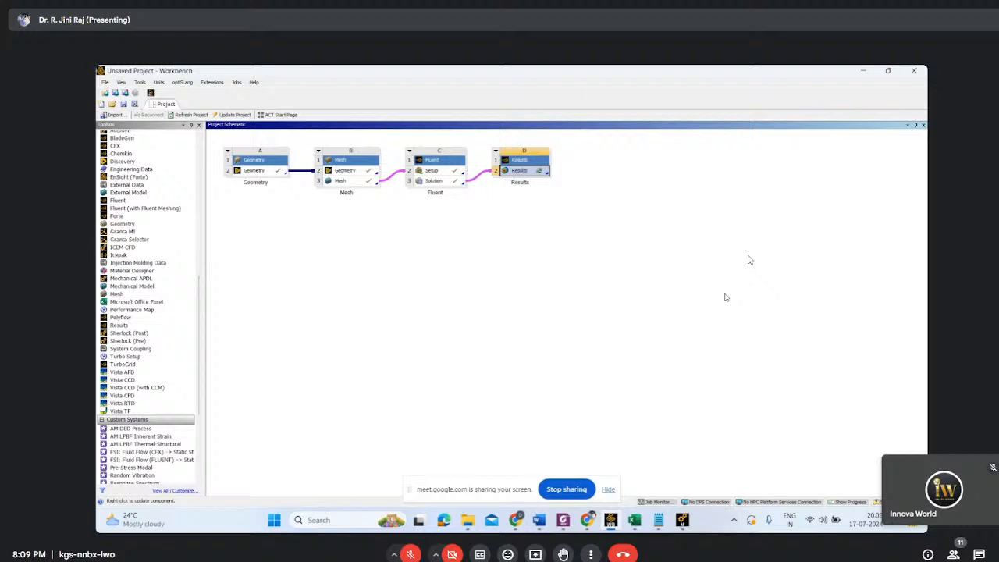
Close the Meshing window and open the Results cell in CFD-Post
{"action": "left_click", "coordinate": [683, 520]}
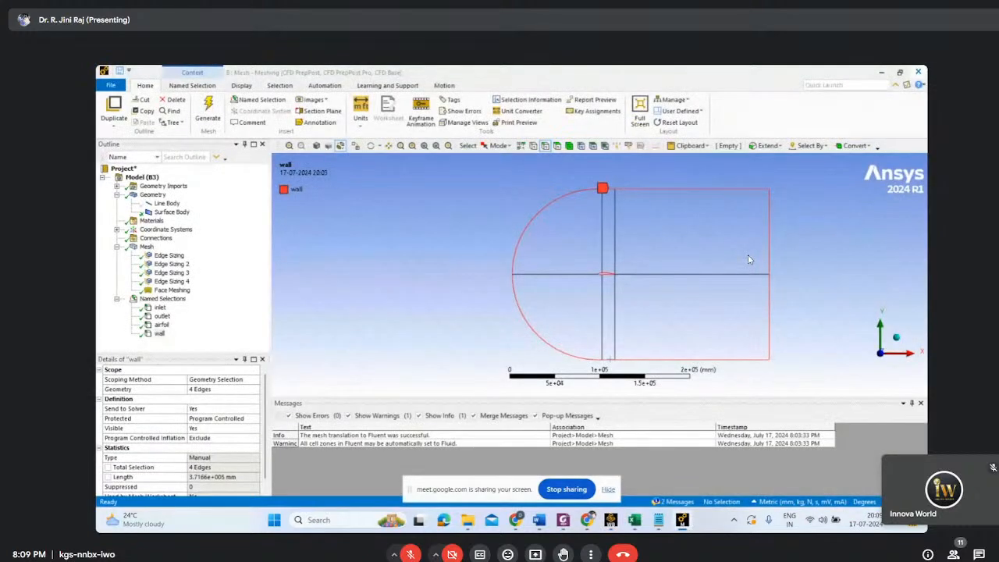
{"action": "left_click", "coordinate": [918, 72]}
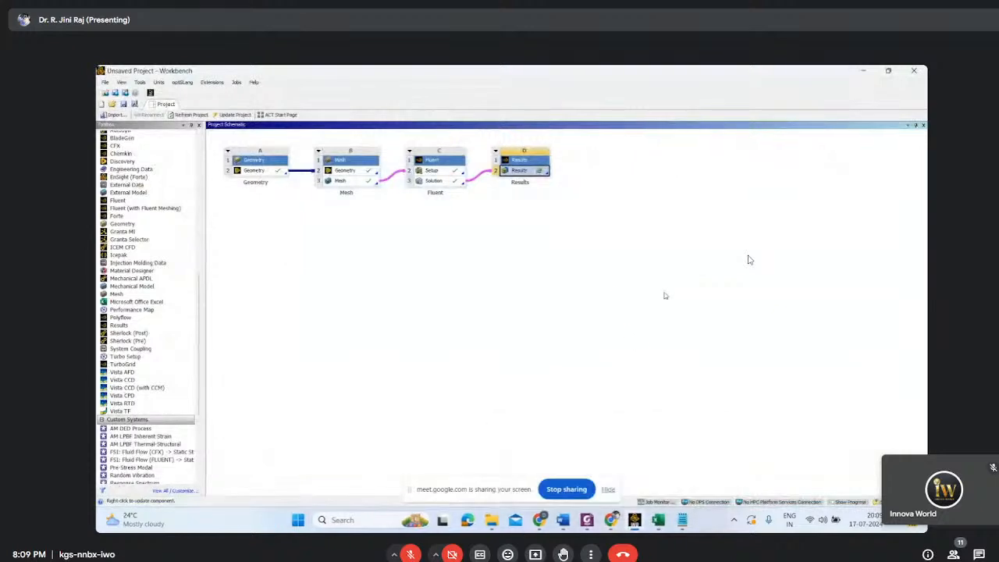
{"action": "double_click", "coordinate": [522, 170]}
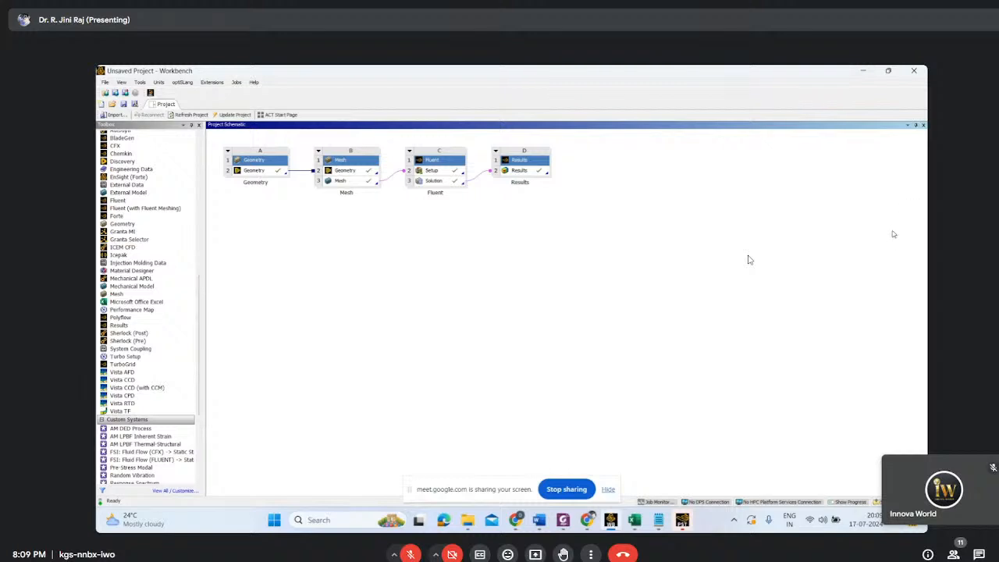
{"action": "left_click", "coordinate": [688, 517]}
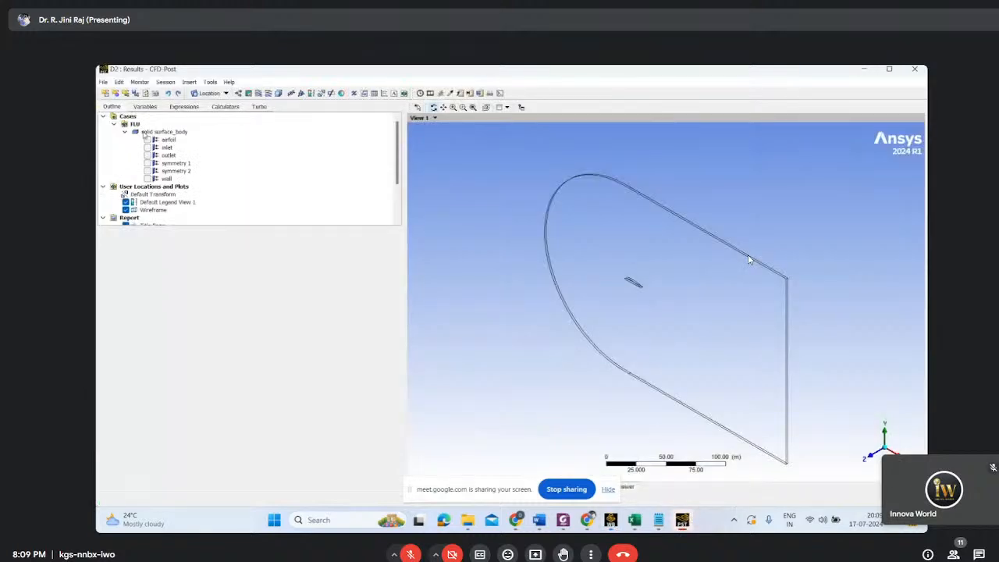
Show the symmetry 1 boundary, view it along the Z axis and set its color mode to Variable
{"action": "left_click", "coordinate": [147, 163]}
{"action": "double_click", "coordinate": [174, 166]}
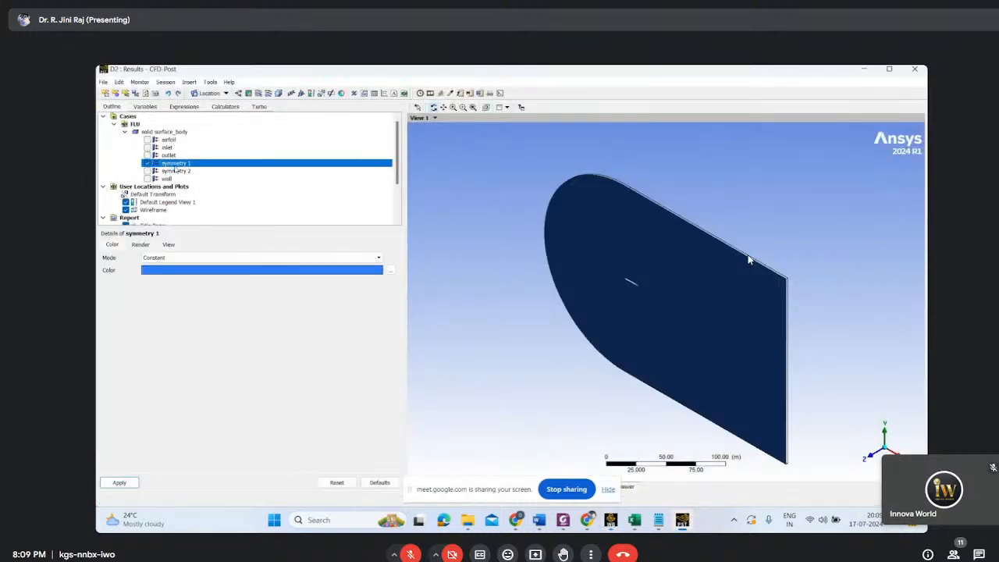
{"action": "left_click", "coordinate": [869, 457]}
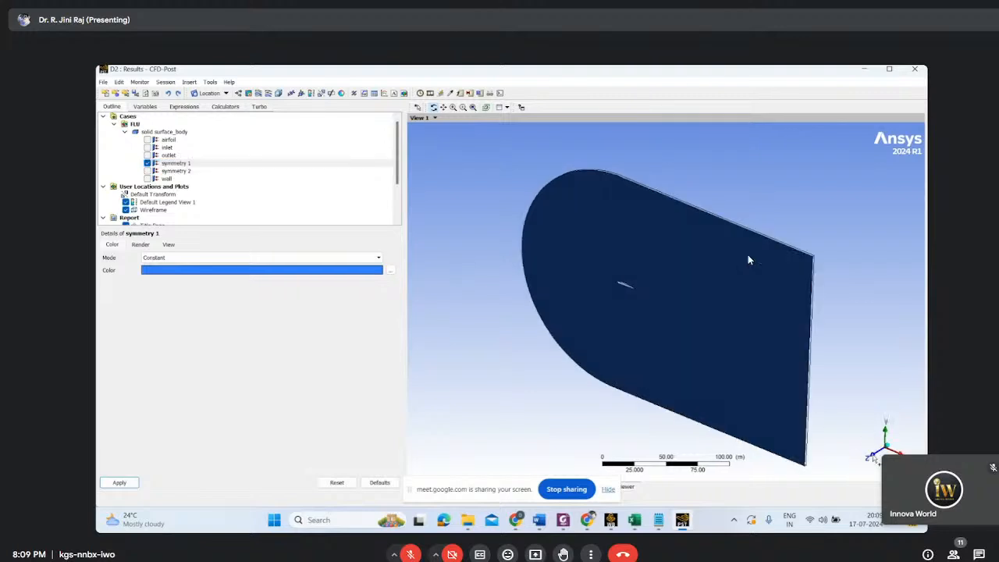
{"action": "left_click", "coordinate": [154, 259]}
{"action": "left_click", "coordinate": [156, 278]}
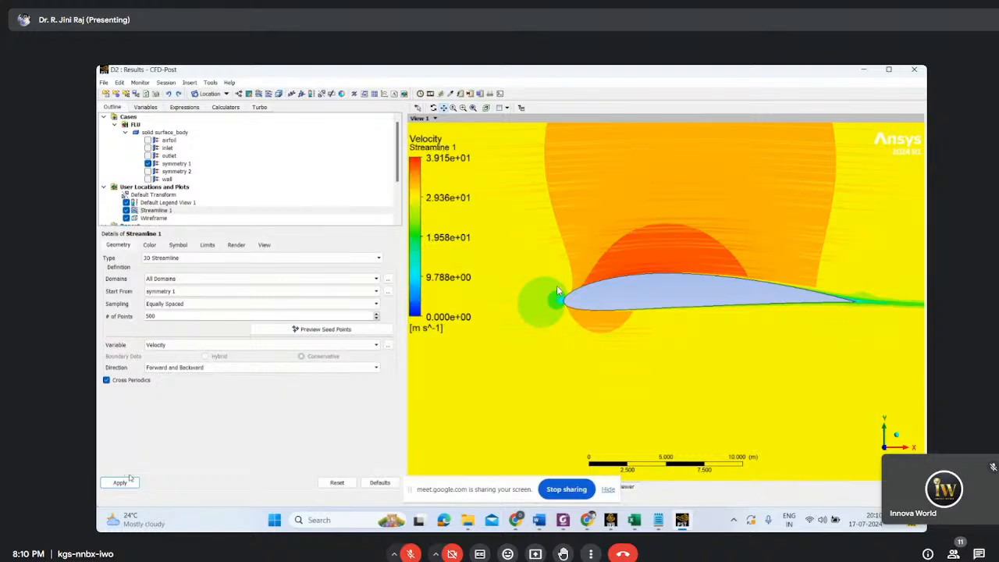
Hide the symmetry 1 boundary so only the velocity streamlines around the airfoil are displayed
{"action": "left_click", "coordinate": [149, 164]}
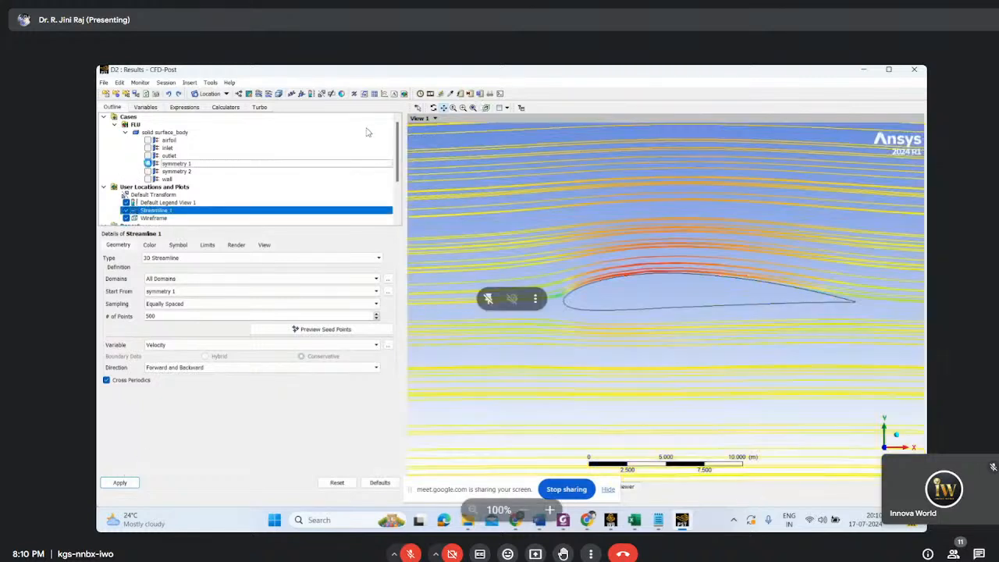
{"action": "scroll", "coordinate": [562, 297], "scroll_direction": "up", "scroll_amount": 2}
{"action": "scroll", "coordinate": [617, 299], "scroll_direction": "up", "scroll_amount": 2}
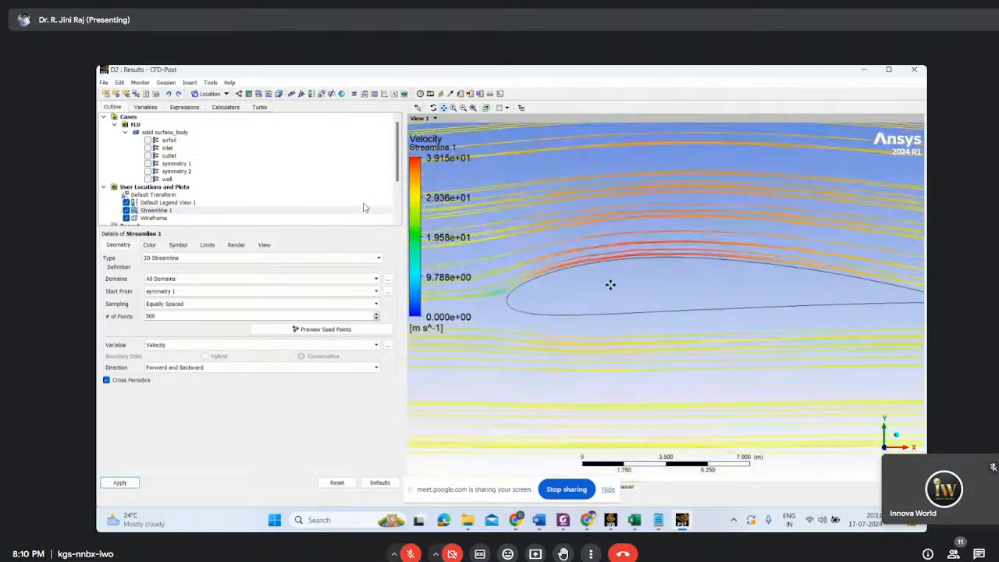
{"action": "scroll", "coordinate": [532, 236], "scroll_direction": "up", "scroll_amount": 1}
{"action": "scroll", "coordinate": [585, 250], "scroll_direction": "down", "scroll_amount": 3}
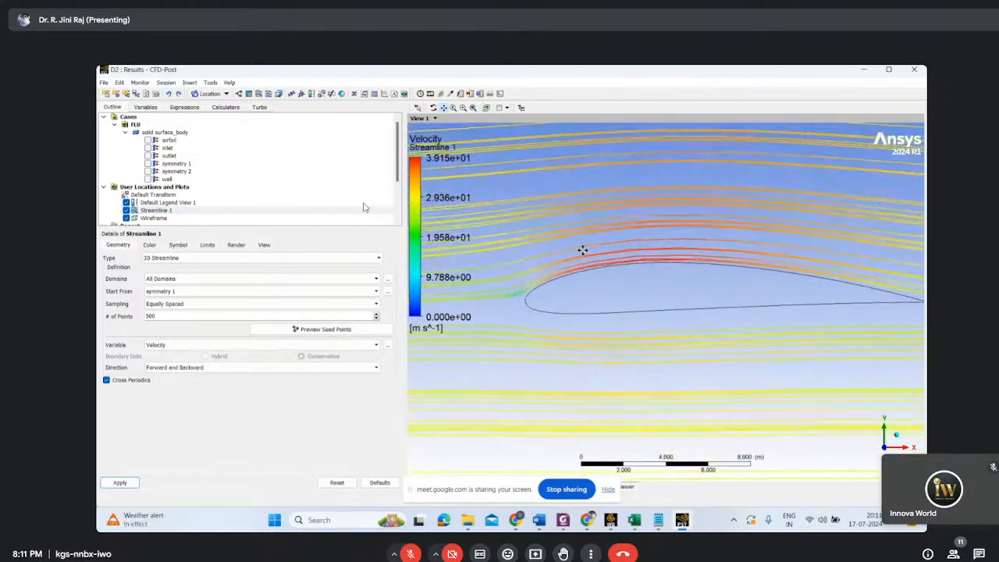
{"action": "double_click", "coordinate": [151, 317]}
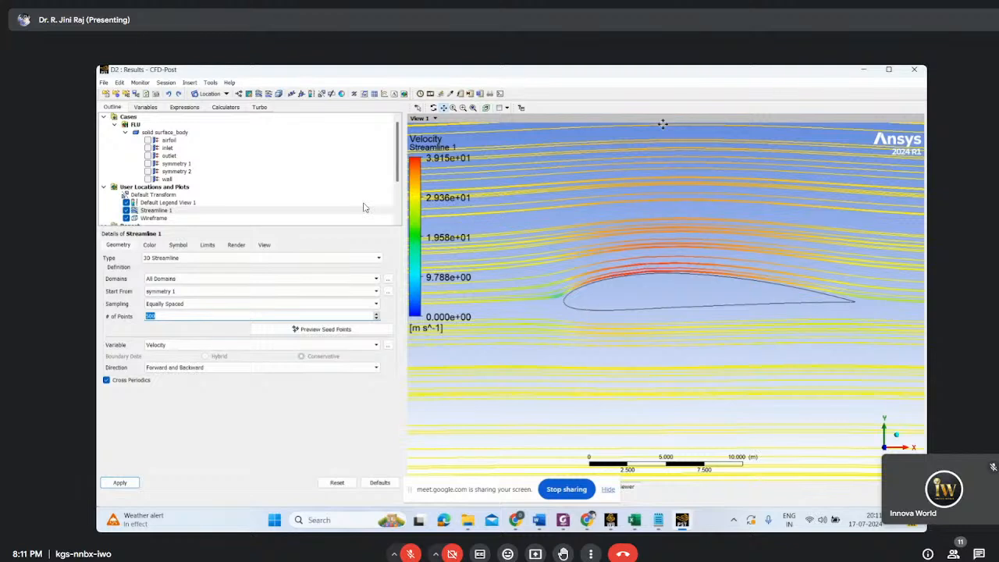
{"action": "left_click", "coordinate": [227, 94]}
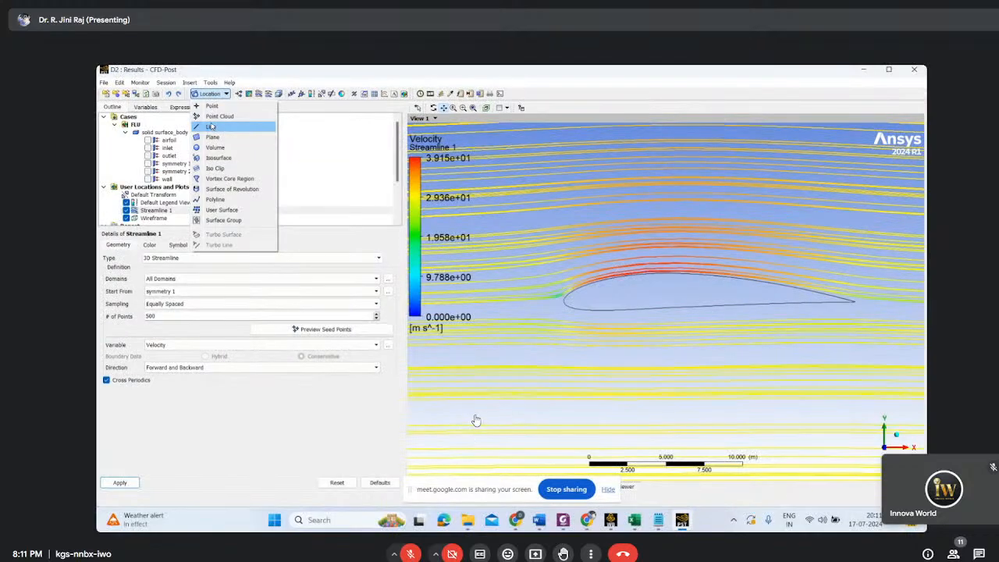
{"action": "mouse_move", "coordinate": [619, 523]}
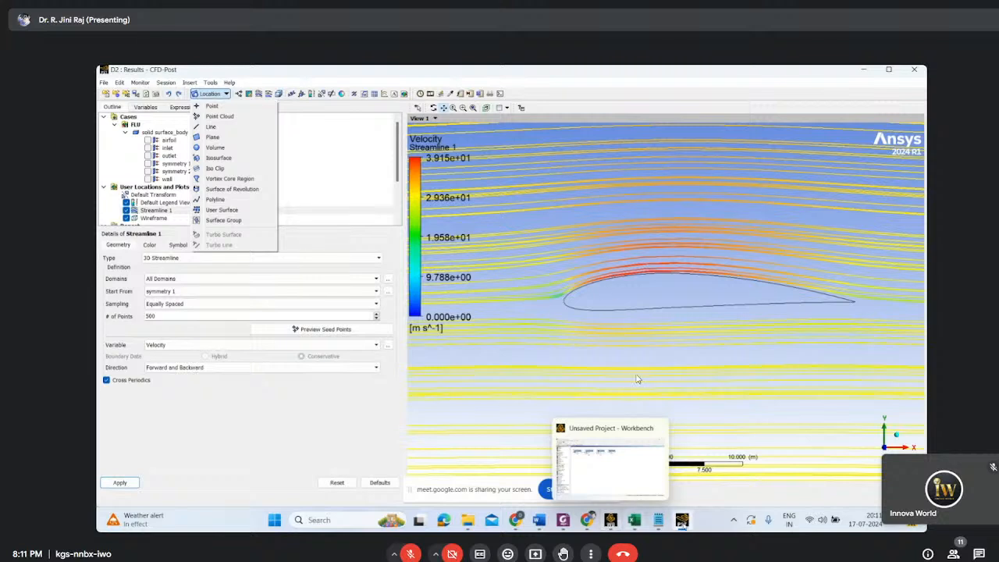
{"action": "left_click", "coordinate": [921, 70]}
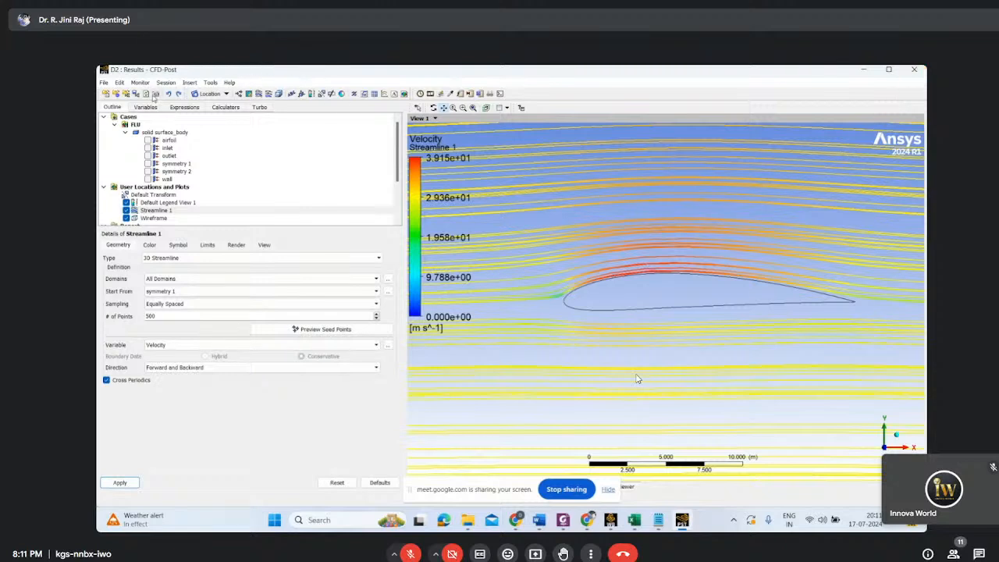
Save a picture of the airfoil streamlines as FLU.png in PNG format to the Desktop
{"action": "left_click", "coordinate": [155, 94]}
{"action": "left_click_drag", "start_coordinate": [545, 270], "coordinate": [276, 190]}
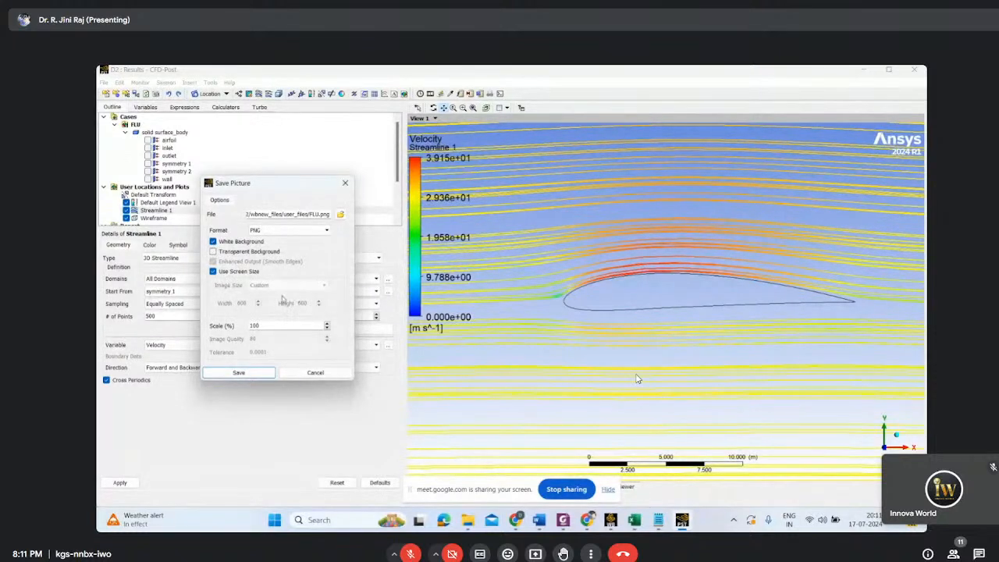
{"action": "left_click", "coordinate": [341, 214]}
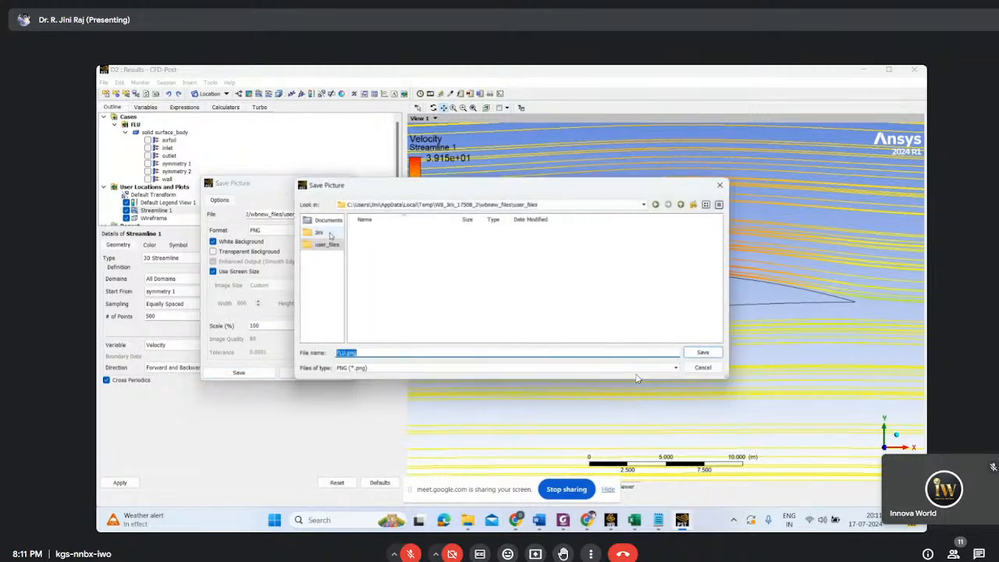
{"action": "left_click", "coordinate": [328, 221]}
{"action": "left_click", "coordinate": [319, 233]}
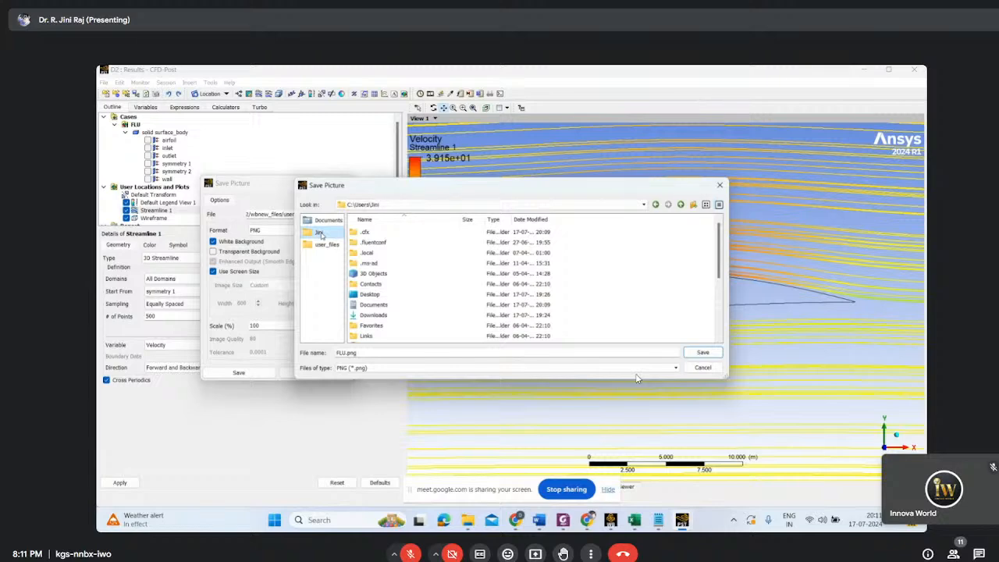
{"action": "double_click", "coordinate": [370, 294]}
{"action": "left_click", "coordinate": [703, 353]}
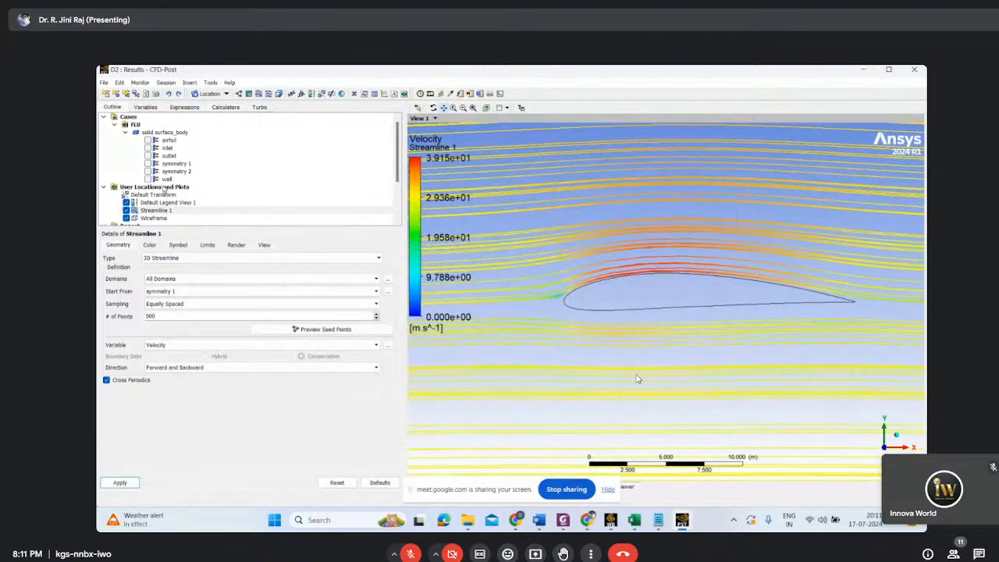
Show the symmetry 1 velocity contour without Streamline 1 and save it as a PNG picture, overwriting FLU.png on the Desktop
{"action": "left_click", "coordinate": [148, 164]}
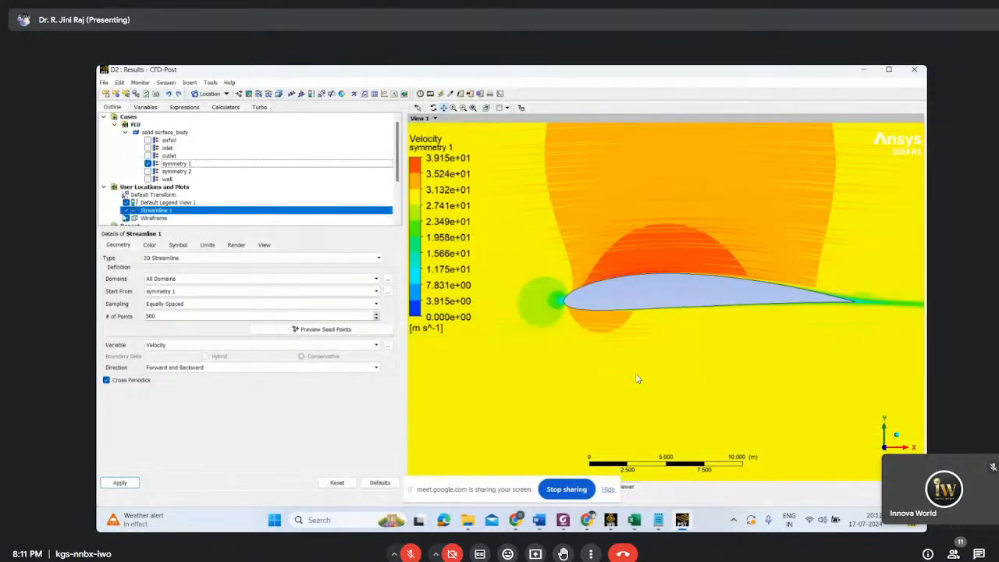
{"action": "key", "text": "ctrl+p"}
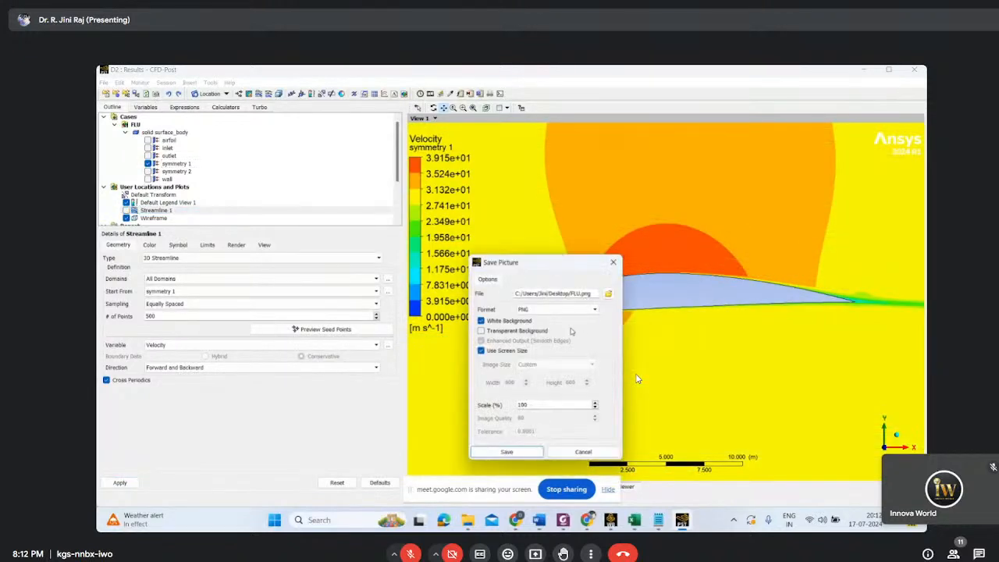
{"action": "left_click", "coordinate": [508, 451]}
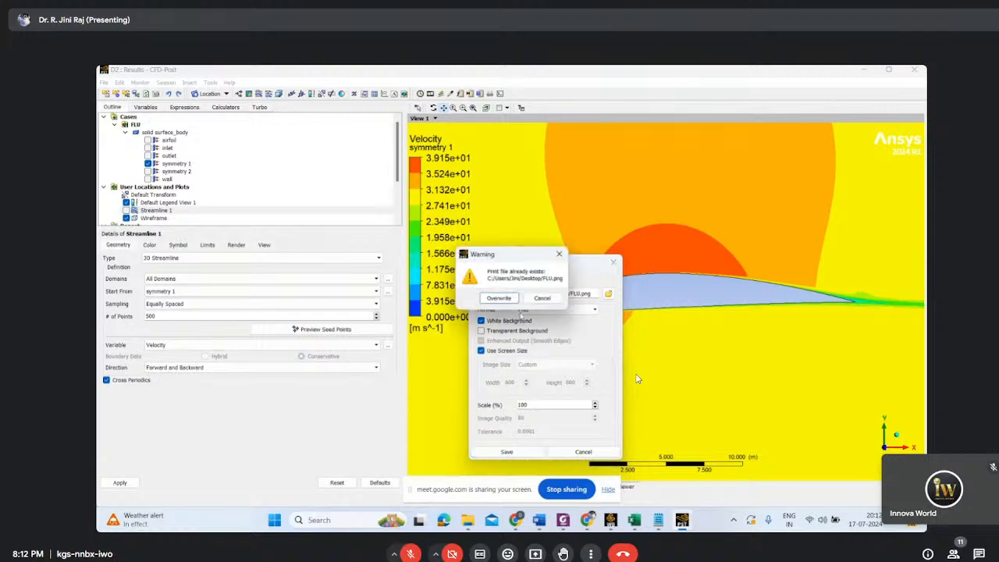
{"action": "left_click", "coordinate": [500, 298]}
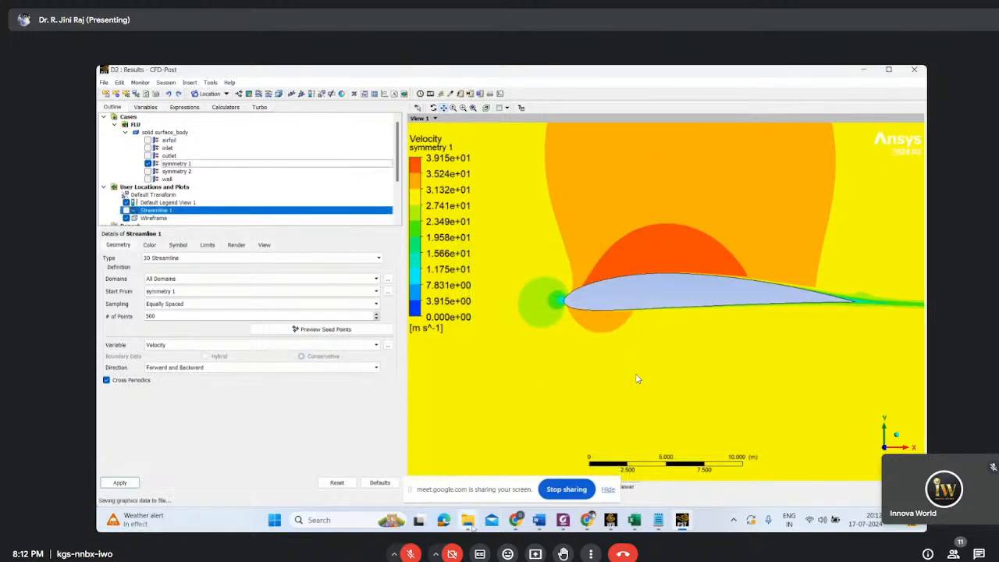
Open the saved FLU picture from the Desktop folder, view it full size, and minimize the image viewer
{"action": "mouse_move", "coordinate": [467, 520]}
{"action": "left_click", "coordinate": [409, 469]}
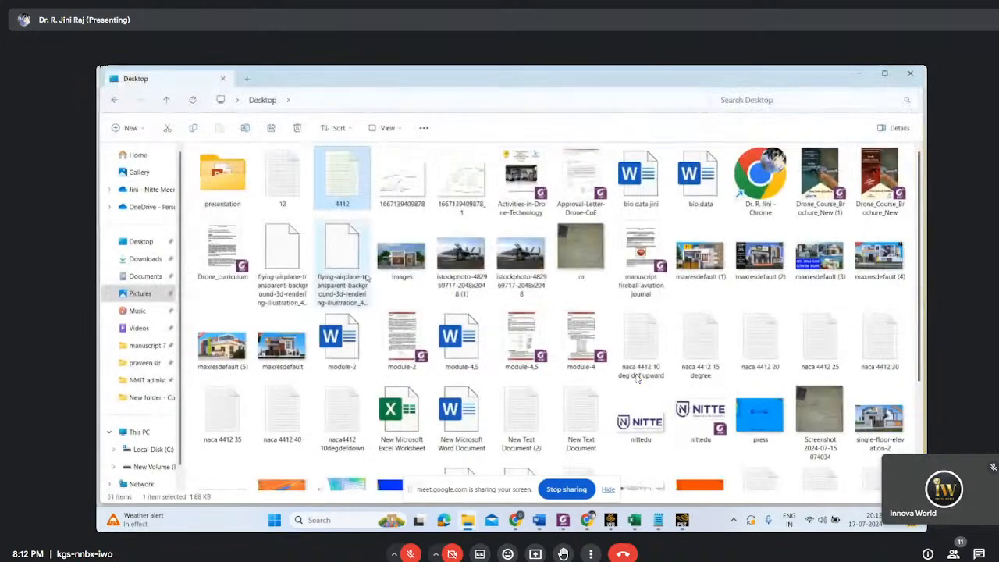
{"action": "scroll", "coordinate": [638, 379], "scroll_direction": "down", "scroll_amount": 2}
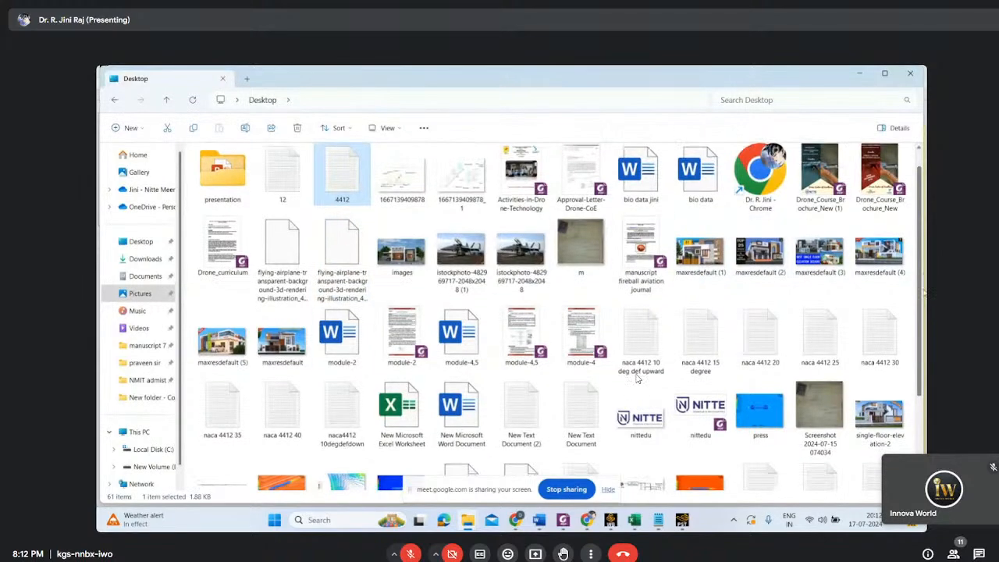
{"action": "left_click", "coordinate": [223, 469]}
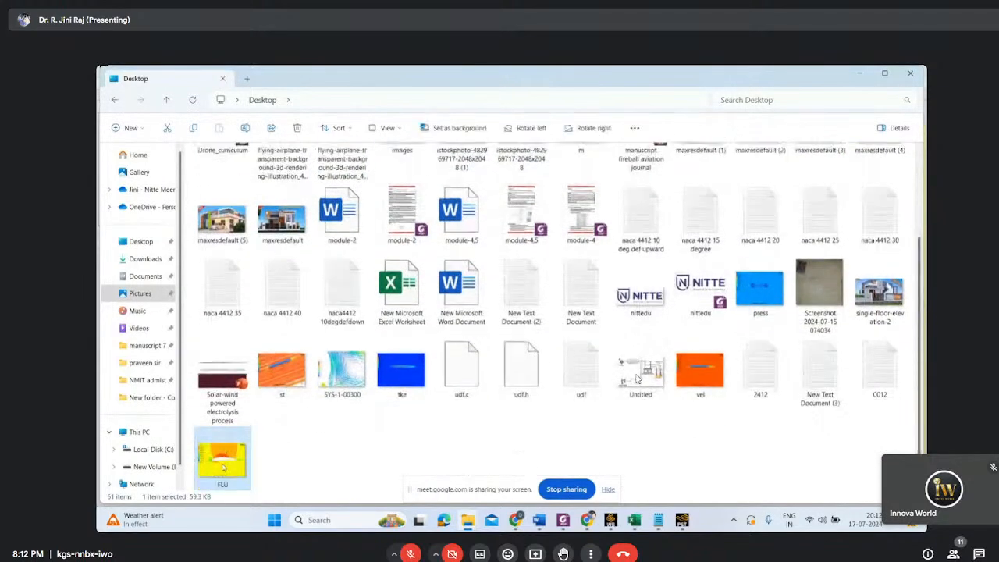
{"action": "double_click", "coordinate": [224, 466]}
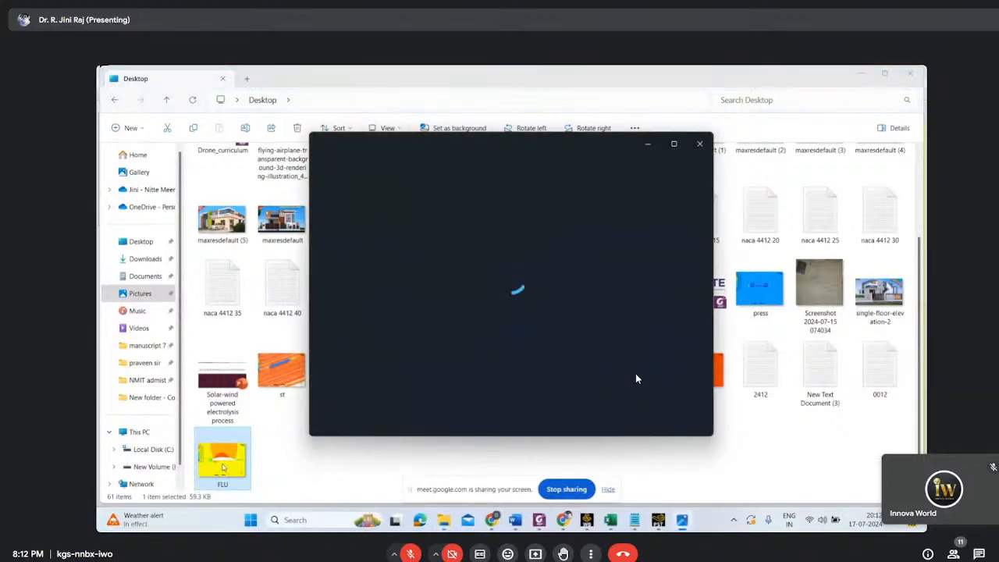
{"action": "left_click", "coordinate": [675, 145]}
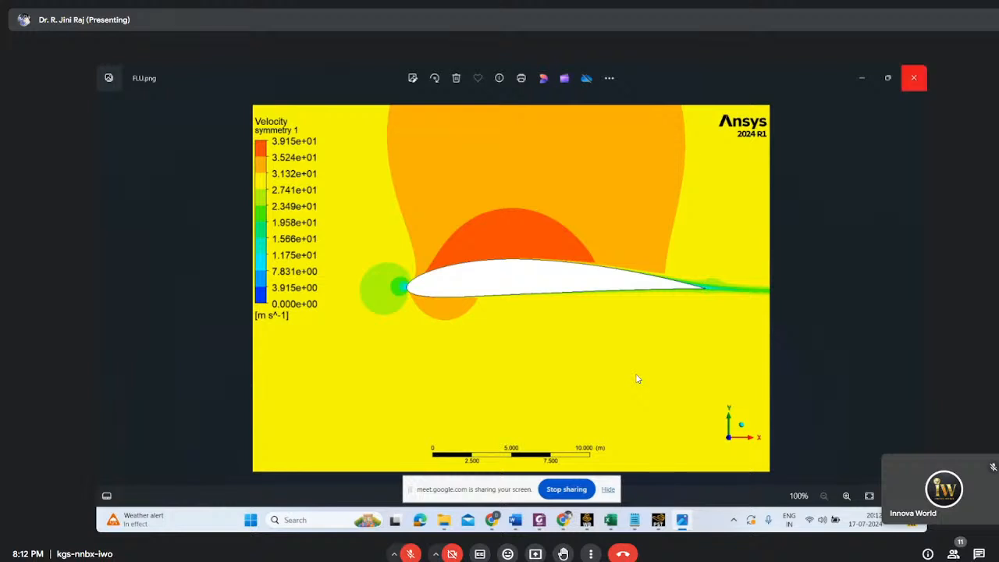
{"action": "left_click", "coordinate": [865, 79]}
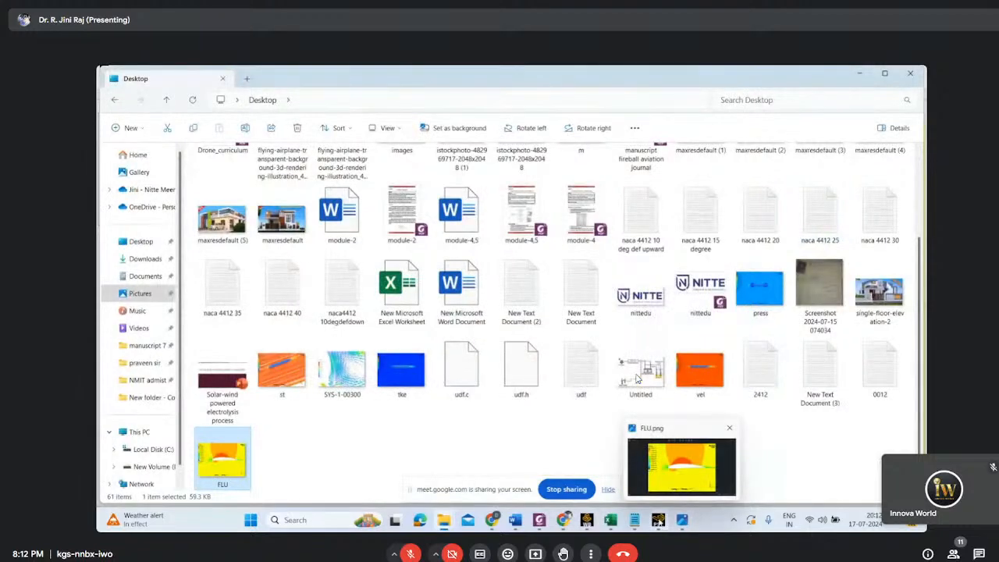
Leave CFD-Post, return to the Workbench project and open the Solution cell of the Fluent system
{"action": "left_click", "coordinate": [660, 521]}
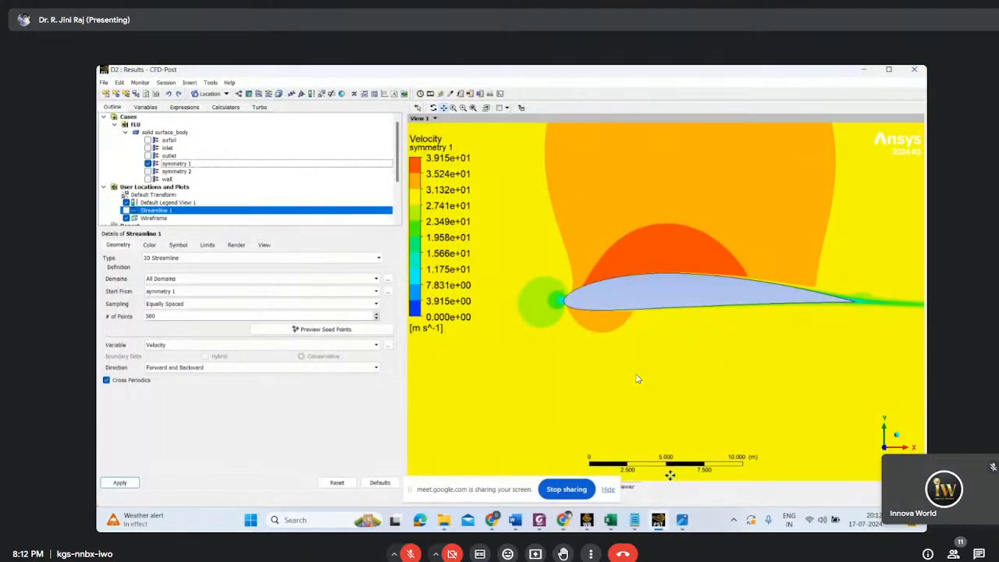
{"action": "key", "text": "alt+Tab"}
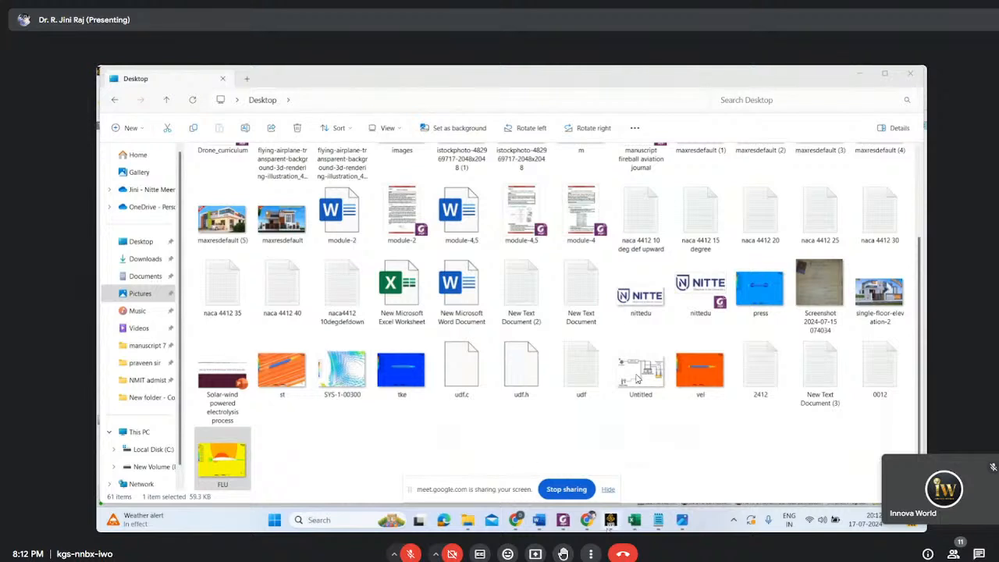
{"action": "key", "text": "alt+Tab"}
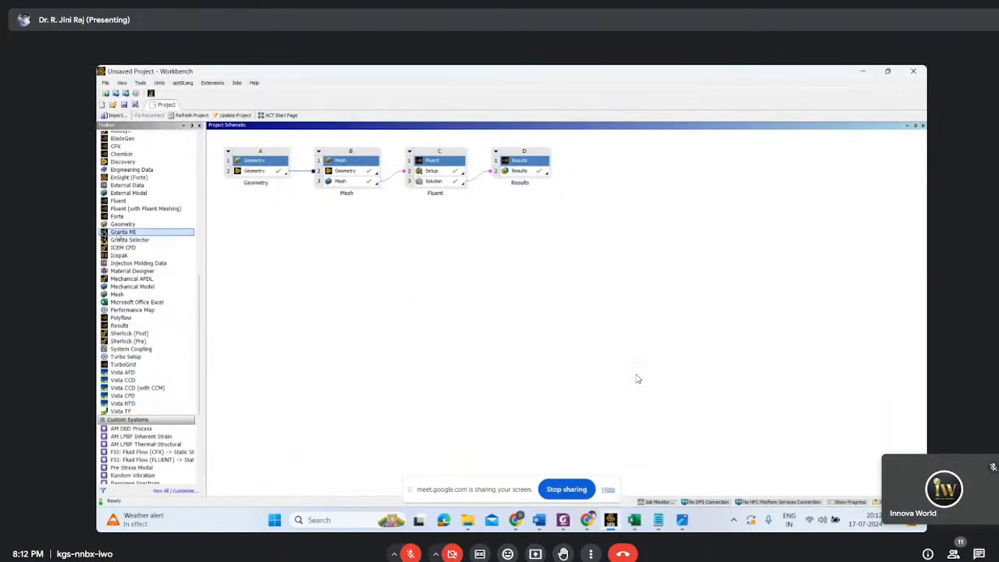
{"action": "left_click", "coordinate": [441, 181]}
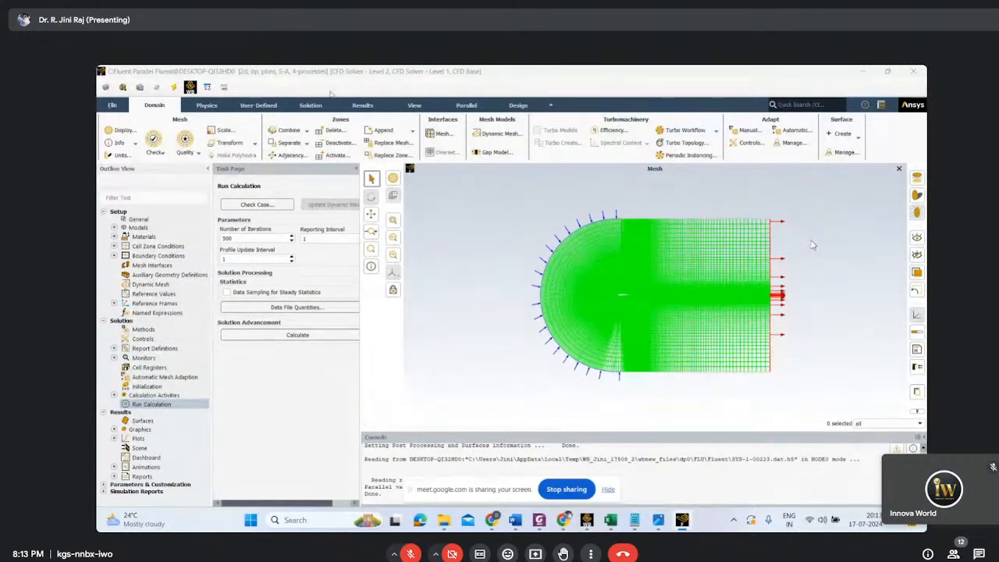
Start a new solution XY plot with Pressure Coefficient as the Y axis function
{"action": "left_click", "coordinate": [364, 106]}
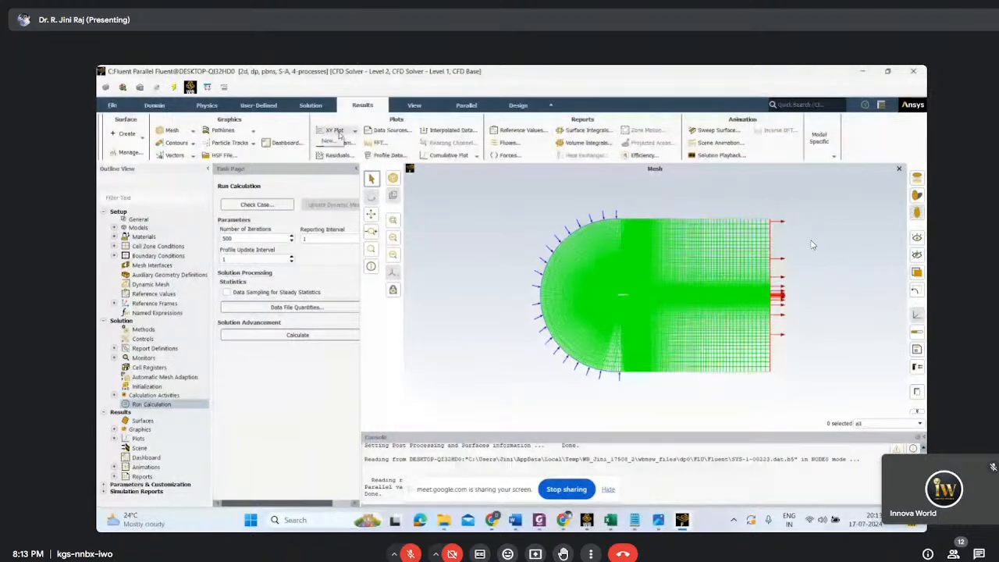
{"action": "left_click", "coordinate": [339, 135]}
{"action": "left_click_drag", "start_coordinate": [263, 280], "coordinate": [232, 172]}
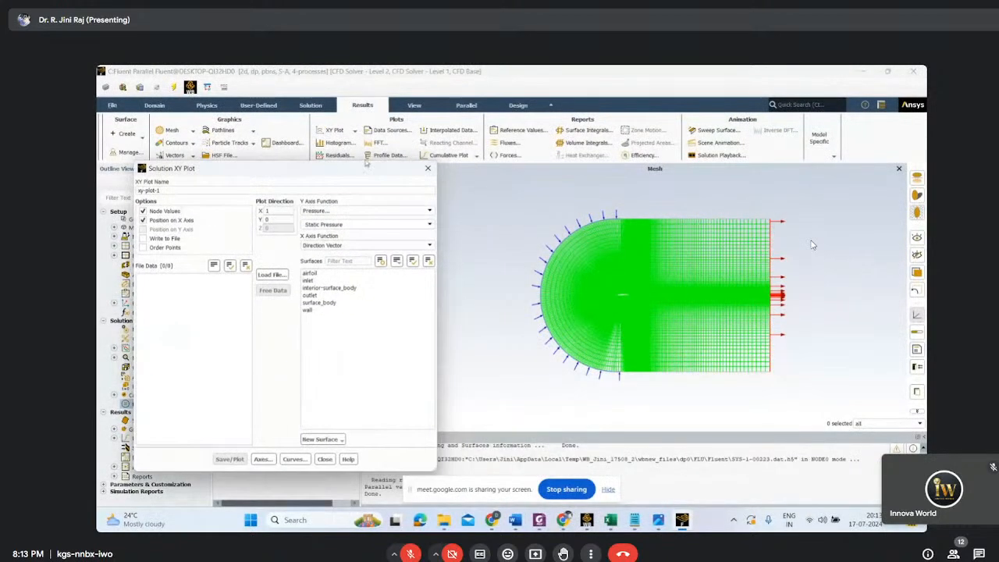
{"action": "left_click", "coordinate": [429, 211]}
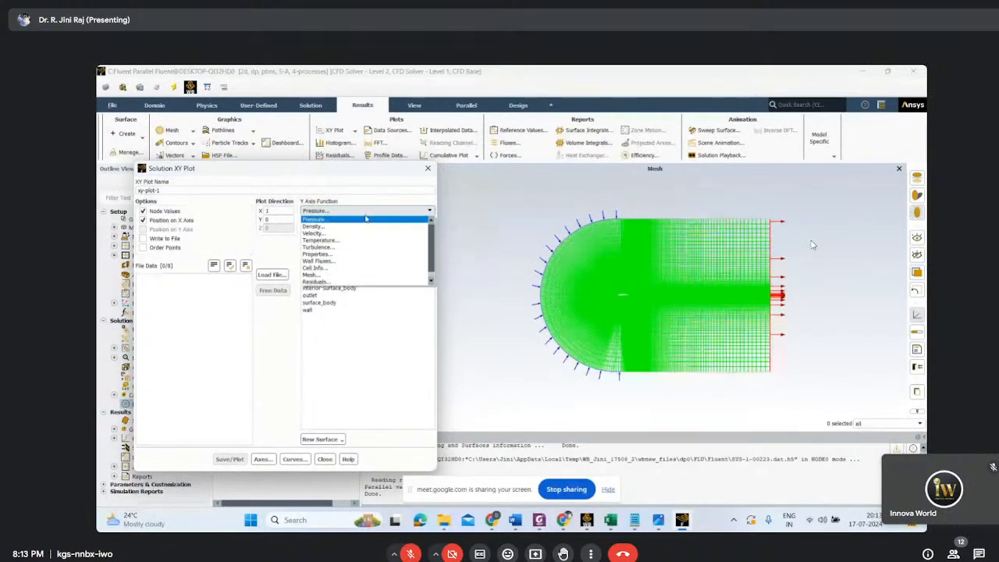
{"action": "left_click", "coordinate": [366, 218]}
{"action": "left_click", "coordinate": [429, 225]}
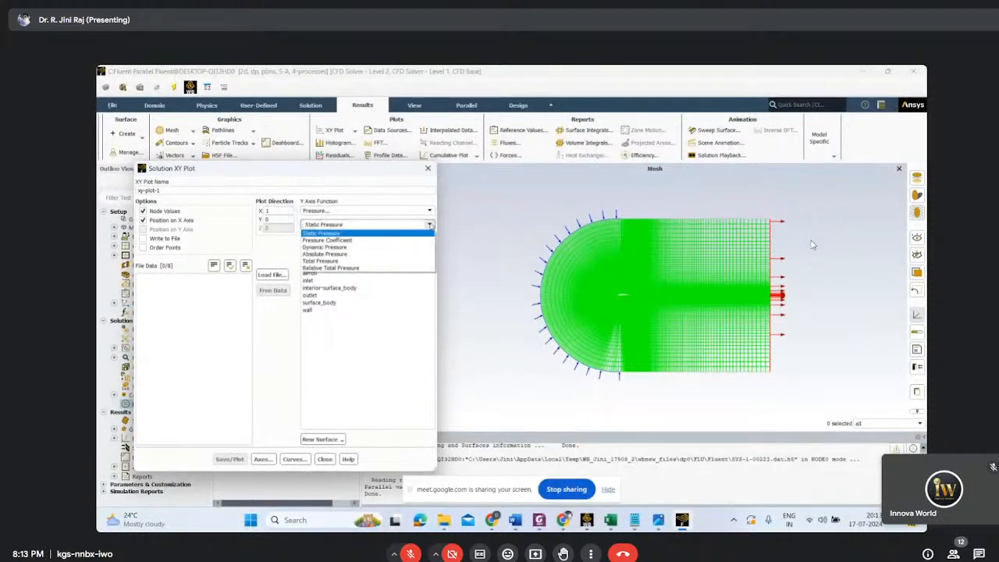
{"action": "left_click", "coordinate": [316, 241]}
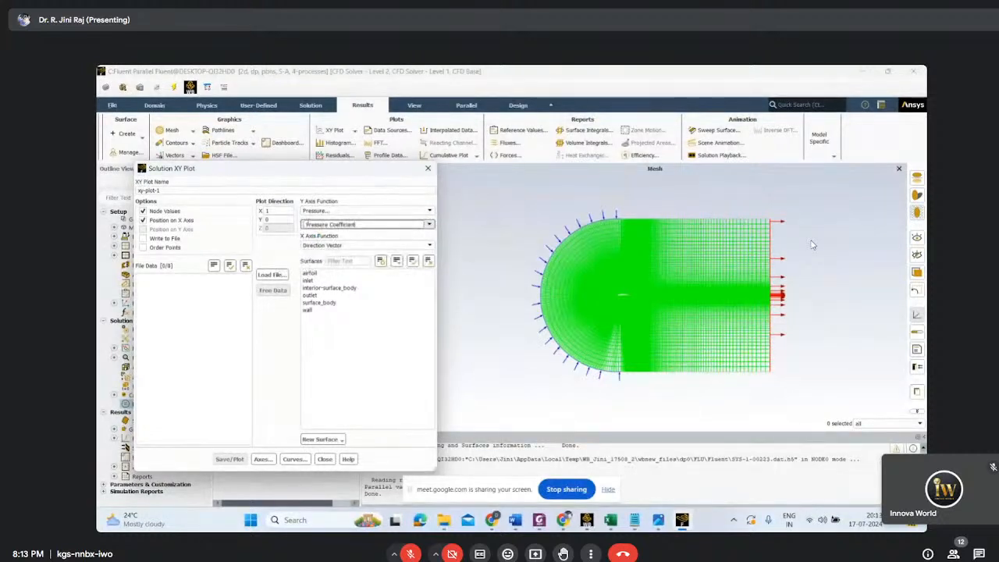
Plot the pressure coefficient for the airfoil surface and move the dialog aside to view the curve
{"action": "left_click", "coordinate": [310, 273]}
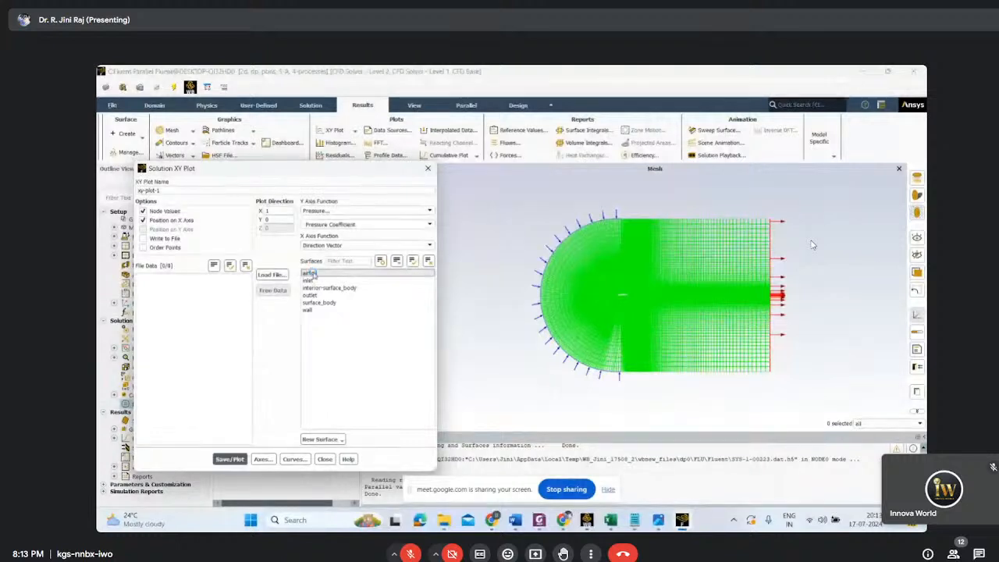
{"action": "left_click", "coordinate": [229, 459]}
{"action": "left_click_drag", "start_coordinate": [389, 169], "coordinate": [314, 167]}
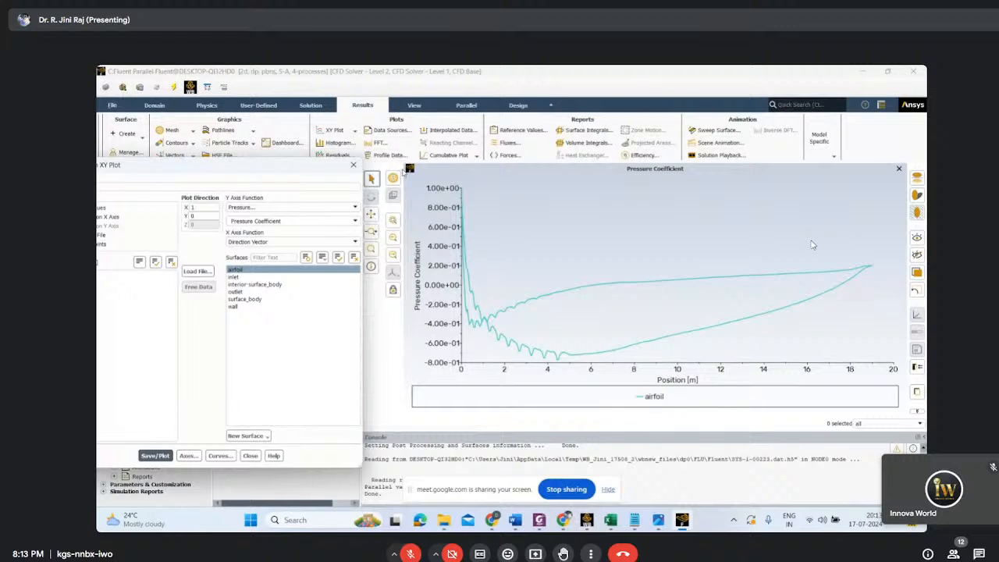
{"action": "left_click_drag", "start_coordinate": [271, 168], "coordinate": [442, 168]}
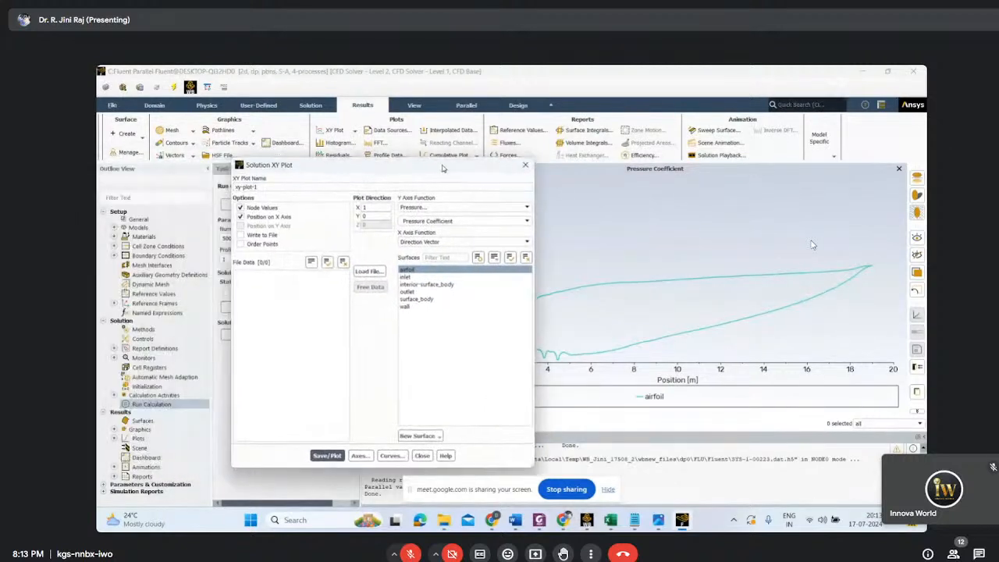
Enable Write to File and write the airfoil pressure coefficient data to an XY file named a on the Desktop
{"action": "left_click", "coordinate": [242, 235]}
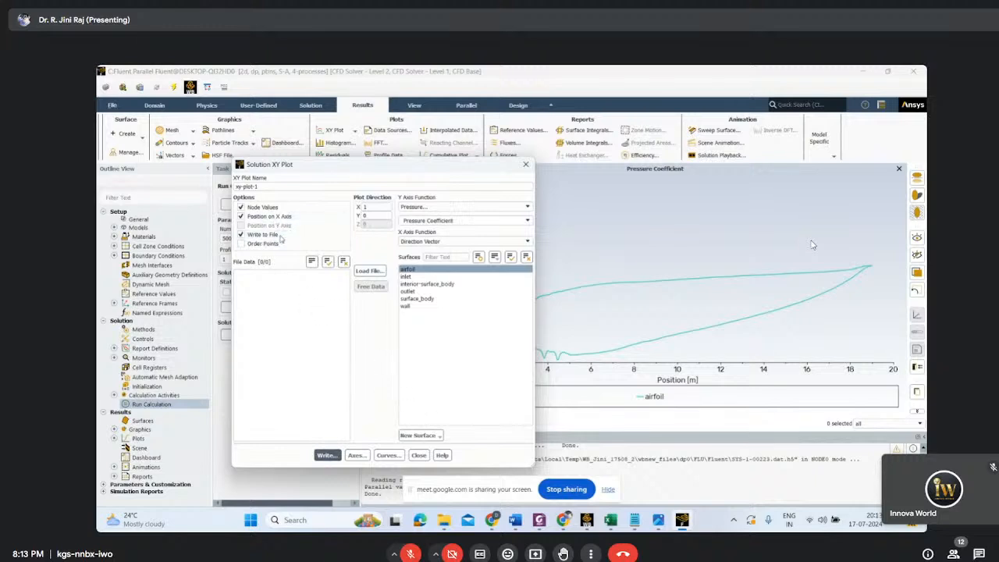
{"action": "left_click", "coordinate": [327, 456]}
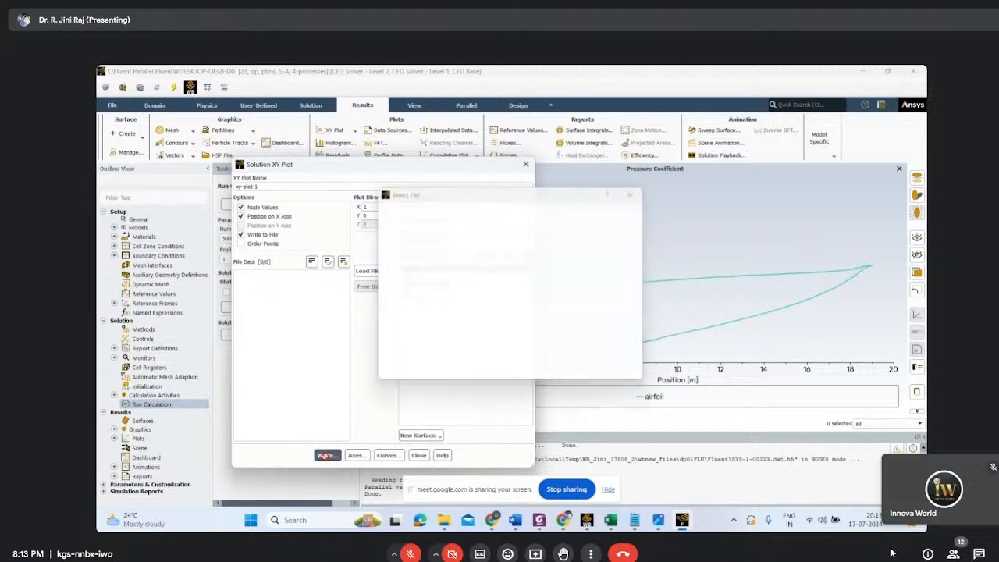
{"action": "left_click", "coordinate": [560, 213]}
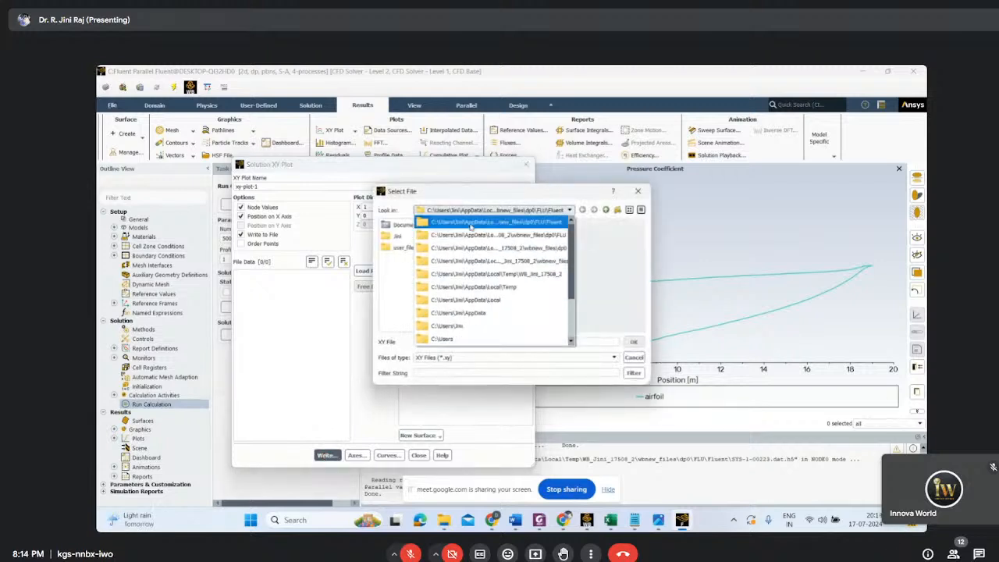
{"action": "scroll", "coordinate": [486, 305], "scroll_direction": "down", "scroll_amount": 2}
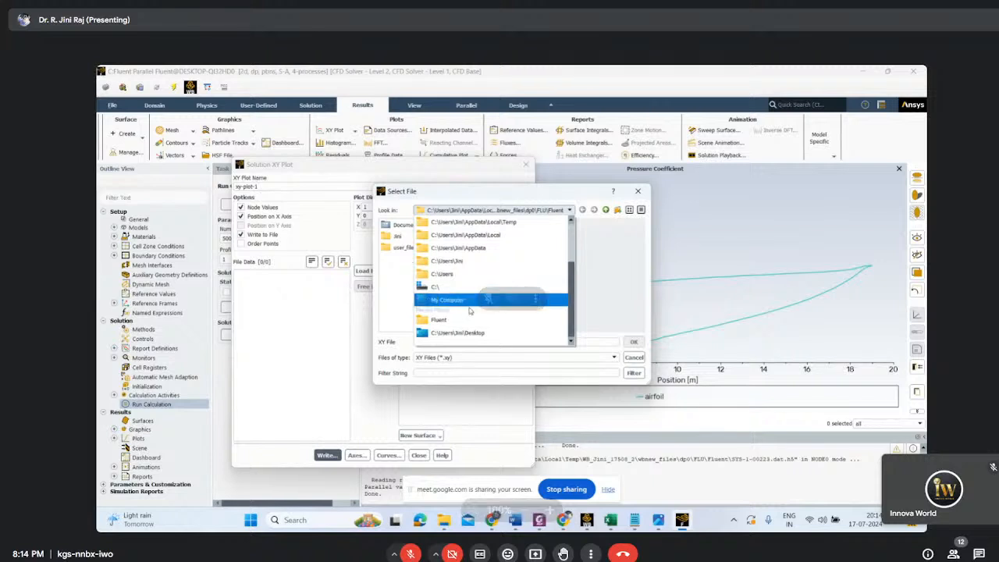
{"action": "left_click", "coordinate": [468, 333]}
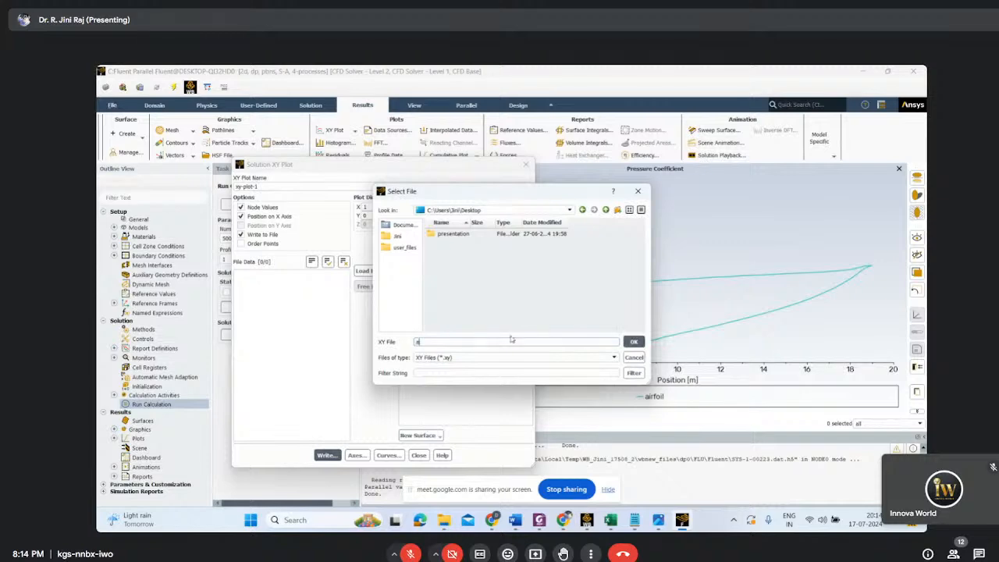
{"action": "left_click", "coordinate": [633, 357]}
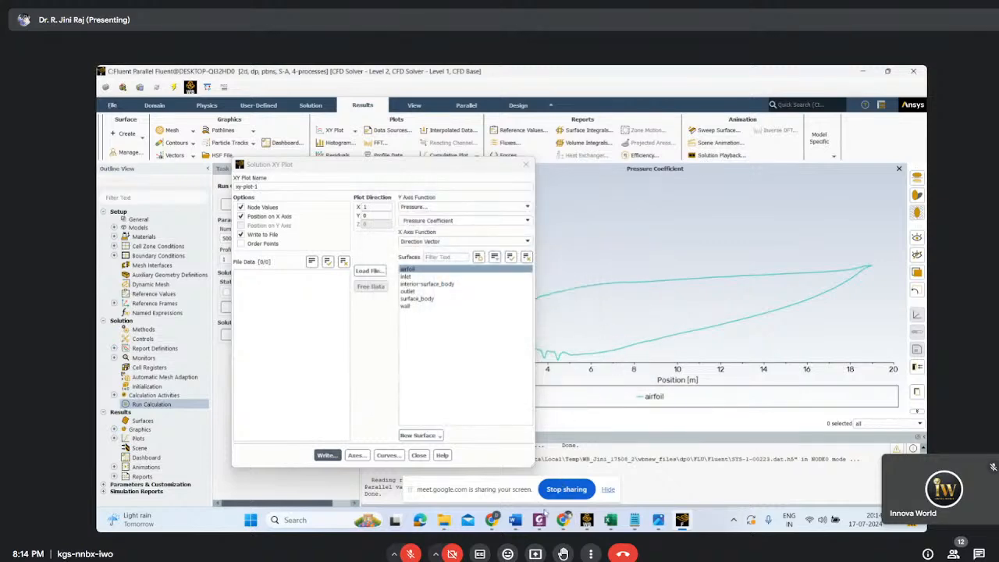
Open the exported file a from the Desktop folder in Notepad, just once
{"action": "mouse_move", "coordinate": [444, 520]}
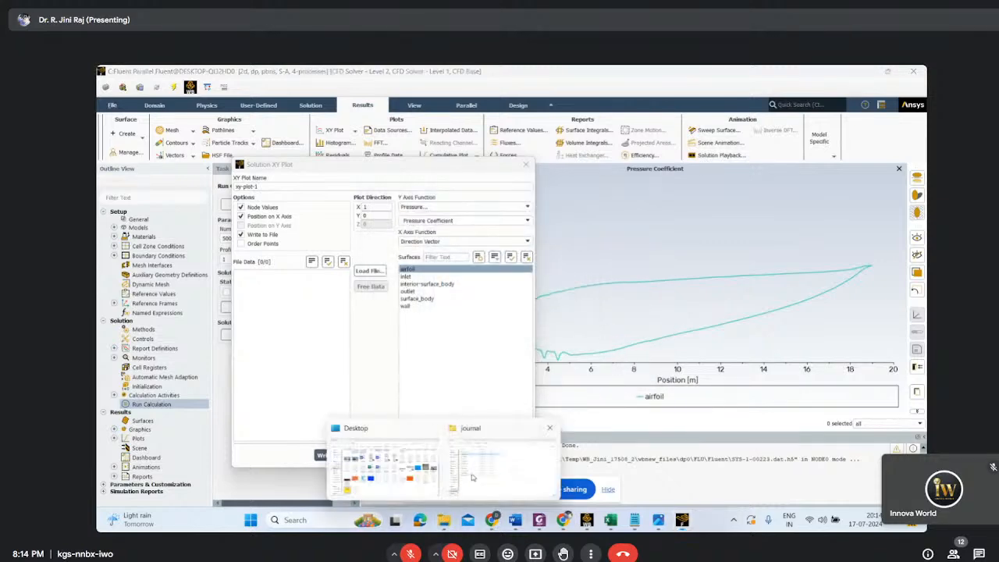
{"action": "left_click", "coordinate": [383, 464]}
{"action": "left_click", "coordinate": [279, 464]}
{"action": "right_click", "coordinate": [279, 464]}
{"action": "left_click", "coordinate": [364, 476]}
{"action": "right_click", "coordinate": [285, 472]}
{"action": "left_click", "coordinate": [326, 314]}
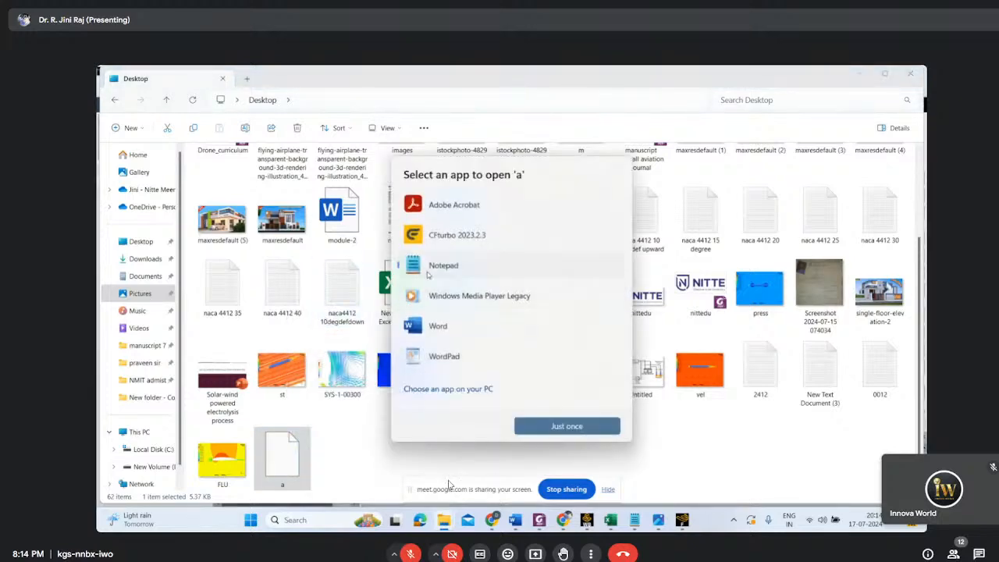
{"action": "left_click", "coordinate": [548, 424]}
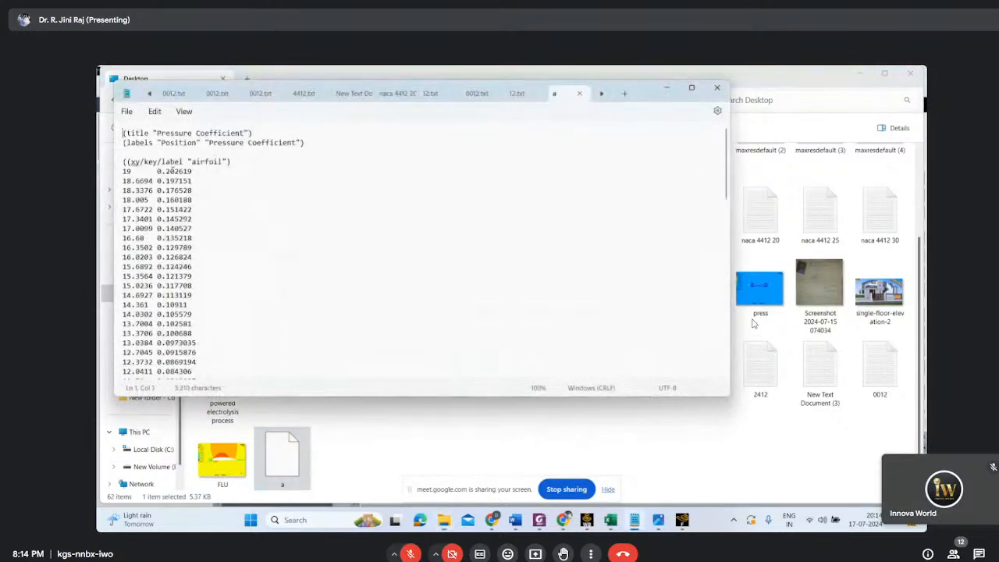
Select the position and pressure coefficient values in the exported file, review them from the beginning, and close Notepad
{"action": "left_click_drag", "start_coordinate": [123, 171], "coordinate": [244, 371]}
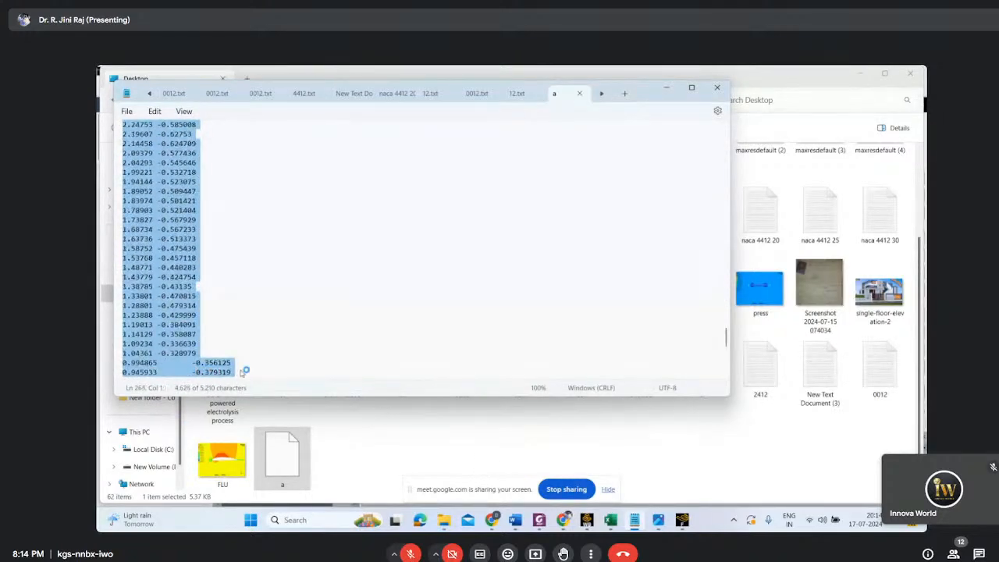
{"action": "scroll", "coordinate": [296, 326], "scroll_direction": "up", "scroll_amount": 14}
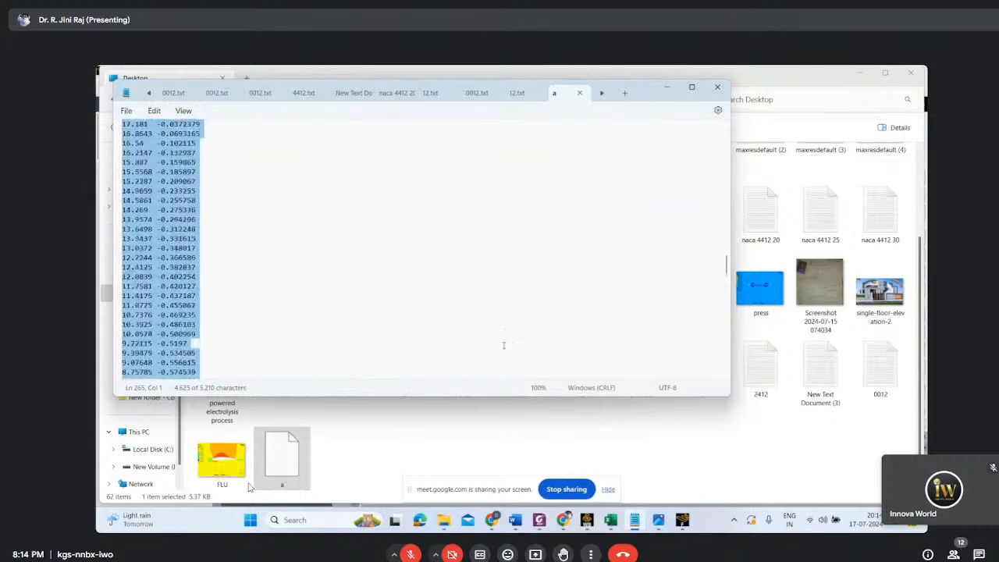
{"action": "scroll", "coordinate": [504, 345], "scroll_direction": "up", "scroll_amount": 10}
{"action": "left_click_drag", "start_coordinate": [727, 240], "coordinate": [697, 123]}
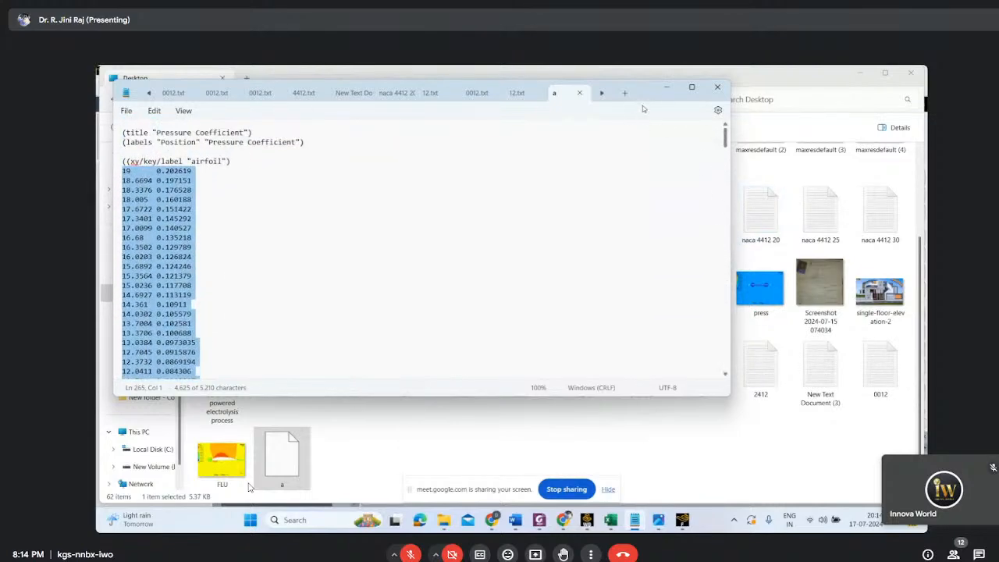
{"action": "left_click", "coordinate": [717, 87]}
{"action": "mouse_move", "coordinate": [682, 520]}
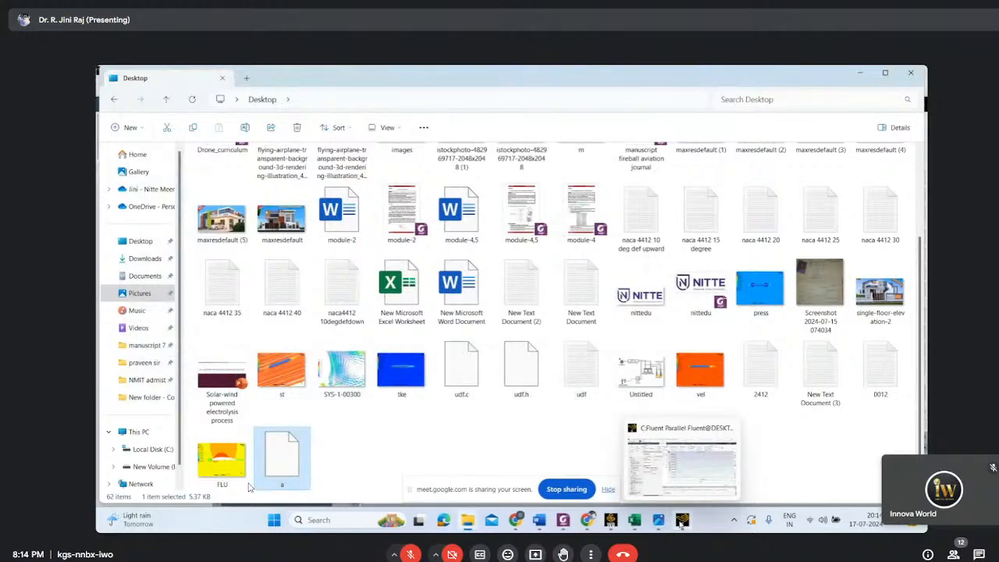
Switch back to Fluent and close the Solution XY Plot dialog
{"action": "left_click", "coordinate": [682, 464]}
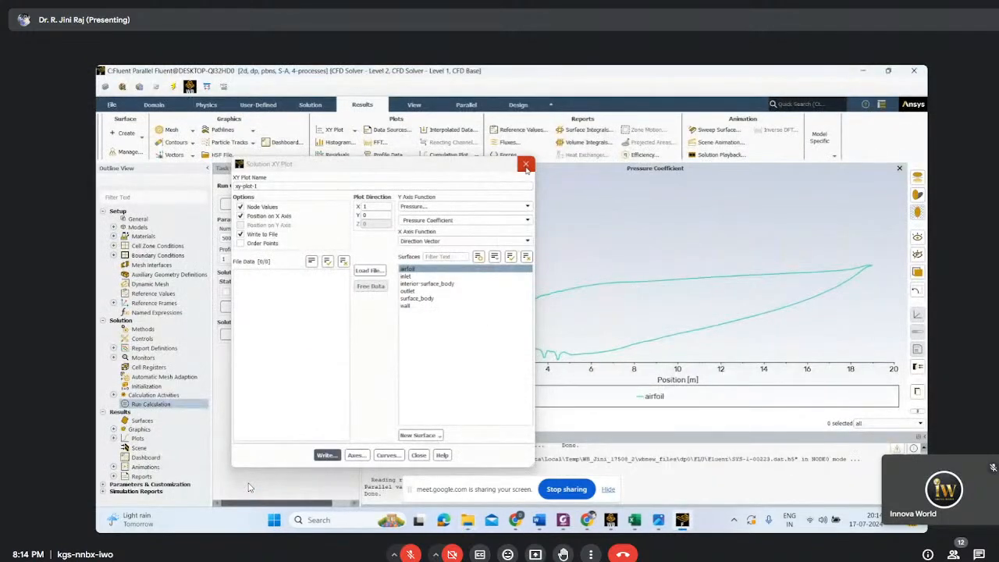
{"action": "left_click", "coordinate": [526, 166]}
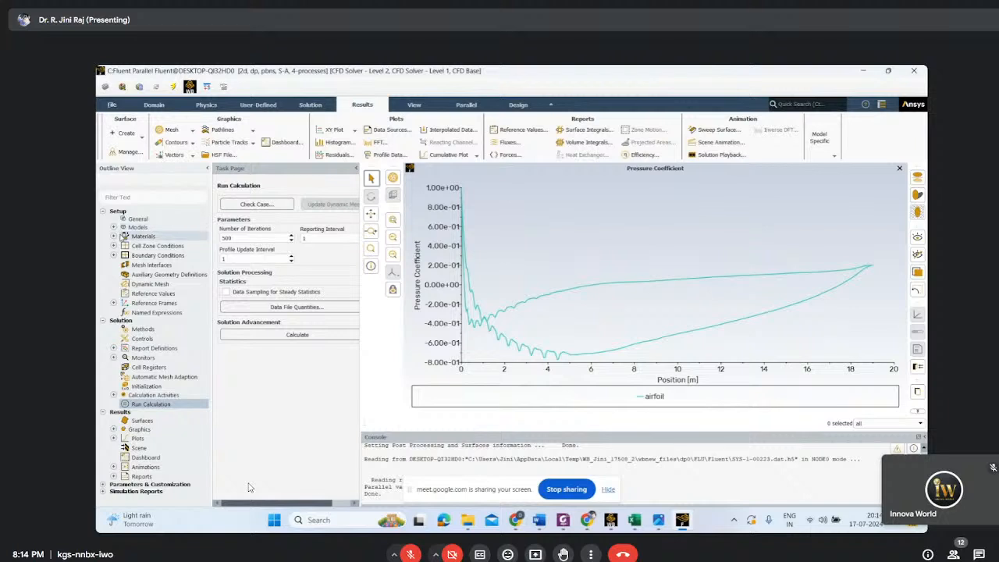
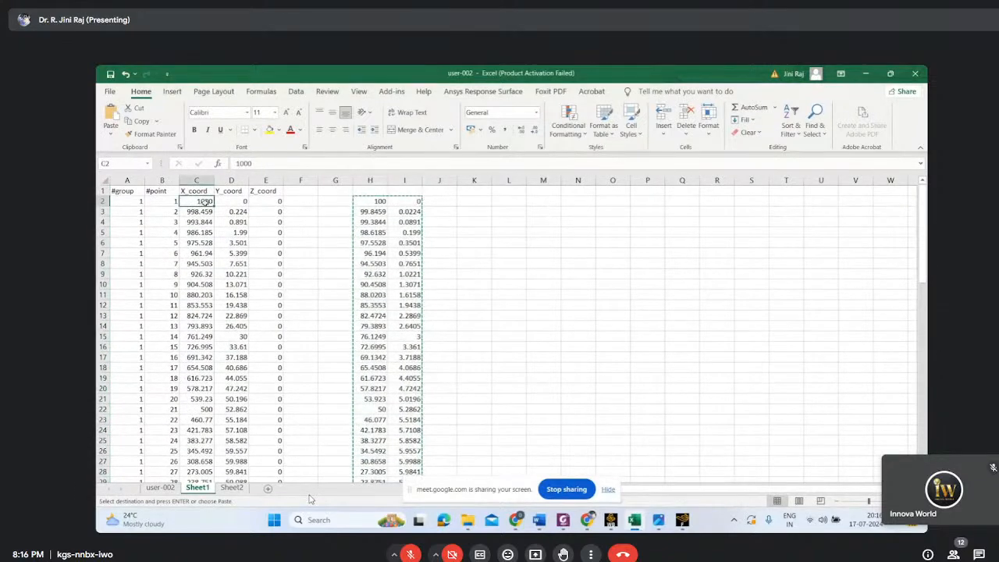
Paste the scaled coordinates over the X_coord and Y_coord columns in Sheet1 as values only and show them with three decimals
{"action": "key", "text": "ctrl+v"}
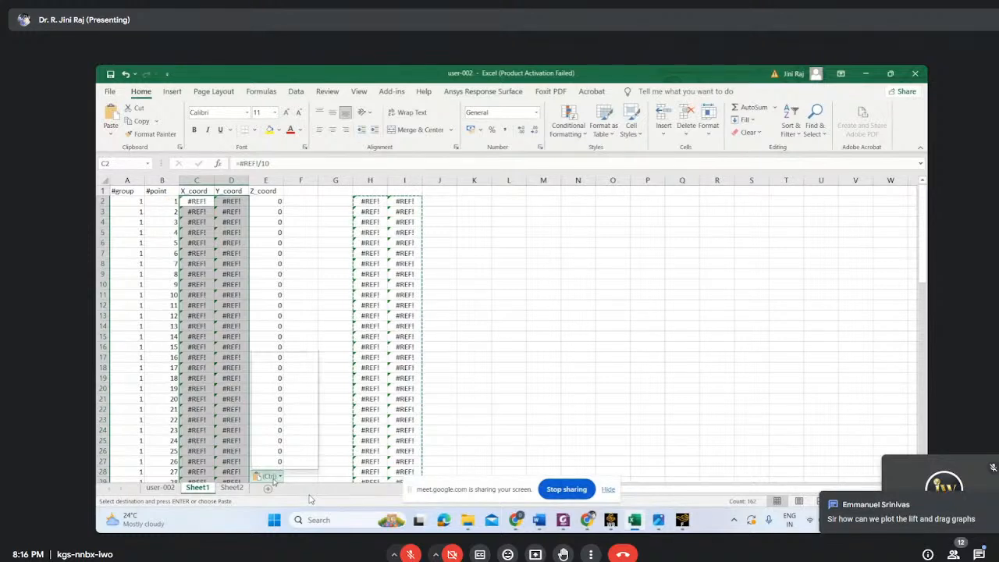
{"action": "left_click", "coordinate": [269, 475]}
{"action": "left_click", "coordinate": [260, 429]}
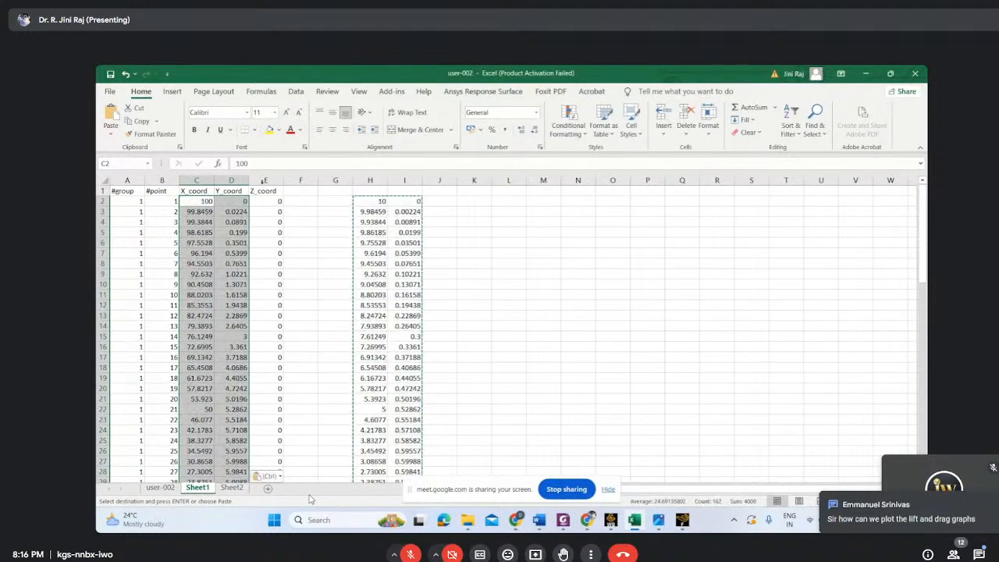
{"action": "left_click", "coordinate": [534, 129]}
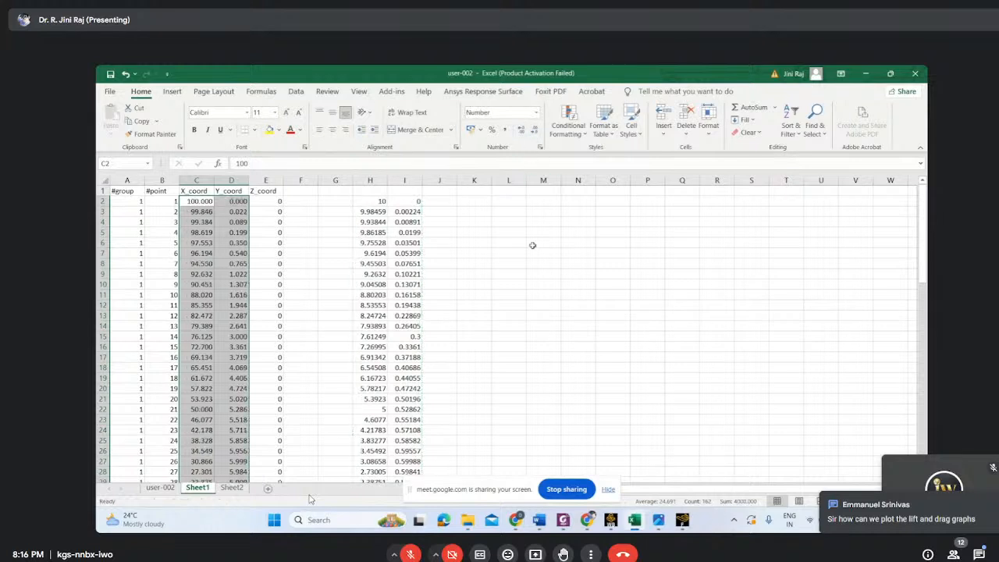
{"action": "left_click", "coordinate": [532, 305]}
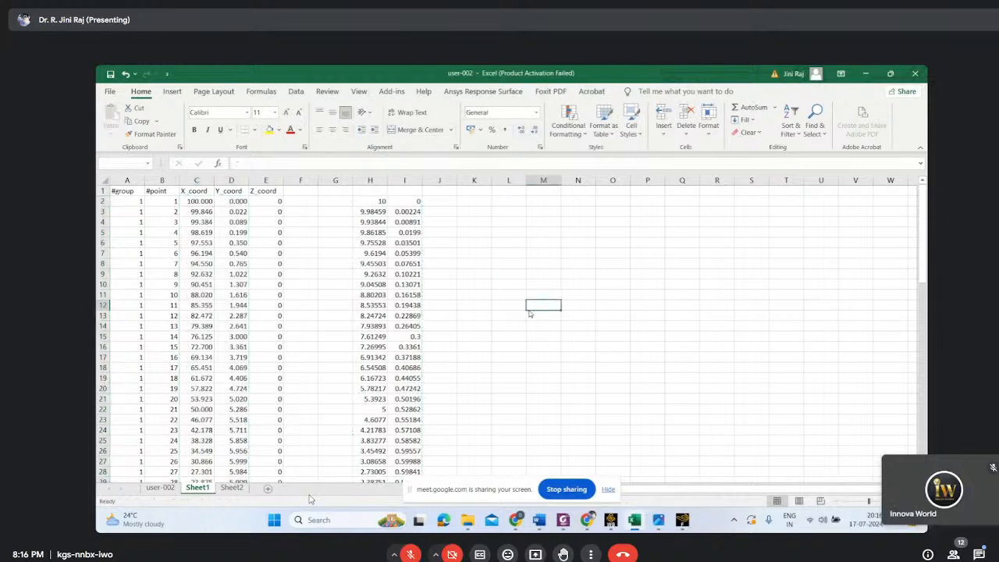
Save the user-002 workbook and switch back to Fluent
{"action": "key", "text": "ctrl+s"}
{"action": "left_click", "coordinate": [515, 324]}
{"action": "left_click", "coordinate": [112, 97]}
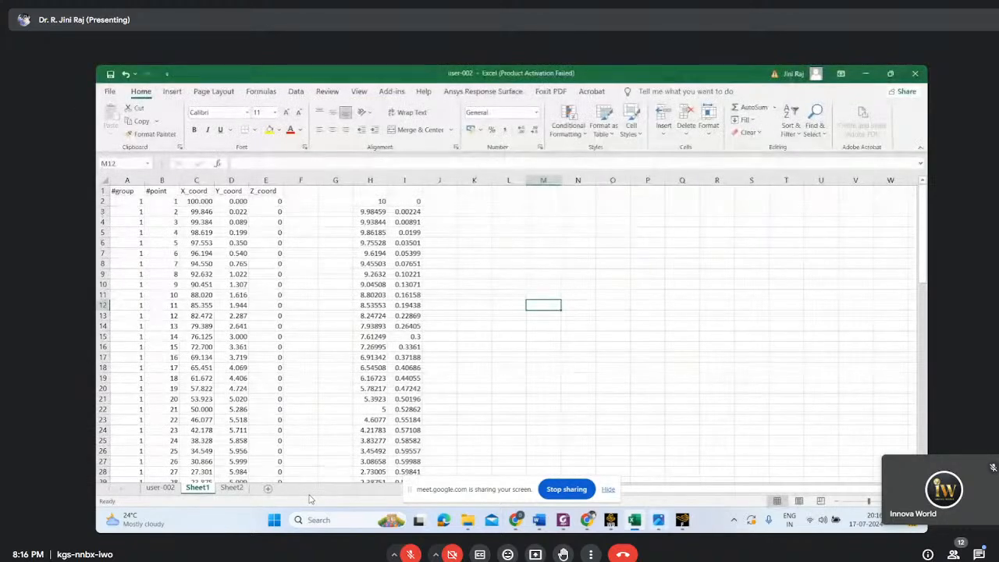
{"action": "mouse_move", "coordinate": [687, 528]}
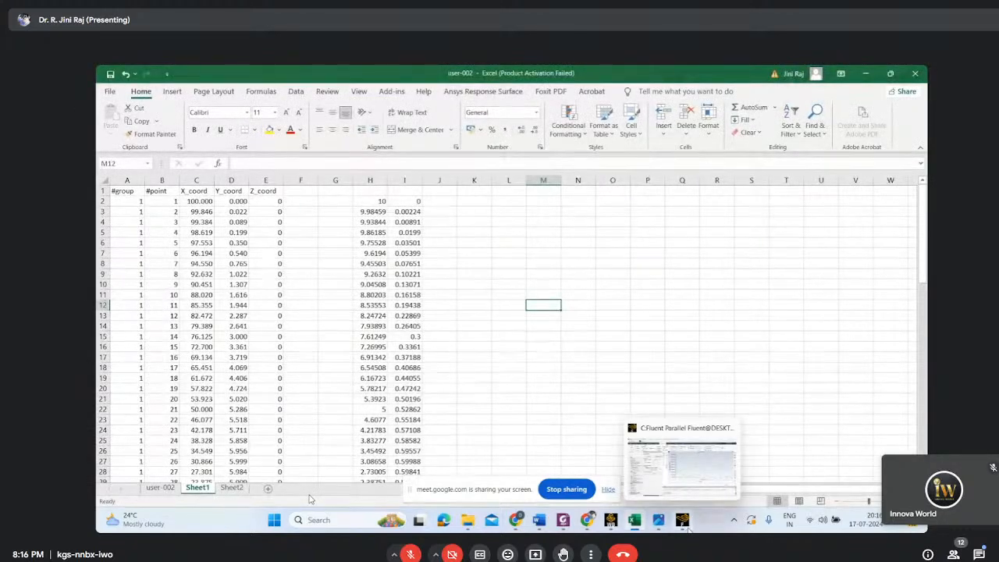
{"action": "left_click", "coordinate": [683, 520]}
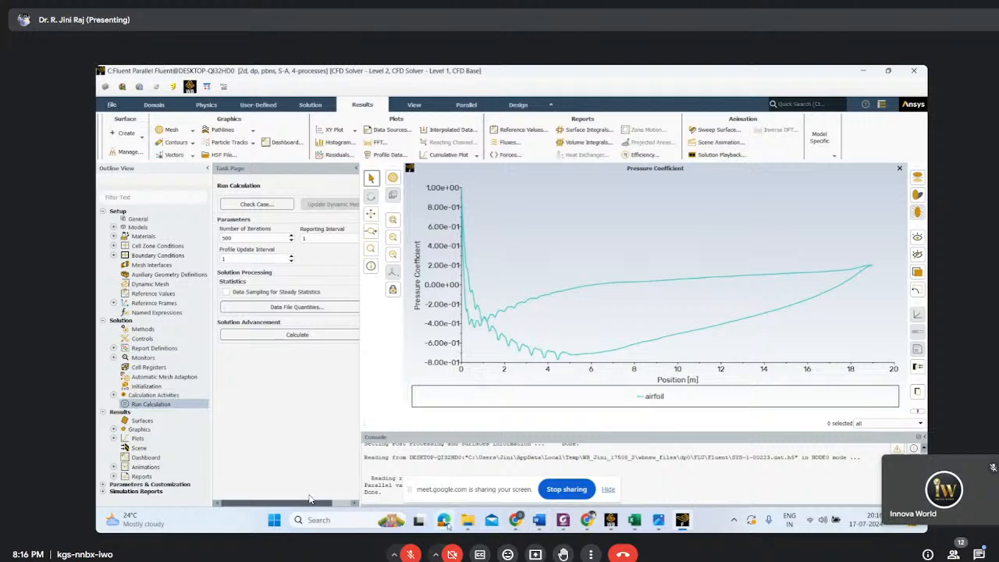
Look through the New Volume (D:) drive in File Explorer and return to Fluent
{"action": "mouse_move", "coordinate": [467, 523]}
{"action": "left_click", "coordinate": [536, 490]}
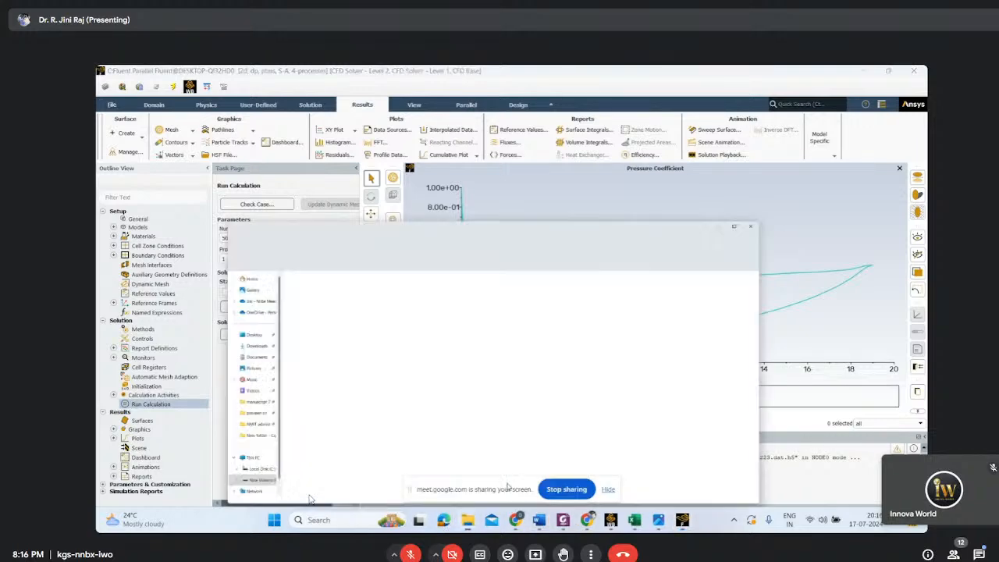
{"action": "left_click", "coordinate": [152, 466]}
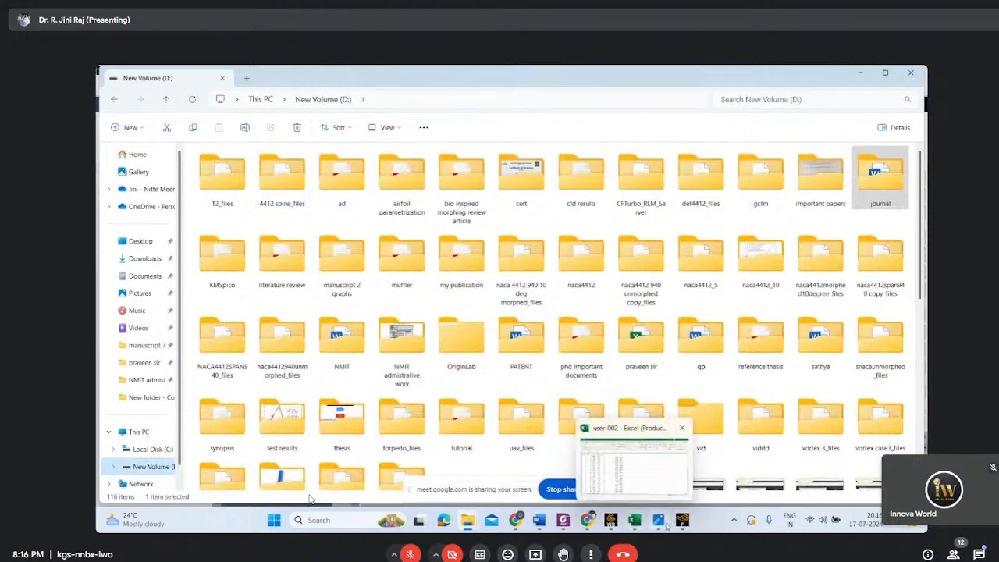
{"action": "left_click", "coordinate": [690, 528]}
Save the project from Fluent, using the settings changes for the current calculation only
{"action": "left_click", "coordinate": [109, 106]}
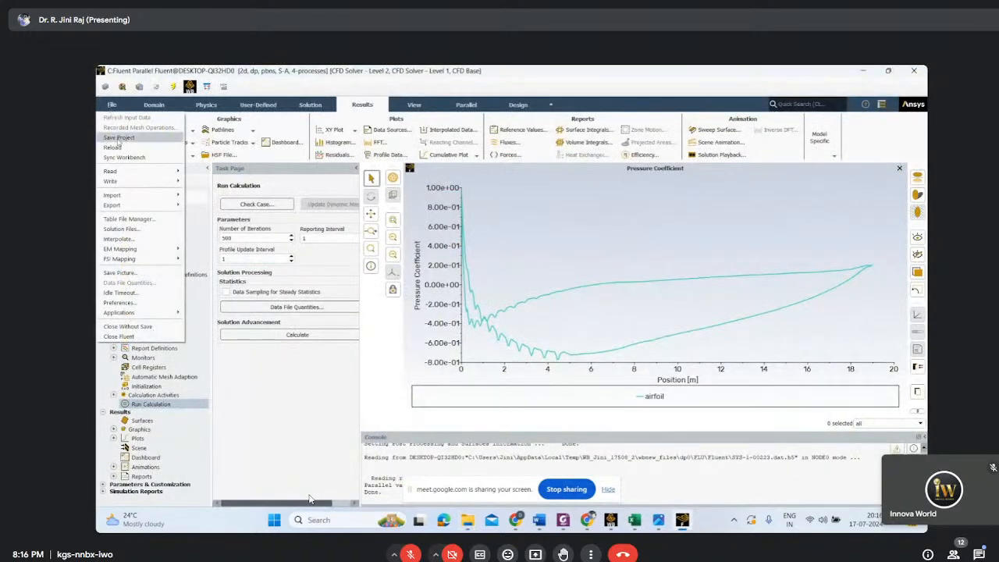
{"action": "left_click", "coordinate": [121, 139]}
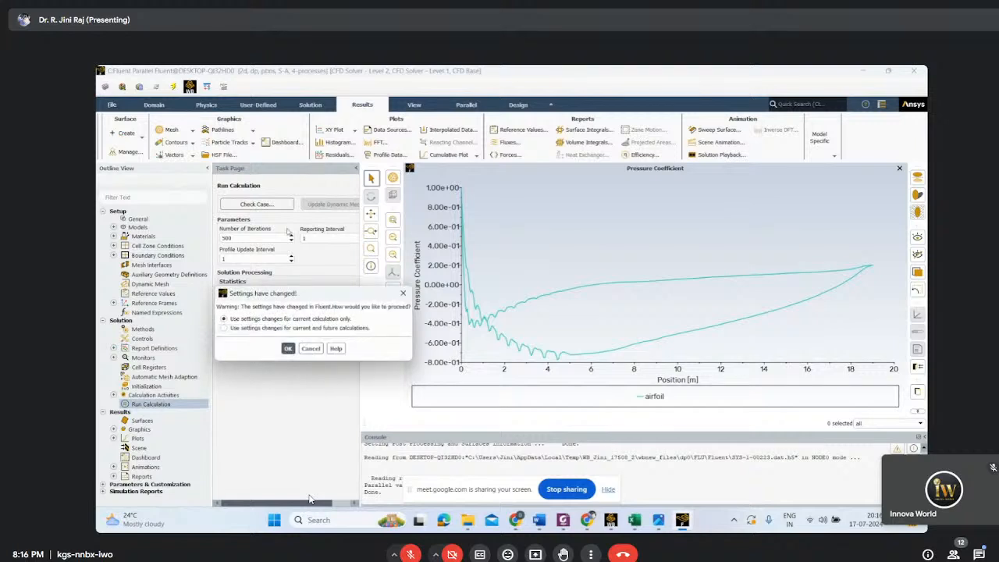
{"action": "left_click", "coordinate": [292, 346]}
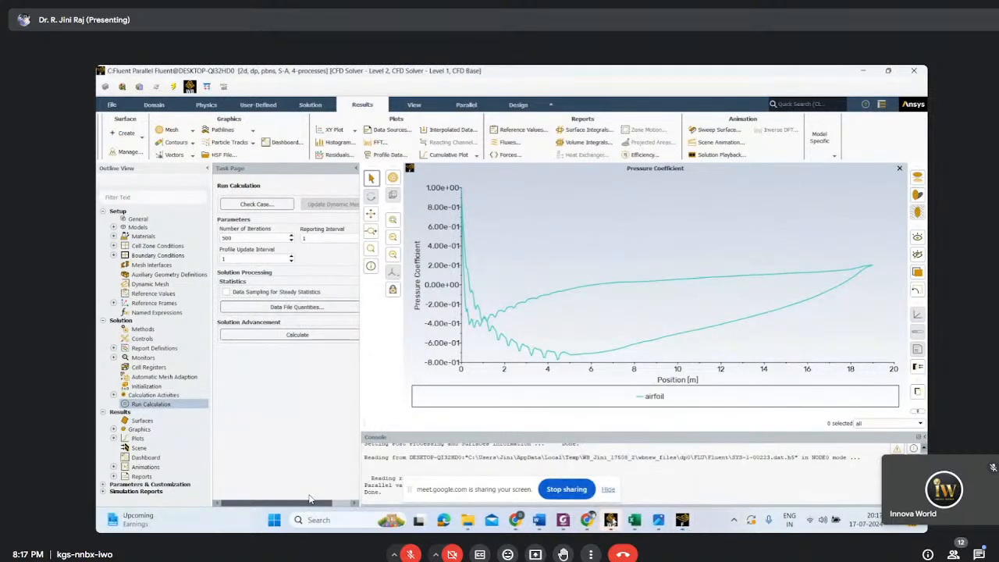
Browse the account's folder under Users on Local Disk (C:) in File Explorer, down to its last files
{"action": "mouse_move", "coordinate": [467, 520]}
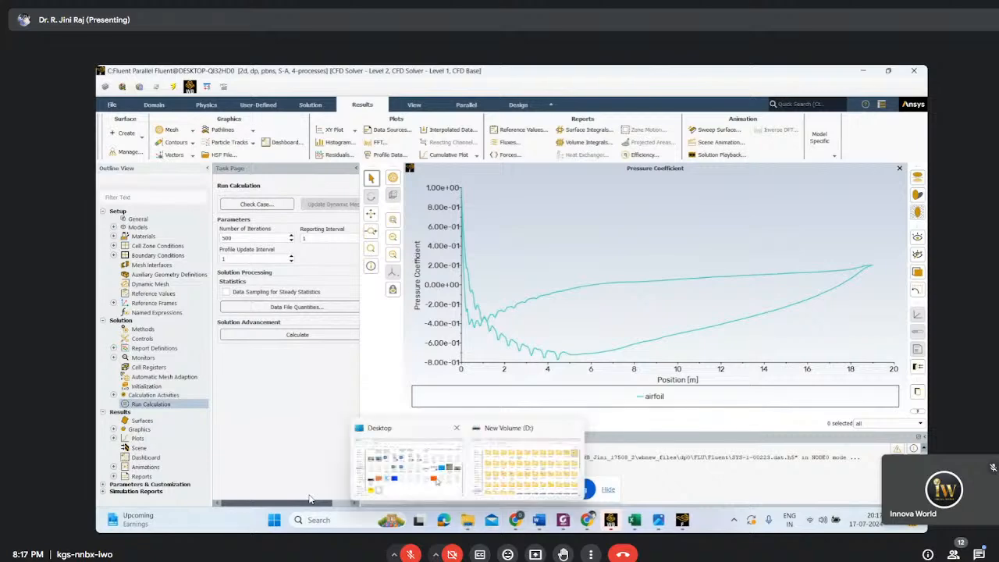
{"action": "left_click", "coordinate": [485, 478]}
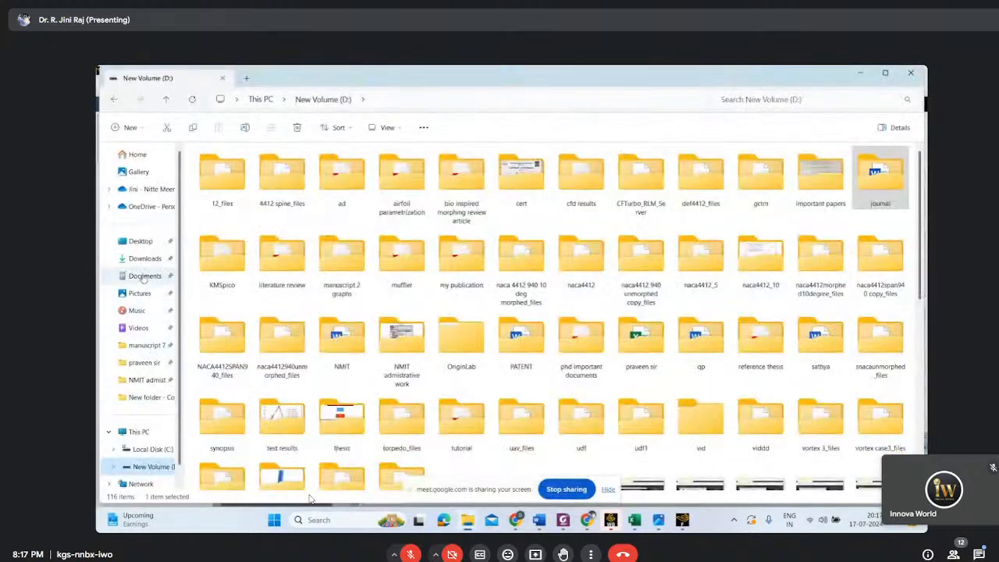
{"action": "left_click", "coordinate": [141, 449]}
{"action": "double_click", "coordinate": [236, 328]}
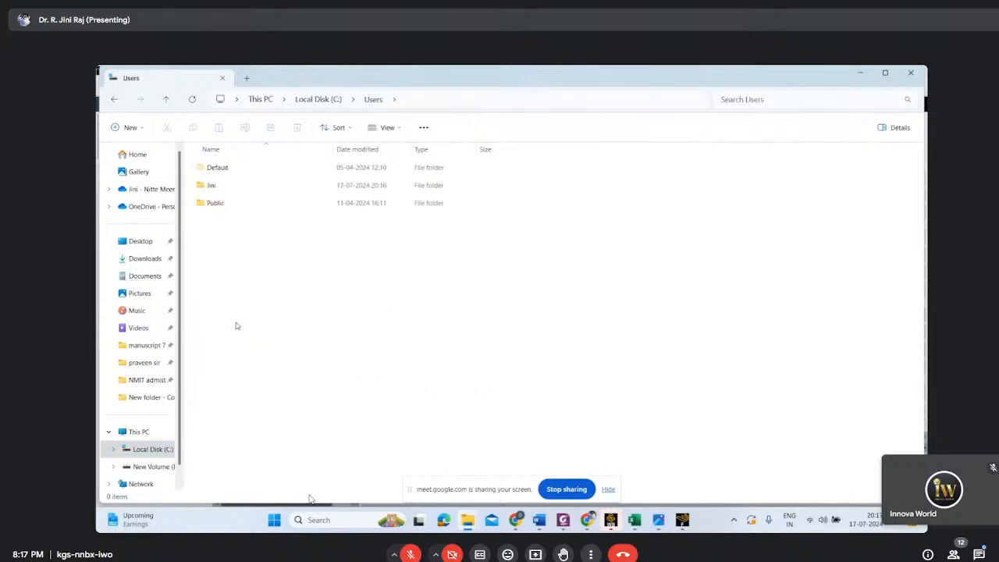
{"action": "double_click", "coordinate": [219, 188]}
{"action": "scroll", "coordinate": [278, 383], "scroll_direction": "down", "scroll_amount": 5}
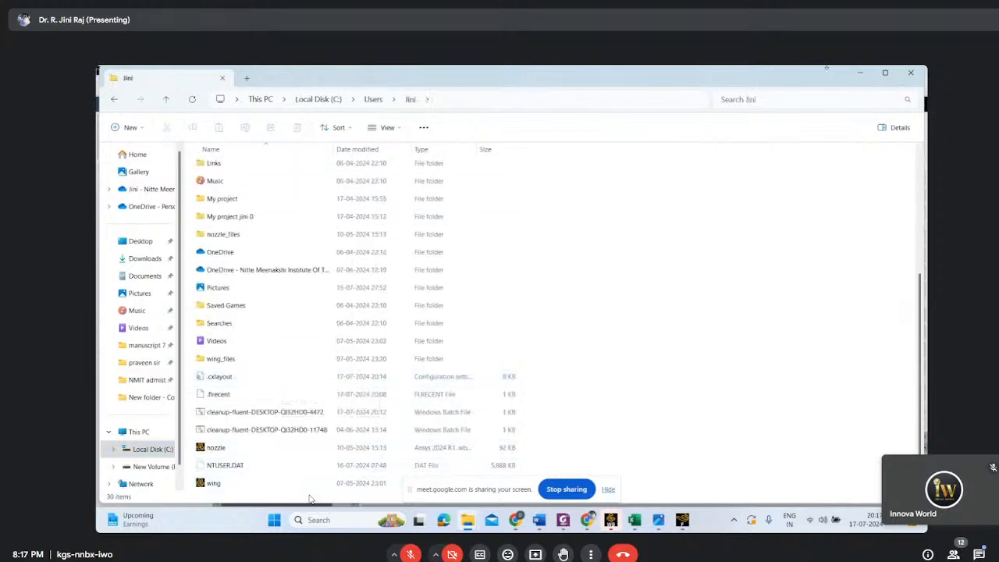
Minimize File Explorer and save the Workbench project as a in the account's folder on drive C
{"action": "left_click", "coordinate": [859, 73]}
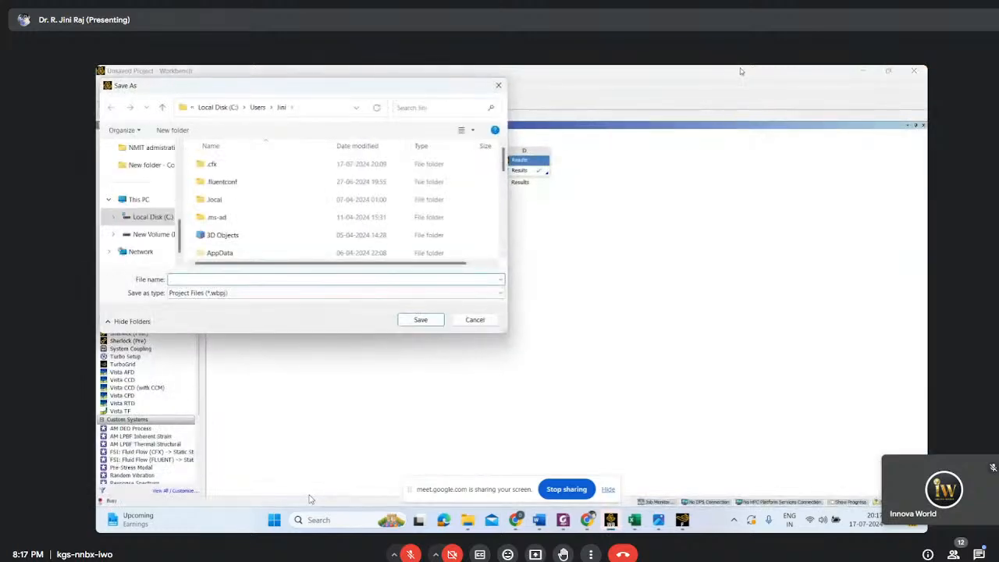
{"action": "type", "text": "a"}
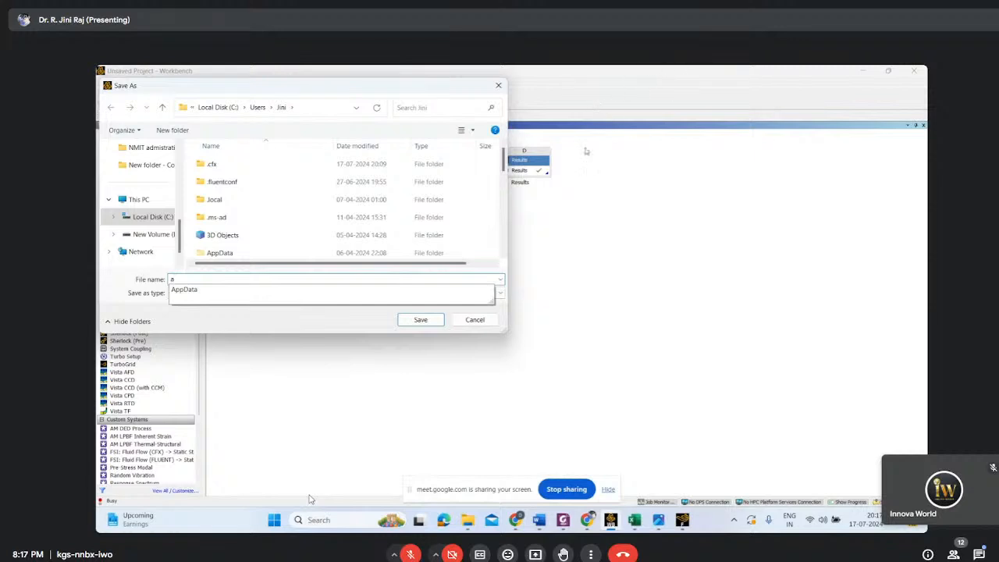
{"action": "left_click", "coordinate": [421, 320]}
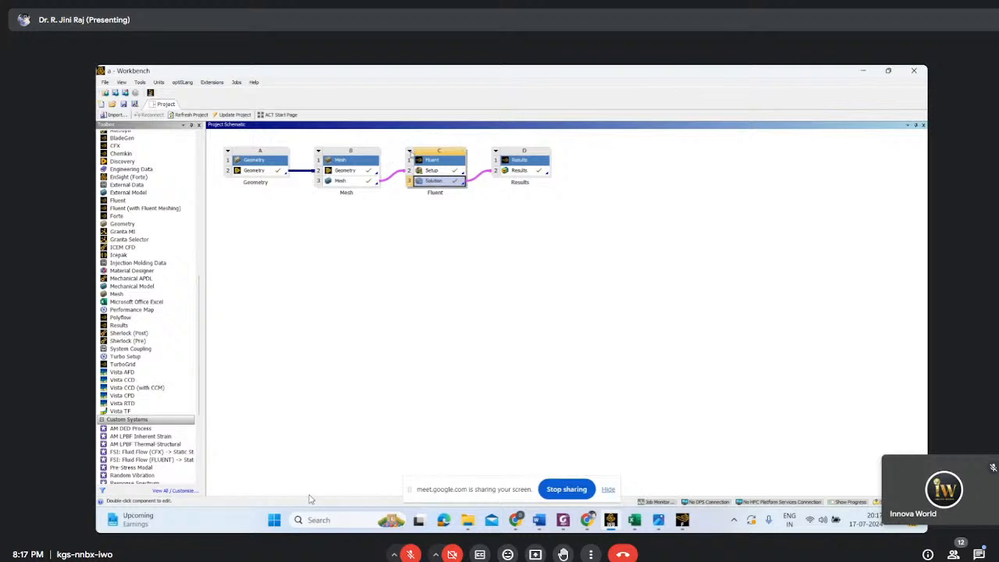
Duplicate the Fluent system in the project schematic with its upstream connections kept, and rename the copy 3 deg
{"action": "left_click", "coordinate": [410, 150]}
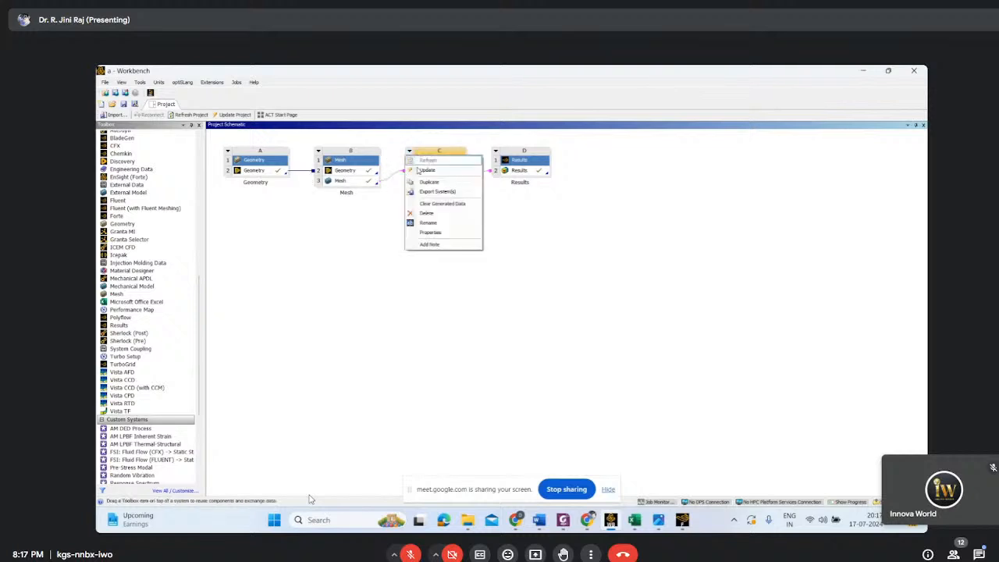
{"action": "left_click", "coordinate": [428, 182]}
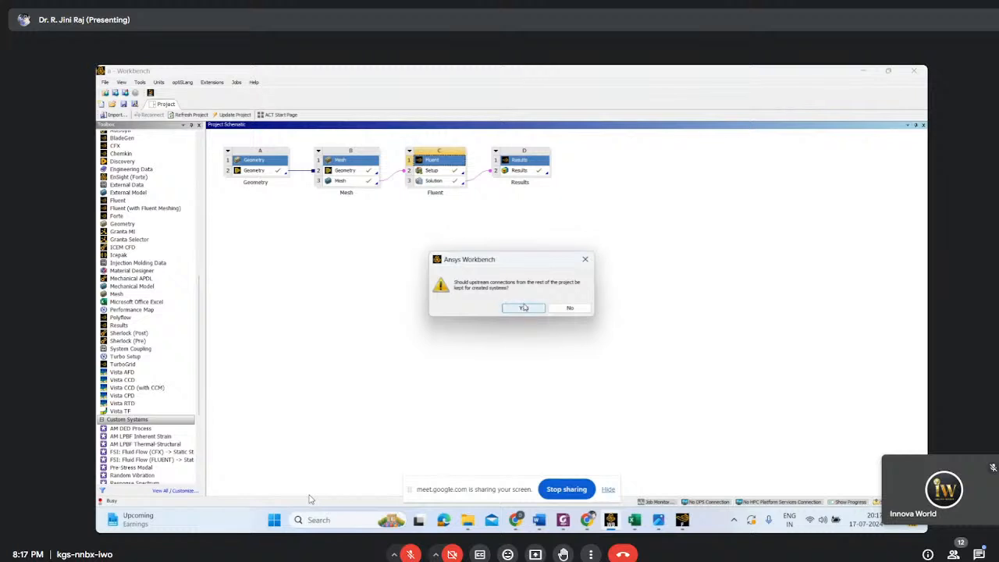
{"action": "left_click", "coordinate": [523, 308]}
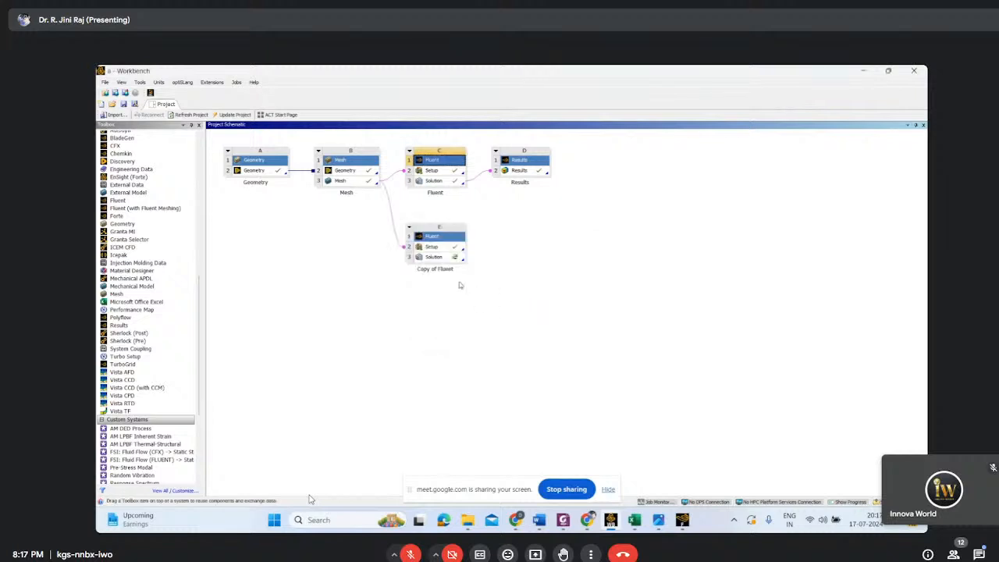
{"action": "left_click", "coordinate": [430, 269]}
{"action": "double_click", "coordinate": [429, 270]}
{"action": "type", "text": "3 deg"}
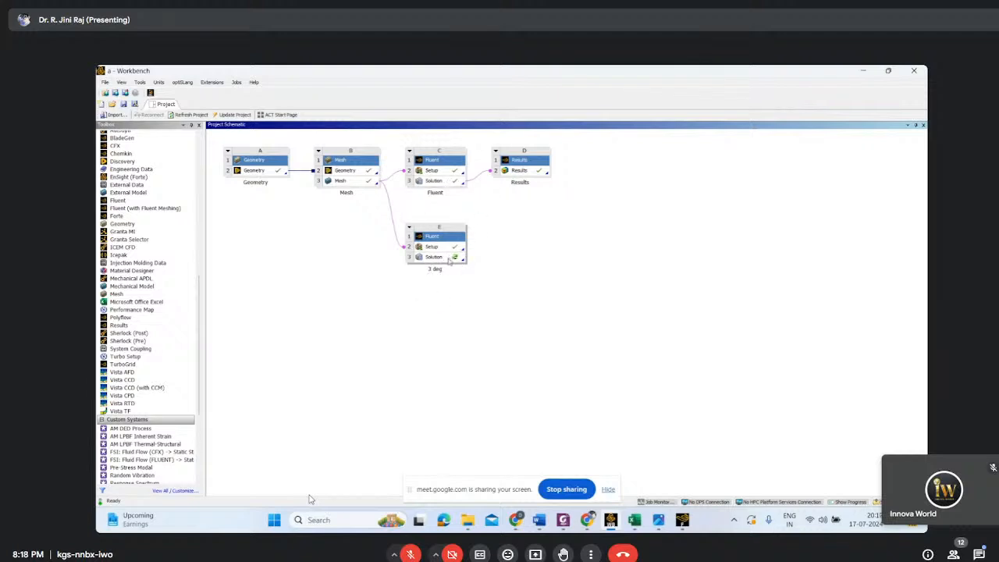
{"action": "left_click", "coordinate": [447, 182]}
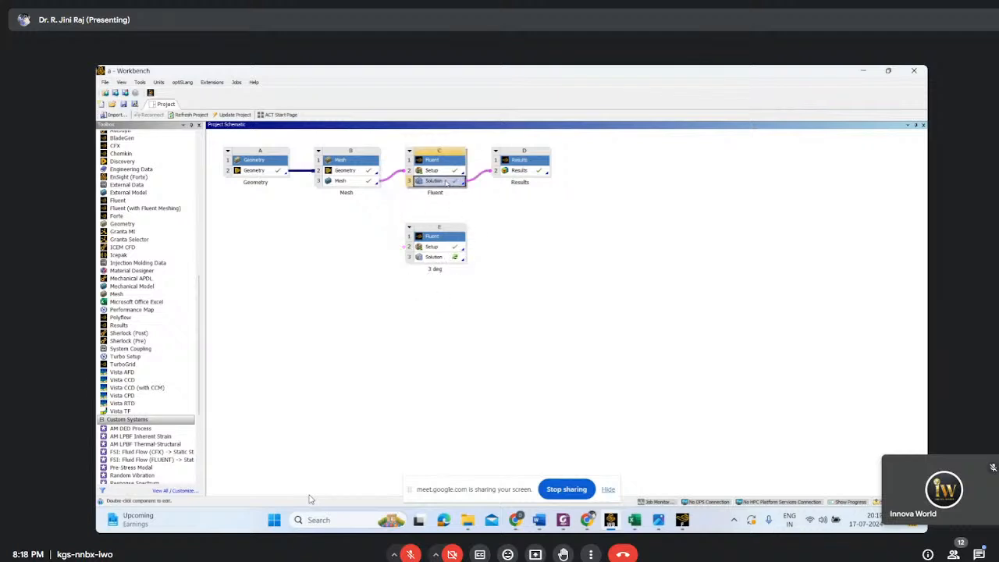
{"action": "left_click", "coordinate": [434, 257]}
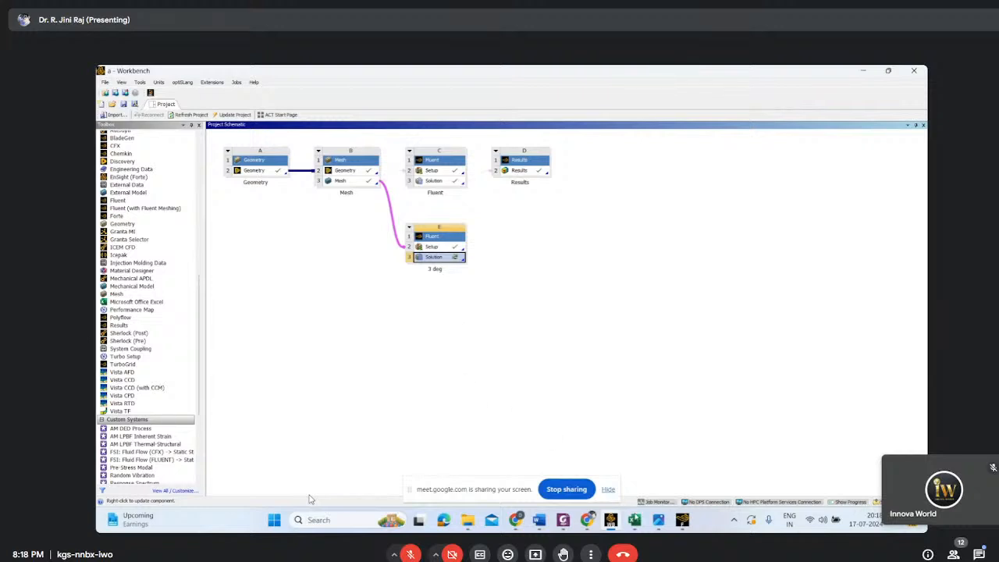
In the Excel workbook, enter the heading aoa in N2 with 0, 3, 6, 9, 12 and 15 listed below it, and return to Workbench
{"action": "left_click", "coordinate": [634, 520]}
{"action": "left_click", "coordinate": [577, 201]}
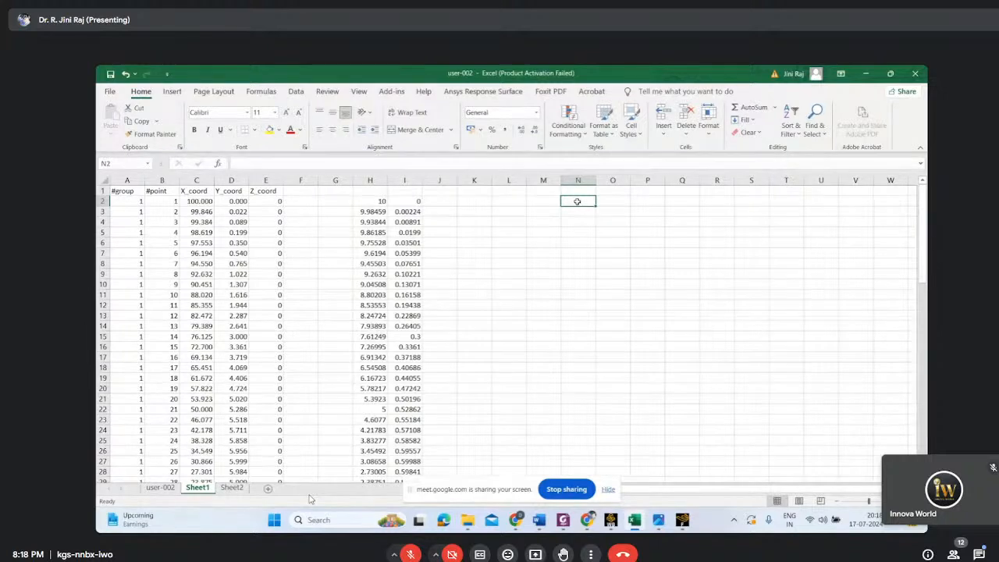
{"action": "type", "text": "aoa"}
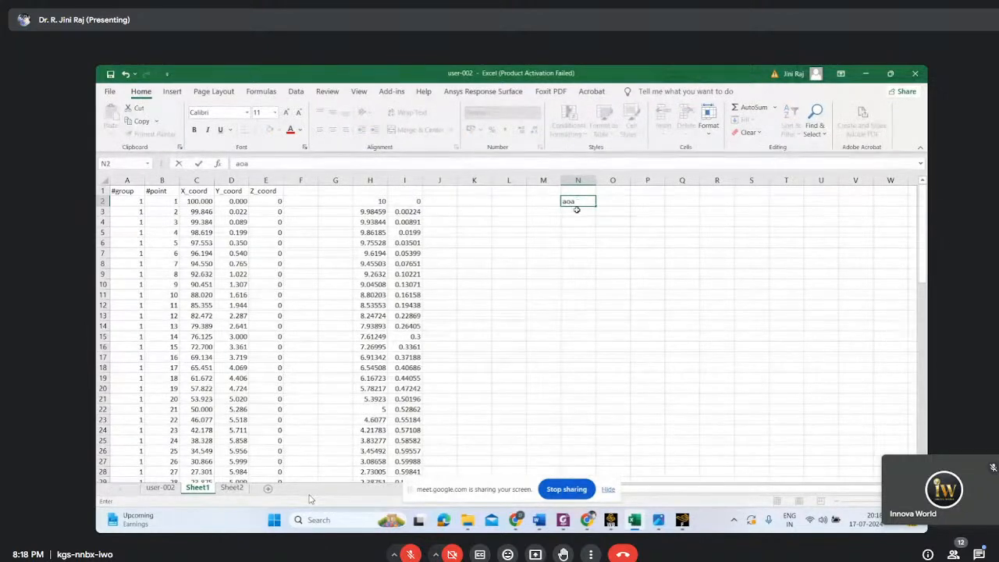
{"action": "key", "text": "Return"}
{"action": "type", "text": "0"}
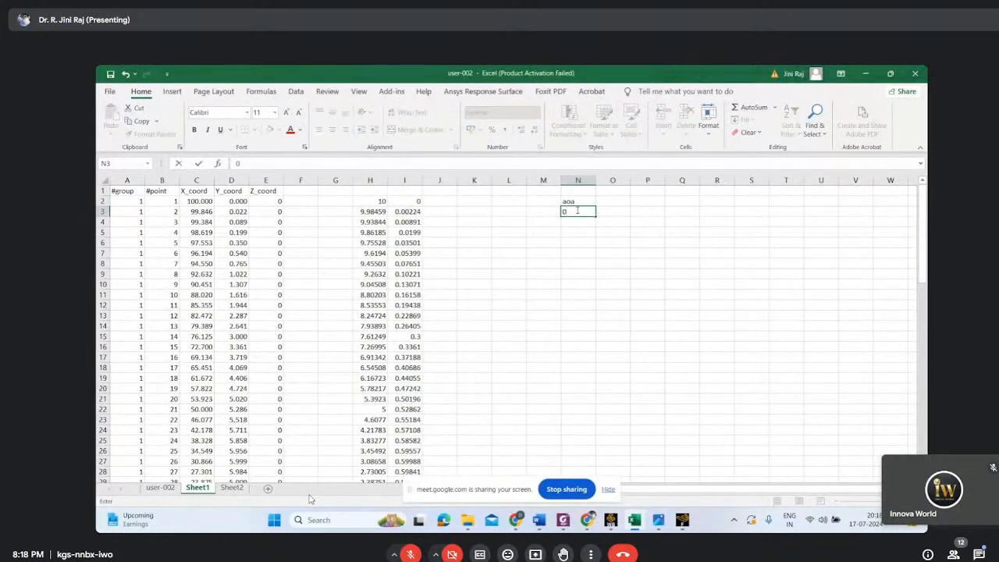
{"action": "key", "text": "Return"}
{"action": "type", "text": "3"}
{"action": "key", "text": "Return"}
{"action": "type", "text": "6"}
{"action": "key", "text": "Return"}
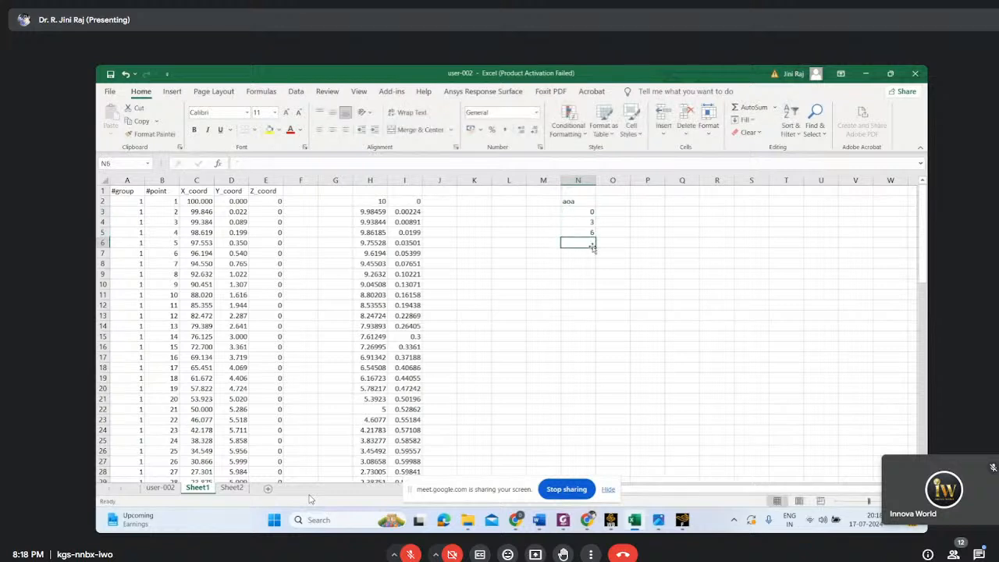
{"action": "type", "text": "9"}
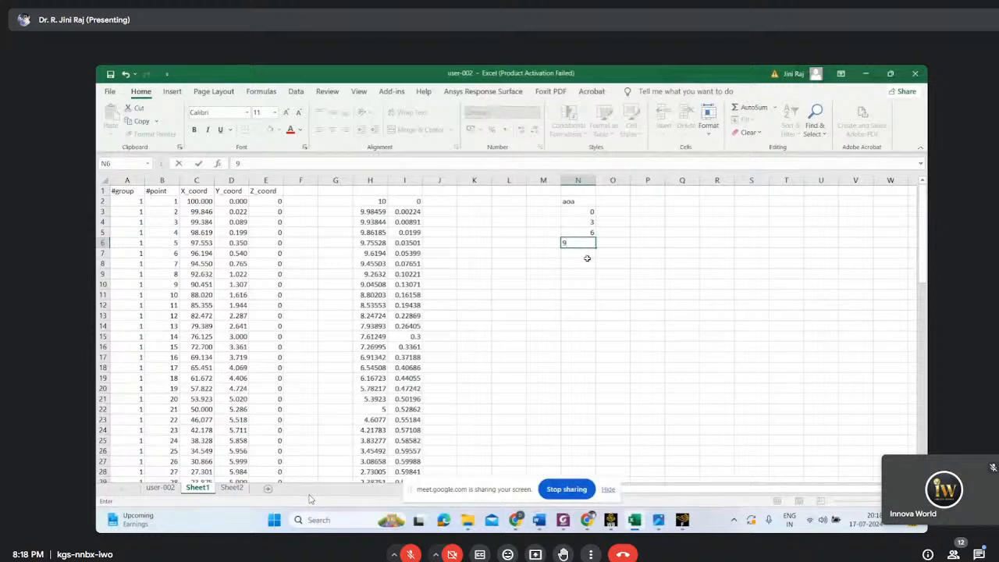
{"action": "key", "text": "Return"}
{"action": "type", "text": "12"}
{"action": "key", "text": "Return"}
{"action": "type", "text": "15"}
{"action": "left_click", "coordinate": [682, 263]}
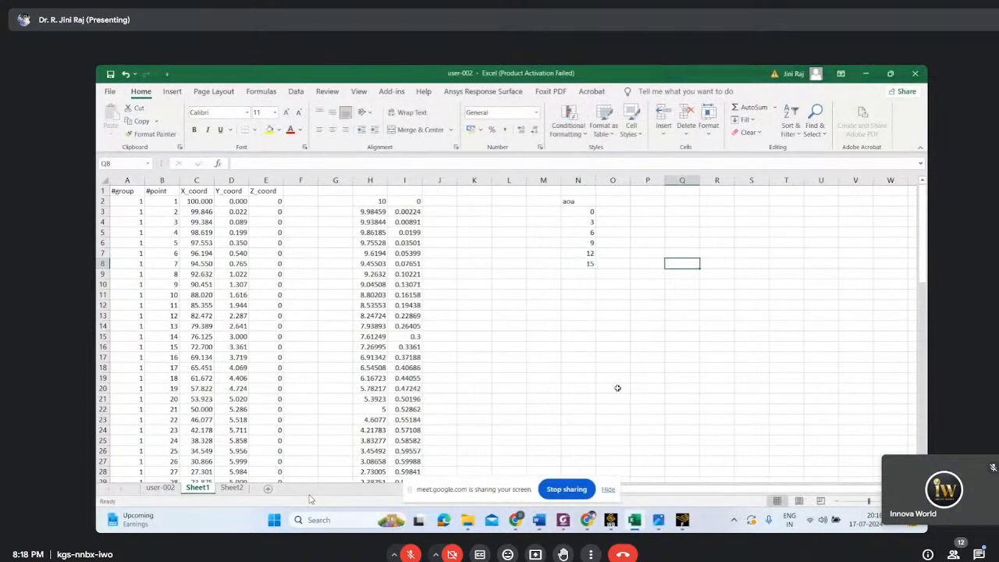
{"action": "left_click", "coordinate": [611, 520]}
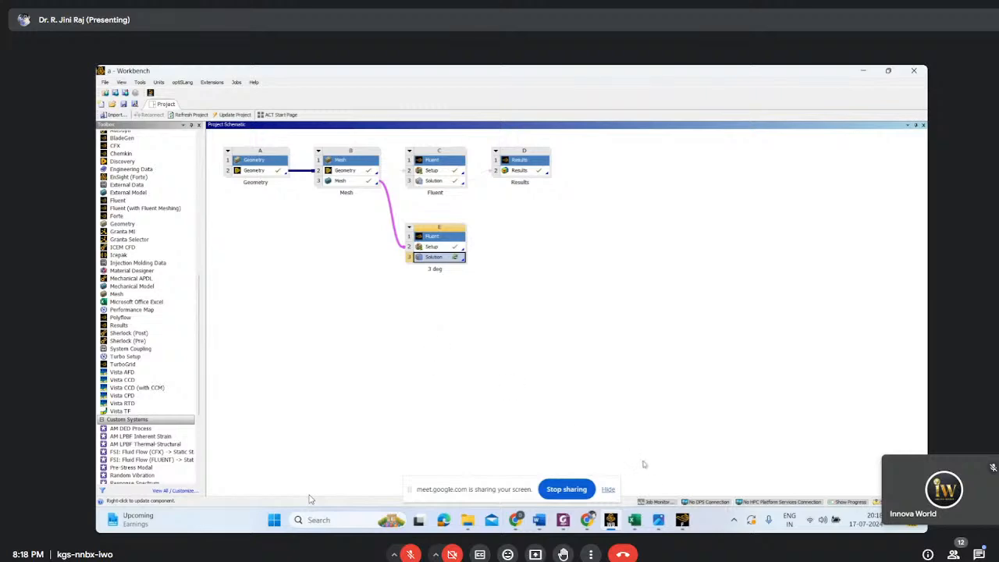
In the Excel workbook, enter the heading Cl in O2 with 0.2, 0.4, 0.6, 0.8, 1.0 and 1.2 listed below it
{"action": "left_click", "coordinate": [634, 520]}
{"action": "left_click", "coordinate": [613, 204]}
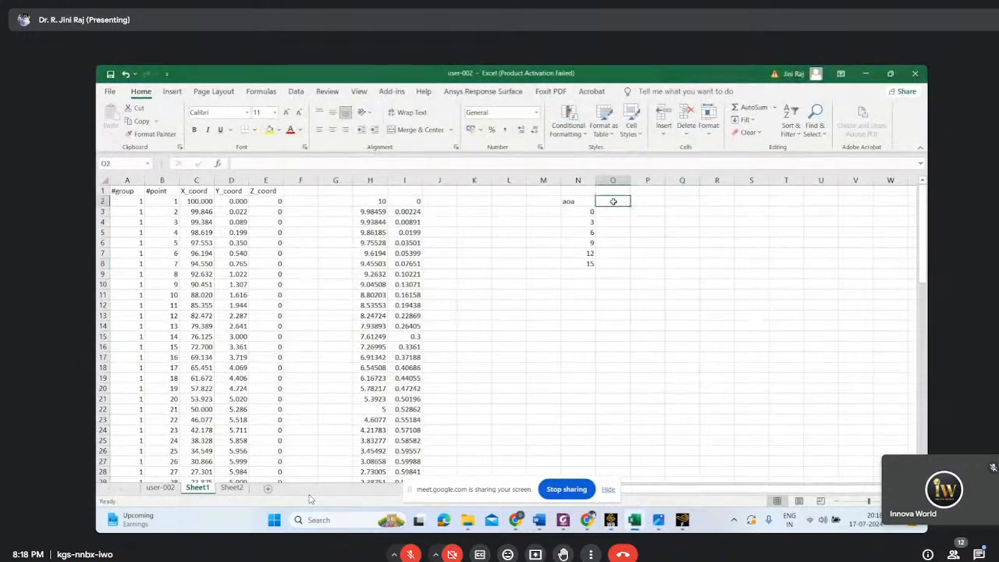
{"action": "type", "text": "C"}
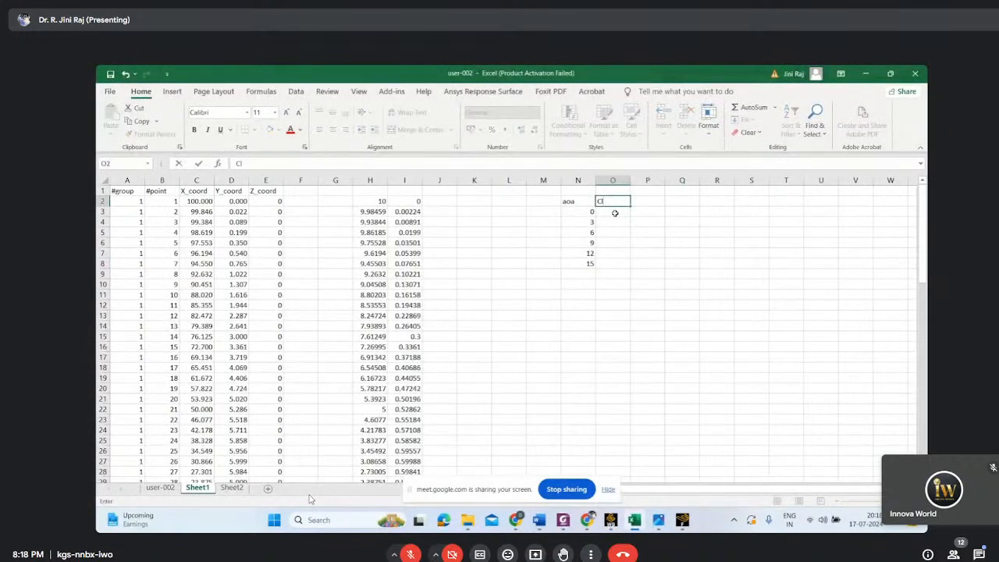
{"action": "type", "text": "l"}
{"action": "key", "text": "Return"}
{"action": "type", "text": "0.2"}
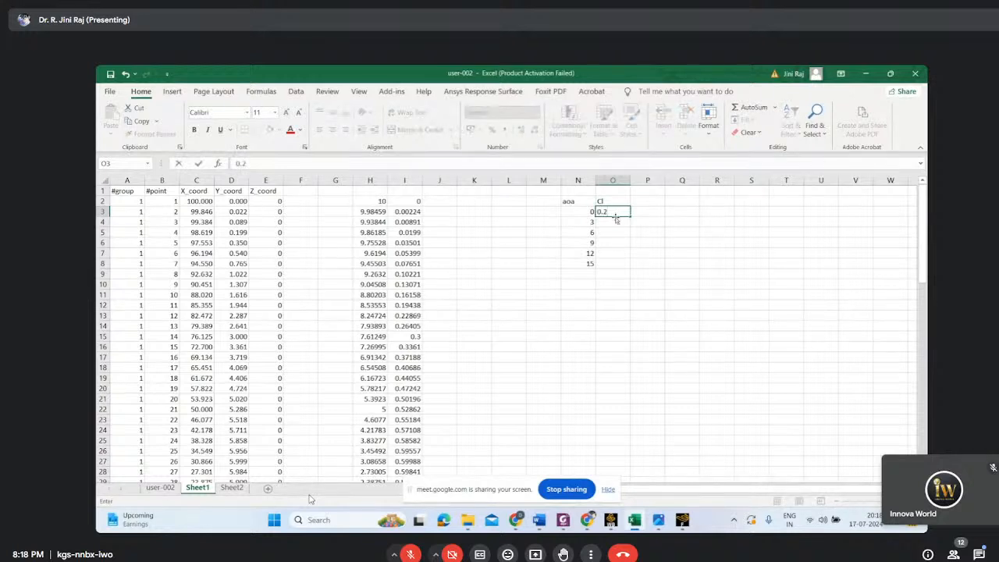
{"action": "key", "text": "Return"}
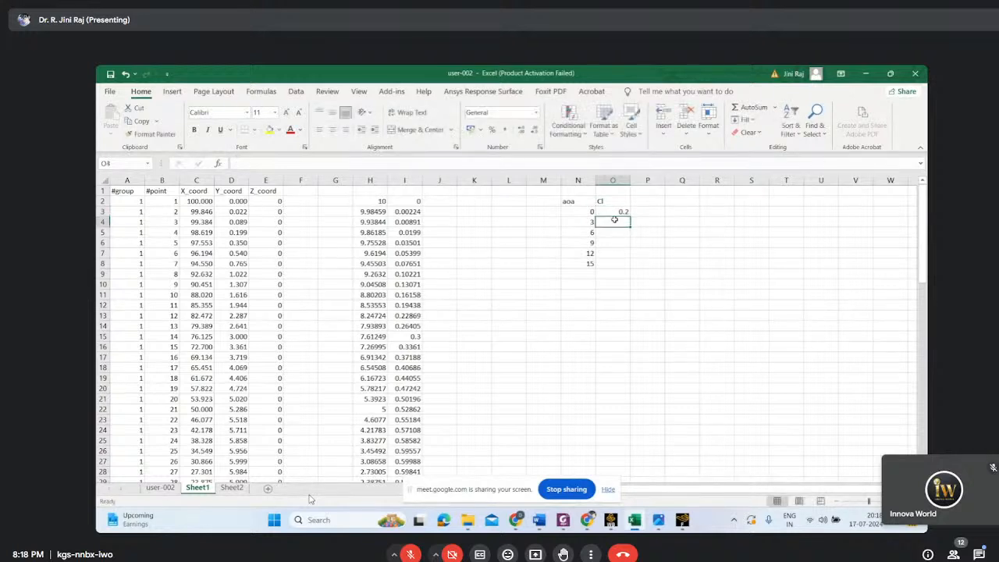
{"action": "type", "text": "0.4"}
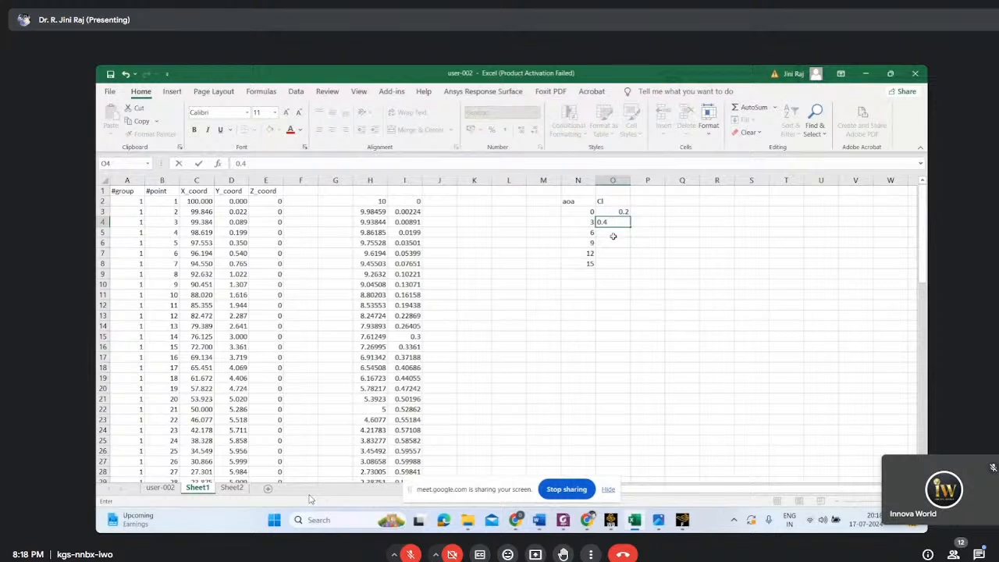
{"action": "left_click", "coordinate": [613, 232]}
{"action": "type", "text": "0.6"}
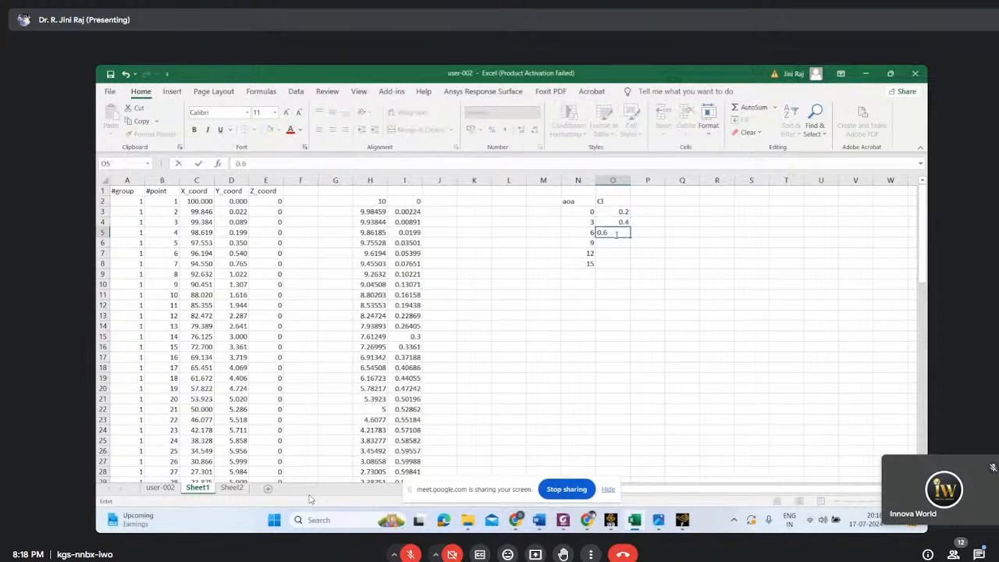
{"action": "left_click", "coordinate": [617, 242]}
{"action": "type", "text": "0.8"}
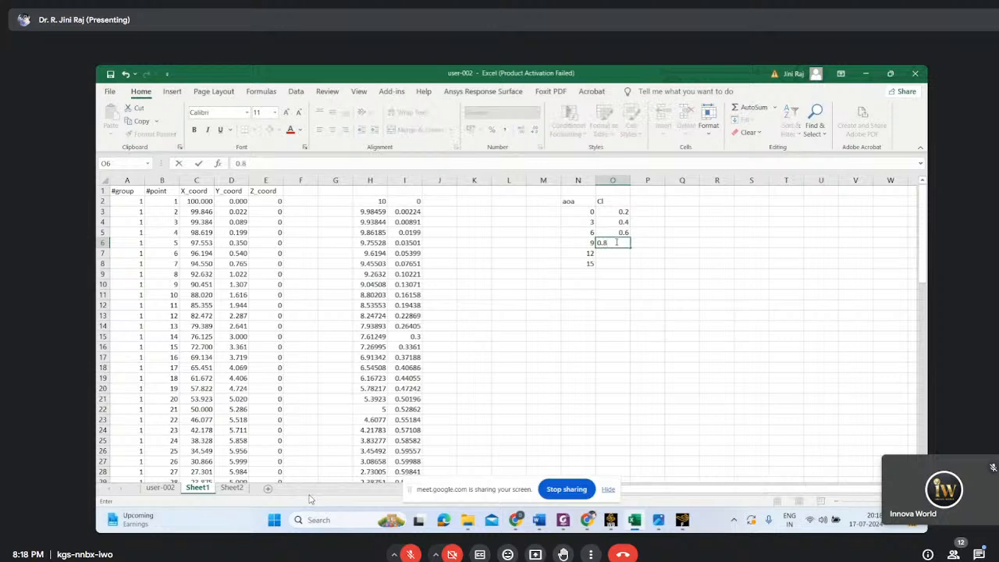
{"action": "left_click", "coordinate": [613, 253]}
{"action": "type", "text": "1"}
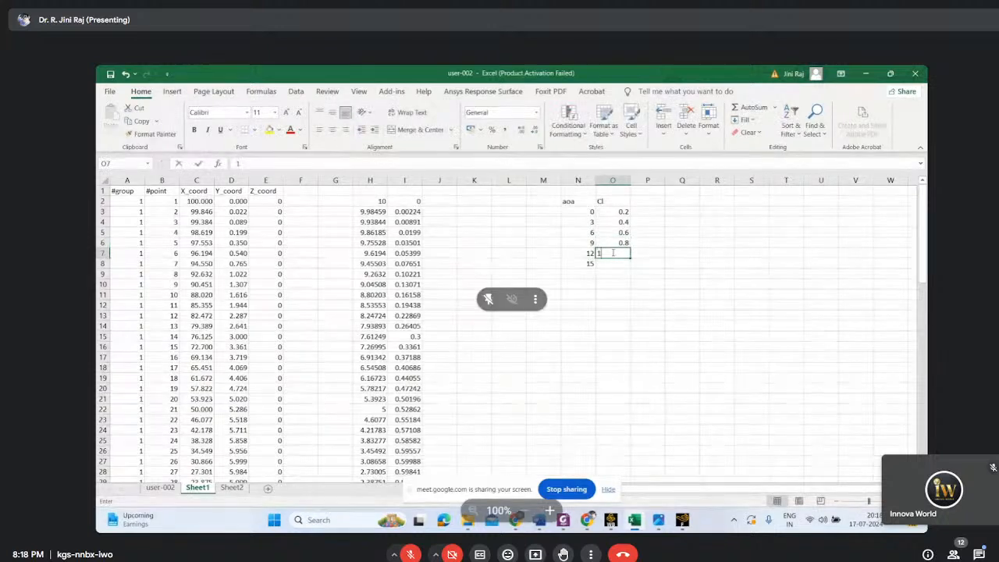
{"action": "type", "text": "."}
{"action": "type", "text": "0"}
{"action": "left_click", "coordinate": [611, 263]}
{"action": "type", "text": "1.2"}
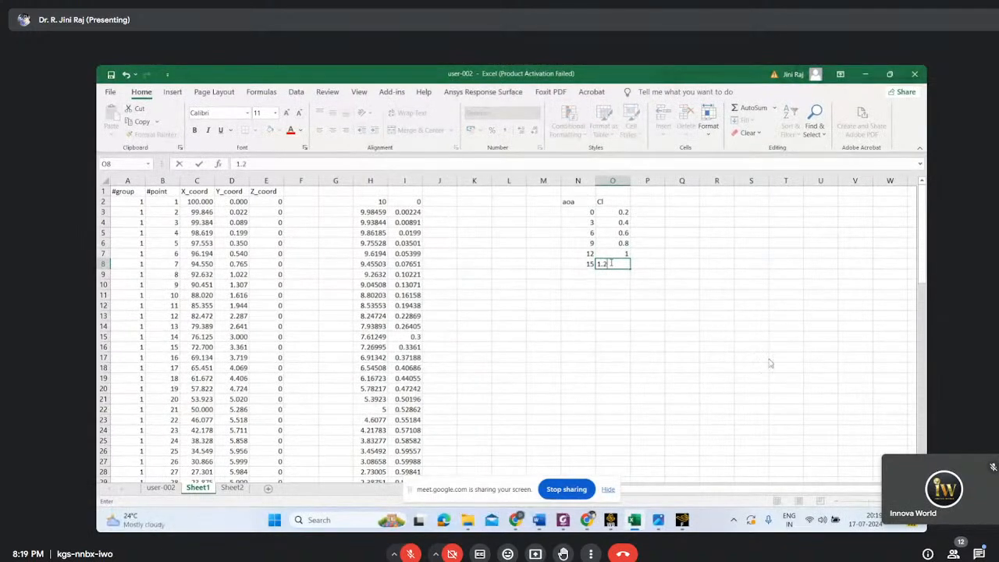
{"action": "left_click", "coordinate": [647, 296]}
Insert a scatter chart with smooth lines and markers from N3:O8, and place it below the aoa and Cl table
{"action": "left_click_drag", "start_coordinate": [582, 212], "coordinate": [616, 266]}
{"action": "key", "text": "alt+n"}
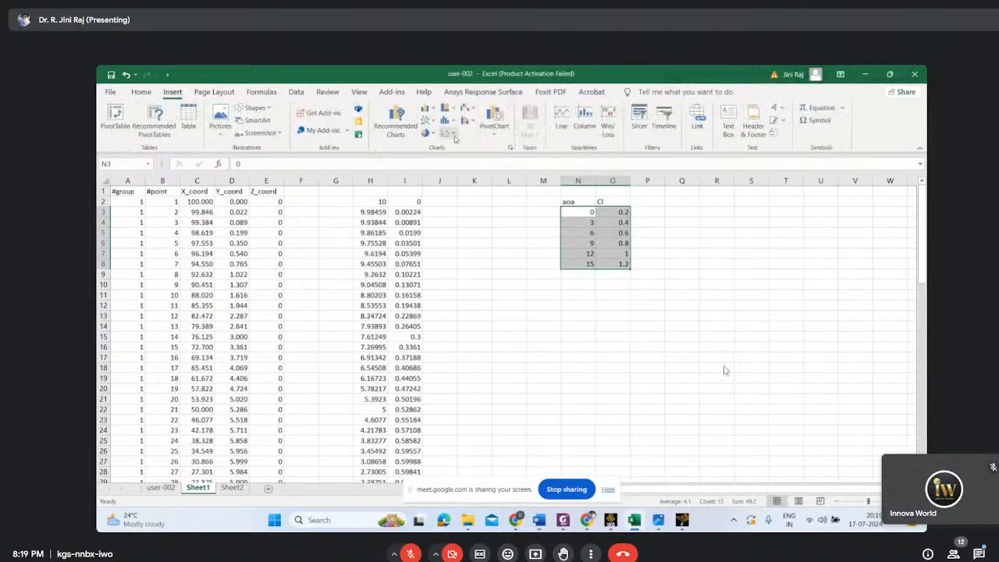
{"action": "left_click", "coordinate": [447, 133]}
{"action": "left_click", "coordinate": [484, 173]}
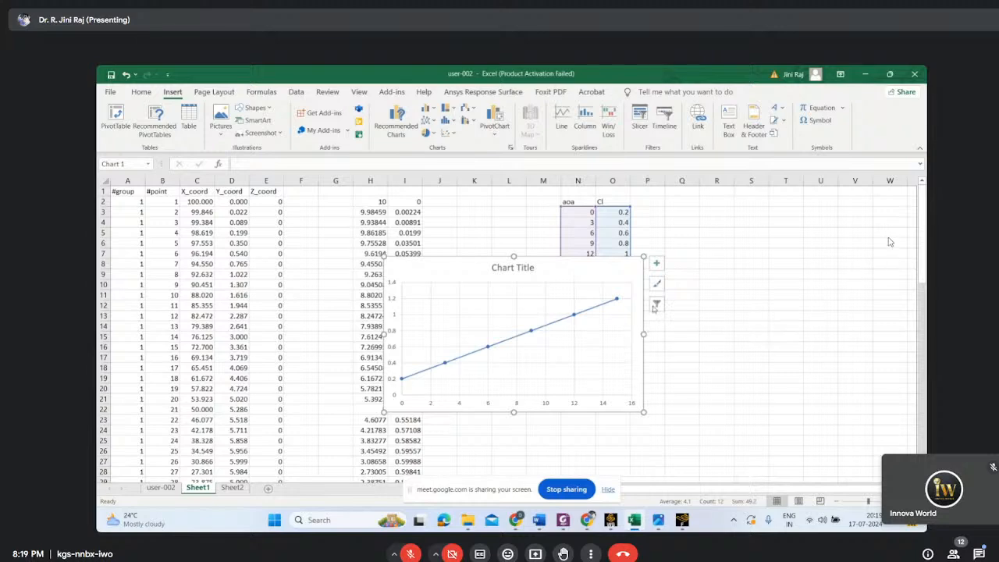
{"action": "left_click_drag", "start_coordinate": [595, 265], "coordinate": [758, 348]}
Change the Cl value for 15 degrees in O8 to 0.9, and move the chart up over the table
{"action": "left_click", "coordinate": [620, 265]}
{"action": "double_click", "coordinate": [620, 264]}
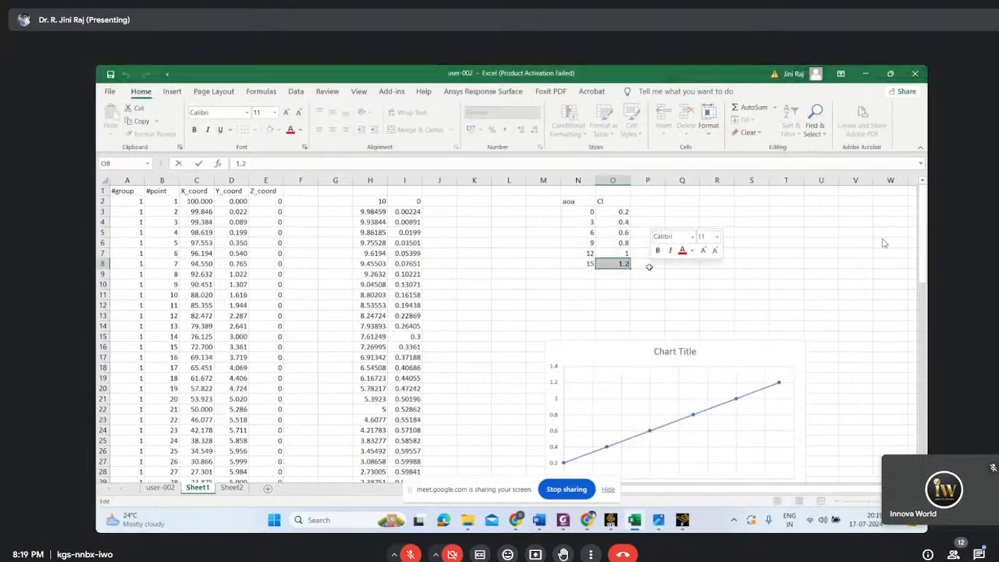
{"action": "type", "text": "0.0"}
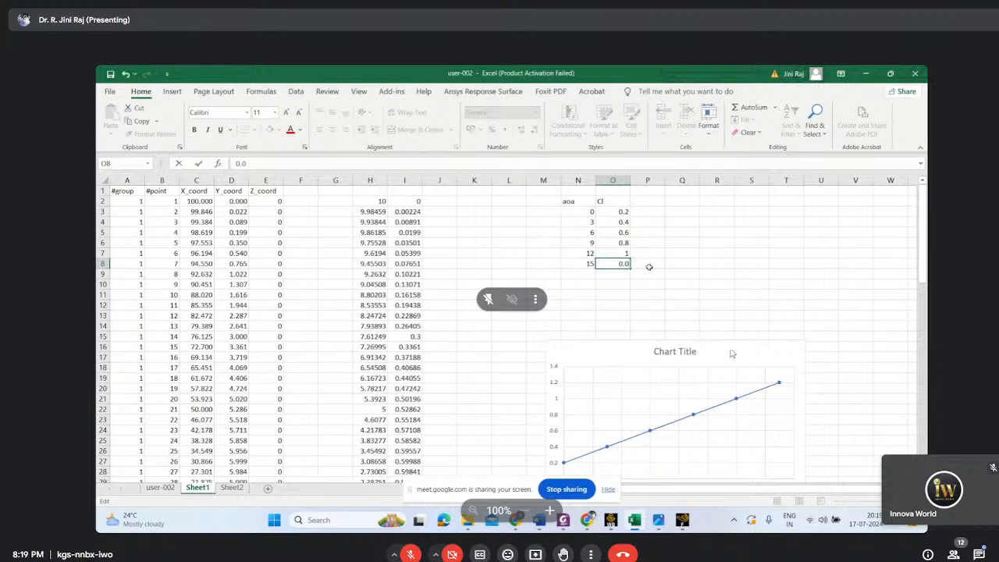
{"action": "key", "text": "BackSpace"}
{"action": "type", "text": "9"}
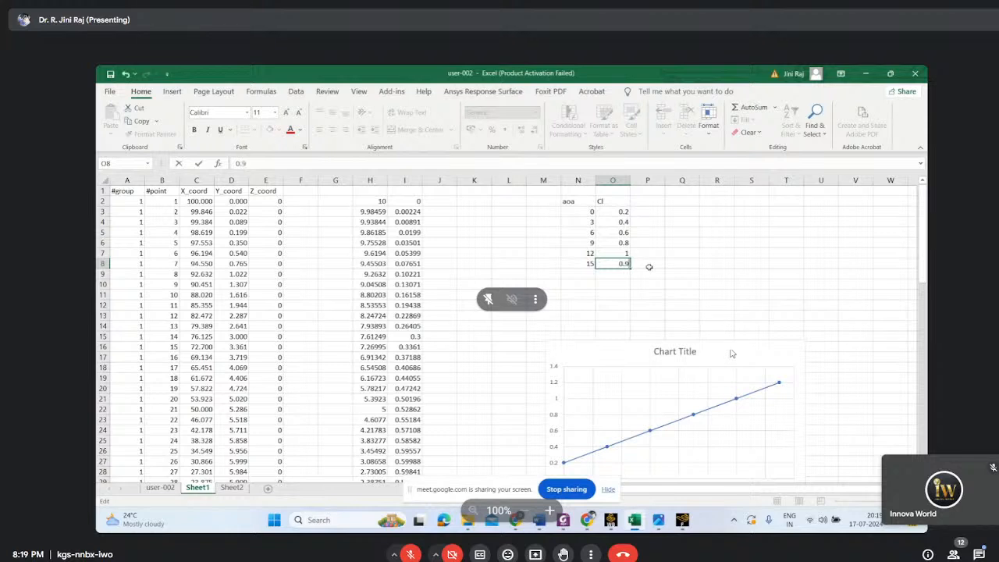
{"action": "left_click", "coordinate": [786, 284]}
{"action": "left_click_drag", "start_coordinate": [698, 351], "coordinate": [702, 216]}
{"action": "left_click_drag", "start_coordinate": [675, 360], "coordinate": [683, 412]}
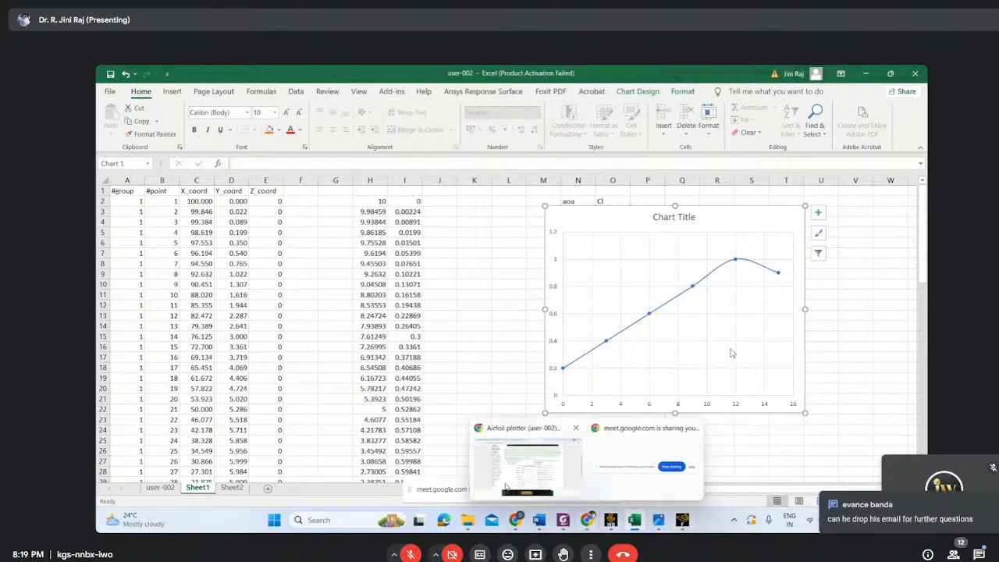
Look at the Airfoil plotter page in Chrome and the account's folder in File Explorer, and return to the Airfoil plotter window
{"action": "left_click", "coordinate": [508, 484]}
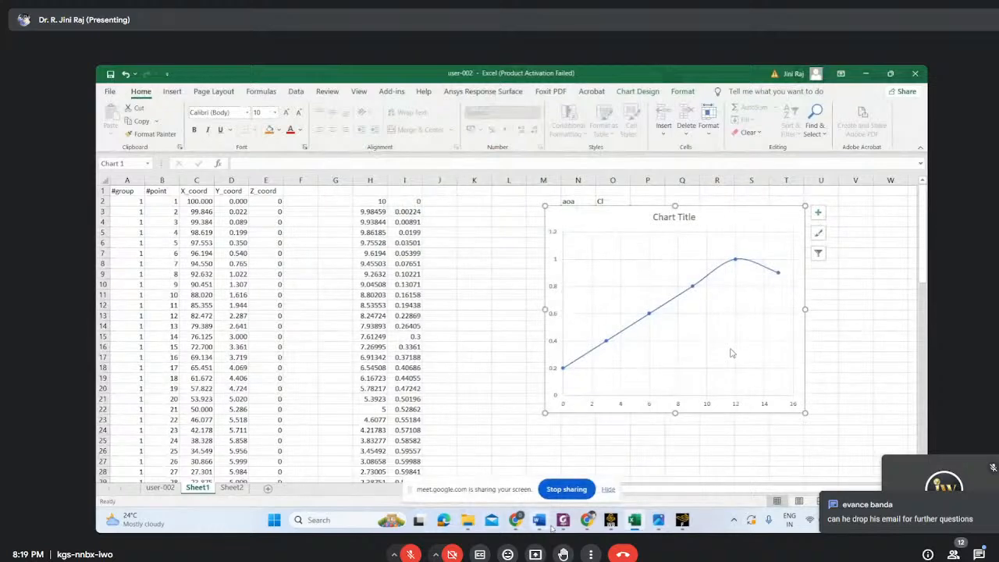
{"action": "mouse_move", "coordinate": [594, 516]}
{"action": "left_click", "coordinate": [526, 465]}
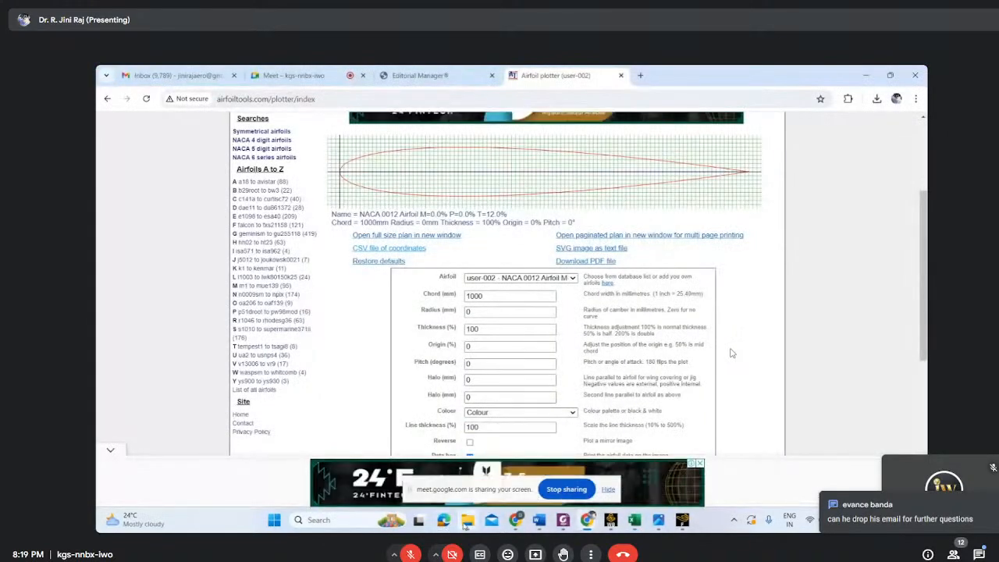
{"action": "mouse_move", "coordinate": [467, 520]}
{"action": "left_click", "coordinate": [528, 484]}
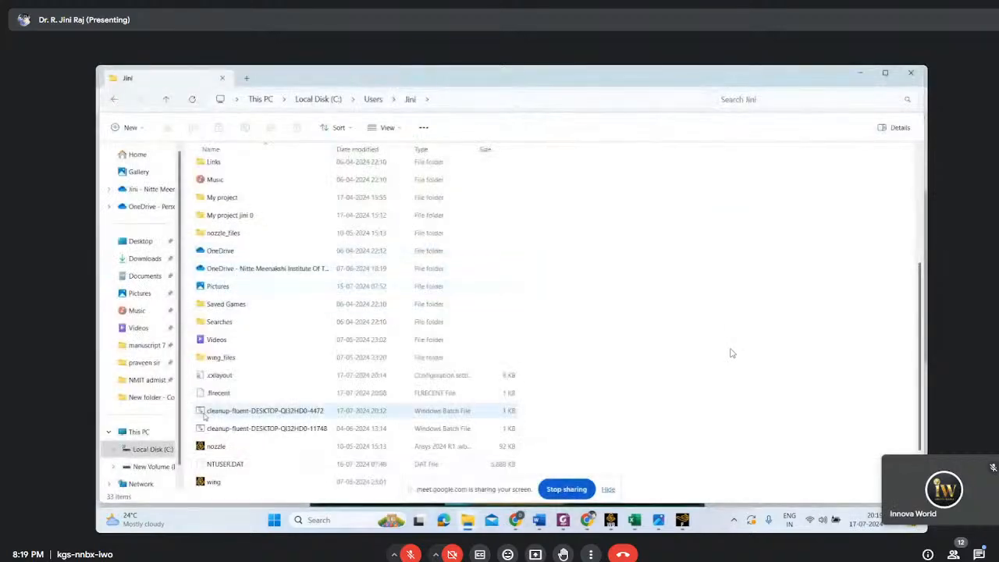
{"action": "scroll", "coordinate": [211, 434], "scroll_direction": "down", "scroll_amount": 4}
{"action": "mouse_move", "coordinate": [587, 520]}
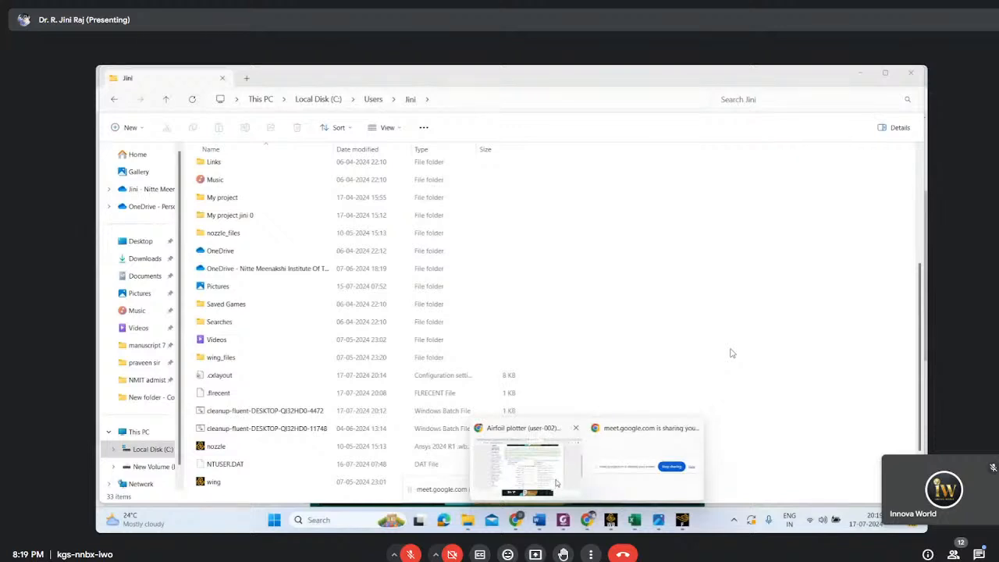
{"action": "left_click", "coordinate": [557, 480]}
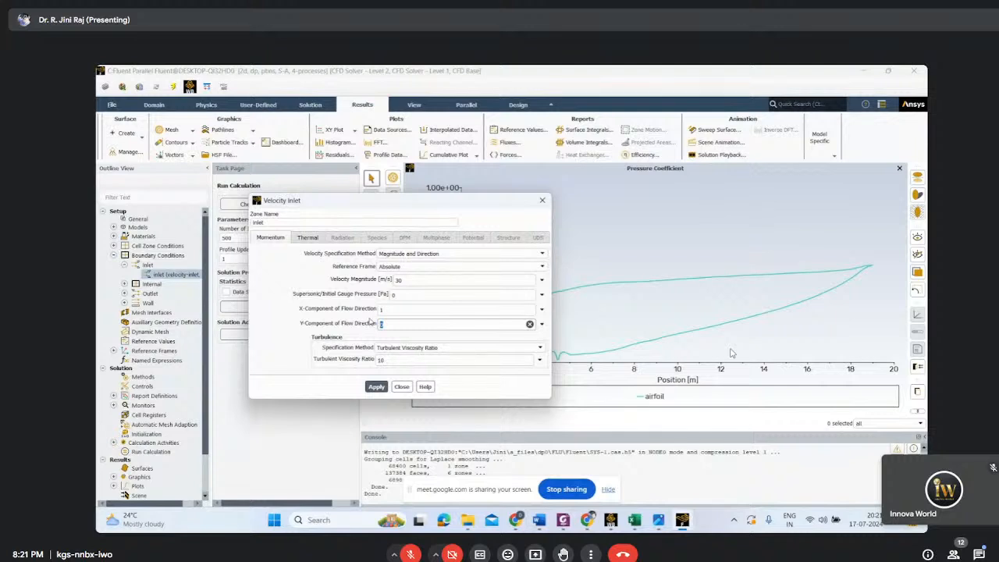
In Fluent, set the velocity inlet's flow direction to X 0.9986 and Y 0.05233, and apply it
{"action": "left_click_drag", "start_coordinate": [404, 313], "coordinate": [370, 312]}
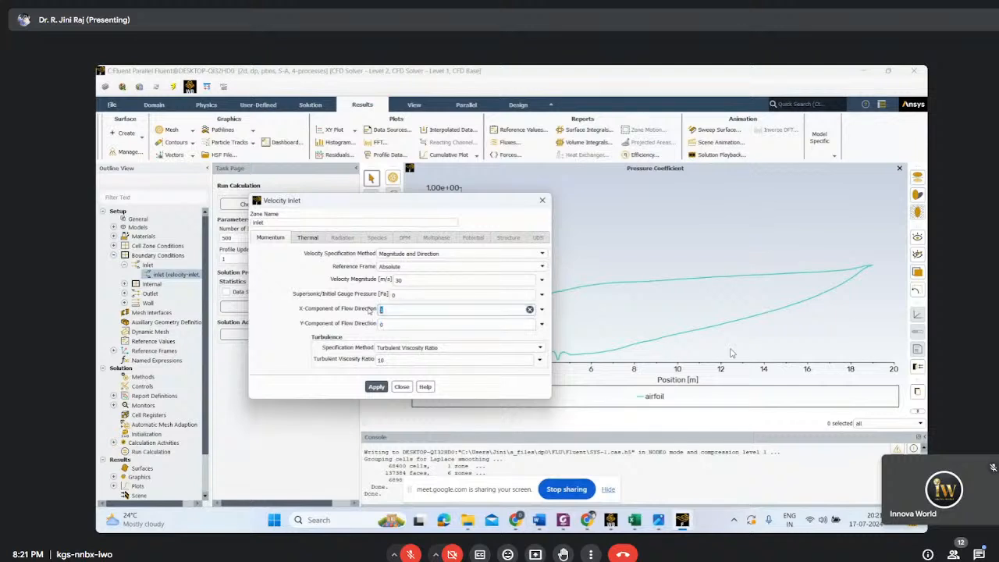
{"action": "type", "text": "0.9986"}
{"action": "key", "text": "Tab"}
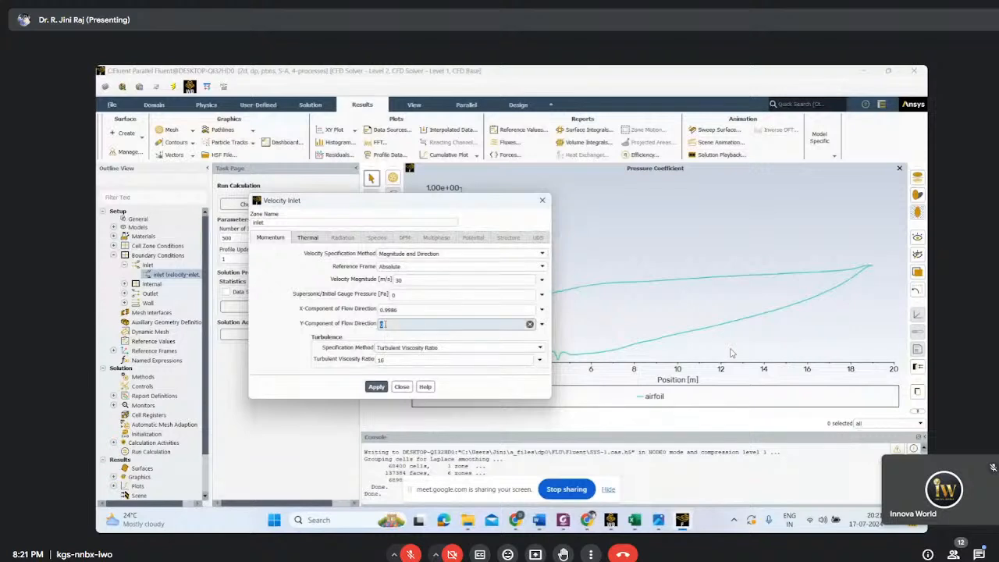
{"action": "type", "text": ".05233"}
{"action": "left_click", "coordinate": [376, 387]}
{"action": "left_click", "coordinate": [401, 386]}
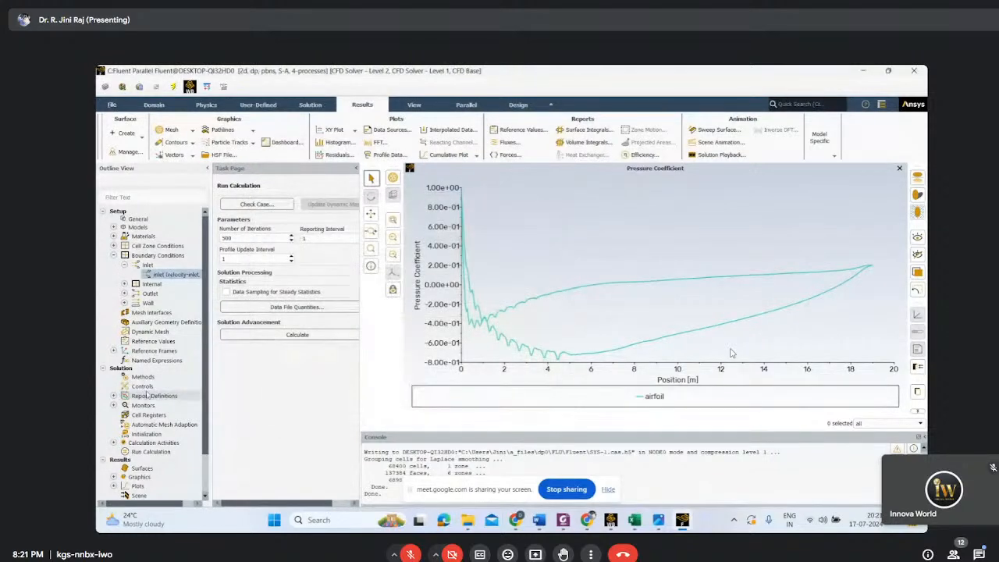
Set the pressure-velocity coupling scheme to Coupled, and initialize the solution with standard initialization computed from the inlet
{"action": "left_click", "coordinate": [257, 217]}
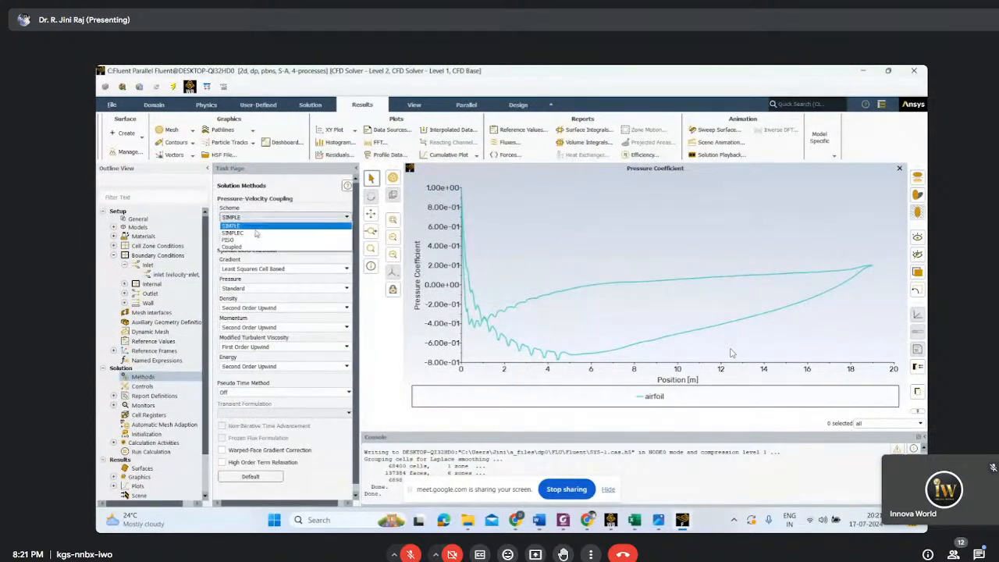
{"action": "left_click", "coordinate": [234, 247]}
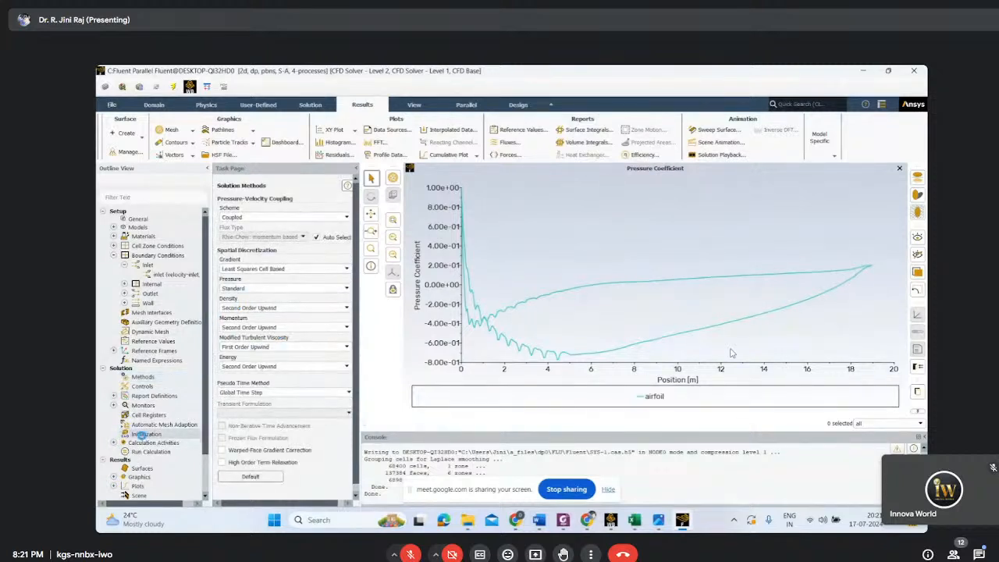
{"action": "left_click", "coordinate": [144, 434]}
{"action": "left_click", "coordinate": [247, 237]}
{"action": "left_click", "coordinate": [231, 257]}
{"action": "left_click", "coordinate": [230, 423]}
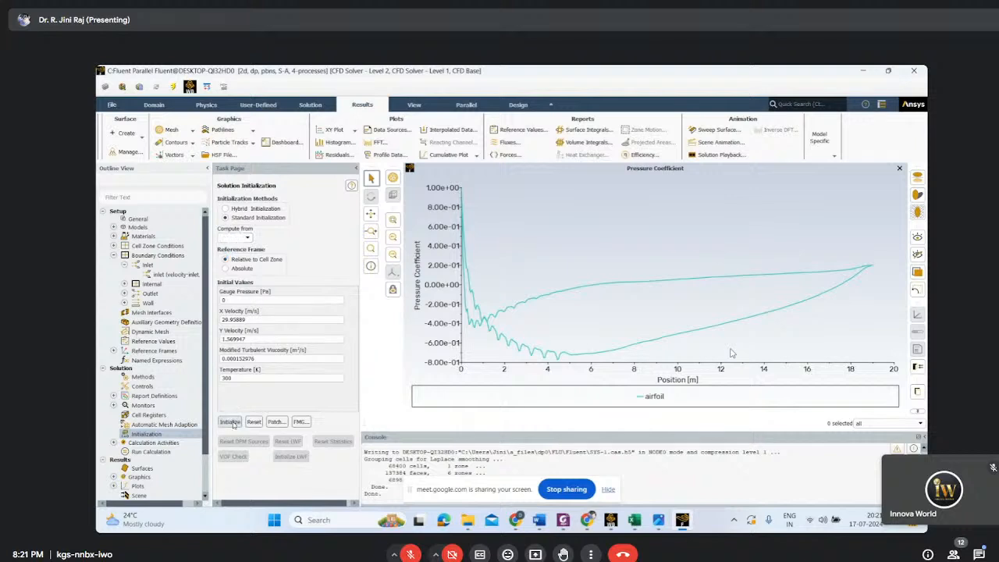
Run the calculation for the 3 deg case and dismiss the completion notice
{"action": "left_click", "coordinate": [150, 452]}
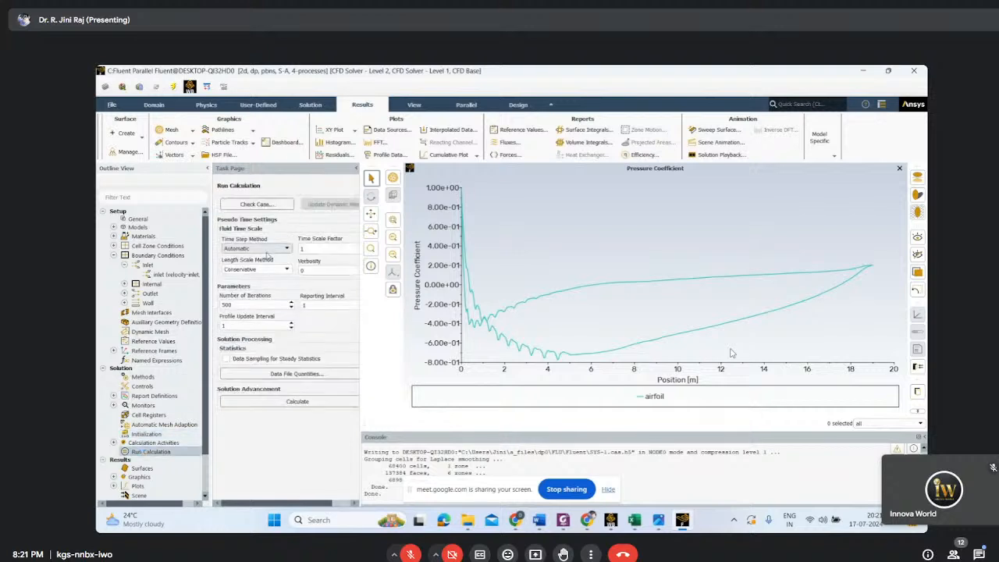
{"action": "left_click", "coordinate": [246, 399]}
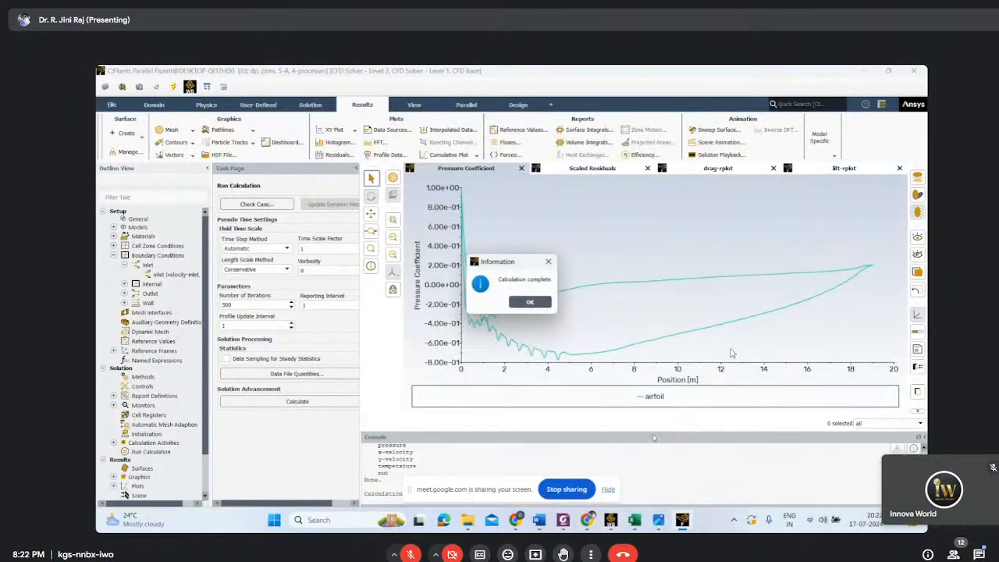
{"action": "key", "text": "Return"}
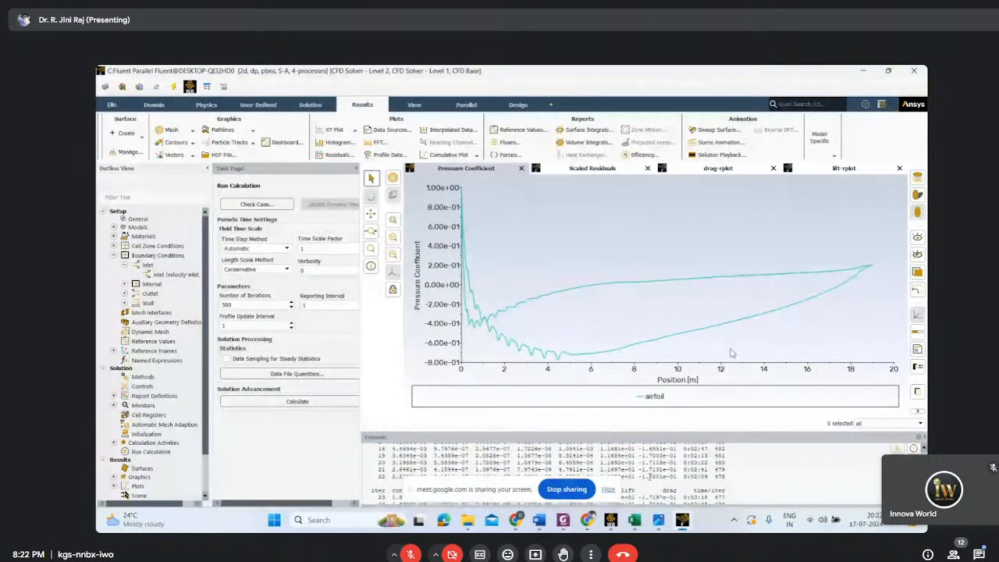
Examine the lift and drag columns in the Fluent console, highlighting the lift at iteration 23 and at the last iteration, with a glance at the Excel chart
{"action": "left_click_drag", "start_coordinate": [615, 466], "coordinate": [687, 466]}
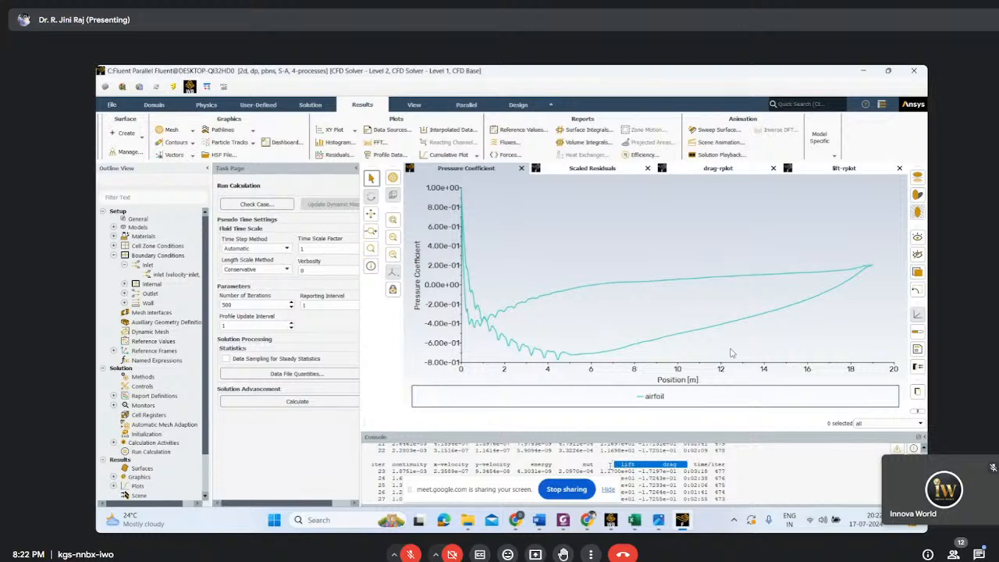
{"action": "left_click_drag", "start_coordinate": [600, 470], "coordinate": [637, 471]}
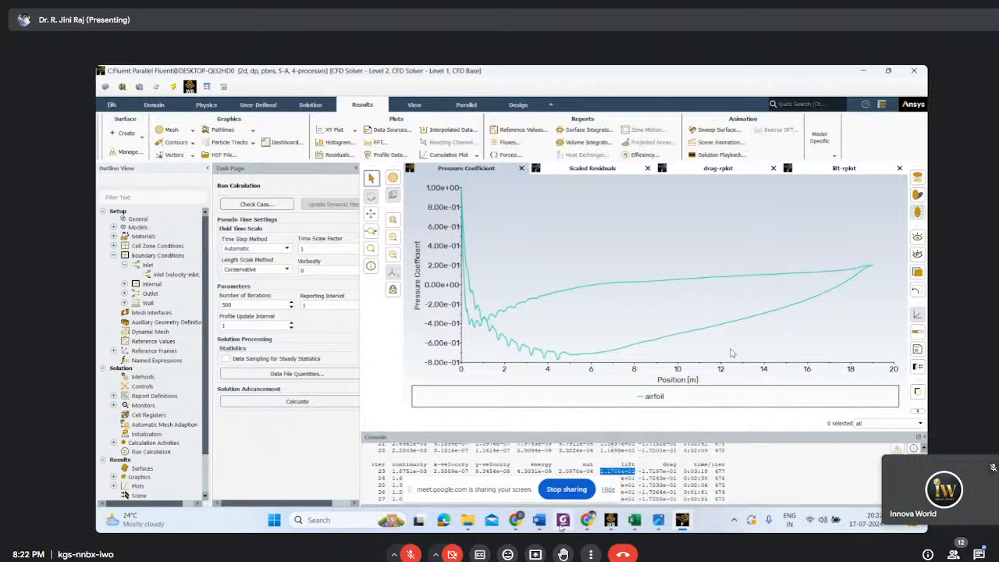
{"action": "mouse_move", "coordinate": [539, 520]}
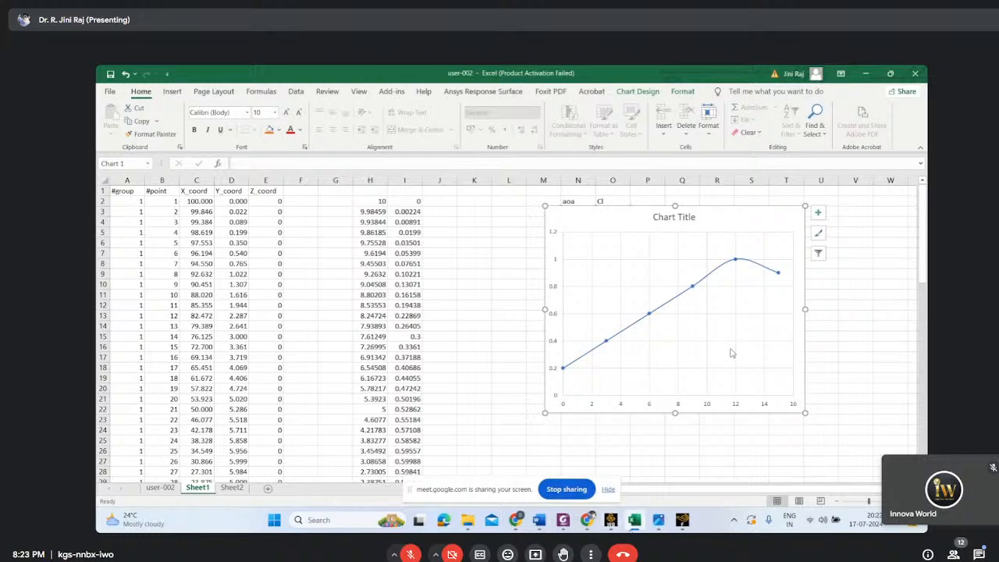
{"action": "key", "text": "alt+Tab"}
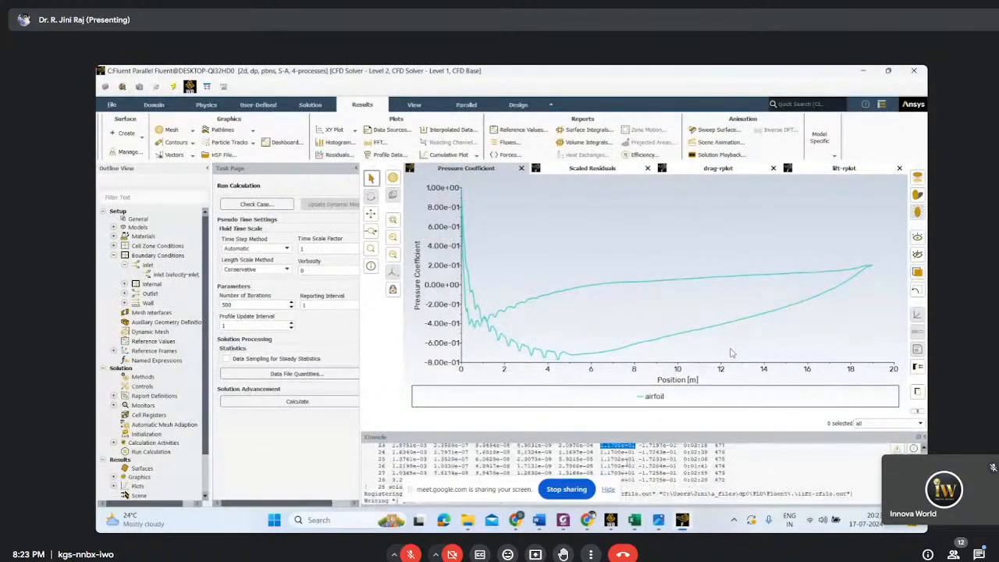
{"action": "left_click_drag", "start_coordinate": [637, 480], "coordinate": [608, 479]}
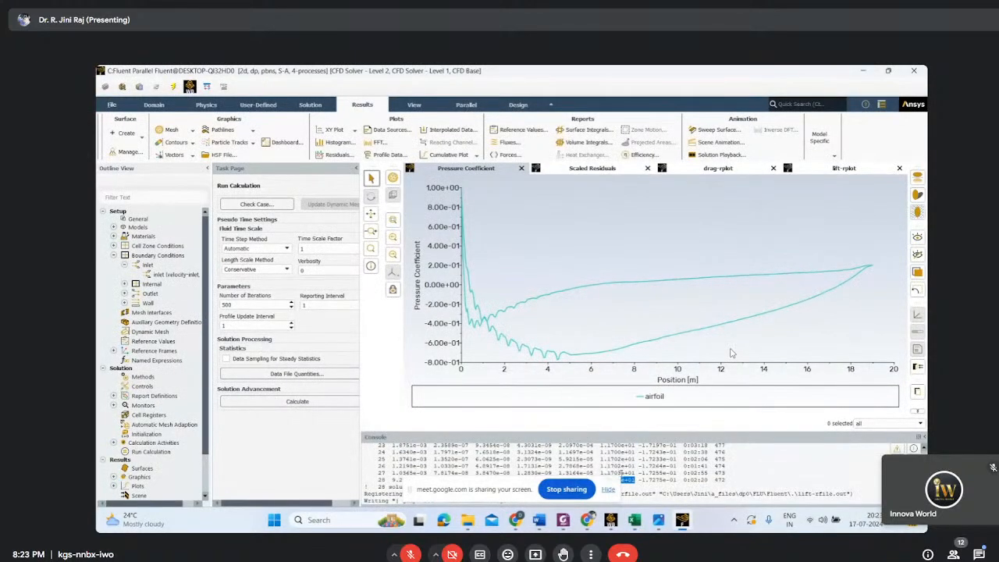
{"action": "left_click_drag", "start_coordinate": [599, 455], "coordinate": [626, 454]}
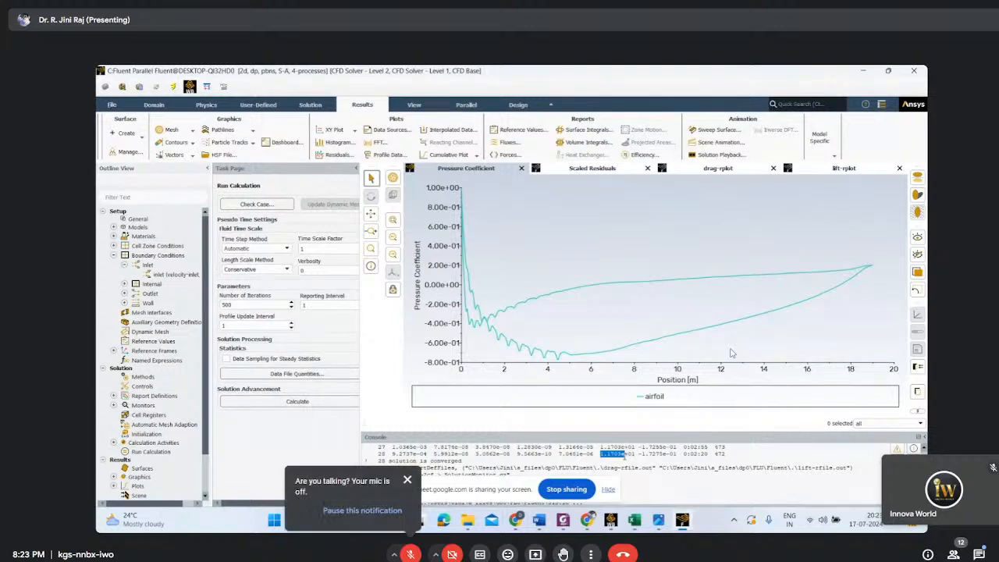
Highlight the last iteration's lift in the Fluent console and inspect the pressure coefficient curve close to the leading edge
{"action": "left_click_drag", "start_coordinate": [638, 454], "coordinate": [598, 454]}
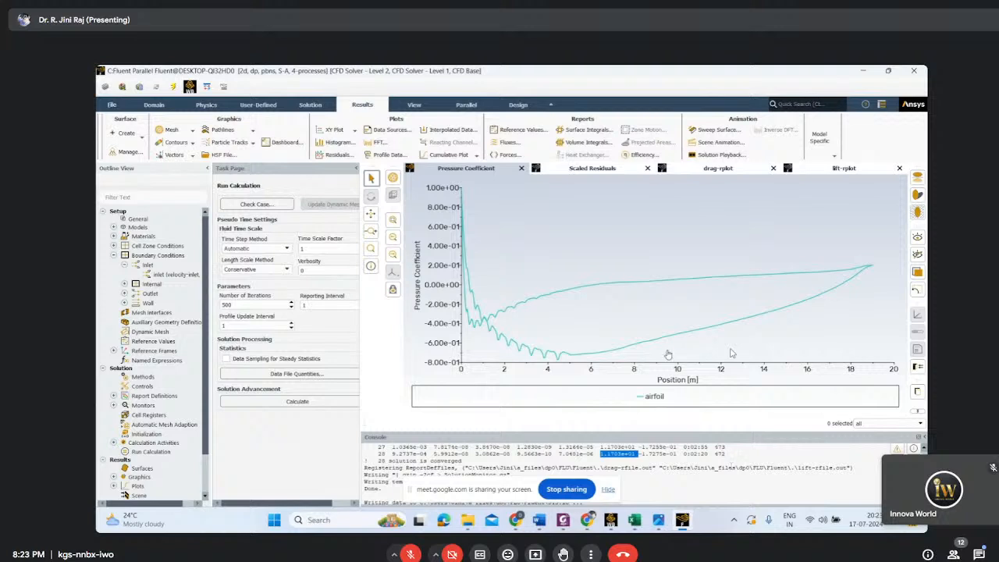
{"action": "scroll", "coordinate": [277, 268], "scroll_direction": "down", "scroll_amount": 1}
{"action": "scroll", "coordinate": [455, 334], "scroll_direction": "down", "scroll_amount": 3}
{"action": "scroll", "coordinate": [454, 334], "scroll_direction": "up", "scroll_amount": 3}
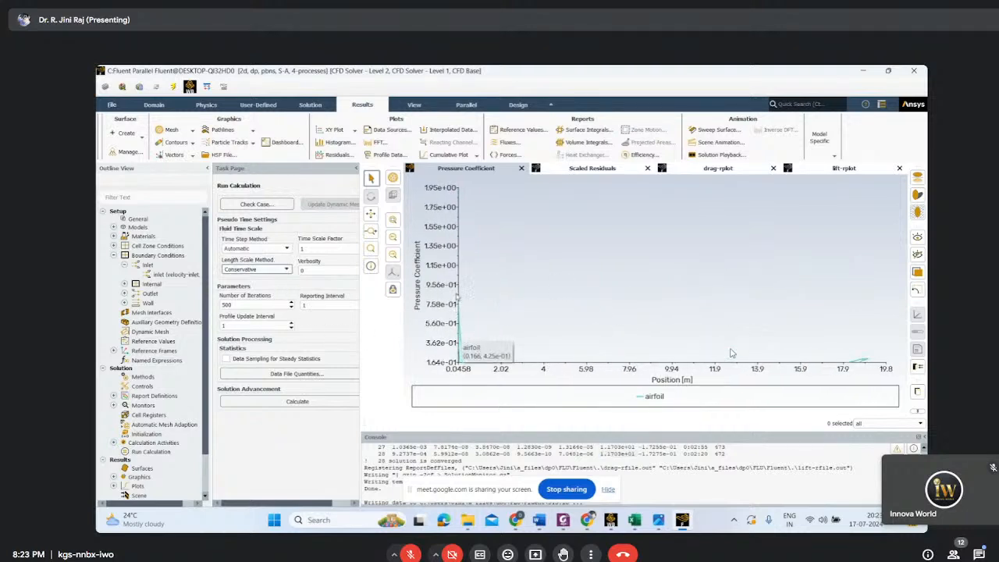
{"action": "mouse_move", "coordinate": [462, 356]}
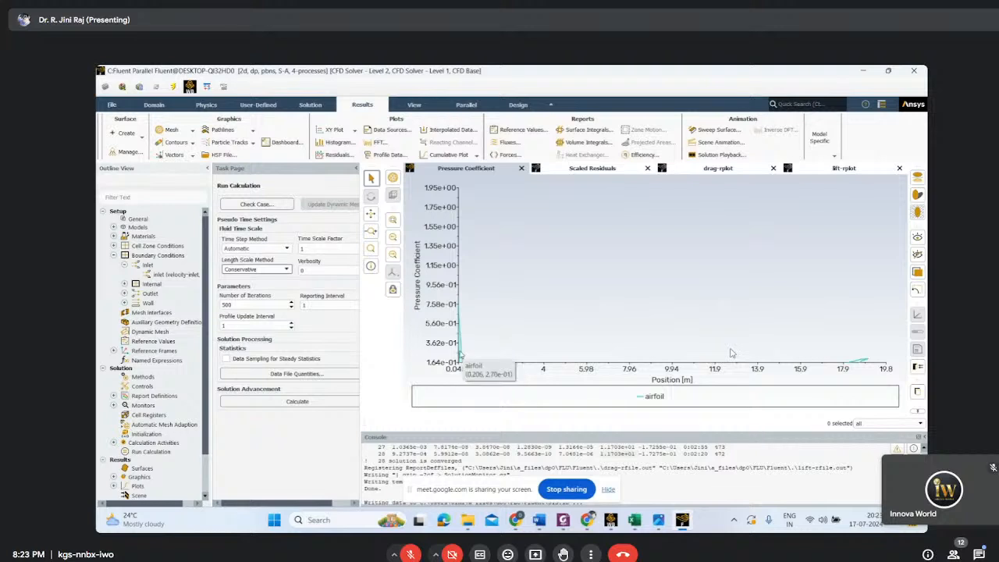
Switch to Chrome and review the NACA 0012 airfoil drawing and settings on the Airfoil Tools plotter page
{"action": "mouse_move", "coordinate": [615, 526]}
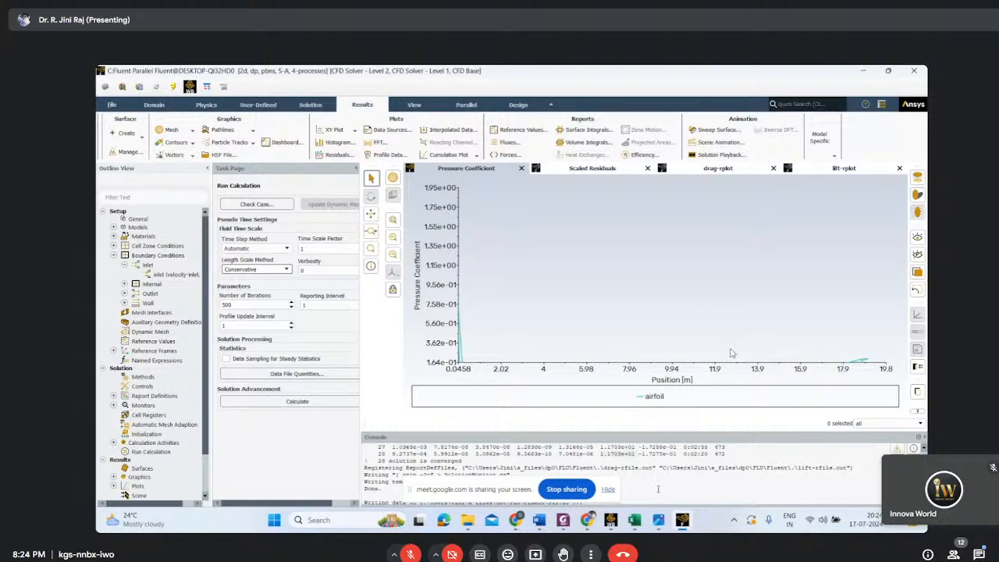
{"action": "left_click", "coordinate": [588, 520]}
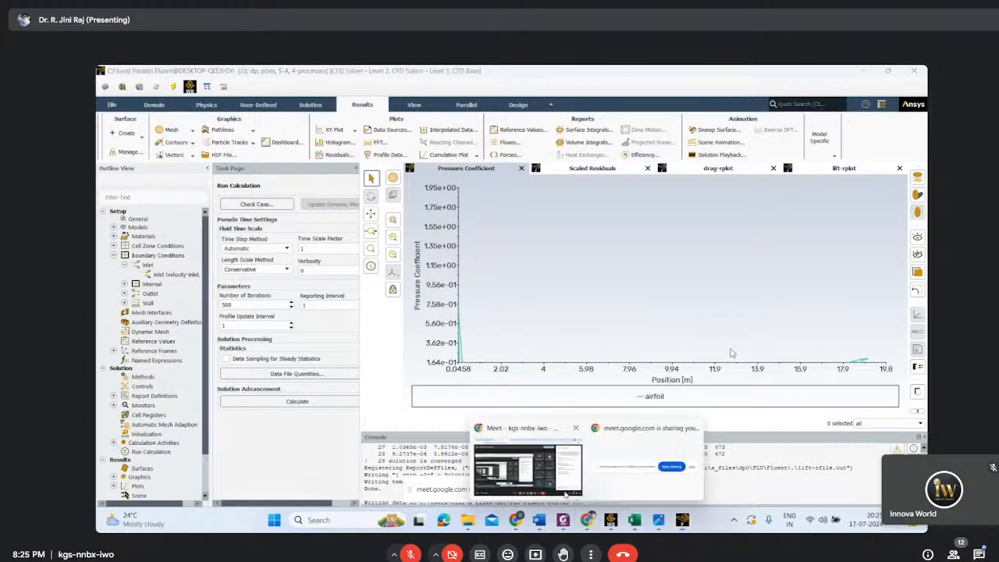
{"action": "left_click", "coordinate": [526, 480]}
{"action": "scroll", "coordinate": [533, 302], "scroll_direction": "up", "scroll_amount": 3}
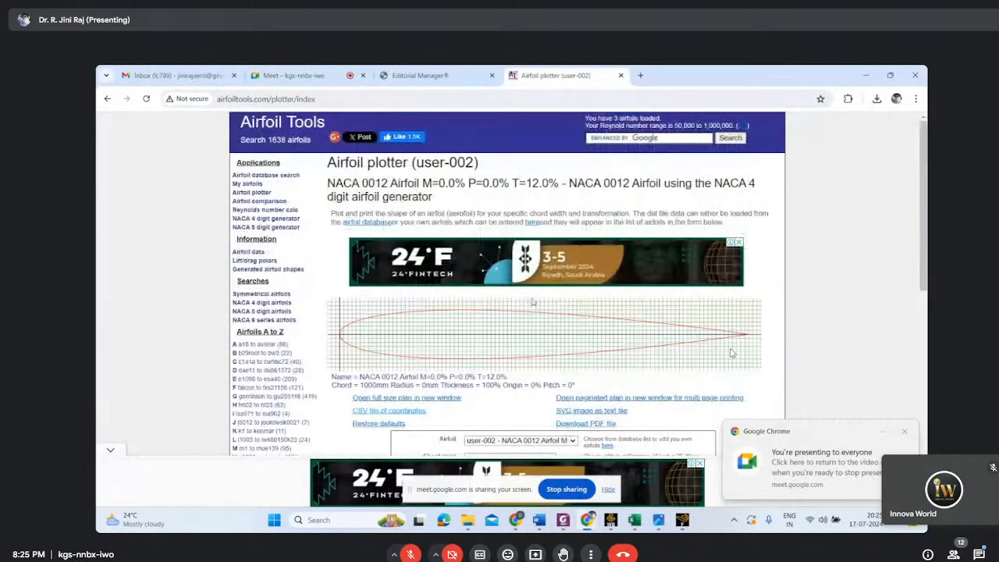
{"action": "scroll", "coordinate": [351, 258], "scroll_direction": "down", "scroll_amount": 7}
{"action": "scroll", "coordinate": [445, 284], "scroll_direction": "up", "scroll_amount": 5}
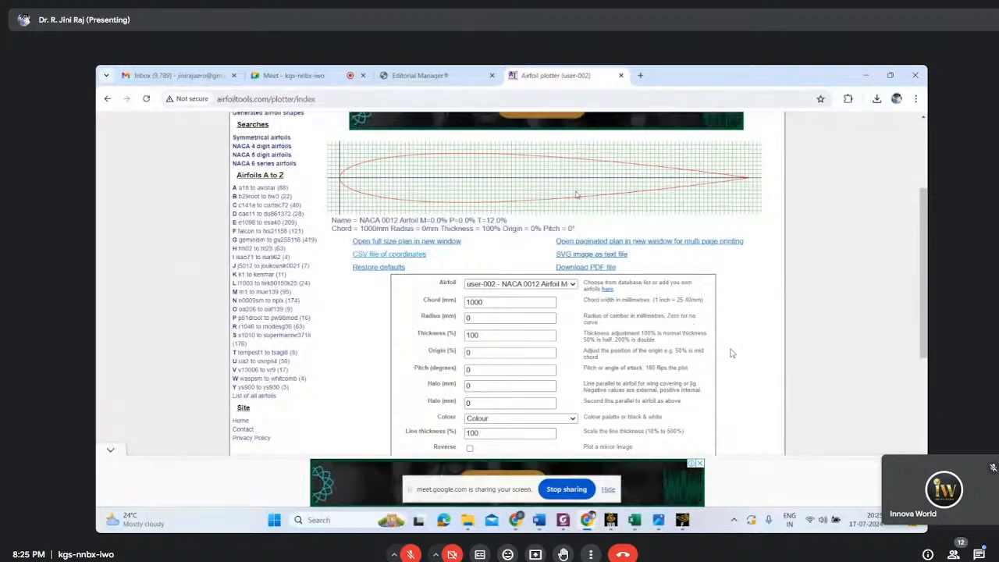
{"action": "scroll", "coordinate": [394, 267], "scroll_direction": "up", "scroll_amount": 3}
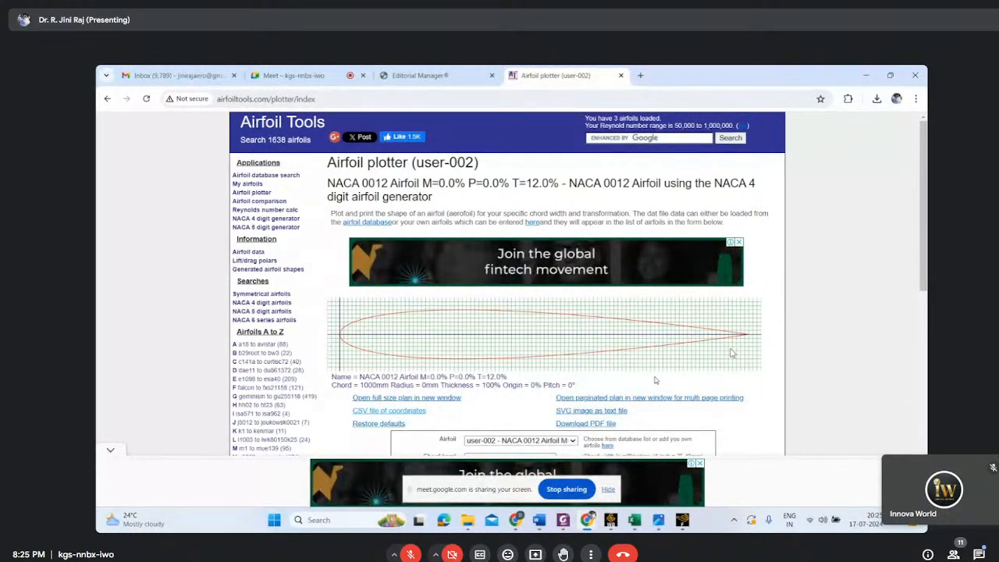
Open the NACA 4 digit airfoil generator and send the NACA 2412 airfoil to the airfoil plotter
{"action": "mouse_move", "coordinate": [621, 528]}
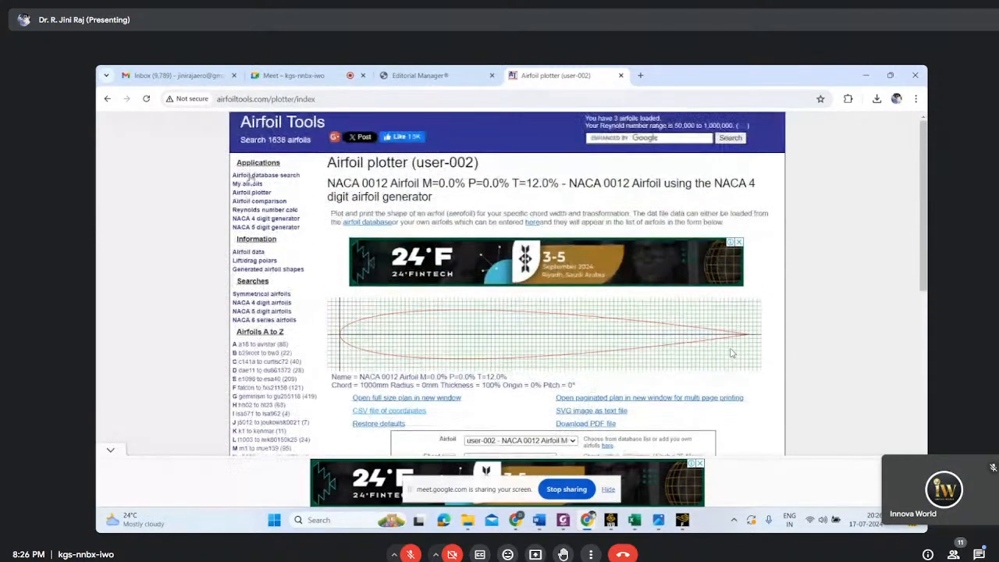
{"action": "left_click", "coordinate": [255, 221]}
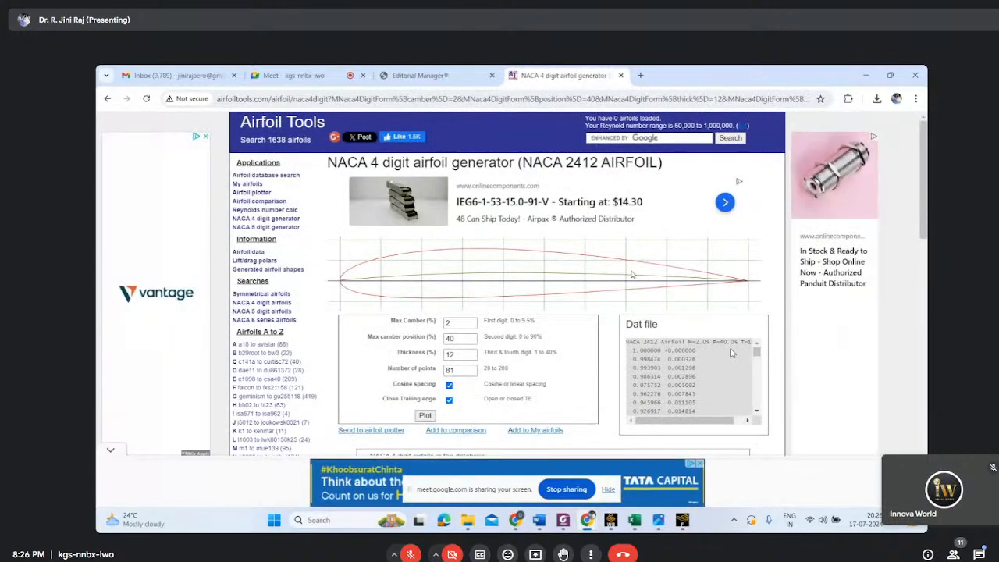
{"action": "left_click", "coordinate": [373, 430]}
{"action": "scroll", "coordinate": [476, 361], "scroll_direction": "down", "scroll_amount": 5}
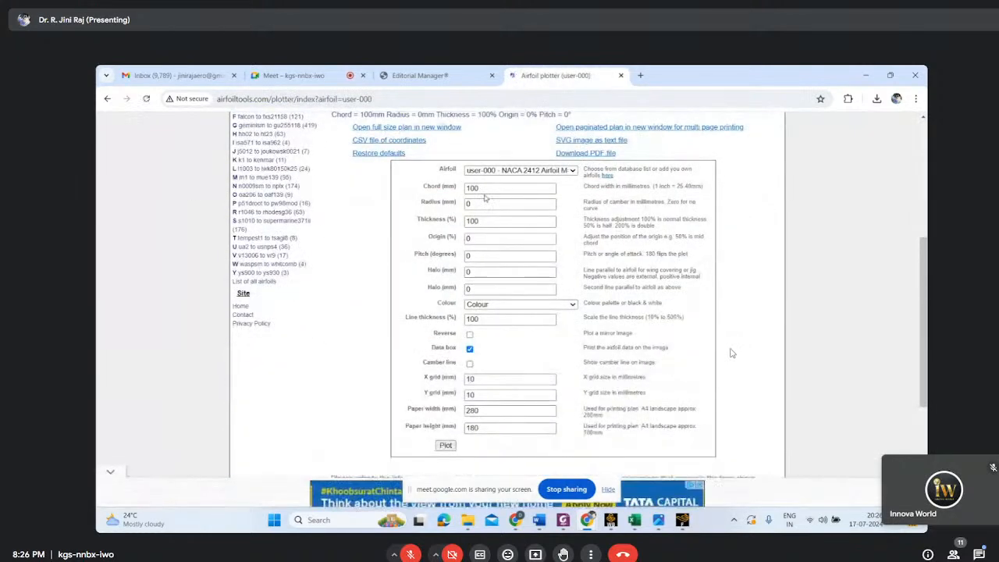
Plot the NACA 2412 airfoil with the chord kept at 100 mm
{"action": "left_click_drag", "start_coordinate": [484, 189], "coordinate": [460, 188]}
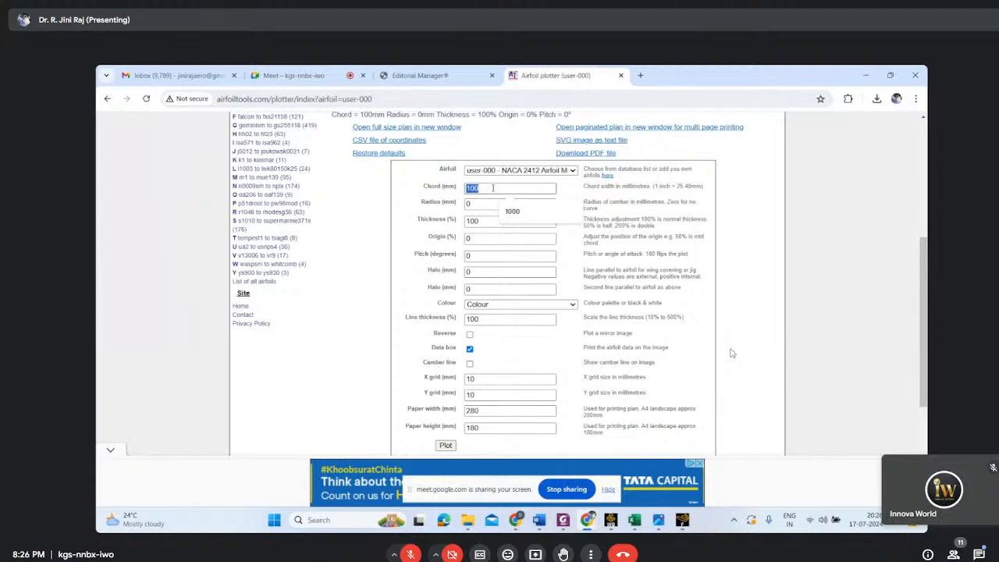
{"action": "left_click", "coordinate": [493, 188]}
{"action": "scroll", "coordinate": [731, 354], "scroll_direction": "up", "scroll_amount": 1}
{"action": "scroll", "coordinate": [731, 354], "scroll_direction": "down", "scroll_amount": 2}
{"action": "scroll", "coordinate": [731, 354], "scroll_direction": "up", "scroll_amount": 2}
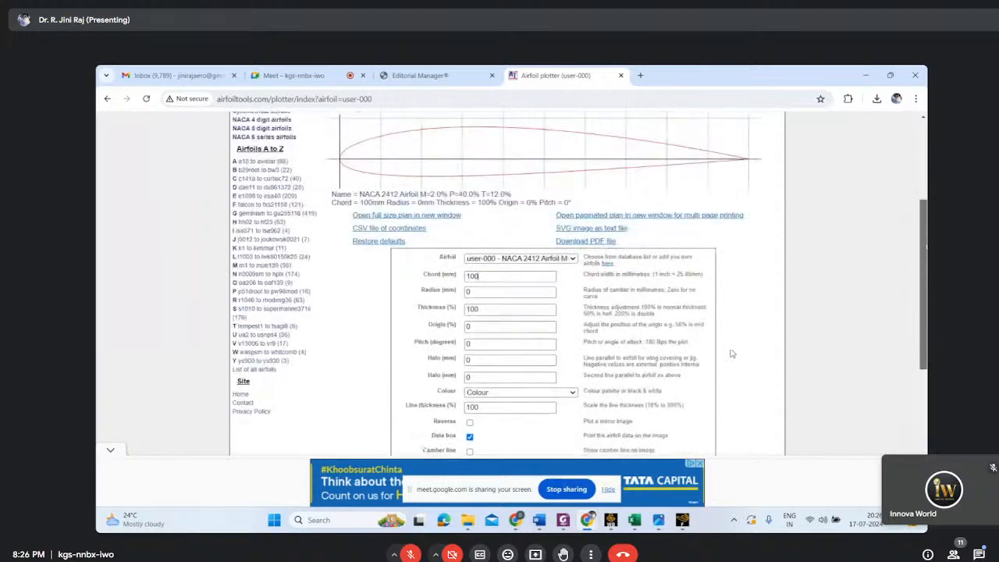
{"action": "scroll", "coordinate": [731, 354], "scroll_direction": "down", "scroll_amount": 2}
{"action": "left_click", "coordinate": [445, 389]}
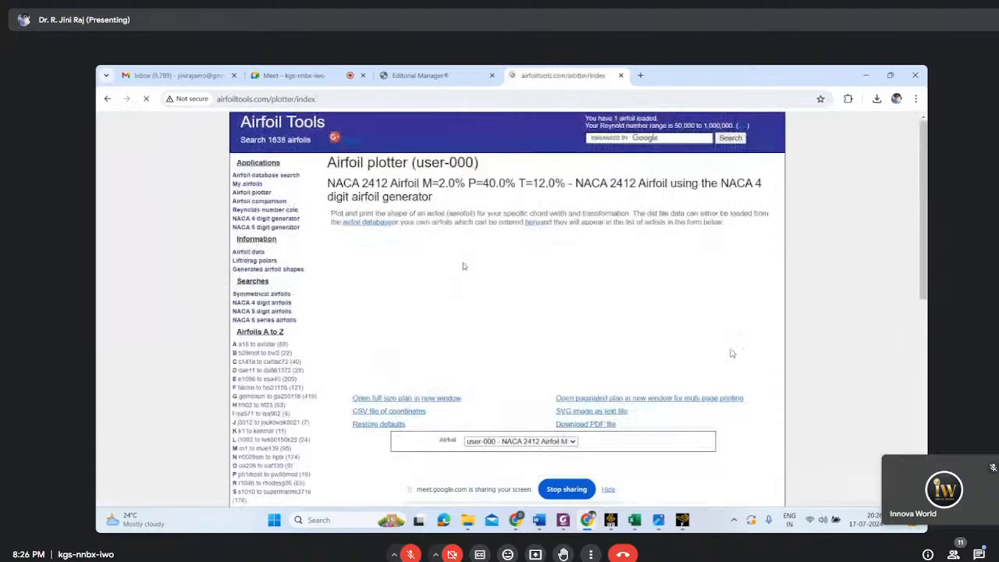
Download the CSV file of the NACA 2412 coordinates and open it in Excel
{"action": "left_click", "coordinate": [393, 412]}
{"action": "scroll", "coordinate": [532, 310], "scroll_direction": "down", "scroll_amount": 1}
{"action": "scroll", "coordinate": [731, 354], "scroll_direction": "down", "scroll_amount": 5}
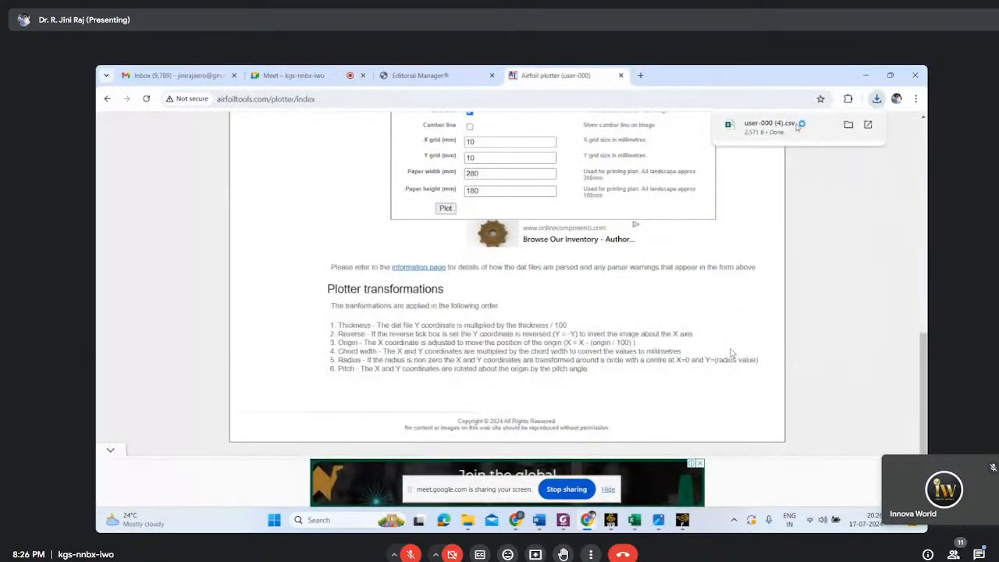
{"action": "key", "text": "alt+Tab"}
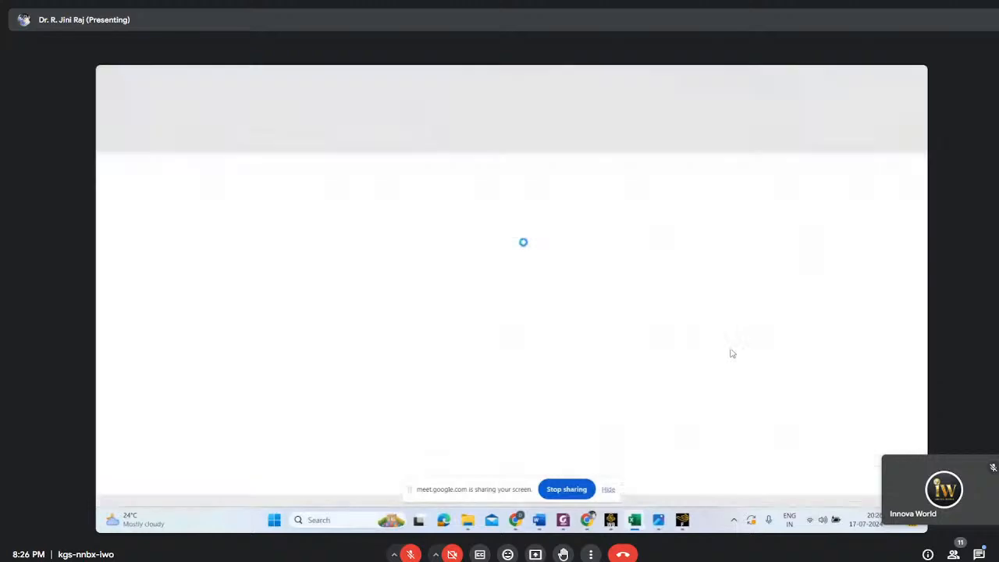
Select the airfoil surface X and Y coordinates in cells A10 to B90 and return to the start of the sheet
{"action": "left_click_drag", "start_coordinate": [127, 285], "coordinate": [168, 472]}
{"action": "left_click_drag", "start_coordinate": [154, 529], "coordinate": [152, 462]}
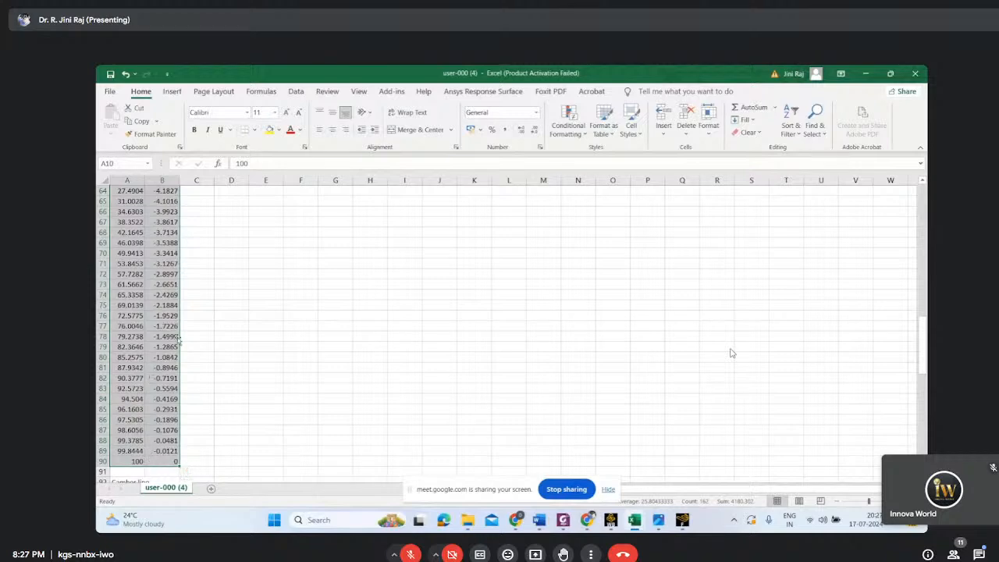
{"action": "scroll", "coordinate": [173, 338], "scroll_direction": "up", "scroll_amount": 5}
{"action": "scroll", "coordinate": [173, 337], "scroll_direction": "up", "scroll_amount": 11}
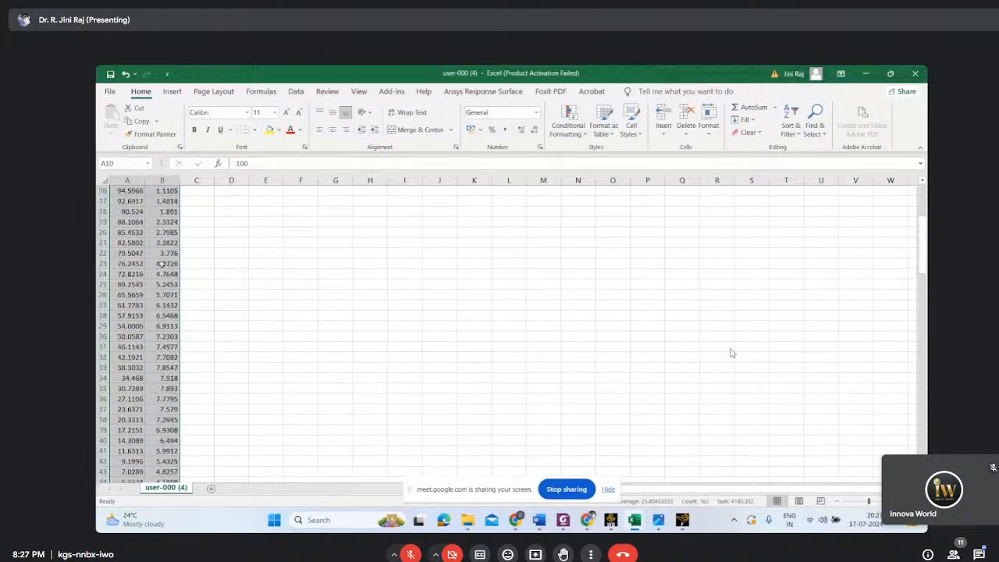
{"action": "right_click", "coordinate": [159, 258]}
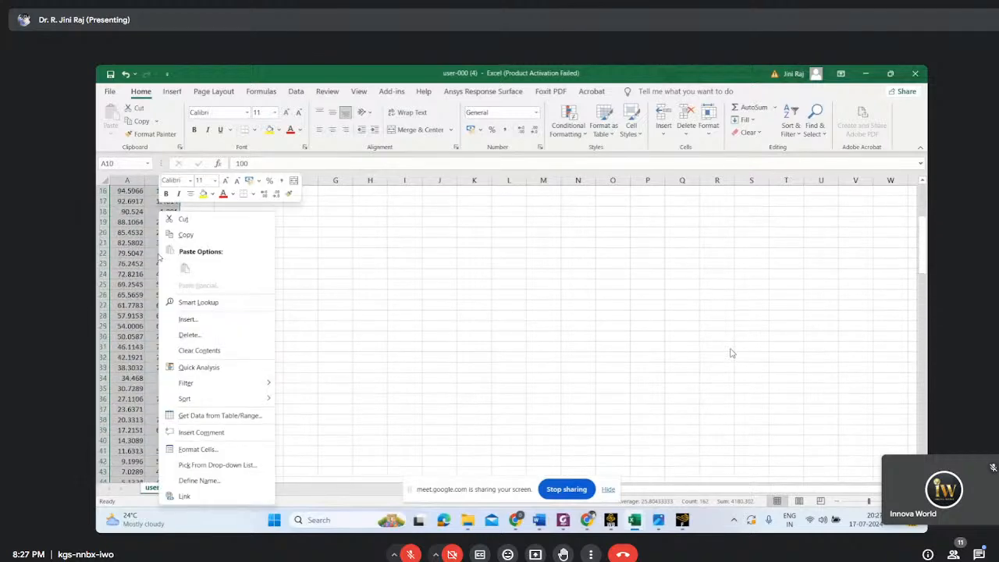
{"action": "left_click", "coordinate": [410, 246]}
{"action": "scroll", "coordinate": [215, 222], "scroll_direction": "up", "scroll_amount": 5}
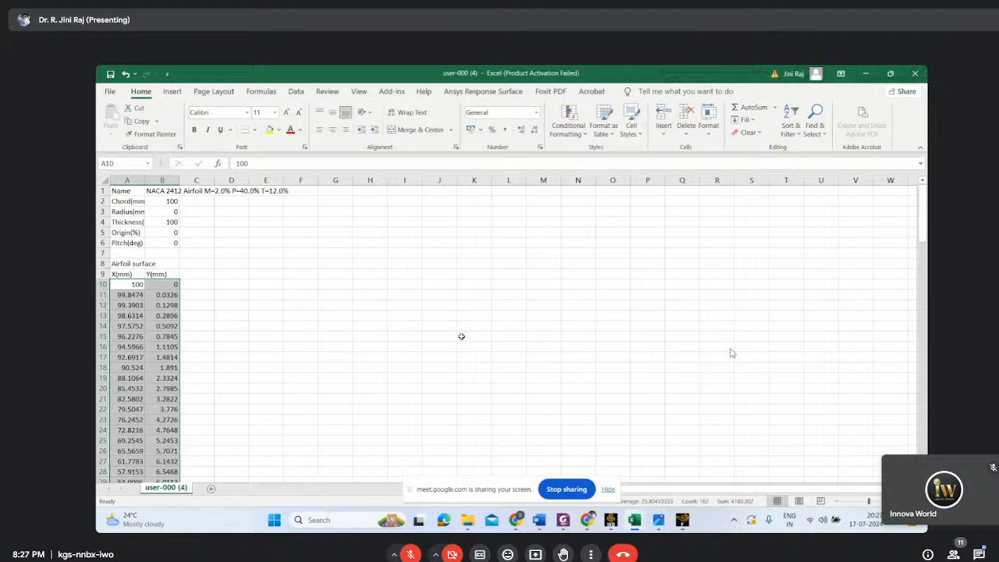
Switch to Fluent, quit the application, and stop sharing the screen in the meeting
{"action": "left_click", "coordinate": [682, 520]}
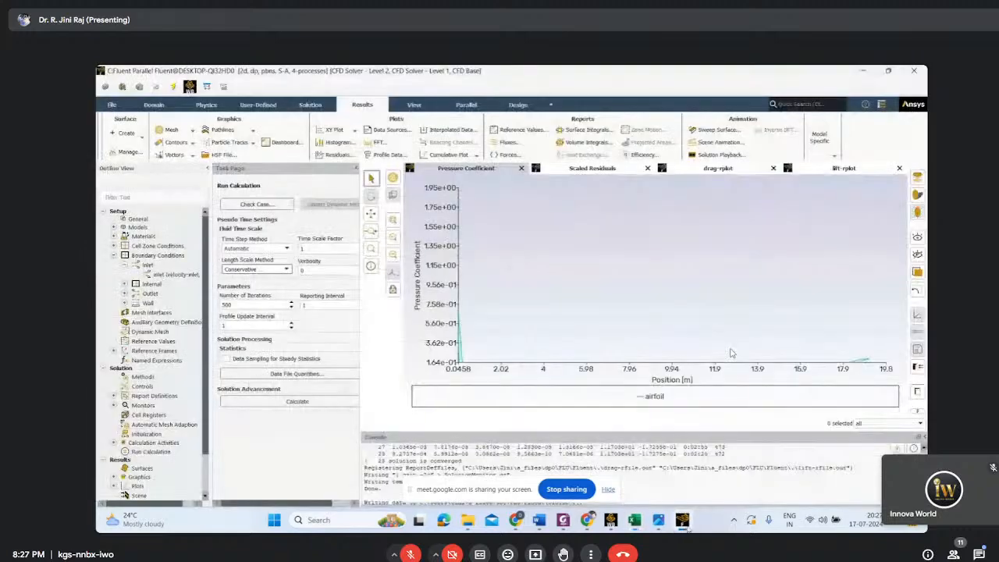
{"action": "left_click", "coordinate": [914, 70]}
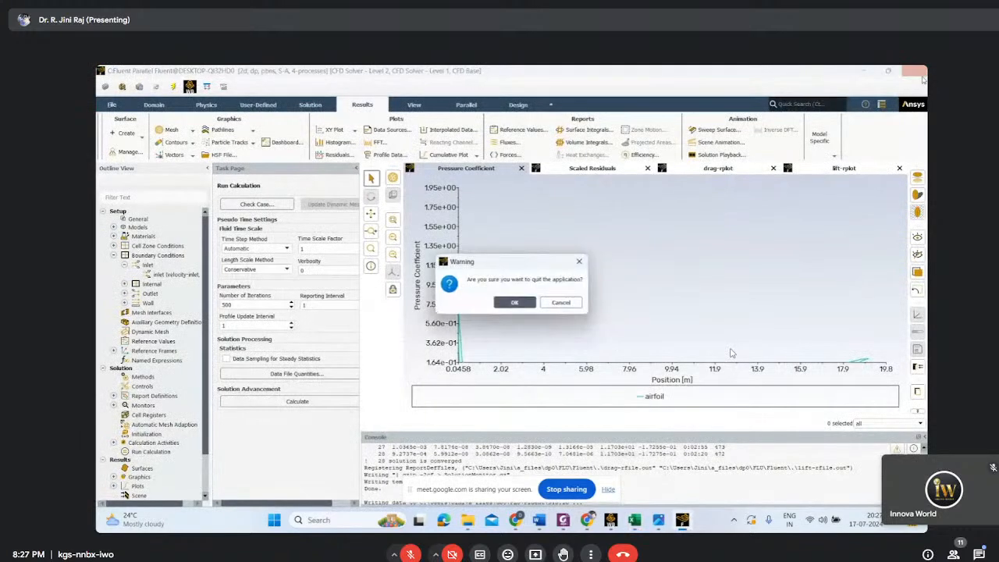
{"action": "left_click", "coordinate": [501, 305]}
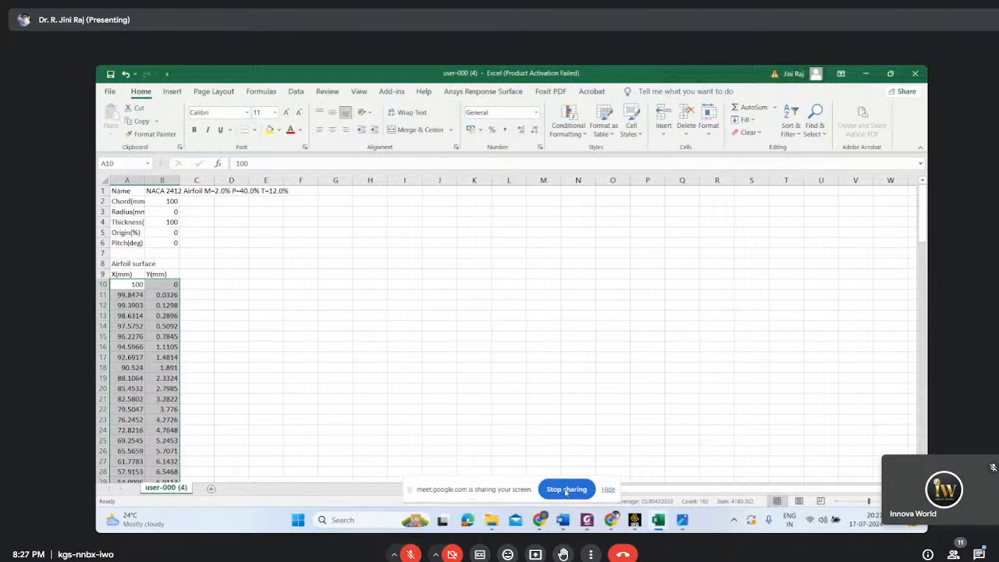
{"action": "left_click", "coordinate": [567, 489]}
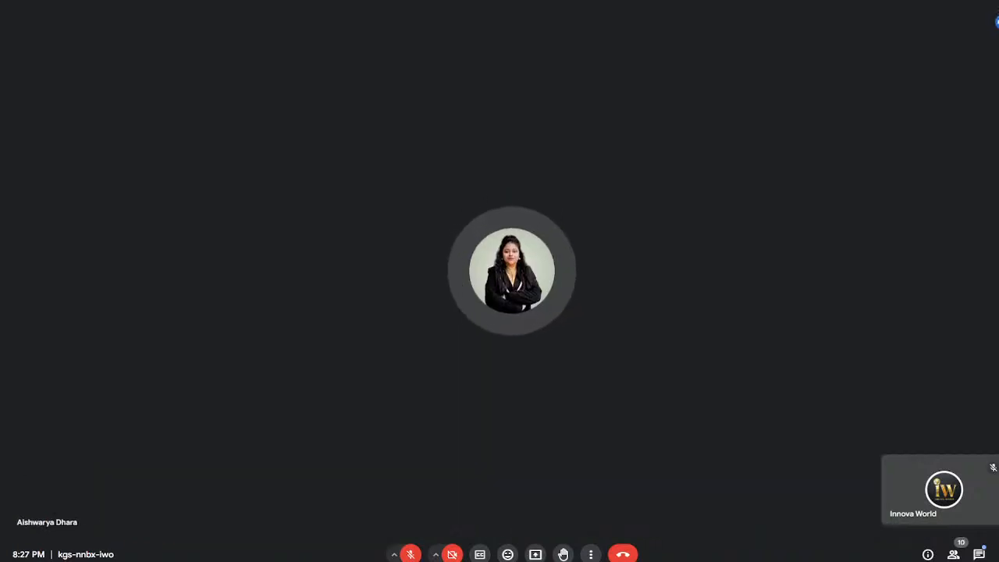